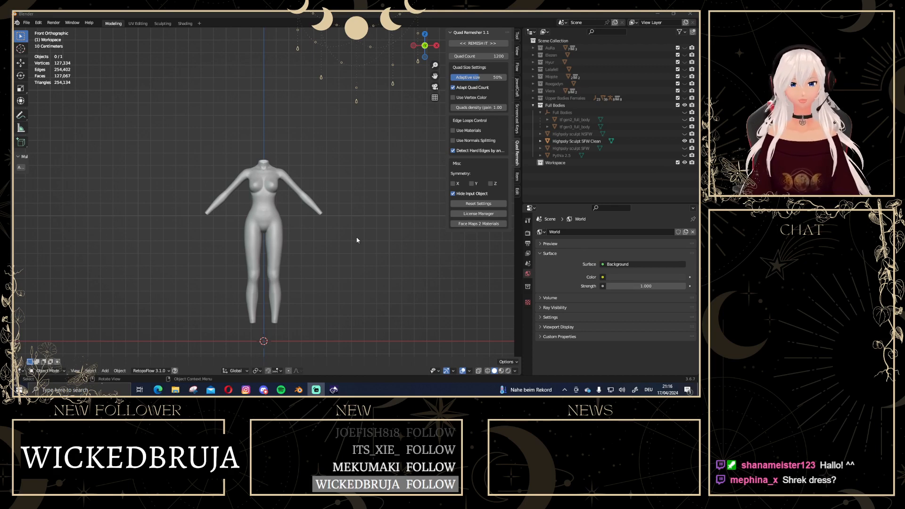
Hide the Highpoly Sculpt SFW Clean body in the scene
scroll(386, 250, "up", 2)
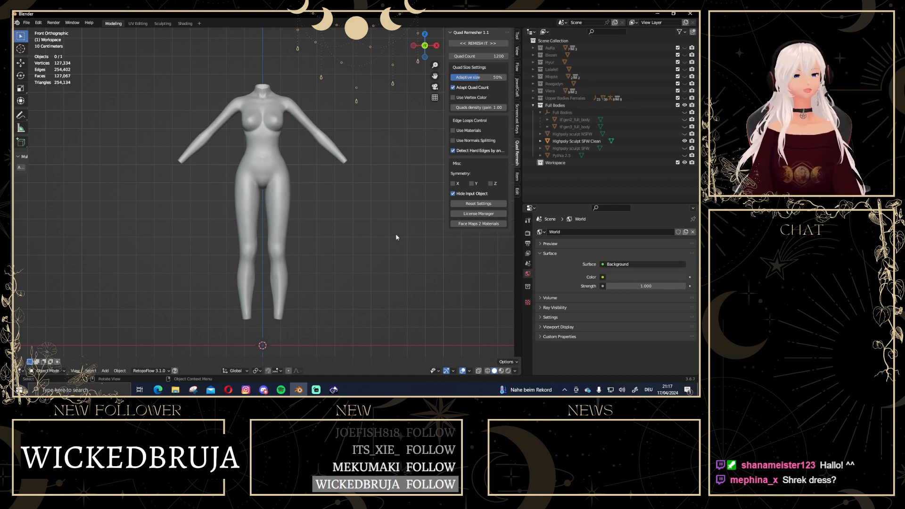
scroll(365, 213, "up", 2)
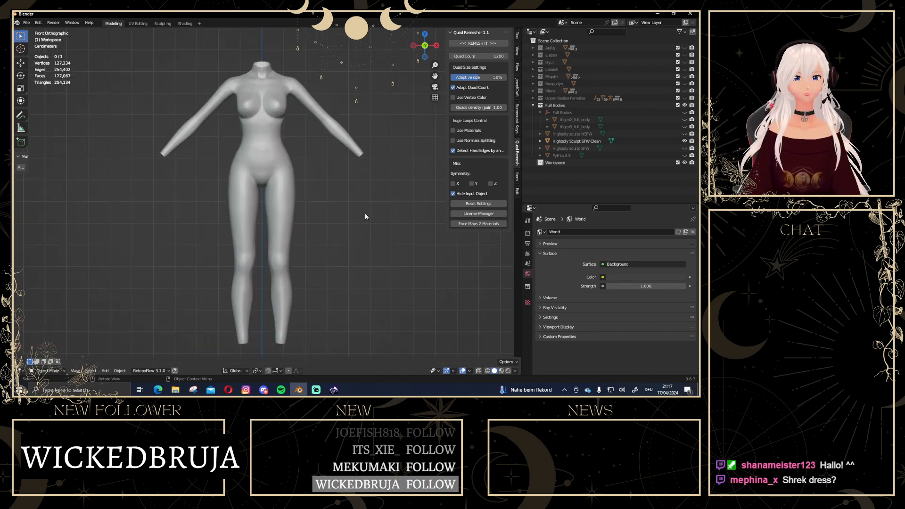
left_click(264, 104)
scroll(271, 95, "down", 2)
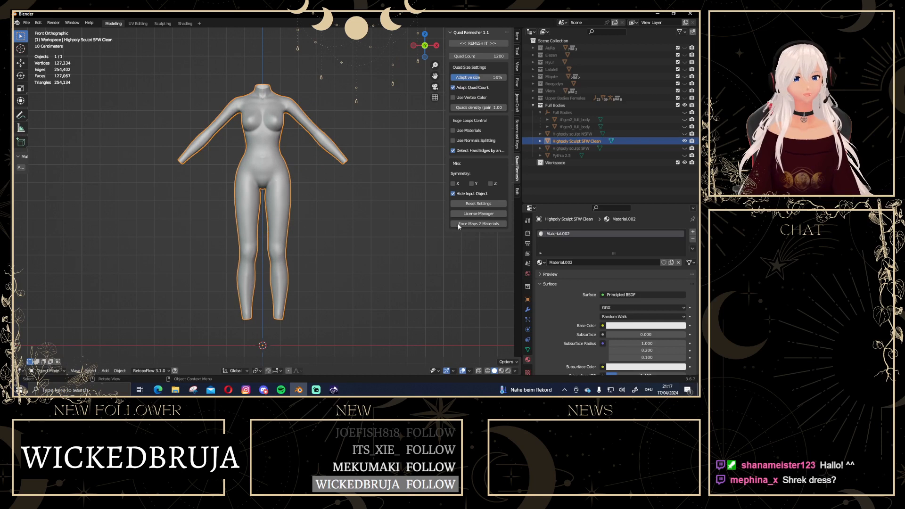
left_click(684, 141)
Import the upper-body model cup c default_1.fbx from the Export 25_03_24 folder
left_click(26, 23)
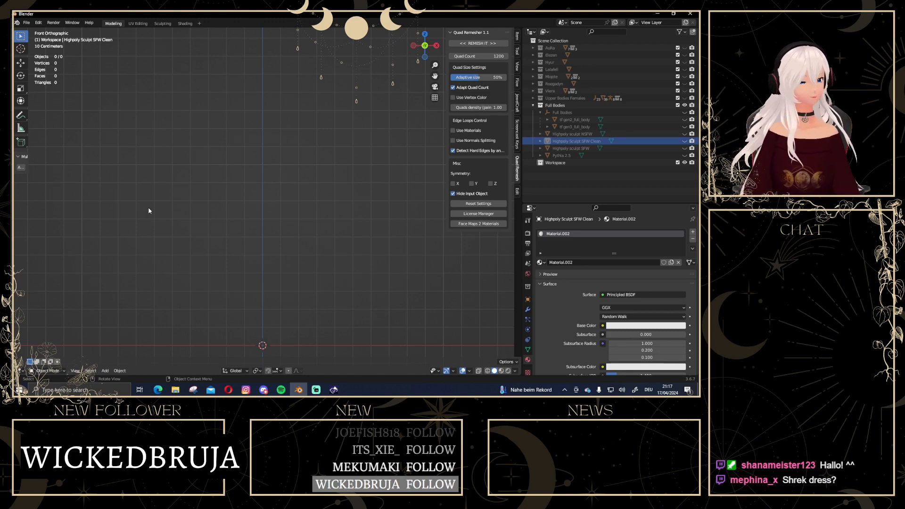
left_click(27, 23)
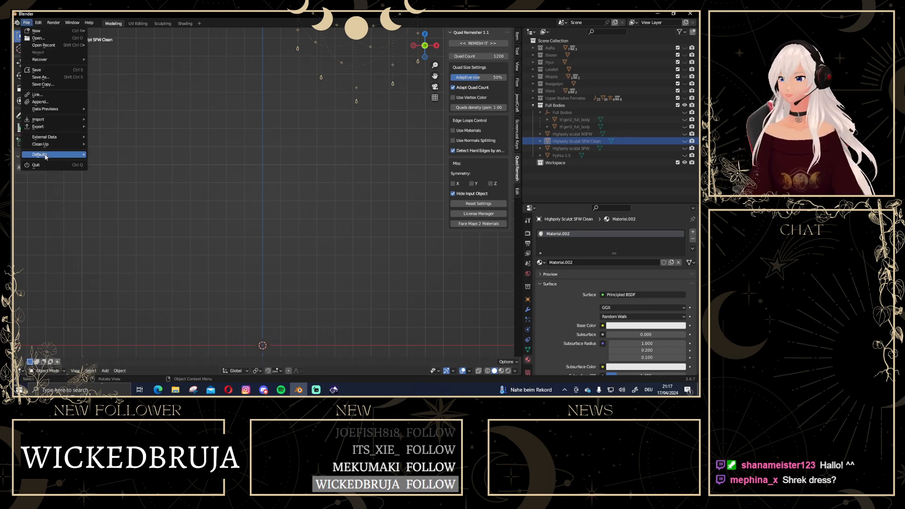
mouse_move(52, 120)
left_click(109, 198)
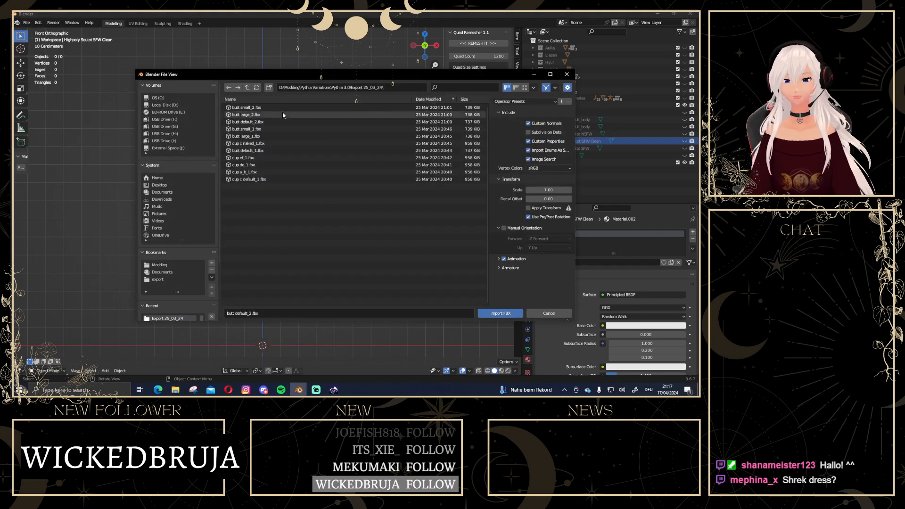
left_click(246, 180)
double_click(246, 180)
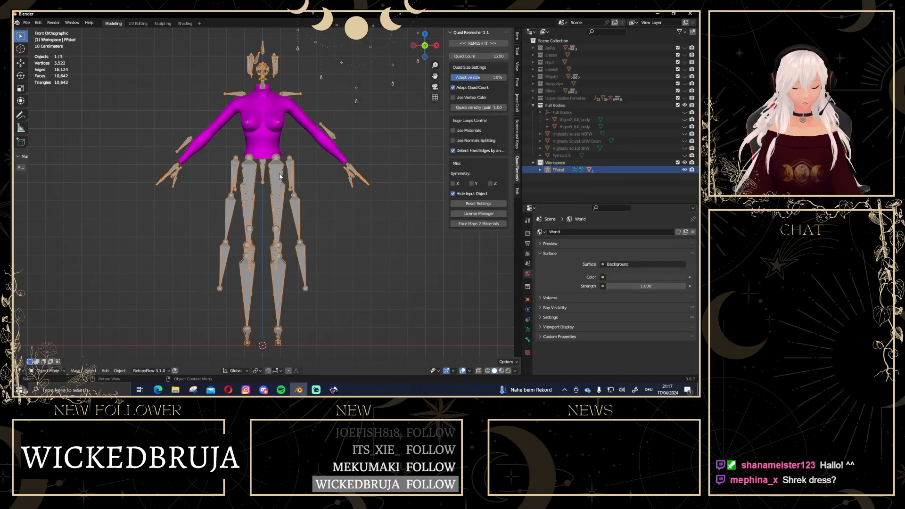
Hide the imported armature and delete the extra mesh object that came with the upper body
key("h")
key("Delete")
Import the lower-body model butt default_2.fbx from the same export folder
left_click(26, 22)
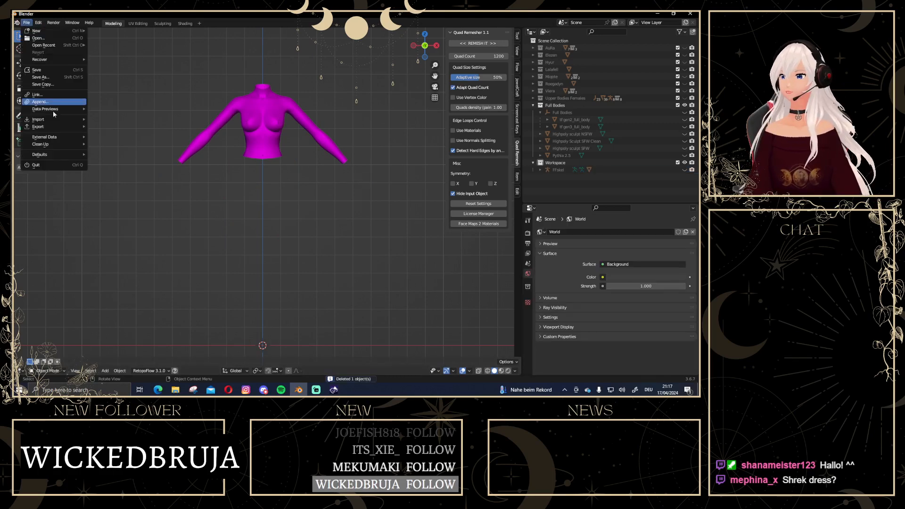
mouse_move(45, 119)
left_click(125, 202)
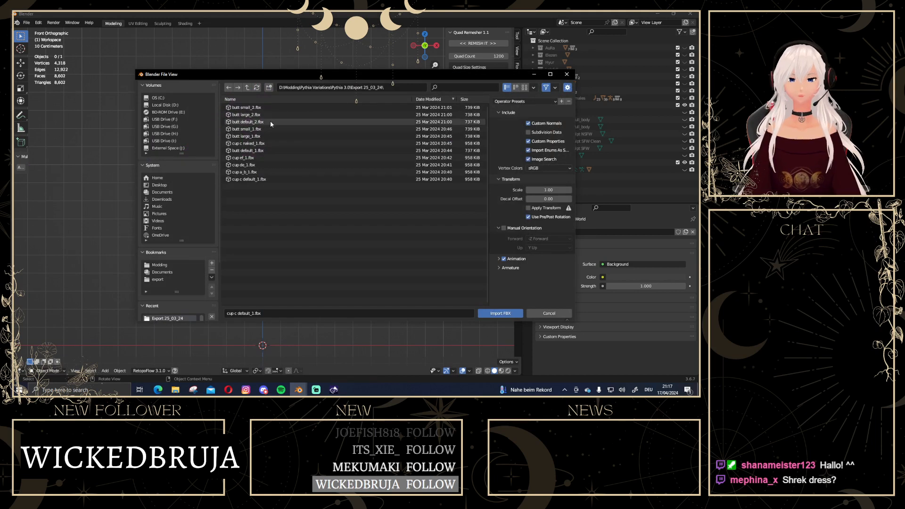
double_click(270, 121)
Hide the second imported armature and delete the small separate mesh piece at the groin
left_click(276, 169)
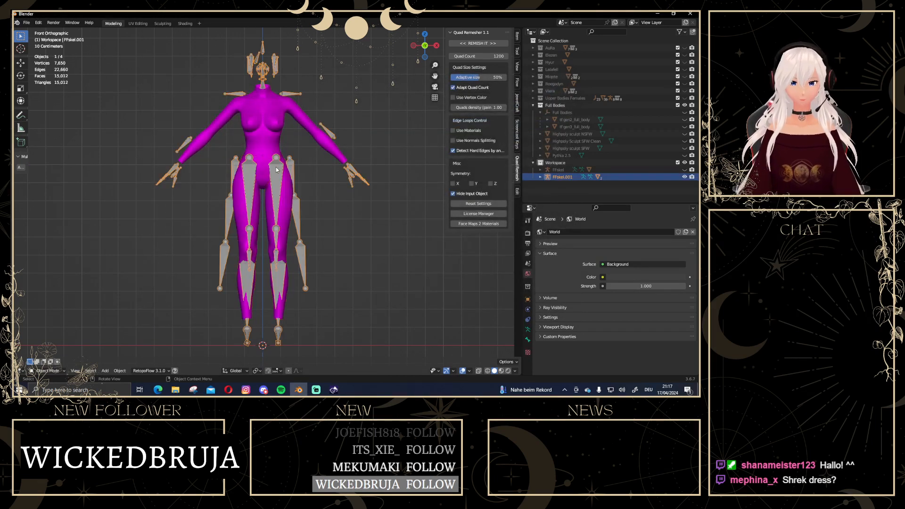
key("h")
scroll(268, 247, "up", 4)
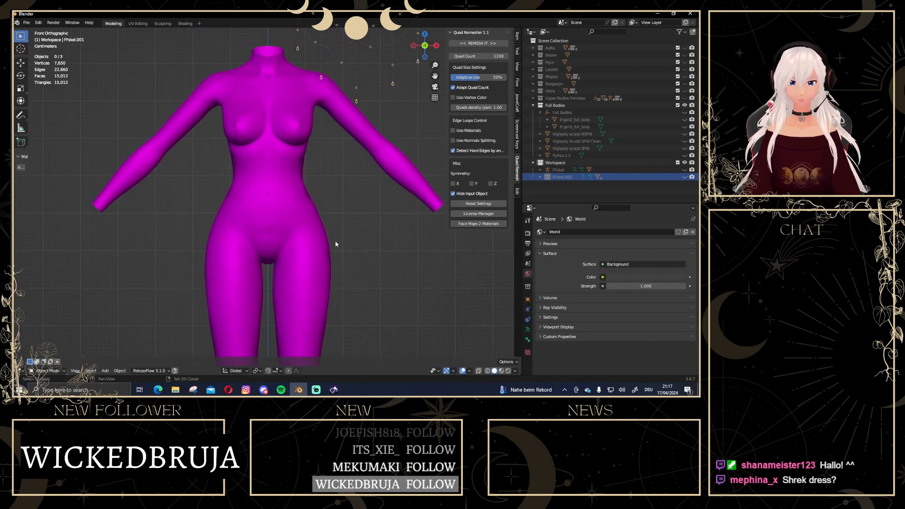
left_click(269, 248)
scroll(283, 228, "down", 4)
key("Delete")
scroll(314, 193, "up", 4)
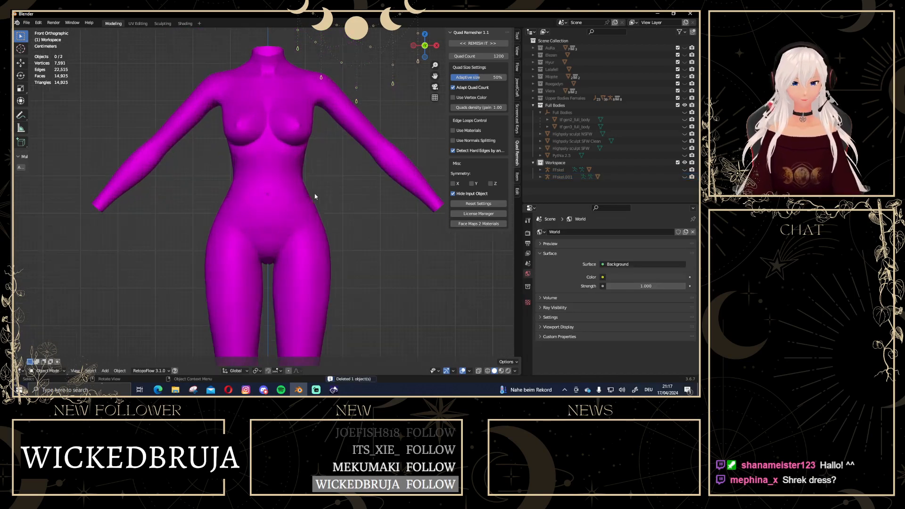
Check the crotch area of the lower body from below, and join the upper-body and lower-body meshes into one object
left_click(293, 247)
middle_click_drag(349, 249, 349, 194)
scroll(349, 192, "up", 5)
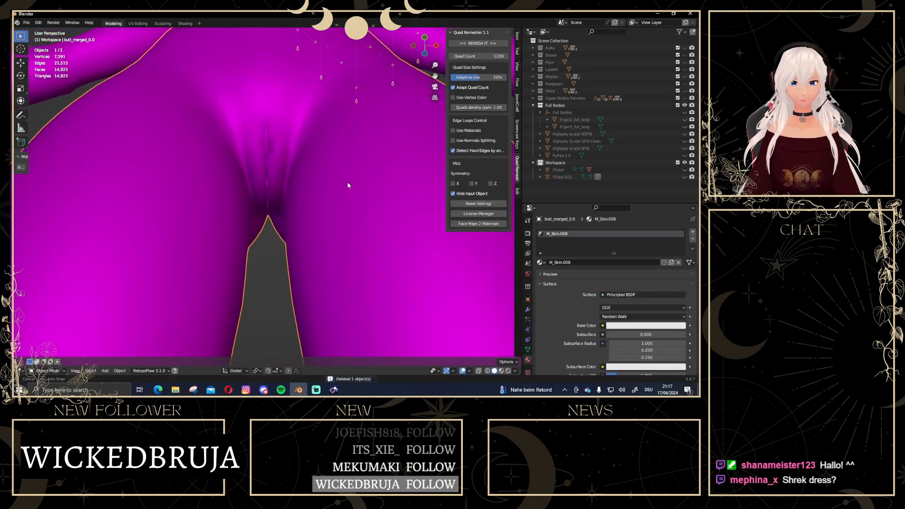
scroll(337, 159, "down", 7)
middle_click_drag(387, 136, 391, 163)
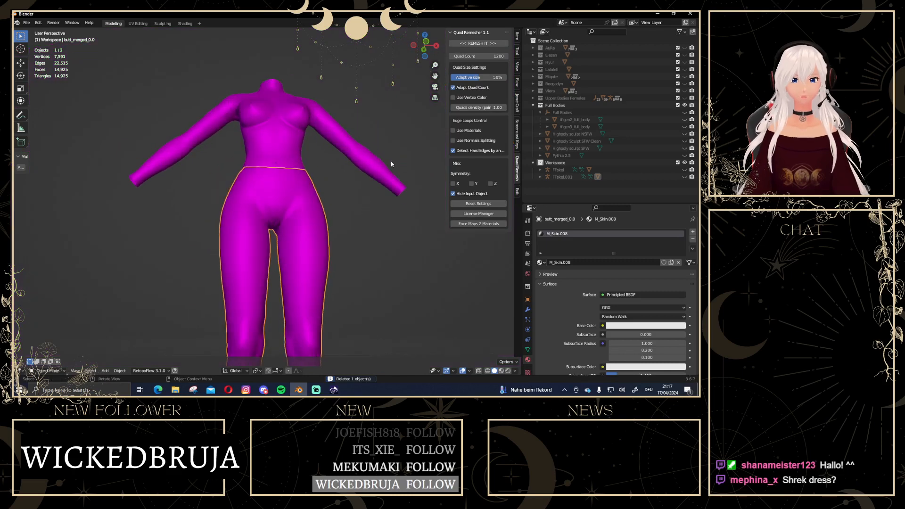
left_click(422, 47)
scroll(276, 225, "down", 2)
left_click(275, 171, "shift")
left_click(271, 210, "shift")
key("ctrl+j")
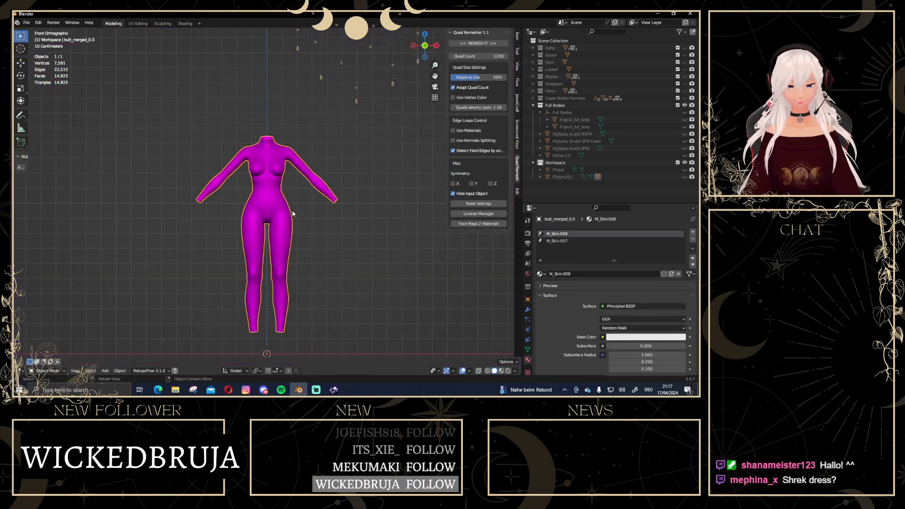
Enable the Screencast Keys display and deselect the joined body
left_click(517, 134)
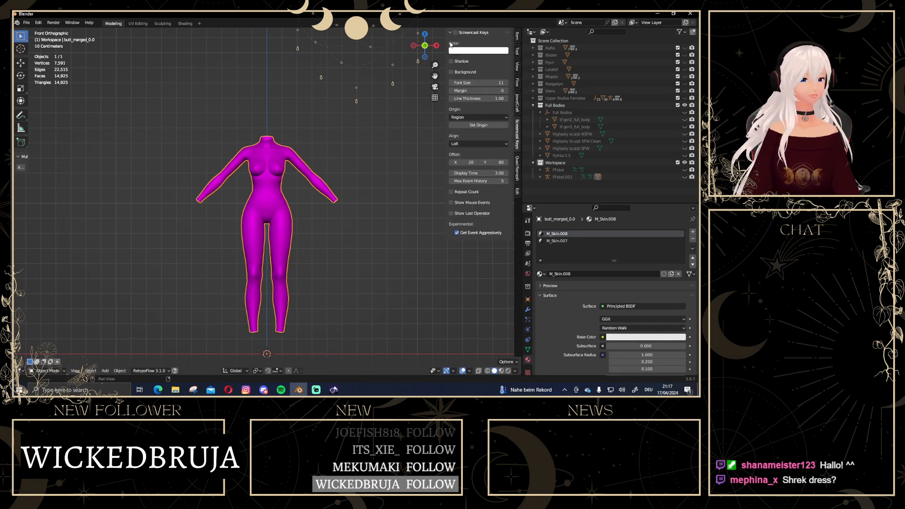
left_click(454, 33)
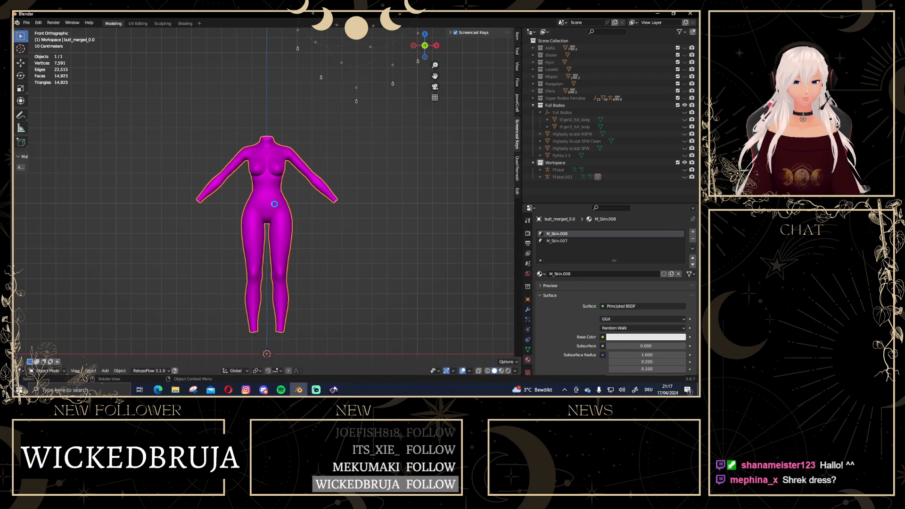
key("alt+a")
Merge all vertices of the joined body by distance and return to Object Mode
middle_click_drag(270, 170, 292, 157, "shift")
scroll(323, 157, "up", 2)
scroll(323, 157, "down", 2)
scroll(291, 157, "up", 2)
left_click(250, 126)
scroll(250, 129, "down", 3)
key("Tab")
scroll(250, 165, "up", 3)
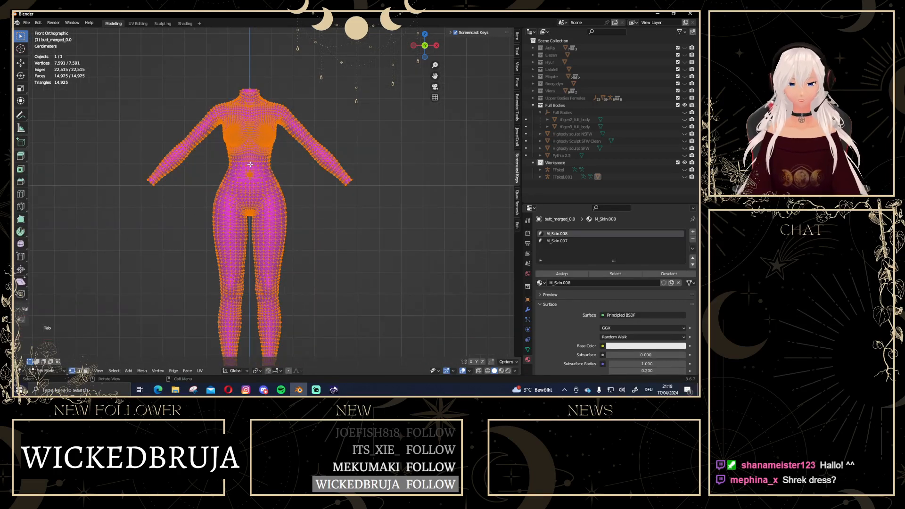
scroll(251, 165, "down", 2)
key("a")
key("m")
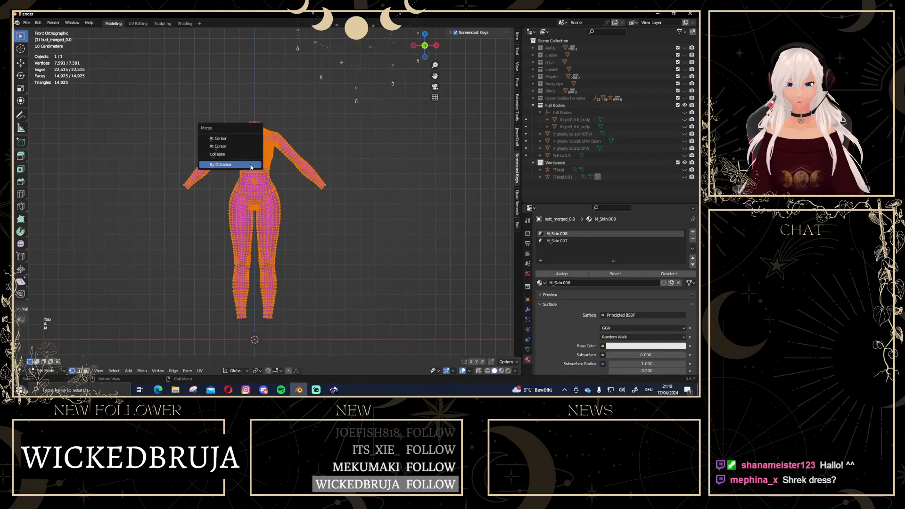
left_click(251, 165)
scroll(249, 212, "up", 1)
key("Tab")
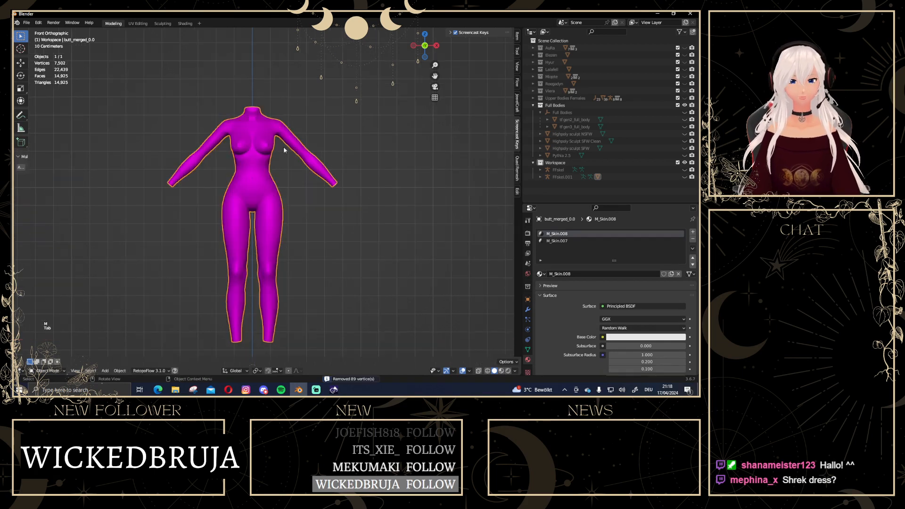
Set the Quad Remesher quad count to 100000
left_click(518, 169)
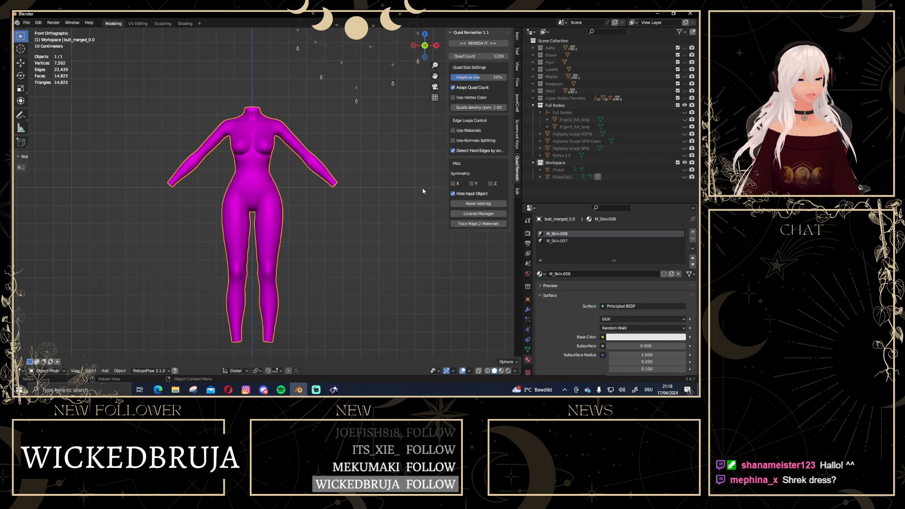
left_click(484, 57)
type("10000")
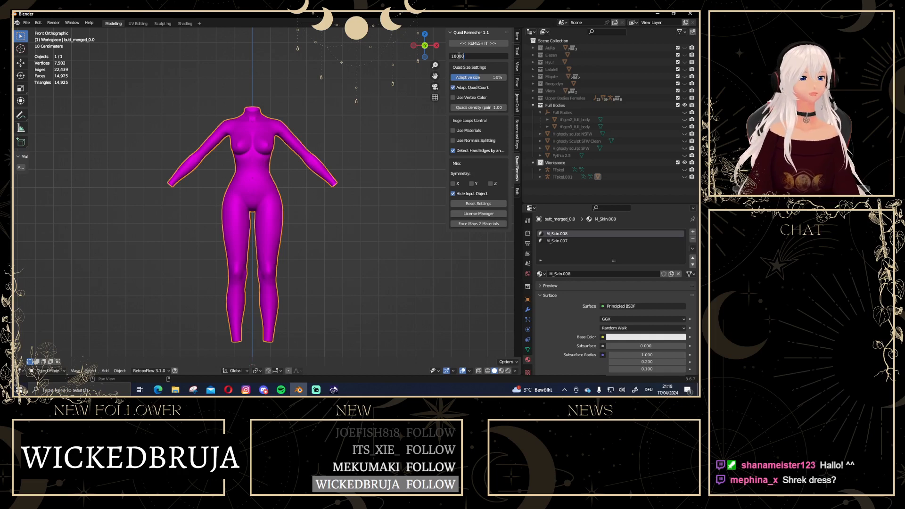
type("0")
key("Return")
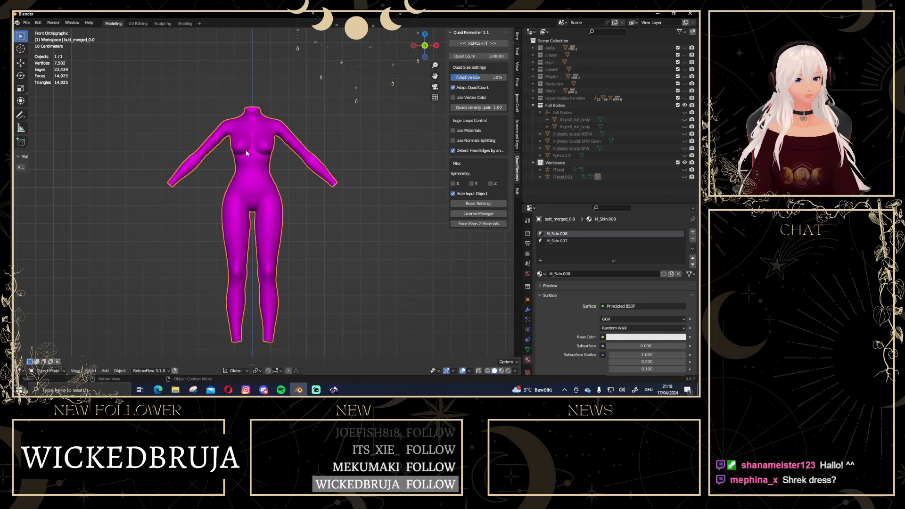
In the Sculpting workspace, paint a mask across the body's chest and waist using the Mask brush with a 21 px radius
scroll(263, 188, "up", 2)
scroll(264, 189, "down", 1)
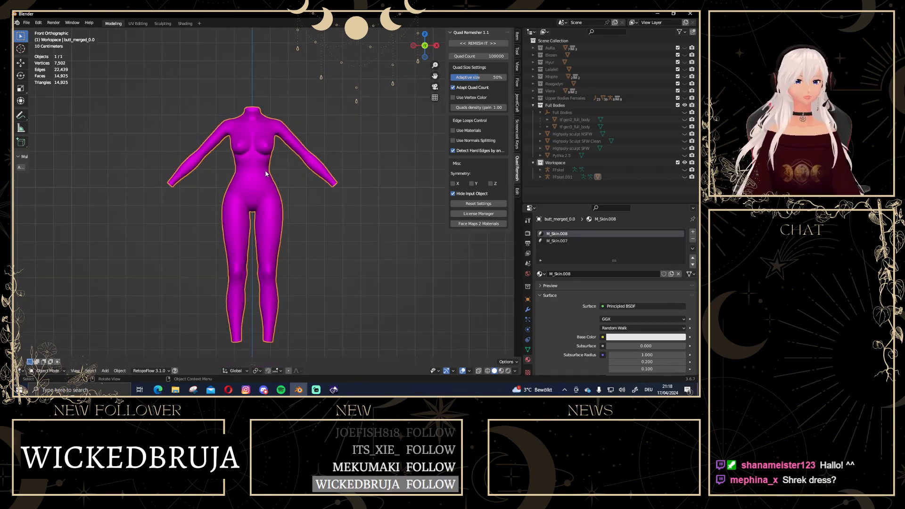
scroll(267, 177, "up", 4)
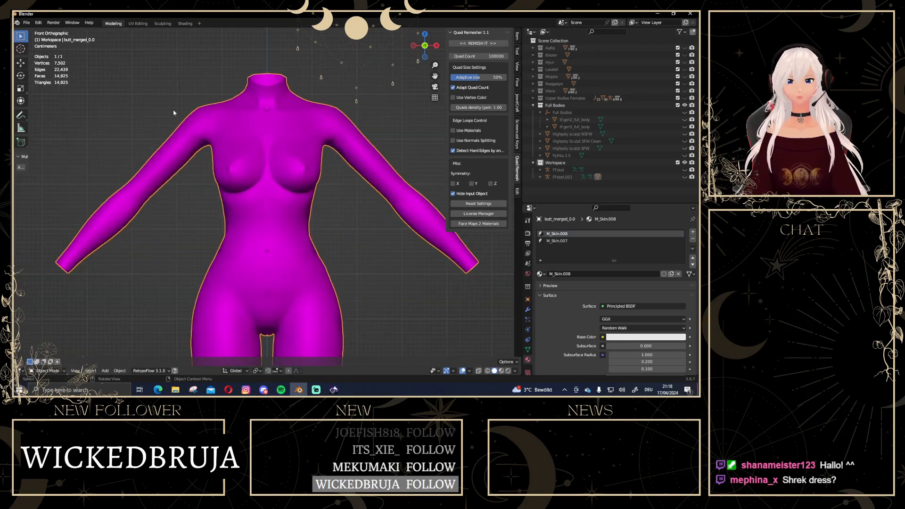
left_click(169, 24)
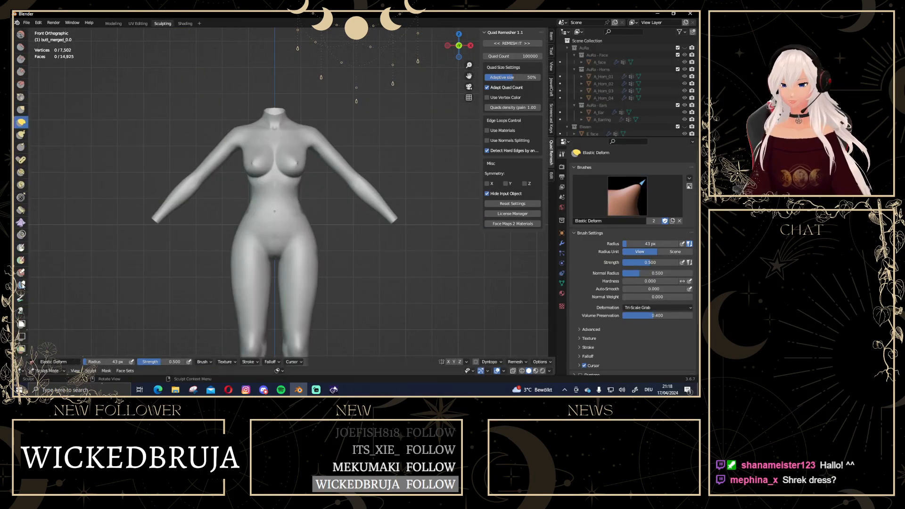
left_click(21, 247)
scroll(218, 162, "up", 3)
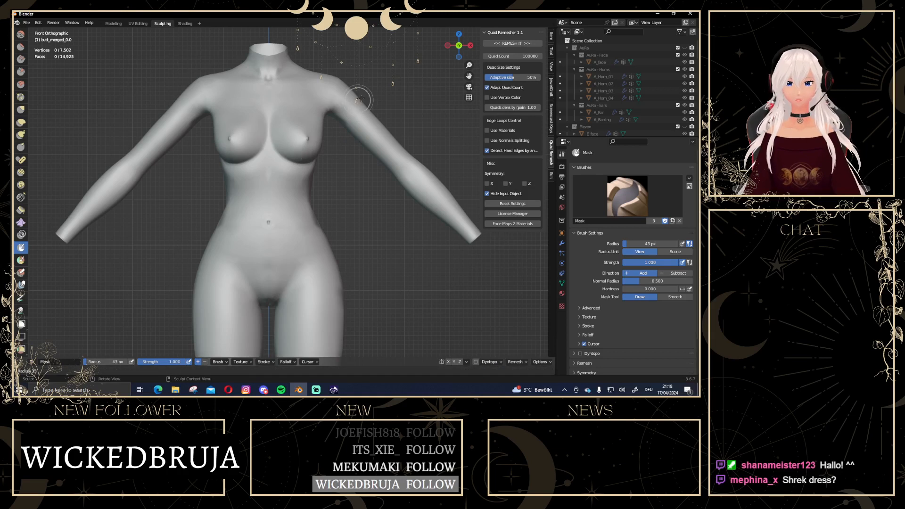
key("Escape")
key("f")
left_click(275, 129)
mouse_move(265, 158)
left_mouse_down()
mouse_move(275, 197)
mouse_move(257, 184)
mouse_move(279, 106)
mouse_move(244, 136)
mouse_move(224, 124)
mouse_move(305, 150)
mouse_move(236, 186)
mouse_move(271, 238)
mouse_move(236, 212)
mouse_move(206, 235)
mouse_move(313, 230)
mouse_move(302, 233)
left_mouse_up()
scroll(244, 244, "down", 3)
middle_click_drag(243, 244, 397, 191)
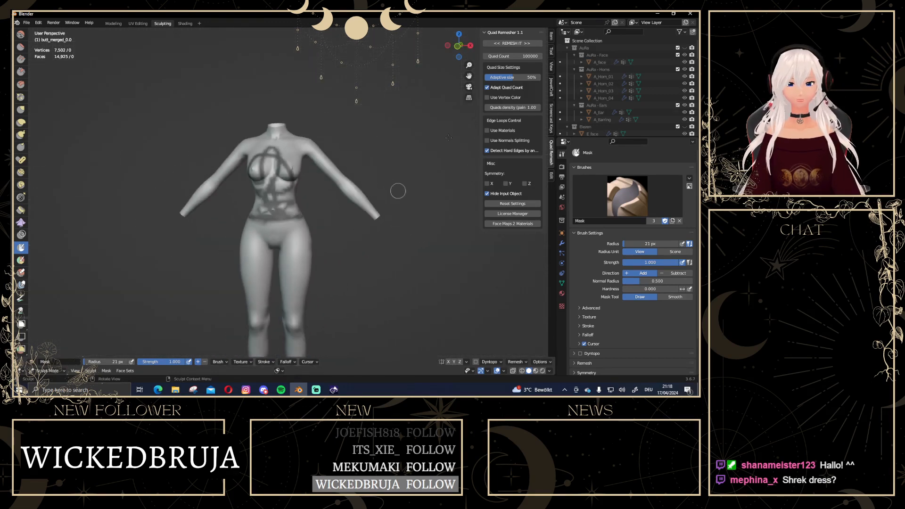
Clear the painted mask from the body in the Sculpting workspace
left_click(457, 46)
left_click(113, 23)
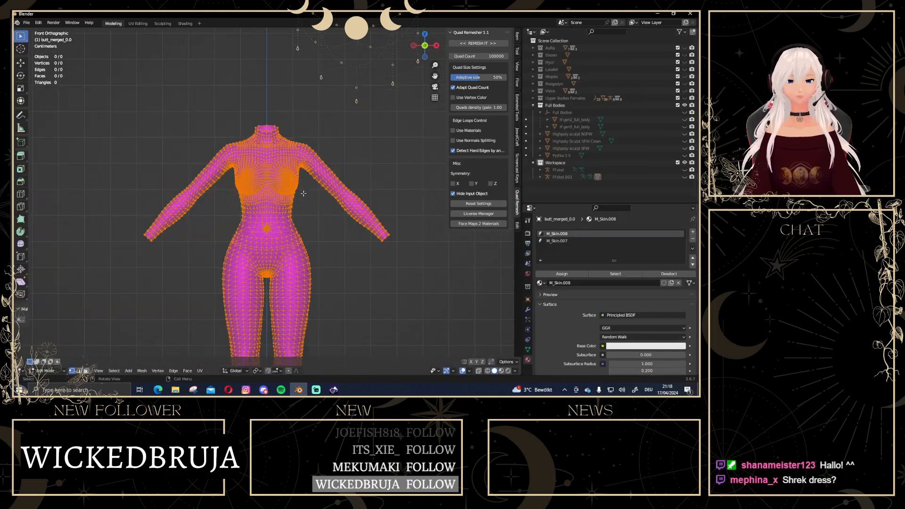
left_click(163, 24)
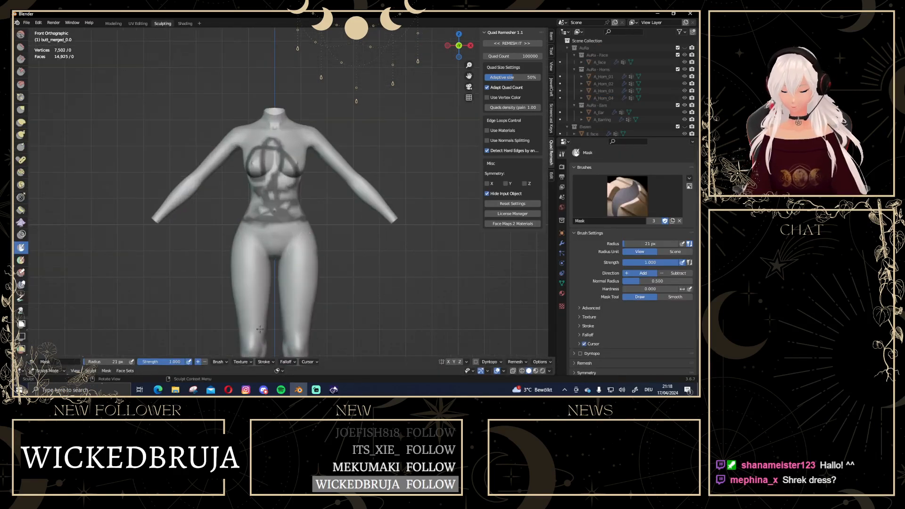
left_click(106, 370)
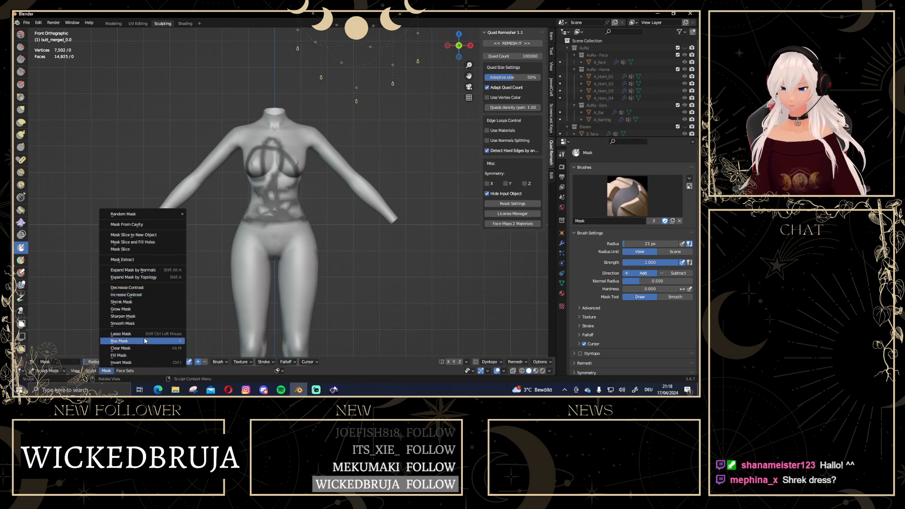
left_click(126, 348)
Return to Object Mode in the Modeling workspace and remove both material slots from the joined body
left_click(113, 23)
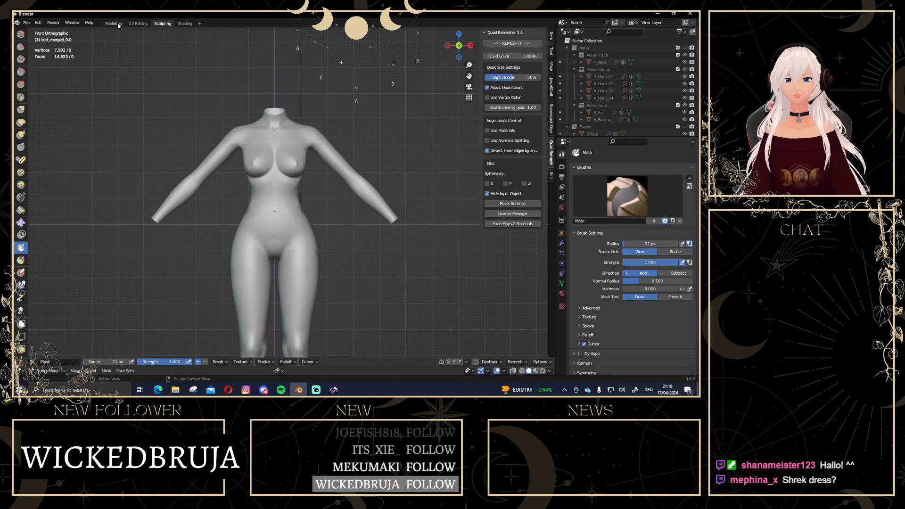
key("Tab")
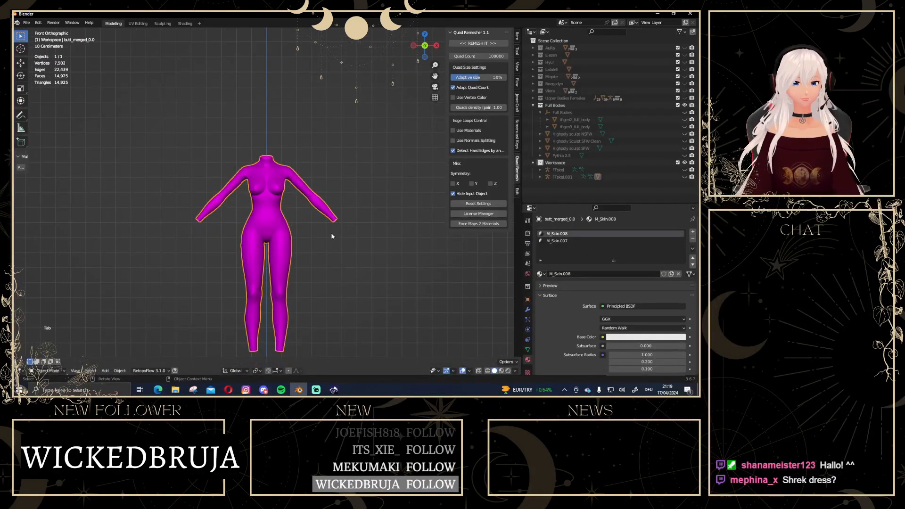
middle_click_drag(327, 240, 322, 208, "shift")
left_click(692, 239)
left_click(693, 239)
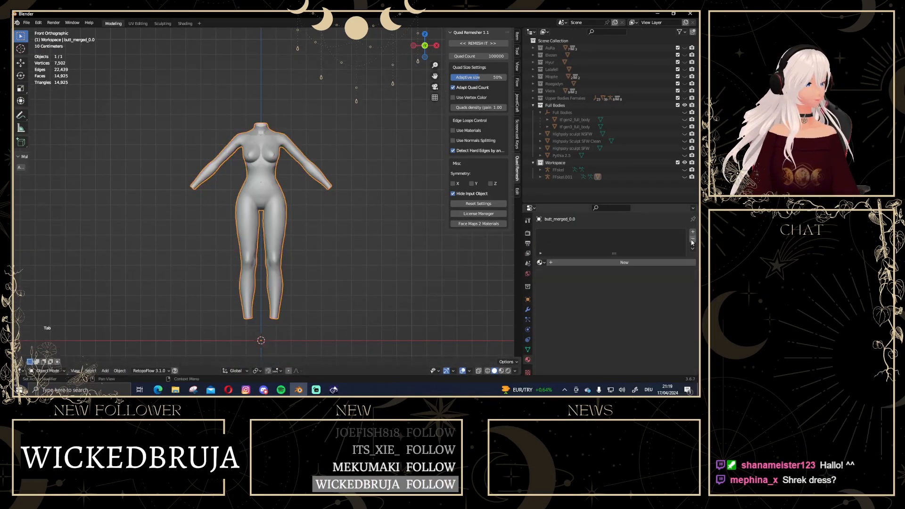
Run Merge by Distance again on the entire body mesh after the material removal
scroll(307, 216, "up", 1)
key("Tab")
key("a")
key("m")
left_click(271, 157)
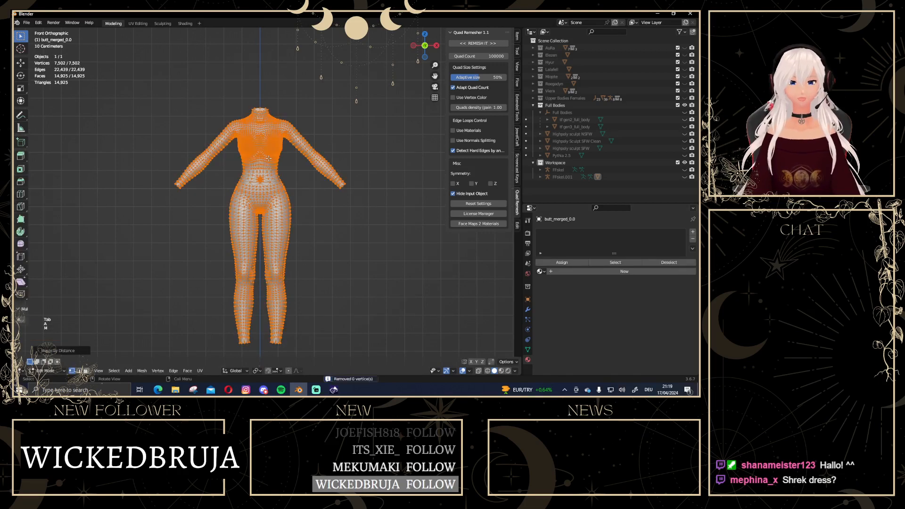
Return to Object Mode and remesh the joined body with Quad Remesher at a quad count of 100000
scroll(306, 200, "down", 1)
scroll(306, 201, "up", 1)
key("Tab")
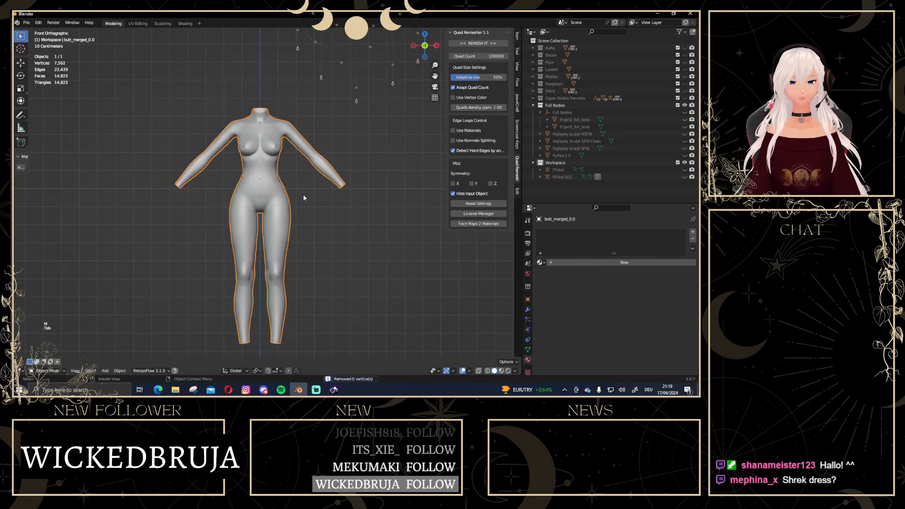
left_click(479, 43)
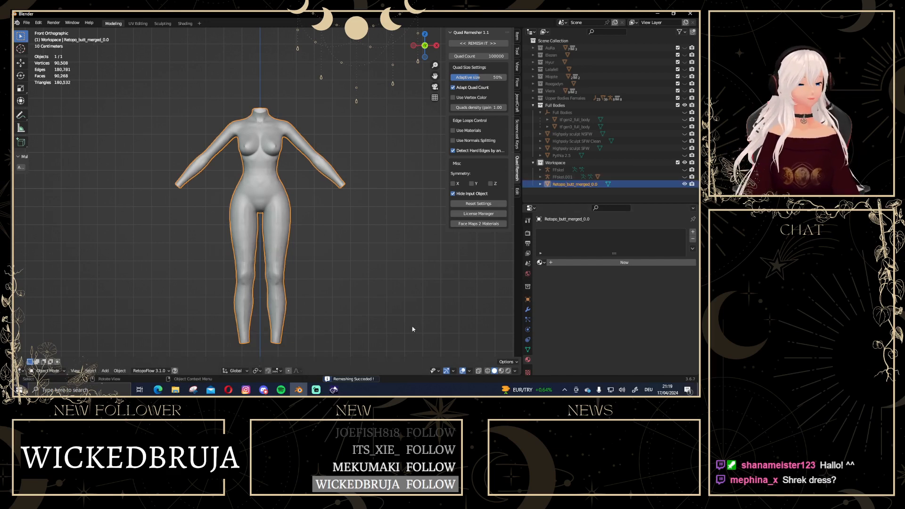
Run Merge by Distance on all vertices of the remeshed body and return to Object Mode
left_click(398, 311)
scroll(338, 187, "up", 3)
scroll(338, 187, "up", 2)
scroll(336, 185, "down", 4)
scroll(259, 161, "up", 2)
scroll(238, 255, "down", 2)
scroll(220, 337, "up", 2)
left_click(253, 165)
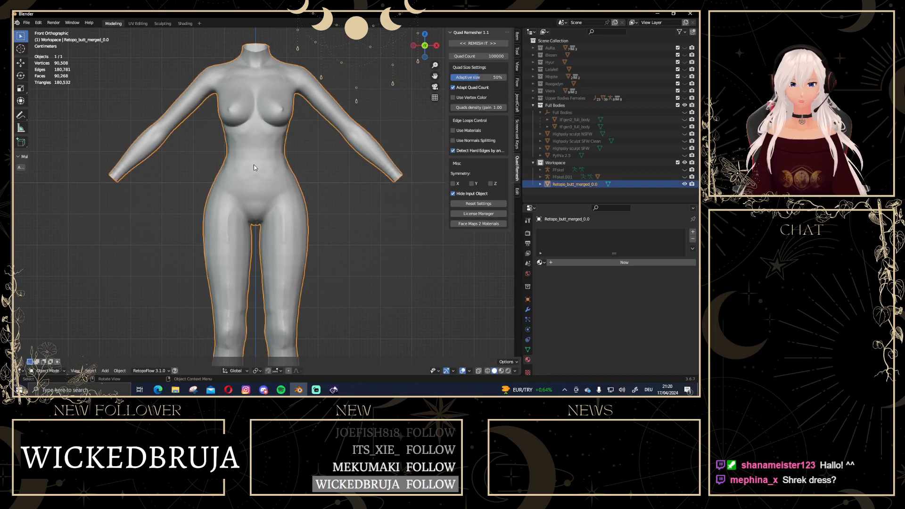
key("Tab")
key("a")
key("m")
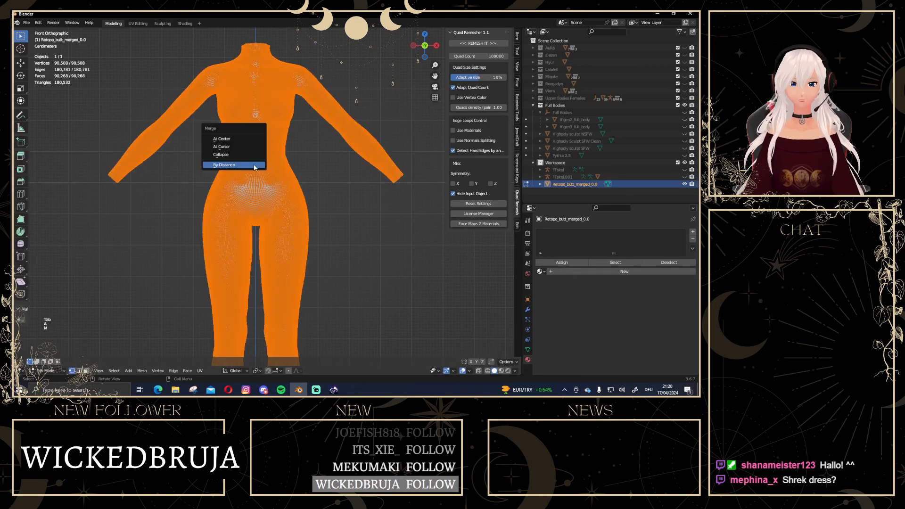
left_click(254, 166)
key("Tab")
scroll(395, 209, "down", 4)
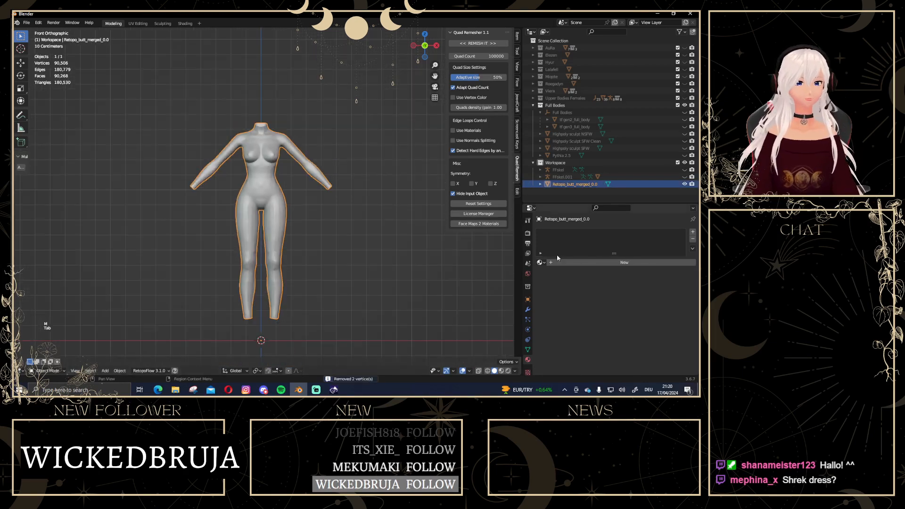
Add a Smooth modifier to the remeshed body with a factor of about 1.07 and 3 repeats
left_click(527, 307)
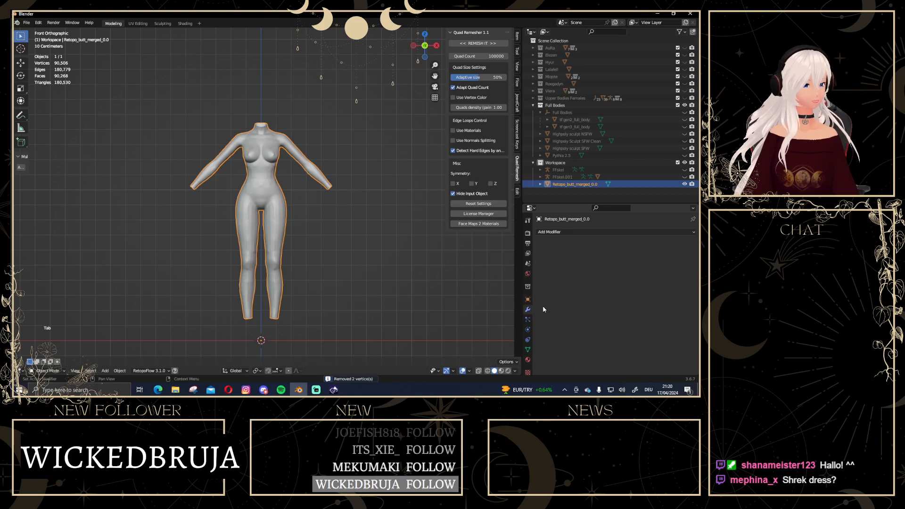
left_click(560, 232)
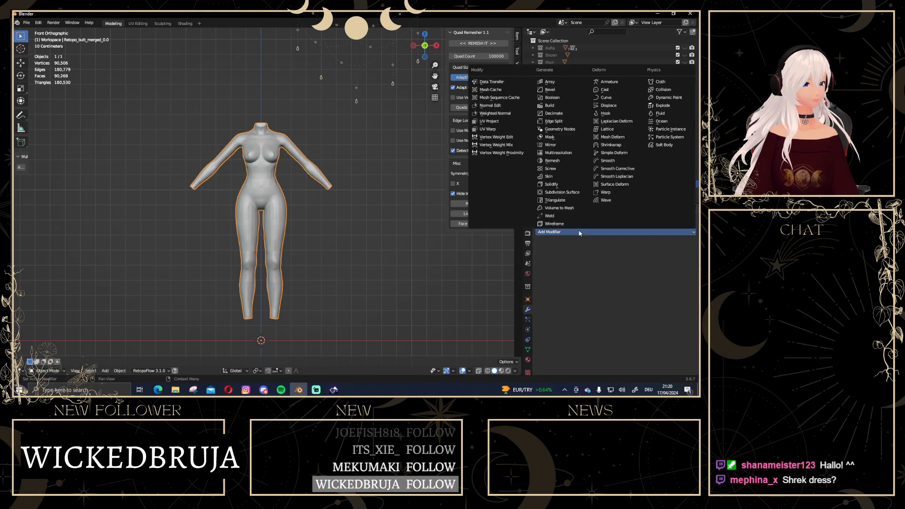
left_click(608, 160)
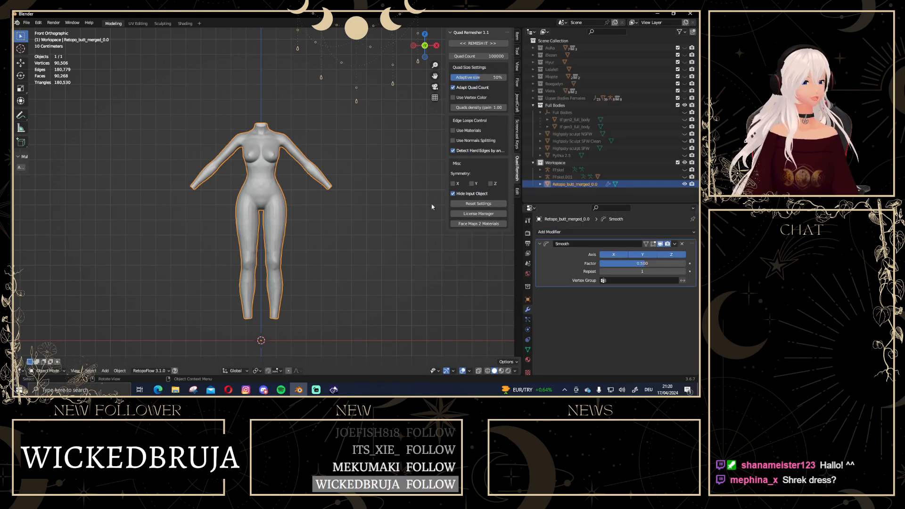
scroll(293, 160, "up", 3)
scroll(302, 163, "up", 2)
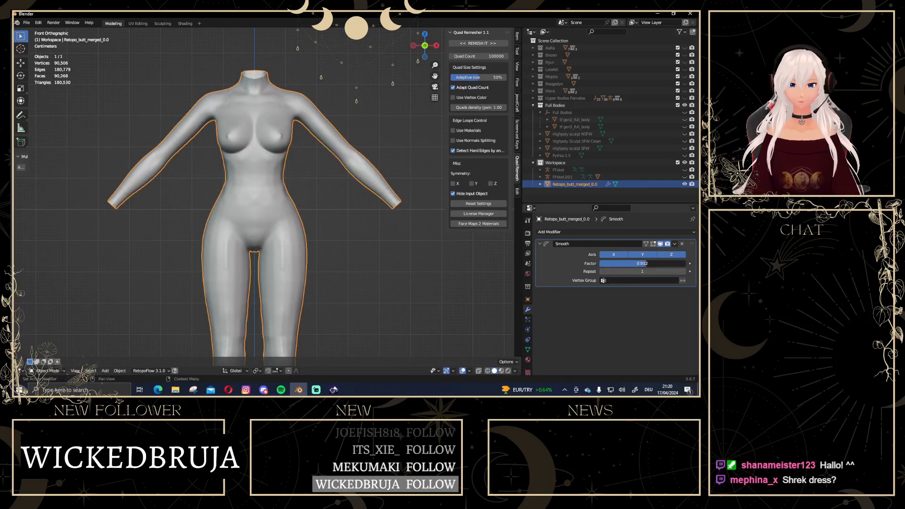
mouse_move(652, 264)
left_mouse_down()
mouse_move(663, 263)
mouse_move(642, 263)
left_mouse_up()
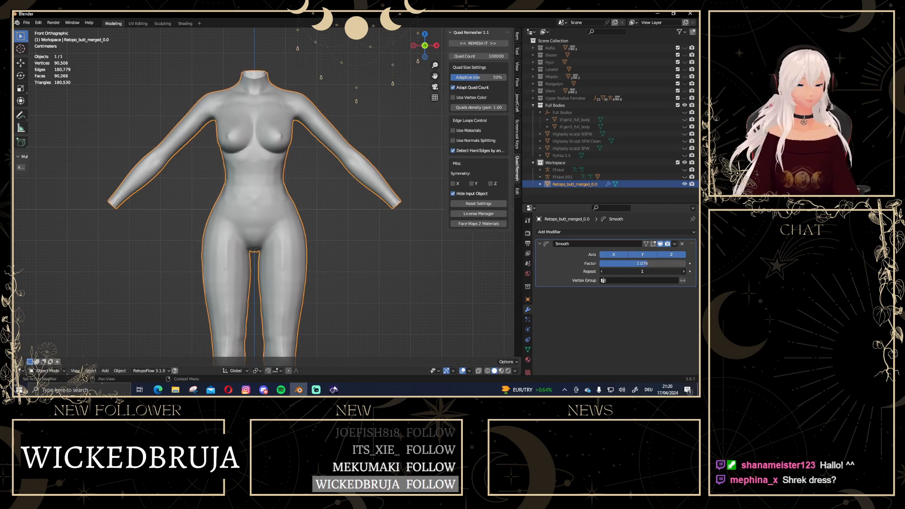
left_click_drag(642, 271, 622, 271)
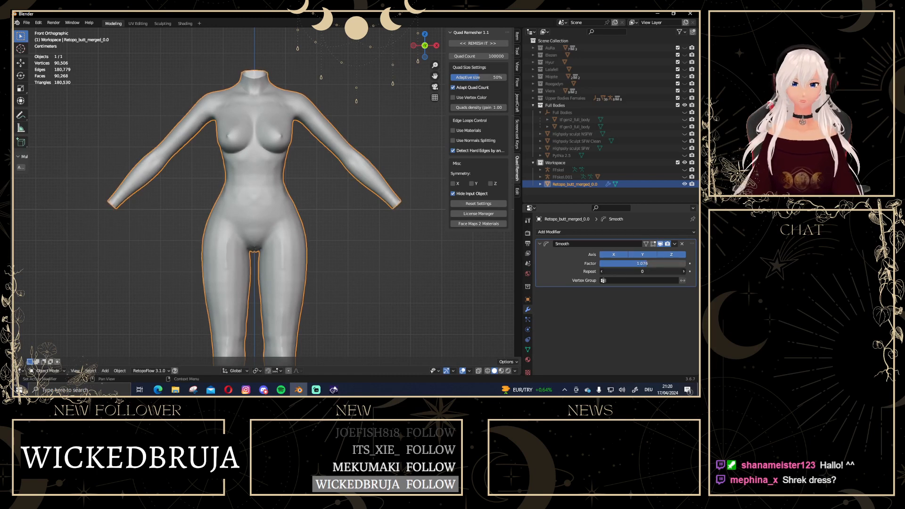
Apply the Smooth modifier to the remeshed body
left_click(349, 242)
scroll(347, 242, "down", 2)
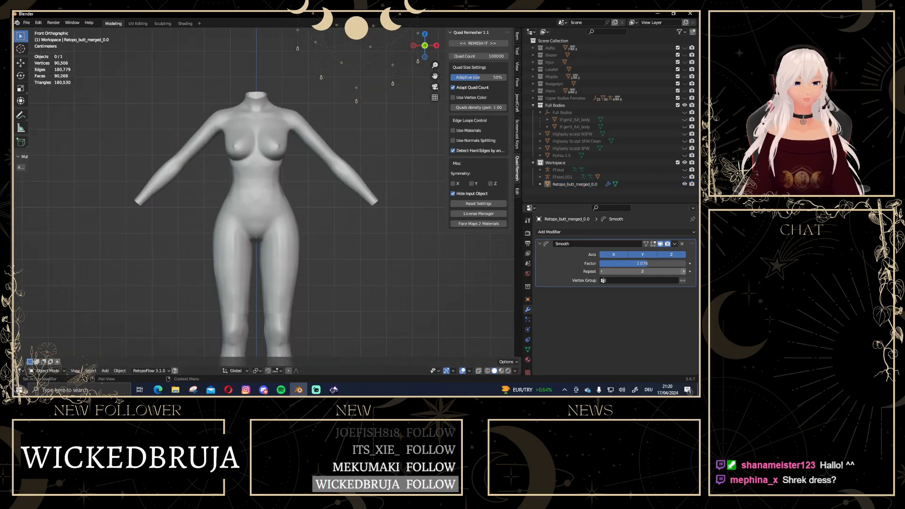
left_click(675, 243)
left_click(643, 252)
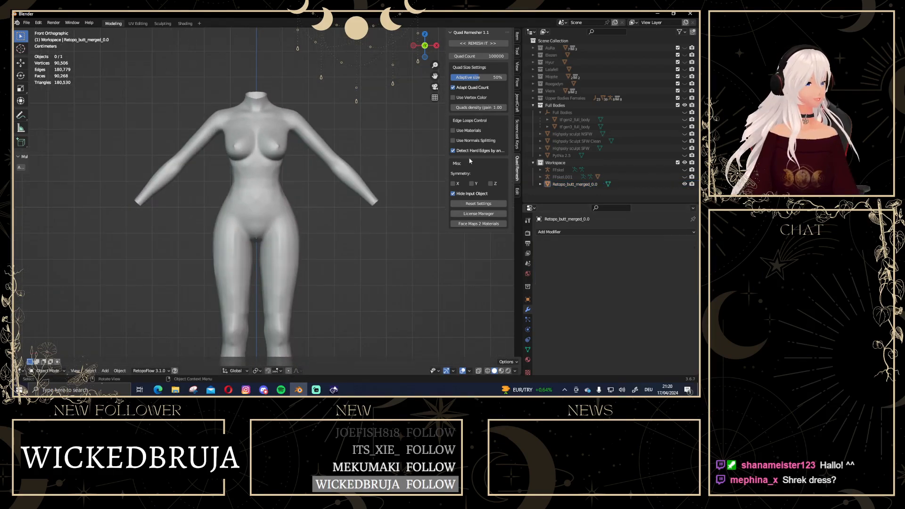
Select the smoothed body and open it in the Sculpting workspace
scroll(295, 175, "up", 3)
scroll(256, 196, "down", 2)
left_click(255, 196)
left_click(162, 23)
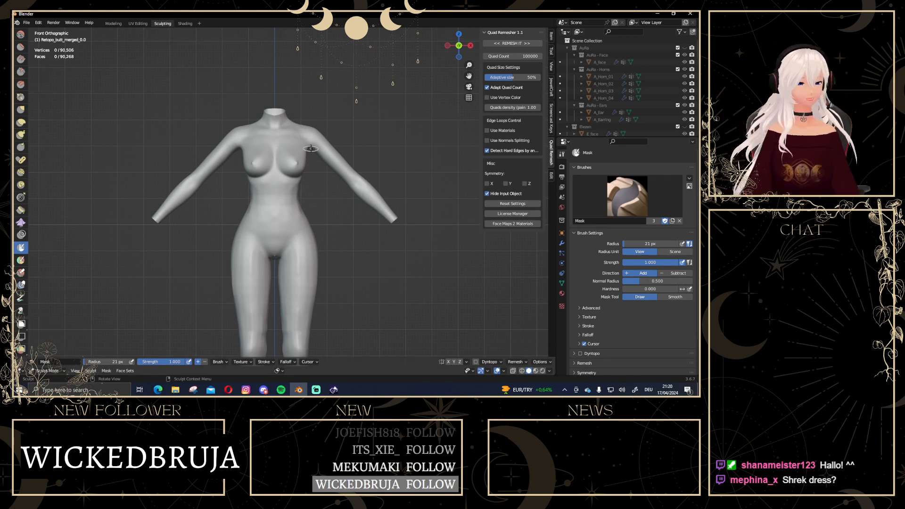
Paint trial mask strokes over the body's chest and waist with the 21 px Mask brush, and clear the mask
scroll(328, 135, "up", 3)
mouse_move(268, 151)
left_mouse_down()
mouse_move(285, 107)
mouse_move(256, 120)
mouse_move(273, 202)
mouse_move(261, 180)
mouse_move(285, 233)
mouse_move(219, 230)
mouse_move(309, 215)
mouse_move(296, 119)
mouse_move(293, 164)
left_mouse_up()
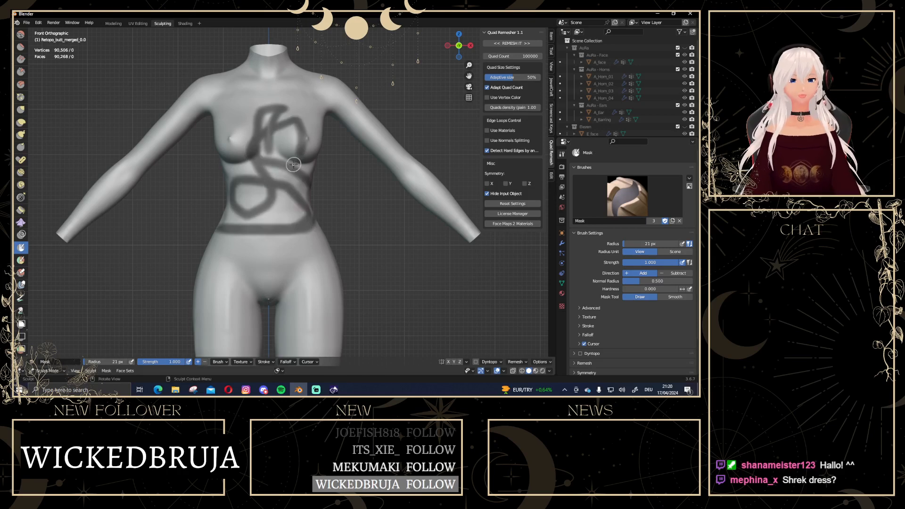
key("alt+m")
scroll(286, 145, "down", 2)
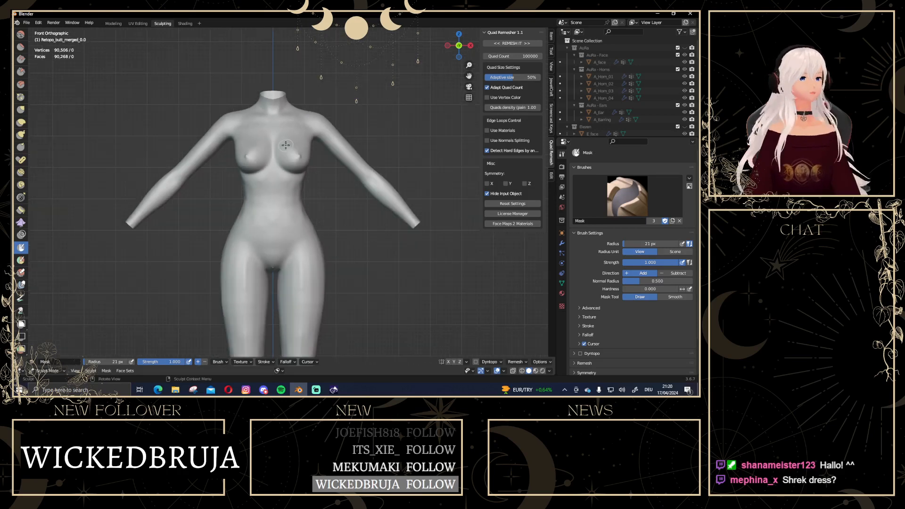
scroll(292, 148, "up", 2)
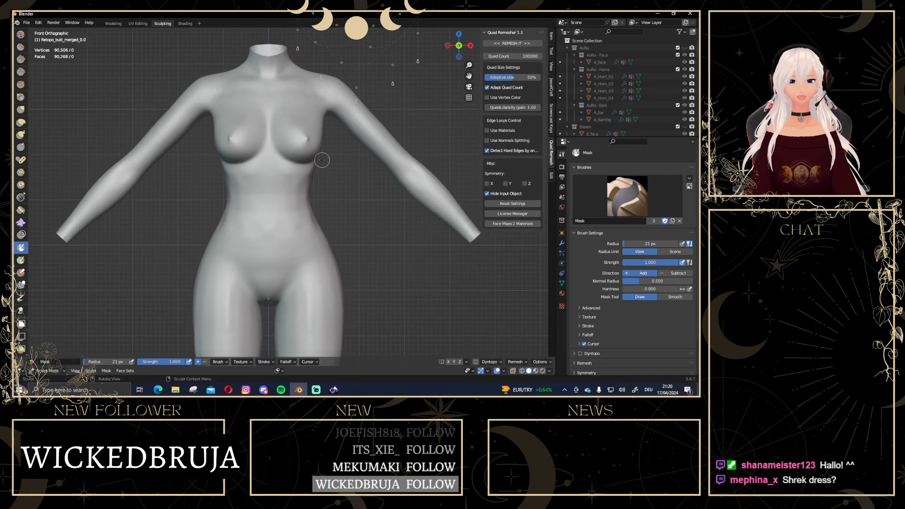
scroll(390, 211, "down", 3)
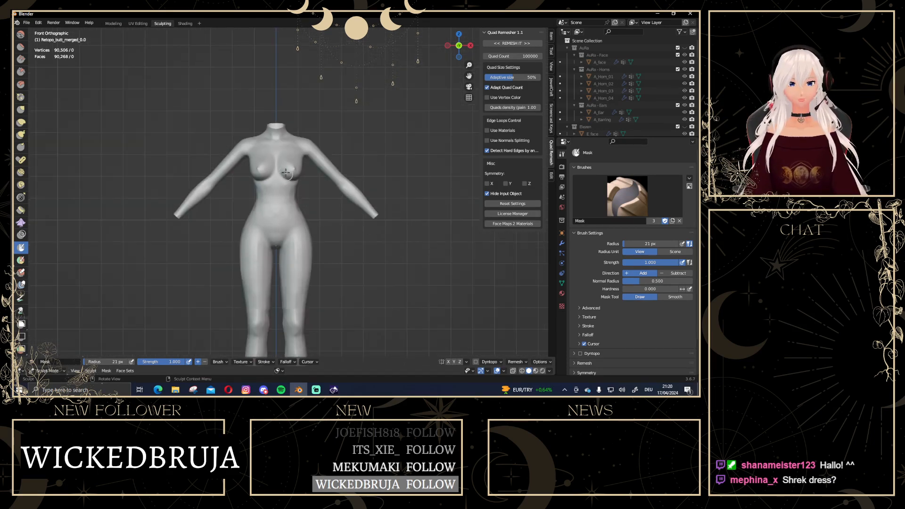
scroll(284, 189, "up", 3)
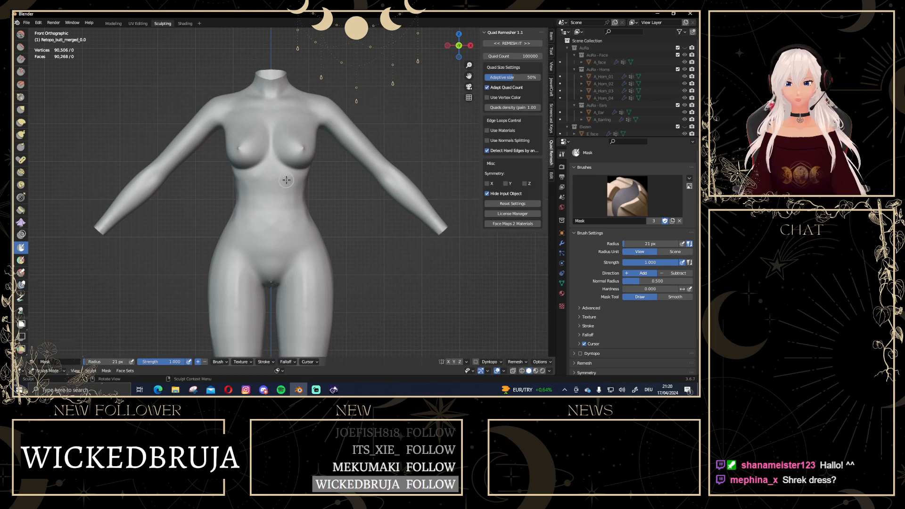
scroll(286, 179, "down", 1)
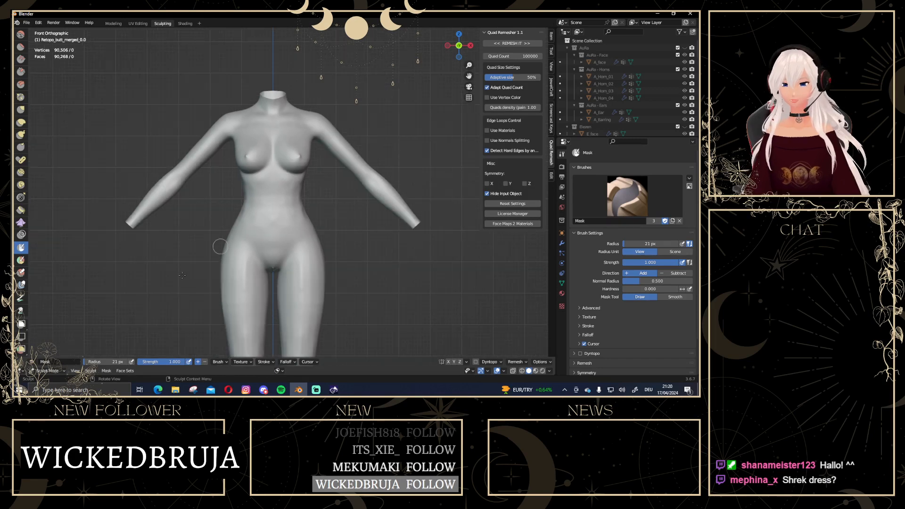
Turn on X-axis mirror symmetry for sculpting, trying it with mask strokes over the chest and clearing them
left_click(448, 362)
mouse_move(276, 138)
left_mouse_down()
mouse_move(280, 179)
mouse_move(304, 193)
mouse_move(275, 194)
mouse_move(273, 148)
mouse_move(306, 151)
mouse_move(274, 147)
mouse_move(299, 149)
left_mouse_up()
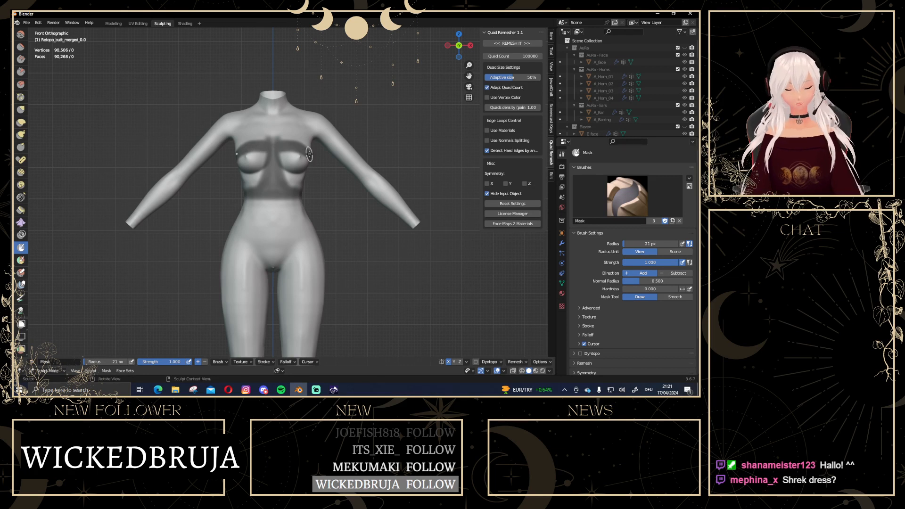
key("alt+m")
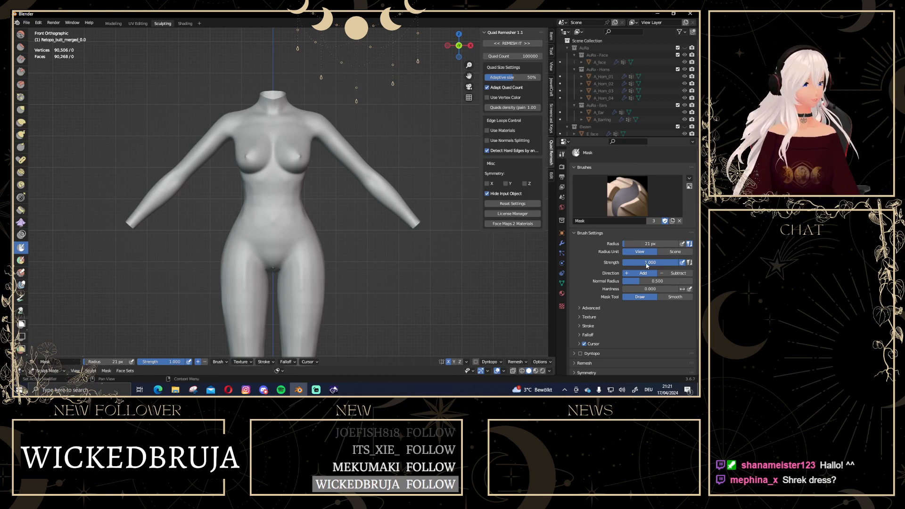
Try mirrored mask strokes down the middle of the torso and across the bust, undoing each attempt
mouse_move(274, 122)
left_mouse_down()
mouse_move(283, 211)
mouse_move(273, 122)
left_mouse_up()
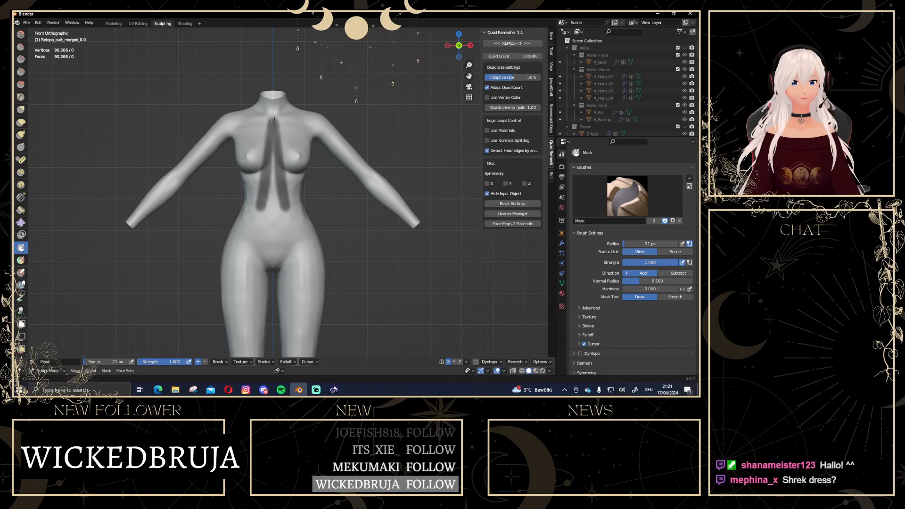
scroll(332, 168, "up", 2)
key("ctrl+z")
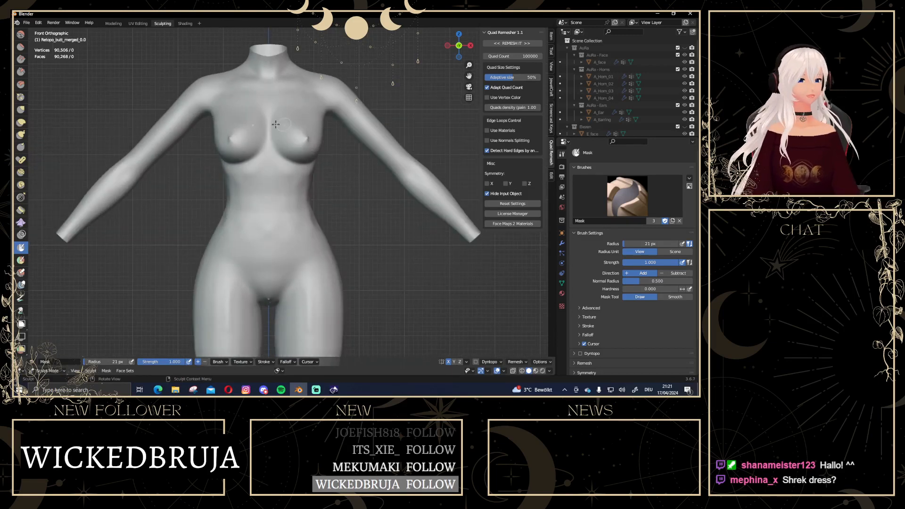
mouse_move(337, 109)
left_mouse_down()
mouse_move(216, 121)
mouse_move(318, 144)
mouse_move(282, 179)
mouse_move(293, 136)
mouse_move(306, 138)
left_mouse_up()
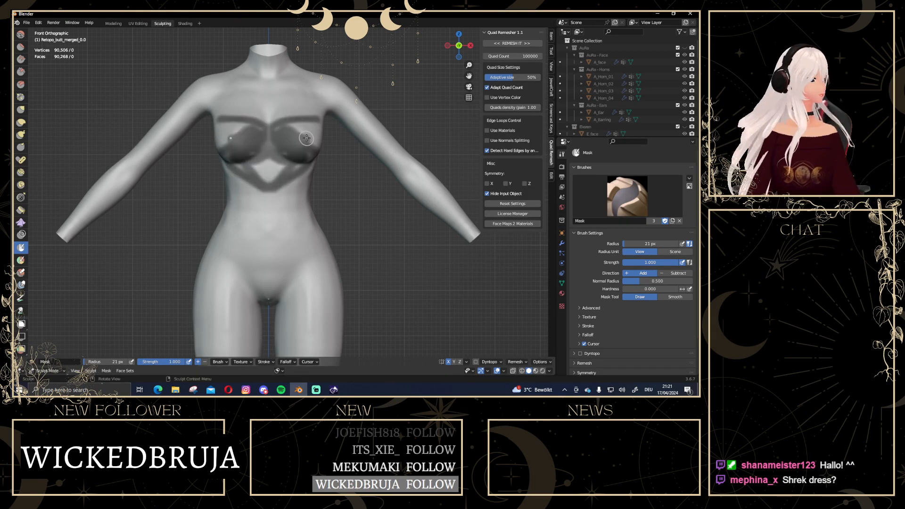
key("ctrl+z")
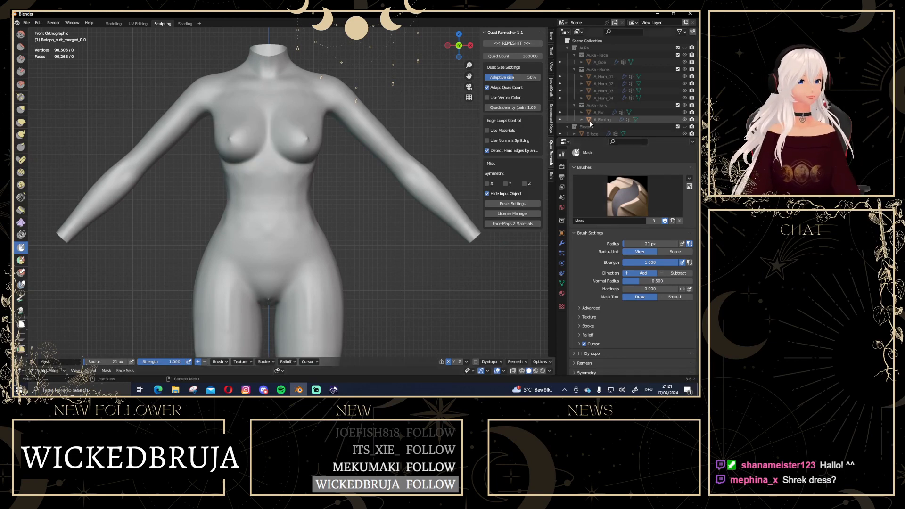
Expand the Mask brush's Stroke settings and check the stroke options
scroll(607, 179, "down", 2)
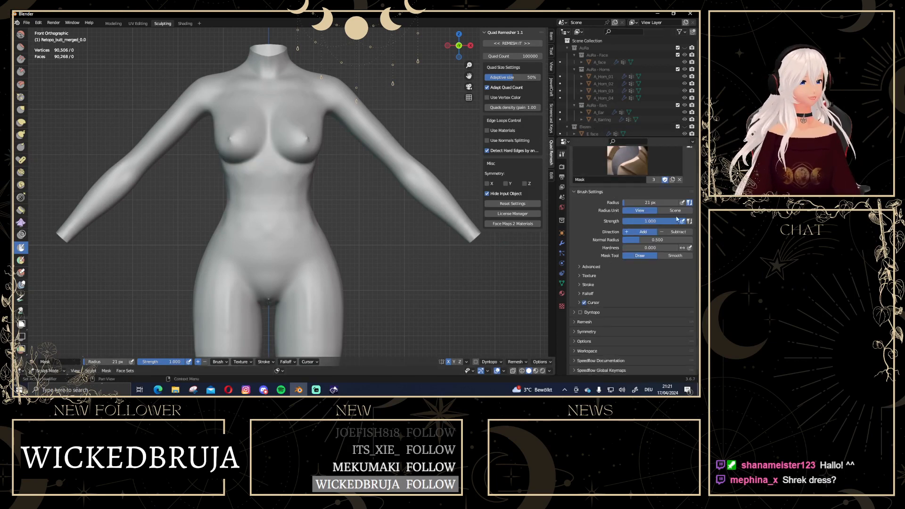
left_click(580, 286)
scroll(616, 226, "down", 4)
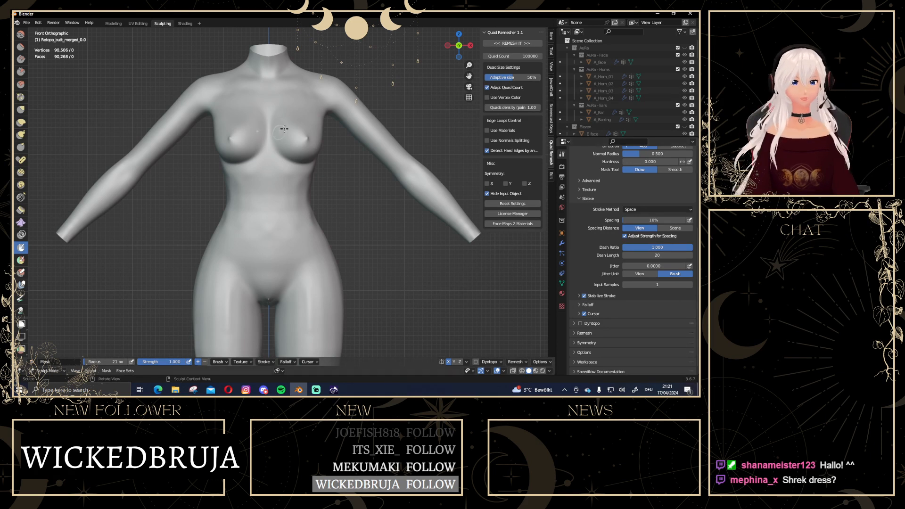
Paint curved, crossing trial mask strokes over the chest and waist, and undo them
mouse_move(292, 106)
left_mouse_down()
mouse_move(280, 119)
mouse_move(277, 190)
mouse_move(334, 212)
mouse_move(278, 232)
mouse_move(294, 212)
mouse_move(271, 182)
mouse_move(338, 165)
left_mouse_up()
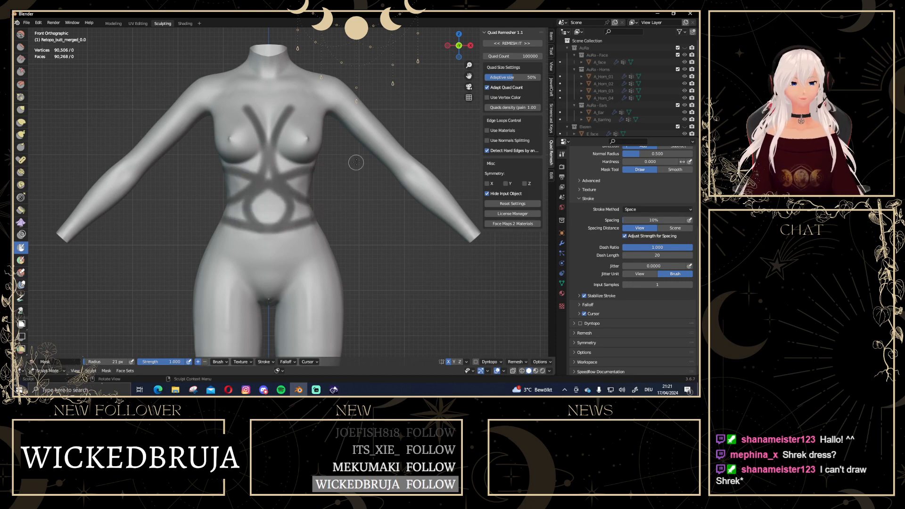
scroll(338, 165, "down", 4)
scroll(339, 167, "up", 4)
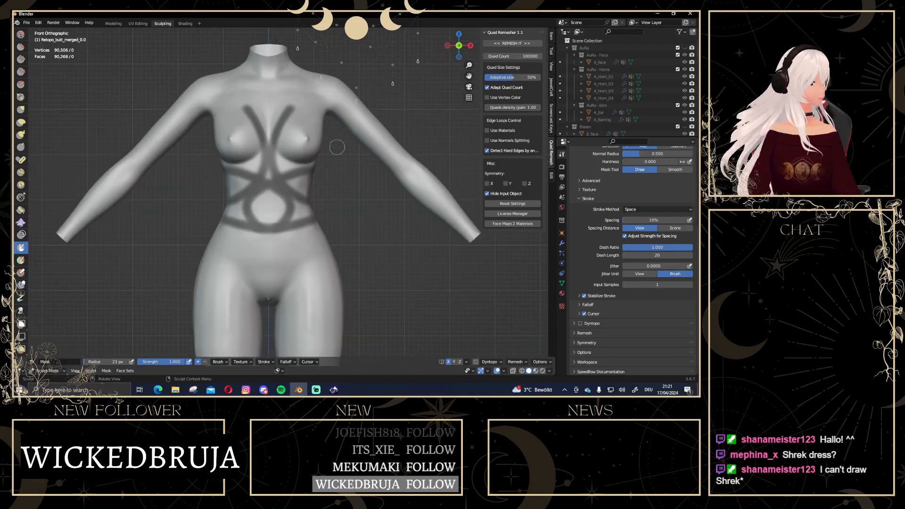
key("ctrl+z")
Paint a thin mirrored mask line across the top of the bust, dipping at the centre and continuing around the torso
scroll(327, 156, "up", 3)
scroll(327, 155, "down", 2)
middle_click_drag(316, 163, 324, 207, "shift")
scroll(294, 147, "up", 2)
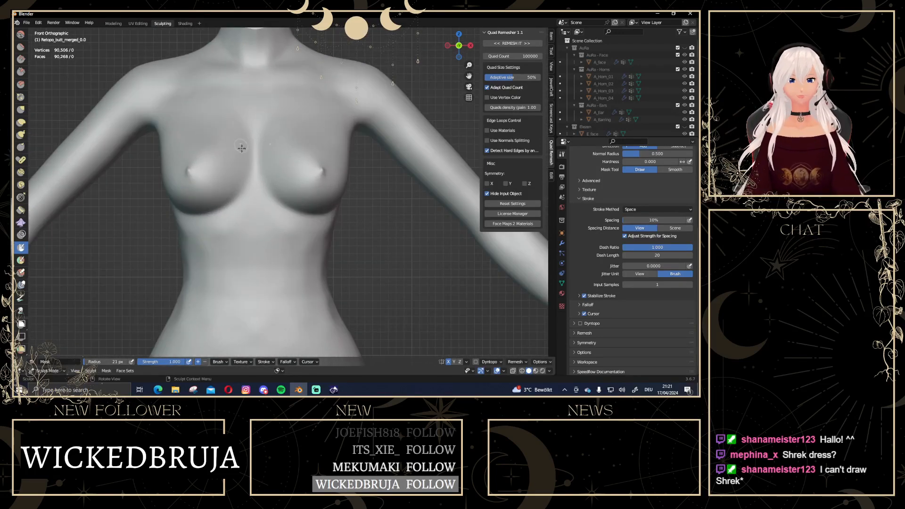
mouse_move(256, 164)
left_mouse_down()
mouse_move(283, 148)
mouse_move(339, 142)
mouse_move(376, 157)
left_mouse_up()
middle_click_drag(378, 202, 255, 124)
left_click_drag(255, 124, 357, 168)
middle_click_drag(389, 185, 246, 157)
mouse_move(245, 157)
left_mouse_down()
mouse_move(320, 158)
mouse_move(373, 173)
left_mouse_up()
scroll(353, 179, "down", 3)
mouse_move(333, 187)
middle_mouse_down()
mouse_move(204, 169)
mouse_move(299, 176)
middle_mouse_up()
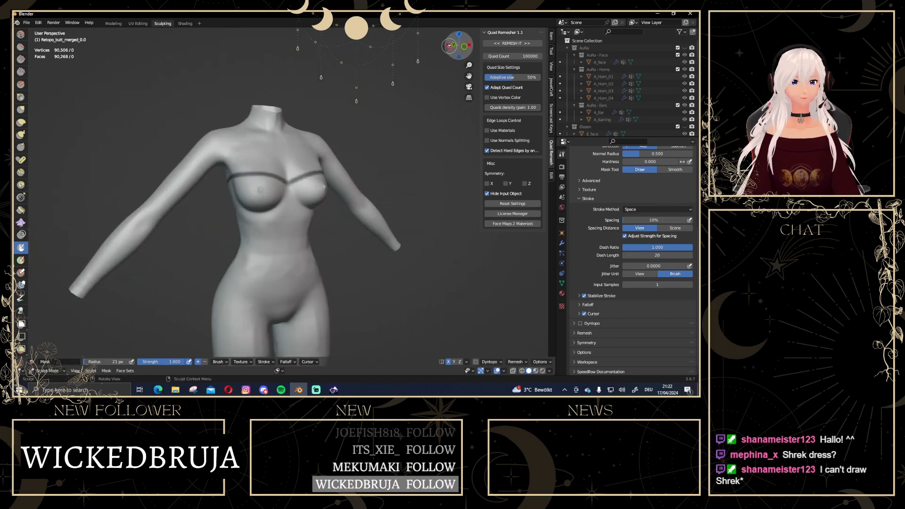
left_click(463, 46)
scroll(279, 166, "up", 4)
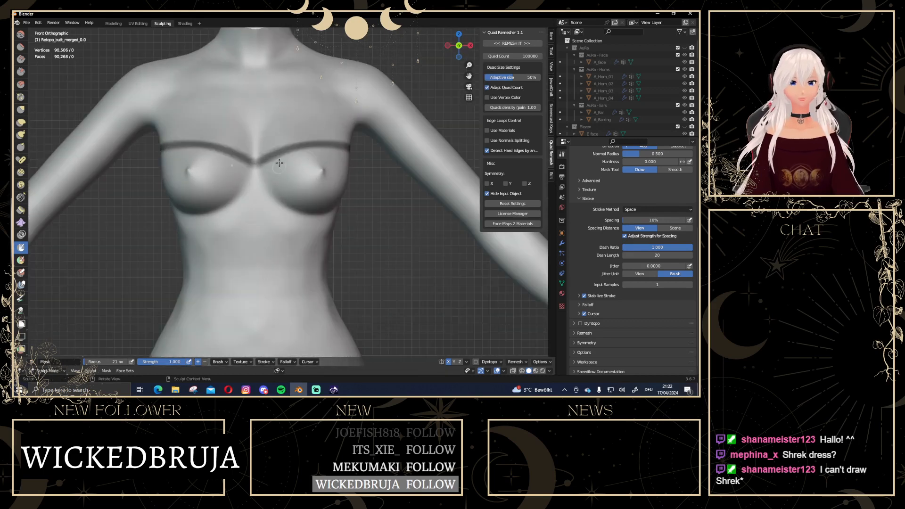
left_click_drag(284, 151, 222, 183)
scroll(297, 222, "down", 4)
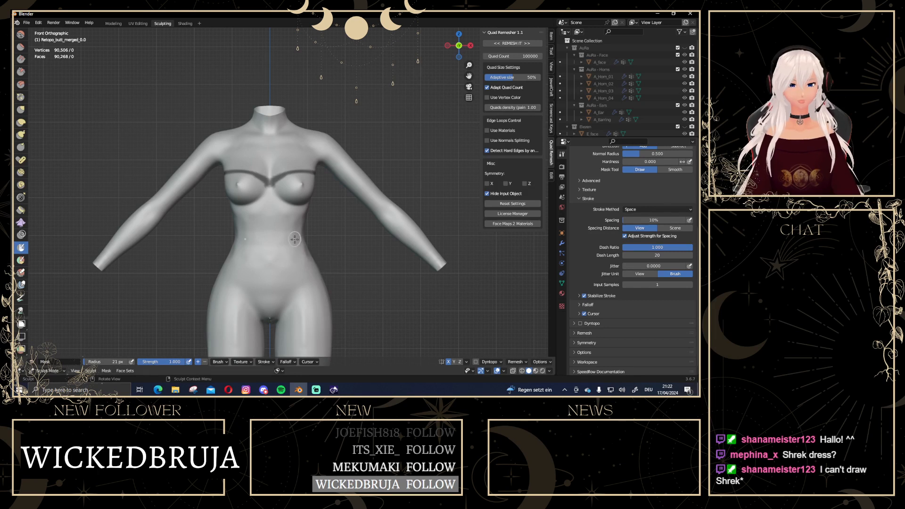
Paint a mirrored mask band around the waist, from the front round the side of the body
mouse_move(315, 260)
left_mouse_down()
mouse_move(276, 267)
mouse_move(325, 263)
mouse_move(351, 227)
left_mouse_up()
middle_click_drag(351, 227, 258, 271)
left_click_drag(259, 271, 384, 243)
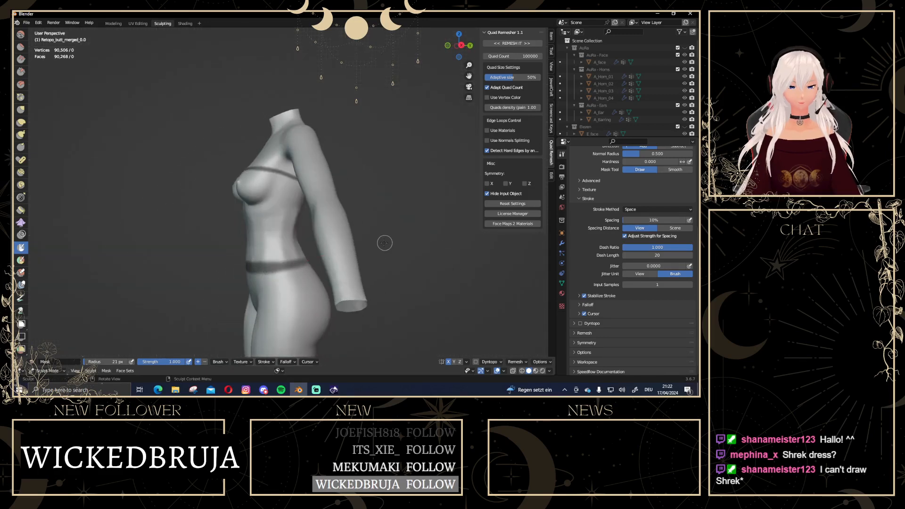
Extend the mirrored waist mask band across the back of the body
middle_click_drag(384, 243, 249, 261)
left_click_drag(257, 261, 390, 259)
mouse_move(384, 256)
middle_mouse_down()
mouse_move(122, 243)
mouse_move(185, 234)
middle_mouse_up()
scroll(288, 189, "up", 2)
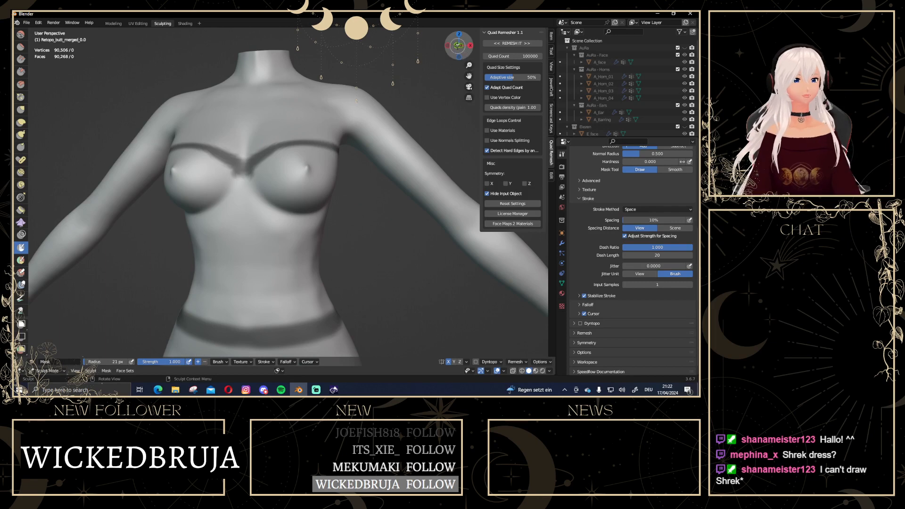
Turn off Stabilize Stroke and trim the bust mask line around its central dip in front view
left_click(458, 45)
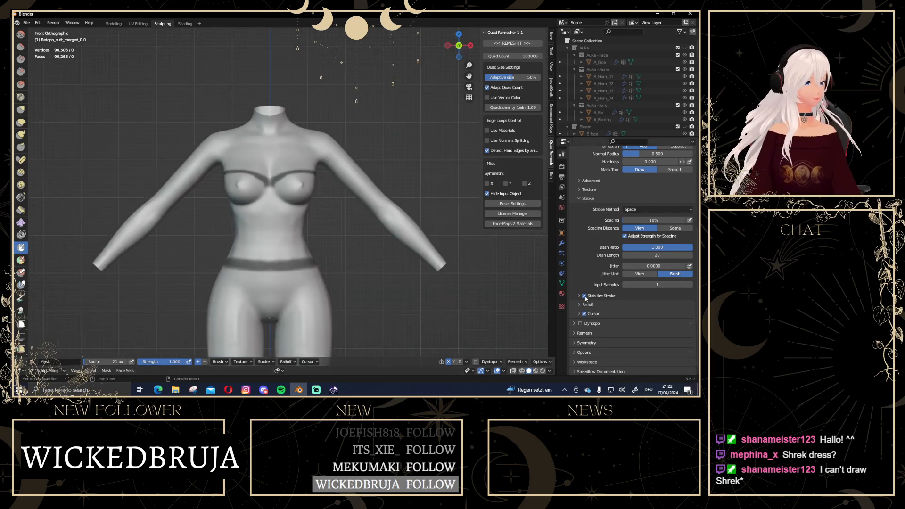
scroll(234, 134, "up", 4)
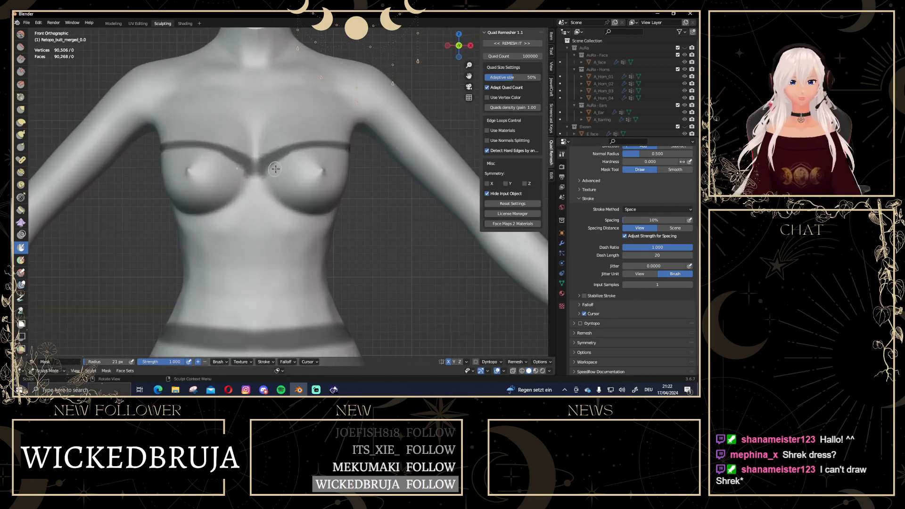
scroll(268, 152, "down", 1)
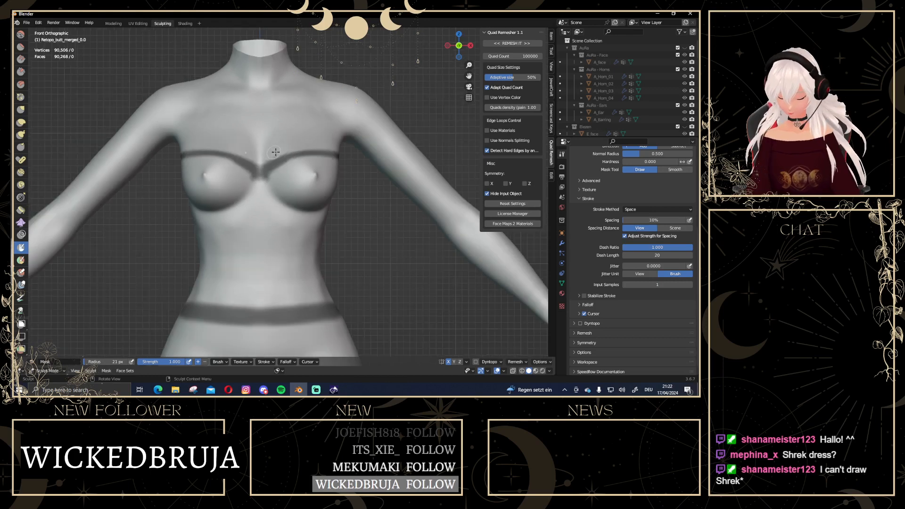
left_click_drag(293, 143, 285, 150, "ctrl")
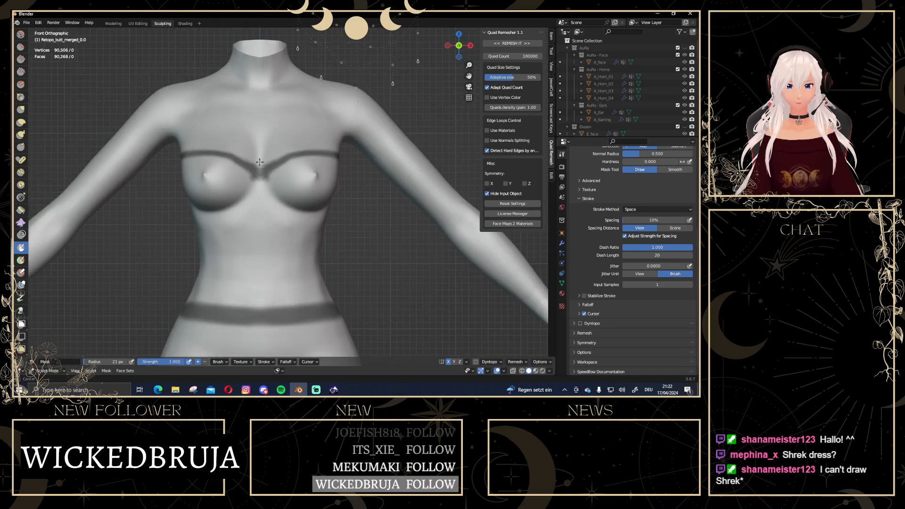
left_click_drag(254, 163, 260, 165, "ctrl")
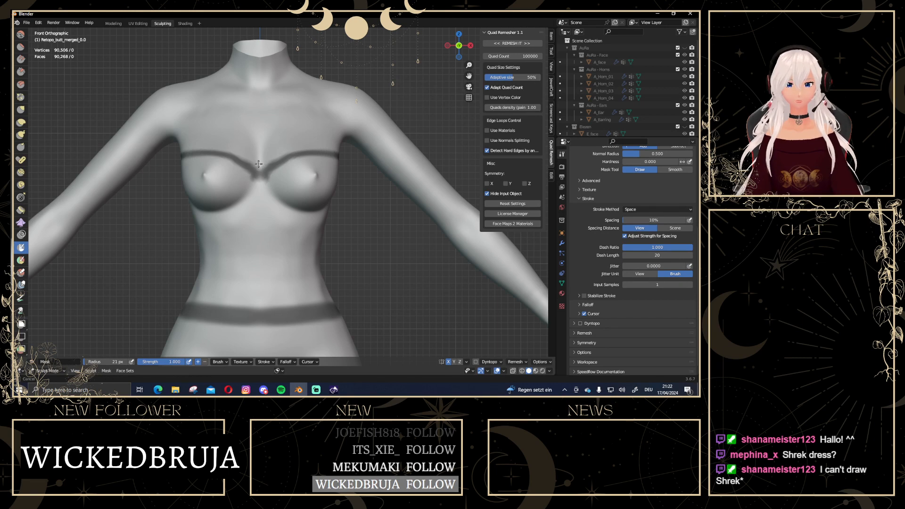
Set the Mask brush radius to 56 px and fill the torso front between the bust line and waist band
middle_click_drag(237, 142, 254, 161)
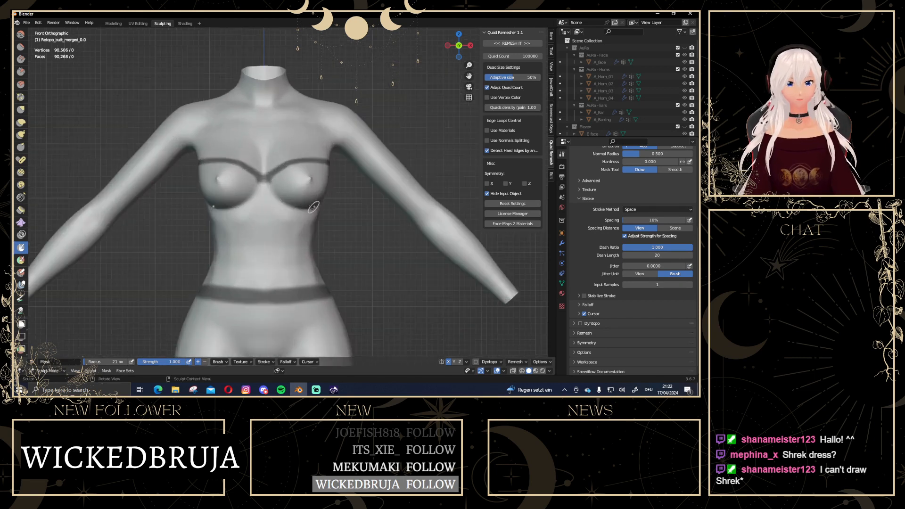
middle_click_drag(311, 198, 292, 193)
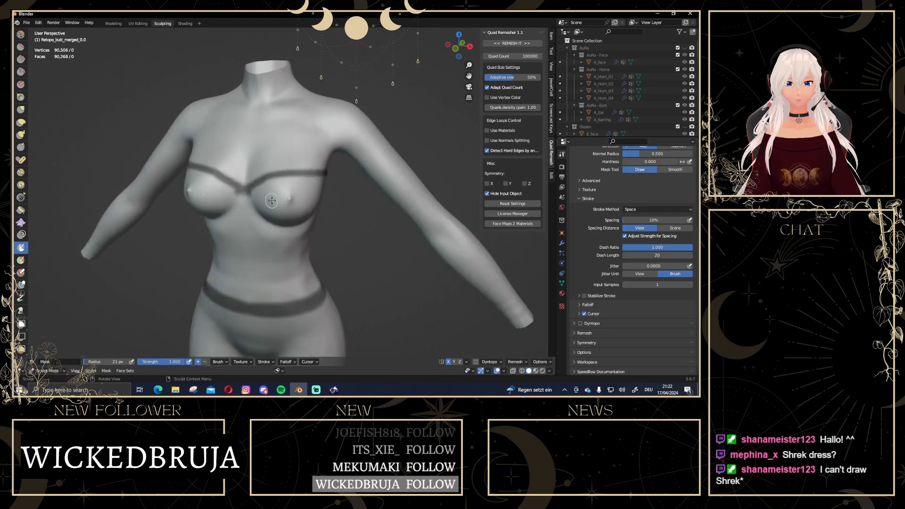
scroll(292, 193, "down", 5)
left_click(456, 49)
scroll(300, 181, "up", 3)
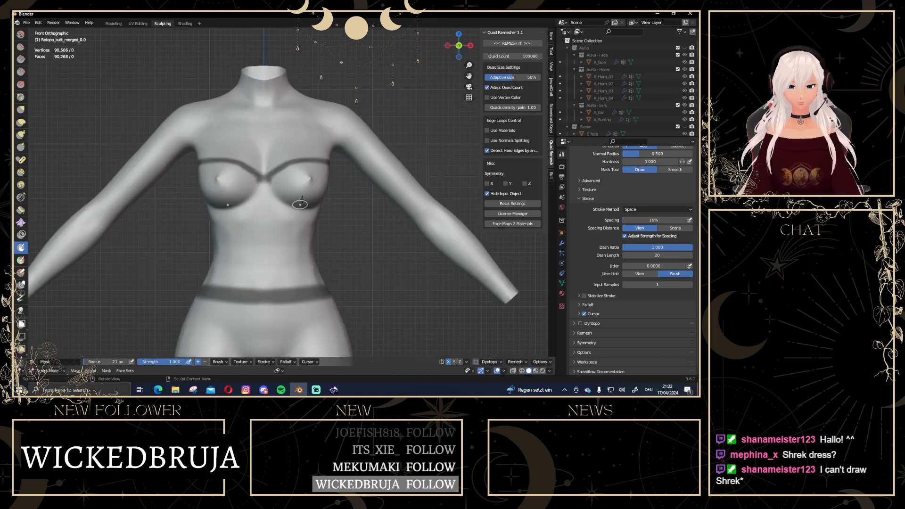
scroll(300, 181, "down", 1)
key("f")
left_click(317, 181)
mouse_move(301, 212)
left_mouse_down()
mouse_move(236, 222)
mouse_move(318, 221)
mouse_move(240, 238)
mouse_move(306, 246)
mouse_move(247, 254)
mouse_move(302, 207)
mouse_move(245, 193)
mouse_move(292, 186)
left_mouse_up()
scroll(247, 237, "up", 2)
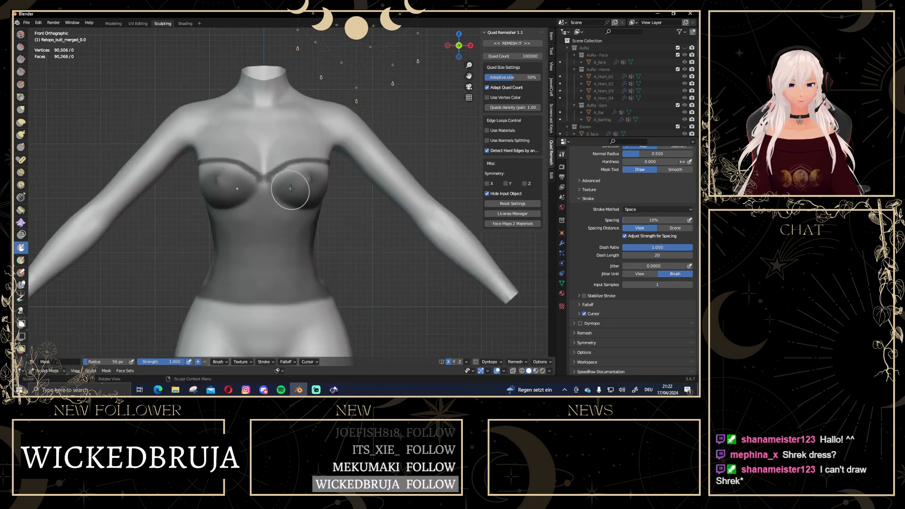
Reduce the brush radius to 30 px and fill the remaining bust area up to the upper mask line
left_click(305, 186)
left_click_drag(331, 171, 288, 170)
mouse_move(270, 185)
left_mouse_down()
mouse_move(289, 170)
mouse_move(334, 168)
left_mouse_up()
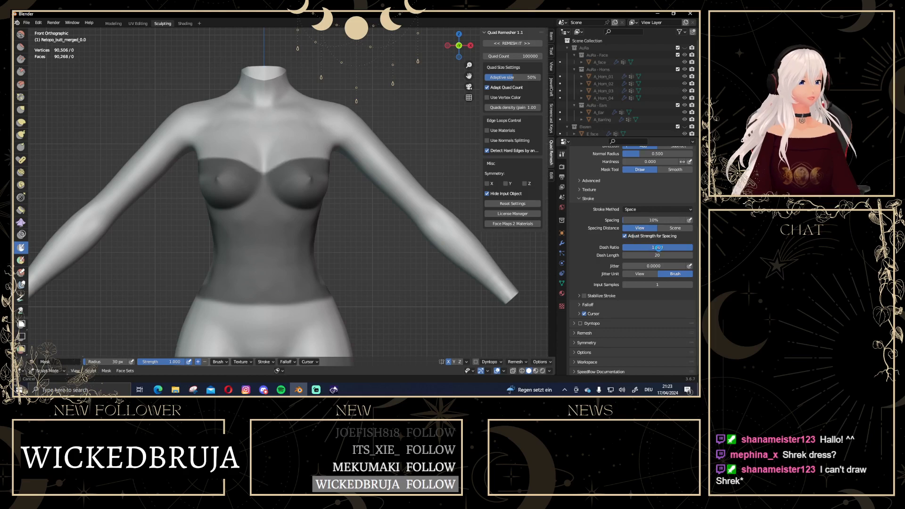
Set the brush radius to 54 px and fill the side of the torso between the two mask bands
scroll(330, 187, "down", 4)
scroll(329, 231, "up", 3)
middle_click_drag(324, 227, 273, 278)
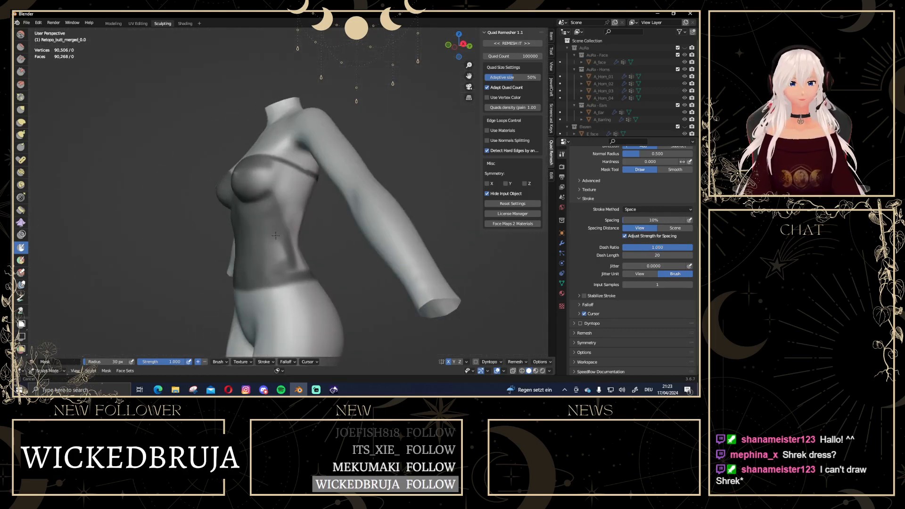
key("f")
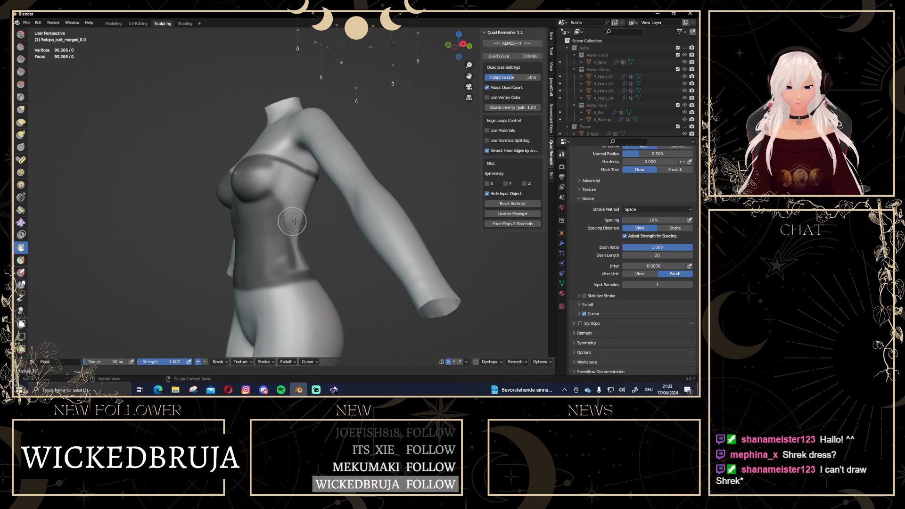
left_click(285, 201)
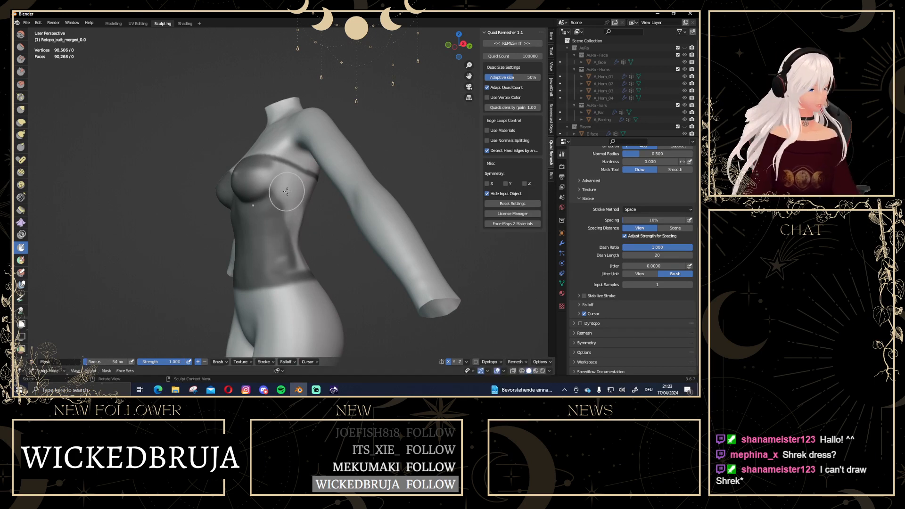
mouse_move(253, 201)
left_mouse_down()
mouse_move(253, 169)
mouse_move(295, 186)
mouse_move(271, 162)
mouse_move(306, 191)
mouse_move(304, 179)
mouse_move(282, 203)
mouse_move(297, 260)
mouse_move(269, 257)
mouse_move(302, 263)
left_mouse_up()
Paint the mask across the back of the torso and undo the last stroke
middle_click_drag(301, 264, 261, 247)
mouse_move(262, 248)
left_mouse_down()
mouse_move(337, 264)
mouse_move(264, 267)
mouse_move(259, 252)
mouse_move(342, 232)
mouse_move(263, 211)
mouse_move(335, 198)
mouse_move(268, 186)
mouse_move(330, 181)
left_mouse_up()
scroll(304, 197, "up", 3)
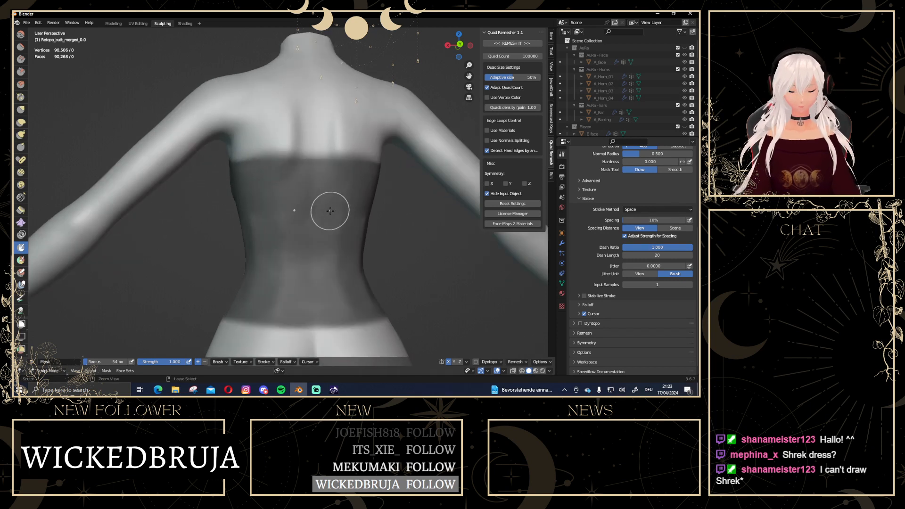
key("ctrl+z")
Fill the back between the bands with mask, using a 25 px brush along the upper edge and 69 px below
mouse_move(240, 185)
left_mouse_down()
mouse_move(290, 191)
mouse_move(301, 169)
mouse_move(241, 181)
mouse_move(258, 183)
mouse_move(263, 172)
left_mouse_up()
key("f")
left_click(288, 201)
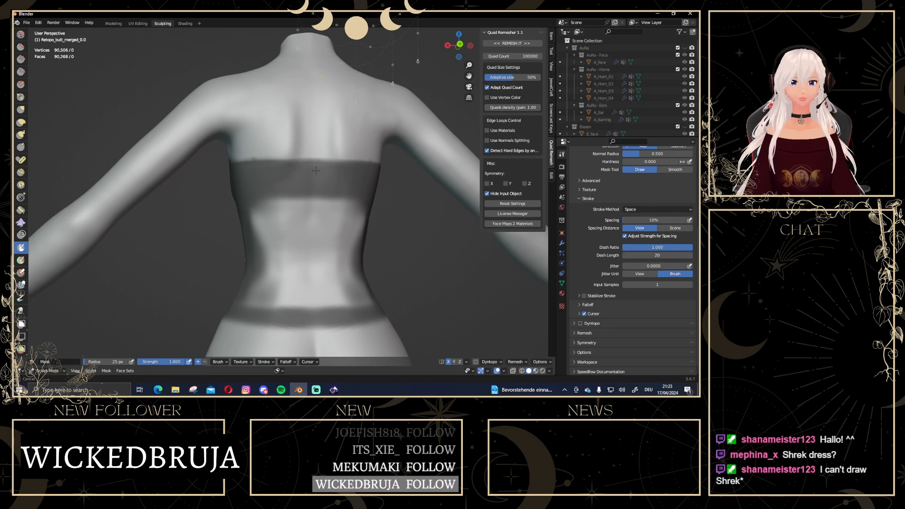
key("f")
left_click(332, 235)
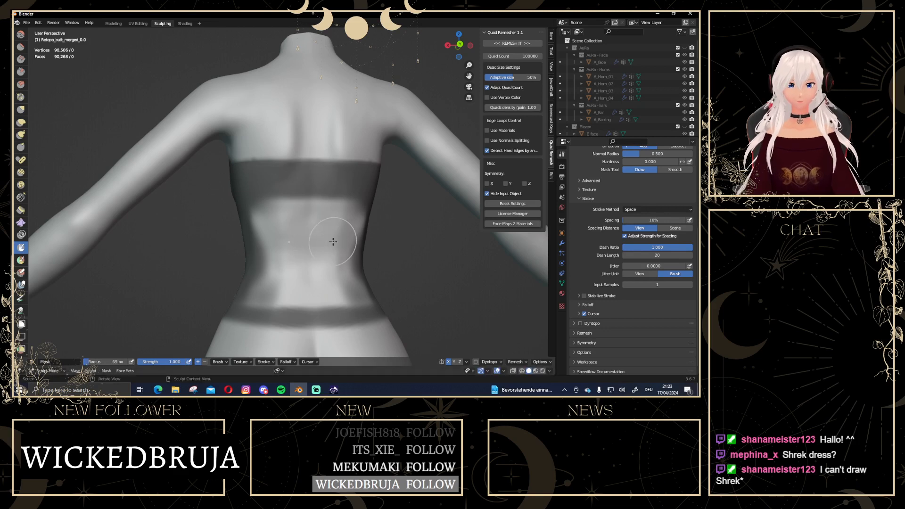
mouse_move(368, 267)
left_mouse_down()
mouse_move(261, 297)
mouse_move(365, 300)
mouse_move(257, 304)
mouse_move(334, 247)
mouse_move(257, 216)
mouse_move(363, 208)
left_mouse_up()
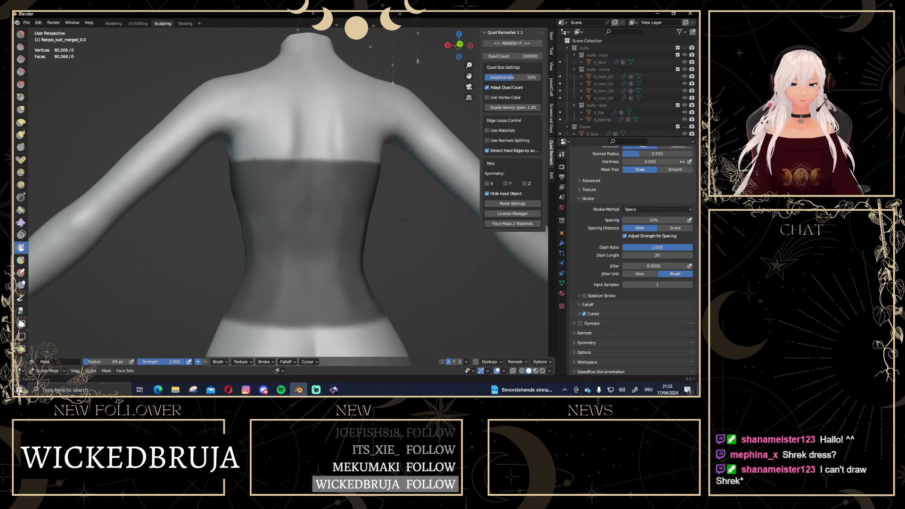
left_click_drag(318, 298, 387, 278)
Set the brush radius to 19 px, enable Stabilize Stroke, and retrace the upper mask edge over the bust
scroll(387, 278, "down", 4)
middle_click_drag(301, 243, 365, 207)
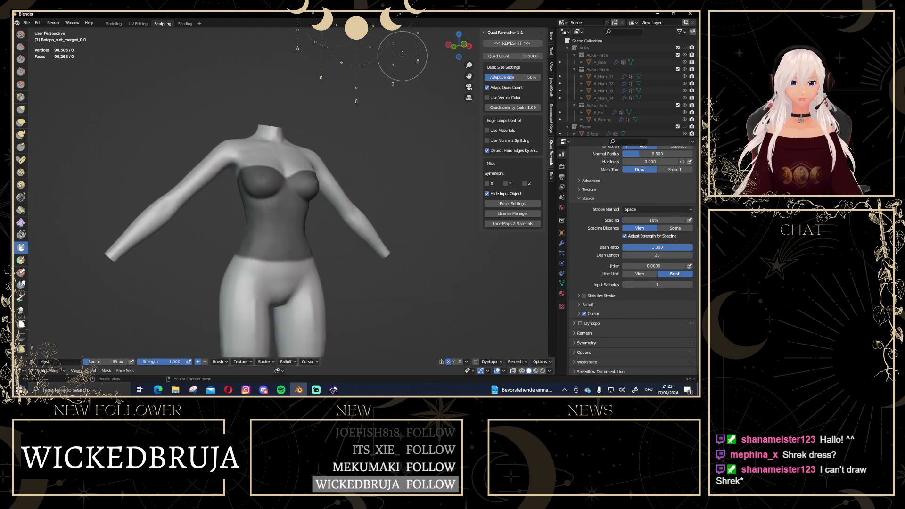
left_click(464, 44)
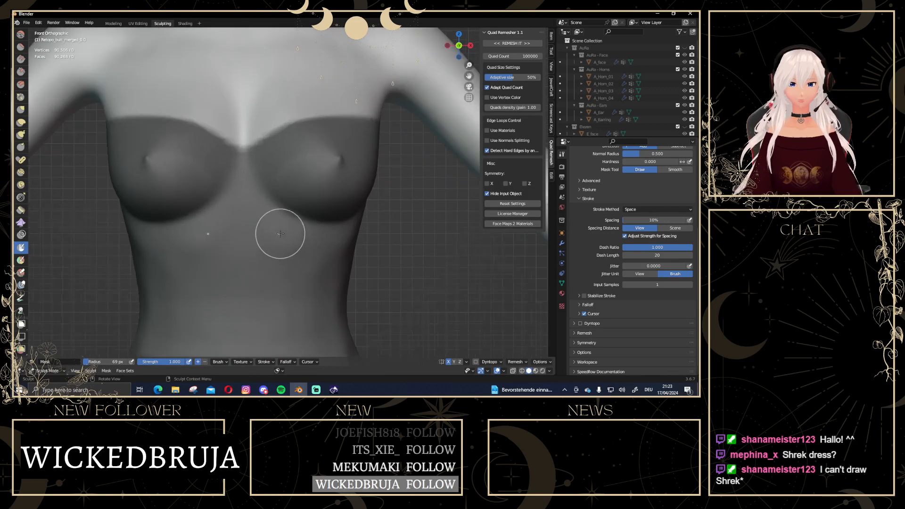
scroll(279, 234, "down", 5)
key("f")
left_click(257, 257)
left_click(584, 297)
scroll(246, 149, "up", 3)
mouse_move(259, 166)
left_mouse_down()
mouse_move(346, 141)
mouse_move(379, 148)
mouse_move(389, 161)
left_mouse_up()
Refine the upper mask edge under the arm and across the back with smooth mirrored strokes
scroll(369, 204, "down", 4)
scroll(268, 244, "up", 3)
scroll(340, 226, "down", 3)
middle_click_drag(359, 241, 273, 235)
scroll(267, 204, "up", 5)
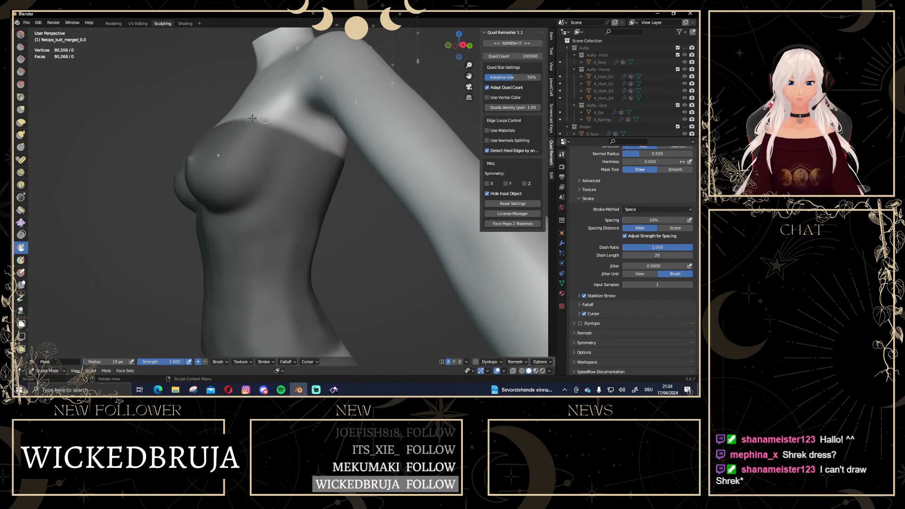
left_click_drag(228, 121, 313, 150)
left_click_drag(363, 166, 368, 187)
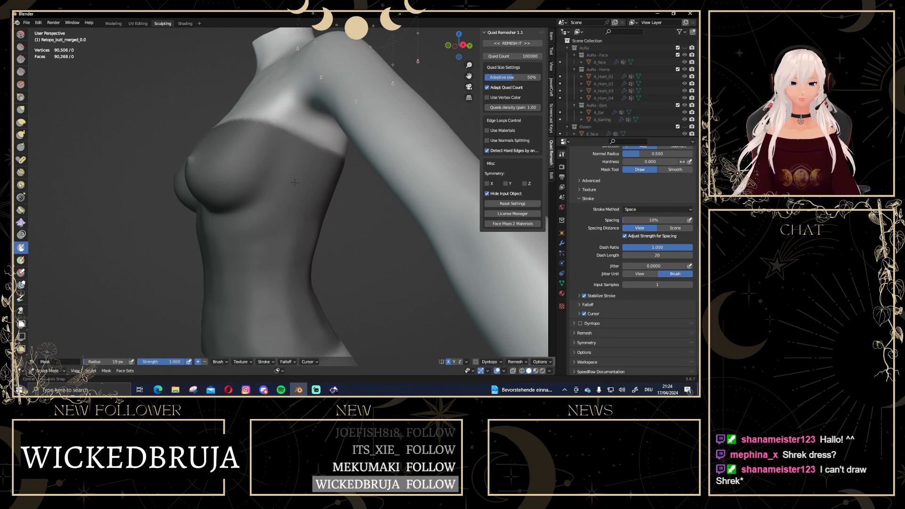
middle_click_drag(327, 190, 241, 187)
left_click_drag(223, 147, 379, 166)
Examine the corset-shaped mask's edges from the front, side and back
scroll(402, 198, "down", 4)
scroll(345, 202, "up", 3)
middle_click_drag(345, 202, 132, 205)
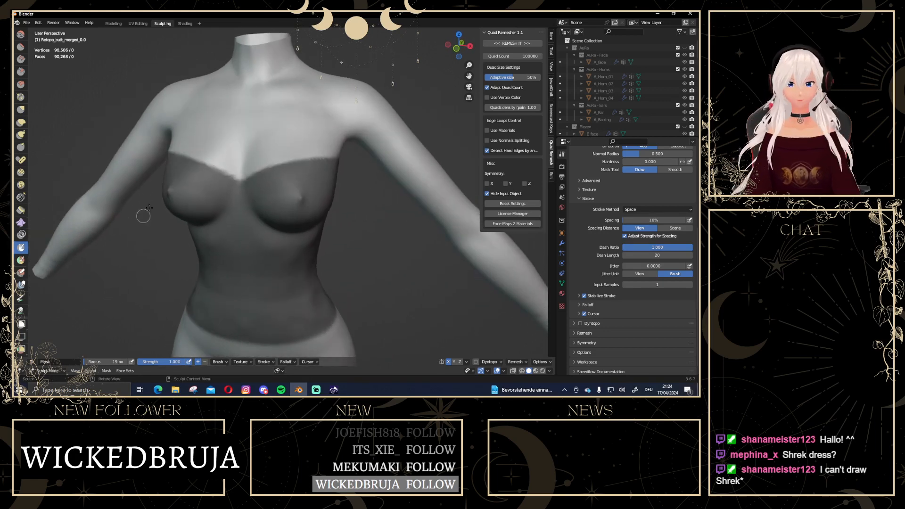
scroll(109, 242, "down", 4)
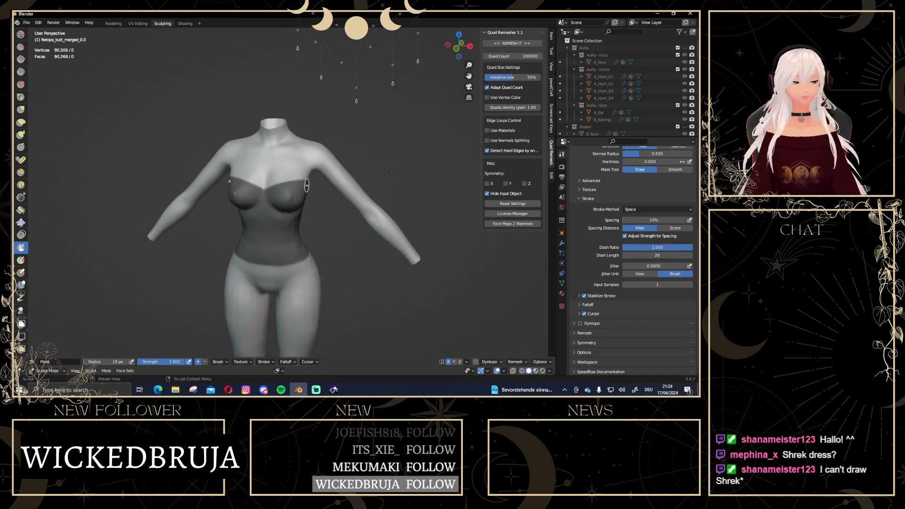
left_click(455, 48)
scroll(297, 209, "up", 4)
scroll(313, 172, "down", 3)
scroll(313, 222, "up", 2)
middle_click_drag(313, 224, 108, 245)
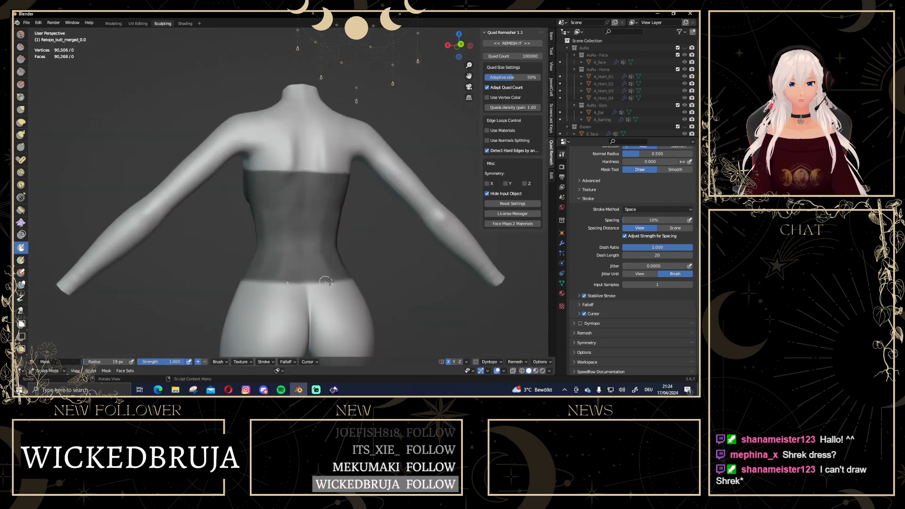
middle_click_drag(201, 242, 365, 246)
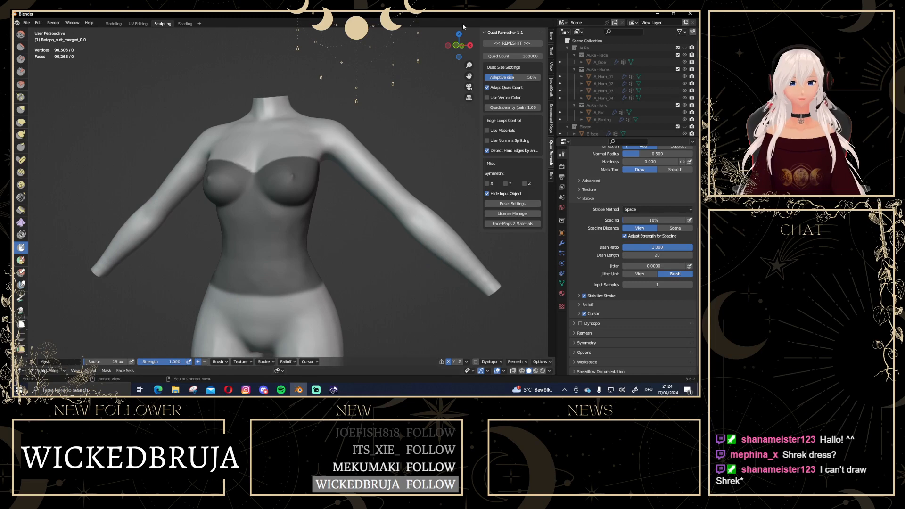
left_click(456, 45)
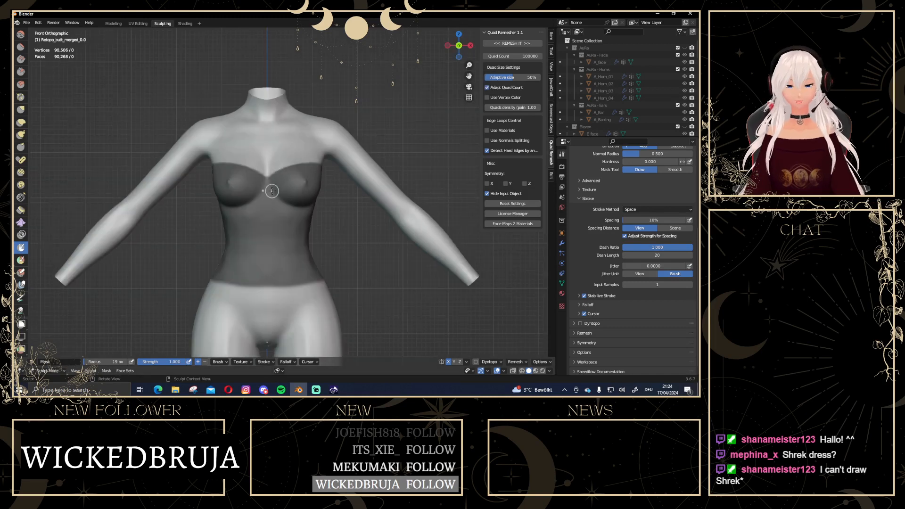
Apply the Sharpen Mask filter to the torso mask with 27 iterations
left_click(107, 371)
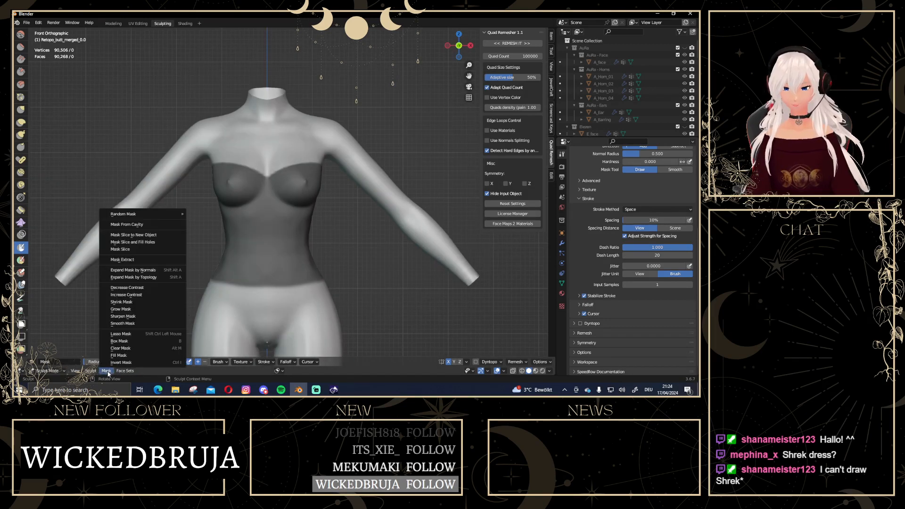
left_click(121, 316)
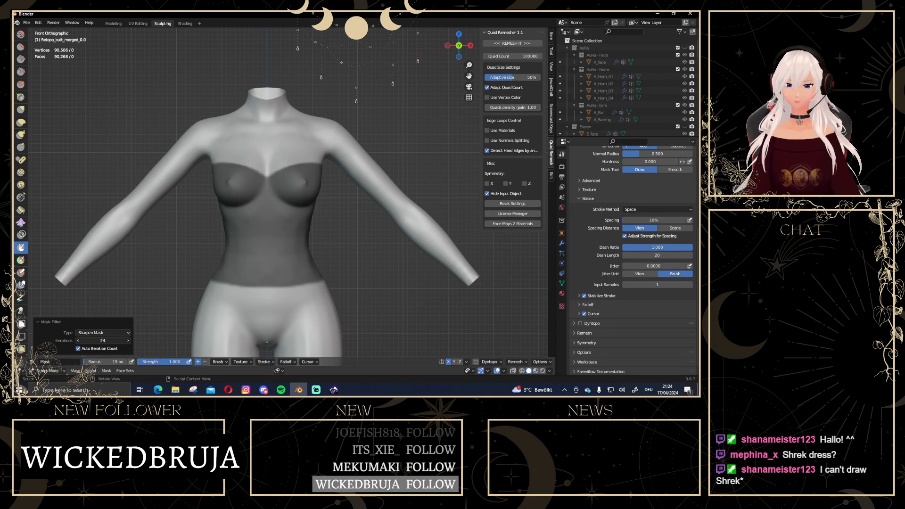
left_click_drag(102, 340, 117, 340)
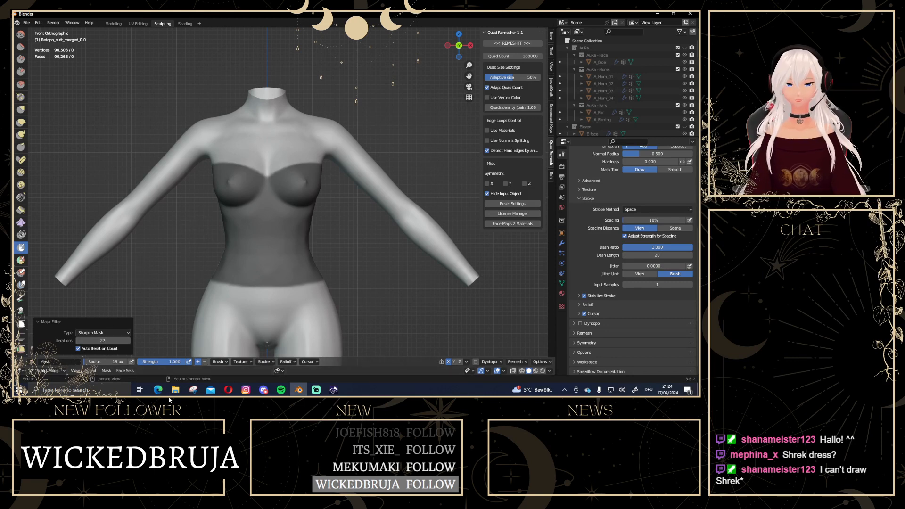
Check the mask commands and the Mask Filter's type and iteration settings, keeping Sharpen Mask
left_click(106, 371)
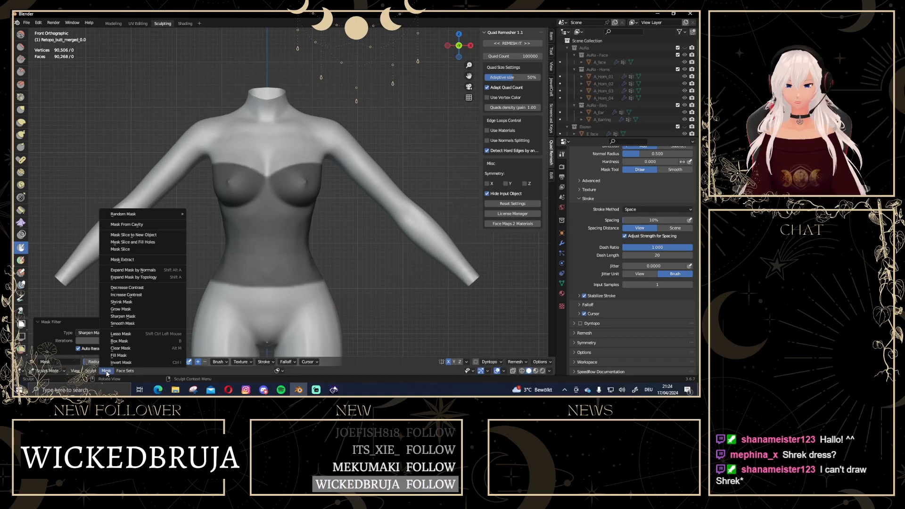
left_click(125, 260)
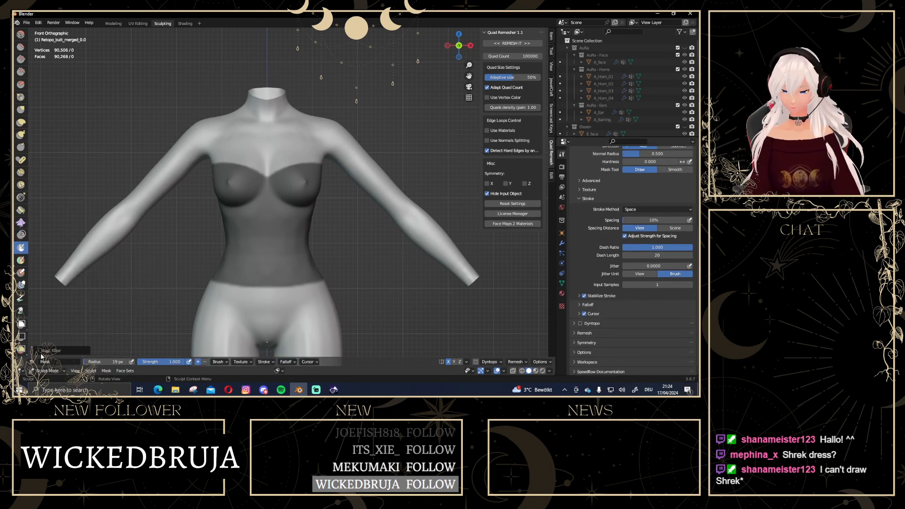
left_click(100, 333)
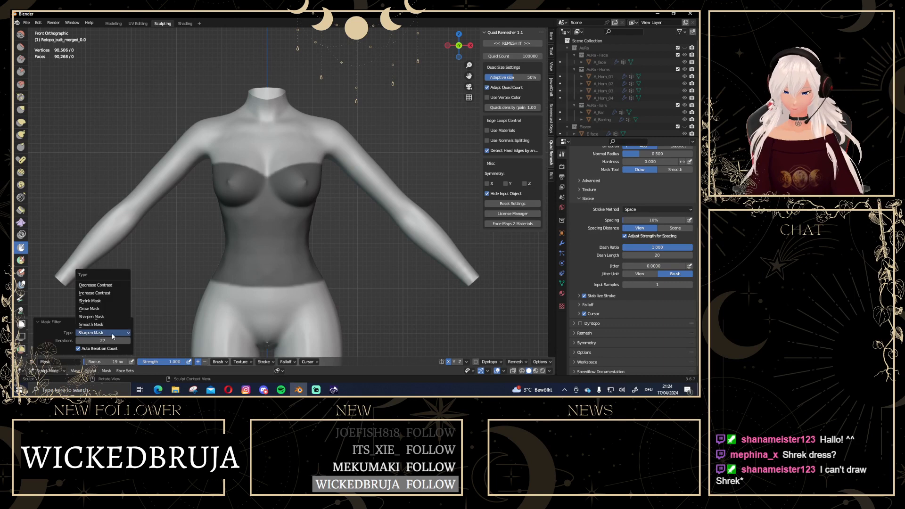
left_click(113, 339)
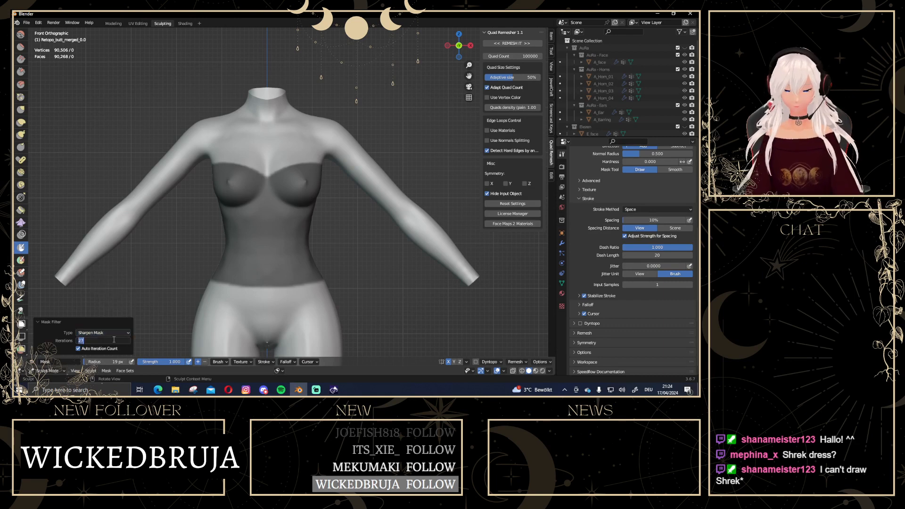
key("Return")
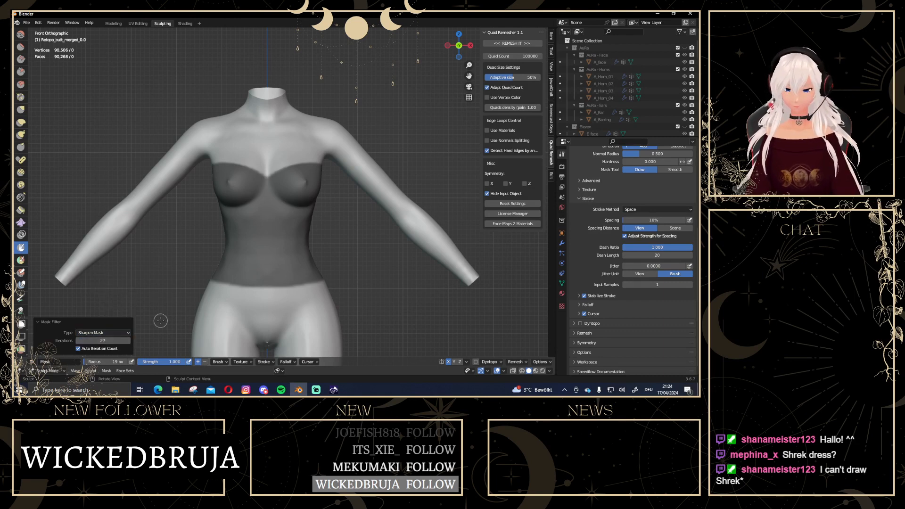
Extract the masked torso area as a new mesh with threshold 0.500, 4 smooth iterations, a boundary loop and projection to the sculpt
left_click(106, 370)
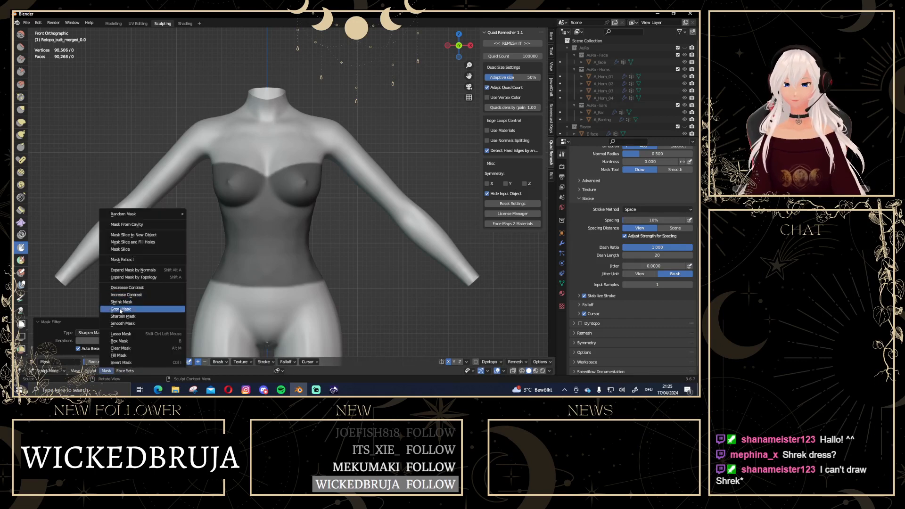
left_click(124, 260)
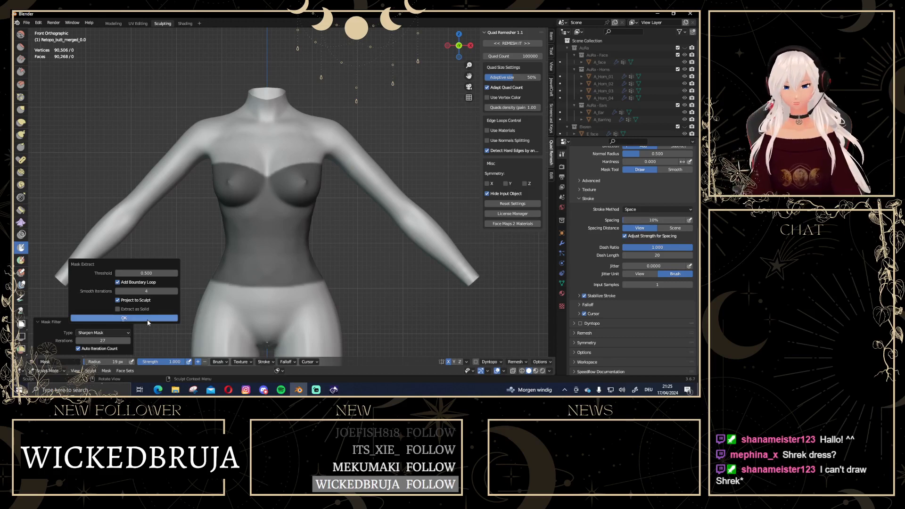
left_click(134, 318)
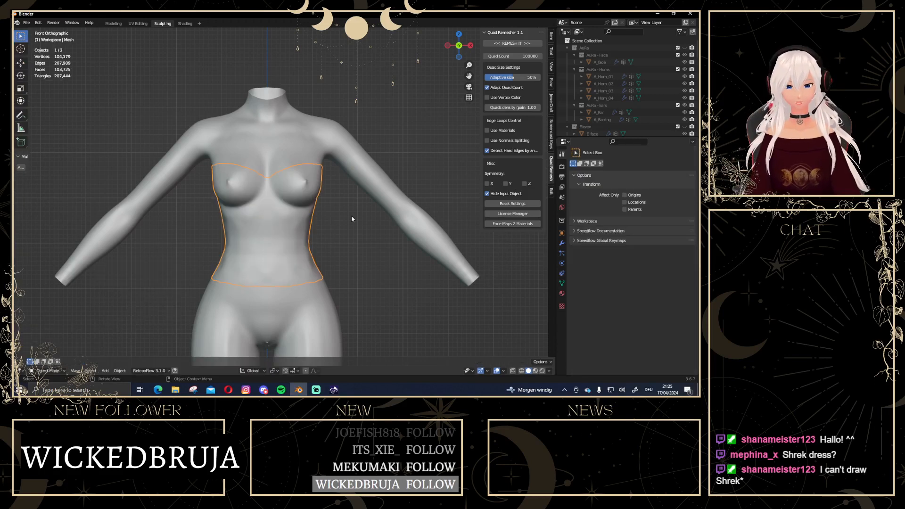
Isolate the extracted corset mesh from the body in local view
scroll(353, 219, "up", 2)
middle_click_drag(342, 220, 474, 39)
left_click(453, 47)
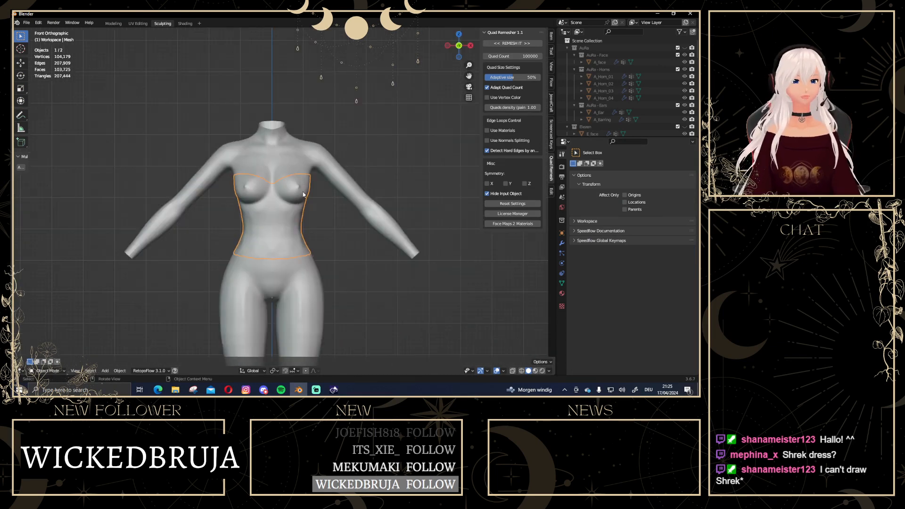
scroll(303, 193, "up", 1)
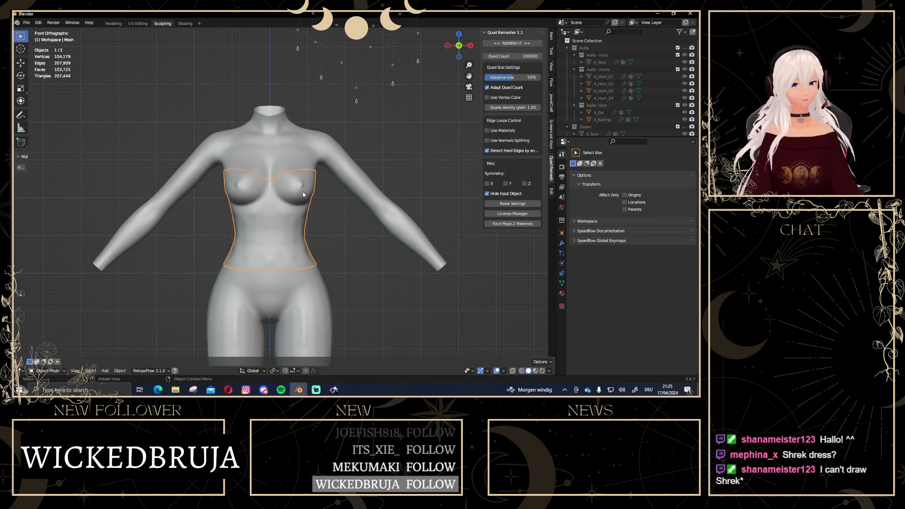
key("KP_Divide")
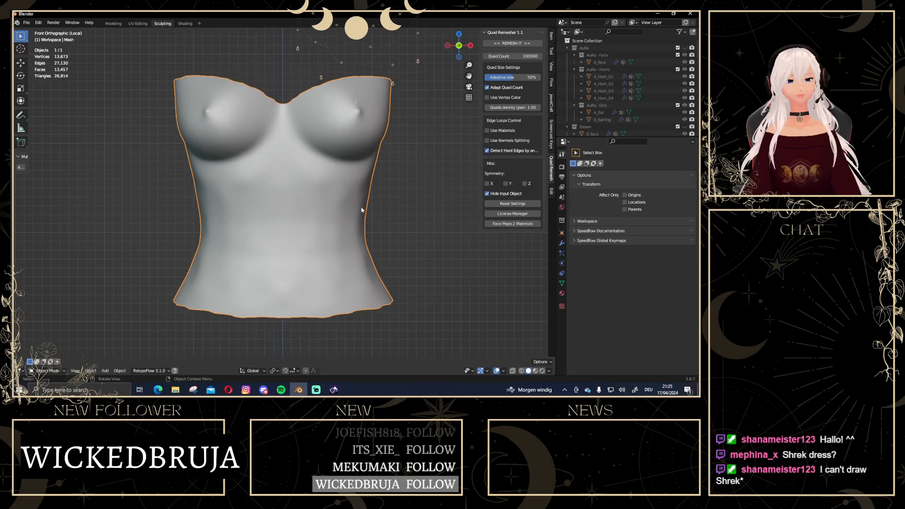
Examine the extracted corset's edges and surface from the front, above and the side
scroll(316, 198, "down", 2)
middle_click_drag(332, 206, 291, 144)
middle_click_drag(349, 141, 266, 140)
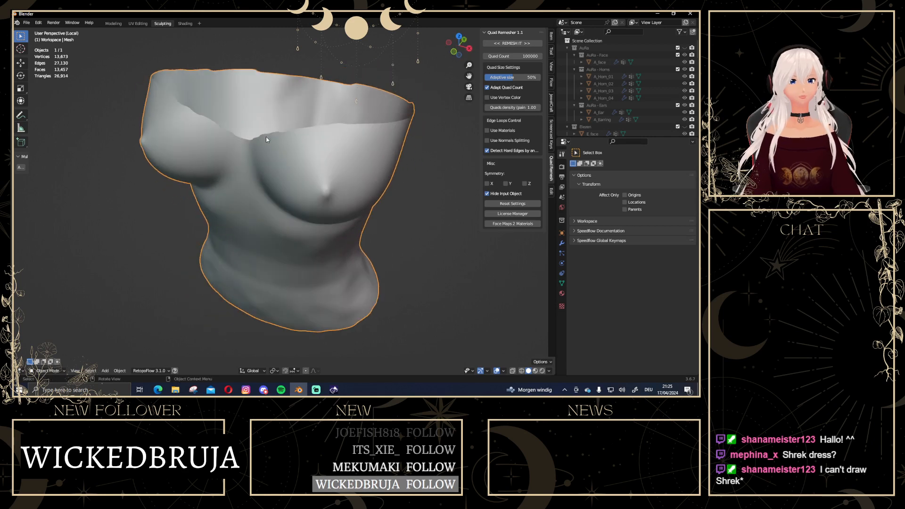
middle_click_drag(333, 161, 144, 151)
scroll(333, 118, "down", 3)
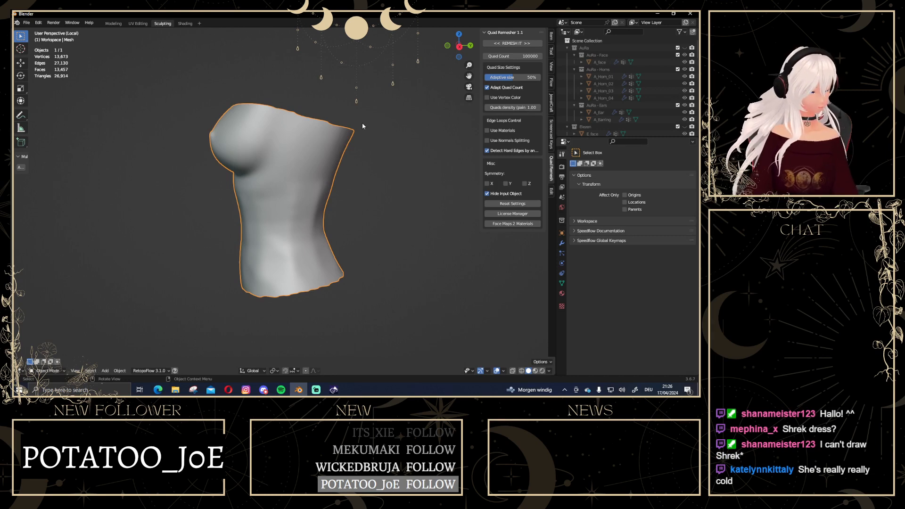
scroll(362, 124, "down", 2)
left_click(448, 47)
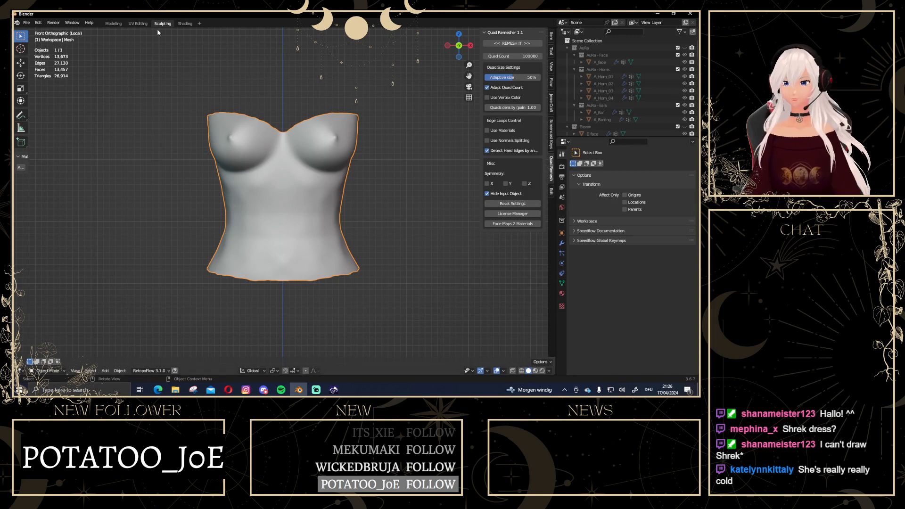
Sculpt on the corset mesh with the Smooth brush at a 51 px radius
left_click(137, 24)
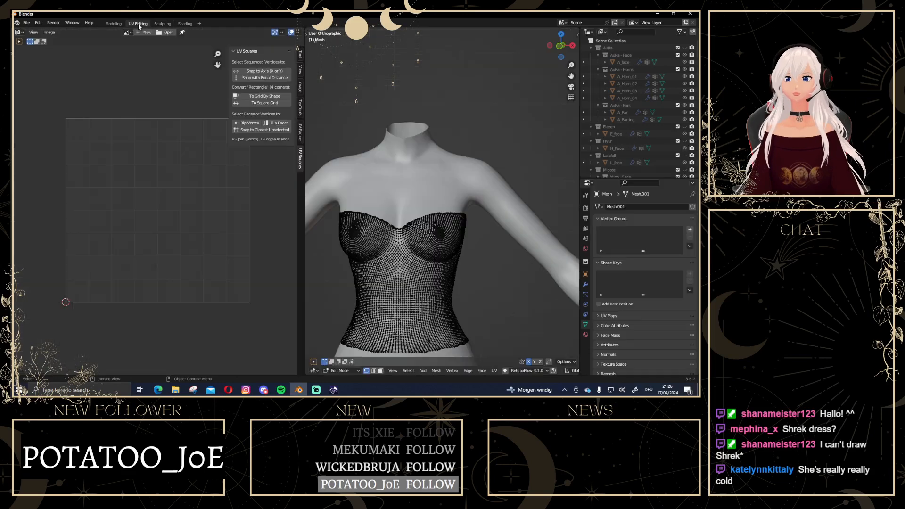
left_click(162, 23)
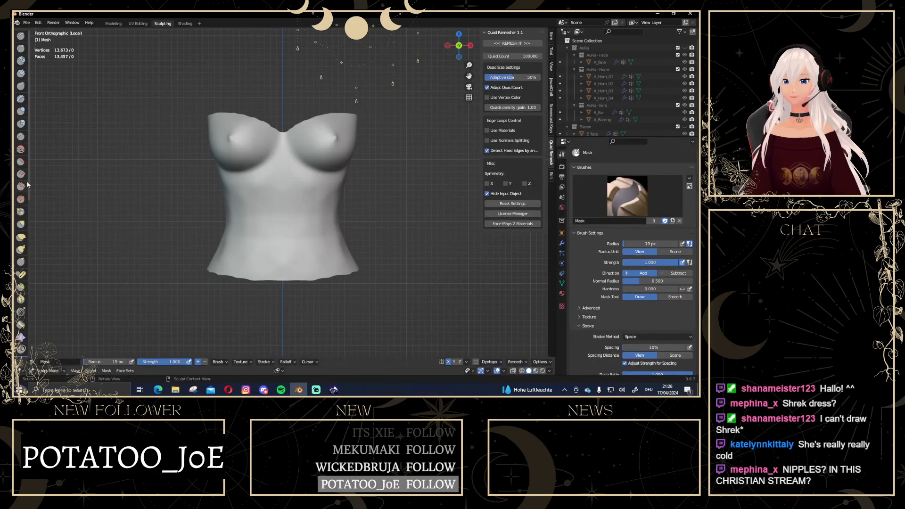
left_click(20, 150)
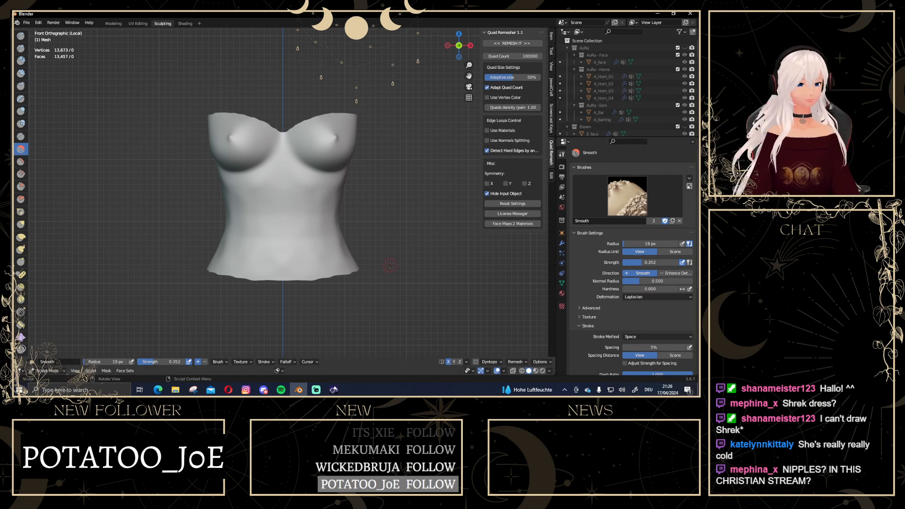
key("f")
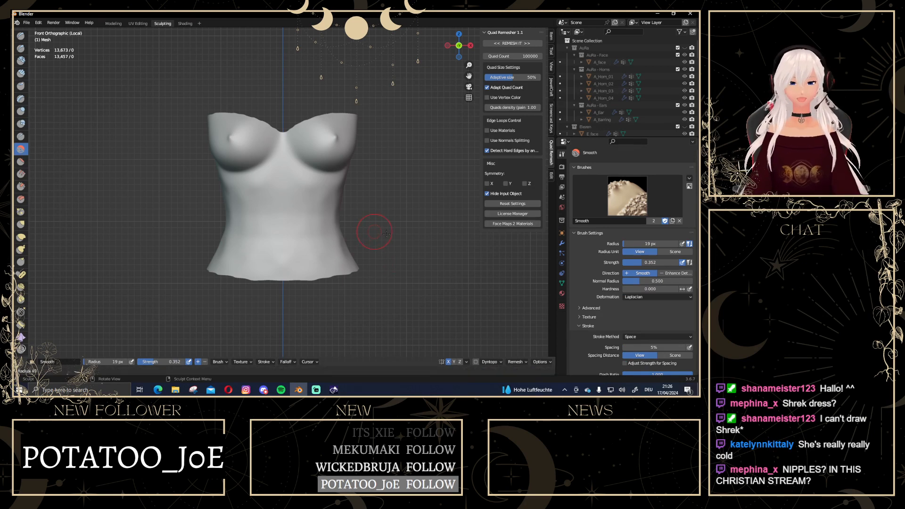
left_click(385, 233)
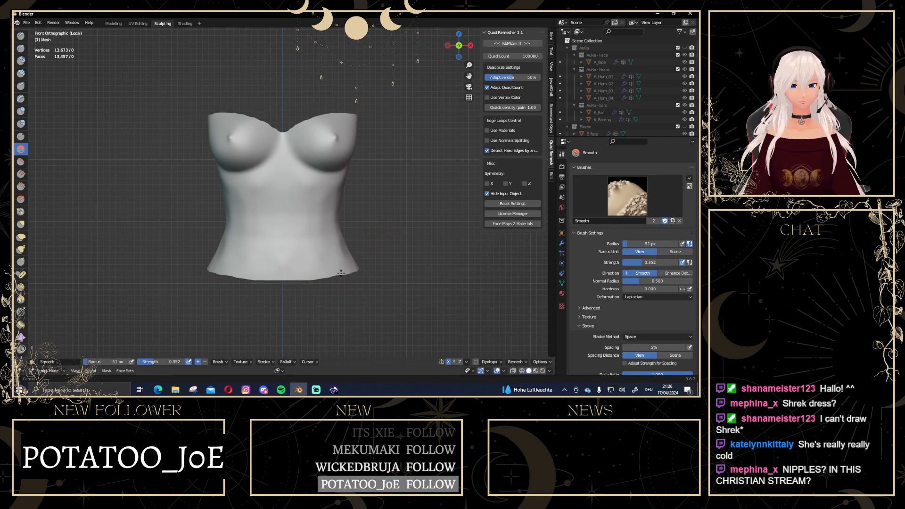
Smooth the corset's jagged lower hem around the front, sides and back
middle_click_drag(355, 267, 269, 278)
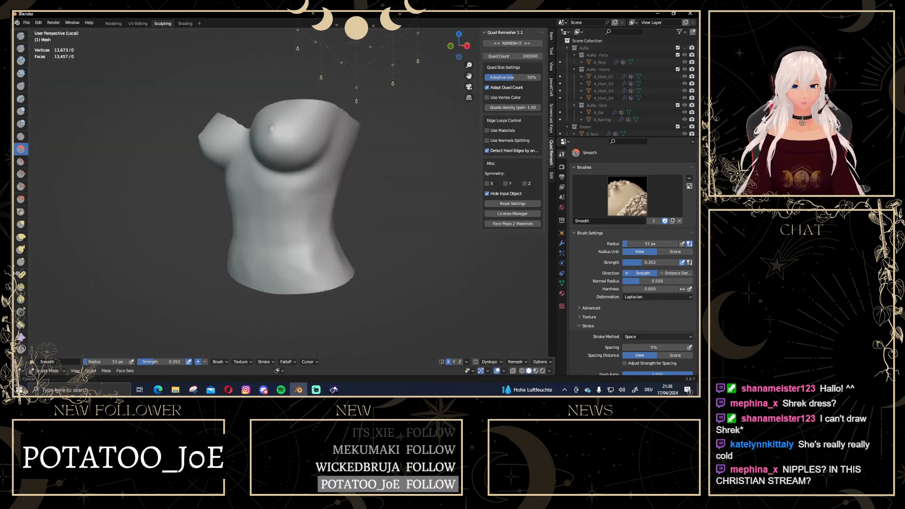
middle_click_drag(348, 283, 354, 297)
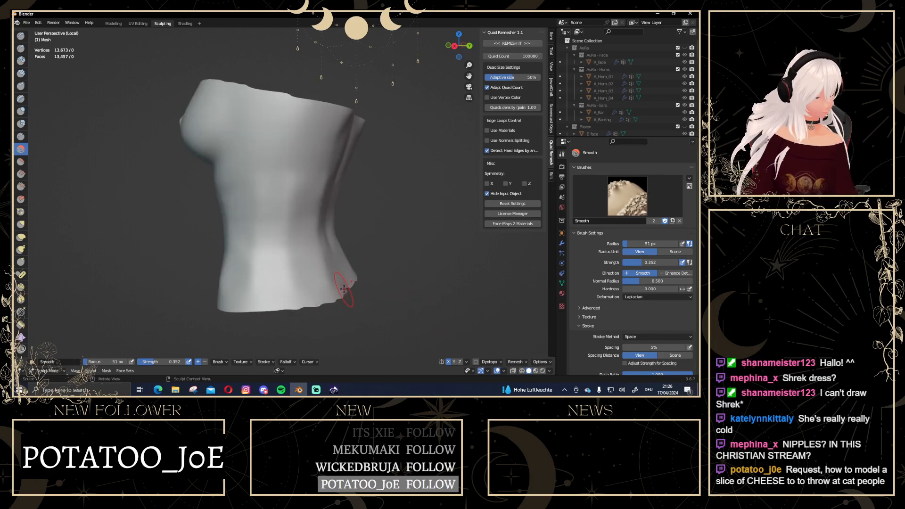
middle_click_drag(344, 289, 263, 278)
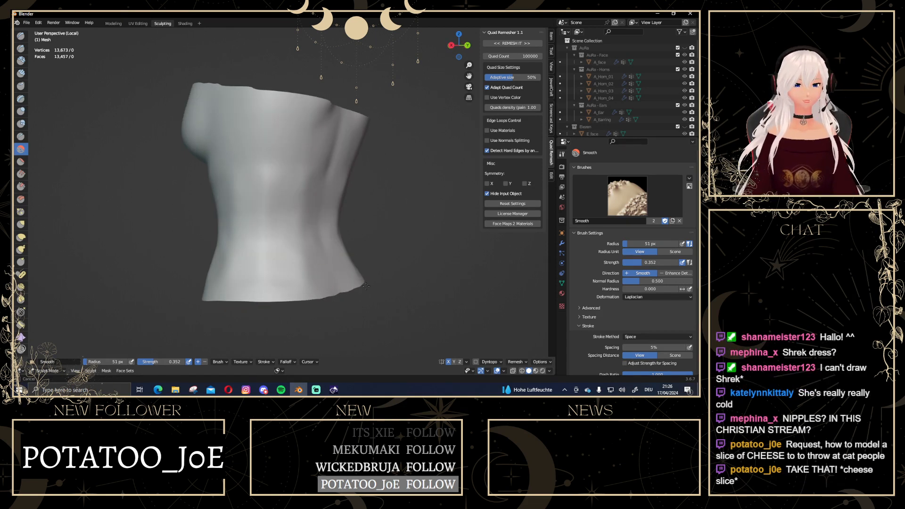
middle_click_drag(313, 295, 282, 293)
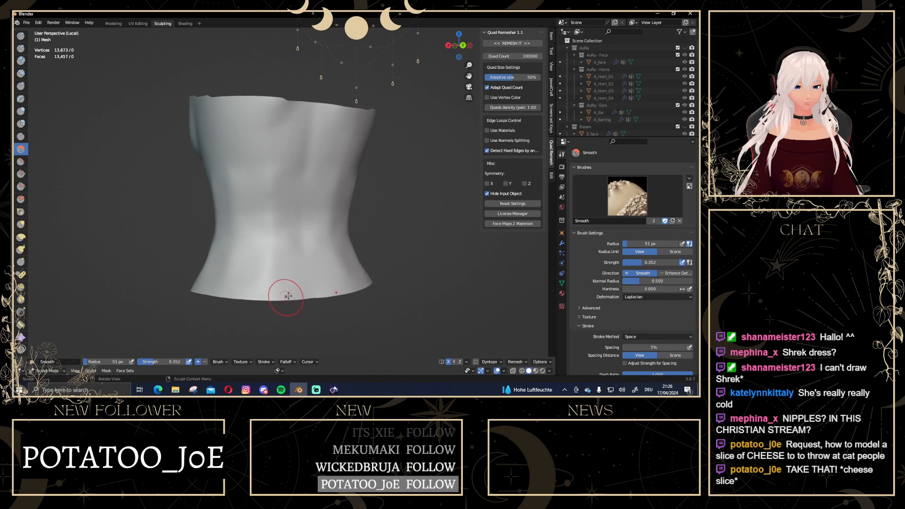
Smooth out the creases and uneven areas across the corset's waist, sides and back
middle_click_drag(303, 174, 249, 206)
scroll(229, 225, "down", 3)
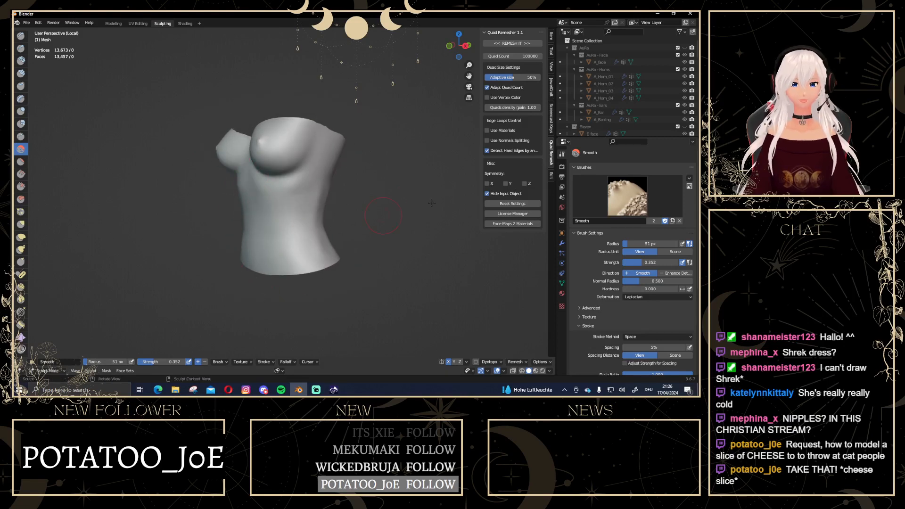
middle_click_drag(308, 236, 346, 204)
middle_click_drag(273, 271, 273, 271)
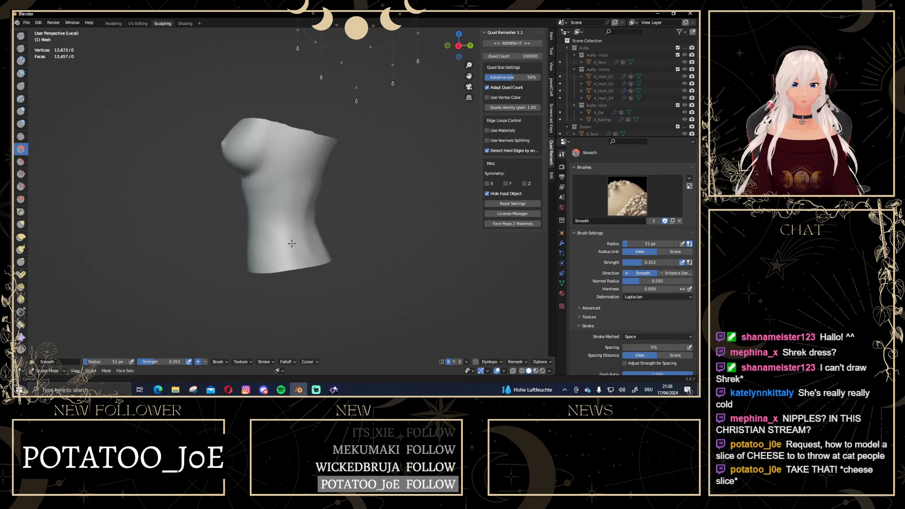
middle_click_drag(316, 225, 246, 239)
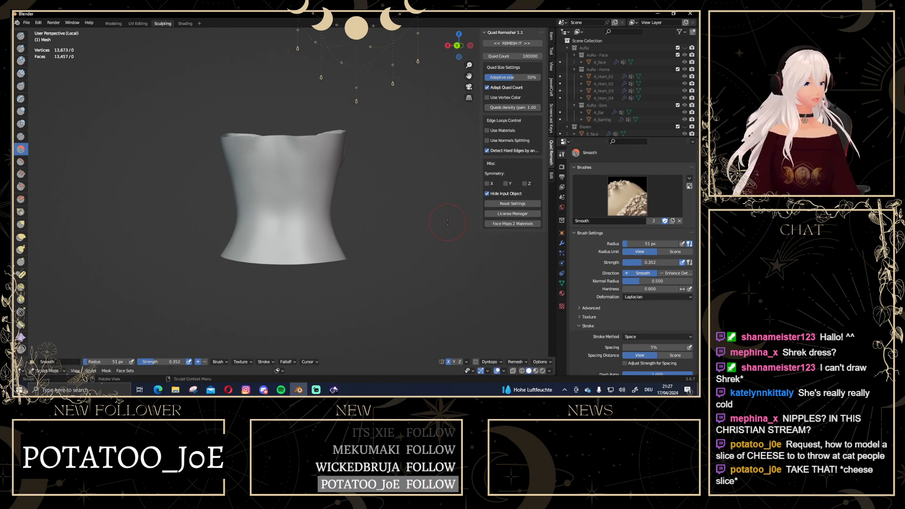
scroll(378, 244, "up", 1)
middle_click_drag(379, 244, 299, 153)
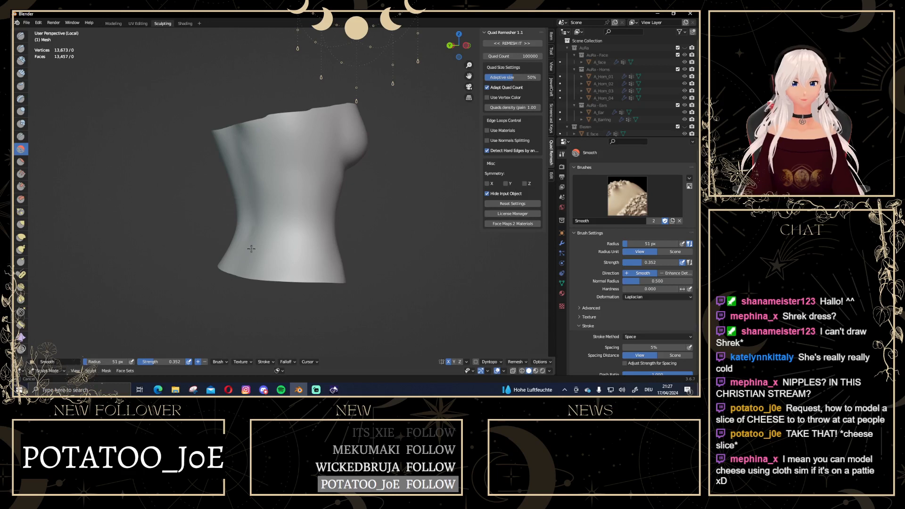
mouse_move(329, 238)
middle_mouse_down()
mouse_move(338, 148)
mouse_move(317, 100)
middle_mouse_up()
Smooth the corset's upper edge along the neckline, under the arms and across the back
scroll(338, 162, "up", 2)
mouse_move(291, 102)
left_mouse_down()
mouse_move(340, 69)
mouse_move(307, 78)
left_mouse_up()
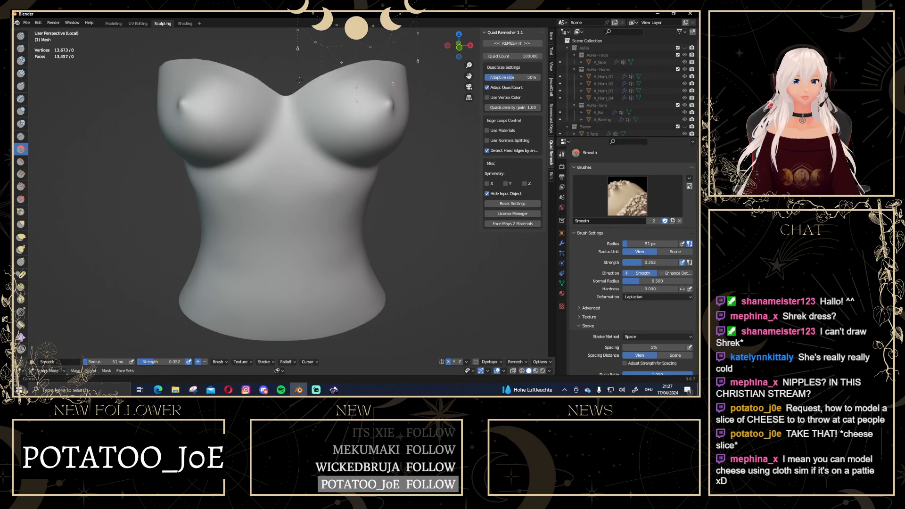
mouse_move(374, 63)
middle_mouse_down()
mouse_move(327, 111)
mouse_move(251, 125)
middle_mouse_up()
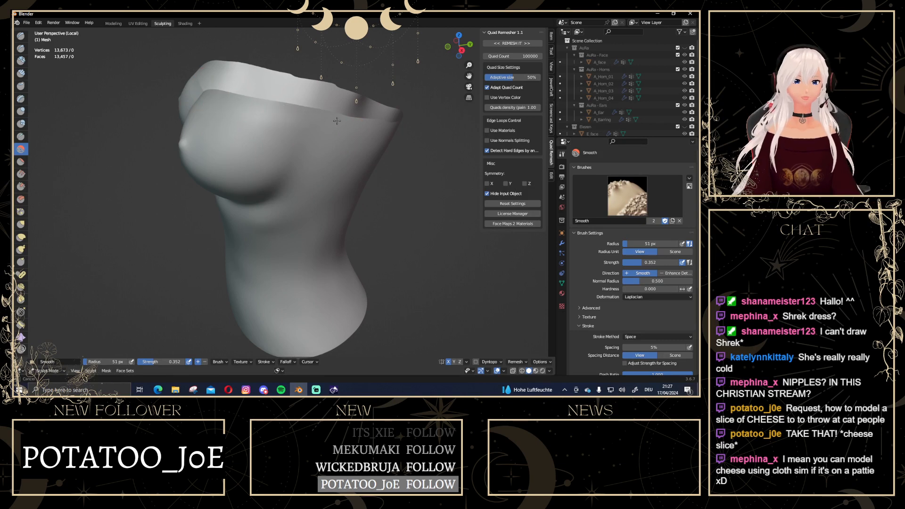
middle_click_drag(323, 119, 247, 110)
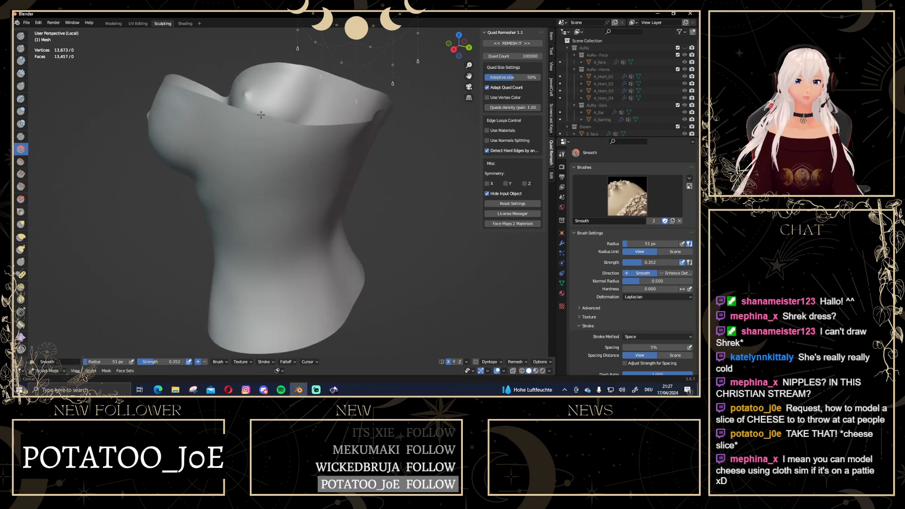
middle_click_drag(330, 137, 313, 91)
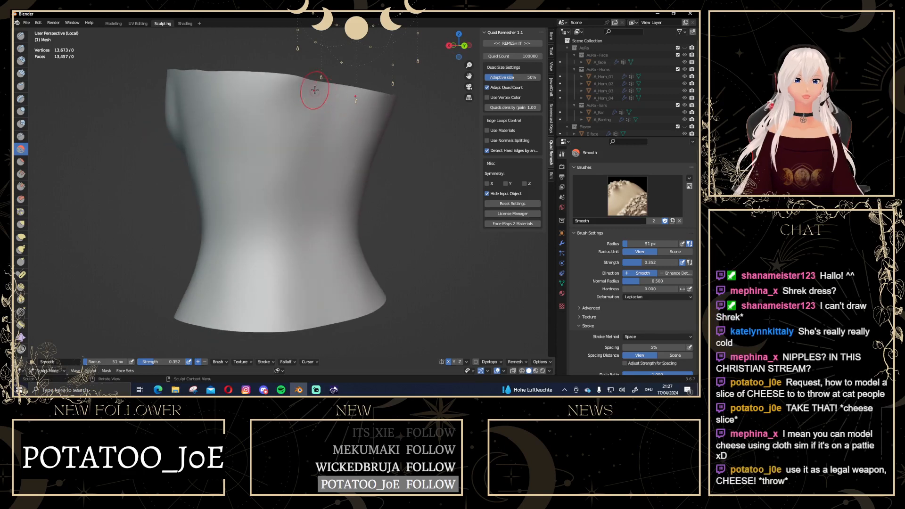
middle_click_drag(193, 75, 337, 72)
mouse_move(342, 73)
left_mouse_down()
mouse_move(268, 54)
mouse_move(311, 59)
left_mouse_up()
Smooth the raised points on the bust into an even, rounded surface
mouse_move(311, 59)
middle_mouse_down()
mouse_move(382, 111)
mouse_move(204, 148)
middle_mouse_up()
mouse_move(212, 135)
left_mouse_down()
mouse_move(211, 128)
mouse_move(225, 136)
left_mouse_up()
scroll(225, 136, "down", 2)
middle_click_drag(401, 126, 355, 115)
scroll(355, 115, "up", 1)
left_click_drag(334, 115, 336, 116)
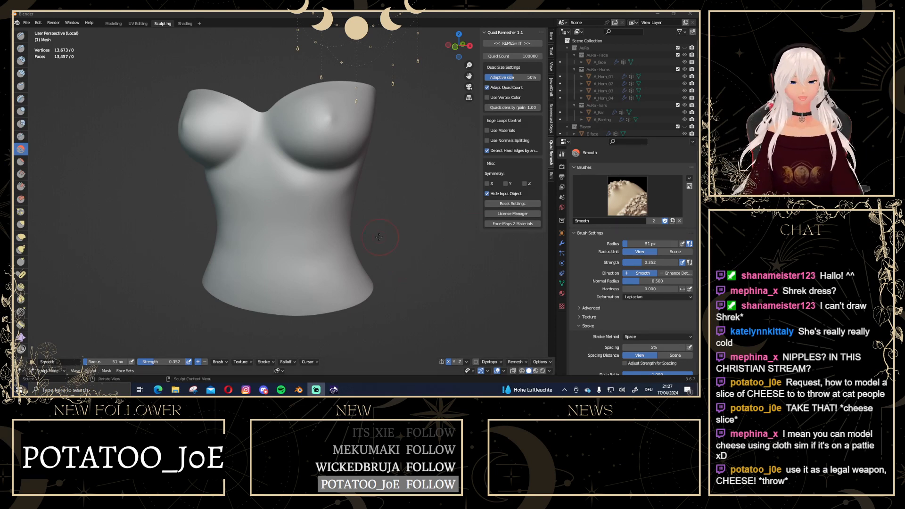
scroll(380, 237, "up", 1)
left_click_drag(339, 96, 346, 98)
scroll(155, 136, "down", 3)
scroll(212, 163, "up", 1)
middle_click_drag(258, 176, 327, 182)
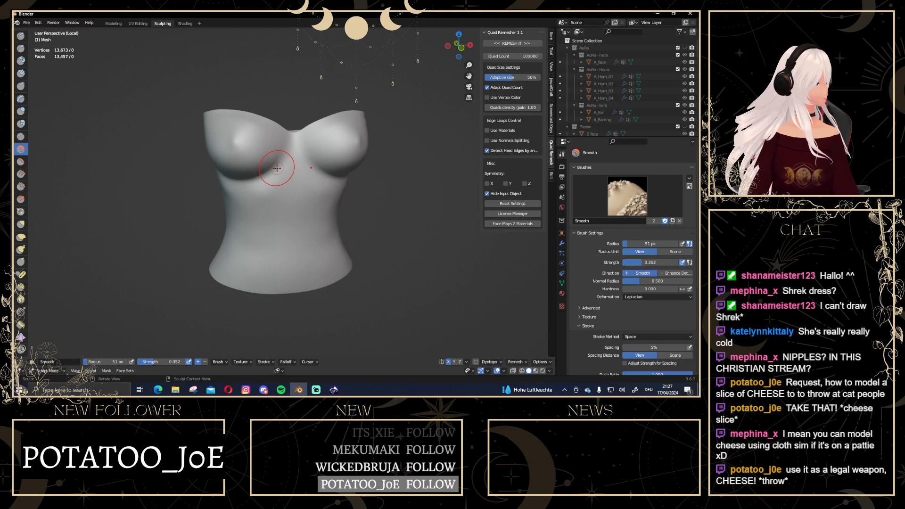
left_click_drag(232, 142, 234, 145)
Smooth the bust's lower contour and the area between the cups, checking the shape from the front
middle_click_drag(300, 220, 346, 180)
scroll(347, 175, "up", 1)
left_click_drag(257, 175, 255, 173)
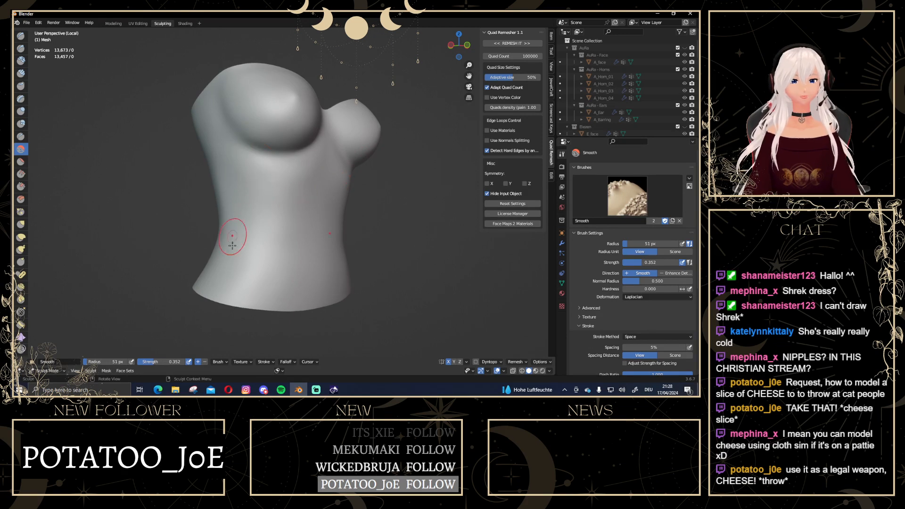
middle_click_drag(324, 248, 311, 150)
mouse_move(310, 150)
left_mouse_down()
mouse_move(298, 125)
mouse_move(303, 132)
left_mouse_up()
scroll(351, 196, "down", 2)
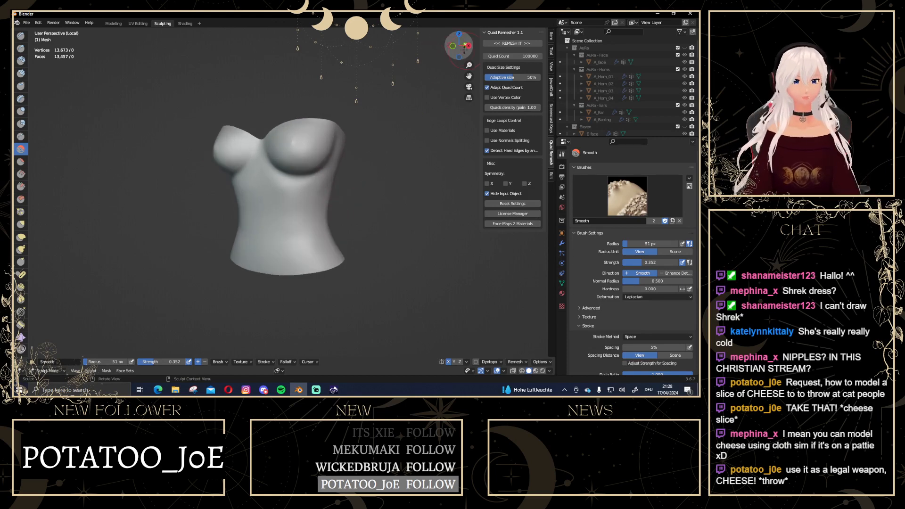
left_click(452, 45)
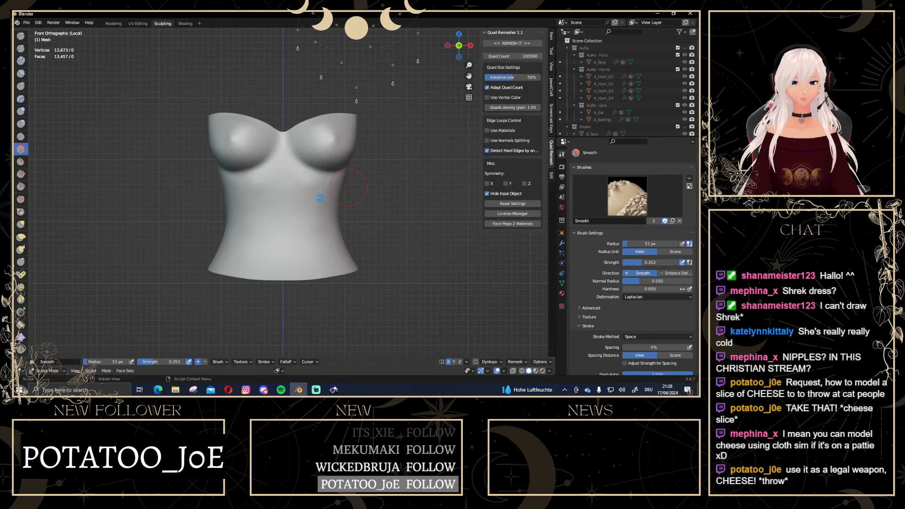
Inspect the corset's mesh density and topology in Edit Mode
key("Tab")
scroll(426, 164, "up", 3)
mouse_move(333, 188)
middle_mouse_down()
mouse_move(264, 193)
mouse_move(300, 197)
middle_mouse_up()
scroll(175, 98, "down", 5)
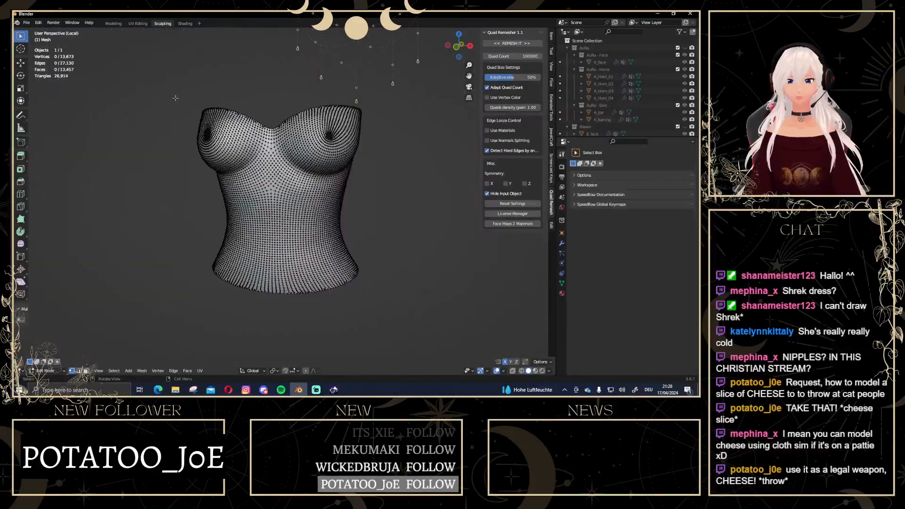
Switch to the Modeling workspace and isolate the corset mesh in local view
left_click(113, 23)
key("Tab")
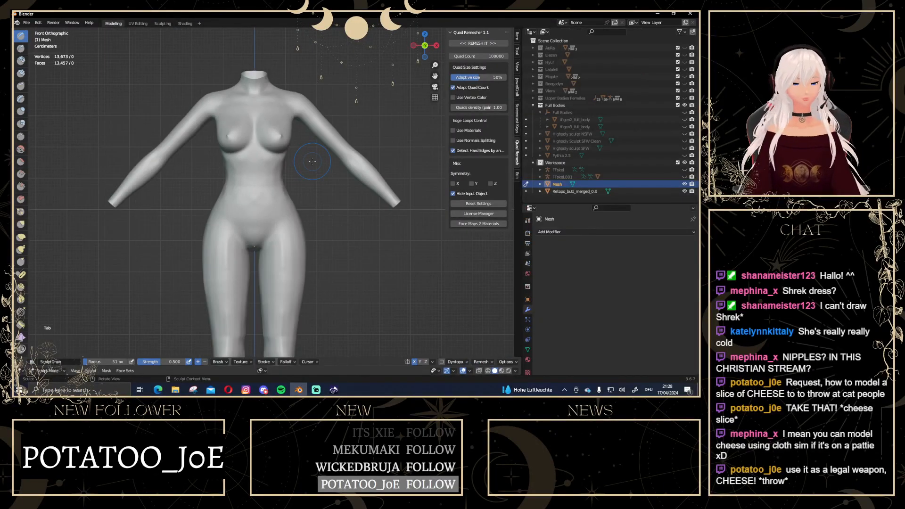
key("KP_Divide")
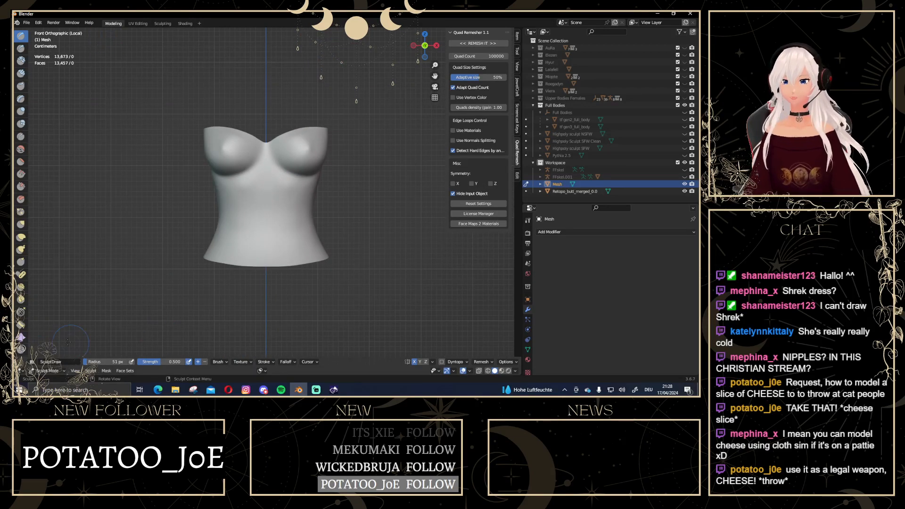
Return to Object Mode, select the corset and remesh it with Quad Remesher at a quad count of 2000 with X symmetry
left_click(42, 370)
left_click(50, 362)
key("alt+a")
left_click(278, 163)
left_click(490, 56)
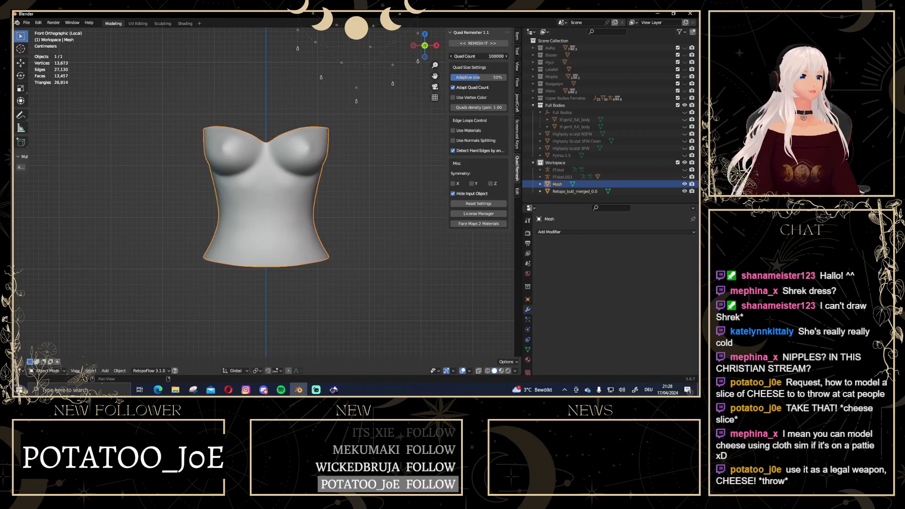
type("2000")
key("Return")
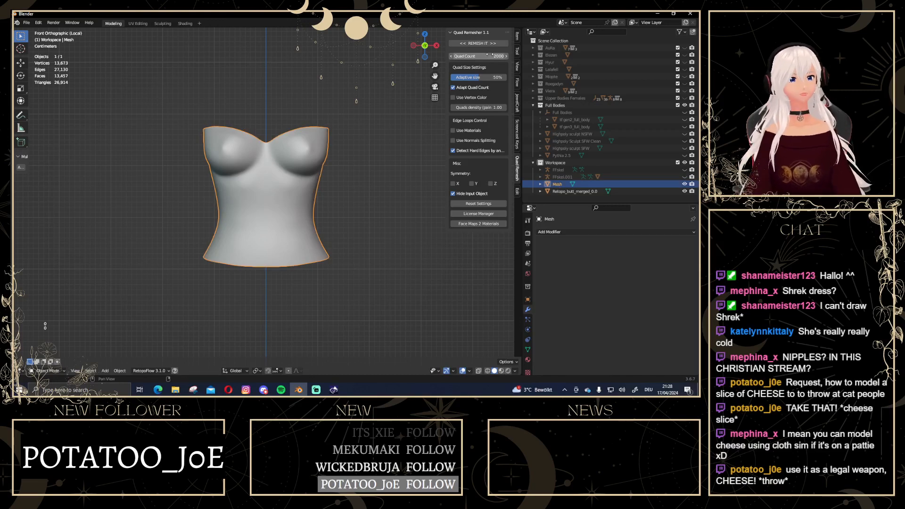
left_click(453, 183)
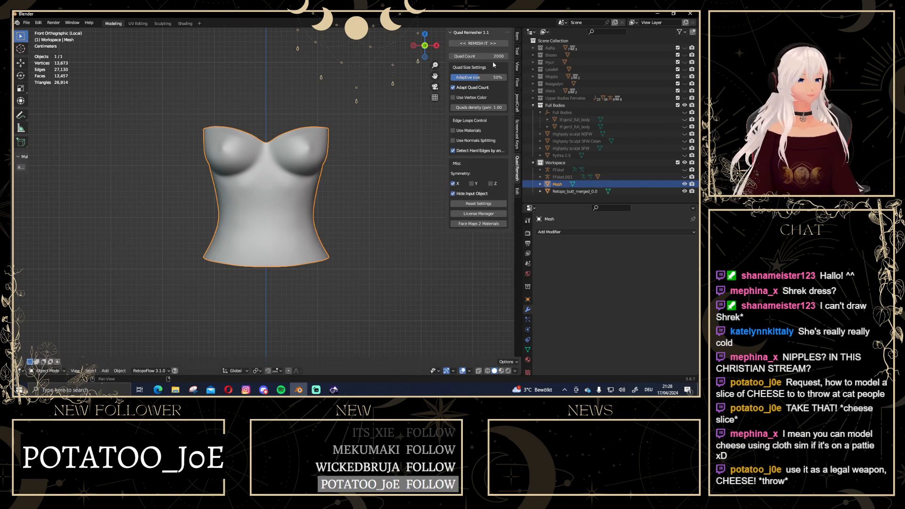
left_click(471, 44)
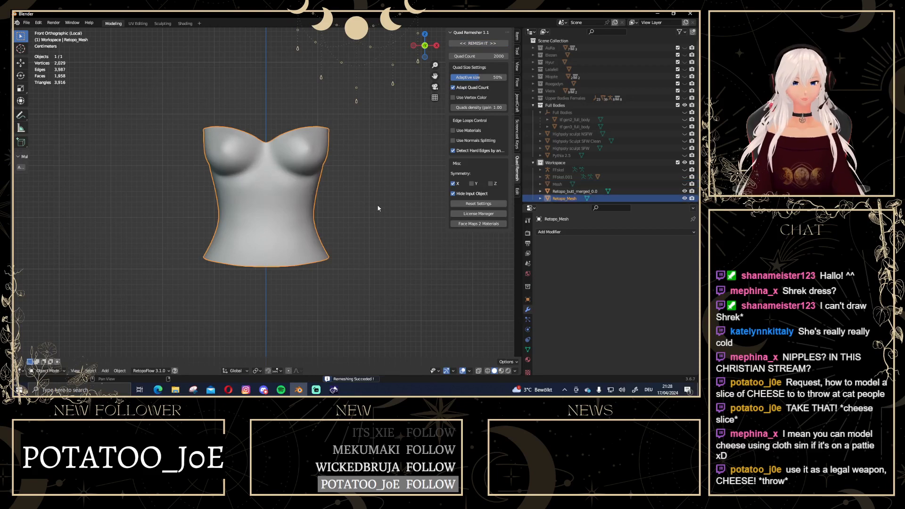
Check the remeshed corset's topology and remesh it again at a quad count of 1200
key("Tab")
scroll(306, 187, "up", 3)
mouse_move(386, 206)
middle_mouse_down()
mouse_move(325, 210)
mouse_move(389, 212)
middle_mouse_up()
key("Tab")
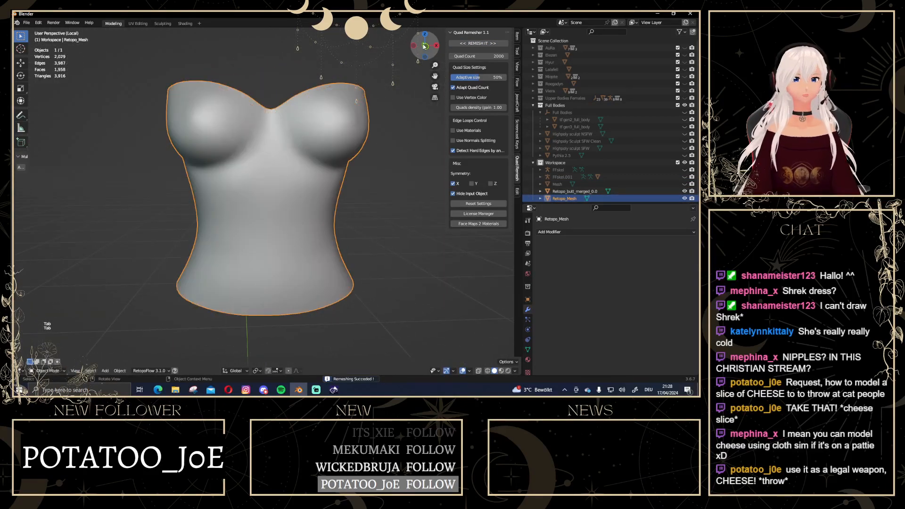
left_click(491, 56)
type("1200")
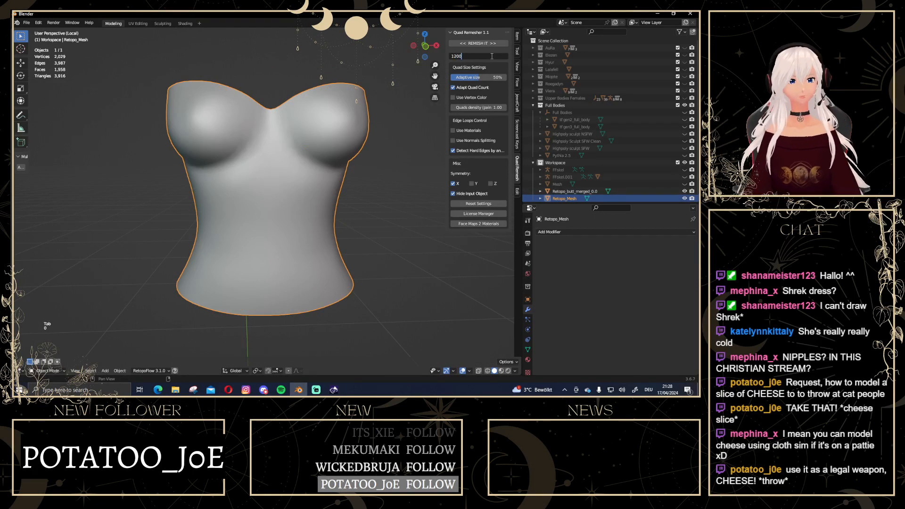
key("Return")
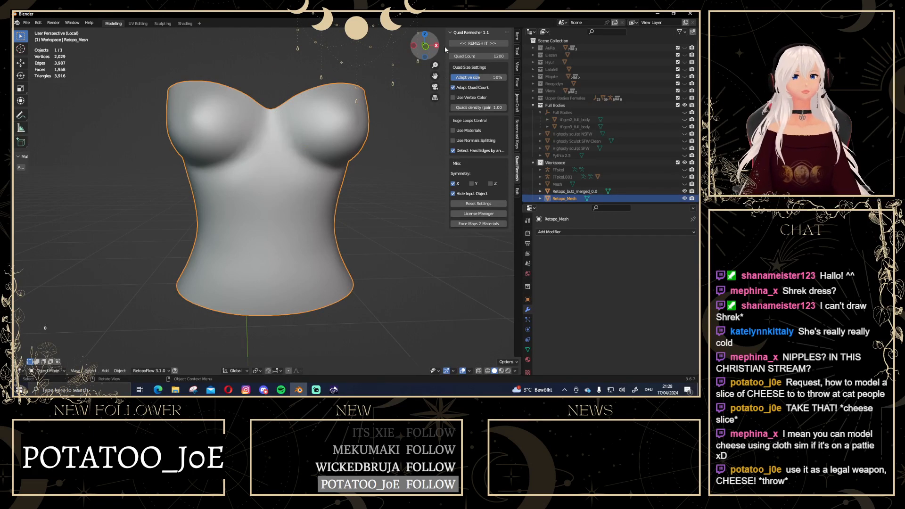
left_click(476, 44)
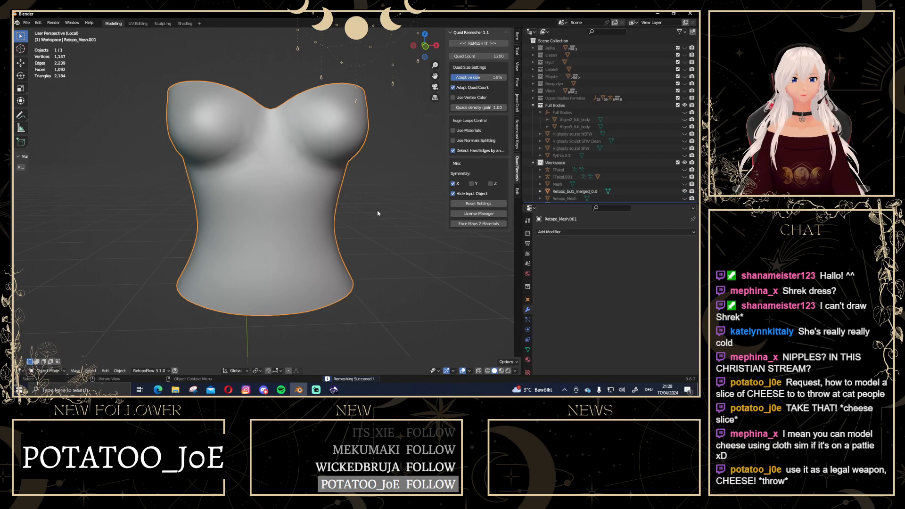
In Edit Mode from the front view, slide the neckline's centre vertex slightly downward between the cups
middle_click_drag(374, 204, 386, 175)
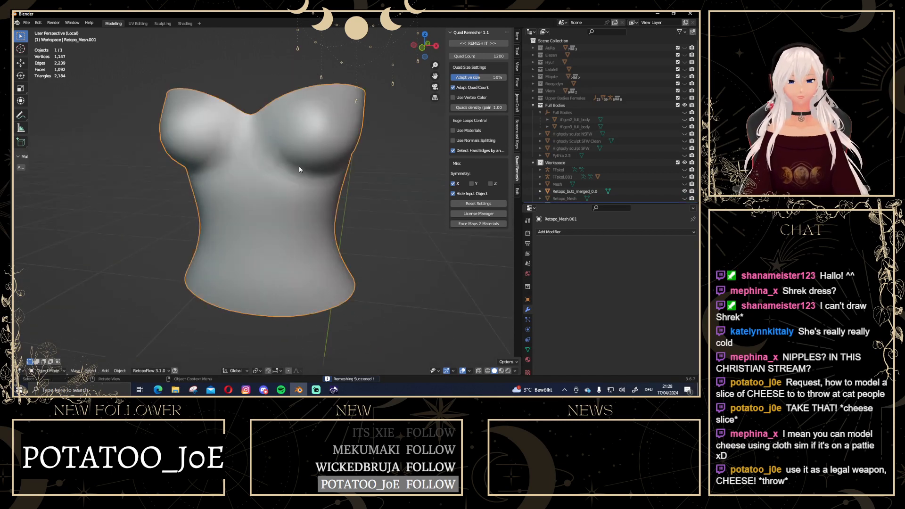
key("Tab")
scroll(299, 169, "up", 2)
middle_click_drag(299, 169, 328, 169)
scroll(328, 169, "down", 3)
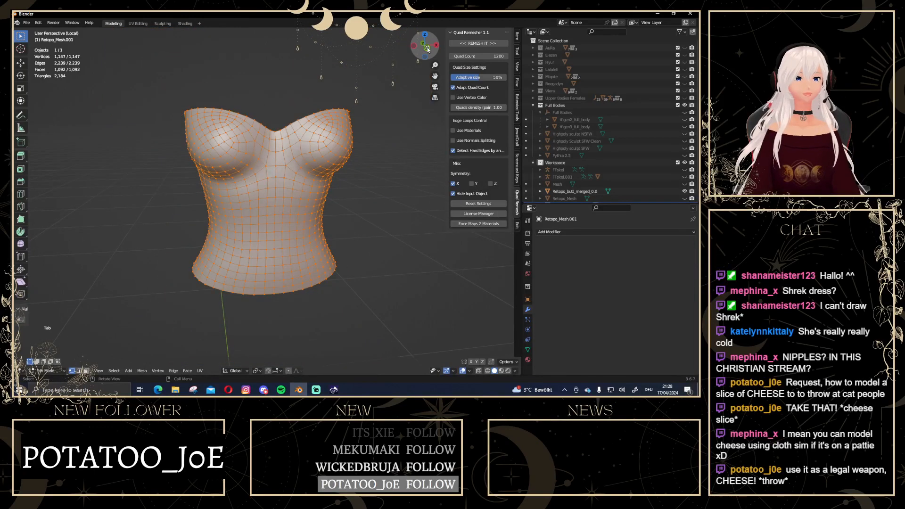
left_click(426, 47)
scroll(268, 161, "up", 6)
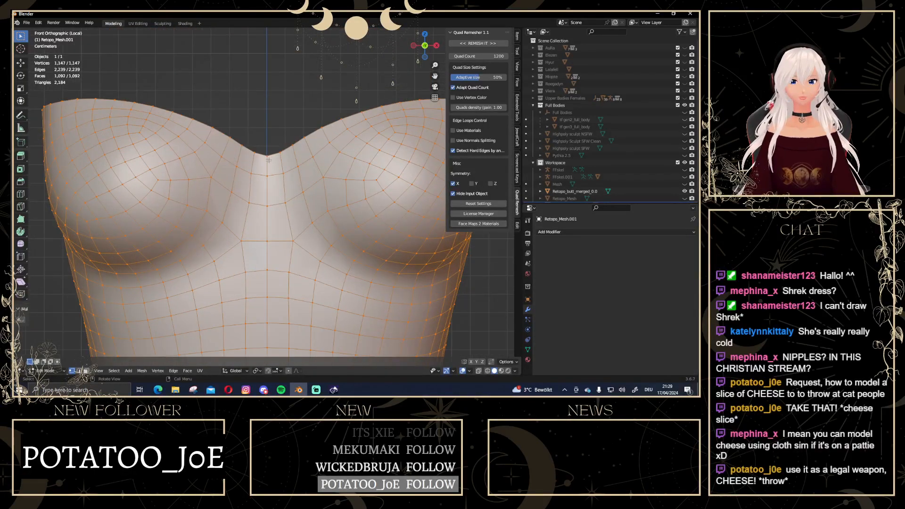
left_click(267, 161)
key("g")
key("g")
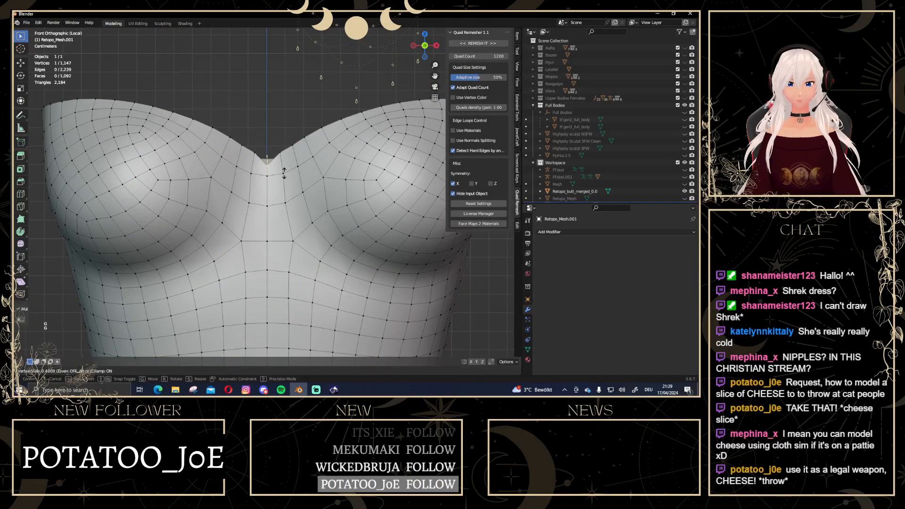
left_click(285, 156)
Slide the two neckline vertices on either side of the centre vertex to refine the V shape
left_click(255, 153, "shift")
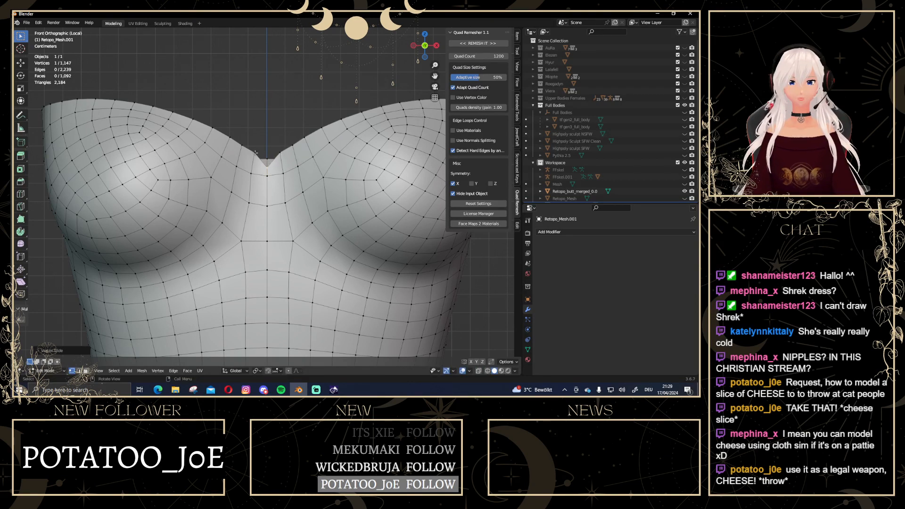
key("g")
key("g")
left_click(335, 168)
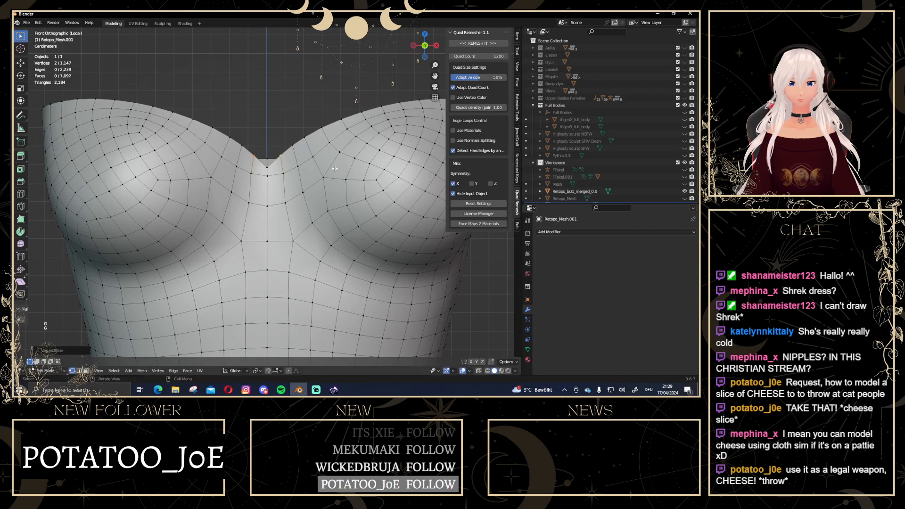
Return to Object Mode and exit local view to bring the body back around the corset
key("Tab")
scroll(339, 230, "down", 5)
middle_click_drag(339, 230, 250, 99)
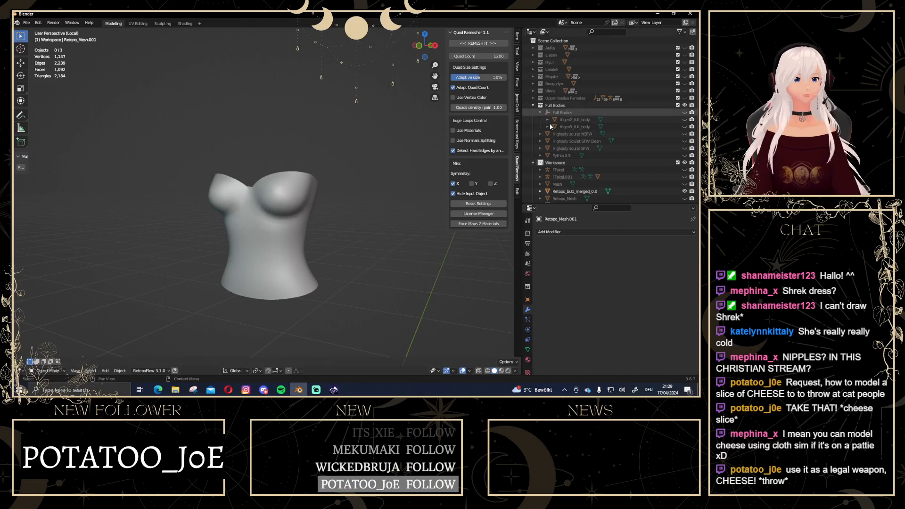
scroll(544, 112, "down", 1)
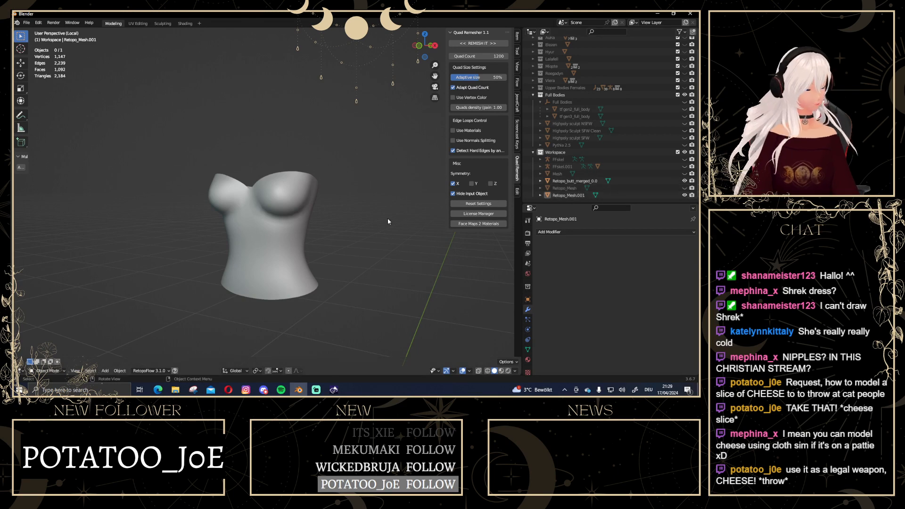
key("KP_Divide")
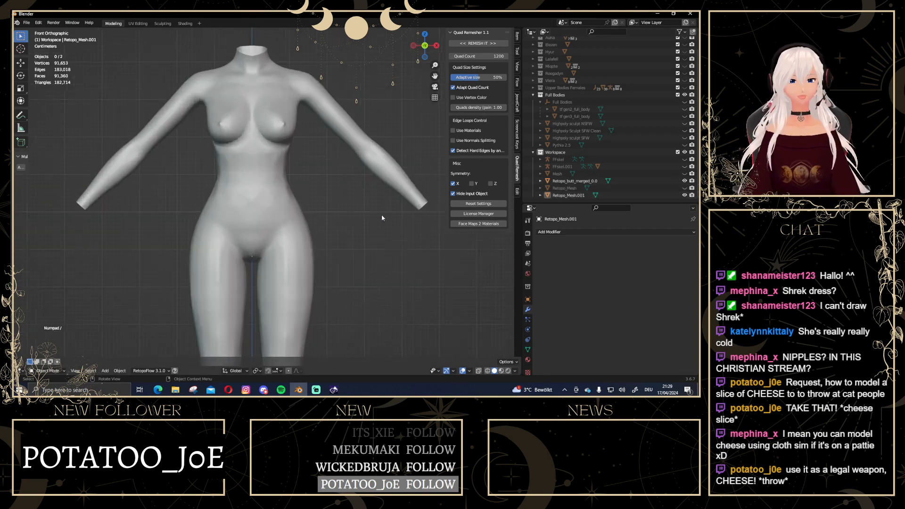
Examine the mesh density of the high-poly body in Edit Mode
left_click(301, 106)
key("Tab")
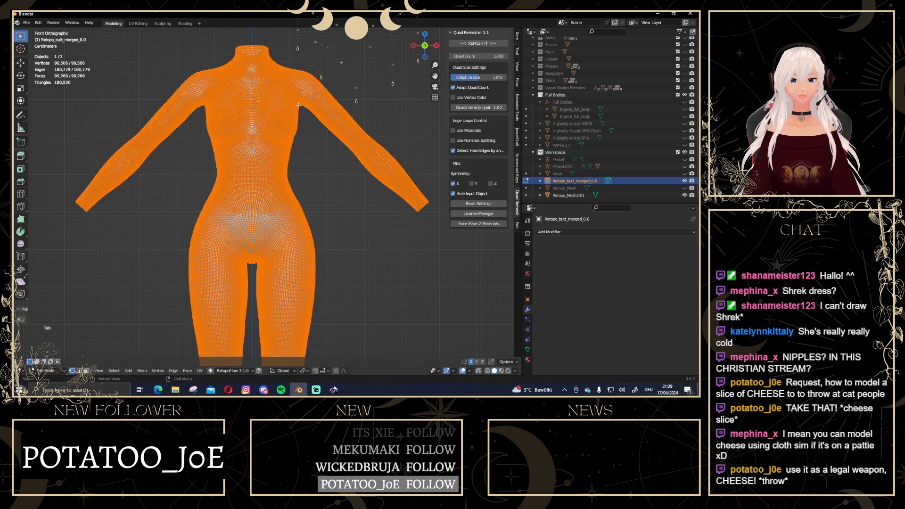
scroll(337, 123, "up", 2)
scroll(181, 197, "down", 5)
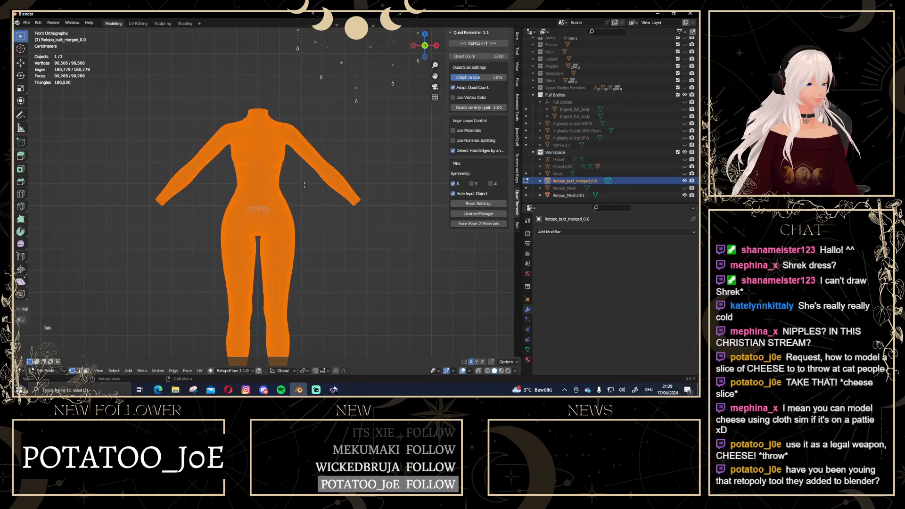
scroll(304, 184, "up", 2)
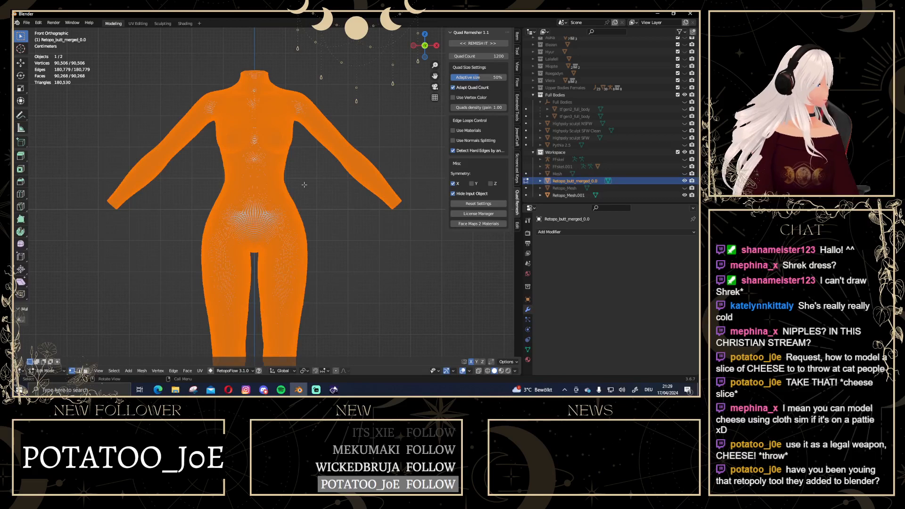
scroll(304, 185, "down", 1)
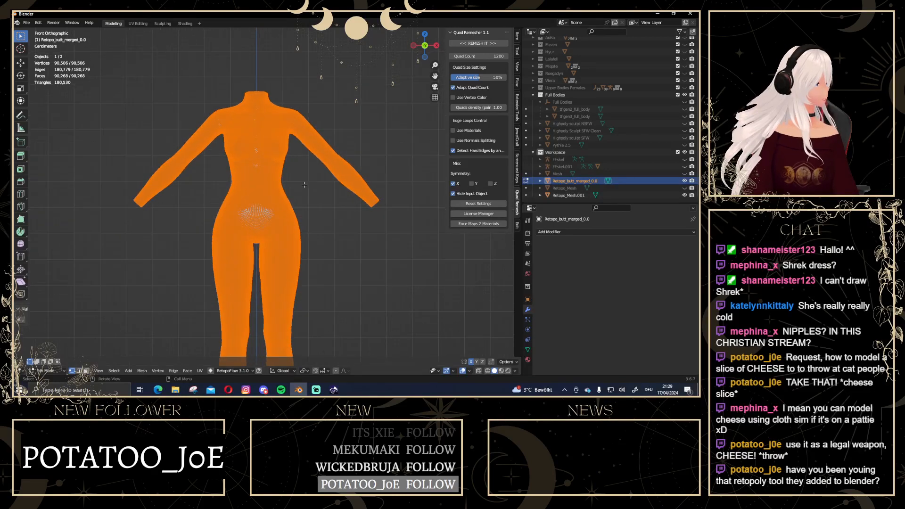
scroll(304, 185, "down", 1)
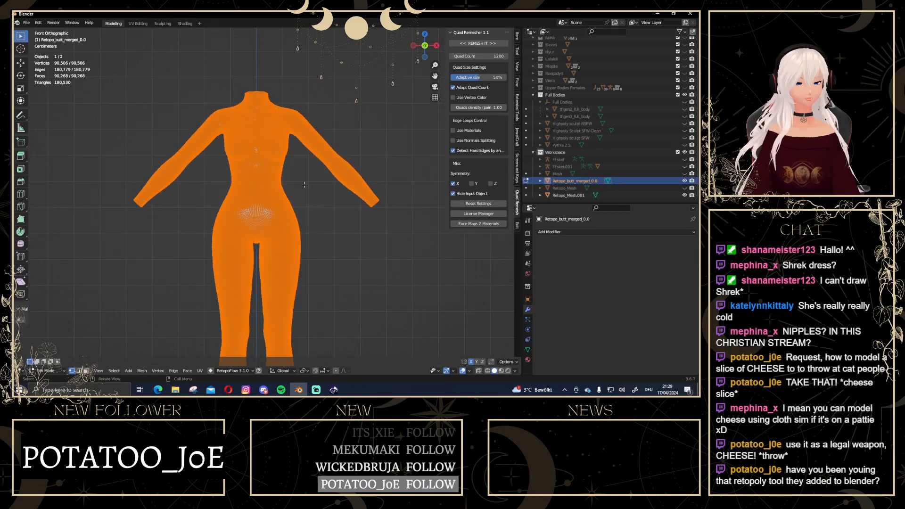
scroll(288, 199, "up", 2)
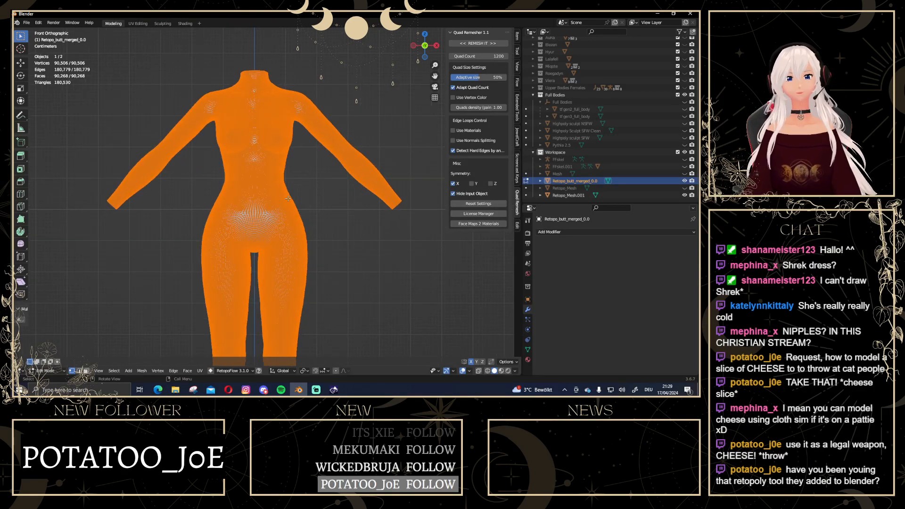
Leave Edit Mode, hide the high-poly body and select the remeshed corset
key("Tab")
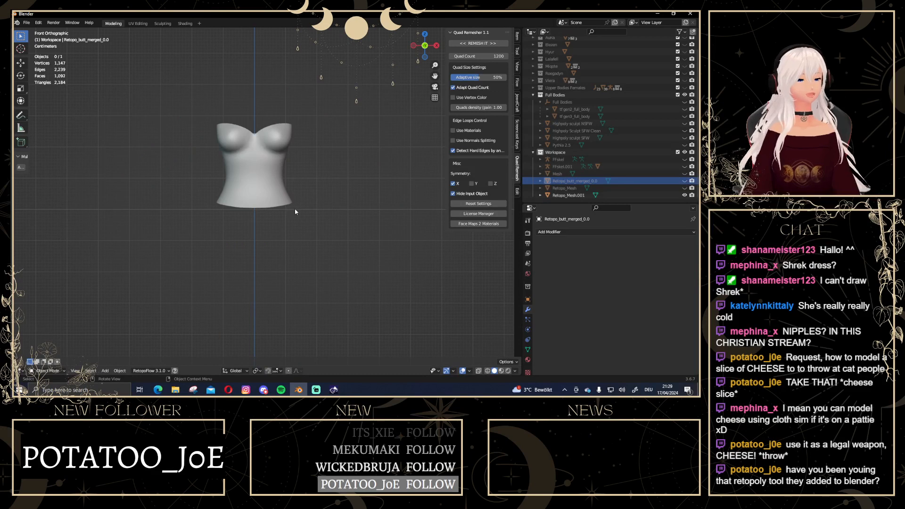
scroll(291, 210, "down", 2)
scroll(282, 221, "up", 1)
scroll(281, 221, "up", 3)
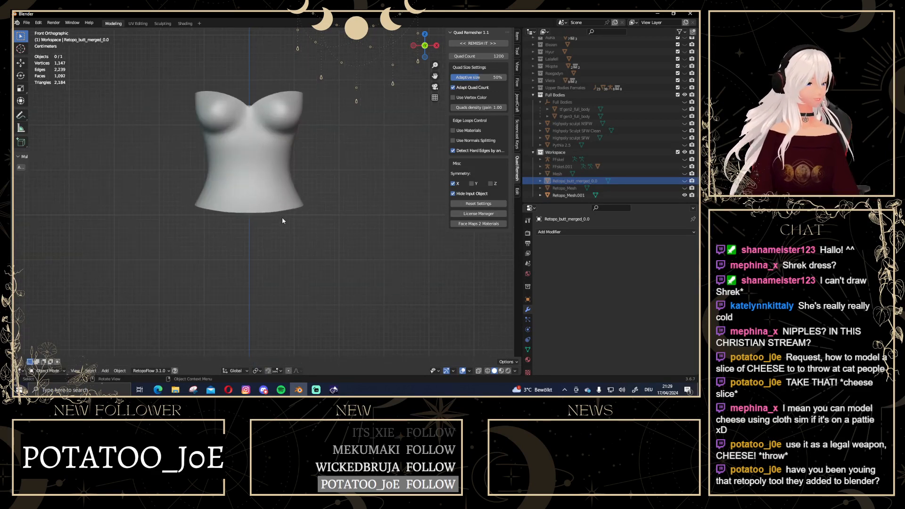
middle_click_drag(221, 156, 233, 198, "shift")
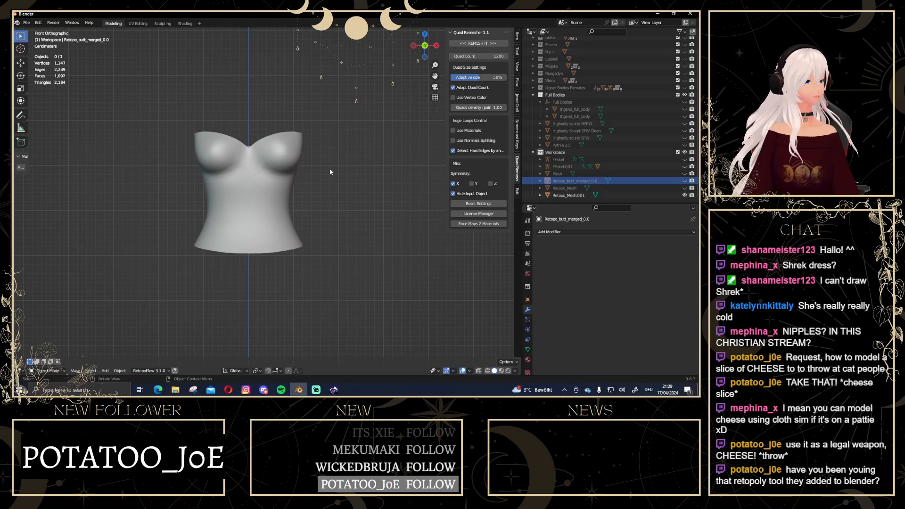
scroll(288, 184, "down", 1)
left_click(247, 204)
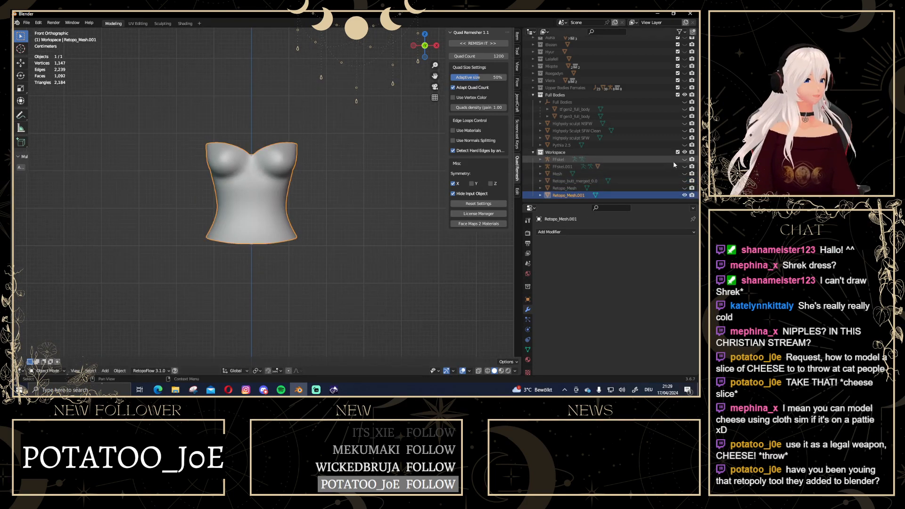
Unhide Retopo_butt_merged_0.0, check its mesh in Edit Mode and hide it again
left_click(684, 173)
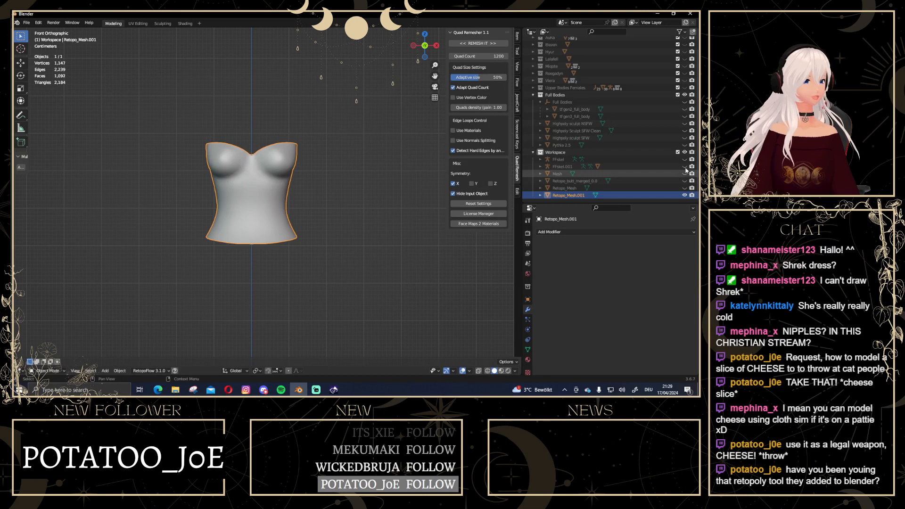
left_click(684, 173)
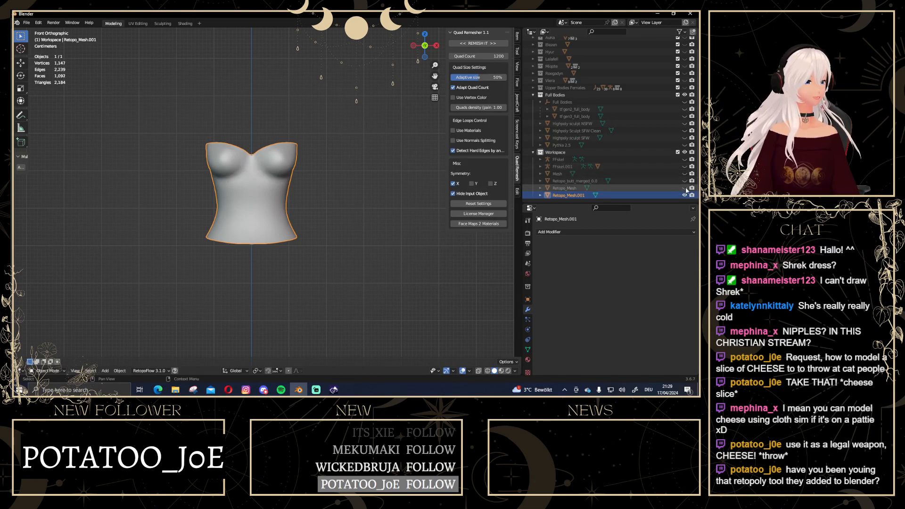
left_click(684, 181)
left_click(272, 162)
scroll(263, 98, "up", 2)
key("Tab")
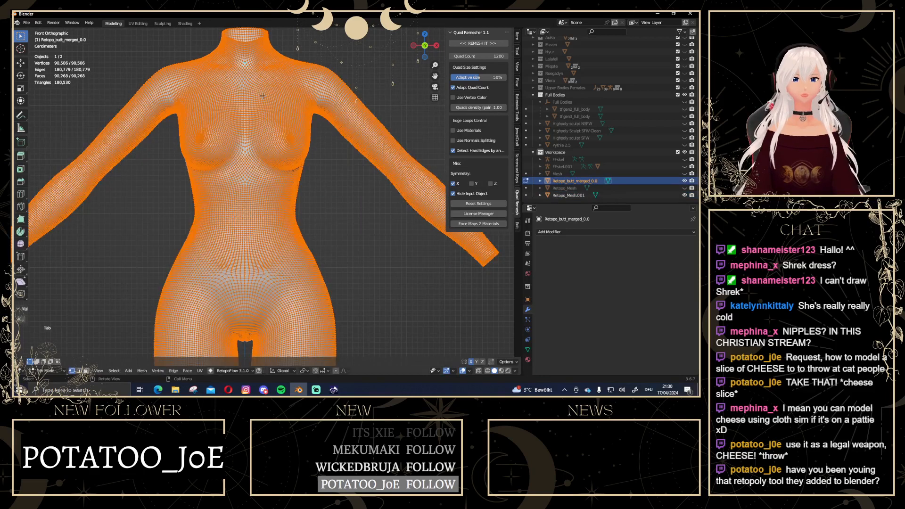
key("Tab")
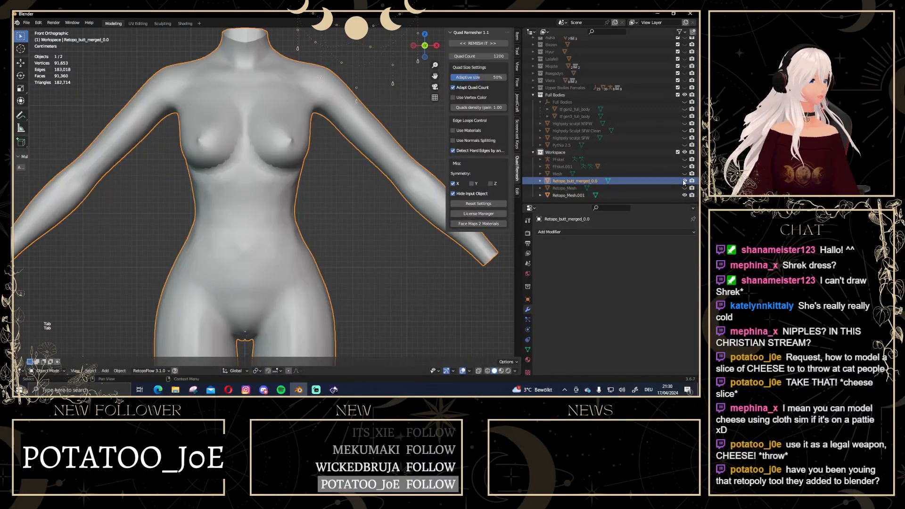
left_click(684, 180)
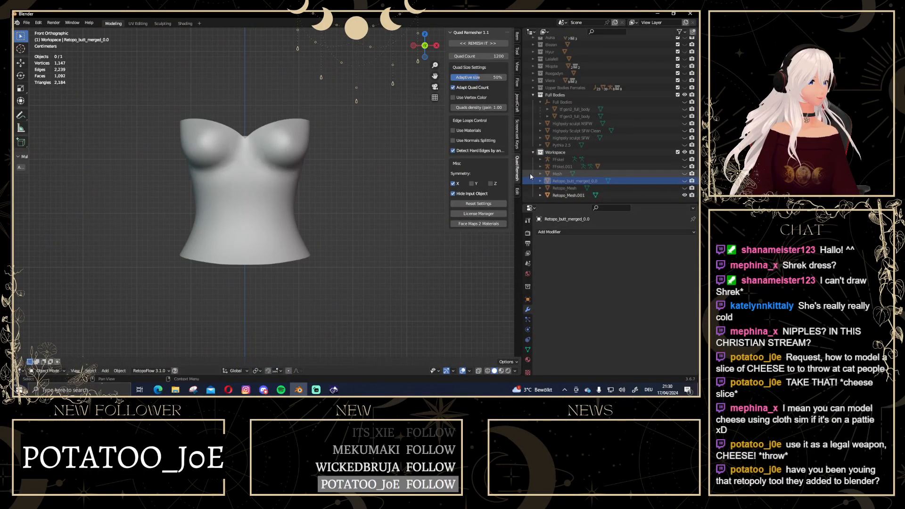
Unhide the butt_merged_0.0 body under FFskel.001 and check its mesh in Edit Mode
left_click(540, 166)
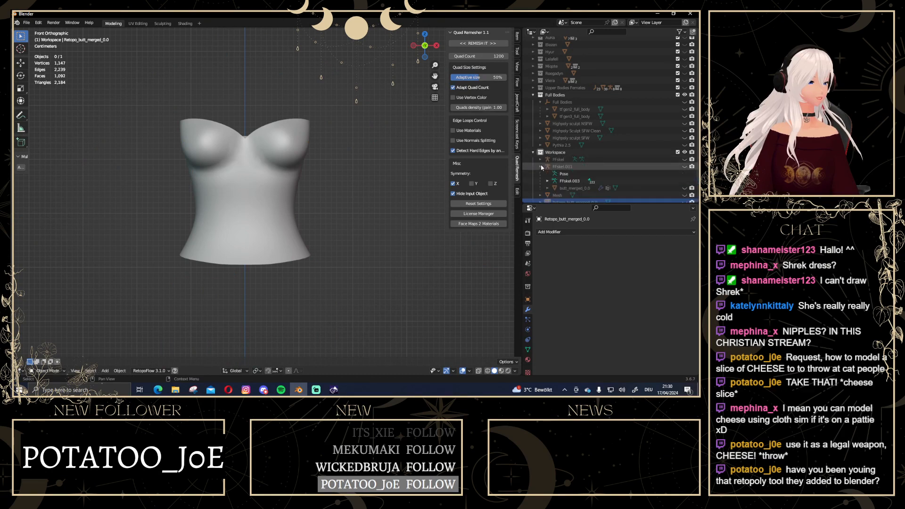
left_click(685, 188)
left_click(272, 139)
key("Tab")
key("Tab")
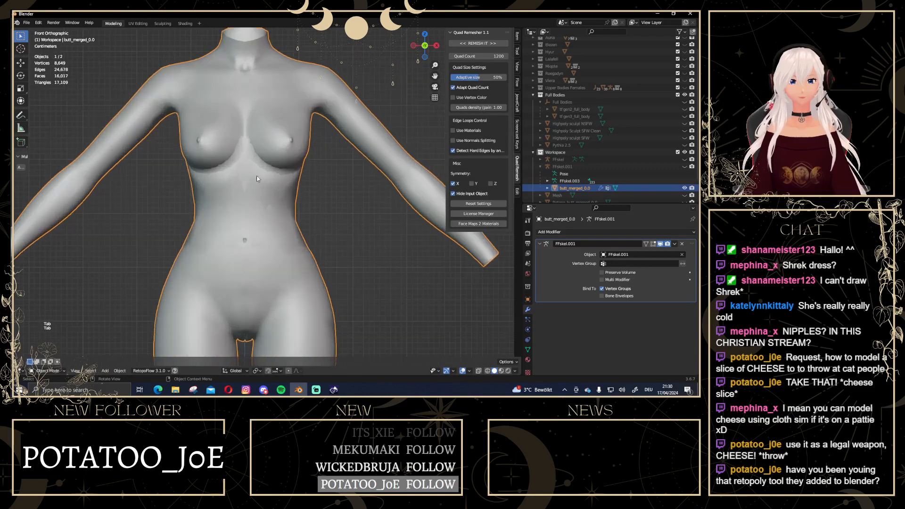
Select the corset and check its fit on the body from an angle and from the front
left_click(261, 188)
middle_click_drag(260, 201, 228, 198)
scroll(228, 197, "down", 4)
left_click(424, 49)
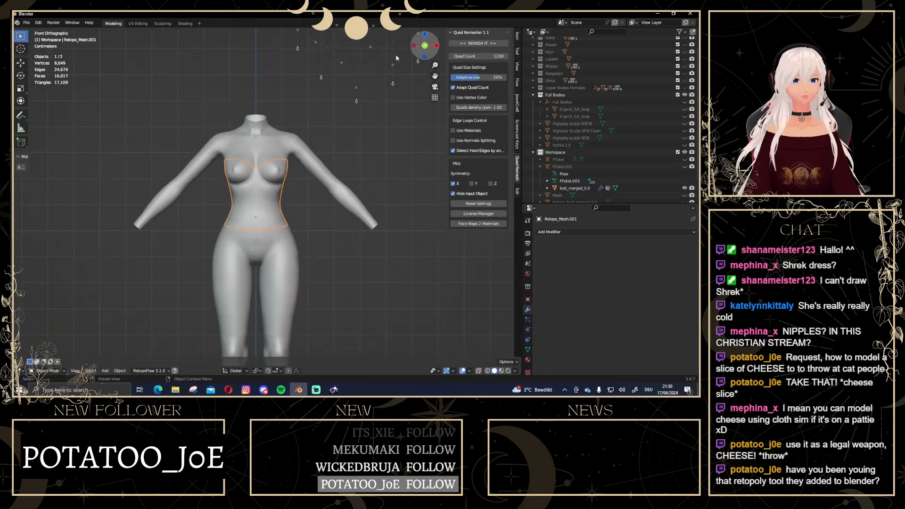
Enter Edit Mode on the corset and select its entire mesh
scroll(275, 203, "up", 1)
key("Tab")
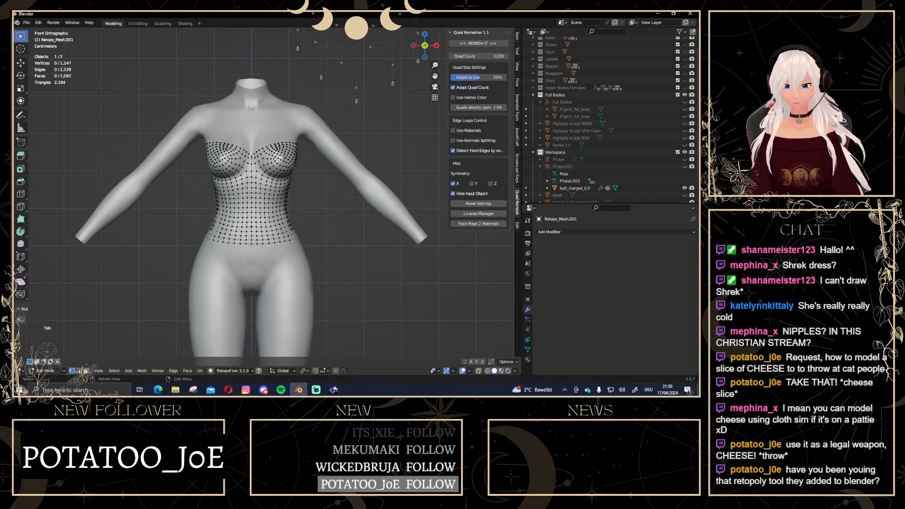
scroll(274, 202, "up", 3)
key("a")
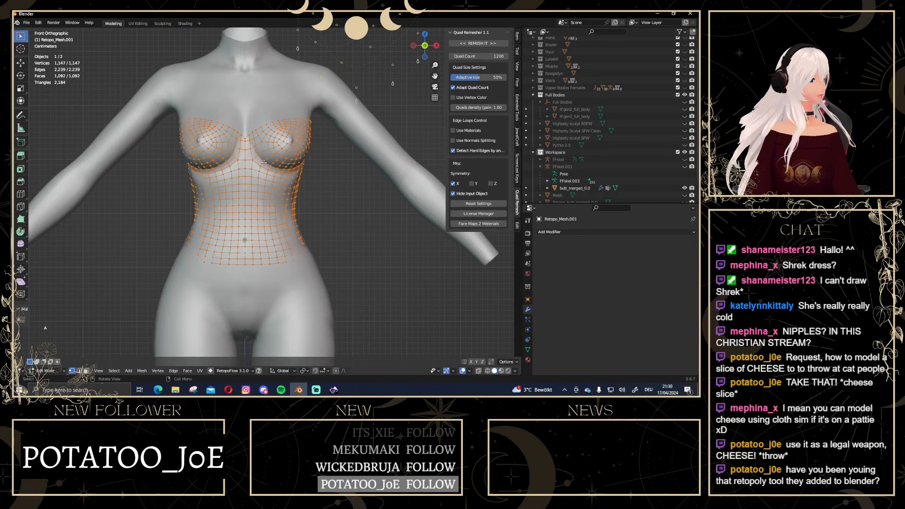
key("s")
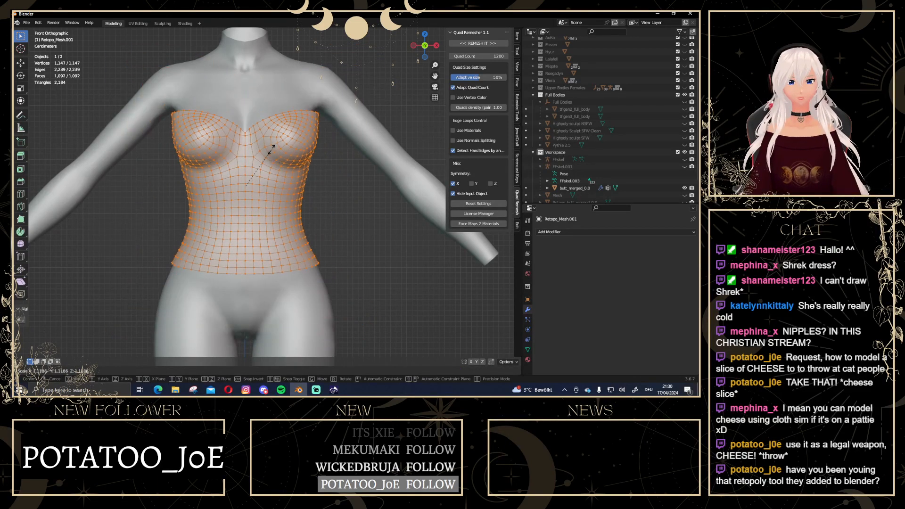
left_click(268, 154)
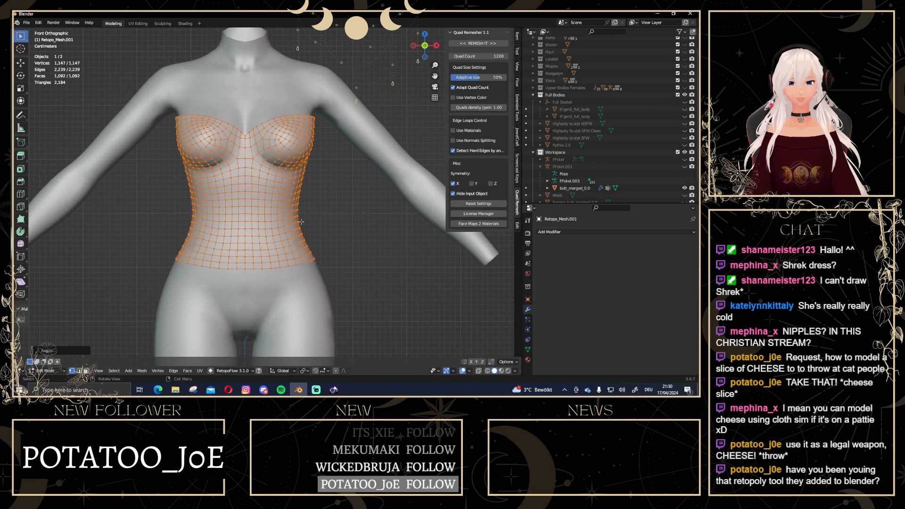
key("ctrl+z")
Shrink/Fatten the whole corset mesh slightly outward along its normals, deselect it and leave Edit Mode
key("alt+s")
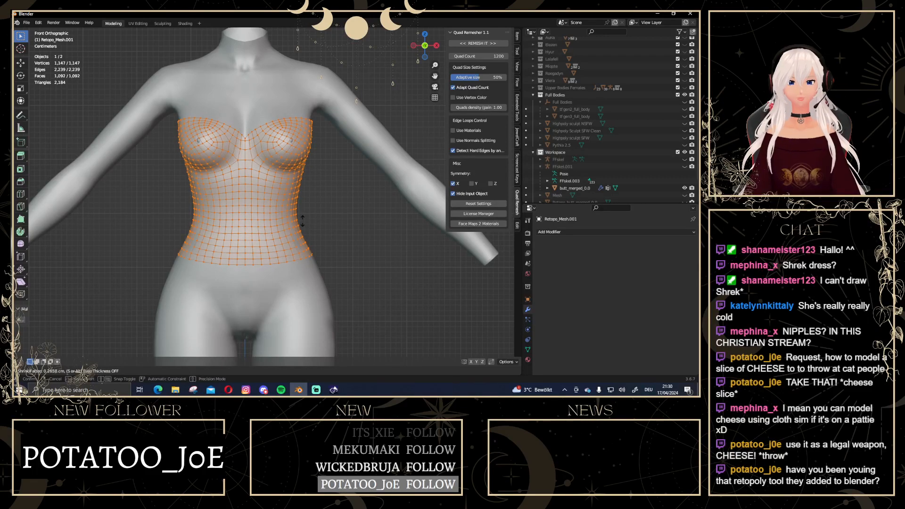
left_click(303, 220)
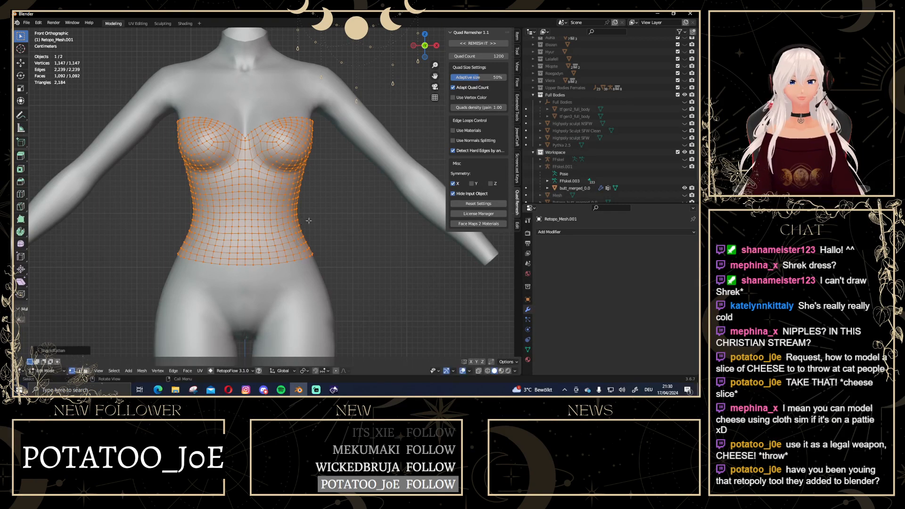
key("alt+a")
scroll(277, 197, "down", 1)
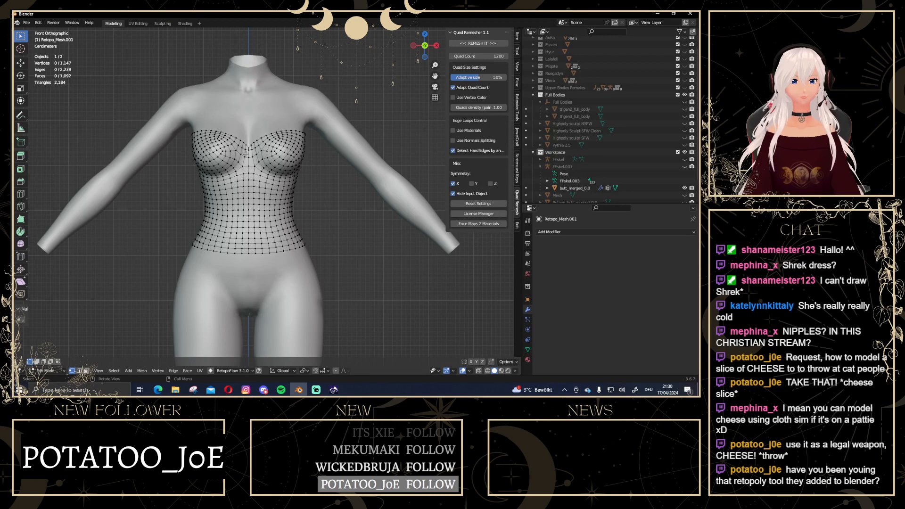
key("Tab")
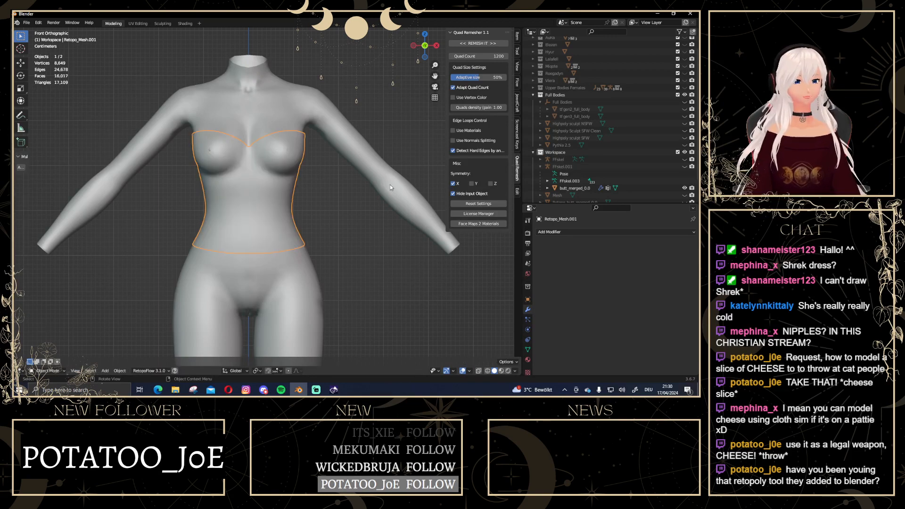
Add a new material to the corset and set its viewport display color to red
left_click(527, 359)
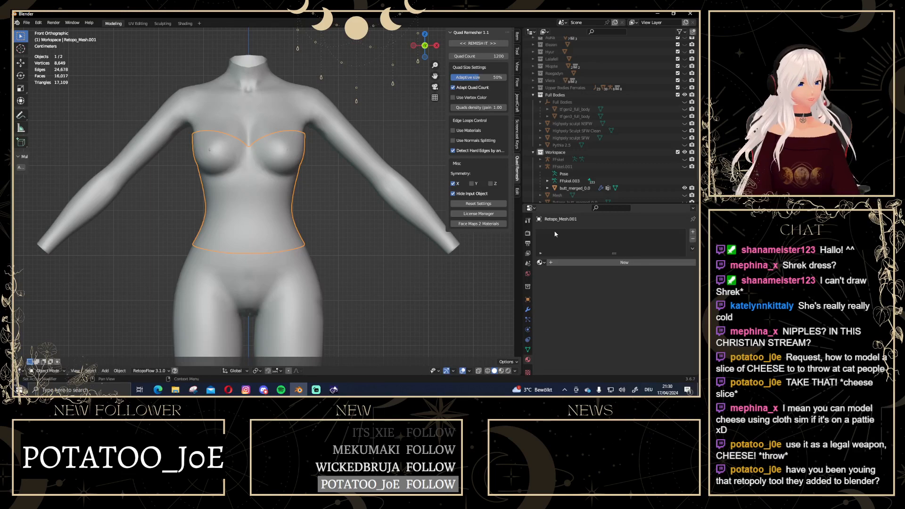
left_click(625, 262)
scroll(628, 263, "down", 15)
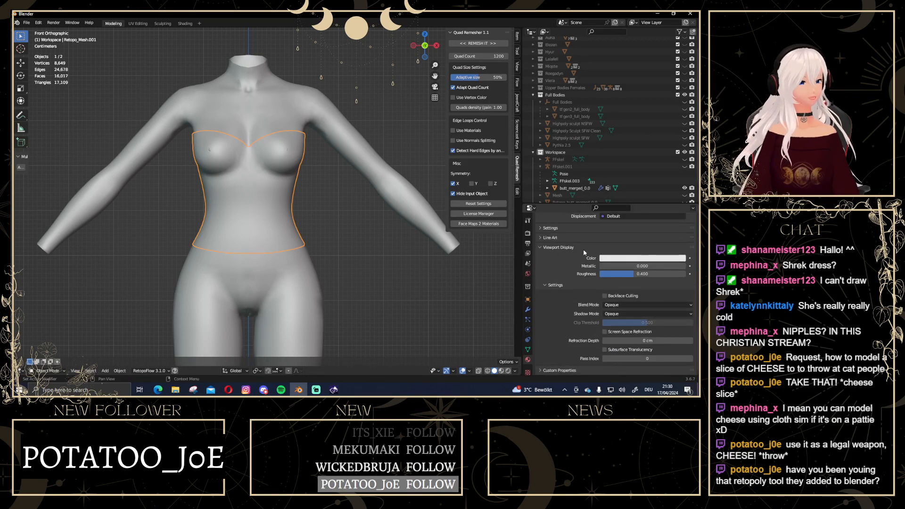
left_click(539, 248)
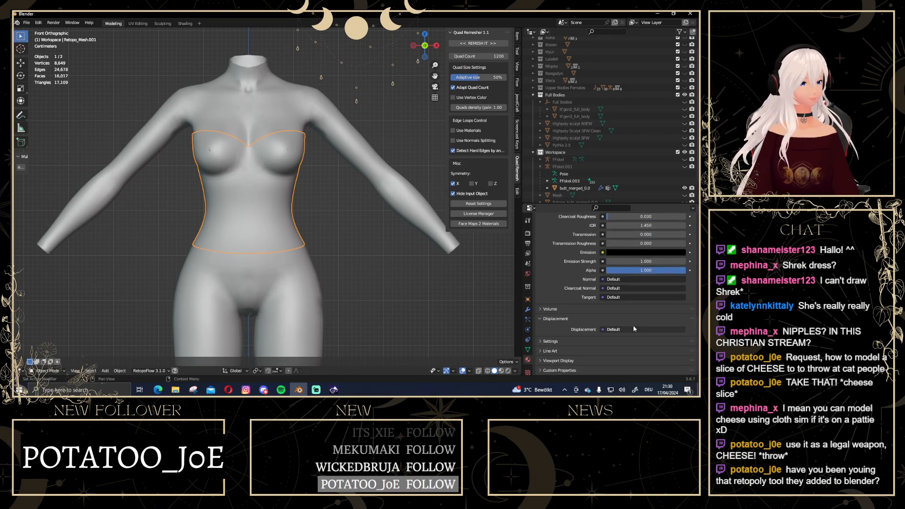
left_click(538, 360)
scroll(655, 270, "down", 5)
scroll(655, 269, "down", 4)
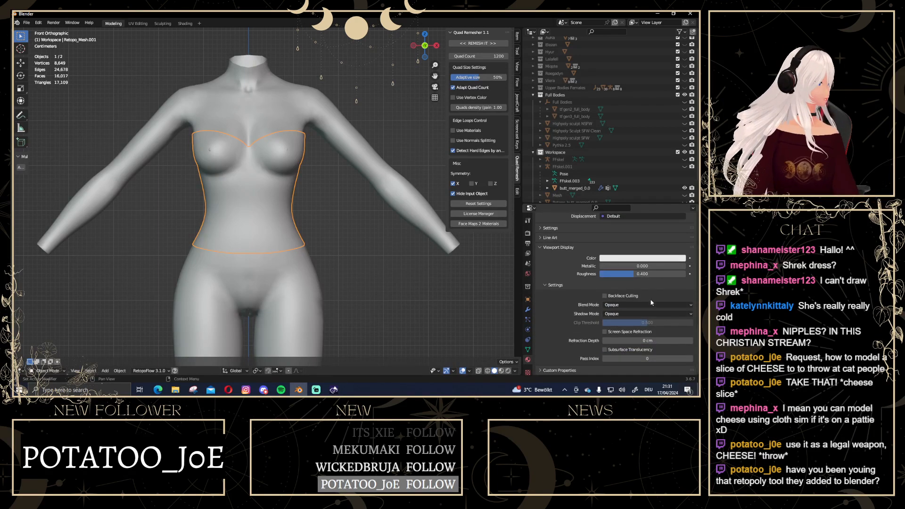
left_click(616, 259)
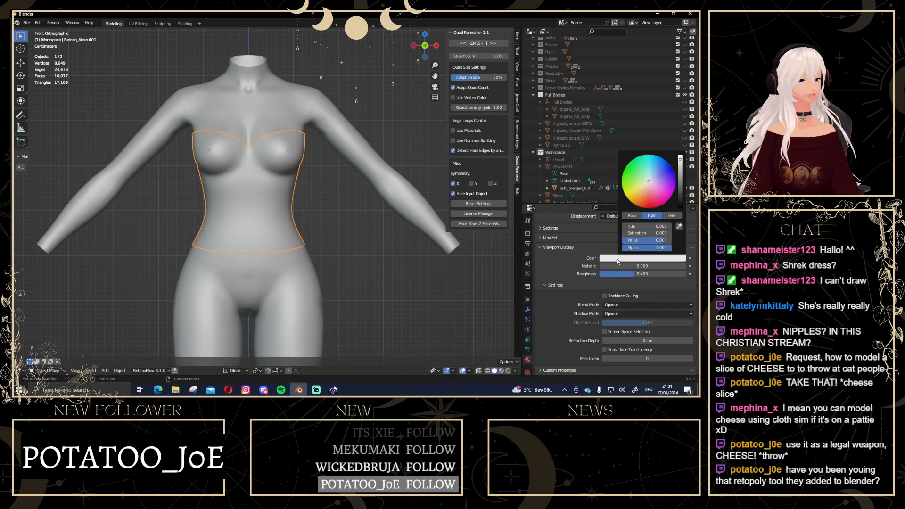
left_click_drag(648, 184, 647, 207)
left_click(408, 256)
Check the red corset from an angle and from the front for spots where the body pokes through
scroll(359, 247, "up", 4)
middle_click_drag(365, 246, 235, 242)
scroll(181, 252, "down", 5)
scroll(192, 190, "down", 1)
left_click(417, 44)
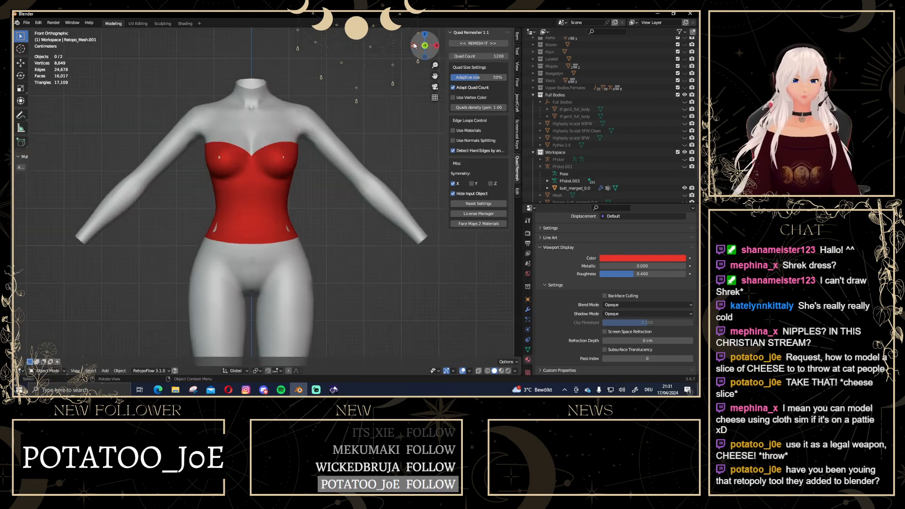
scroll(256, 219, "up", 2)
Select the corset, open it in the Sculpting workspace and leave local view so the body shows
left_click(256, 219)
scroll(233, 223, "down", 2)
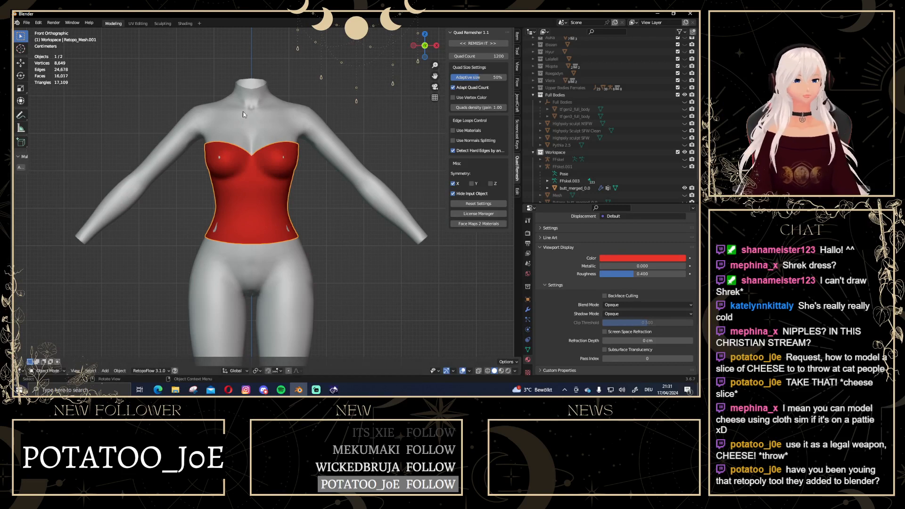
left_click(162, 23)
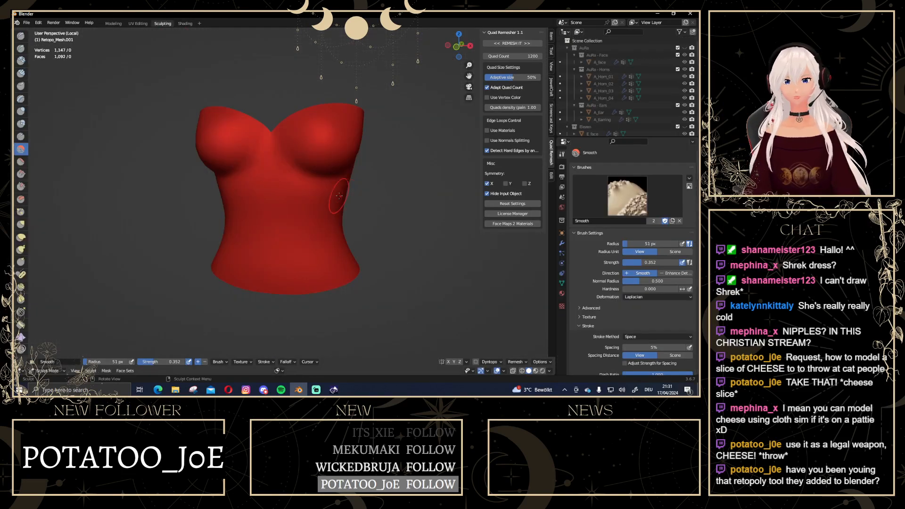
scroll(343, 194, "down", 2)
key("KP_Divide")
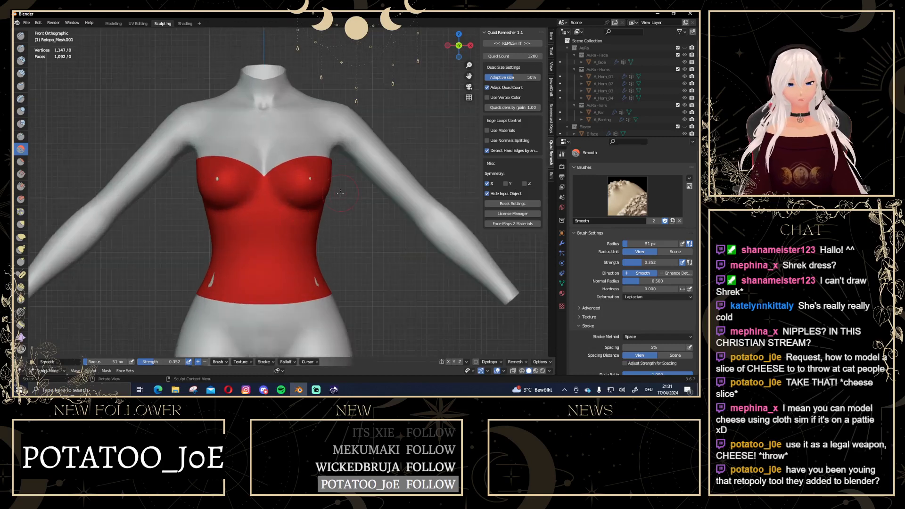
Pull the corset outward over the bust and hips with the Elastic Deform brush to cover the body poking through
left_click(18, 239)
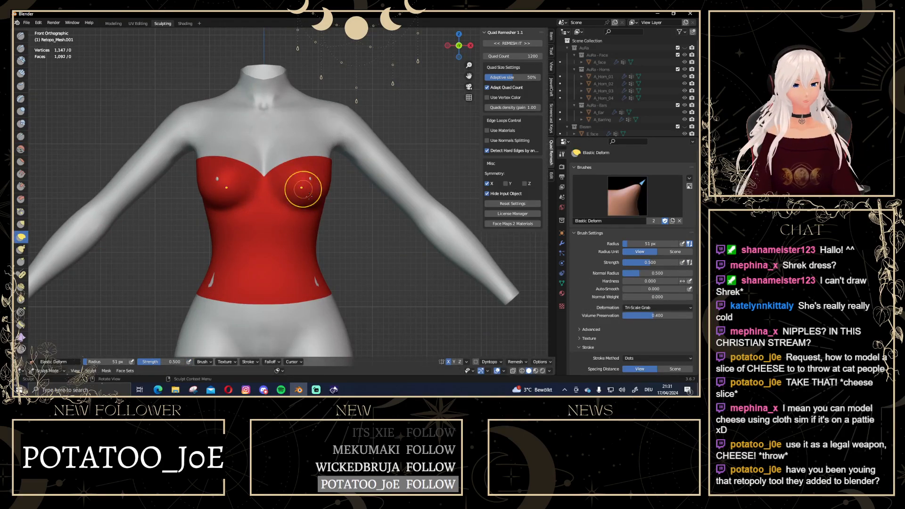
middle_click_drag(296, 182, 290, 250)
mouse_move(386, 232)
middle_mouse_down()
mouse_move(404, 239)
mouse_move(398, 233)
middle_mouse_up()
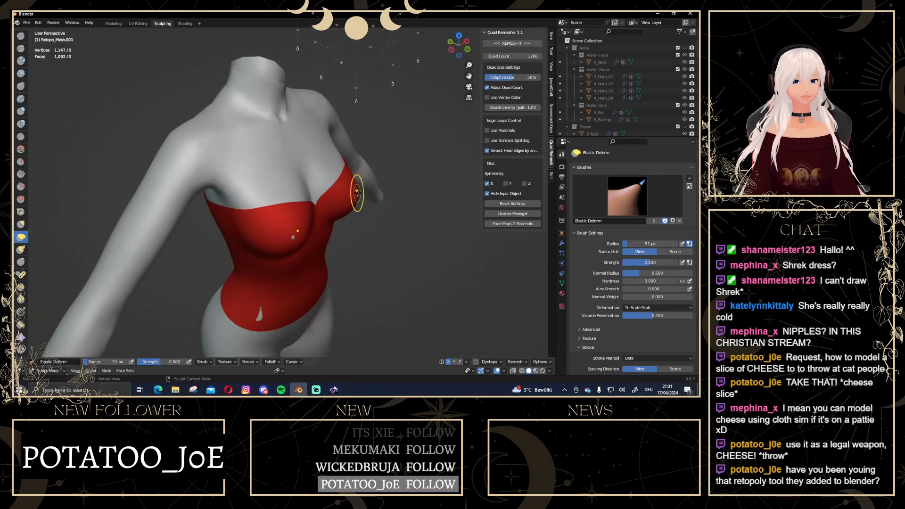
middle_click_drag(359, 192, 292, 174)
mouse_move(276, 269)
middle_mouse_down()
mouse_move(295, 263)
mouse_move(360, 323)
middle_mouse_up()
left_click_drag(320, 290, 320, 289)
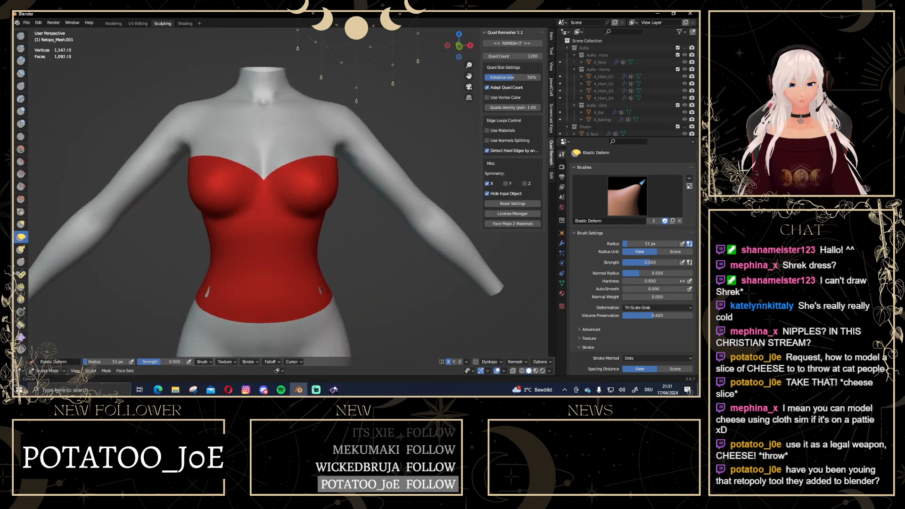
Return to the Modeling workspace, leave Edit Mode and check the sculpted corset from an angle and from the front
left_click(113, 23)
scroll(400, 260, "up", 4)
scroll(400, 260, "down", 2)
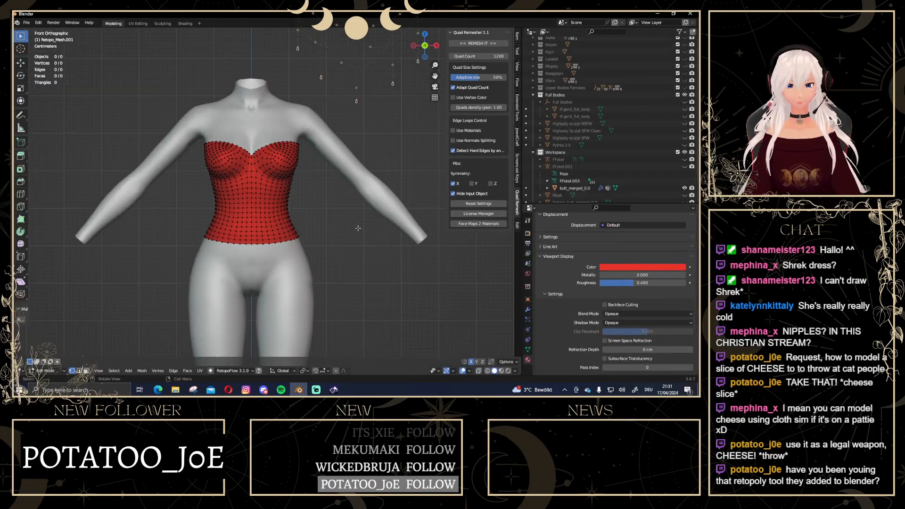
key("Tab")
left_click(359, 234)
middle_click_drag(307, 228, 350, 225)
scroll(349, 226, "down", 3)
left_click(428, 47)
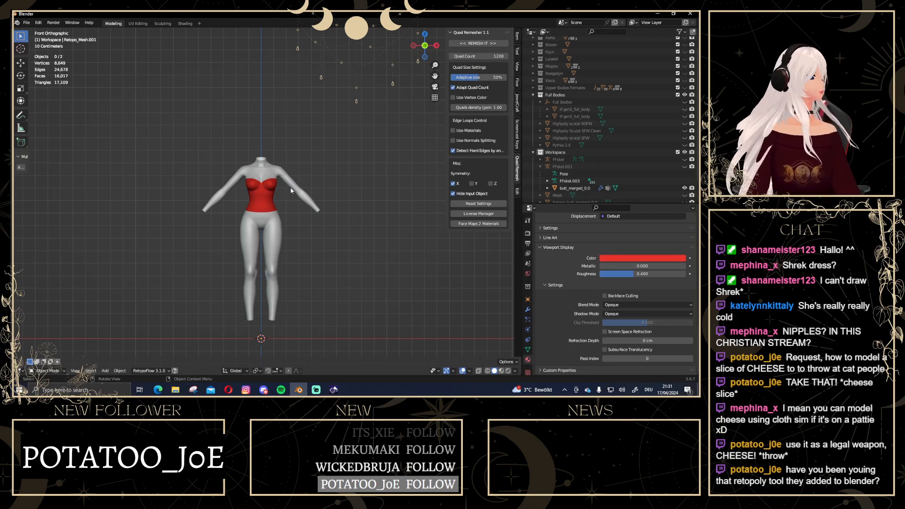
Scale the butt_merged_0.0 body up by a factor of 10
left_click(253, 169)
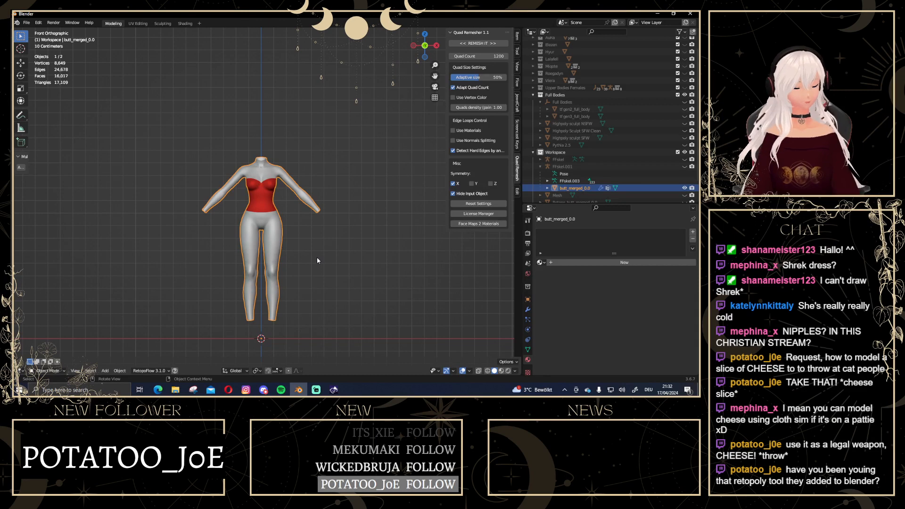
scroll(316, 260, "down", 1)
key("alt+a")
scroll(278, 227, "down", 1)
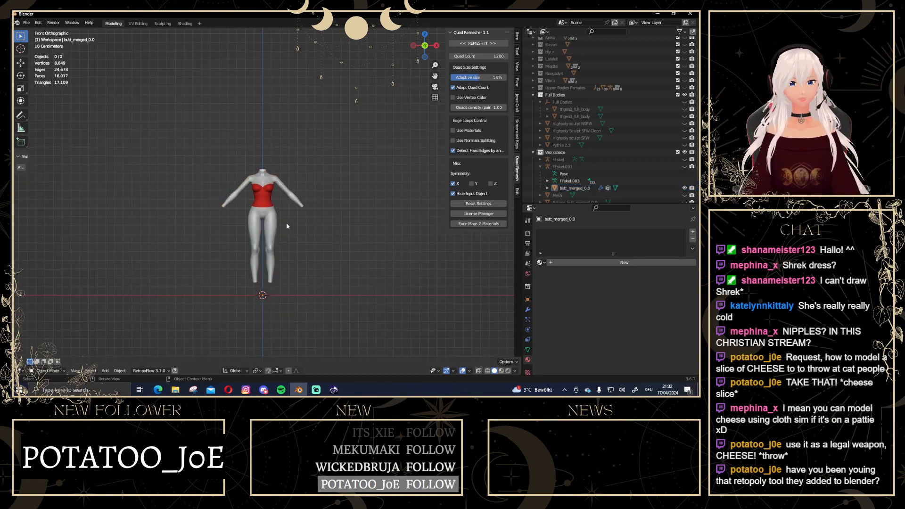
left_click(270, 219)
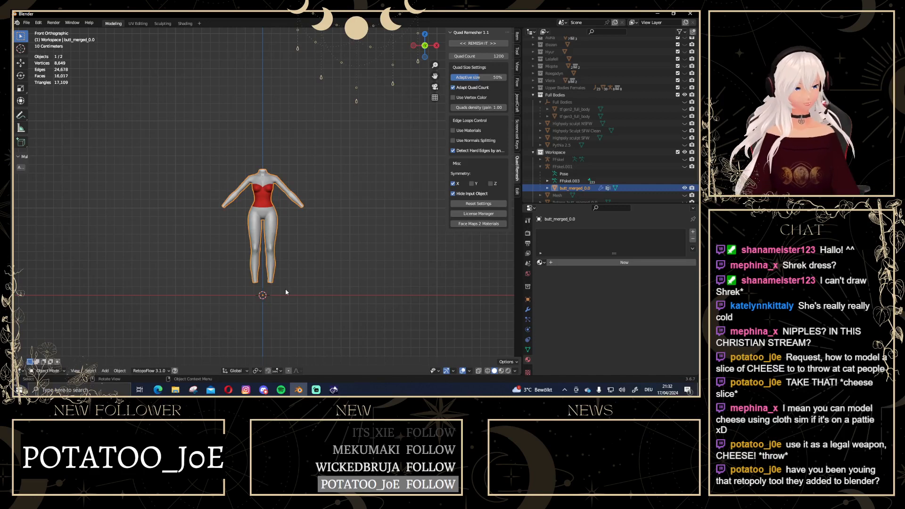
type("s10")
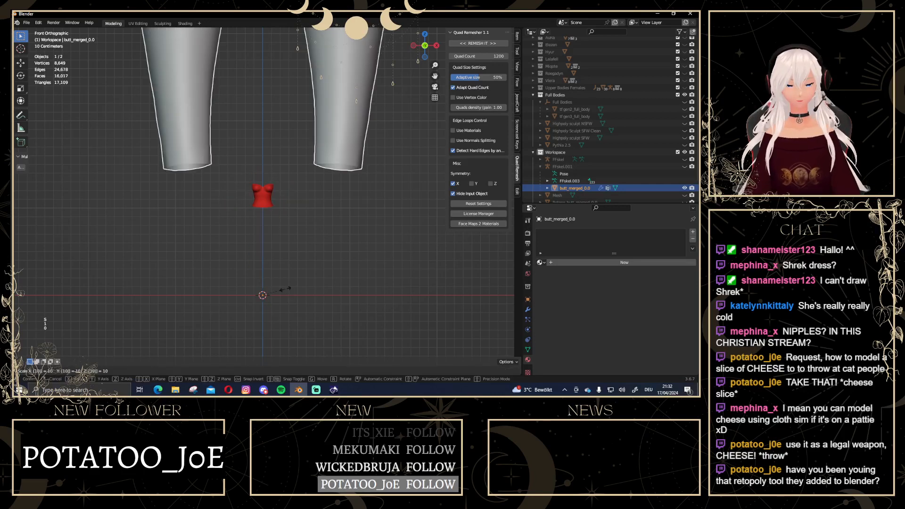
key("Return")
Scale the corset up by a factor of 10 to match the body, and deselect it
left_click(264, 204)
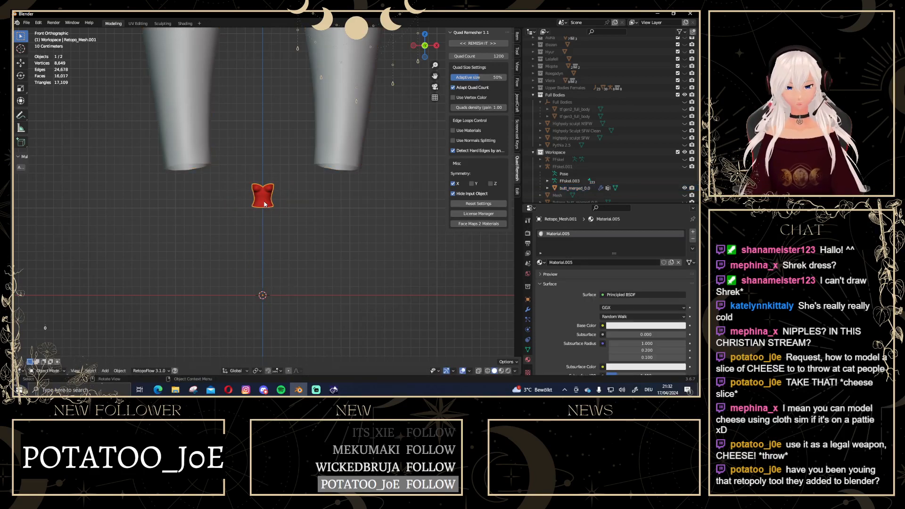
type("s10")
key("Return")
scroll(251, 200, "down", 10)
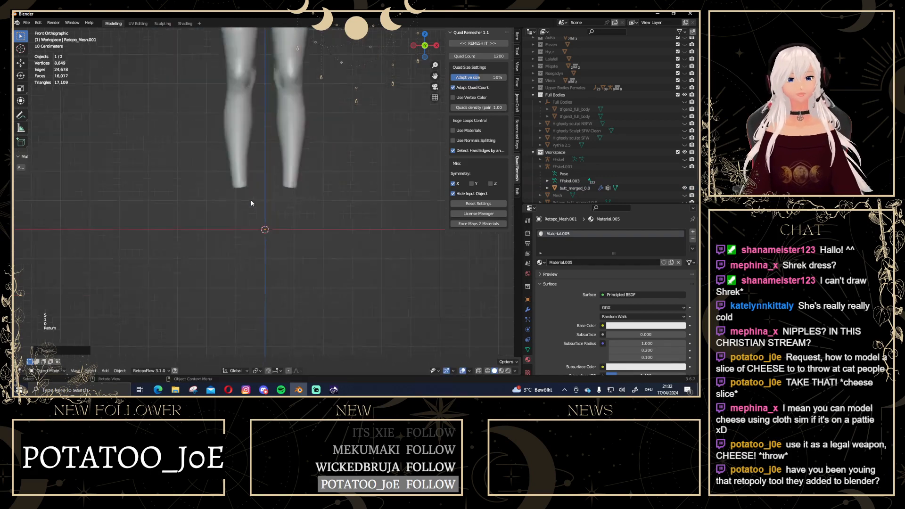
left_click(363, 164)
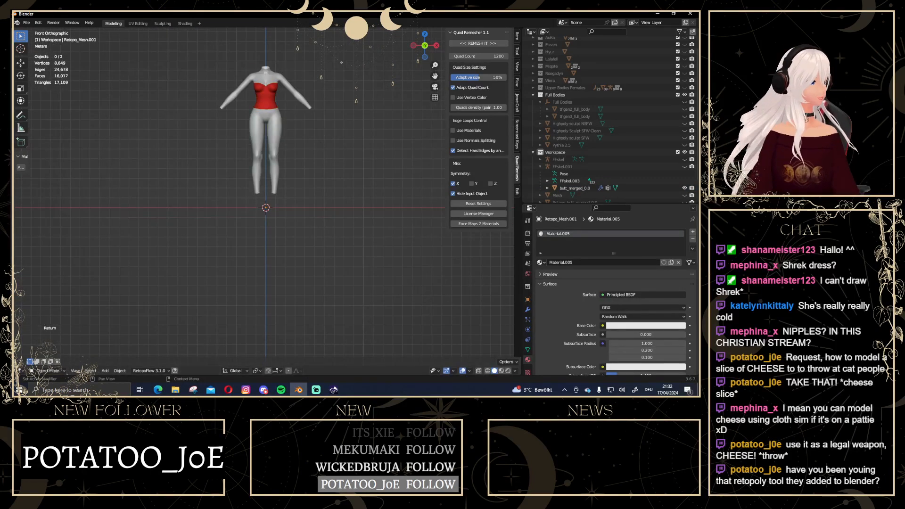
Inspect the enlarged corset's fit on the body up close, from an angle and from the front
scroll(405, 157, "up", 5)
scroll(398, 142, "down", 2)
middle_click_drag(388, 143, 382, 261, "shift")
scroll(355, 221, "up", 2)
middle_click_drag(324, 153, 327, 182, "shift")
scroll(302, 178, "up", 4)
middle_click_drag(261, 165, 302, 188, "shift")
scroll(320, 165, "down", 5)
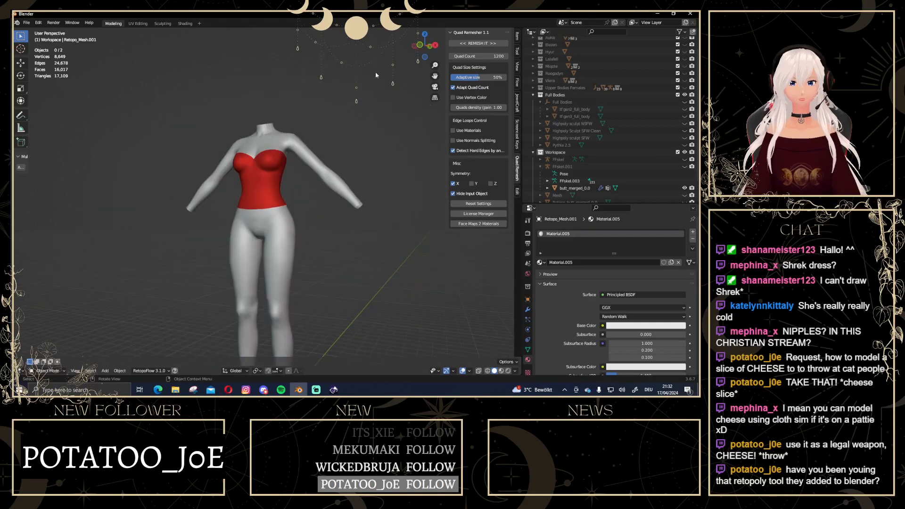
left_click(422, 47)
Enter Edit Mode on the corset and select the edge loop along its bottom hem
scroll(254, 172, "up", 2)
left_click(265, 198)
scroll(327, 212, "up", 2)
scroll(326, 212, "down", 2)
key("Tab")
scroll(325, 221, "up", 2)
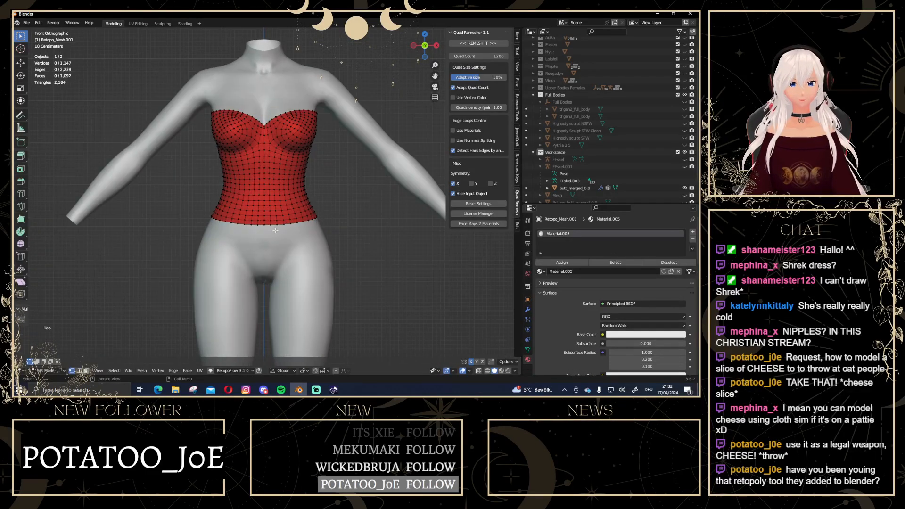
left_click(277, 224, "alt")
mouse_move(399, 235)
middle_mouse_down()
mouse_move(198, 231)
mouse_move(207, 197)
mouse_move(369, 232)
mouse_move(387, 227)
middle_mouse_up()
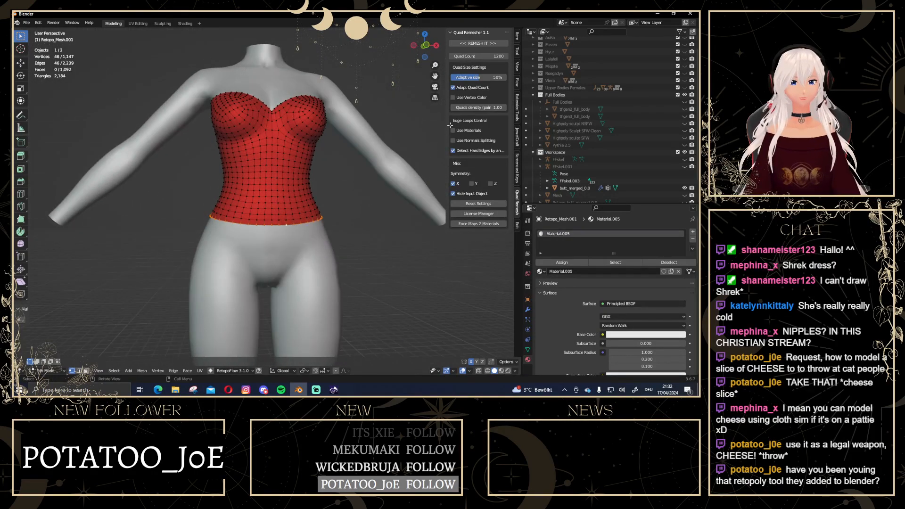
left_click(425, 45)
left_click(425, 46)
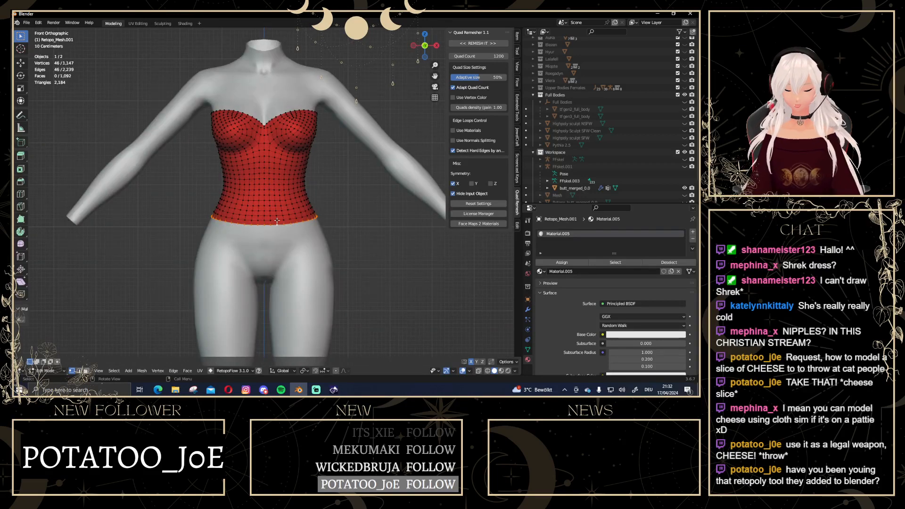
Duplicate the corset's bottom hem loop in place, separate it into its own object, and return to Object Mode
key("shift+d")
key("Escape")
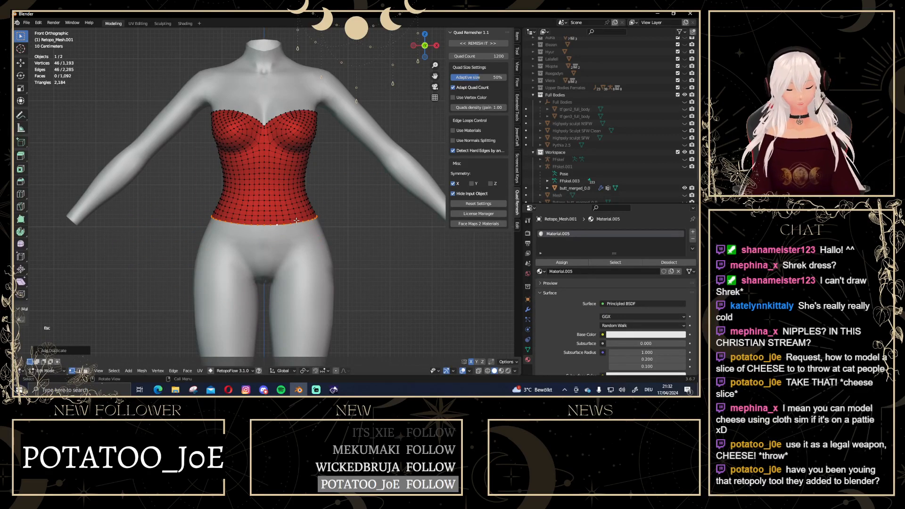
key("p")
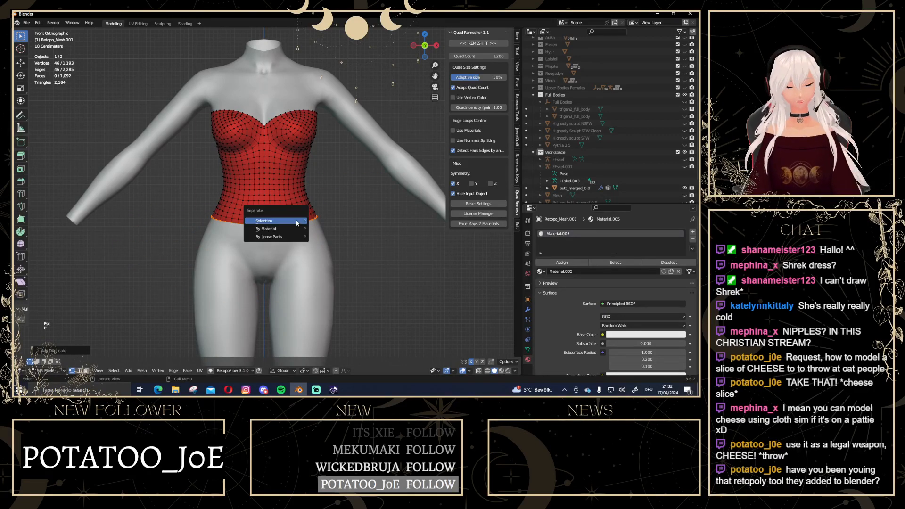
left_click(261, 221)
key("Tab")
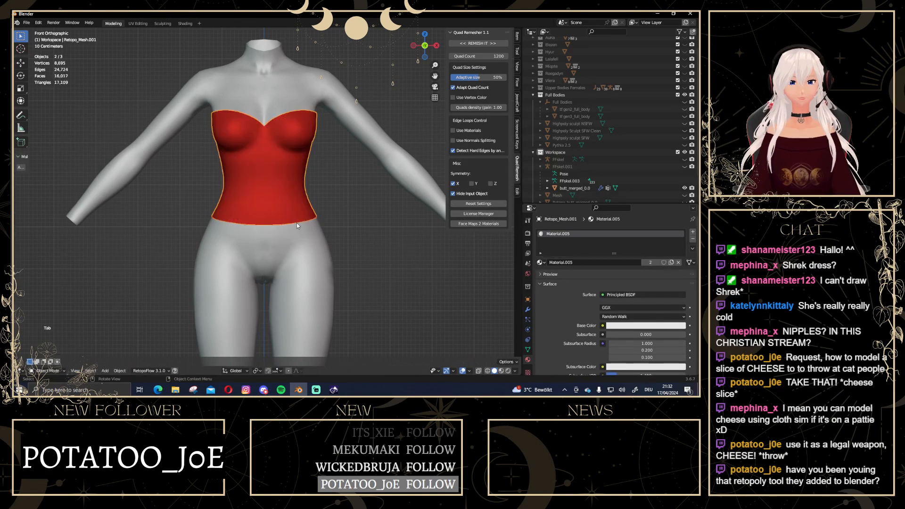
Extrude the separated hem loop straight down along Z past the knees to form the skirt
left_click(306, 221)
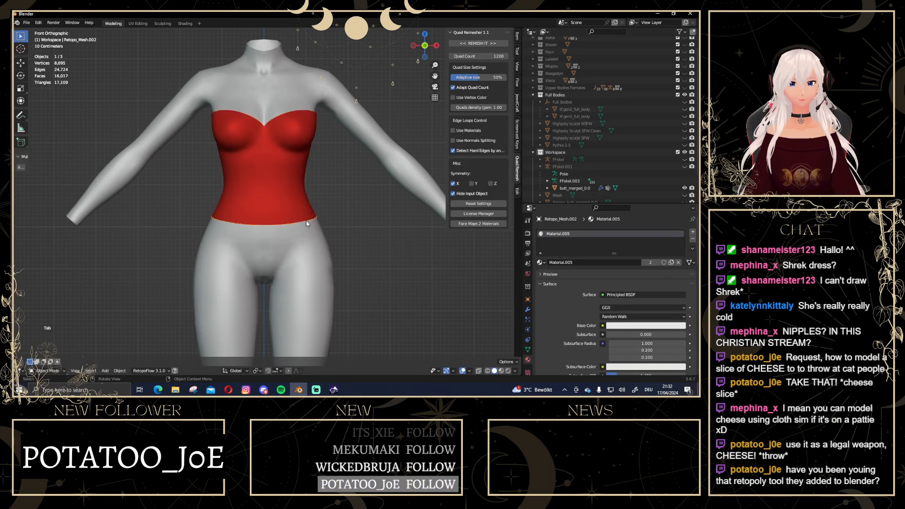
key("Tab")
scroll(348, 217, "down", 3)
key("a")
key("e")
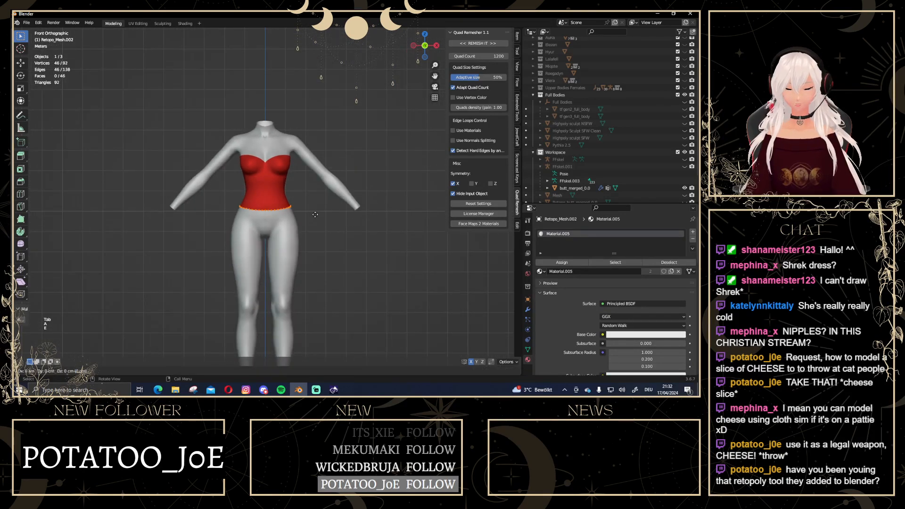
key("z")
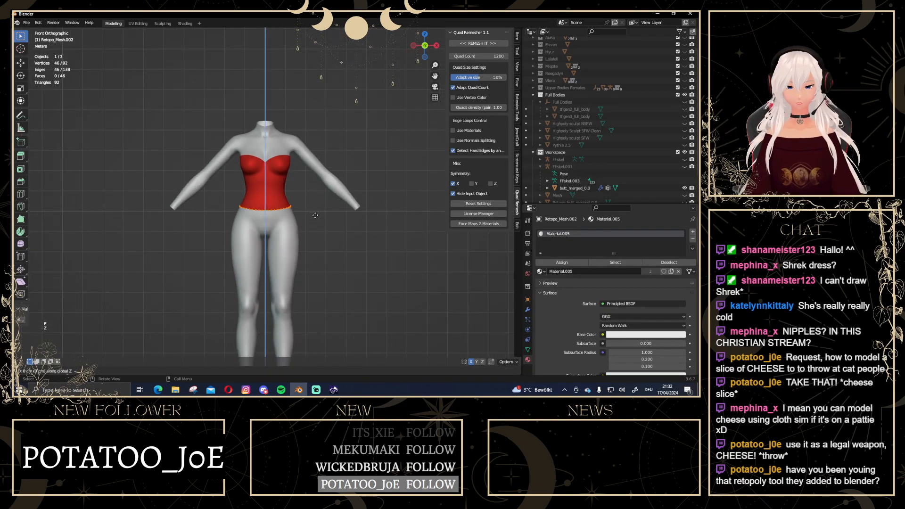
left_click(323, 335)
Scale the skirt's lower edge loop outward to flare it into an A-line shape
scroll(323, 335, "down", 2)
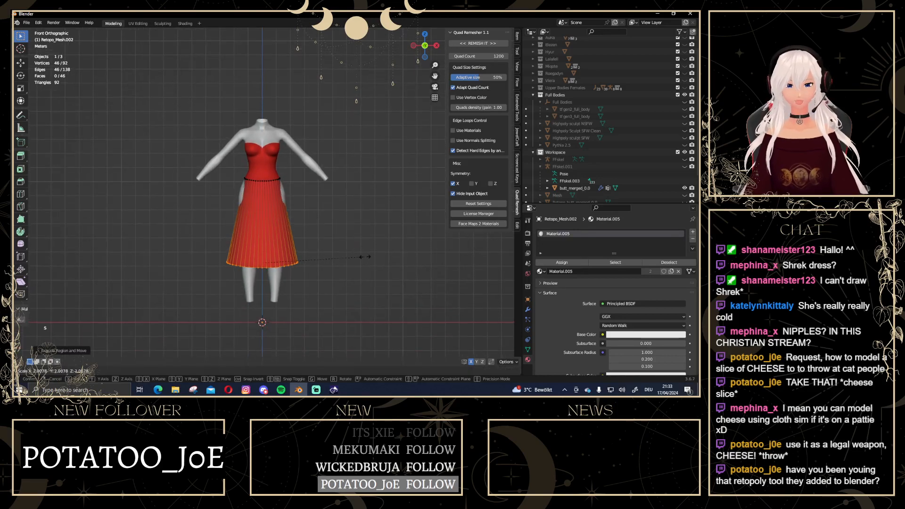
left_click(391, 256)
middle_click_drag(388, 254, 251, 248)
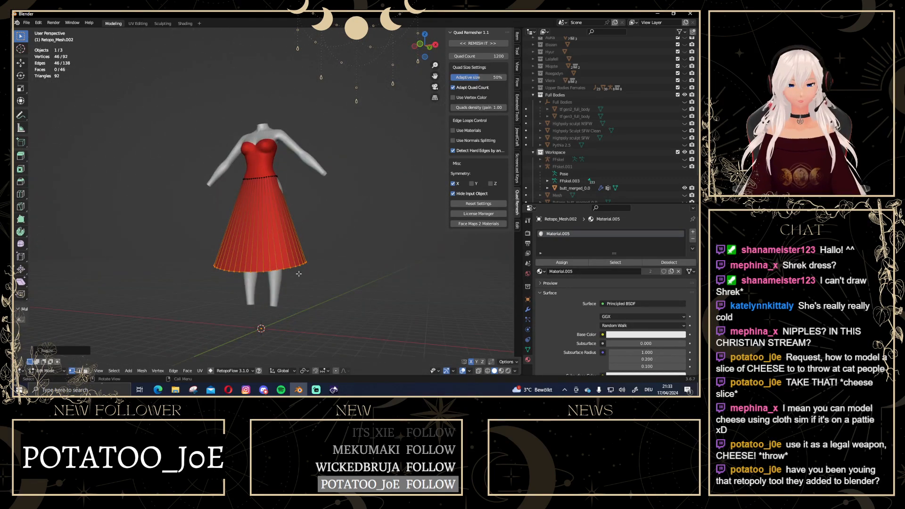
Look up the LoopTools add-on in Preferences by searching the add-ons for "loop", and close Preferences
right_click(310, 208)
mouse_move(267, 191)
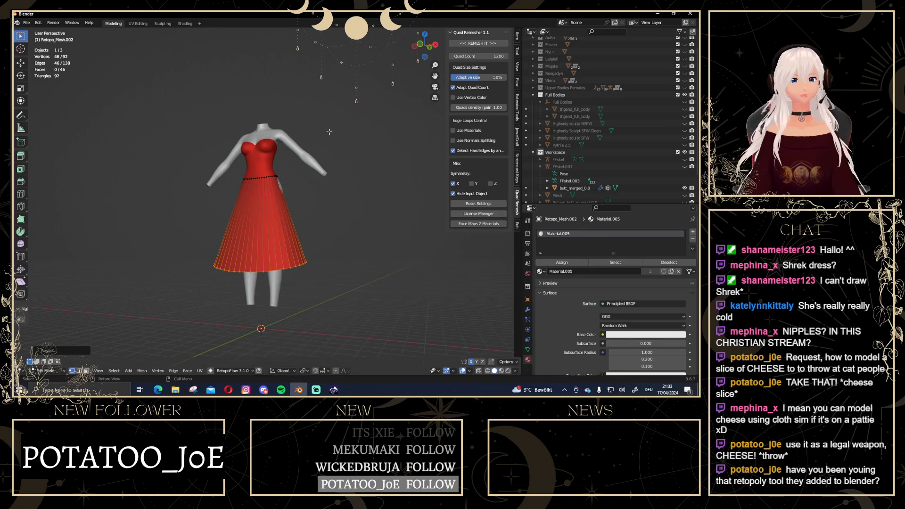
left_click(38, 22)
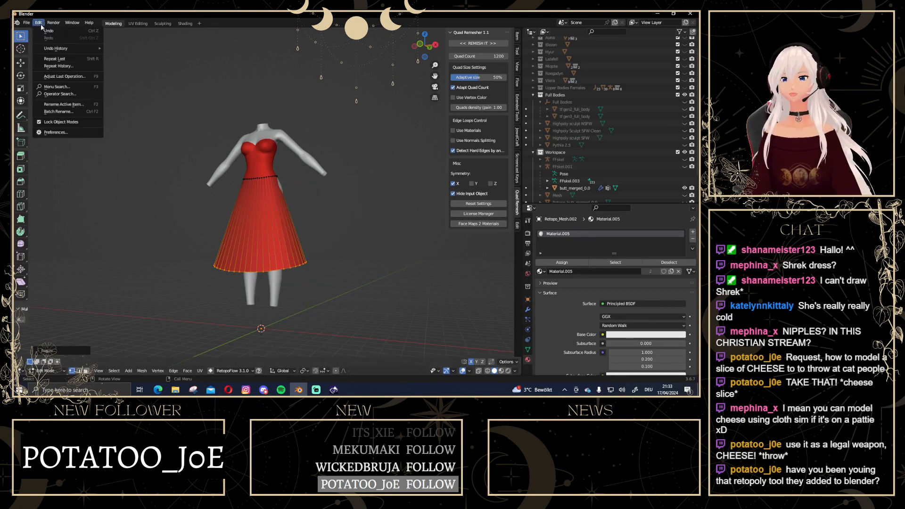
left_click(52, 135)
left_click(210, 56)
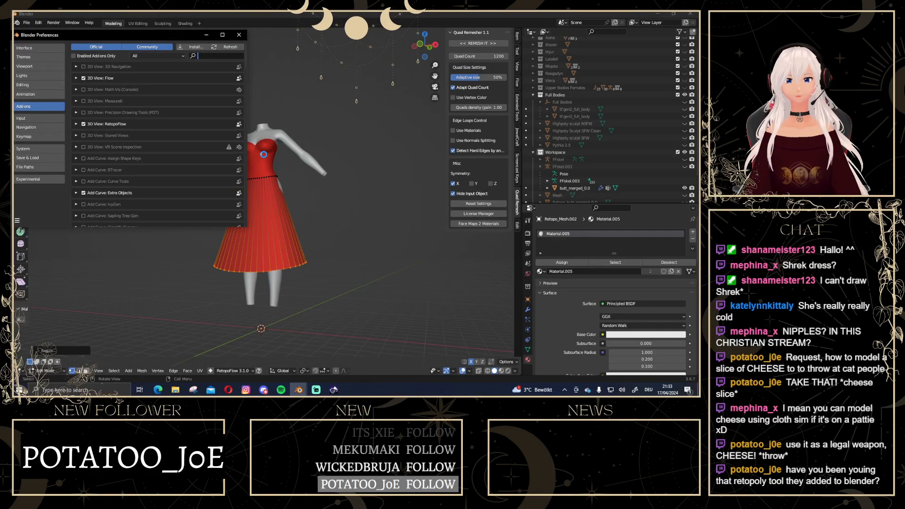
type("loop")
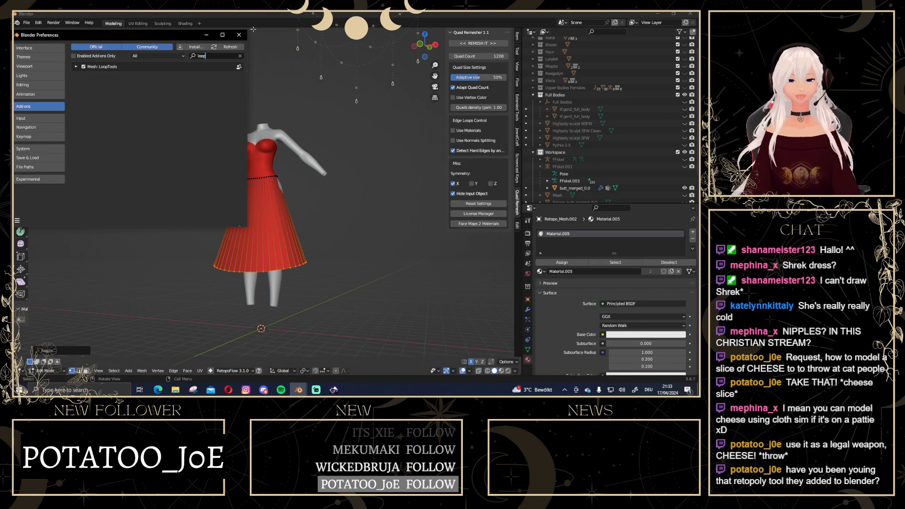
left_click(239, 34)
Shape the skirt's lower edge loop into a circle with LoopTools Circle
scroll(363, 193, "up", 2)
mouse_move(363, 193)
middle_mouse_down()
mouse_move(242, 193)
mouse_move(367, 199)
middle_mouse_up()
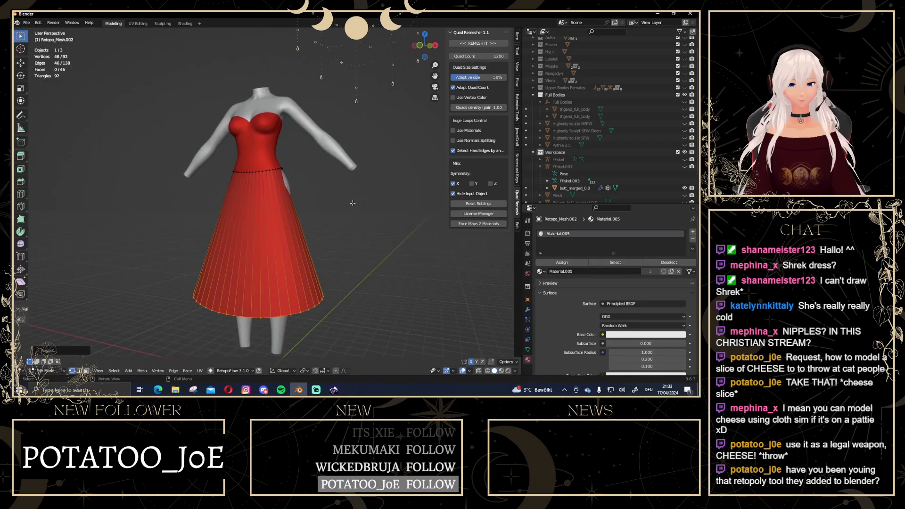
right_click(352, 202)
mouse_move(359, 189)
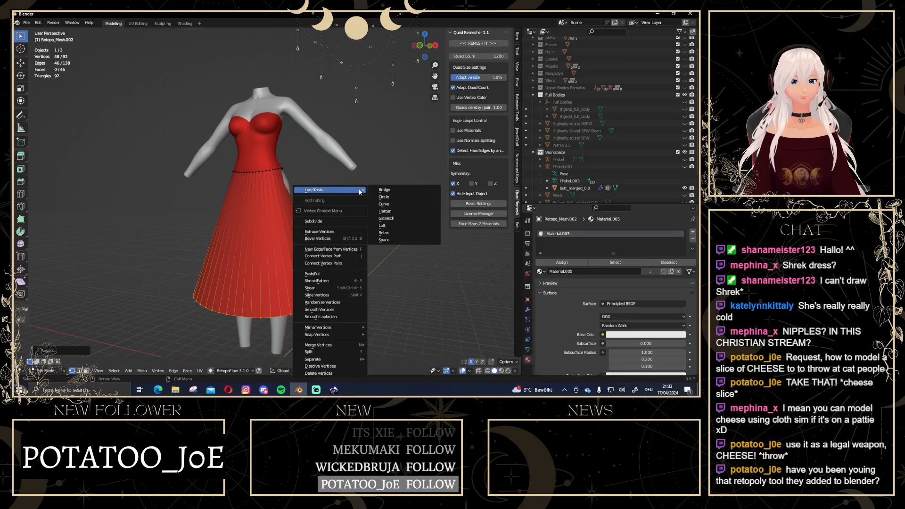
left_click(392, 195)
Rotate the skirt's lower loop level in the side view and move it backward to center it around the legs
middle_click_drag(387, 276, 302, 235)
scroll(359, 144, "down", 3)
left_click(417, 45)
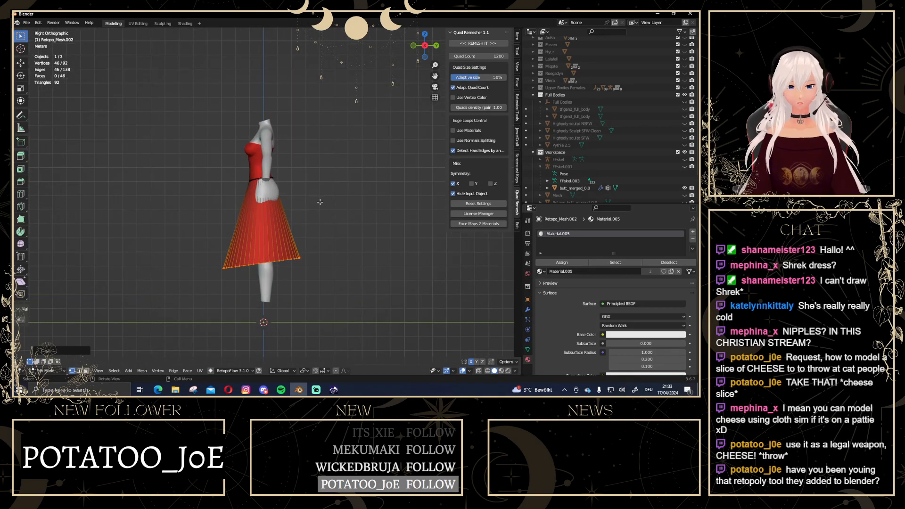
key("r")
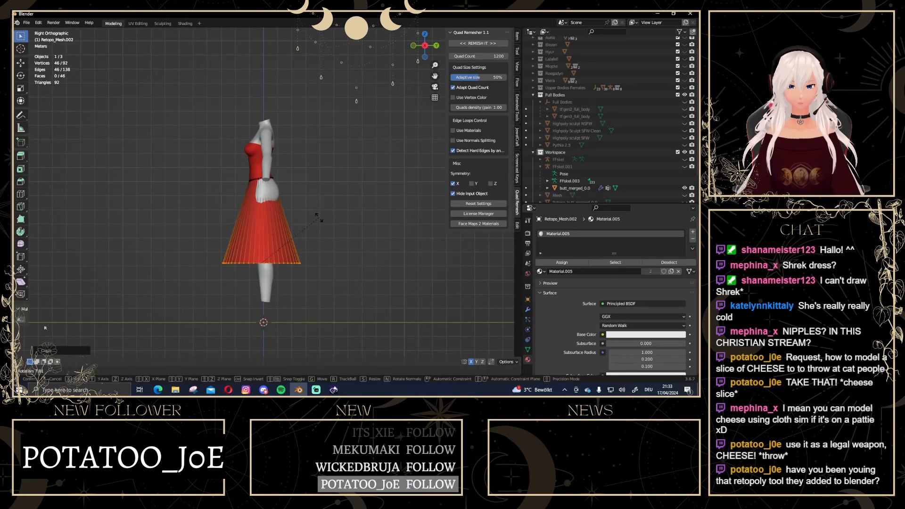
left_click(319, 218)
key("g")
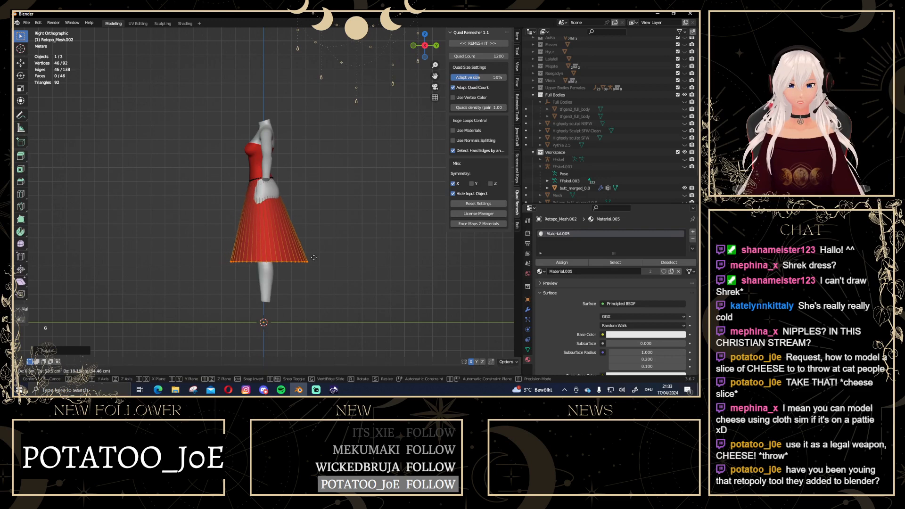
left_click(306, 256)
middle_click_drag(307, 256, 311, 245)
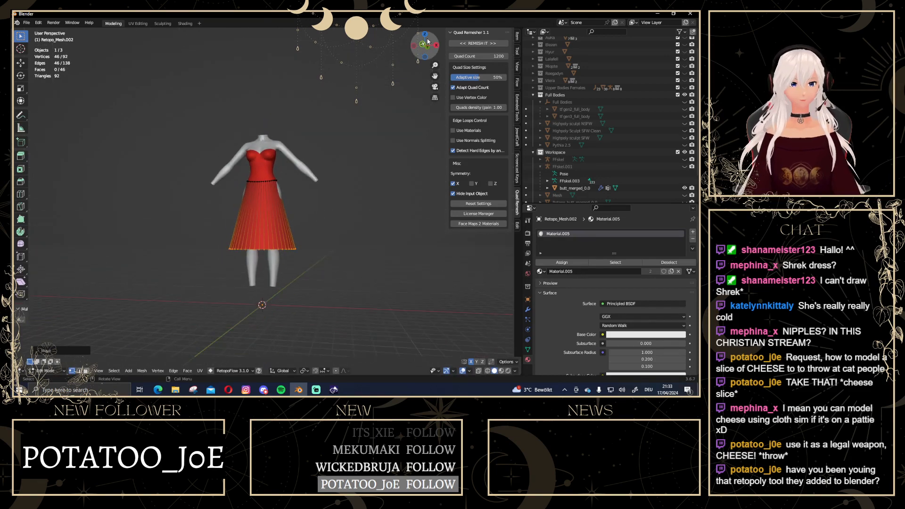
left_click(425, 44)
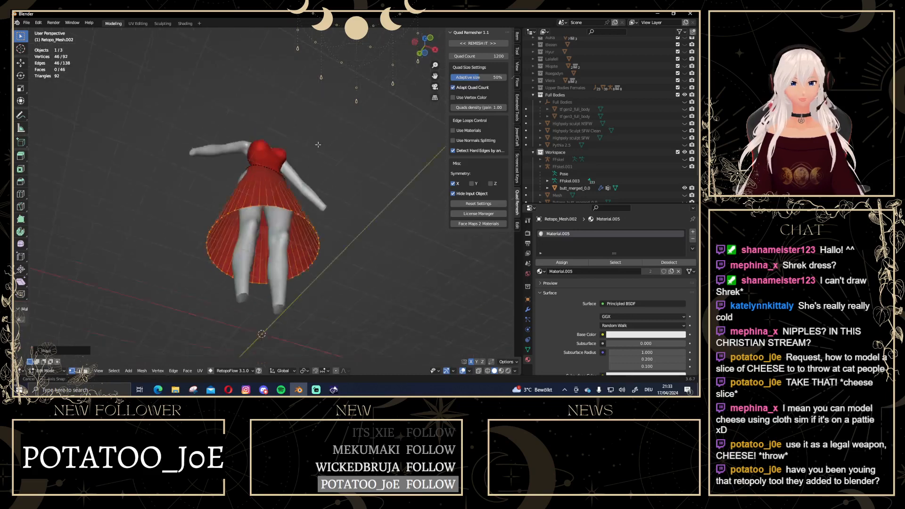
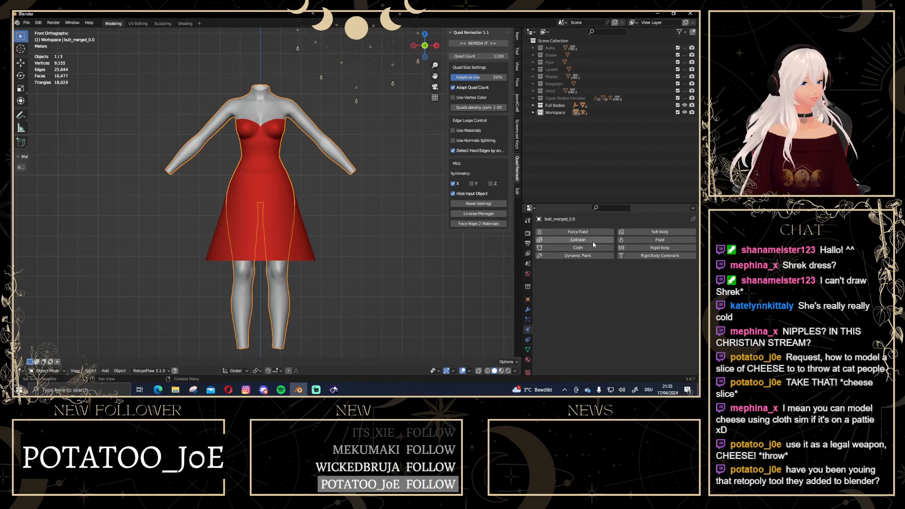
Add Collision physics to the butt_merged_0.0 body and deselect it
left_click(579, 241)
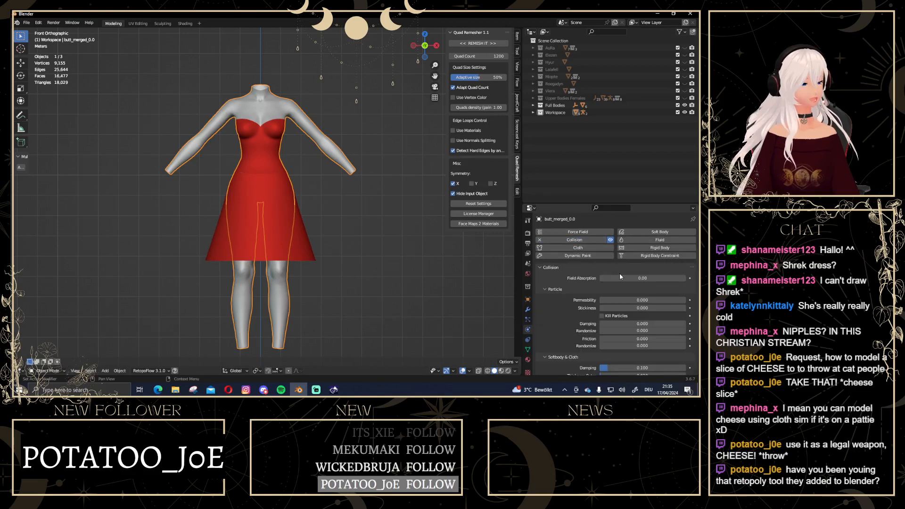
scroll(649, 283, "down", 3)
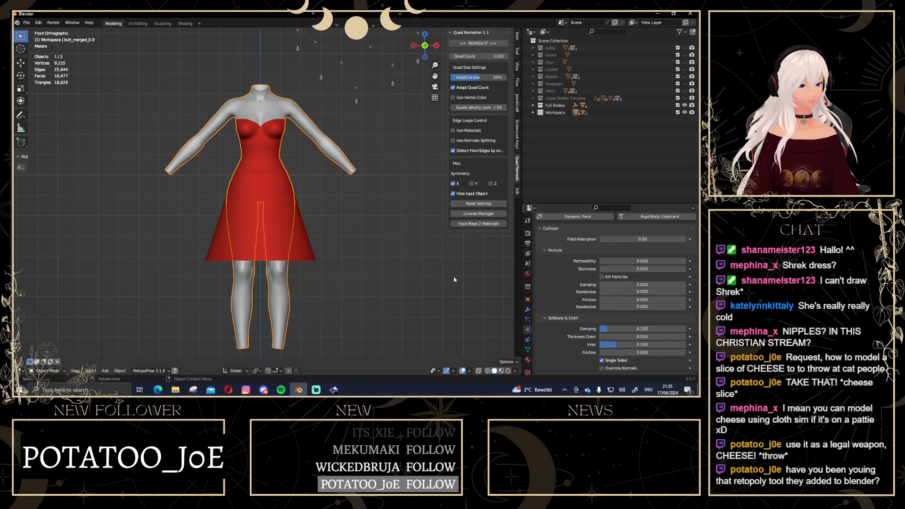
scroll(327, 289, "down", 3)
left_click(330, 289)
scroll(288, 291, "down", 2)
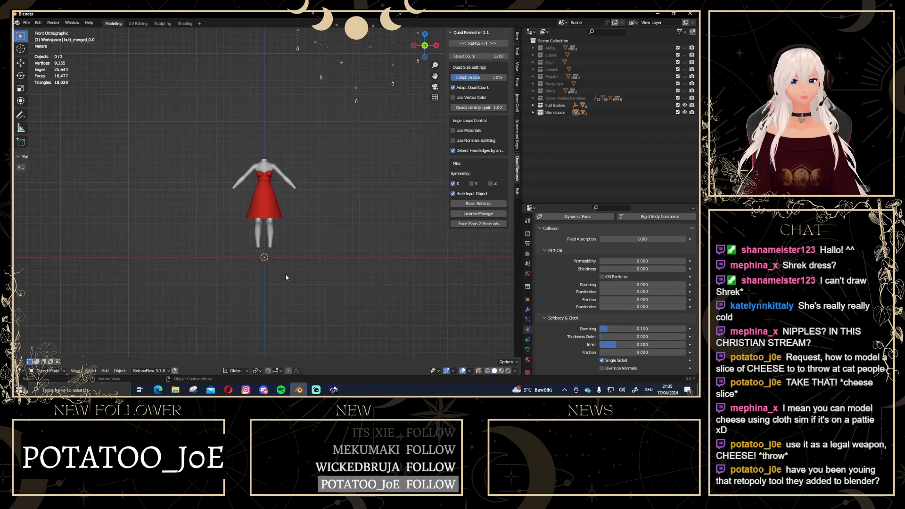
Expand the Full Bodies collection in the outliner, and add Cloth physics to the Retopo_Mesh.002 skirt
left_click(533, 105)
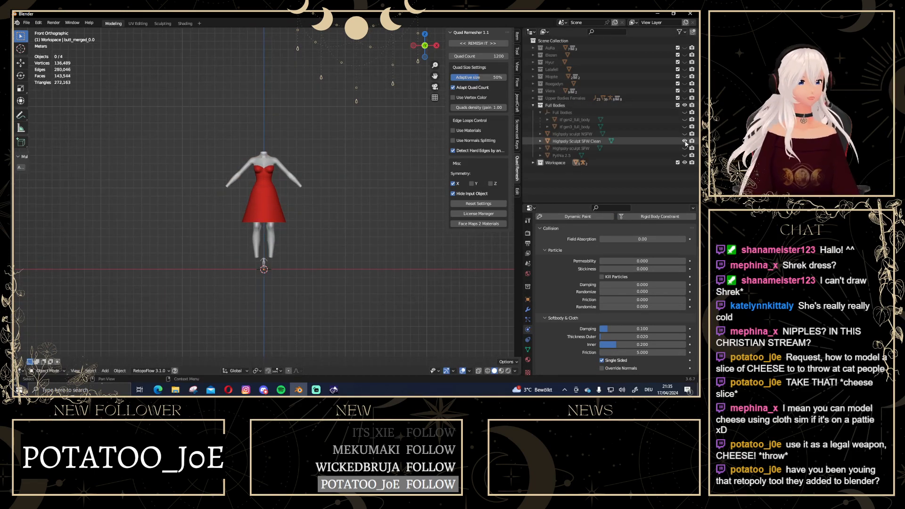
scroll(300, 213, "up", 5)
left_click(278, 203)
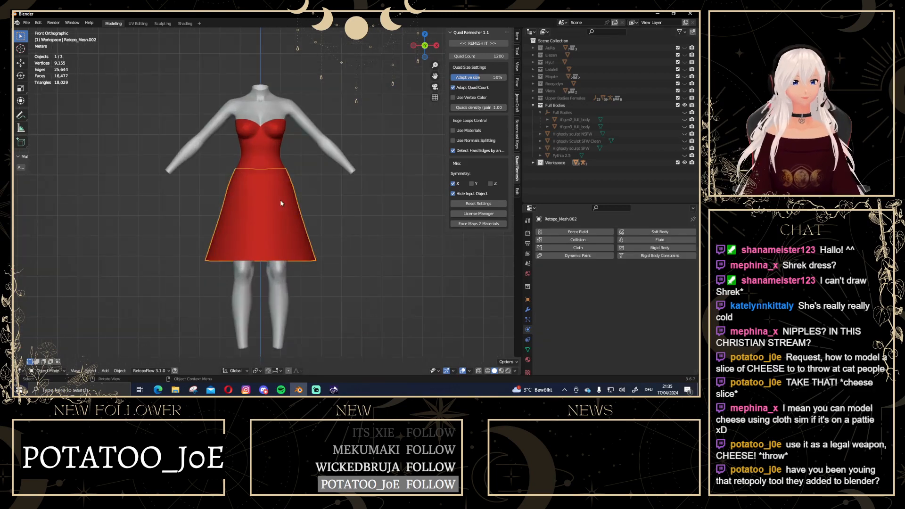
scroll(342, 181, "up", 2)
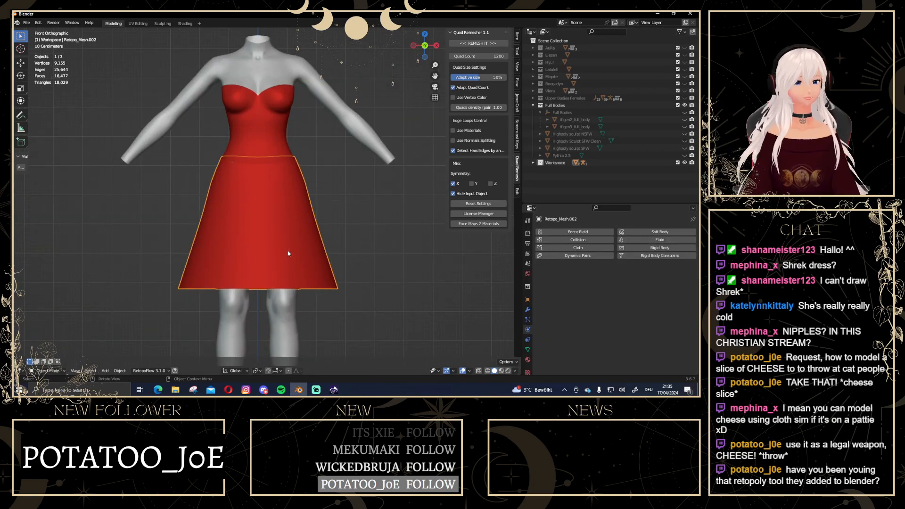
left_click(592, 249)
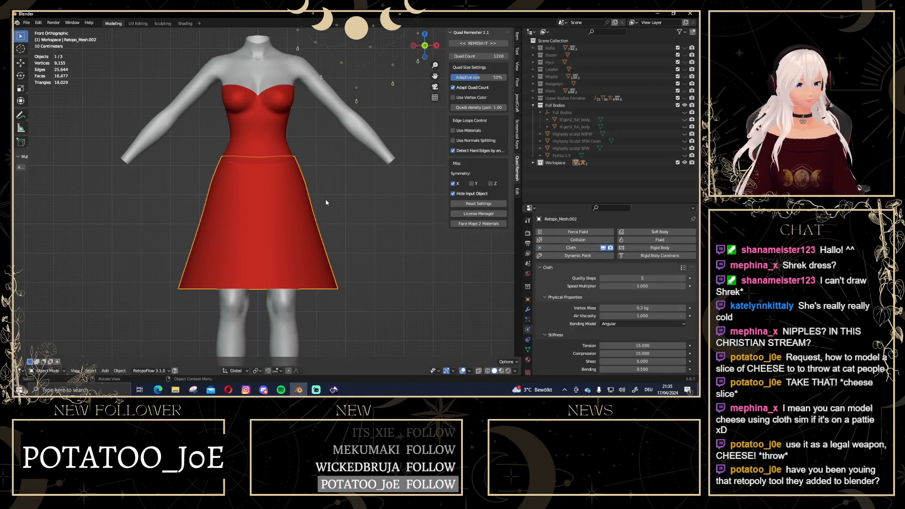
scroll(369, 182, "down", 2)
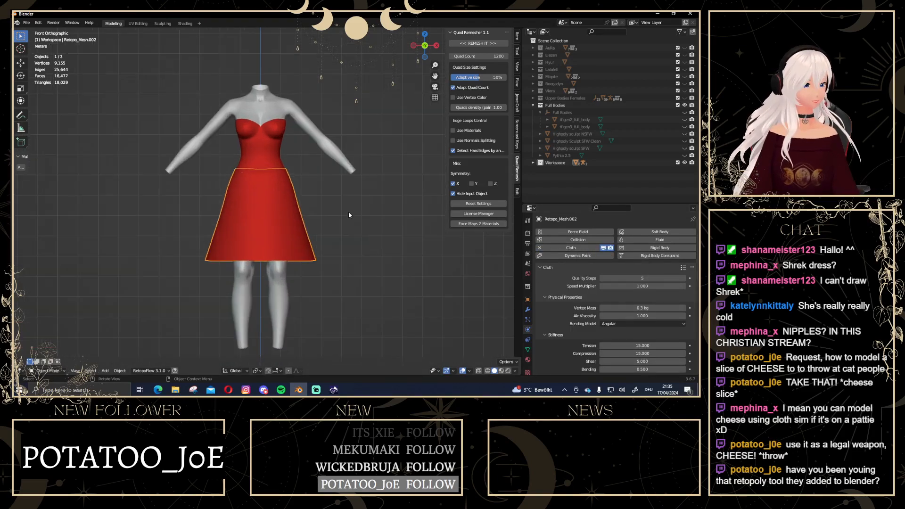
Deselect the skirt, play and stop the cloth simulation, and inspect how the skirt drapes from an angle and the front
left_click(339, 194)
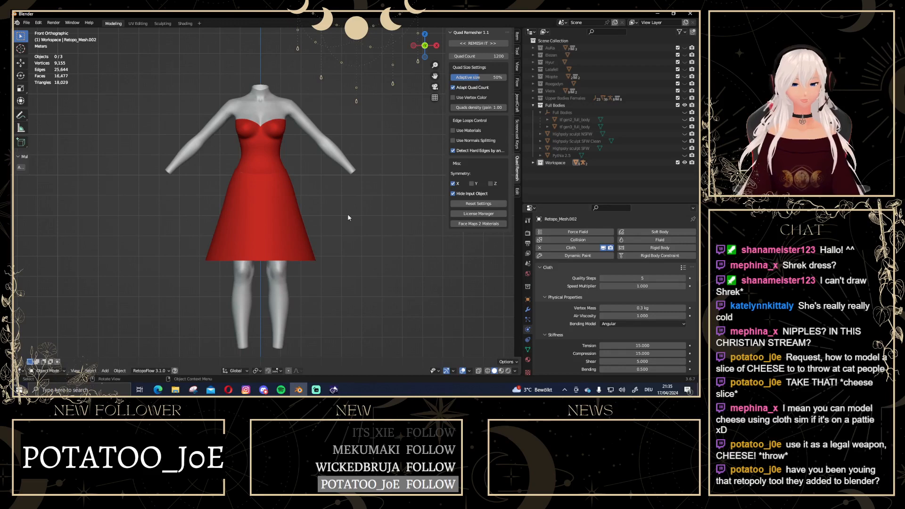
key("space")
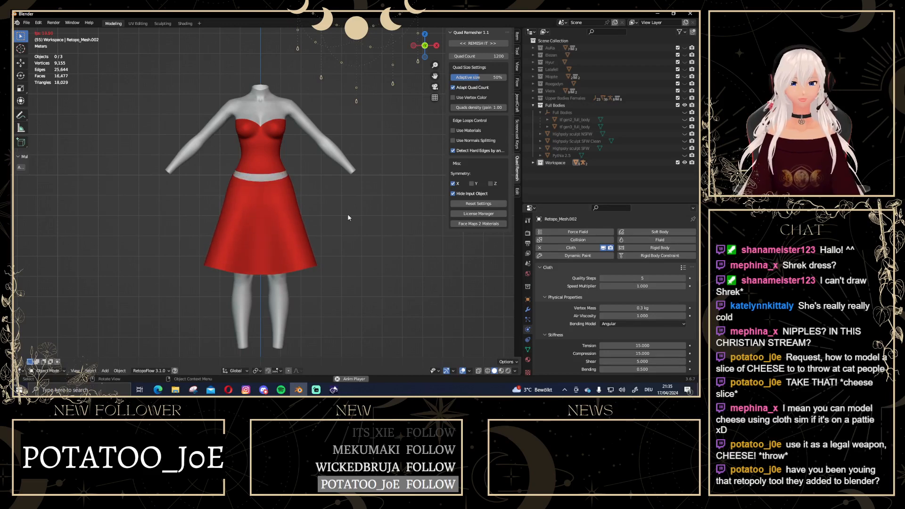
key("space")
middle_click_drag(347, 213, 309, 204)
scroll(309, 204, "down", 3)
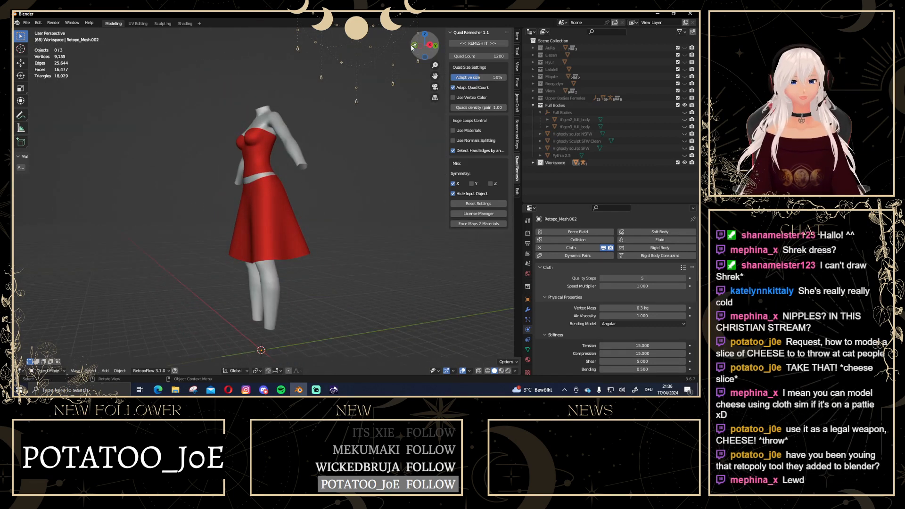
left_click(414, 46)
Add a General Layout workspace and return its timeline to frame 1
left_click(199, 23)
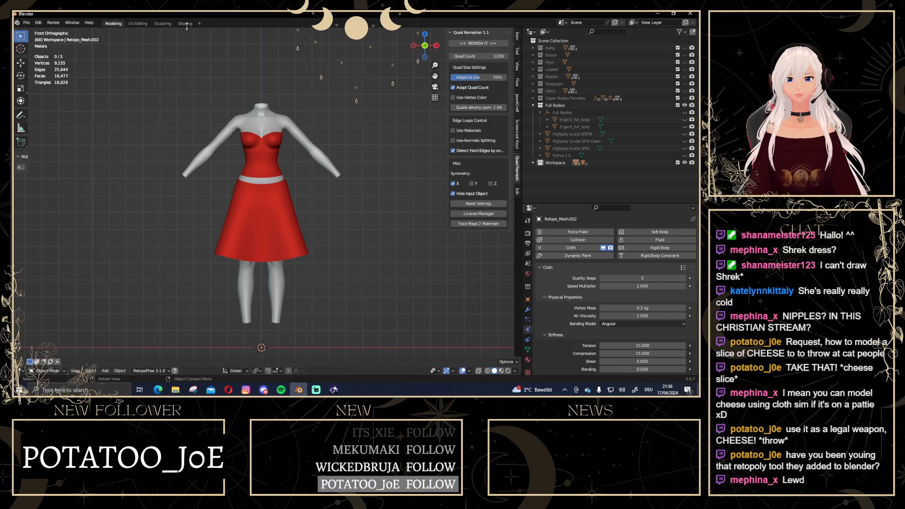
left_click(199, 24)
mouse_move(201, 37)
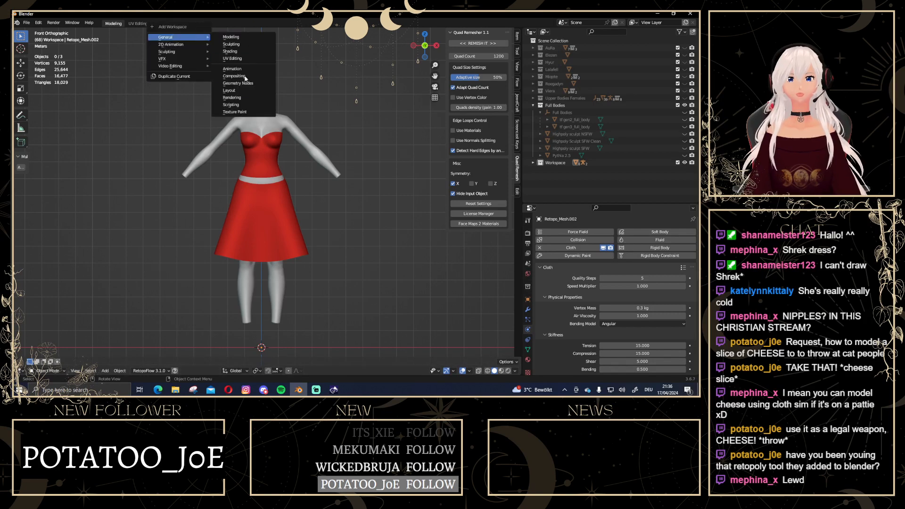
left_click(245, 91)
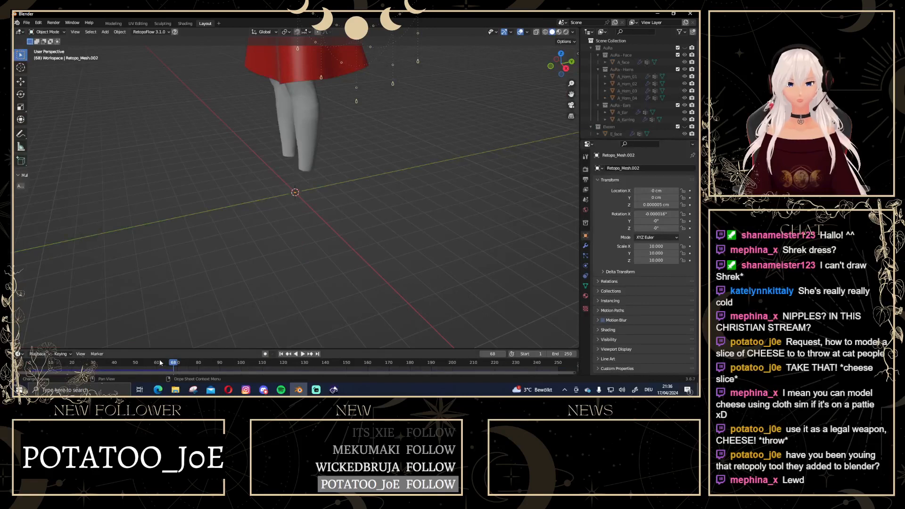
left_click(281, 353)
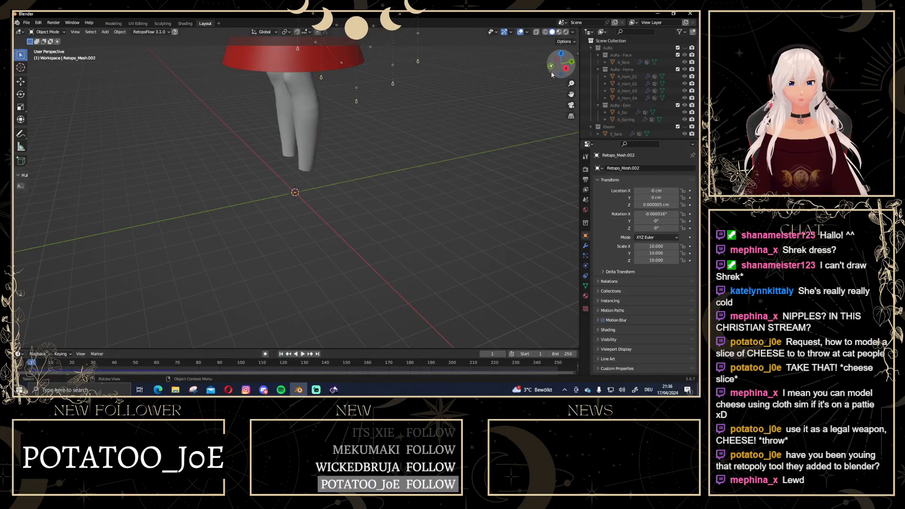
Set the vertex mass of the Retopo_Mesh.002 skirt's cloth simulation to 11.2 kg
left_click(551, 67)
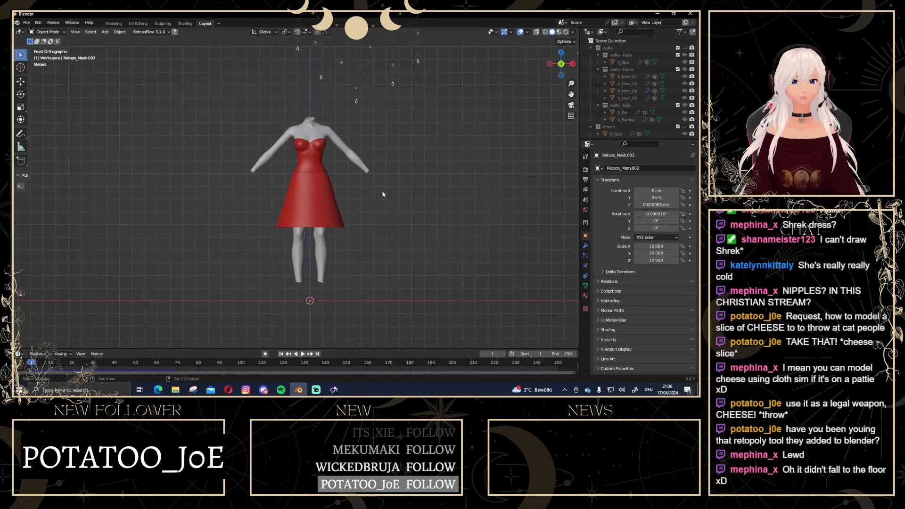
middle_click_drag(371, 176, 297, 143, "shift")
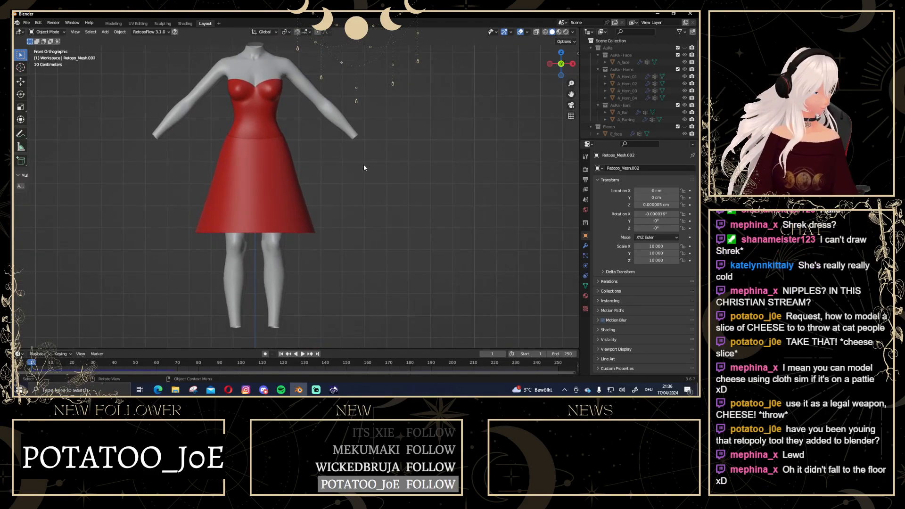
scroll(247, 142, "up", 1)
middle_click_drag(262, 147, 274, 138)
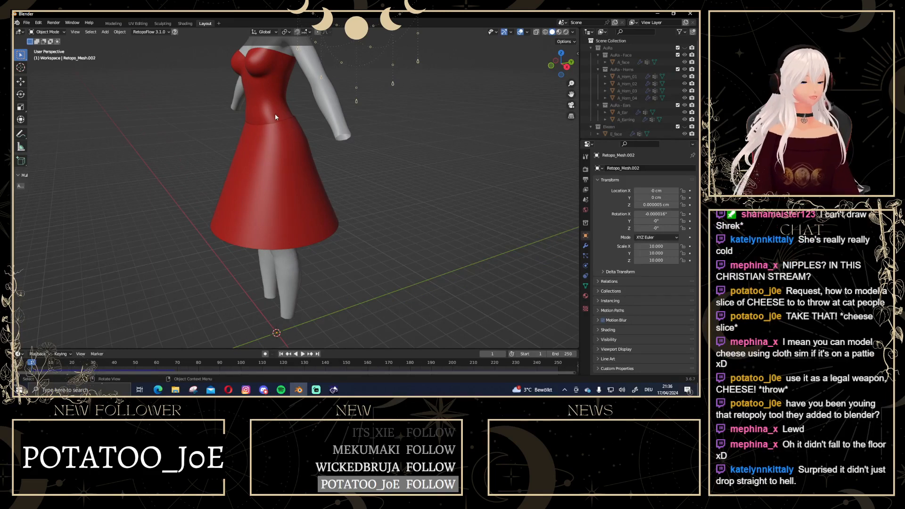
middle_click_drag(278, 114, 412, 113)
left_click(561, 66)
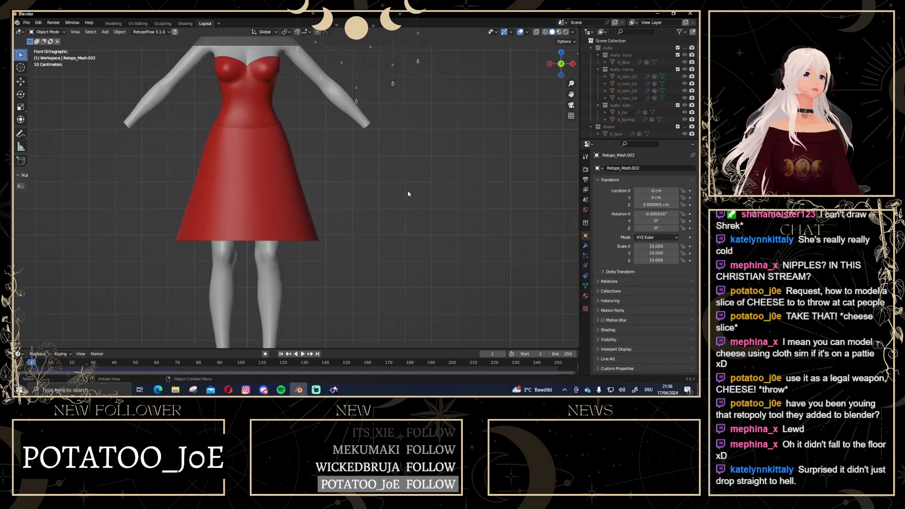
left_click(293, 193)
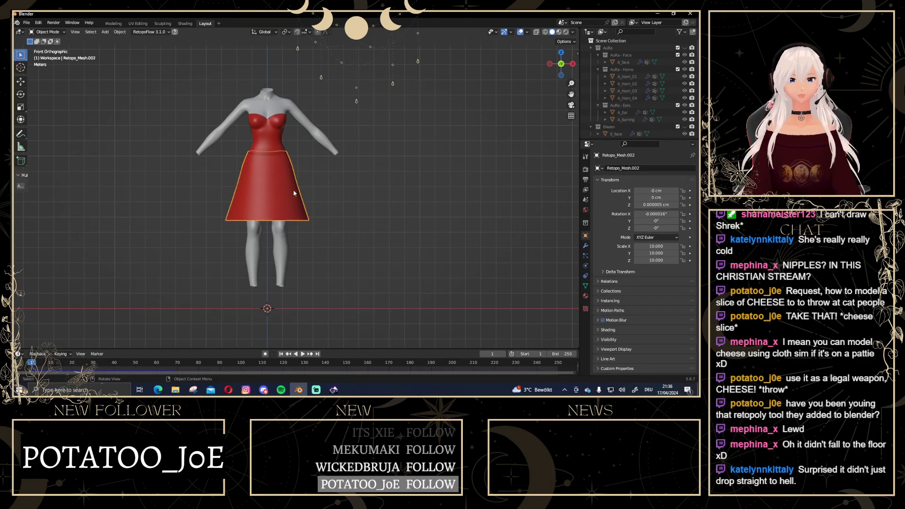
left_click(585, 246)
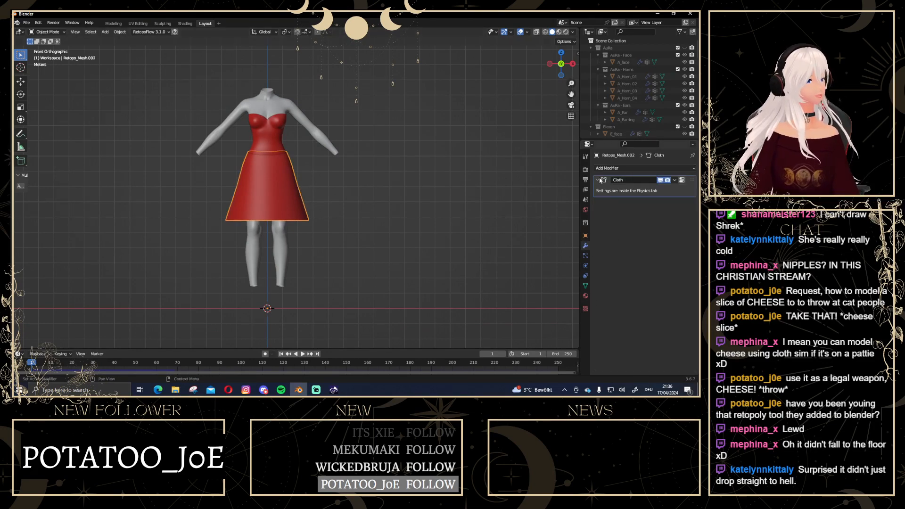
left_click(585, 265)
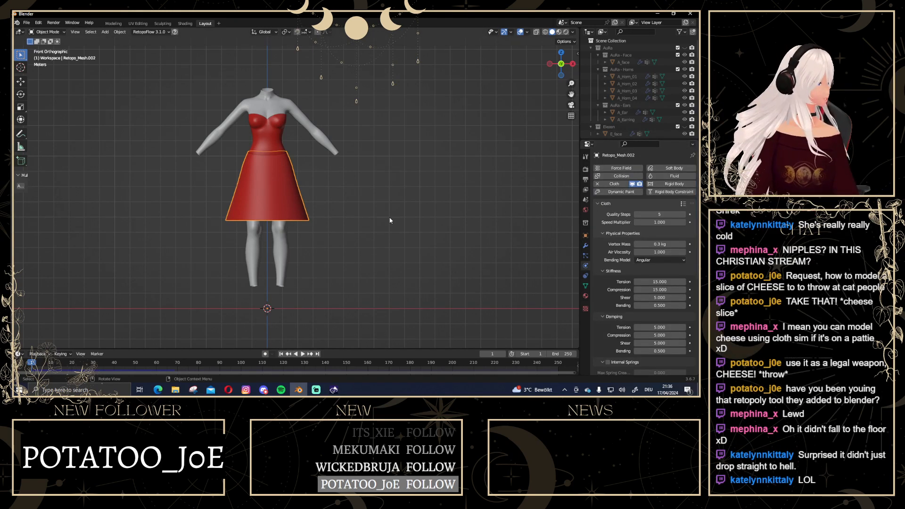
scroll(390, 220, "up", 1)
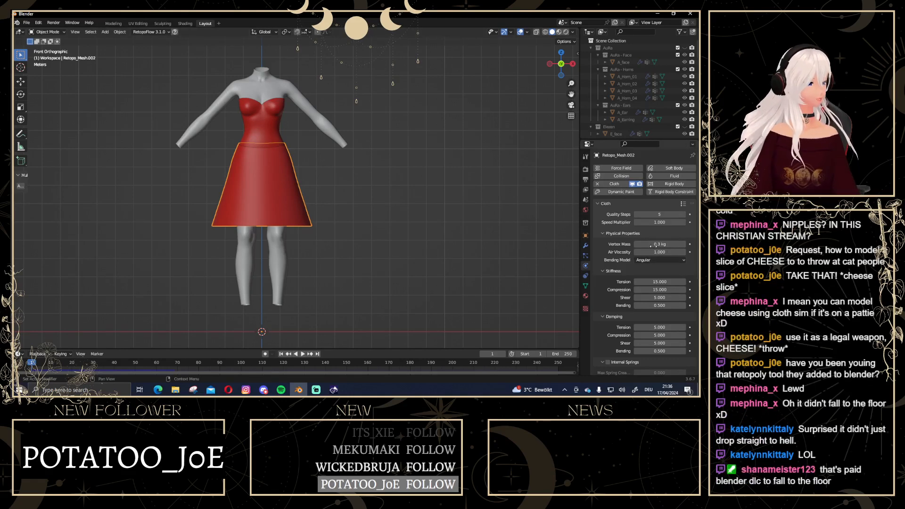
left_click_drag(659, 244, 686, 244)
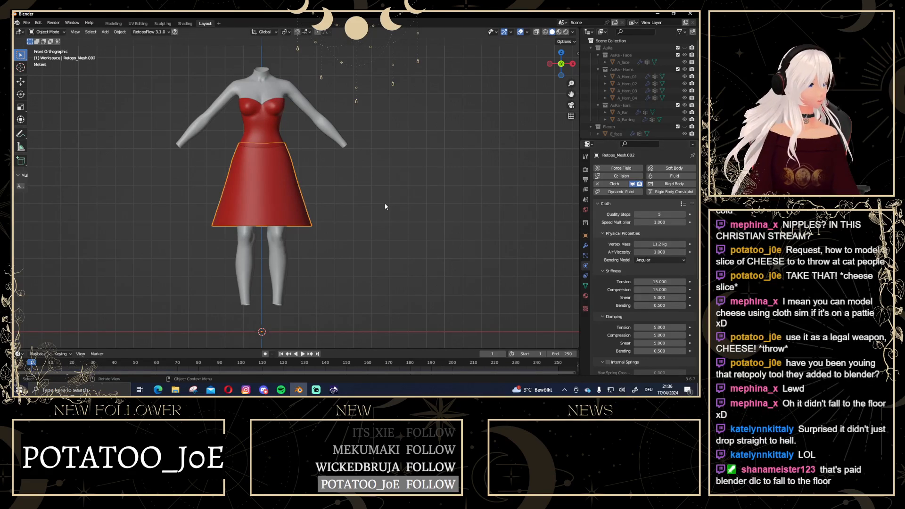
Deselect the skirt, play and stop the cloth simulation to check the heavier skirt, and return the timeline to frame 1
left_click(288, 291)
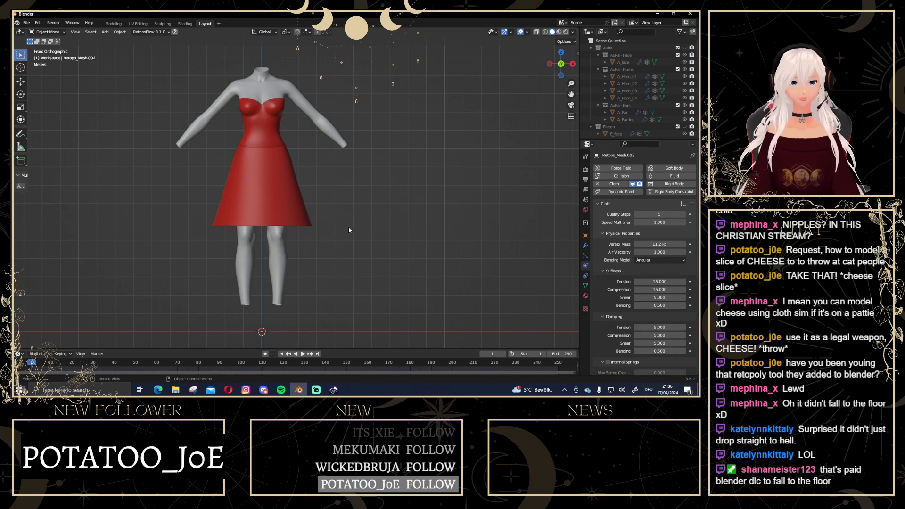
key("space")
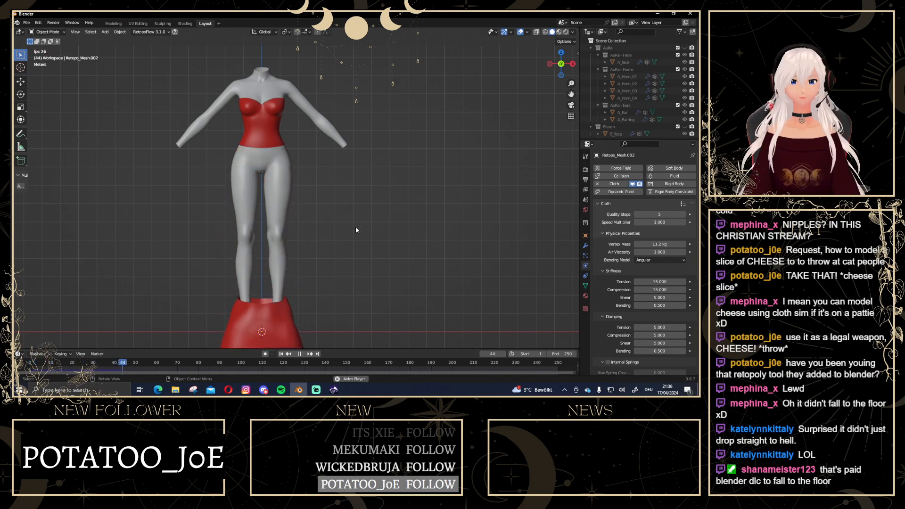
key("space")
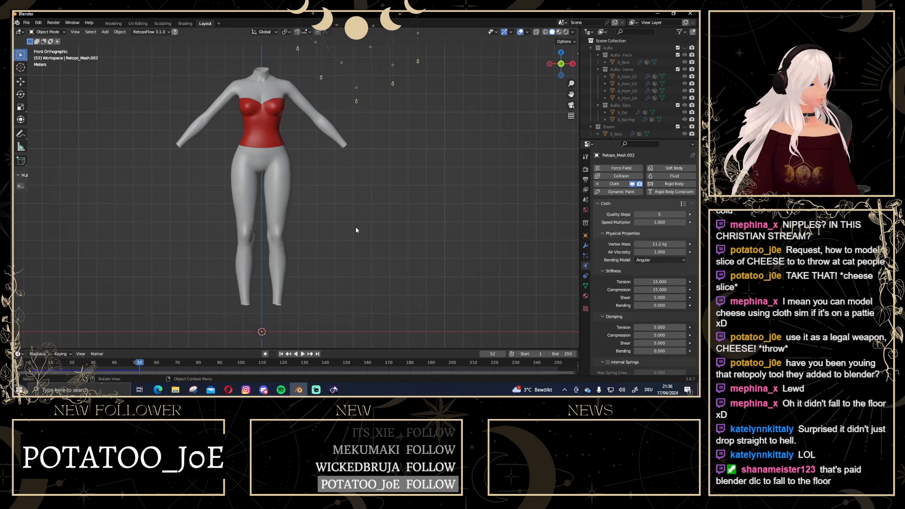
left_click(281, 354)
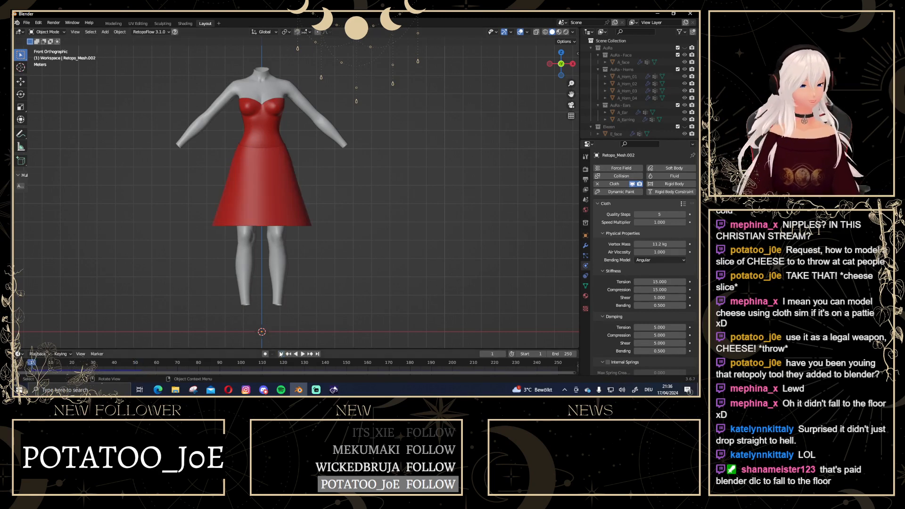
Apply the Cotton preset to the skirt's cloth settings
left_click(683, 204)
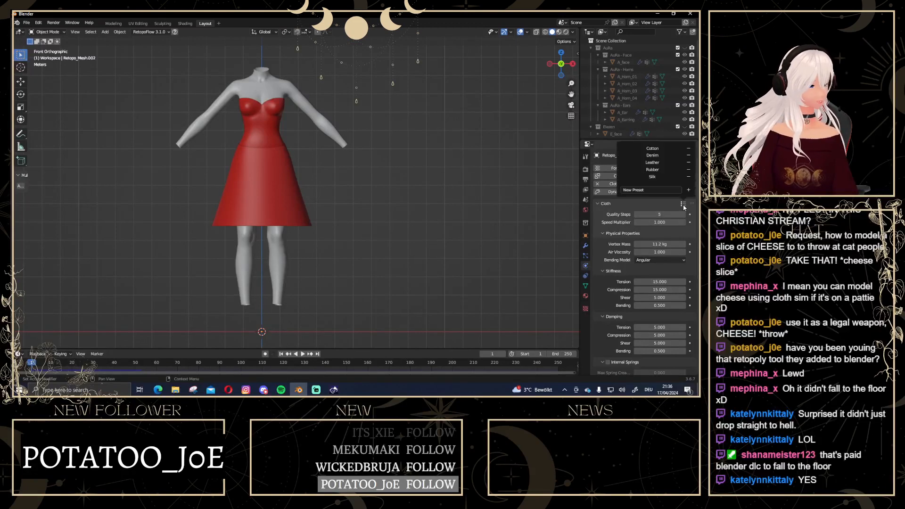
left_click(652, 148)
scroll(413, 276, "down", 1)
scroll(414, 278, "down", 1)
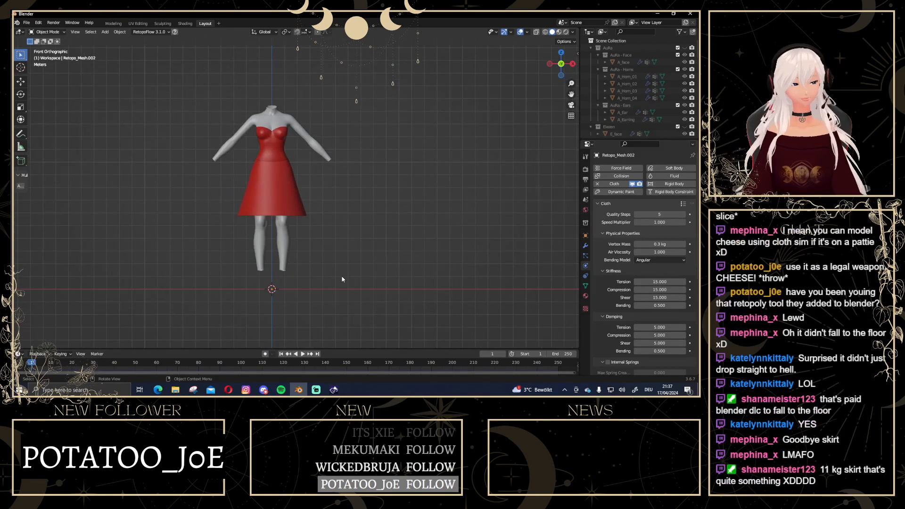
scroll(342, 280, "up", 3)
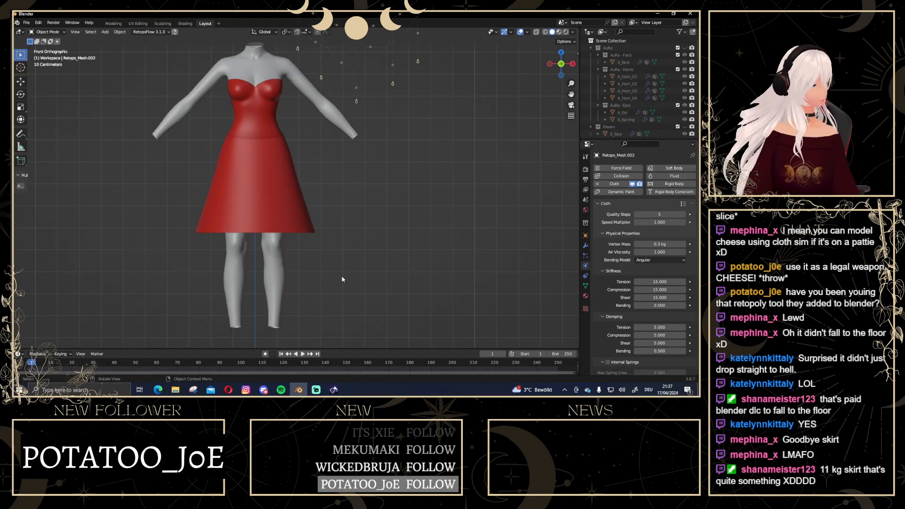
scroll(356, 205, "down", 3)
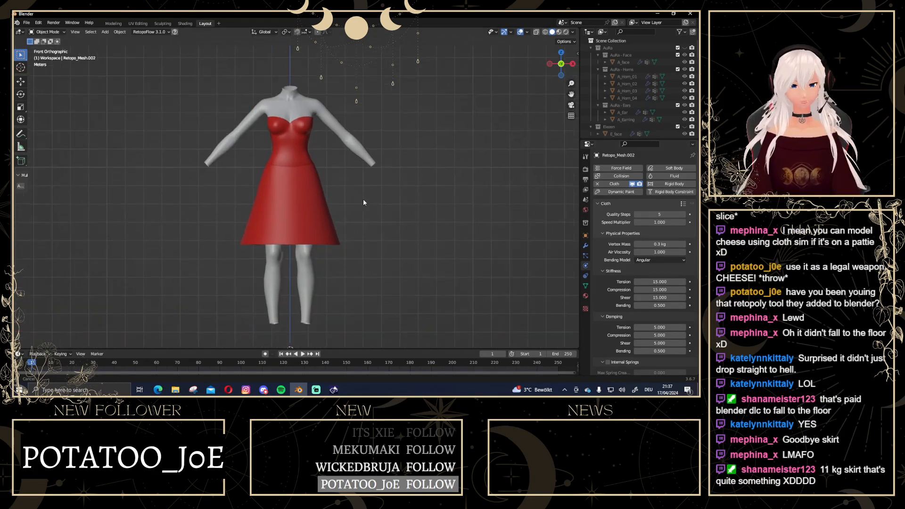
Enter Edit Mode on the skirt and select the edge loop around its waist opening
scroll(319, 190, "up", 1)
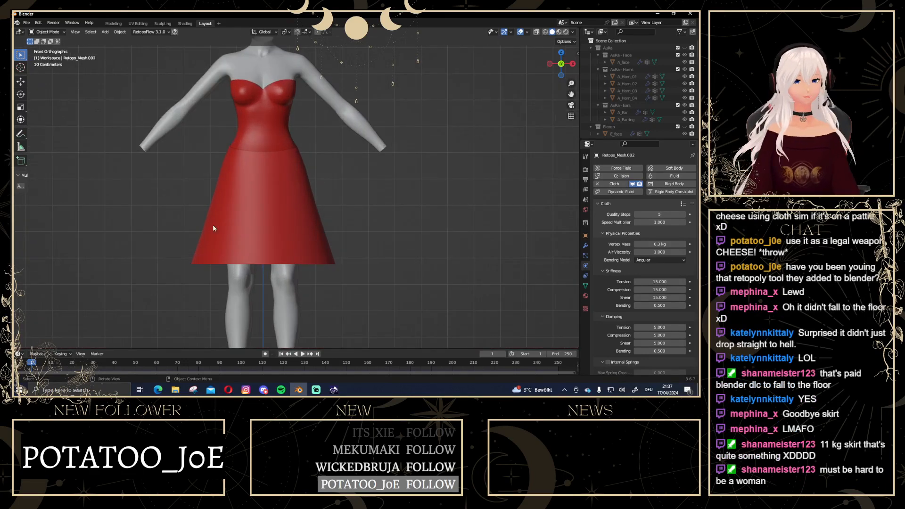
middle_click_drag(334, 164, 332, 340)
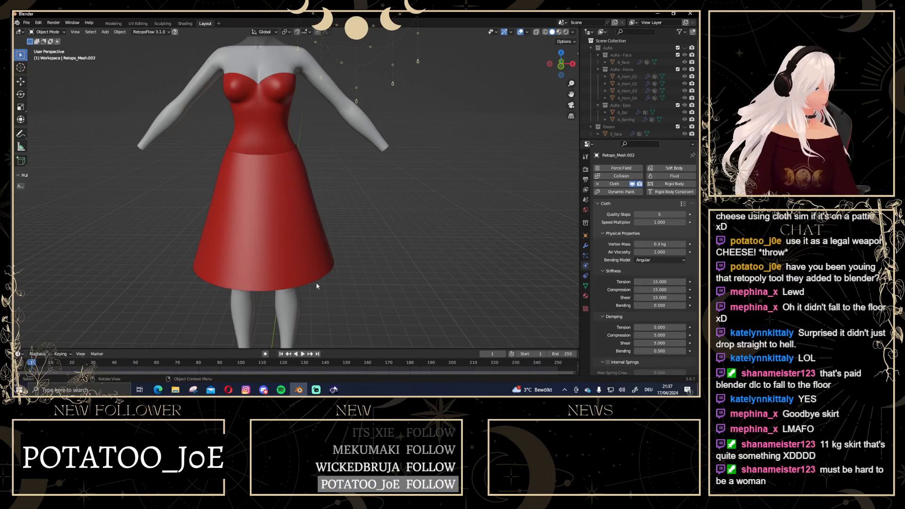
left_click(279, 189)
scroll(279, 189, "up", 2)
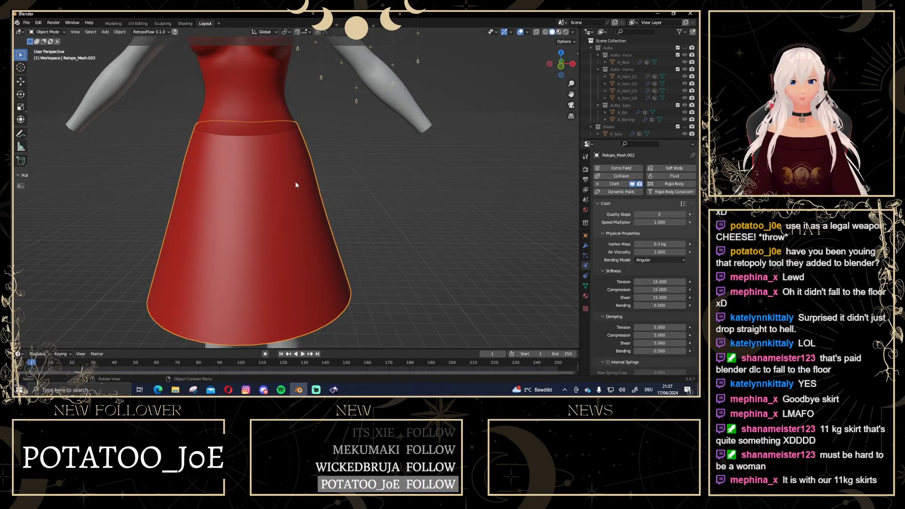
key("Tab")
middle_click_drag(297, 181, 313, 240, "shift")
scroll(317, 197, "up", 2)
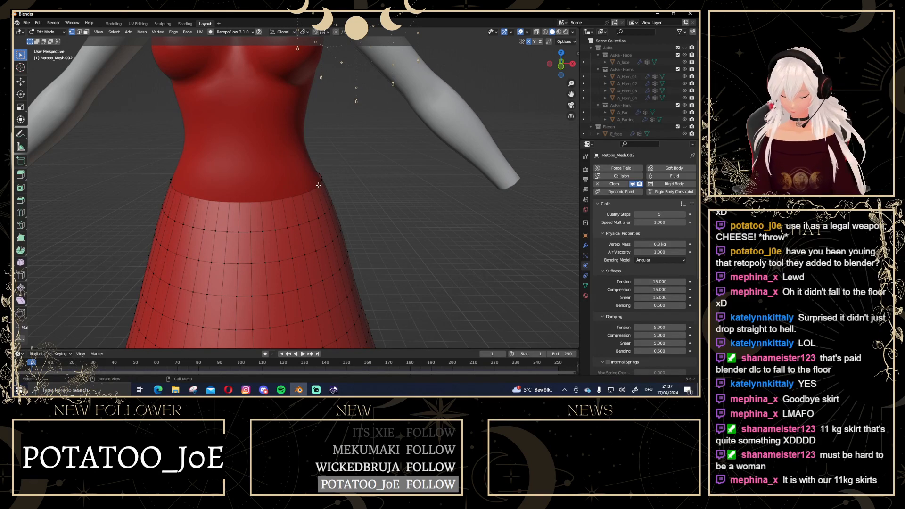
left_click(320, 182, "alt")
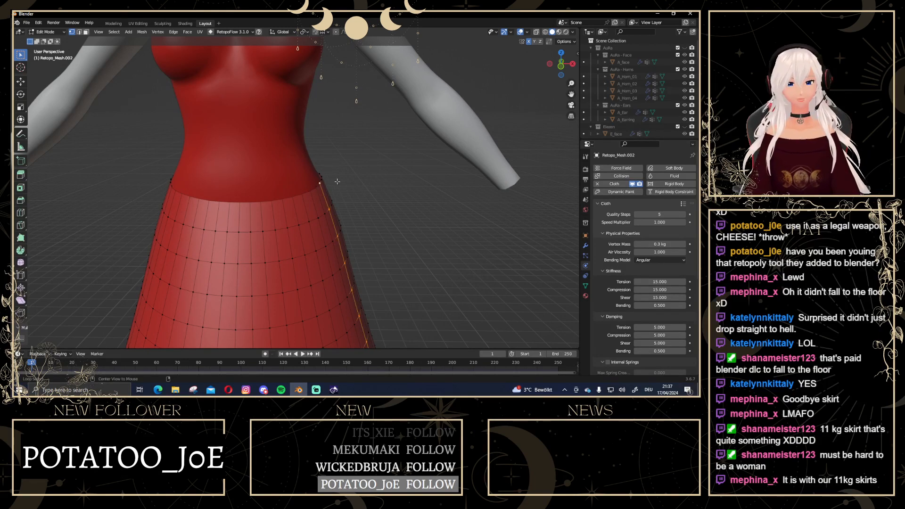
left_click(319, 186, "alt")
middle_click_drag(318, 186, 339, 193)
scroll(233, 175, "down", 2)
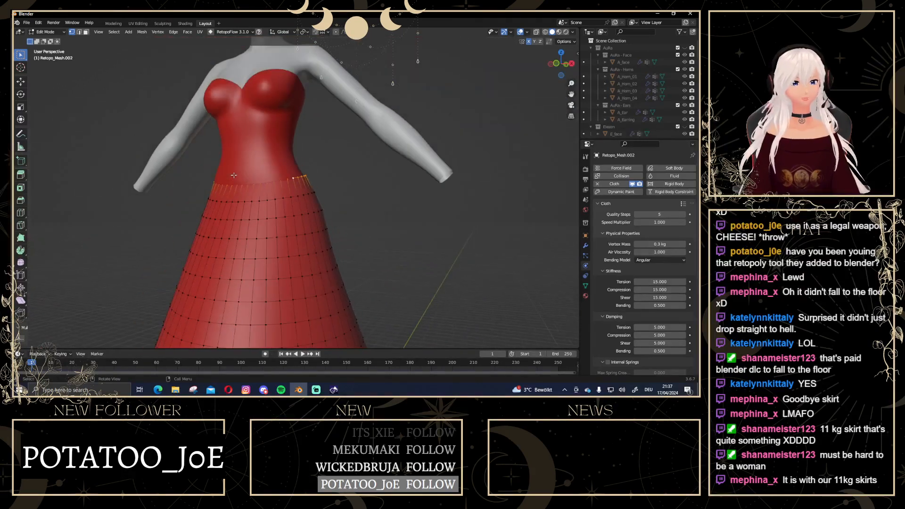
Create a vertex group from the selected waist loop with weight 1.000 and name it "pinned"
left_click(585, 286)
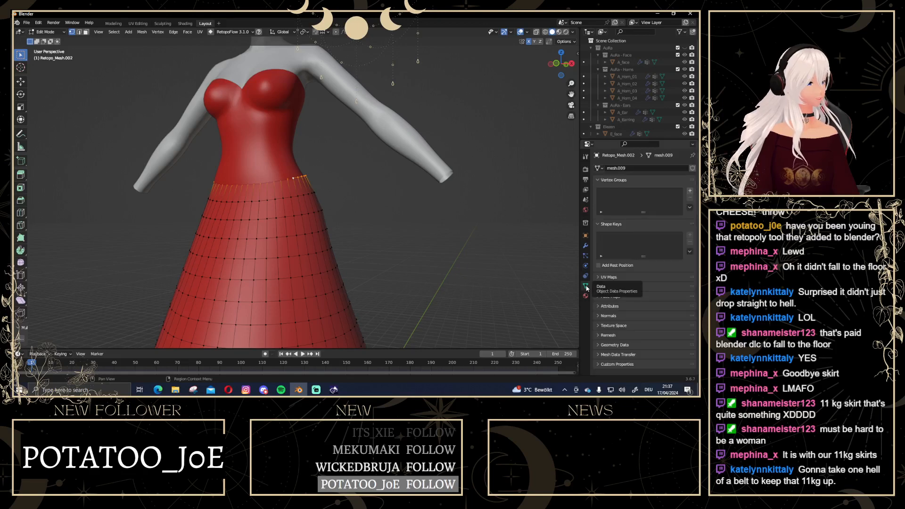
left_click(690, 192)
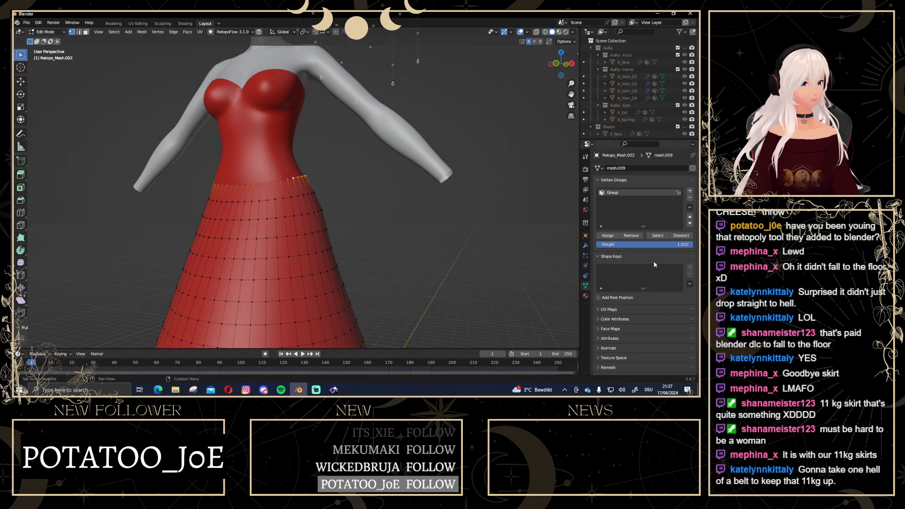
left_click(607, 235)
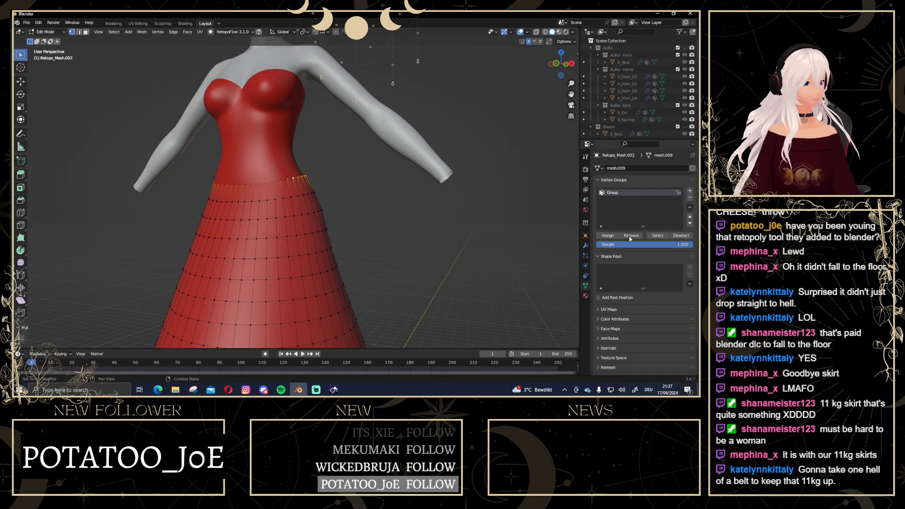
double_click(618, 193)
type("fix")
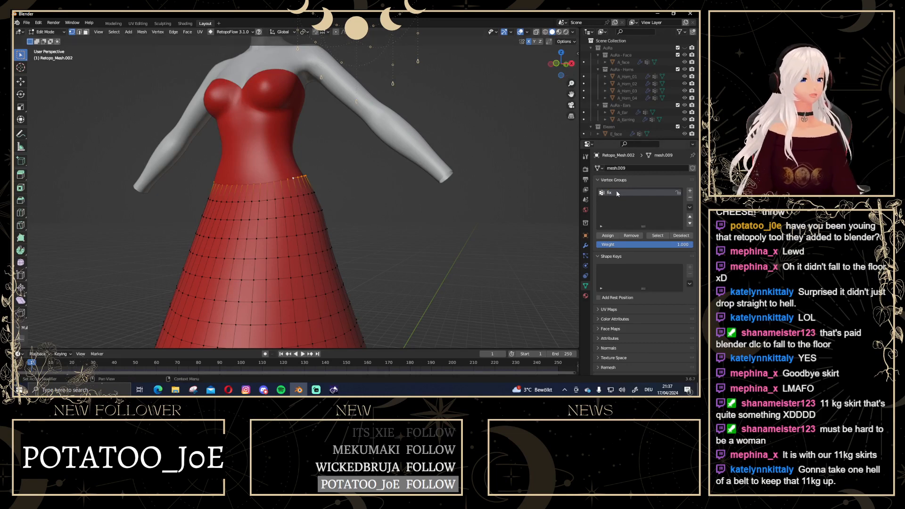
double_click(618, 191)
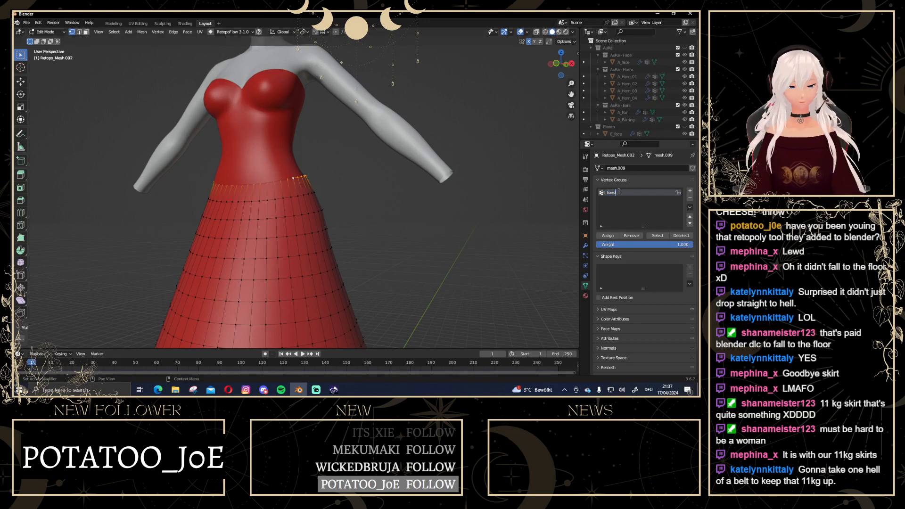
type("pin")
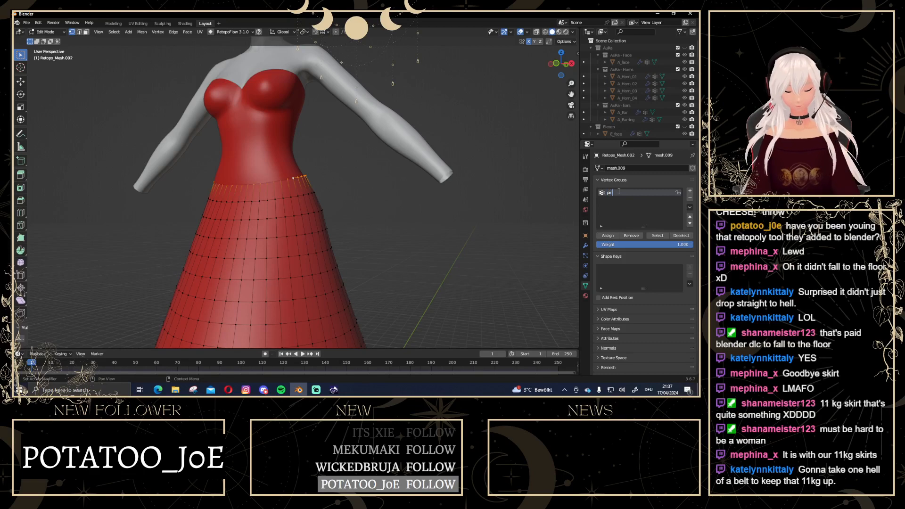
type("ned")
key("Return")
Leave Edit Mode on the skirt and keep it selected in the front view
scroll(527, 43, "down", 4)
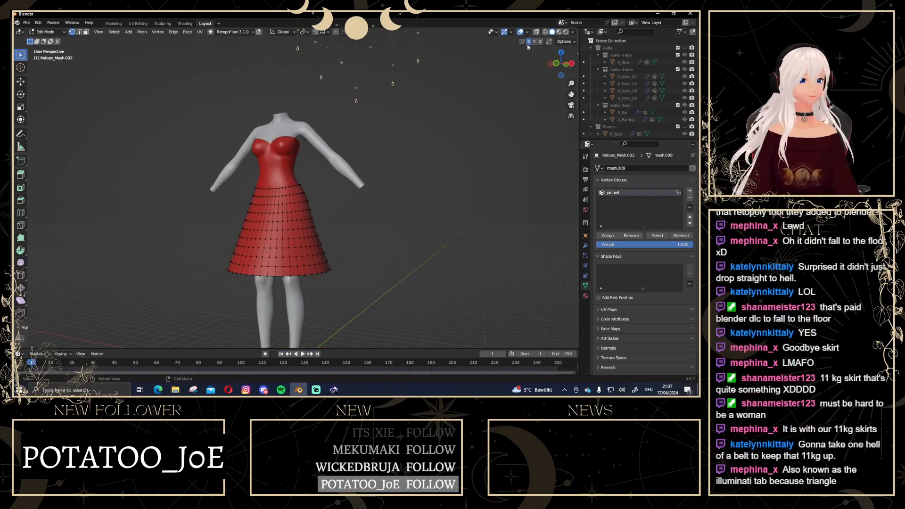
left_click(556, 63)
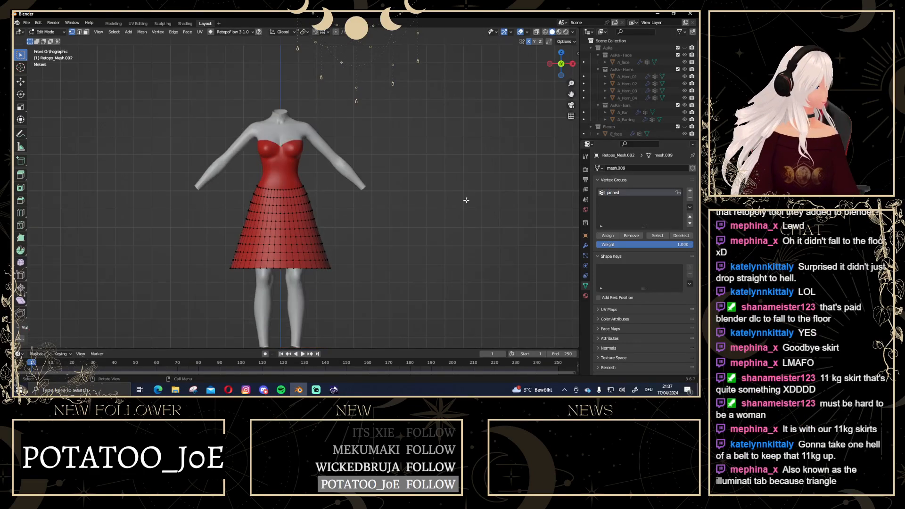
scroll(466, 201, "up", 2)
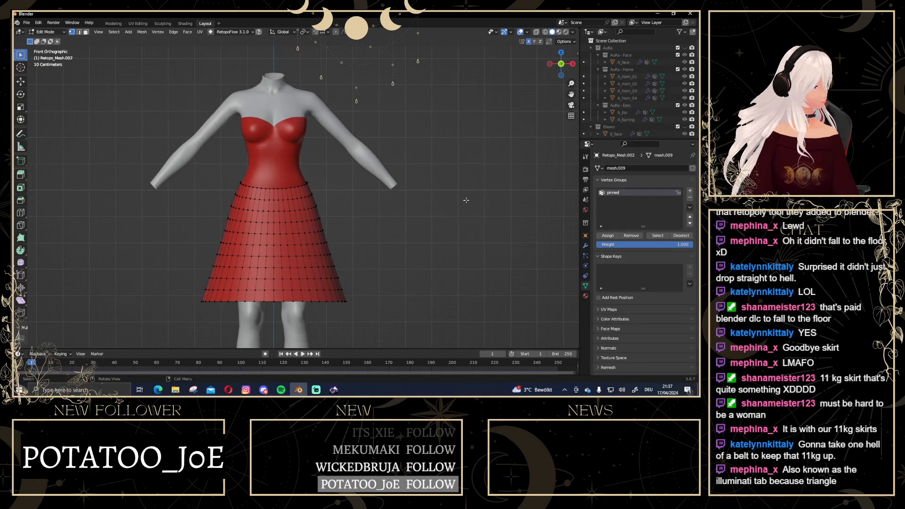
key("Tab")
left_click(260, 204)
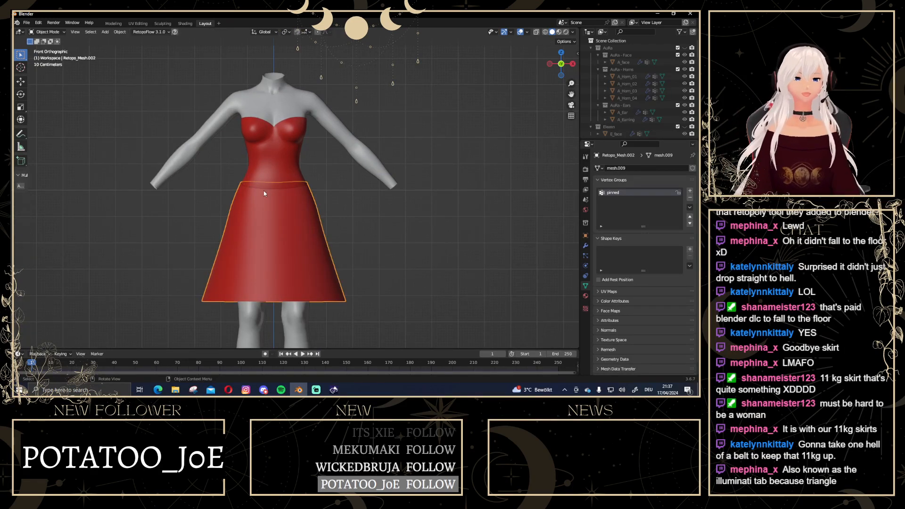
scroll(274, 224, "down", 3)
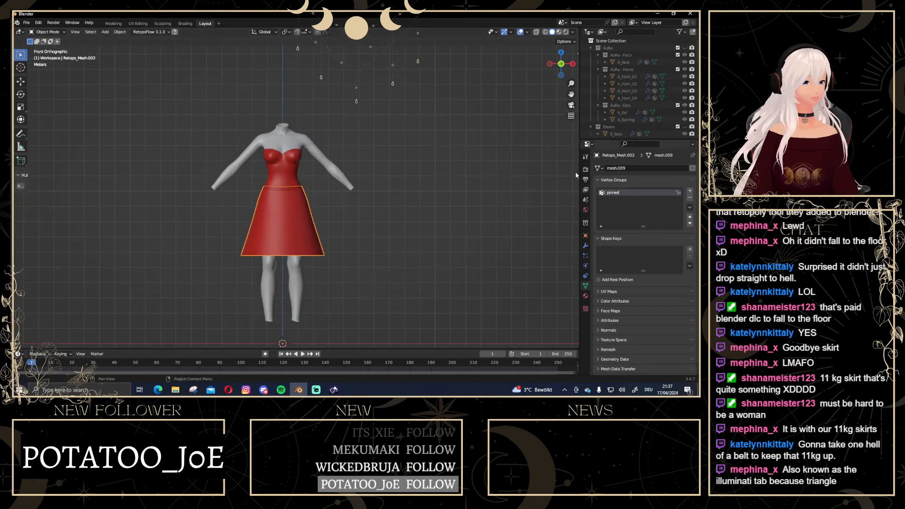
Assign the "pinned" vertex group as the Pin Group in the skirt's cloth shape settings
left_click(585, 266)
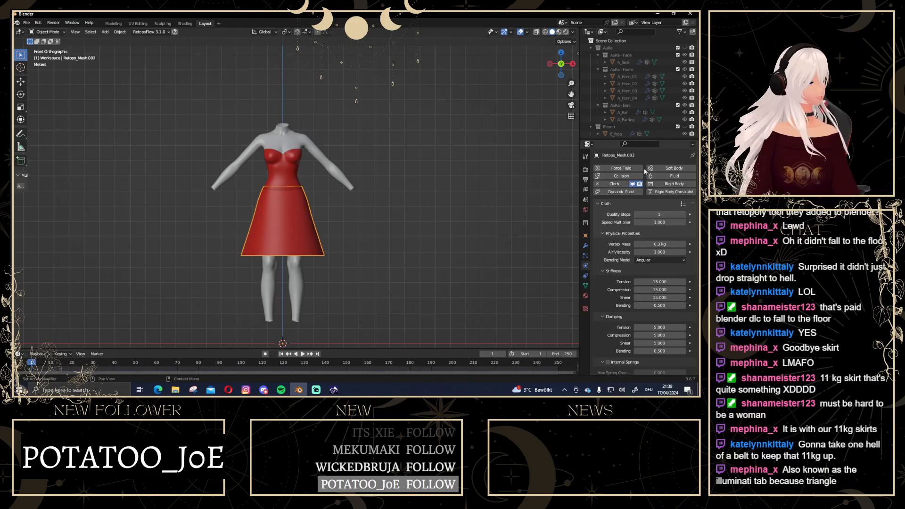
scroll(633, 278, "down", 8)
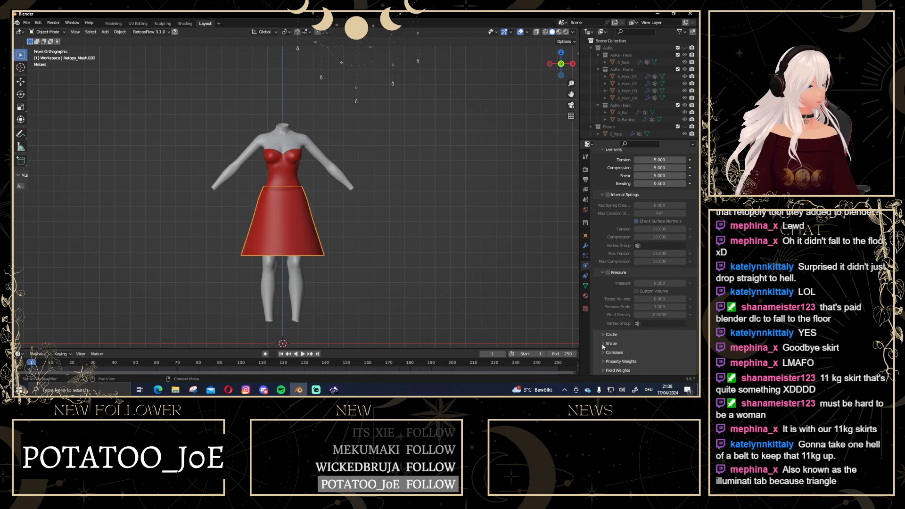
left_click(602, 343)
scroll(645, 299, "down", 3)
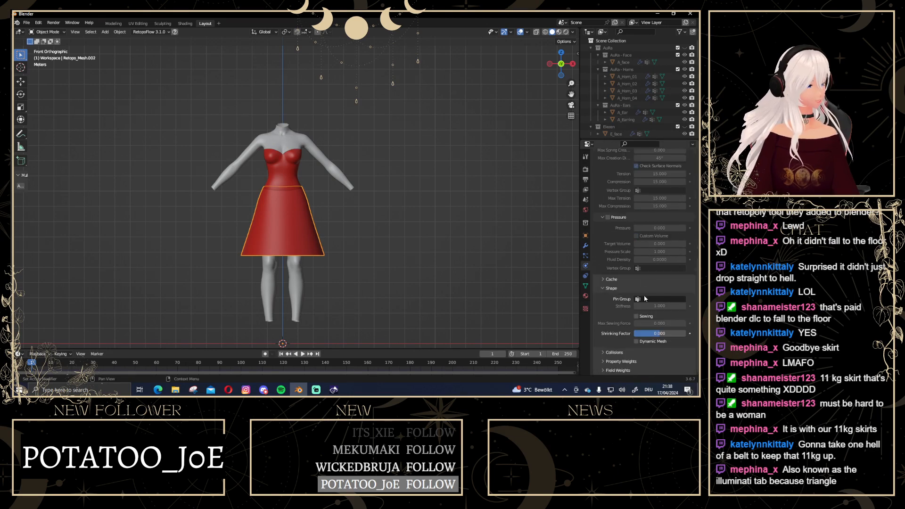
left_click(647, 300)
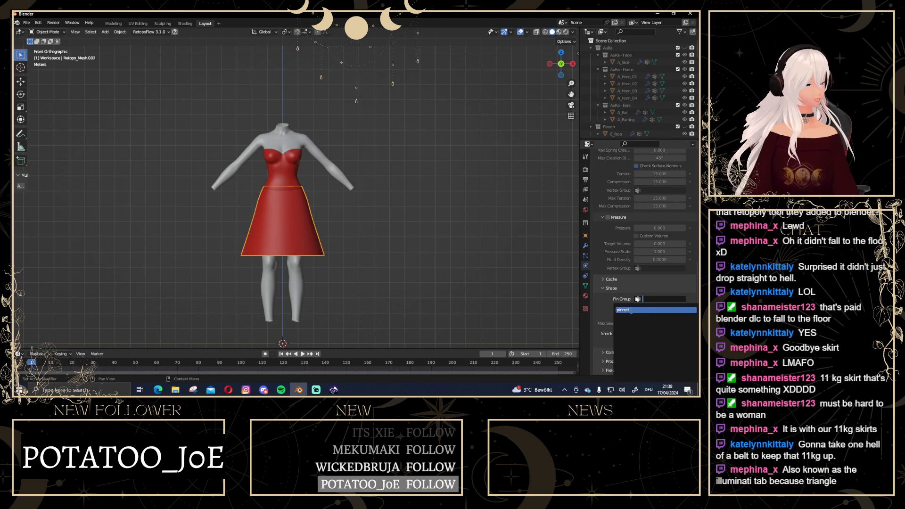
left_click(630, 310)
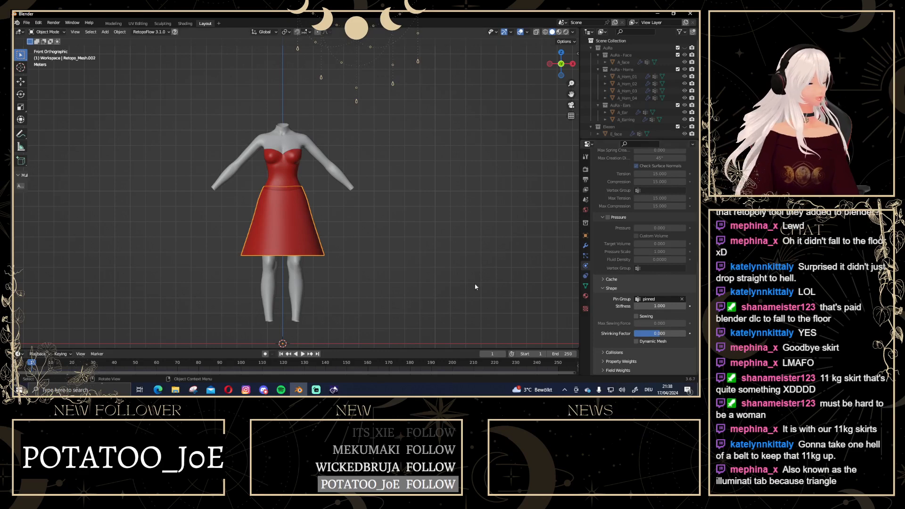
Set the pin stiffness of the skirt's cloth to 0.800
scroll(442, 265, "up", 1)
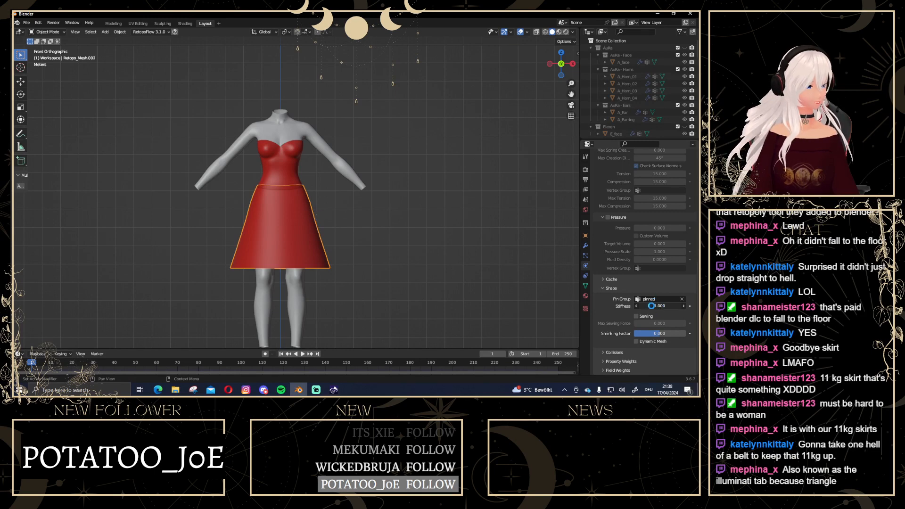
left_click(683, 305)
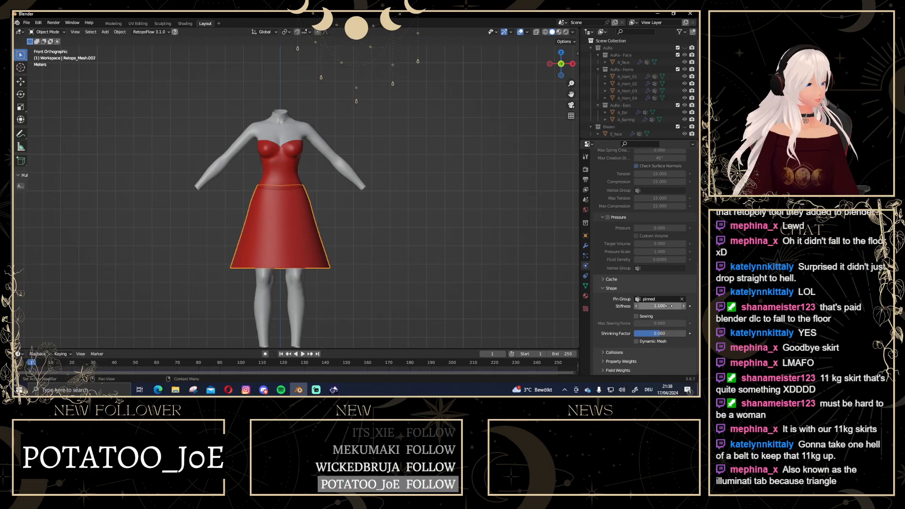
left_click_drag(668, 306, 658, 306)
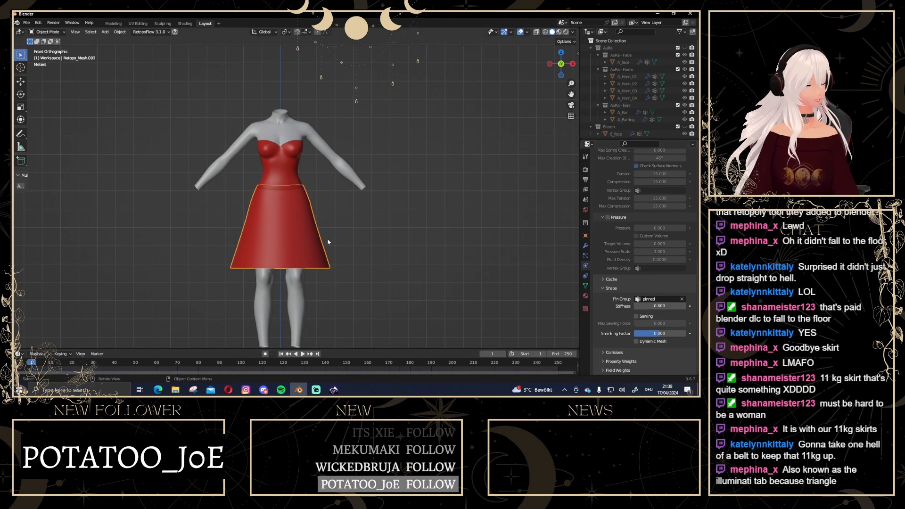
Deselect the skirt, play and stop the simulation to examine the pinned cotton skirt all around, and return the timeline to frame 1
scroll(438, 265, "down", 3)
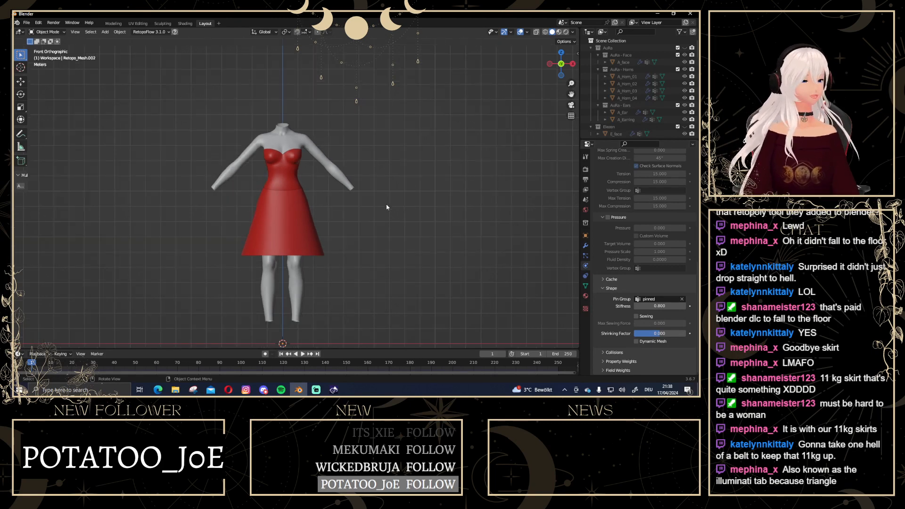
scroll(358, 216, "up", 1)
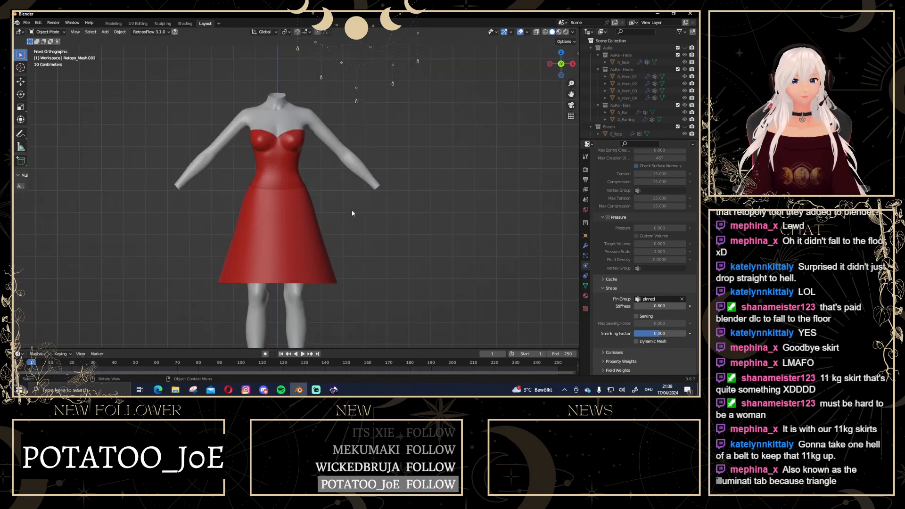
middle_click_drag(284, 165, 396, 172)
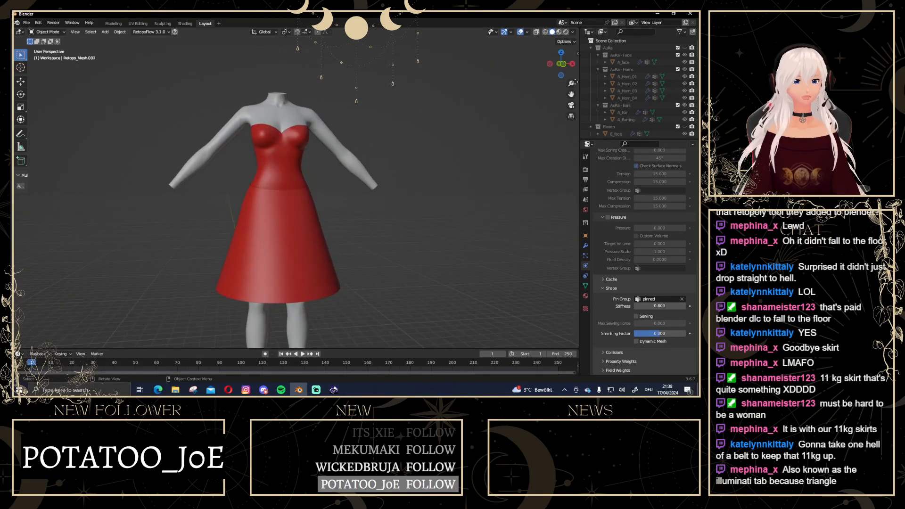
left_click(563, 65)
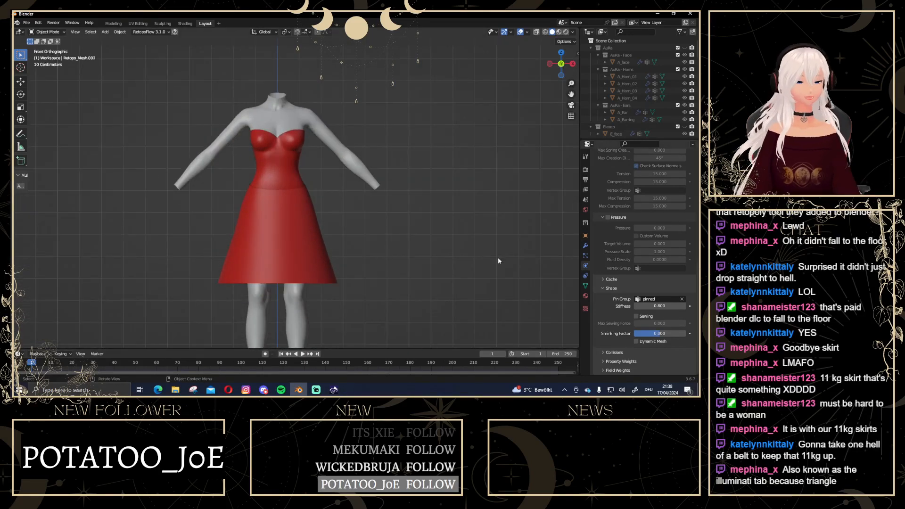
scroll(253, 218, "down", 2)
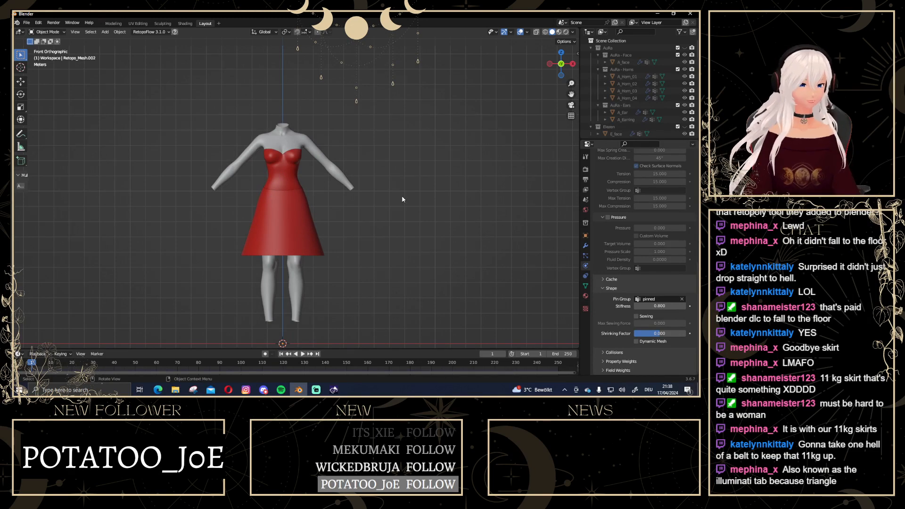
key("space")
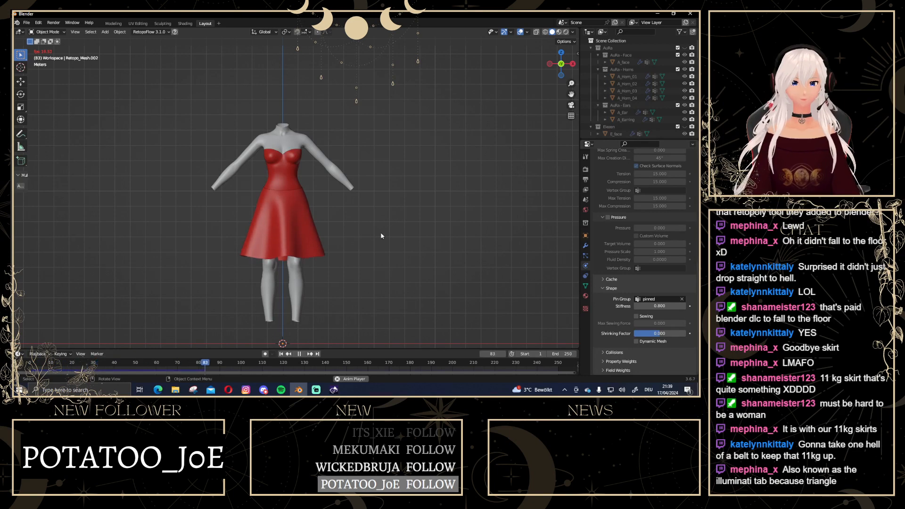
key("space")
middle_click_drag(381, 236, 251, 236)
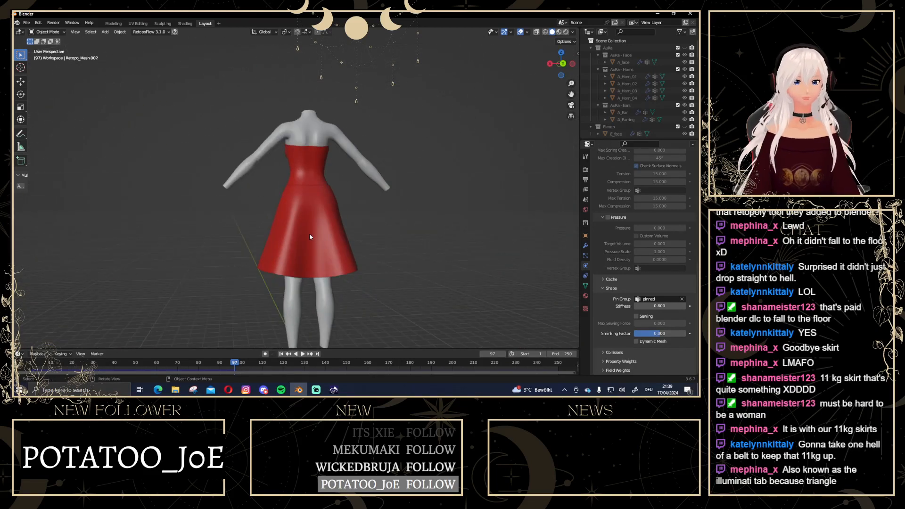
left_click(562, 64)
left_click(561, 64)
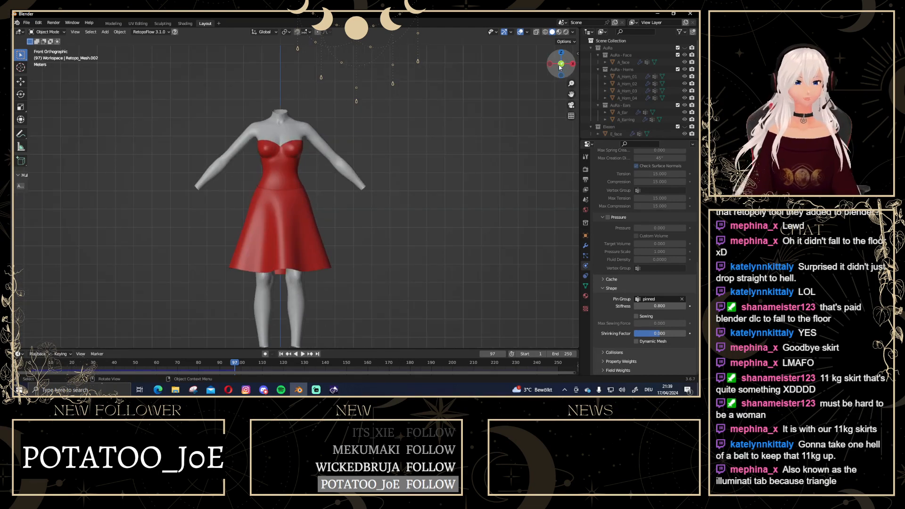
scroll(248, 240, "down", 2)
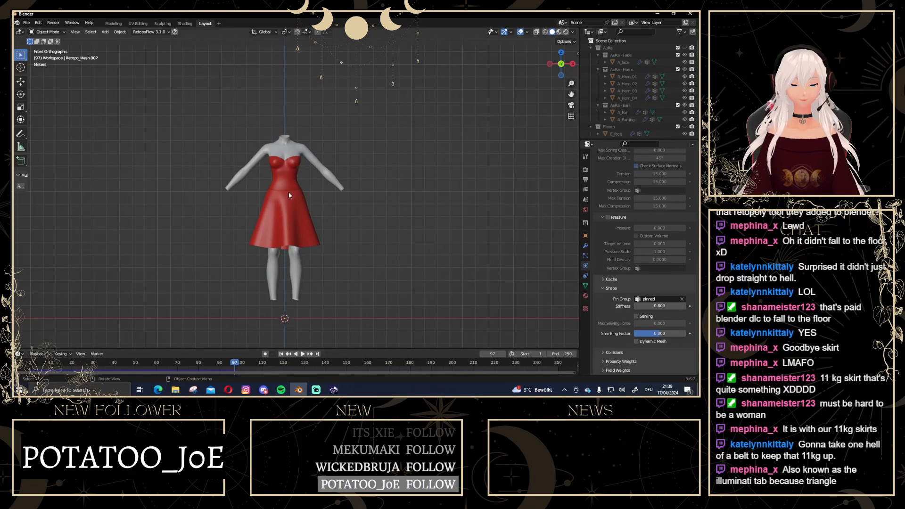
scroll(289, 195, "up", 2)
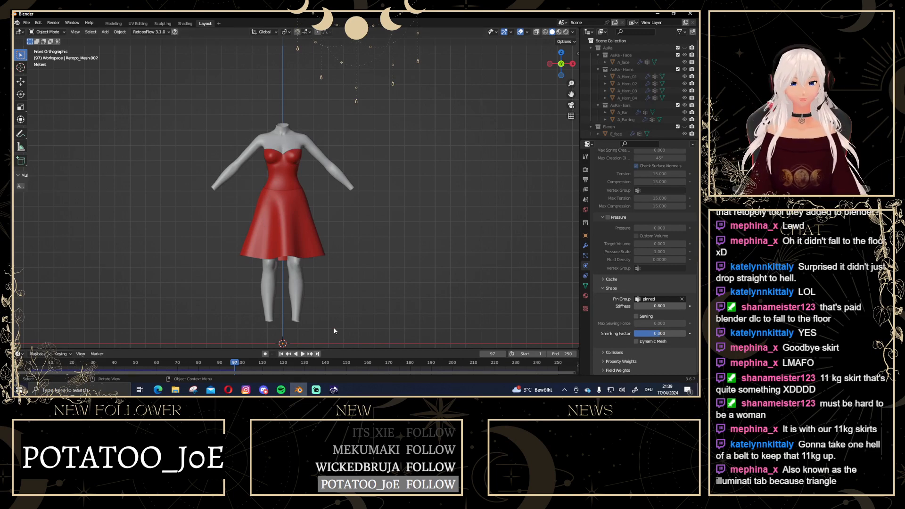
left_click(282, 354)
Apply the Rubber preset to the skirt's cloth settings
scroll(691, 194, "up", 10)
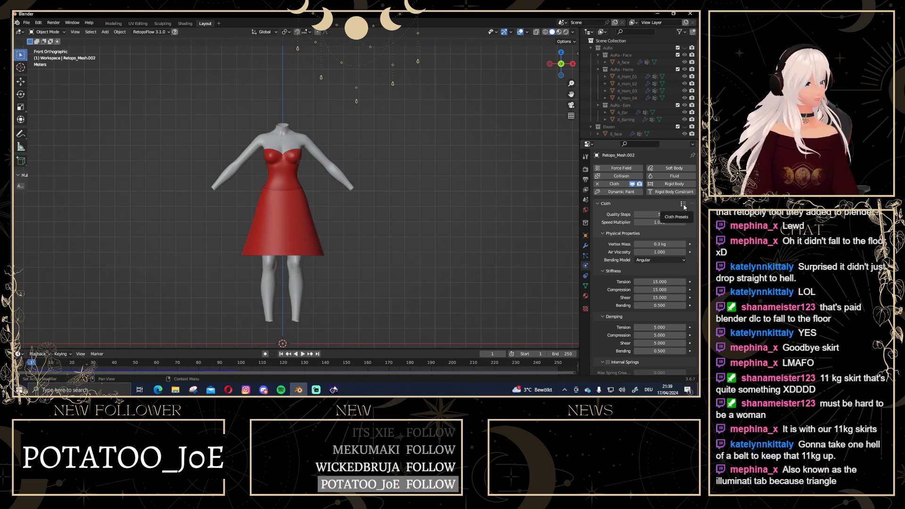
left_click(684, 207)
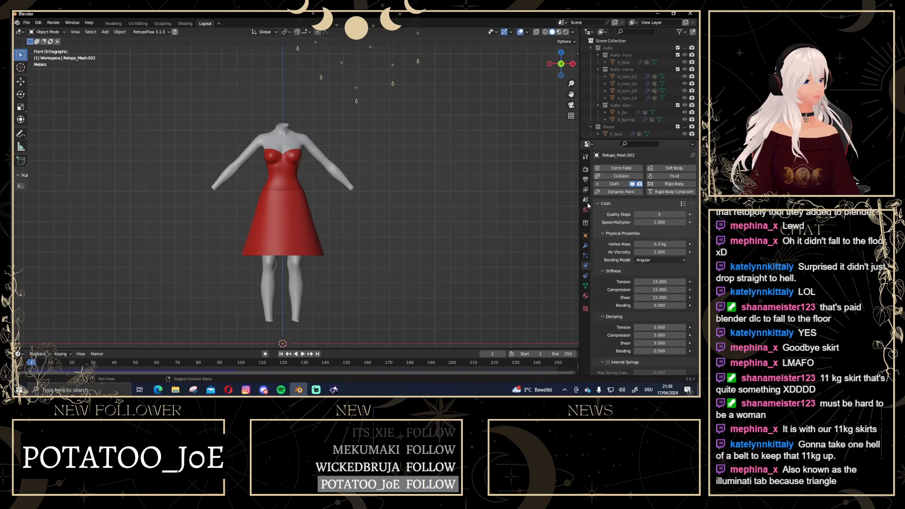
left_click(683, 204)
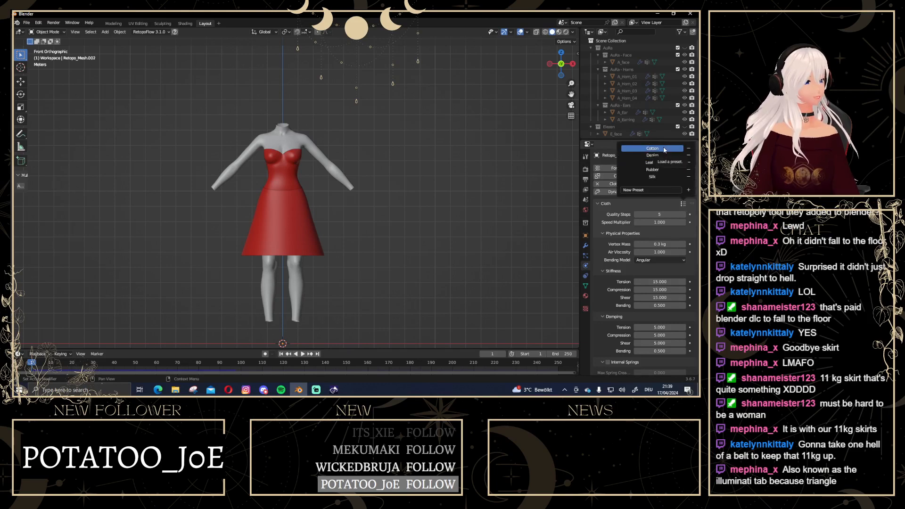
left_click(683, 204)
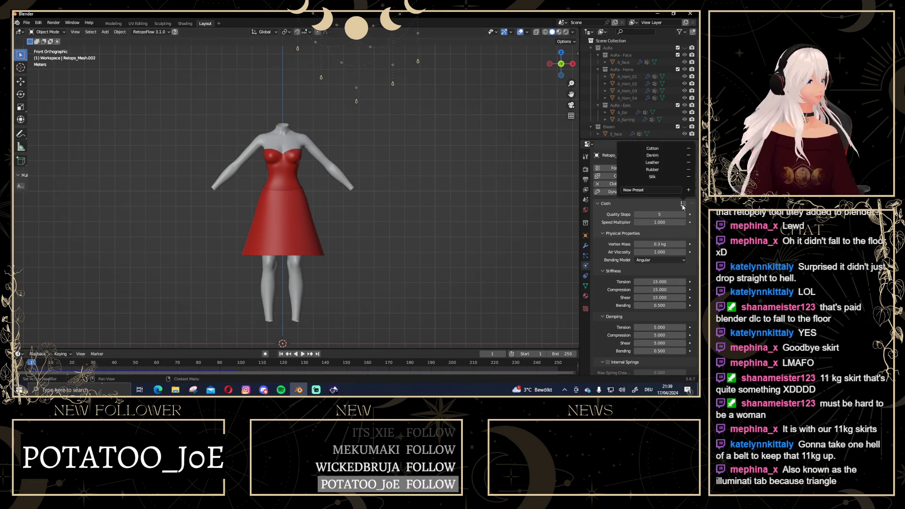
left_click(652, 170)
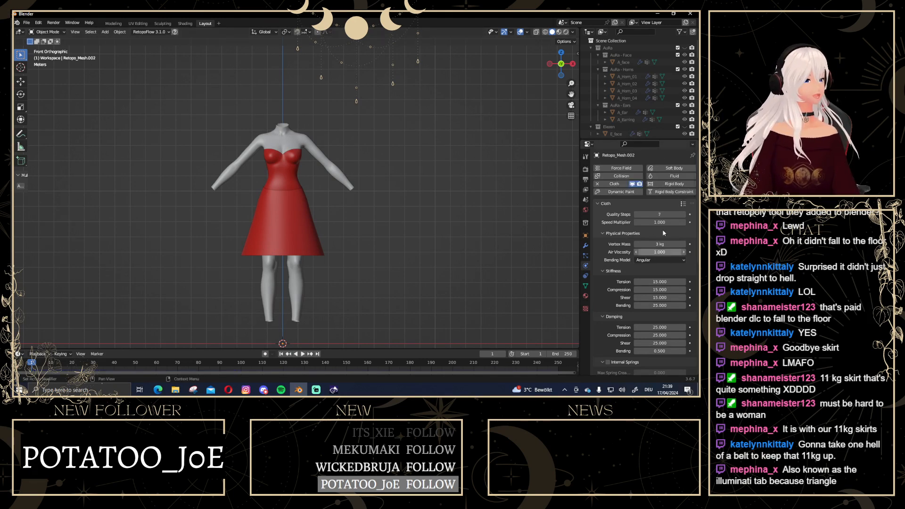
scroll(382, 205, "down", 2)
scroll(383, 205, "up", 2)
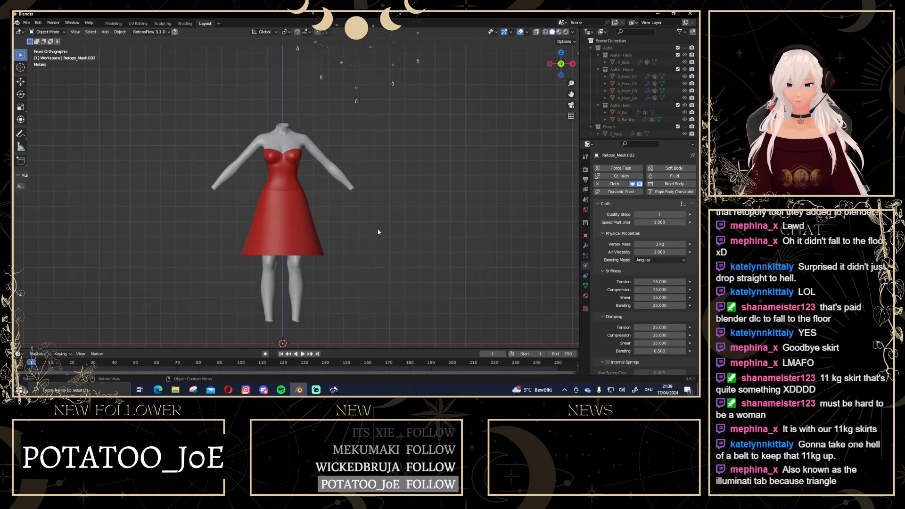
Play and stop the simulation to examine how the rubber skirt drapes, and return the timeline to frame 1
key("space")
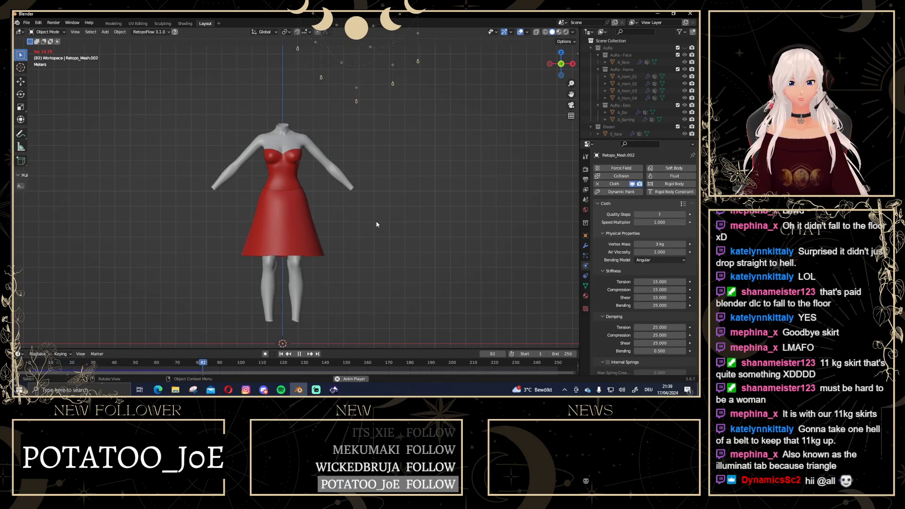
scroll(376, 224, "up", 4)
middle_click_drag(369, 230, 249, 223)
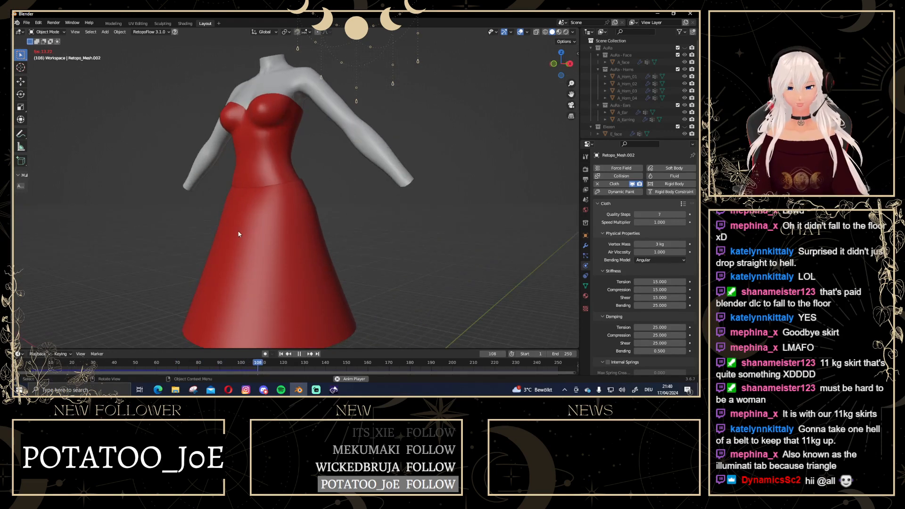
scroll(308, 240, "down", 3)
key("space")
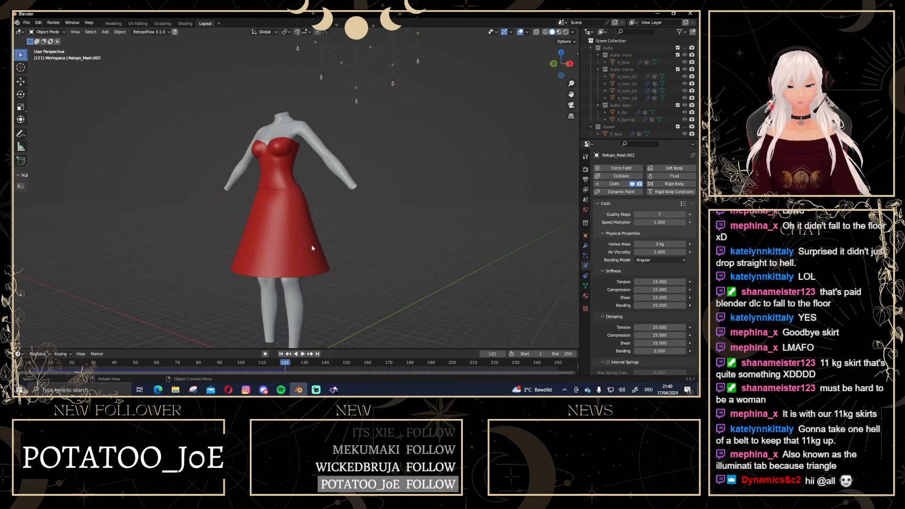
left_click(282, 354)
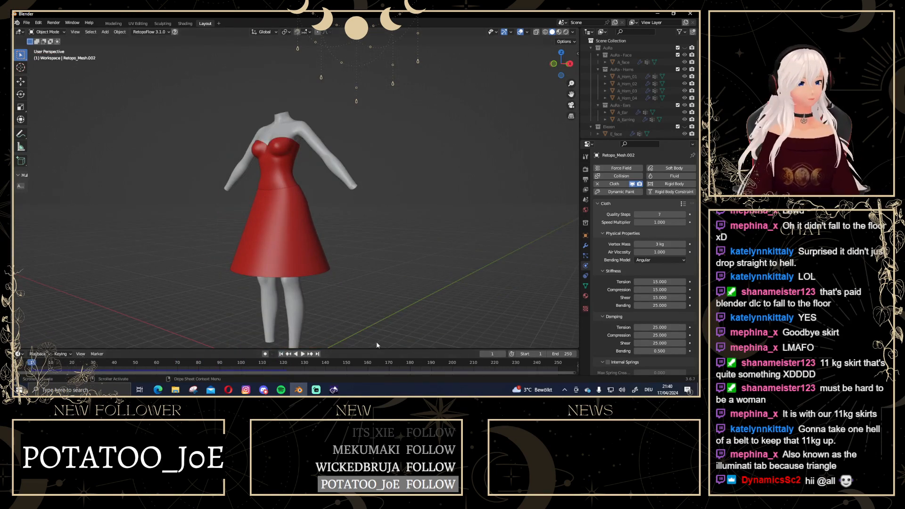
Apply the Silk preset to the skirt's cloth settings and view the dress from the front
left_click(683, 203)
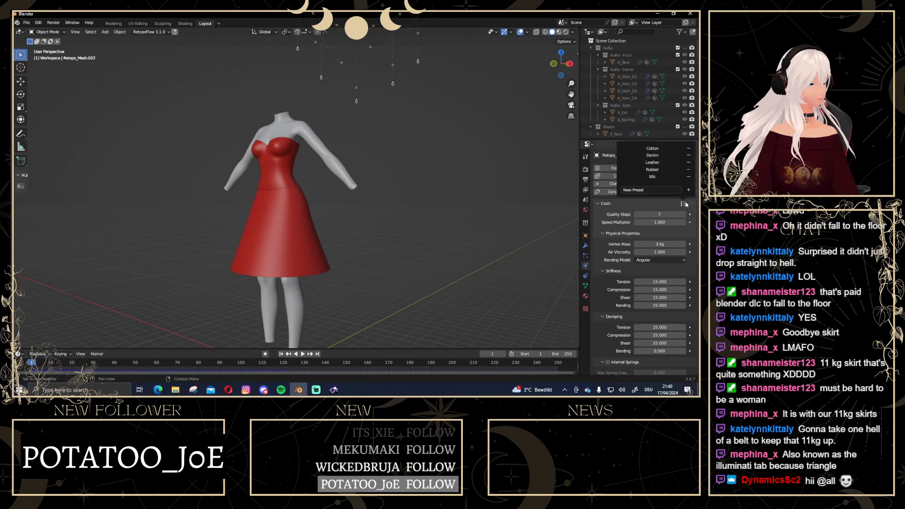
left_click(652, 176)
left_click_drag(558, 65, 552, 69)
left_click(555, 64)
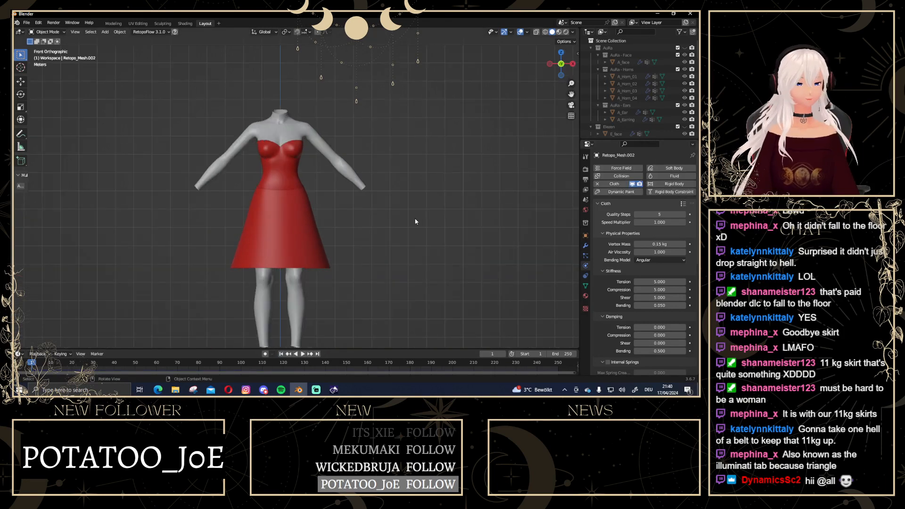
Play and stop the simulation to examine how the silk skirt drapes, return the timeline to frame 1, and restore the front view
key("space")
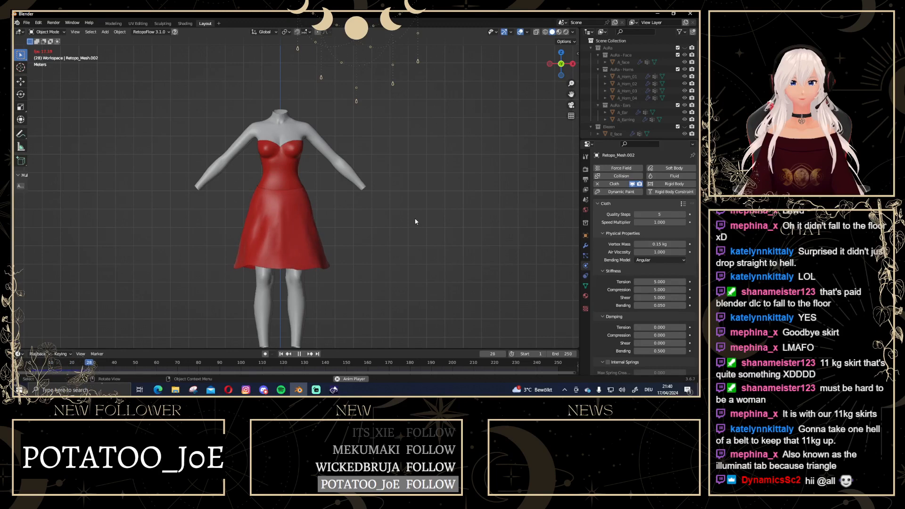
key("space")
middle_click_drag(415, 221, 397, 186)
middle_click_drag(310, 220, 274, 252)
scroll(274, 252, "down", 2)
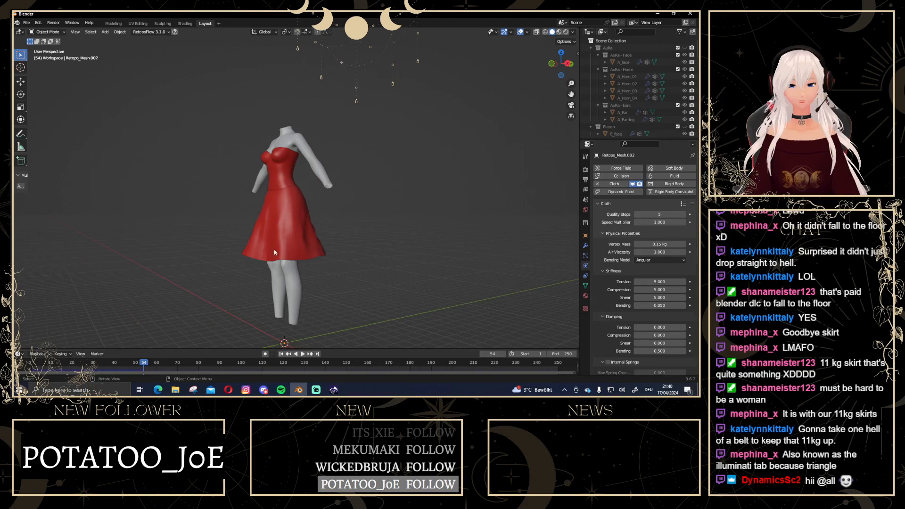
left_click(281, 355)
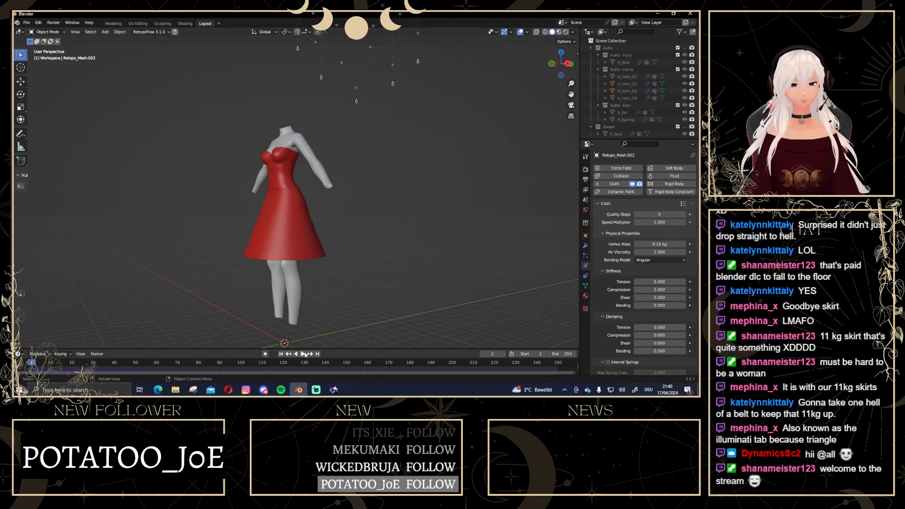
left_click(552, 65)
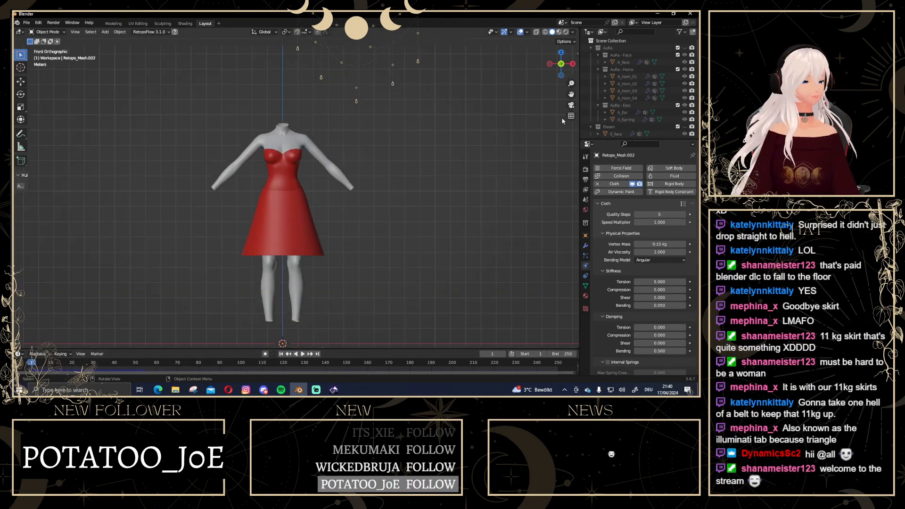
Add a Subdivision Surface modifier to the skirt and move it above the Cloth modifier in the stack
left_click(585, 245)
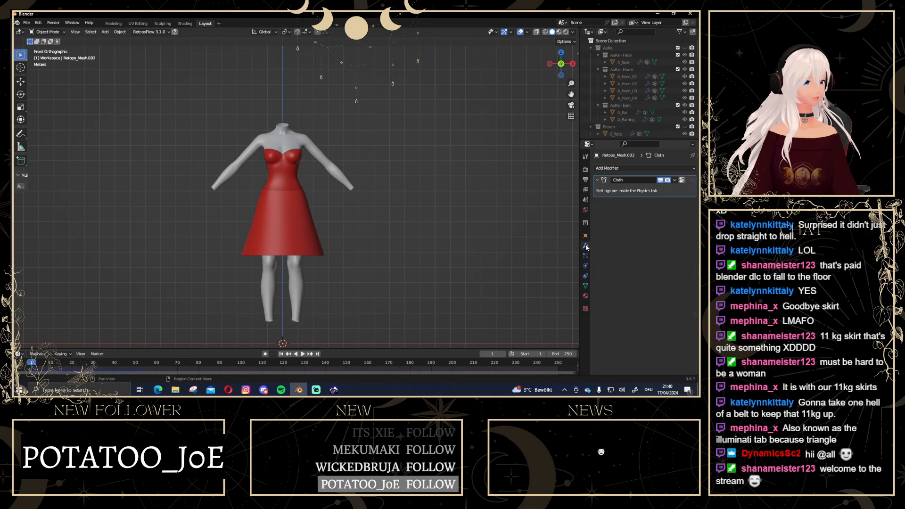
left_click(607, 168)
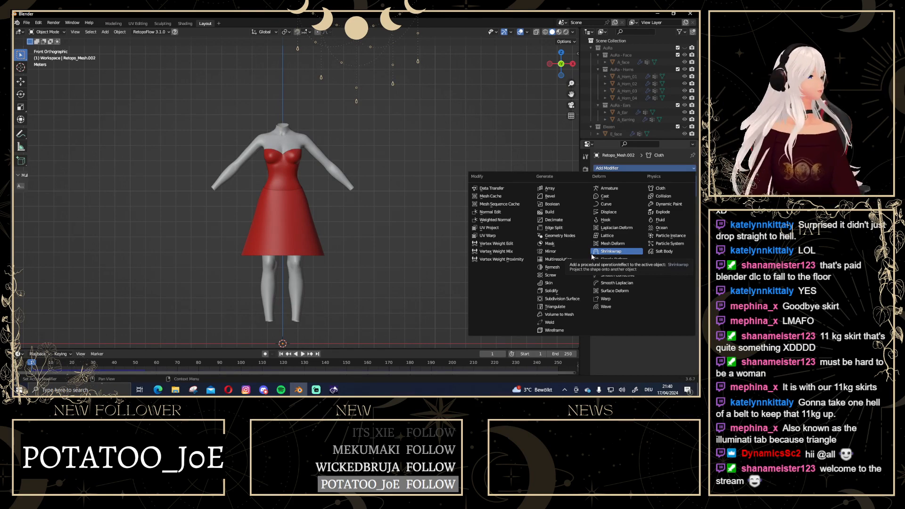
left_click(559, 300)
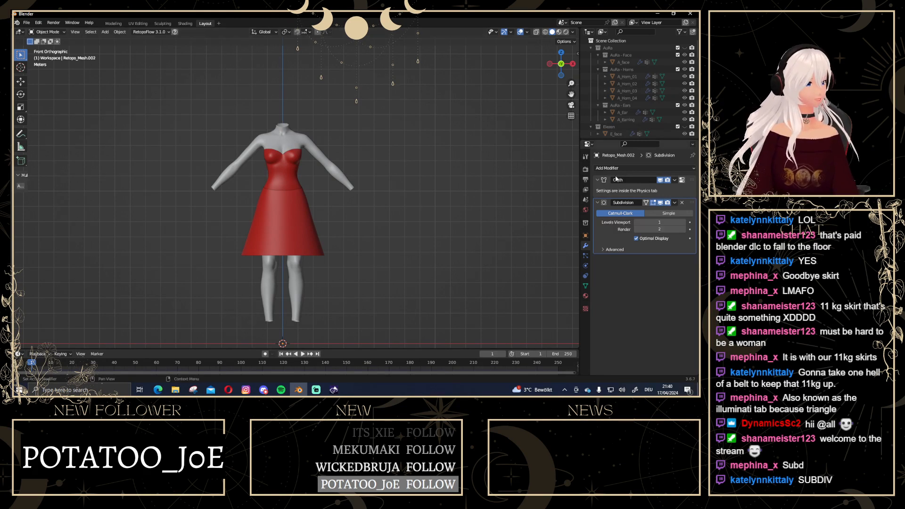
left_click_drag(692, 202, 692, 170)
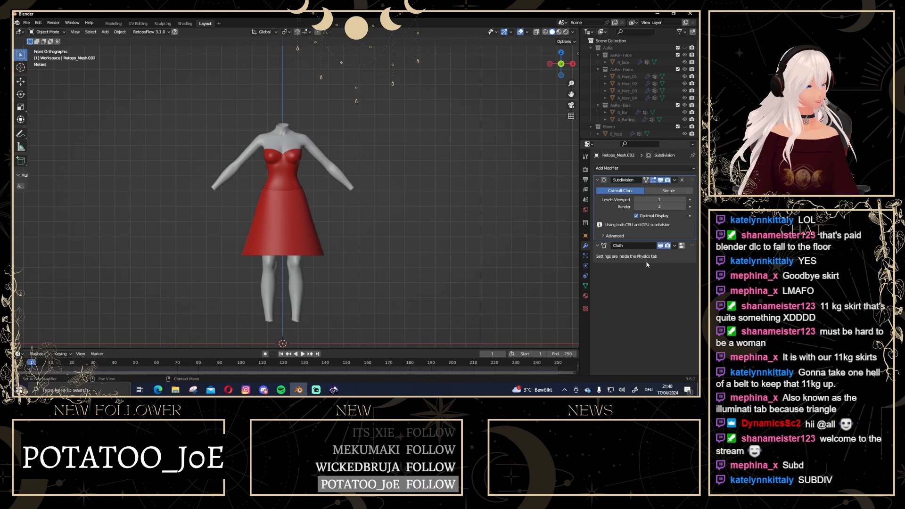
Set the skirt's subdivision viewport level to 3 with the timeline at frame 1
scroll(239, 236, "up", 2)
scroll(267, 240, "down", 1)
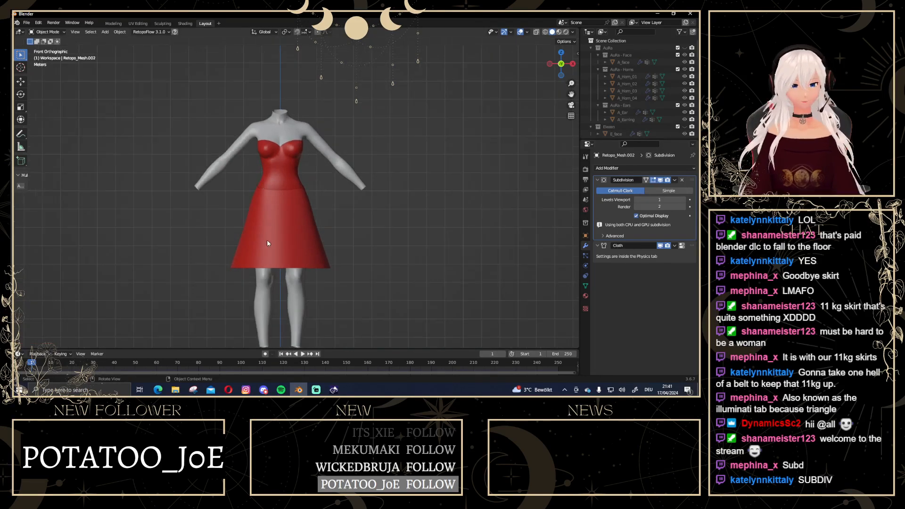
left_click(282, 354)
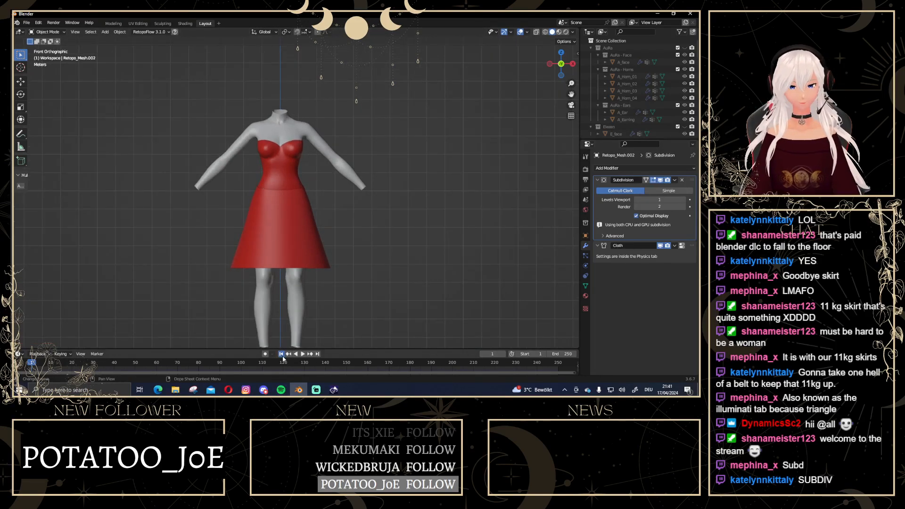
left_click(685, 200)
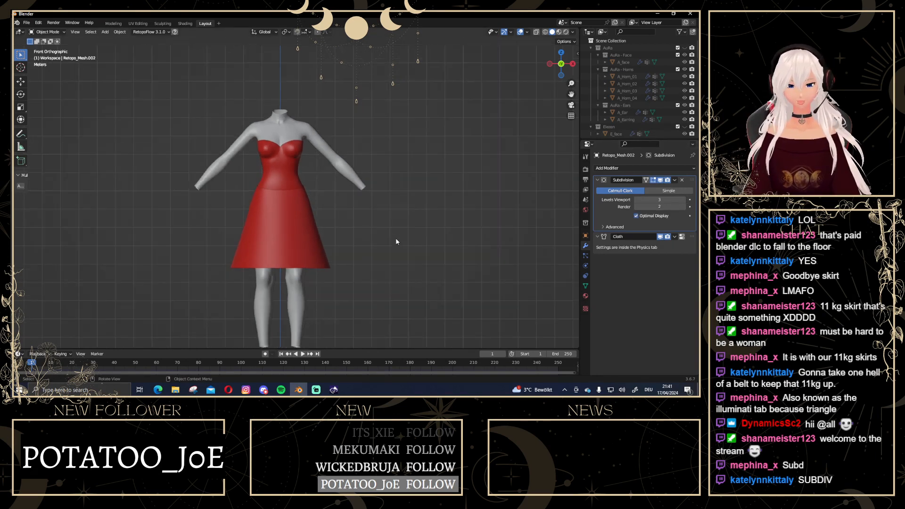
Apply the Cotton preset to the subdivided skirt's cloth settings
left_click(585, 266)
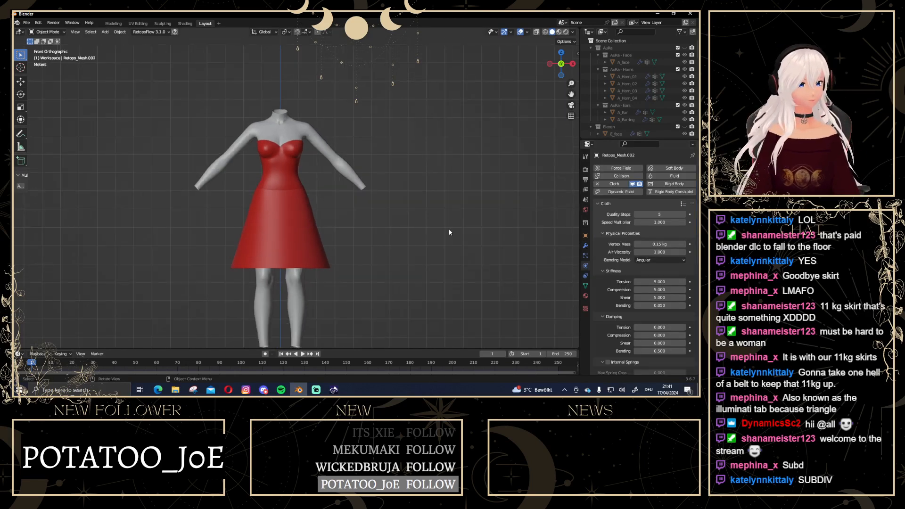
left_click(683, 204)
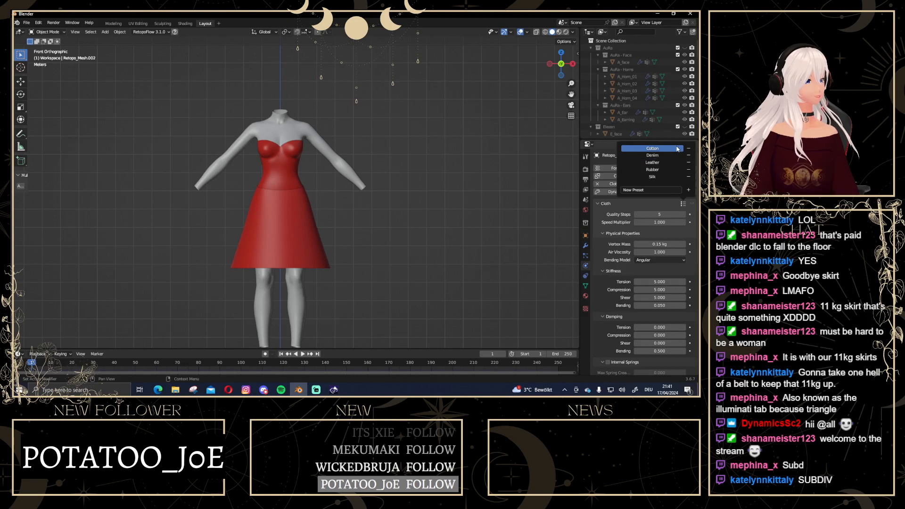
left_click(677, 148)
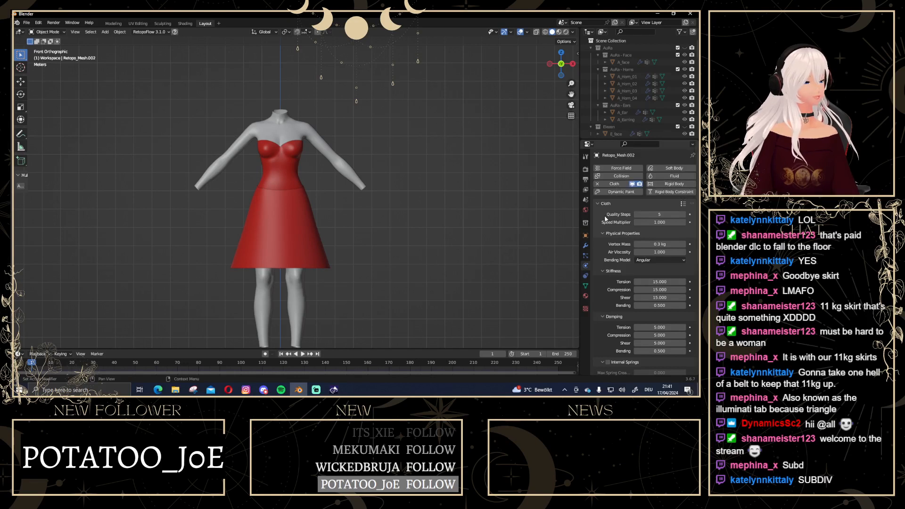
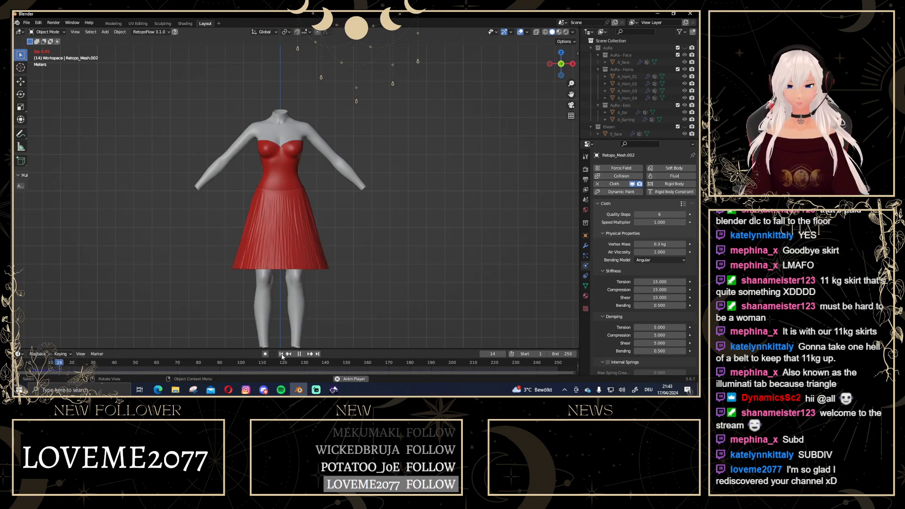
Stop the simulation, return to the first frame, and set the skirt's Subdivision viewport level to 2
key("space")
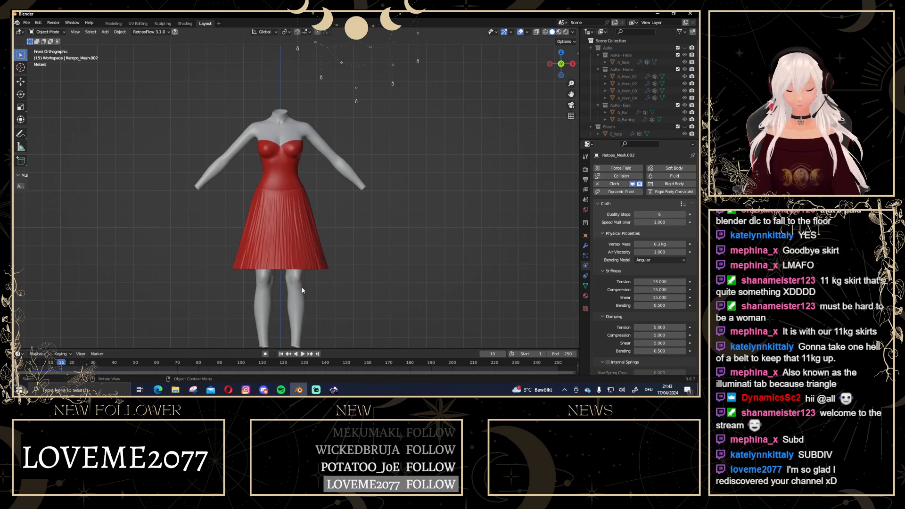
left_click(281, 354)
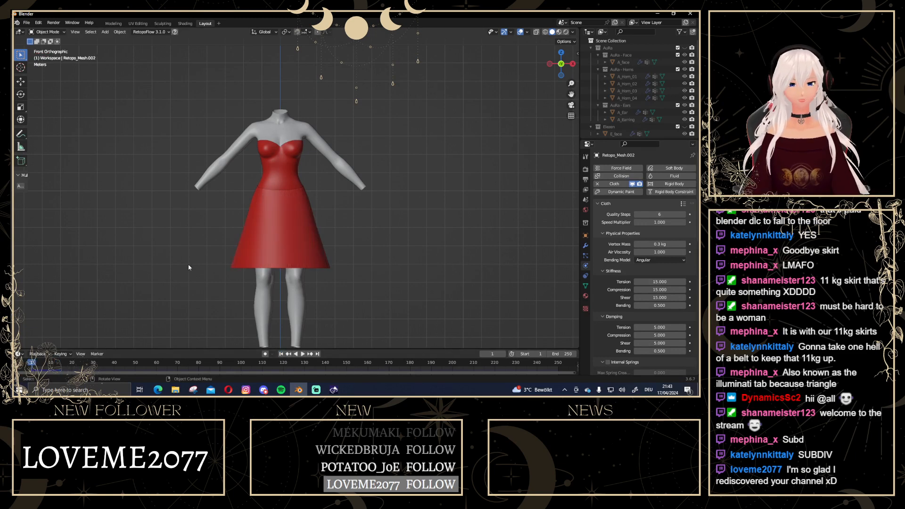
left_click(280, 255)
left_click(585, 246)
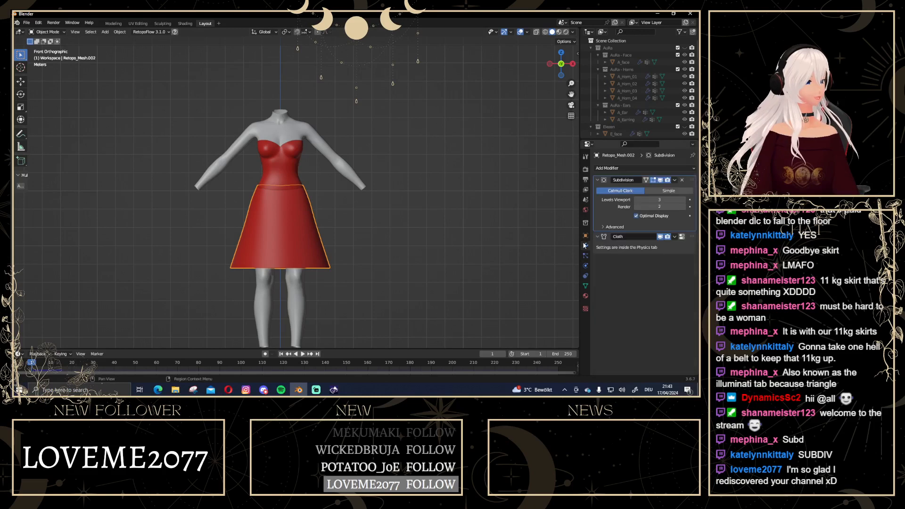
left_click(636, 200)
left_click(434, 239)
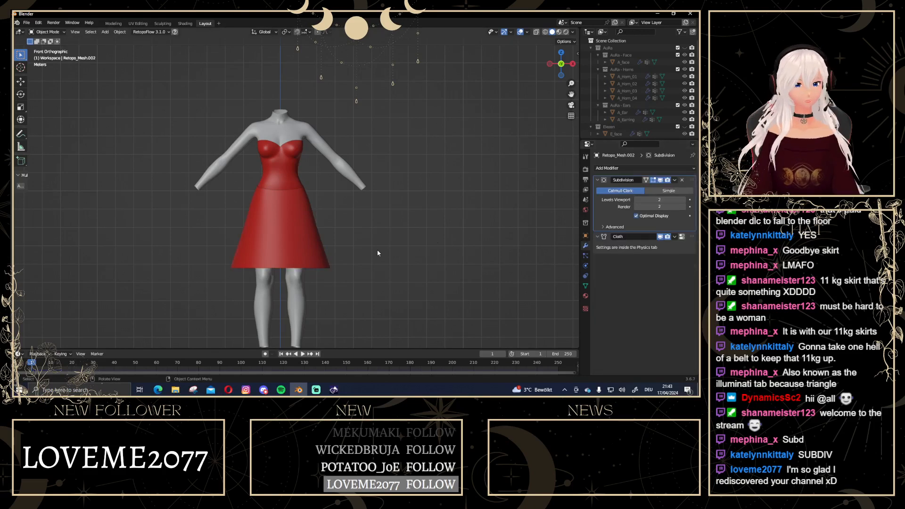
Run the skirt's cloth simulation to frame 38 and view the drape from an angle
key("space")
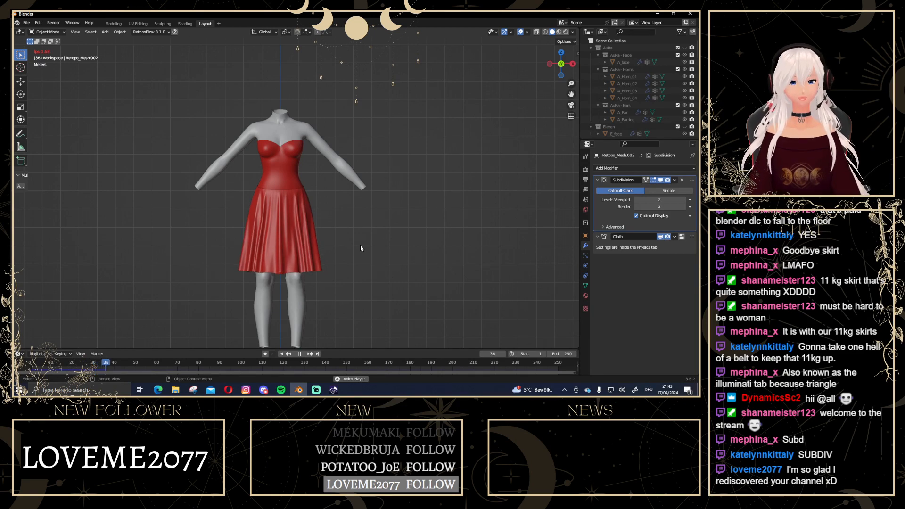
key("space")
key("KP_1")
middle_click_drag(359, 248, 328, 245)
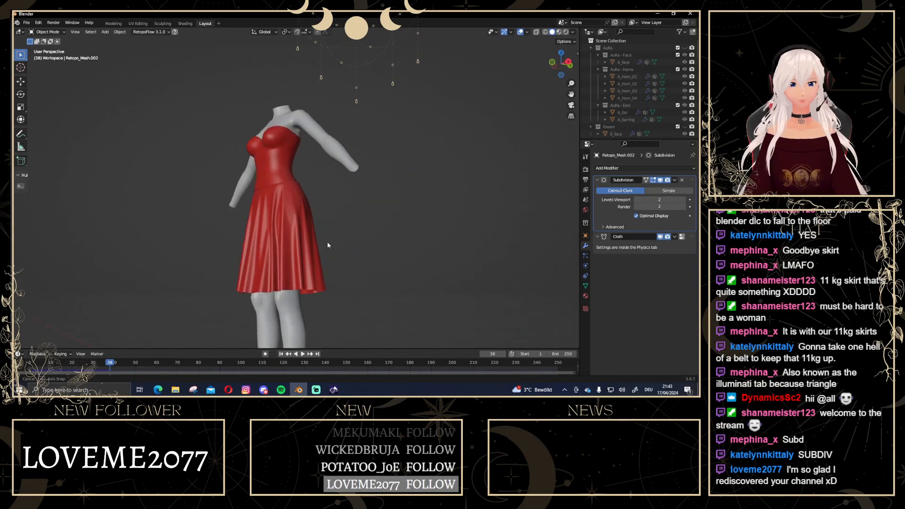
Scrub the timeline back through the simulated frames and stop playback at frame 35
left_click(103, 363)
key("space")
left_click_drag(104, 363, 92, 363)
middle_click_drag(284, 286, 306, 282)
key("space")
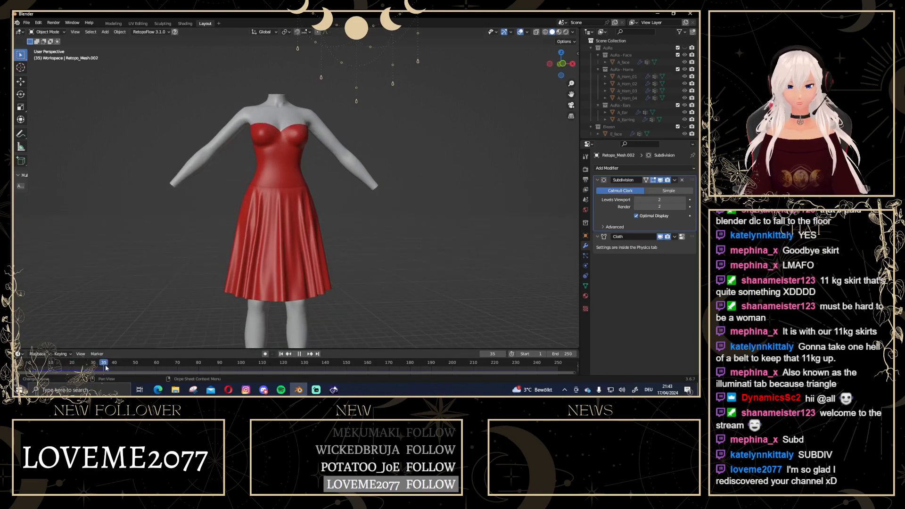
key("space")
Examine the folds of the draped skirt at frame 35 from the front, side and back, near and far
middle_click_drag(361, 319, 462, 282)
middle_click_drag(307, 232, 124, 196)
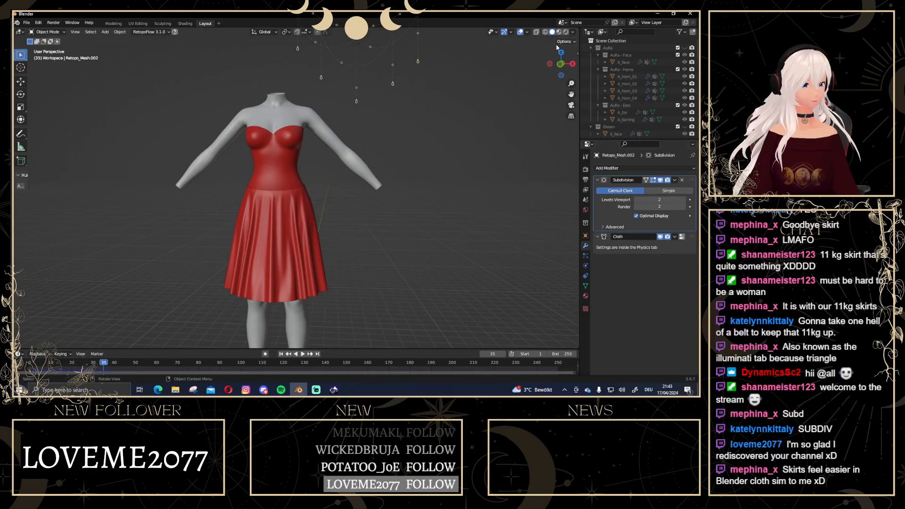
left_click(560, 64)
scroll(474, 165, "down", 2)
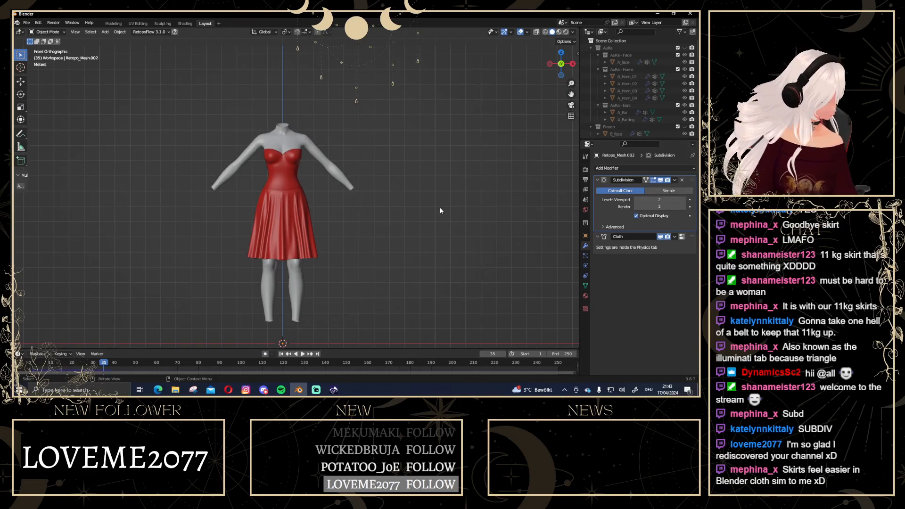
scroll(440, 207, "up", 1)
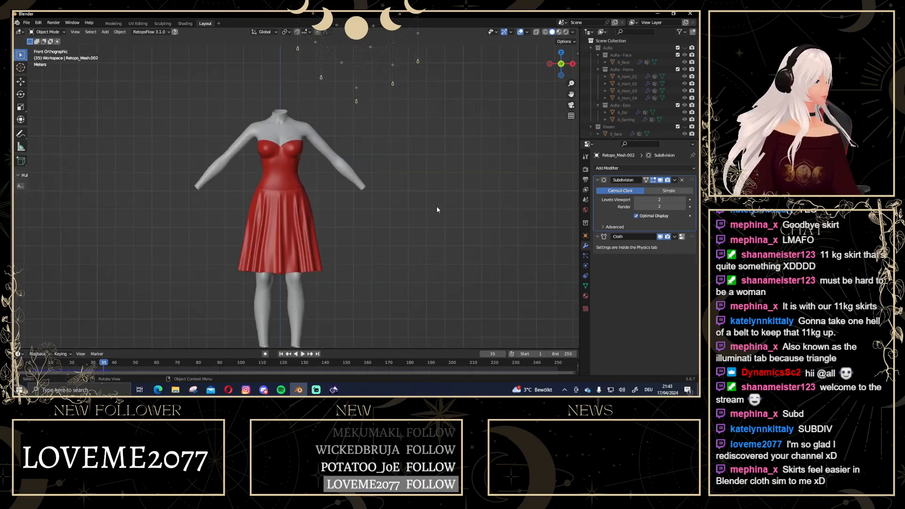
scroll(437, 209, "up", 1)
scroll(316, 209, "up", 2)
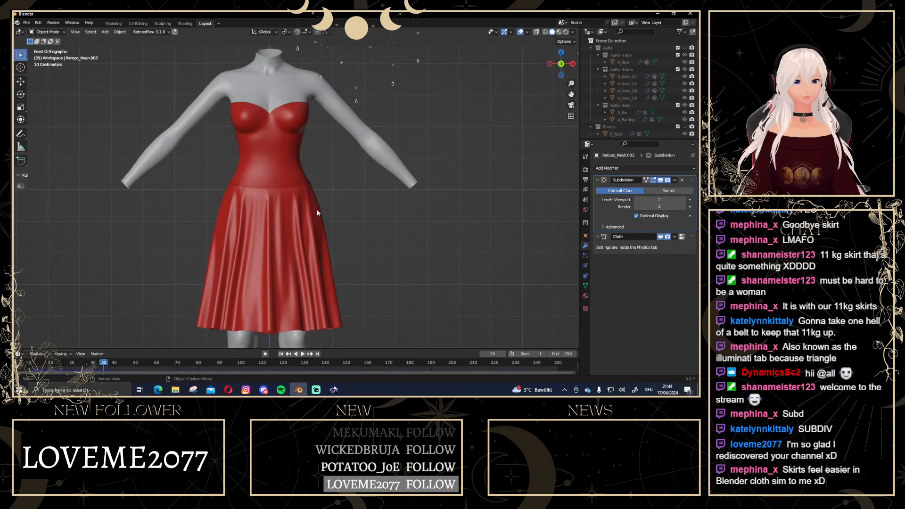
scroll(317, 211, "down", 4)
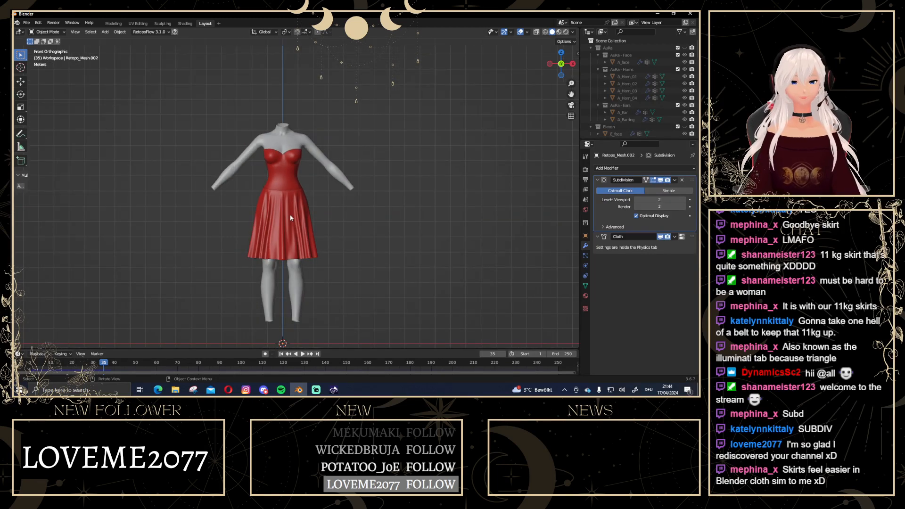
middle_click_drag(366, 217, 287, 228)
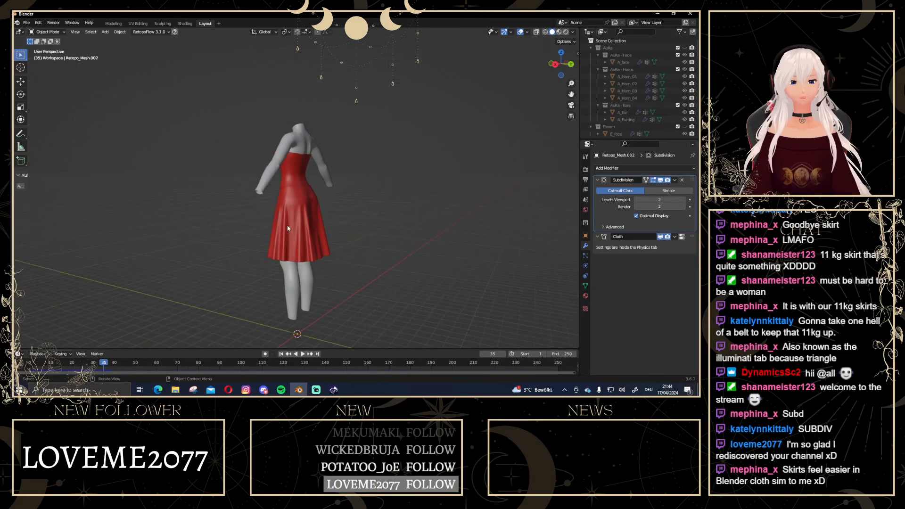
key("KP_1")
scroll(395, 180, "up", 3)
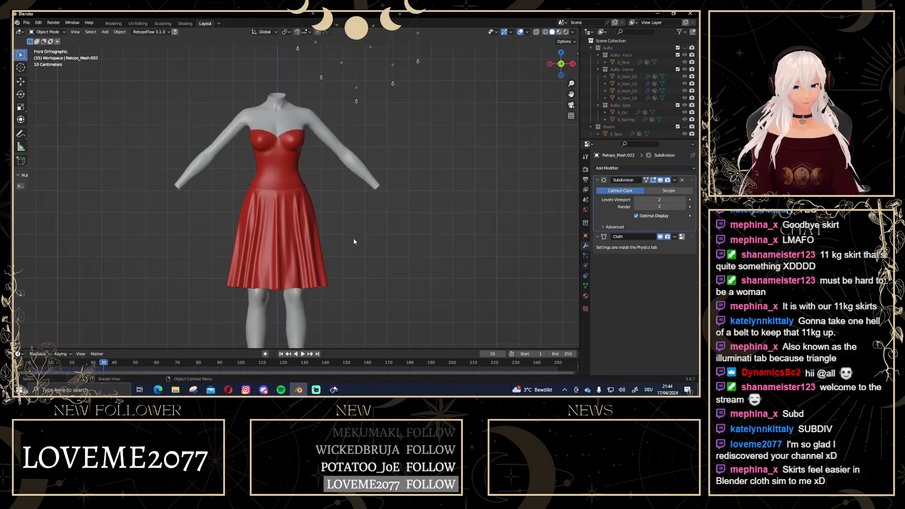
scroll(289, 278, "down", 1)
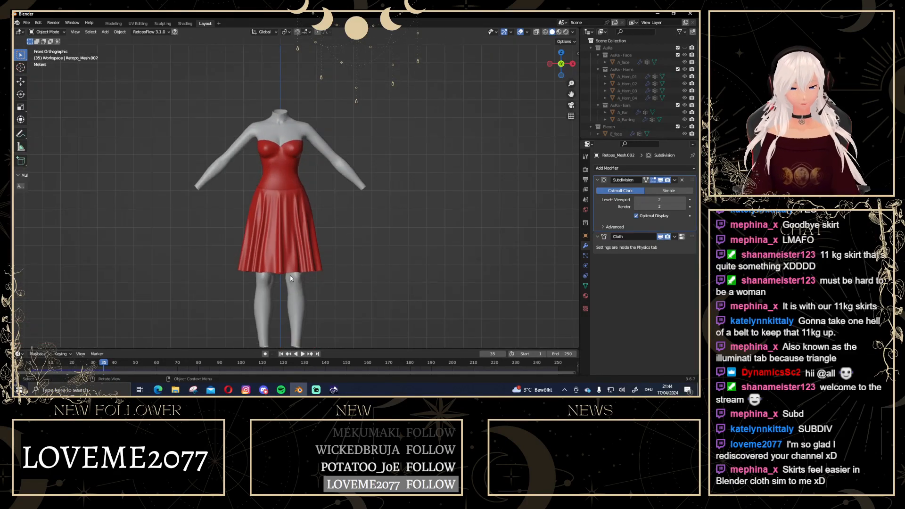
Return to the first frame and apply the Silk cloth preset to the skirt
left_click(280, 353)
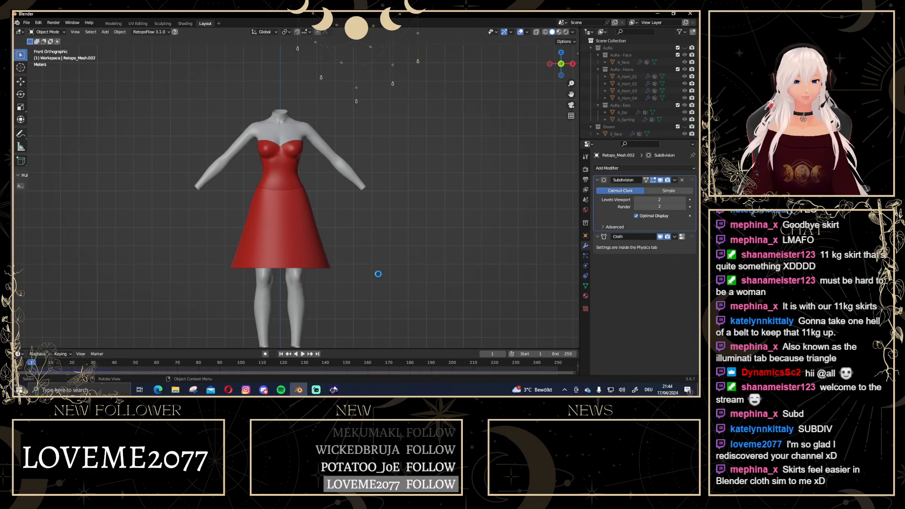
left_click(280, 190)
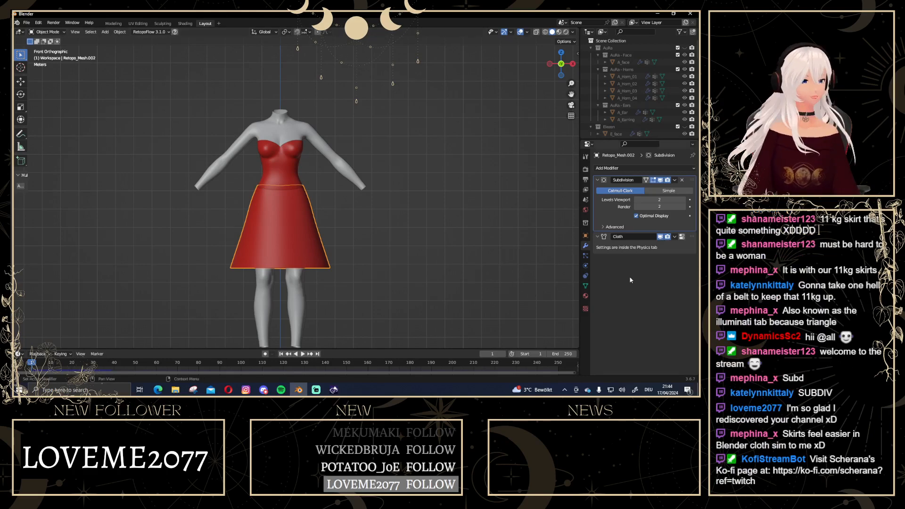
left_click(585, 285)
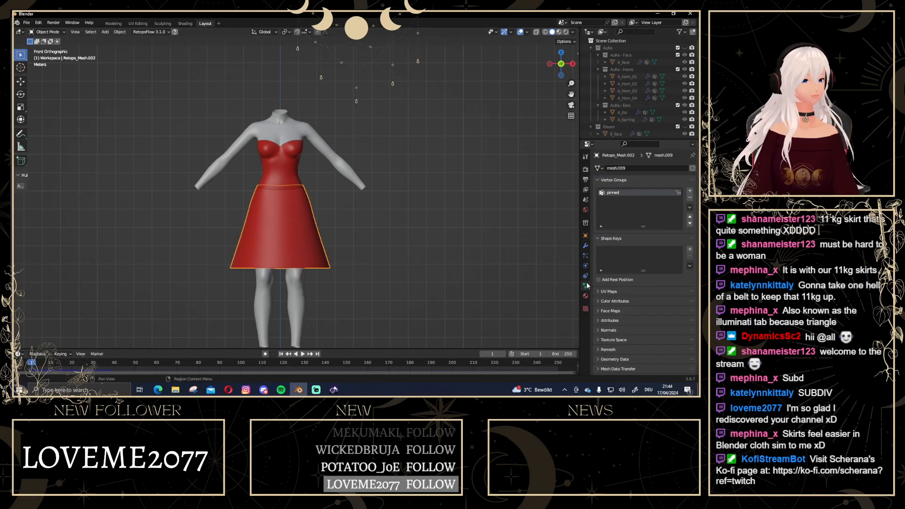
left_click(585, 245)
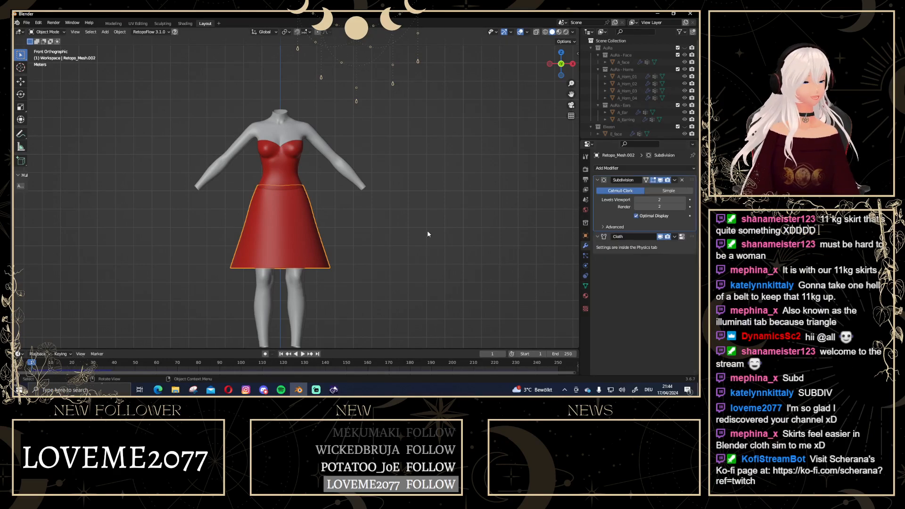
left_click(586, 266)
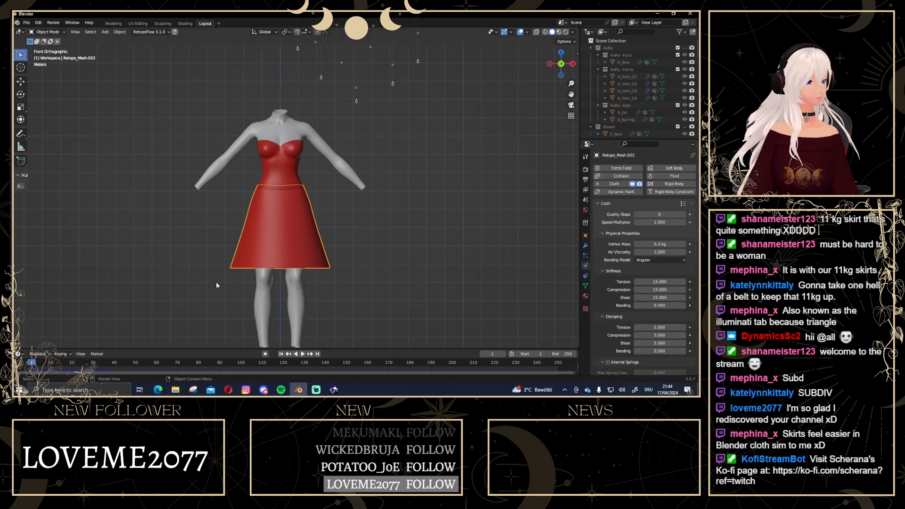
left_click(682, 204)
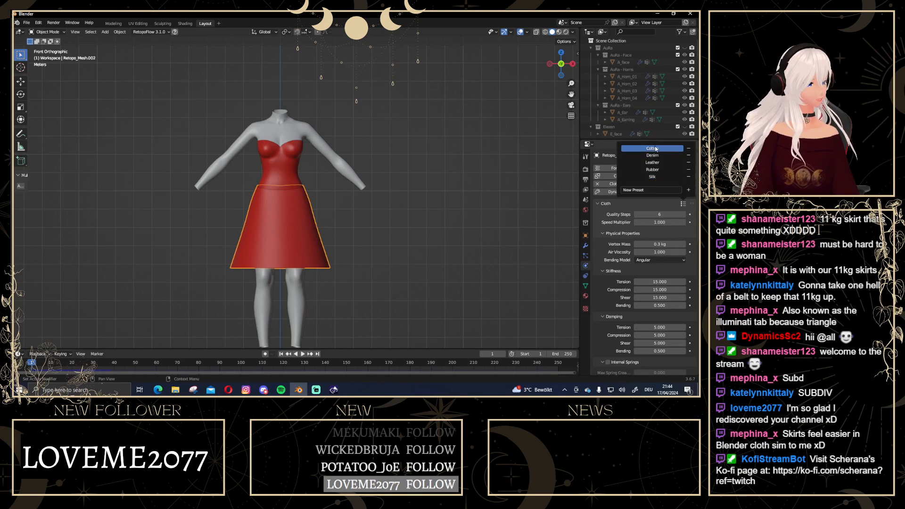
left_click(639, 177)
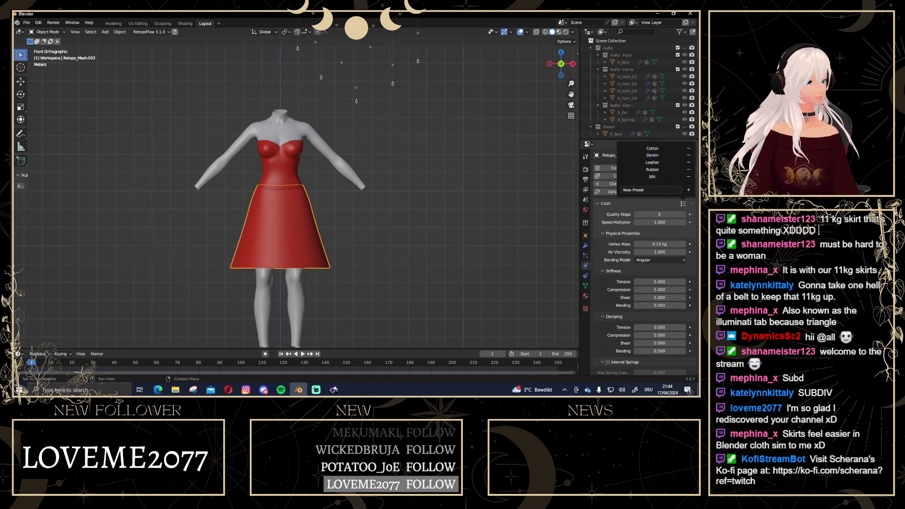
left_click(387, 214)
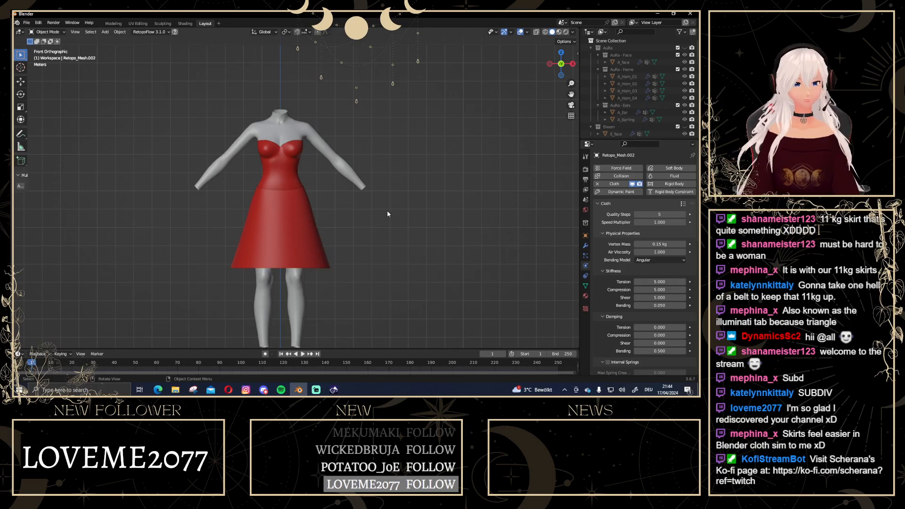
Simulate the skirt with the Silk settings to frame 51 and inspect the drape from the front and underneath
key("space")
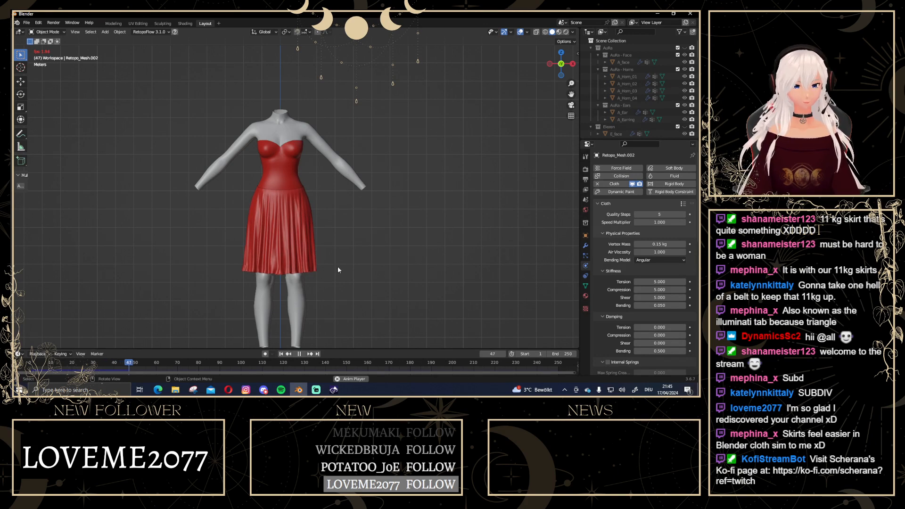
key("space")
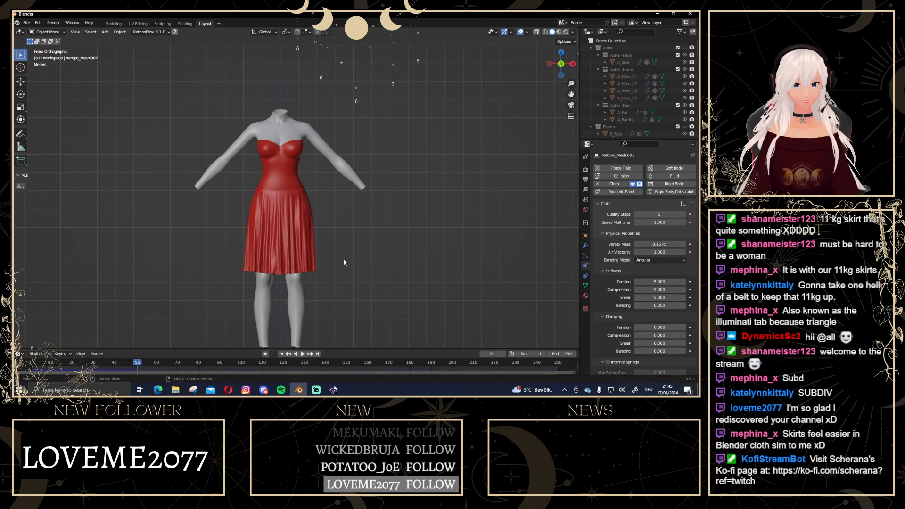
scroll(354, 257, "up", 3)
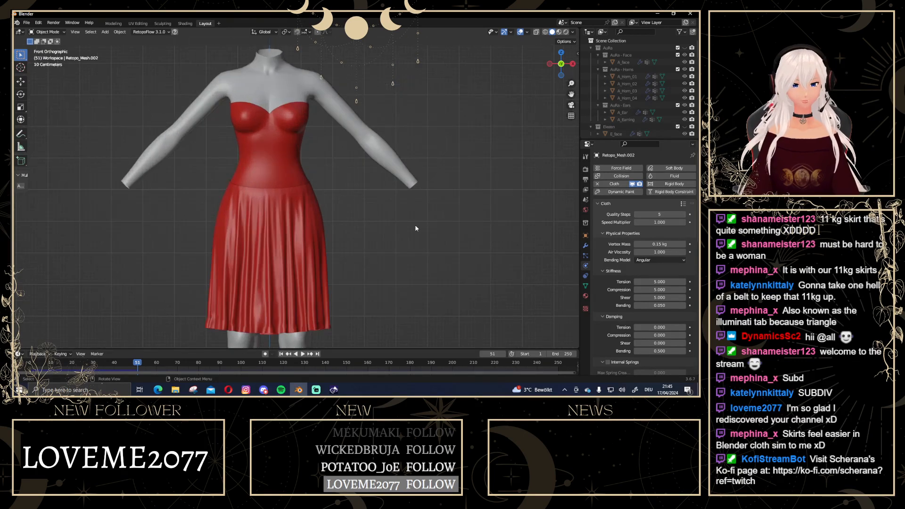
middle_click_drag(415, 228, 280, 132)
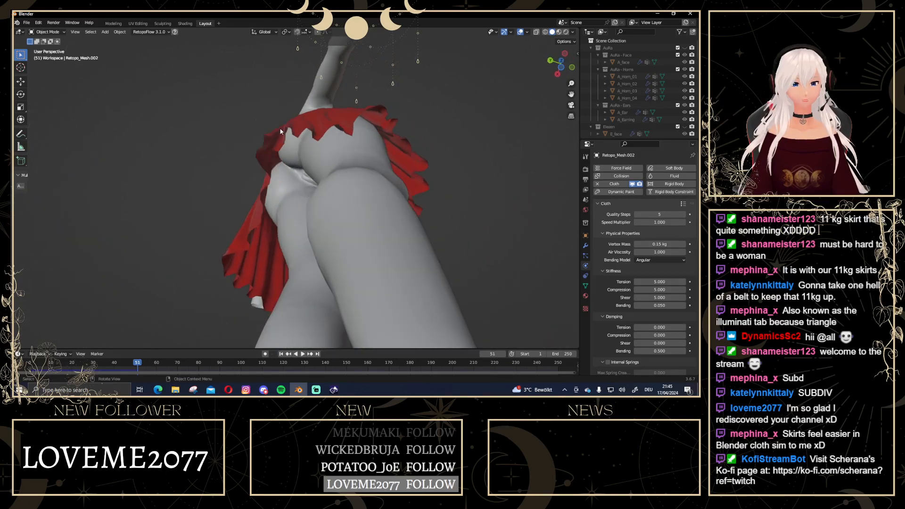
middle_click_drag(349, 119, 327, 218)
scroll(327, 219, "down", 3)
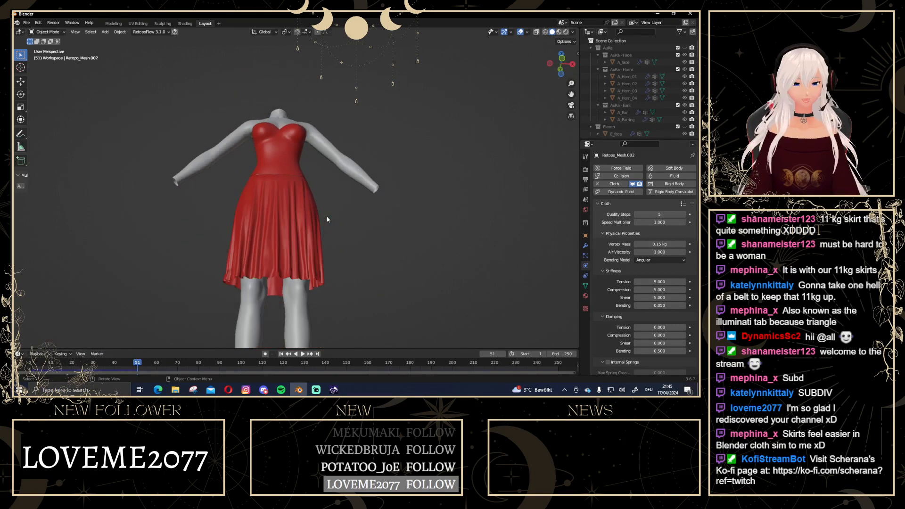
left_click(561, 58)
scroll(292, 309, "down", 2)
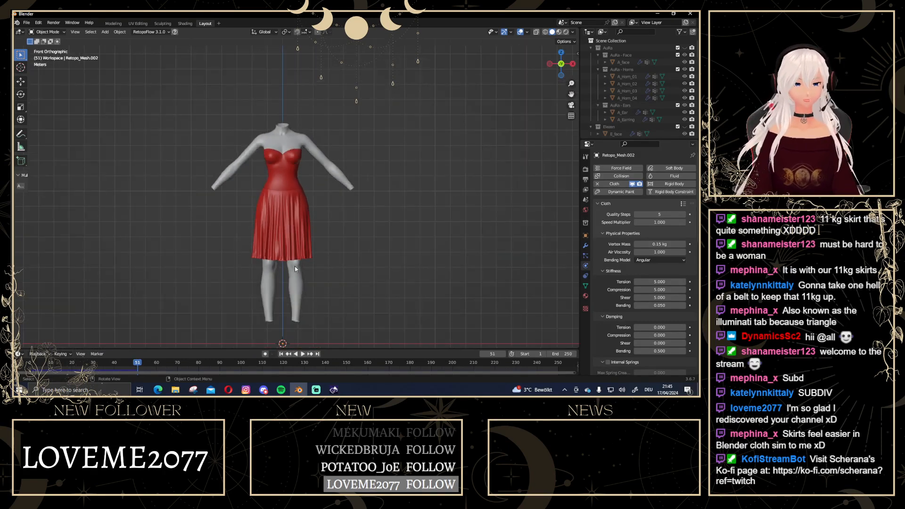
Rewind the simulation to the first frame and switch the skirt's cloth preset to Cotton
left_click(282, 353)
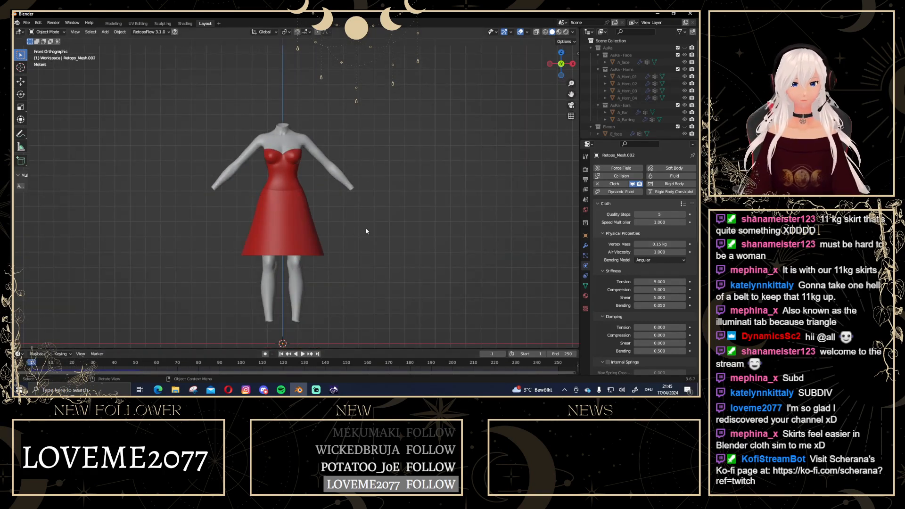
left_click(278, 223)
scroll(279, 224, "up", 1)
left_click(682, 204)
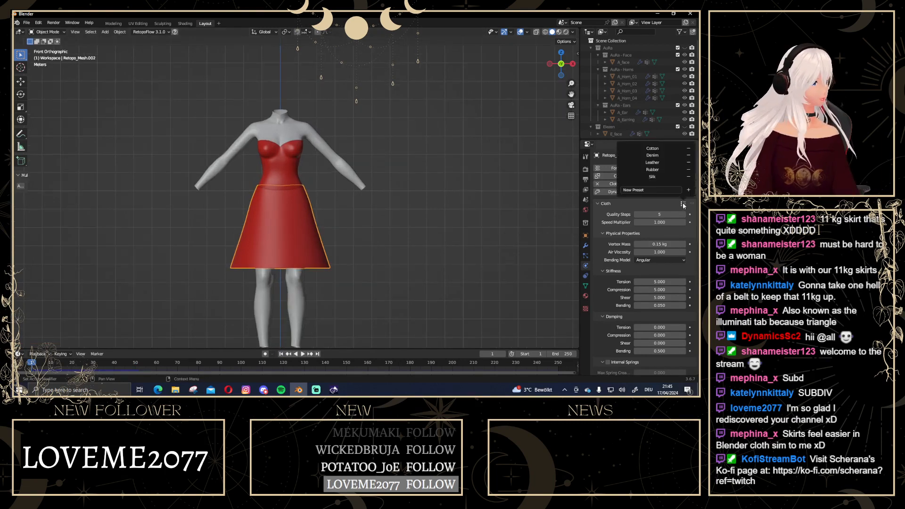
left_click(662, 149)
Simulate the skirt with the Cotton settings to frame 38 and inspect its folds up close and from the front
key("space")
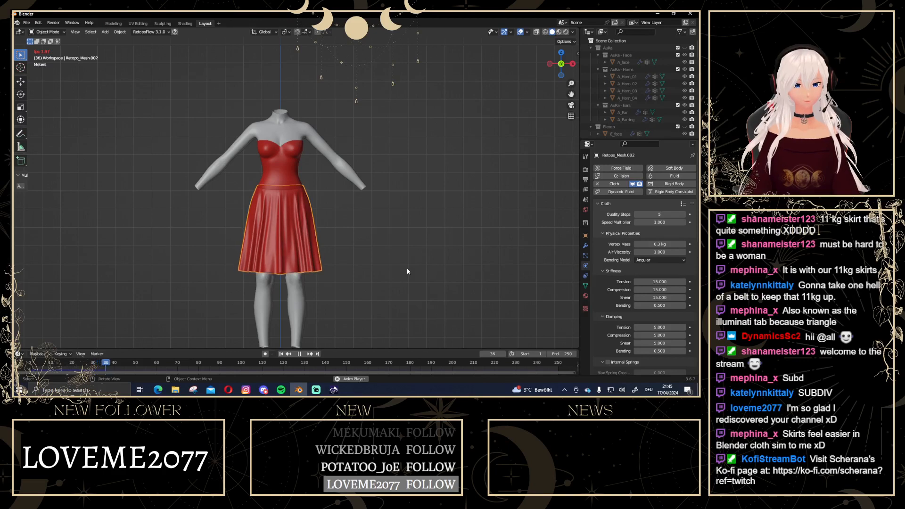
key("space")
scroll(367, 247, "up", 2)
middle_click_drag(368, 250, 346, 265)
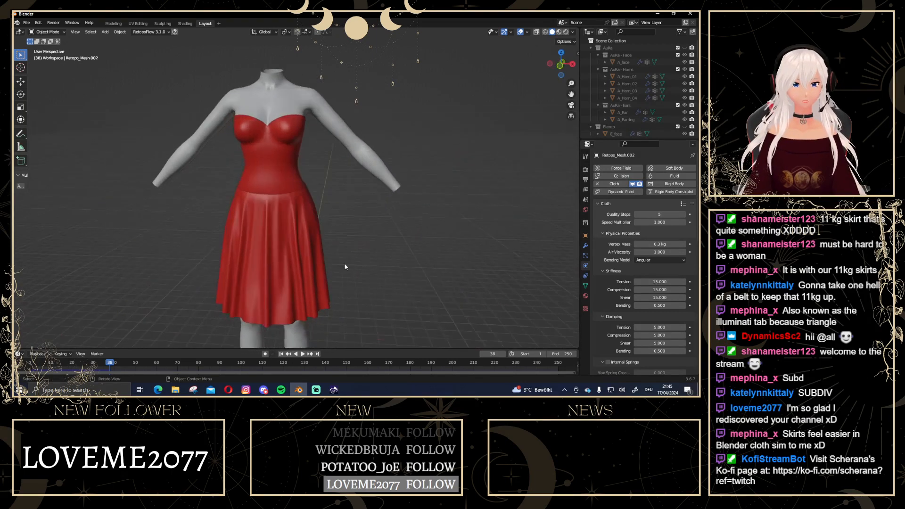
scroll(345, 265, "down", 3)
left_click(559, 67)
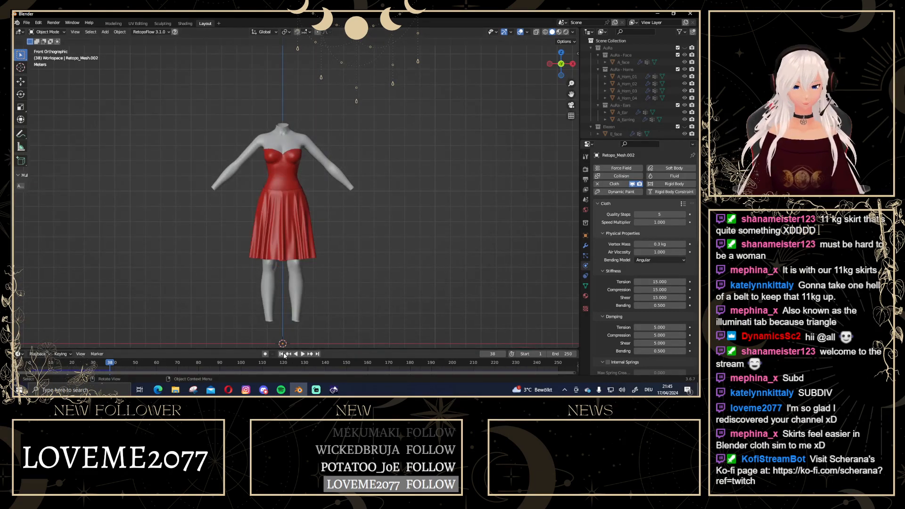
Return to the first frame, try the Leather cloth preset on the skirt in a short simulation, and rewind
left_click(281, 353)
left_click(683, 203)
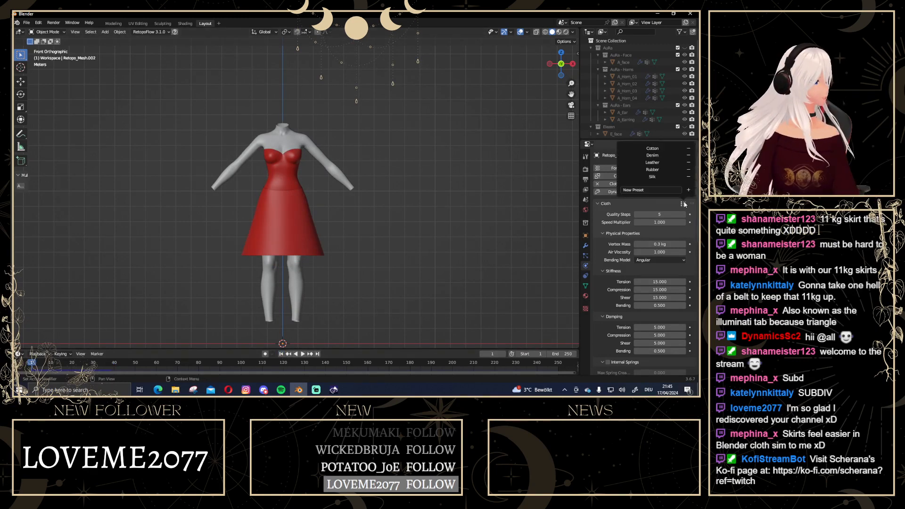
left_click(655, 162)
key("space")
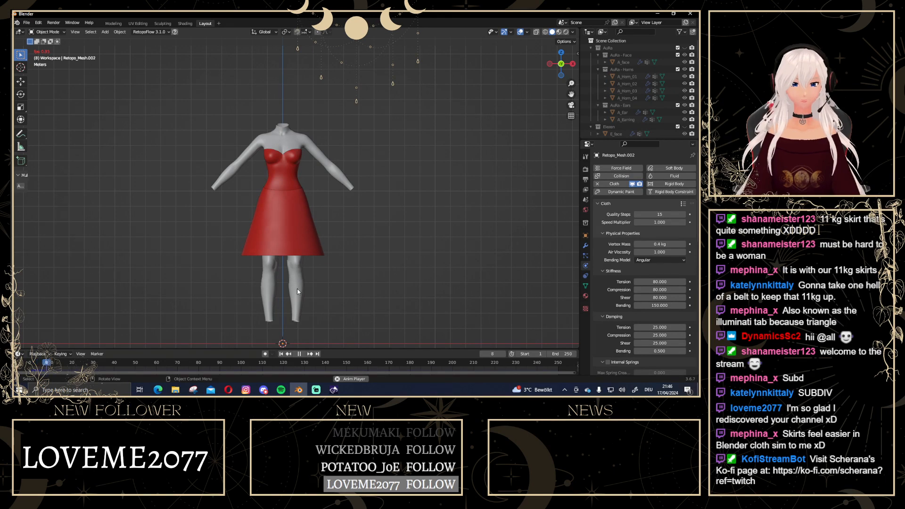
left_click(299, 353)
left_click(281, 354)
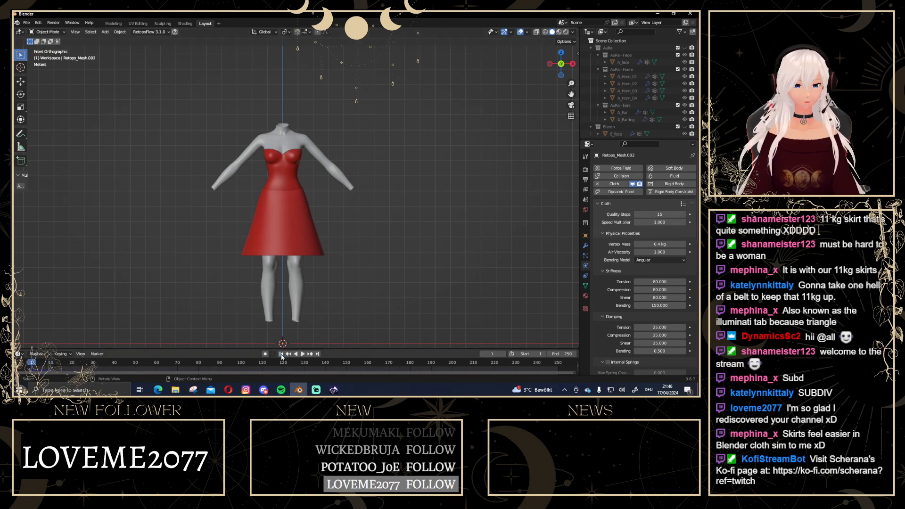
Set the viewport level of the skirt's Subdivision modifier to 1 and return to its cloth physics settings
left_click(585, 246)
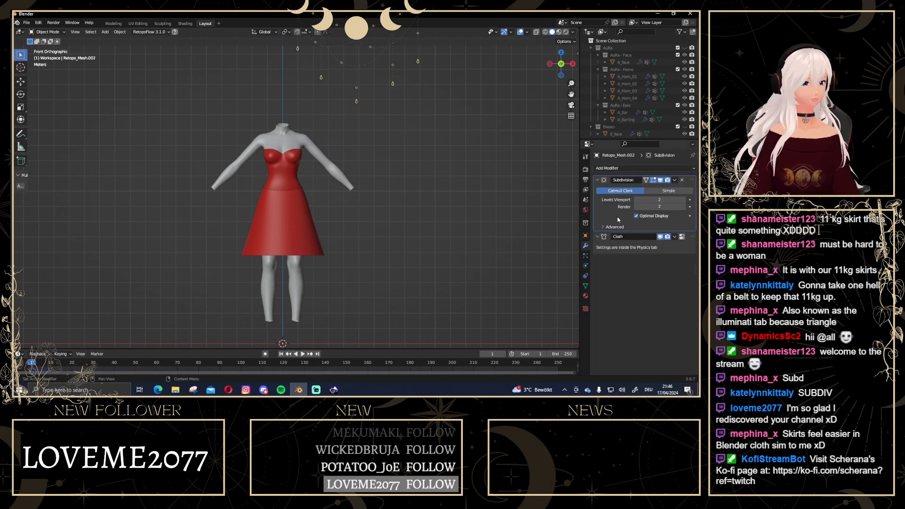
left_click(637, 200)
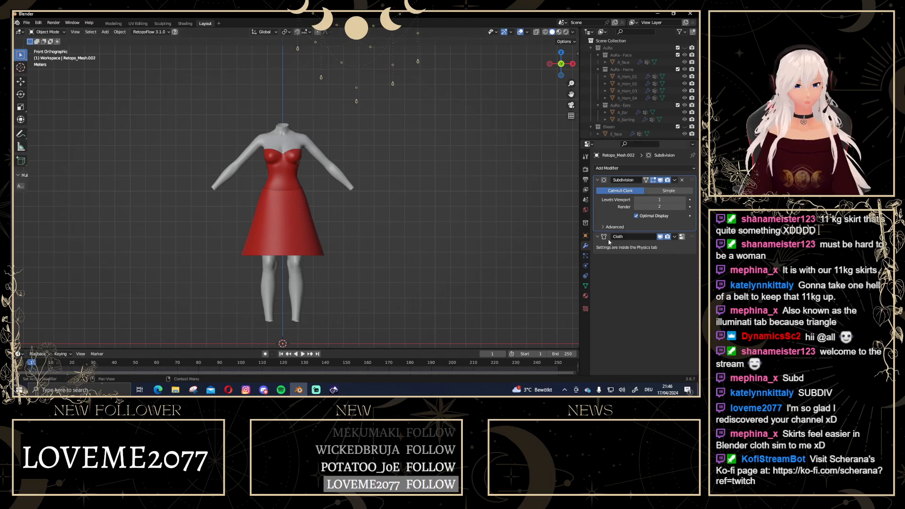
left_click(585, 265)
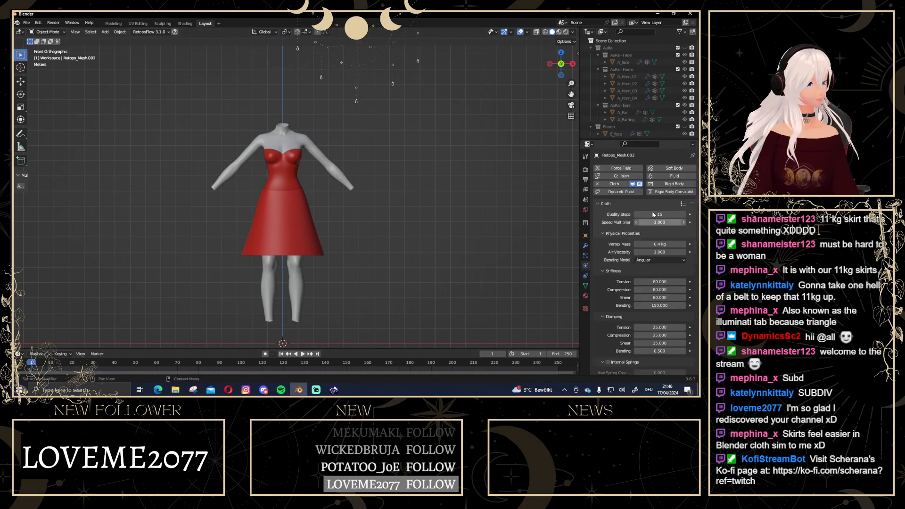
Apply the Denim cloth preset to the skirt and simulate it to frame 42
left_click(682, 204)
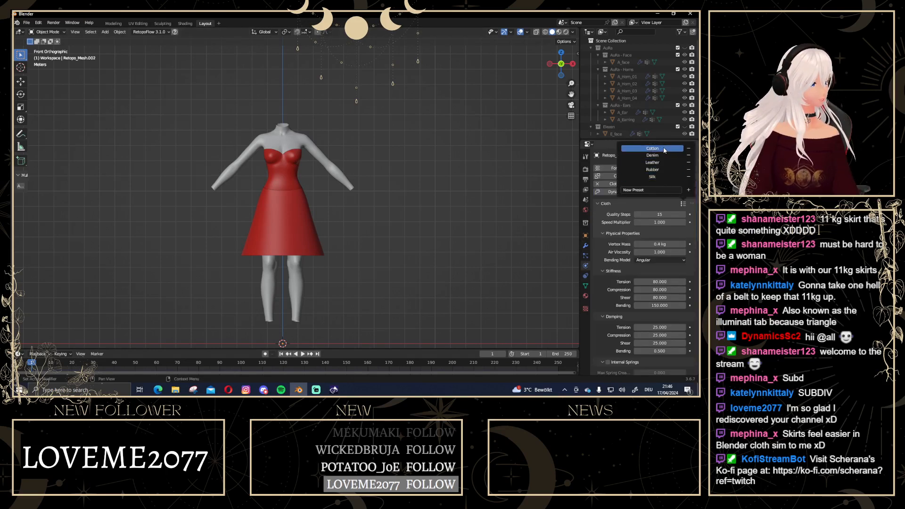
left_click(652, 155)
scroll(438, 268, "up", 1)
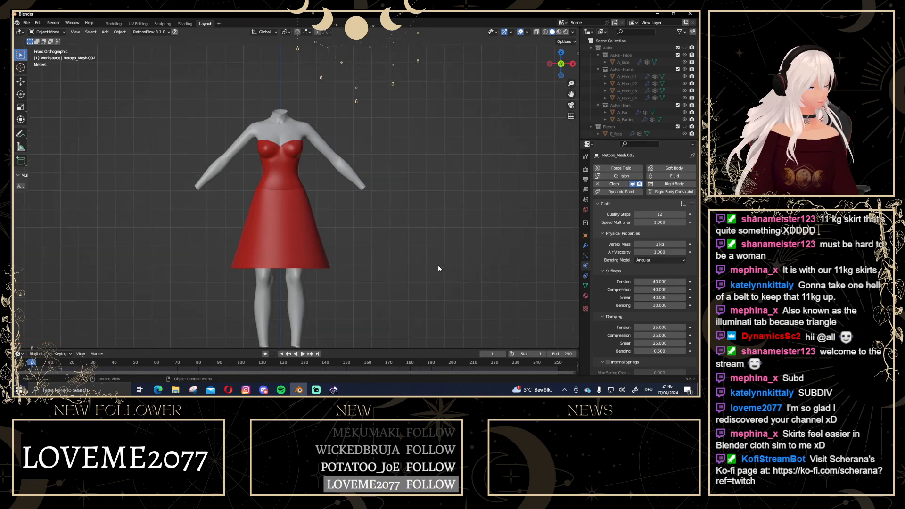
key("space")
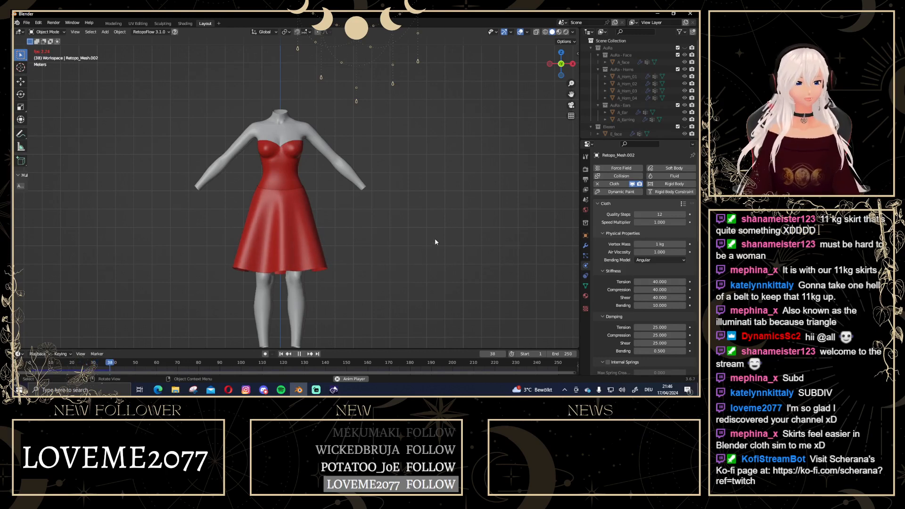
key("space")
Examine the Denim drape at an angle, from the back and from the front, and look through the cloth settings
mouse_move(421, 239)
middle_mouse_down()
mouse_move(265, 240)
mouse_move(302, 209)
mouse_move(398, 238)
mouse_move(422, 231)
middle_mouse_up()
scroll(422, 231, "down", 1)
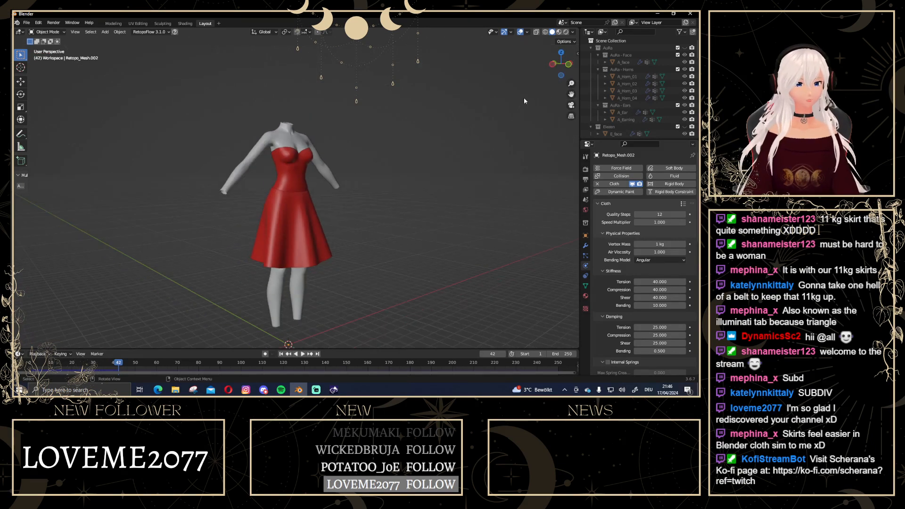
left_click(553, 63)
scroll(284, 190, "up", 2)
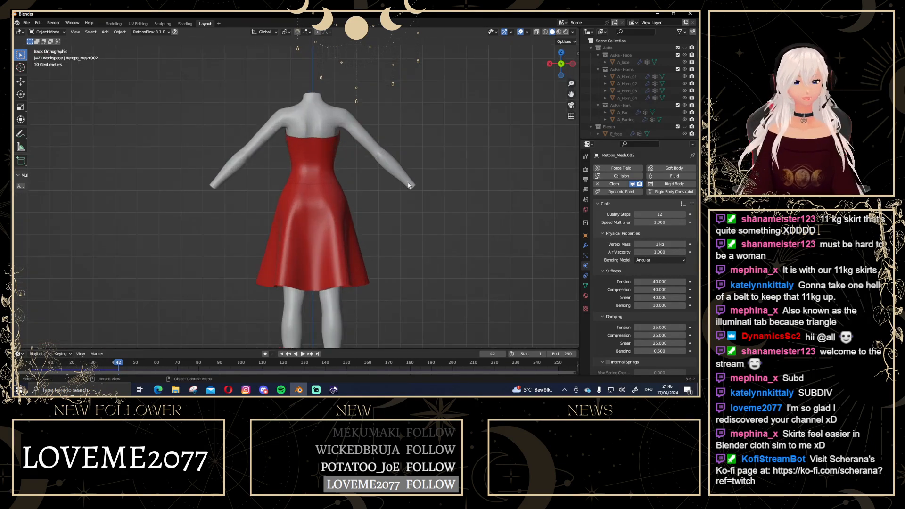
left_click(560, 63)
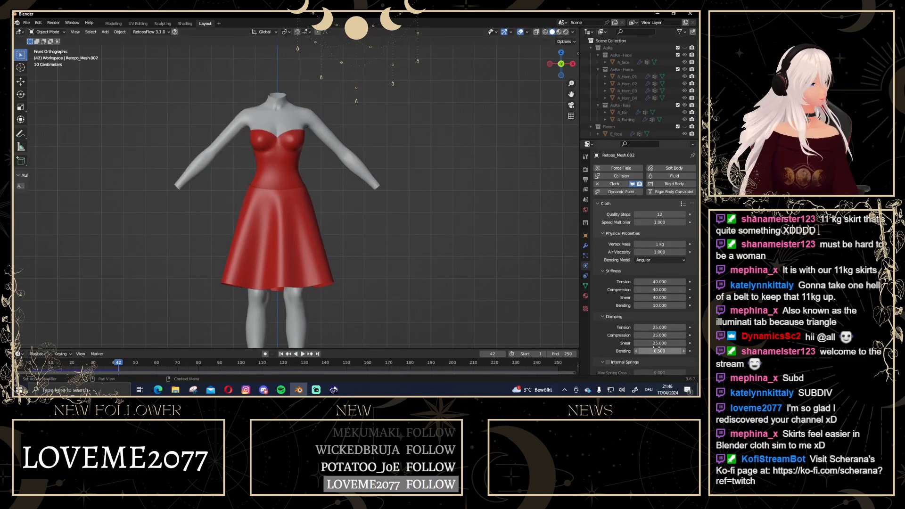
scroll(646, 240, "down", 3)
scroll(646, 240, "down", 1)
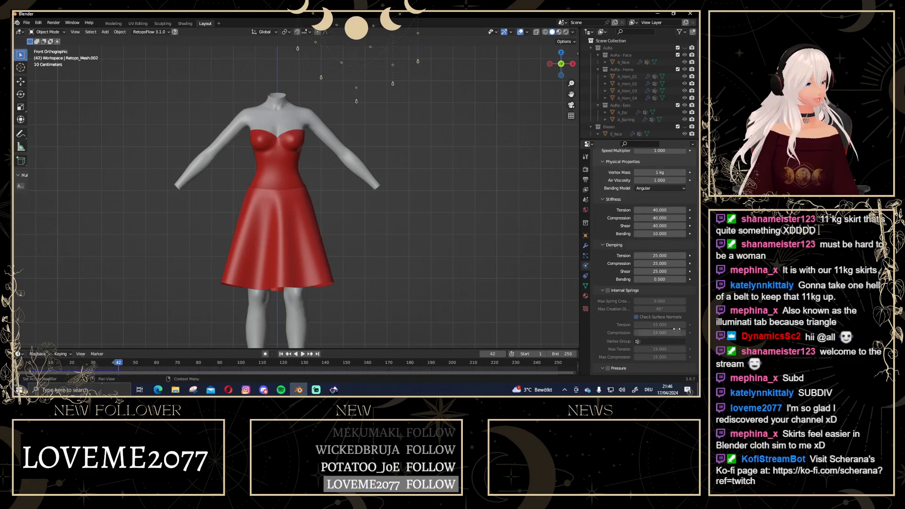
scroll(672, 287, "down", 3)
scroll(673, 286, "up", 7)
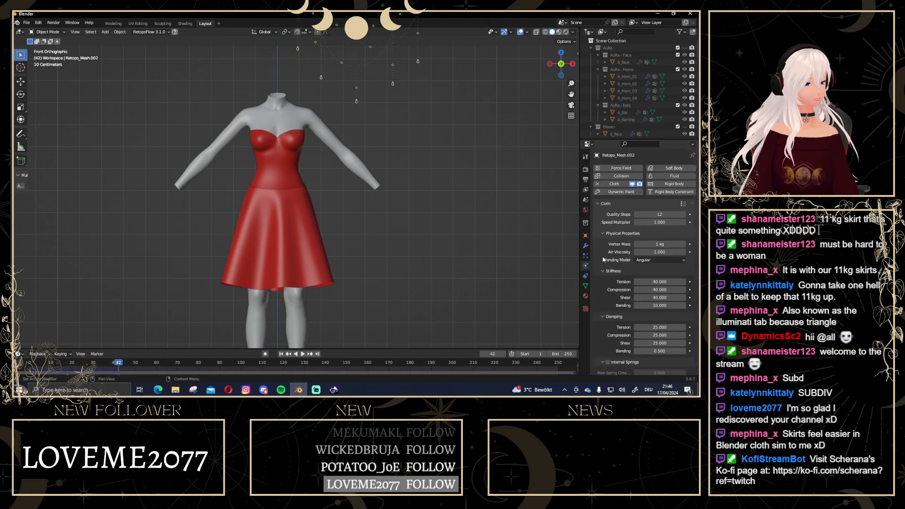
Set the cloth Quality Steps to 3 and simulate the skirt again from the first frame
left_click(660, 214)
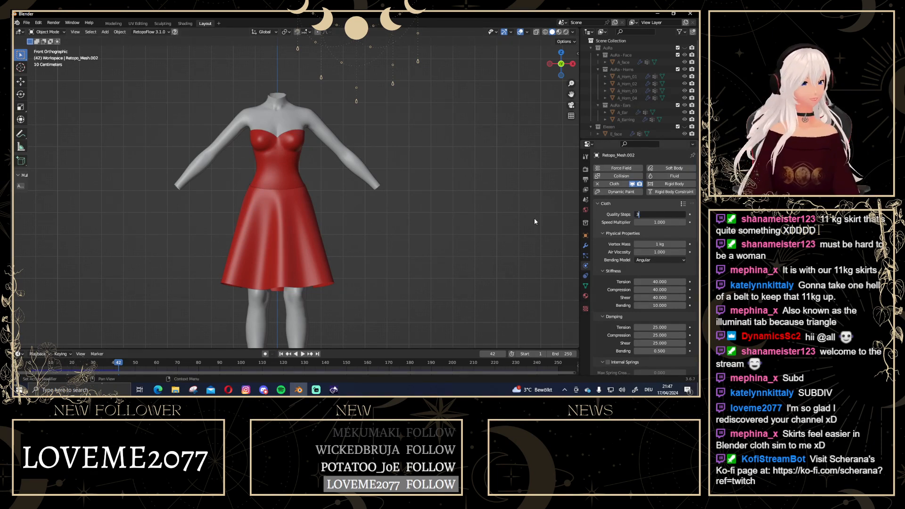
key("Return")
left_click(281, 354)
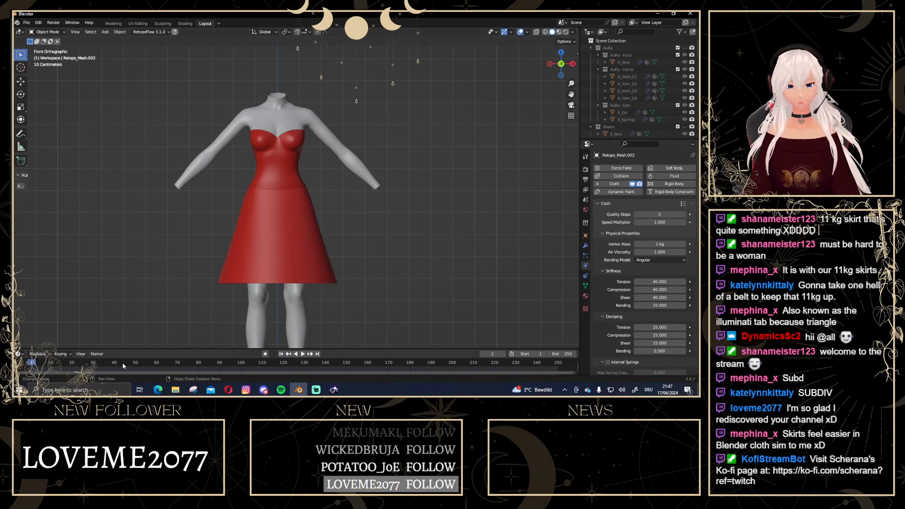
key("space")
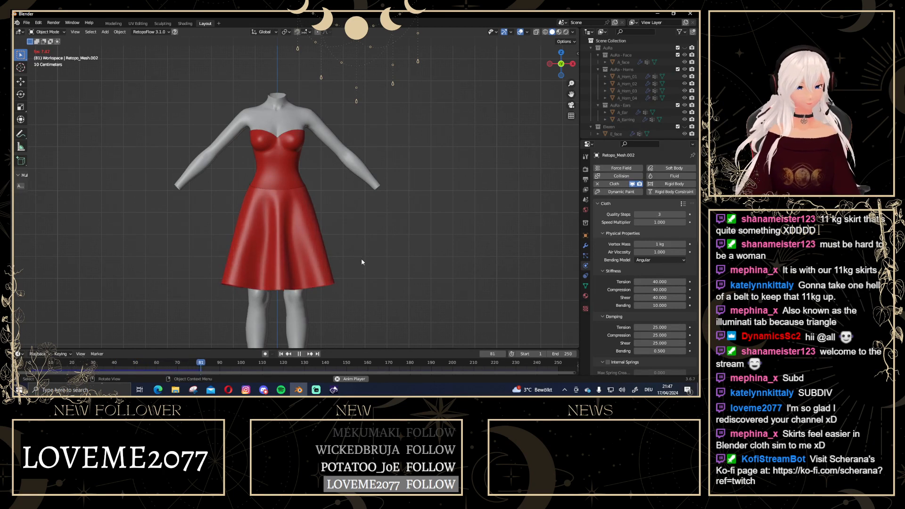
key("space")
Compare the skirt's folds at different simulation frames and examine the drape at frame 82 from underneath and the front
middle_click_drag(368, 262, 292, 287)
left_click_drag(216, 363, 137, 366)
middle_click_drag(396, 221, 455, 251)
key("space")
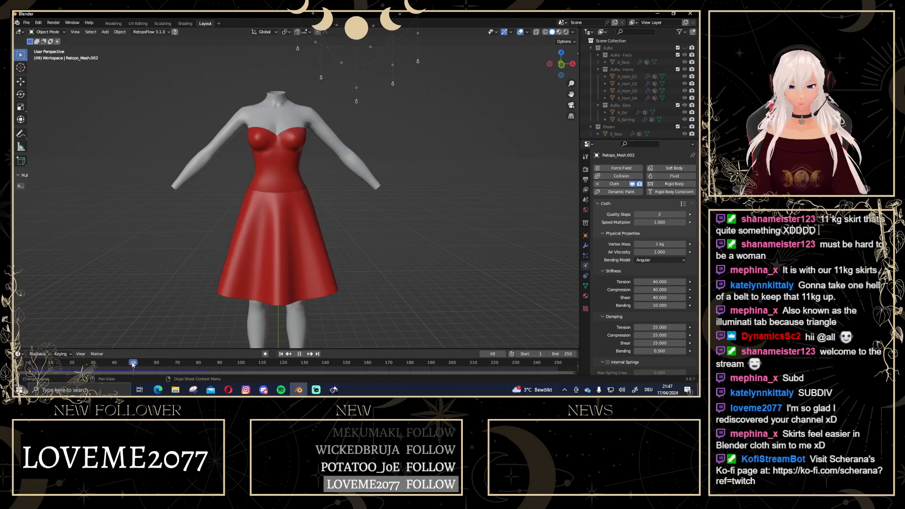
left_click(115, 366)
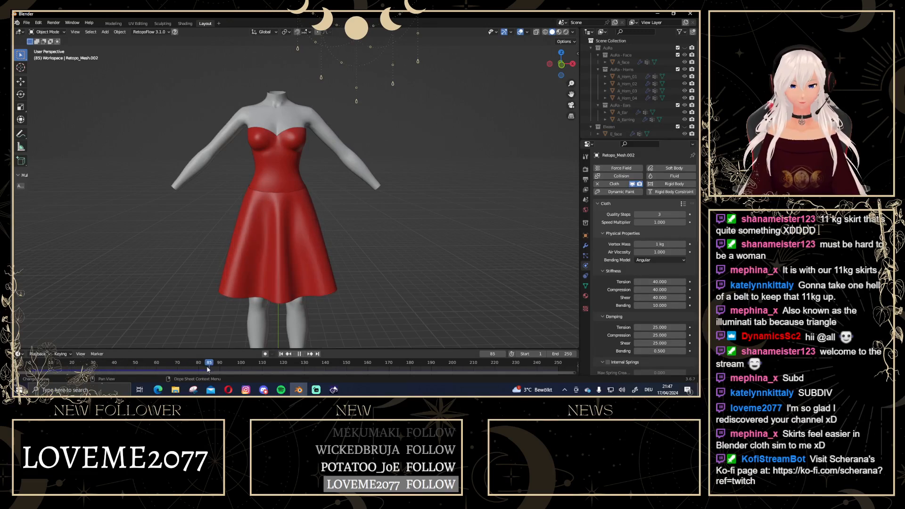
left_click_drag(208, 370, 202, 369)
middle_click_drag(406, 287, 276, 247)
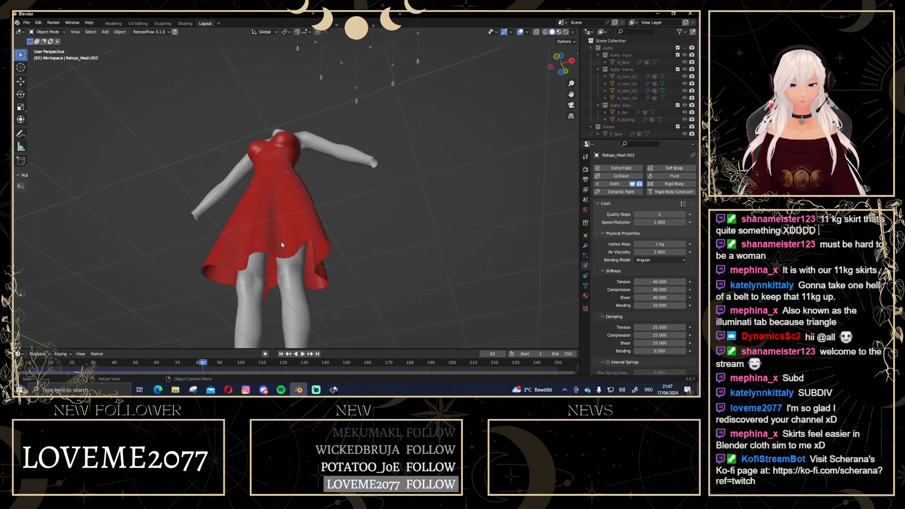
left_click(559, 61)
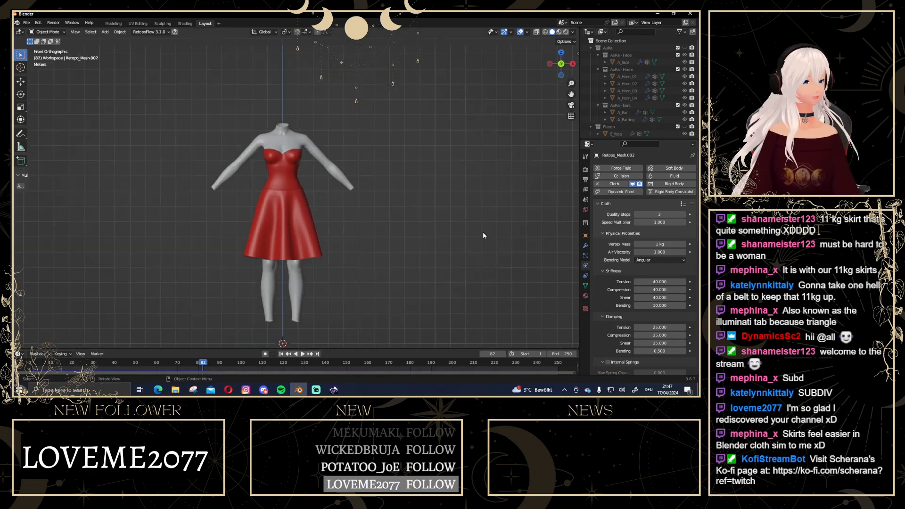
Rewind to the first frame and set the skirt's cloth Vertex Mass to 2.7 kg
left_click(281, 354)
scroll(273, 197, "up", 2)
left_click(270, 215)
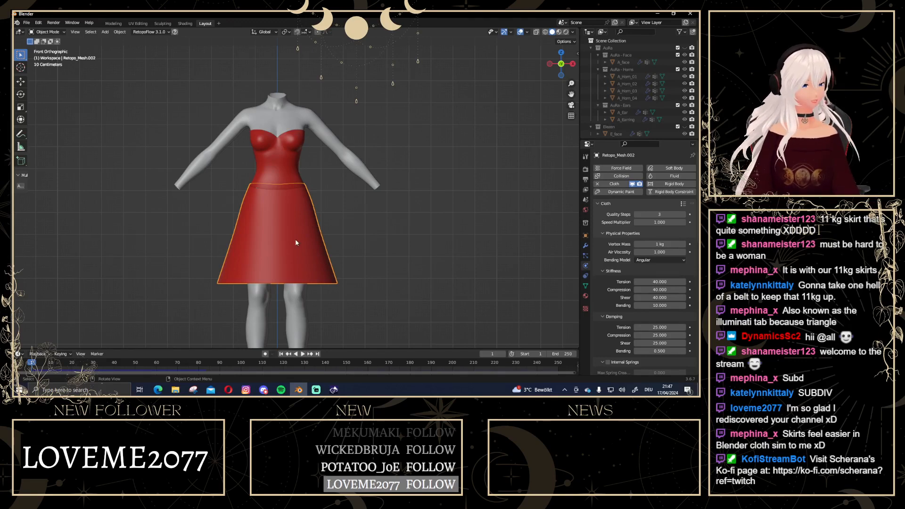
left_click(657, 244)
left_click_drag(657, 244, 664, 244)
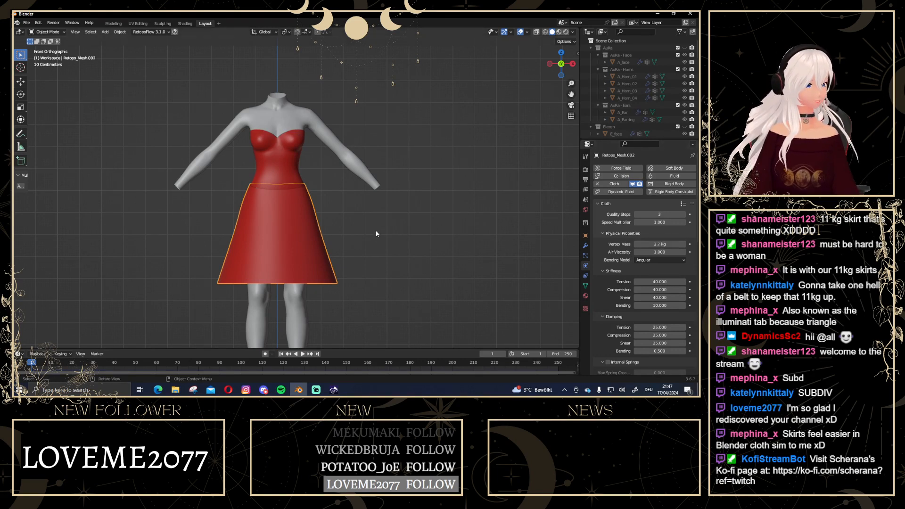
left_click(433, 232)
Simulate the skirt with the heavier vertex mass to frame 122 and inspect its folds from the front
key("space")
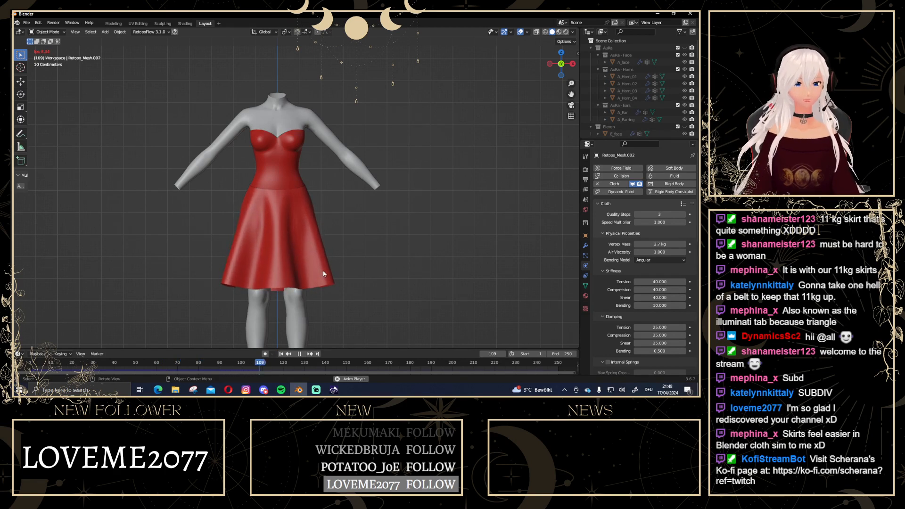
key("space")
mouse_move(438, 254)
middle_mouse_down()
mouse_move(319, 239)
mouse_move(283, 216)
mouse_move(437, 251)
middle_mouse_up()
left_click(562, 63)
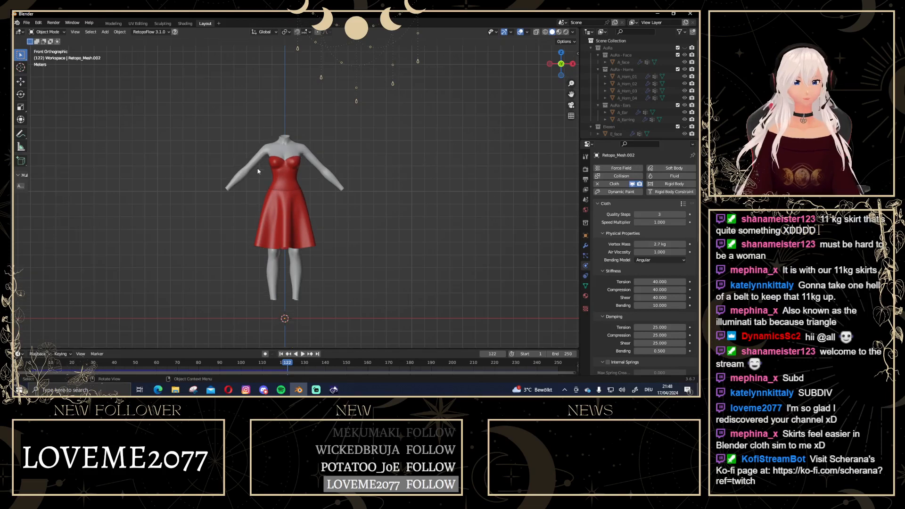
scroll(324, 270, "up", 3)
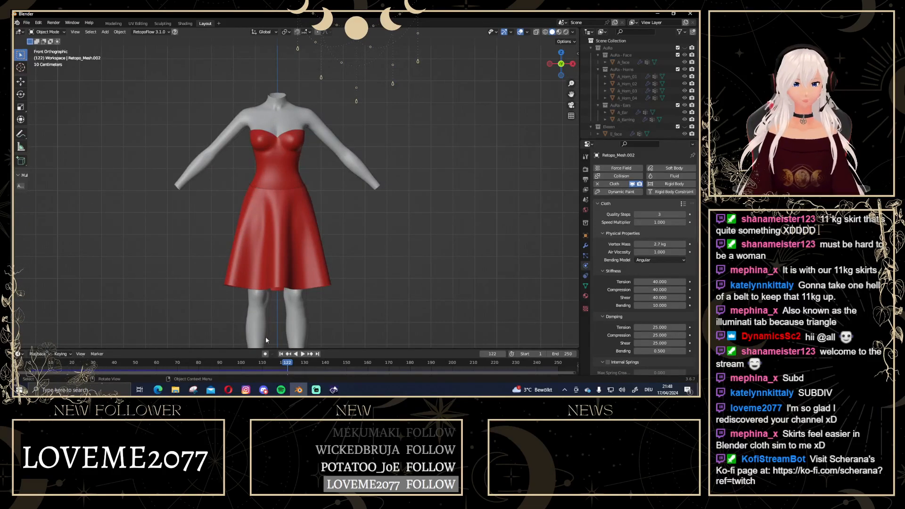
Return to the first frame and set the skirt's Vertex Mass to 1 kg
left_click(280, 353)
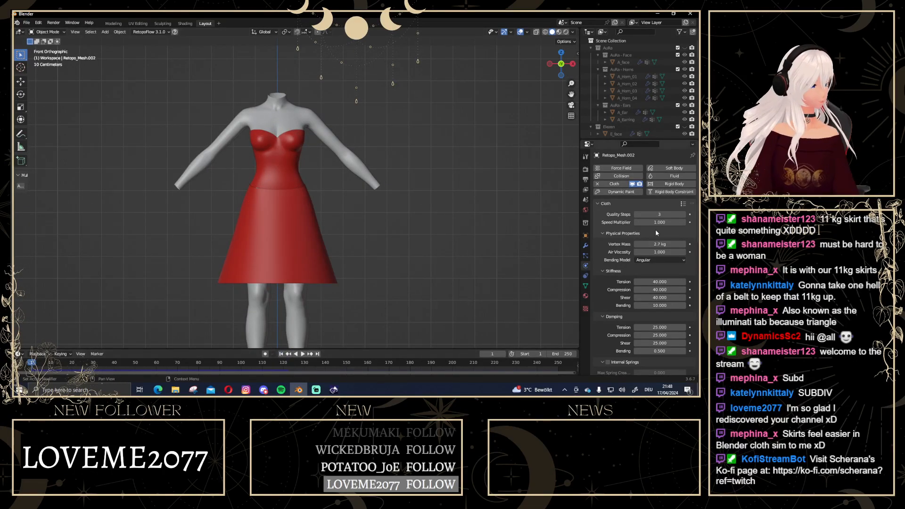
left_click(663, 244)
type("1")
key("Return")
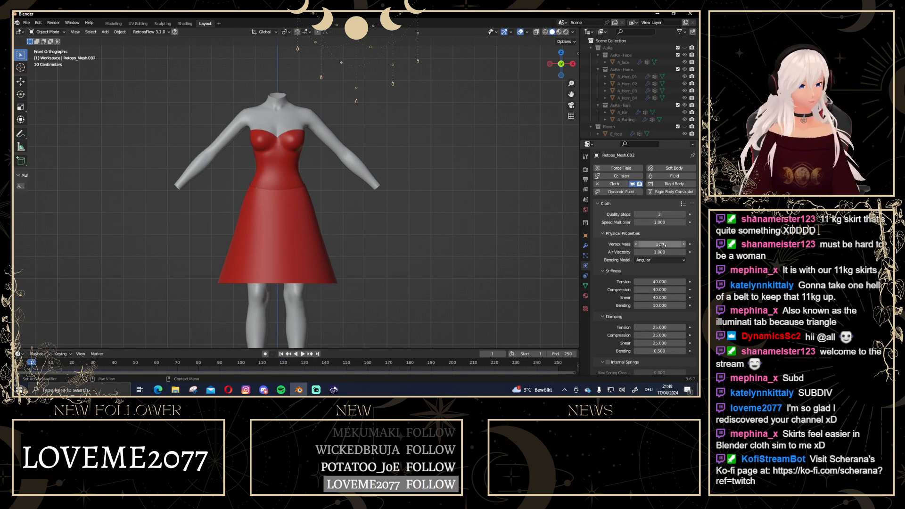
Select the skirt, apply the Silk cloth preset and review its stiffness and damping values
scroll(655, 245, "down", 3)
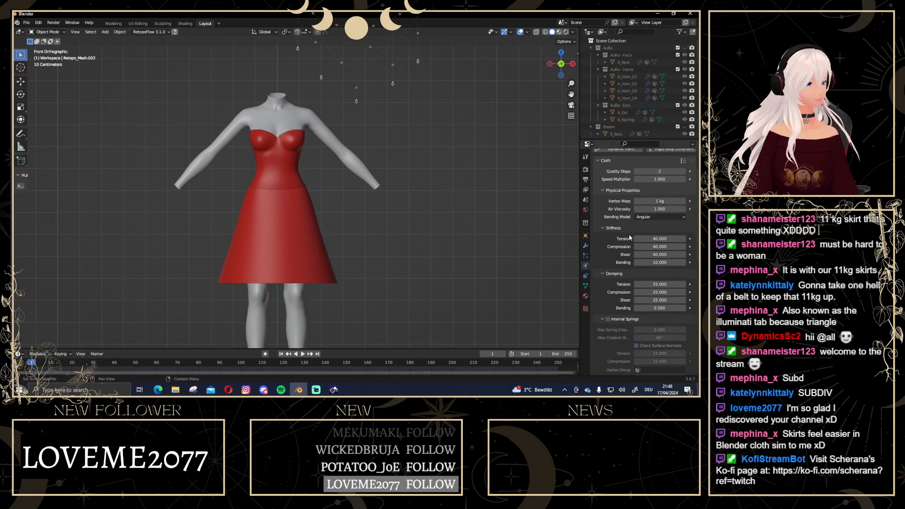
left_click(273, 232)
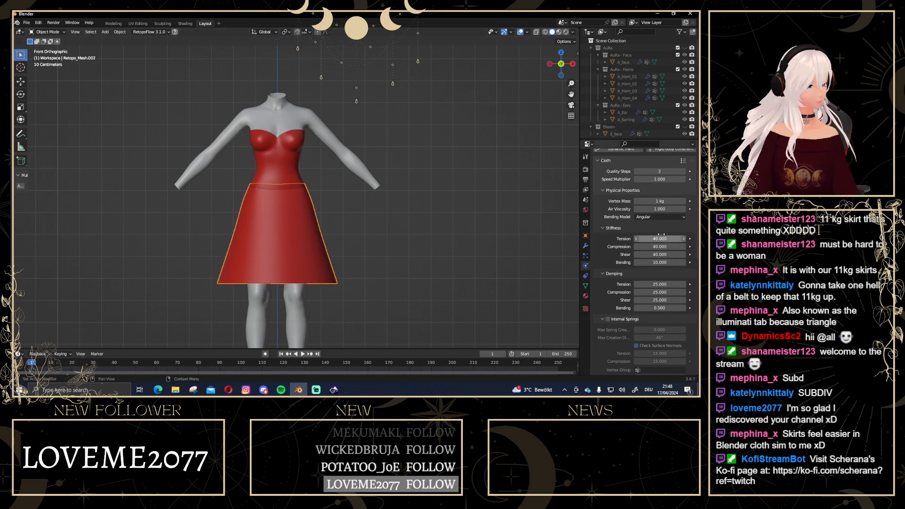
scroll(661, 234, "up", 3)
left_click(683, 203)
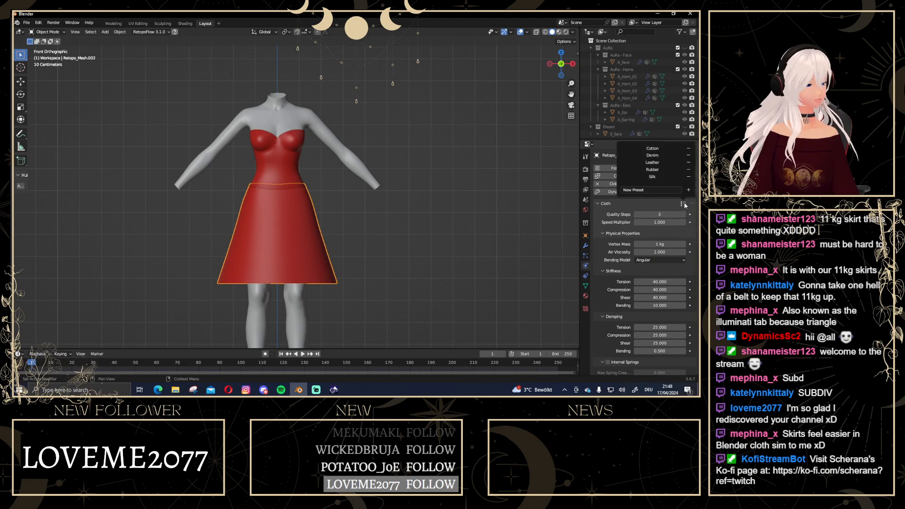
left_click(660, 177)
scroll(650, 309, "down", 2)
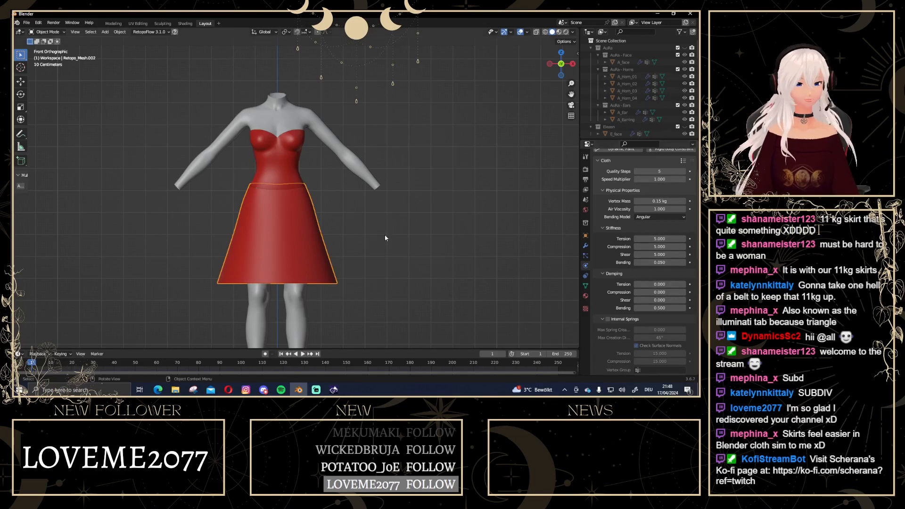
Simulate the skirt with the Silk preset to frame 53 and inspect its folds at an angle and from the front
key("space")
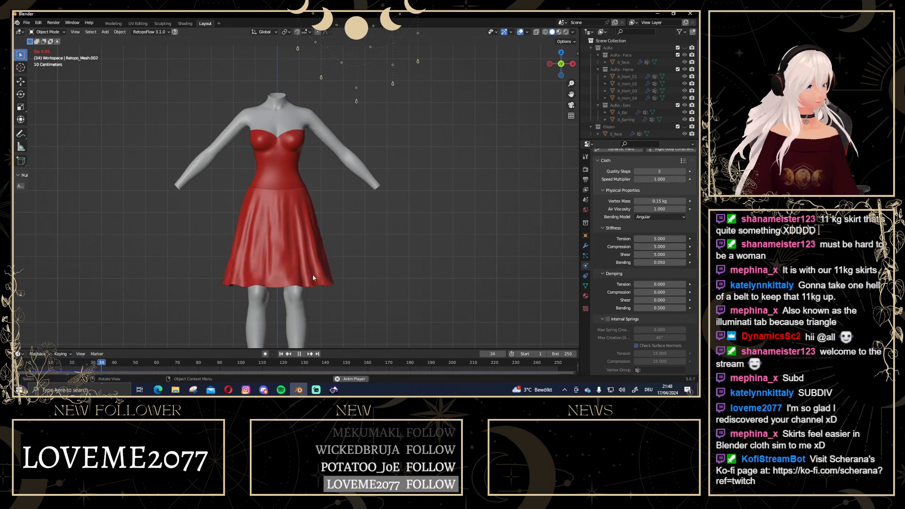
key("space")
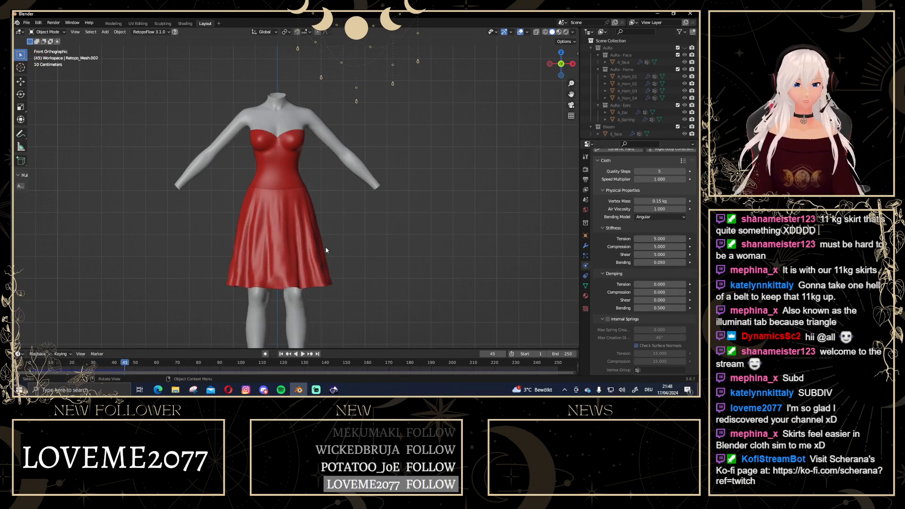
middle_click_drag(325, 246, 358, 250)
key("space")
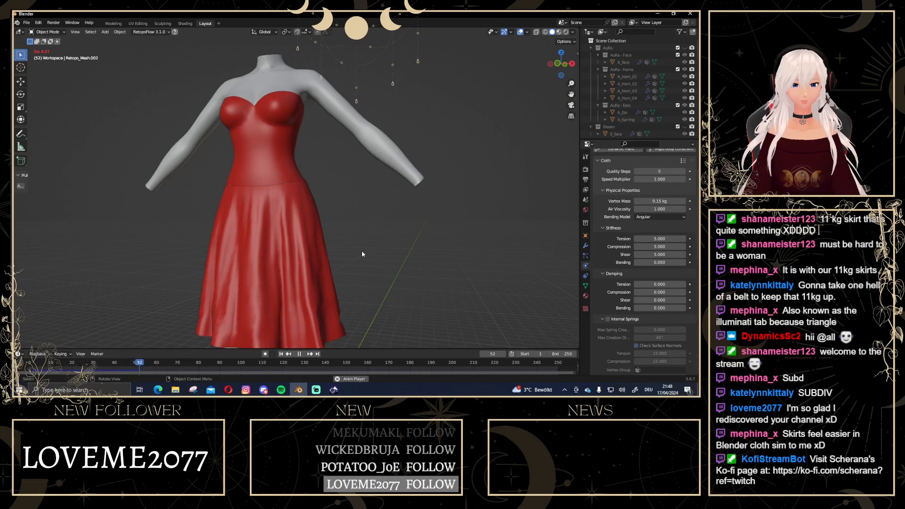
key("space")
left_click(559, 65)
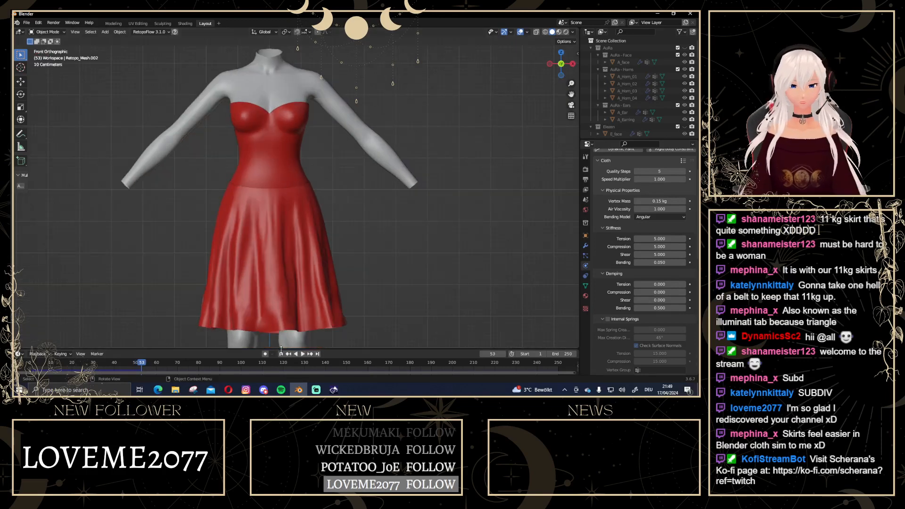
Set the skirt's Bending stiffness to 5.05 and simulate from the first frame to frame 28
left_click_drag(660, 262, 683, 263)
scroll(408, 259, "down", 2)
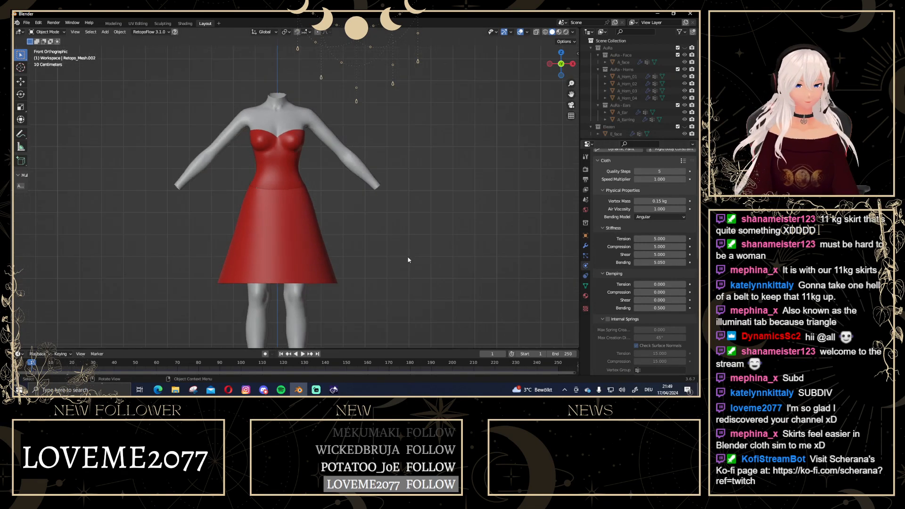
key("space")
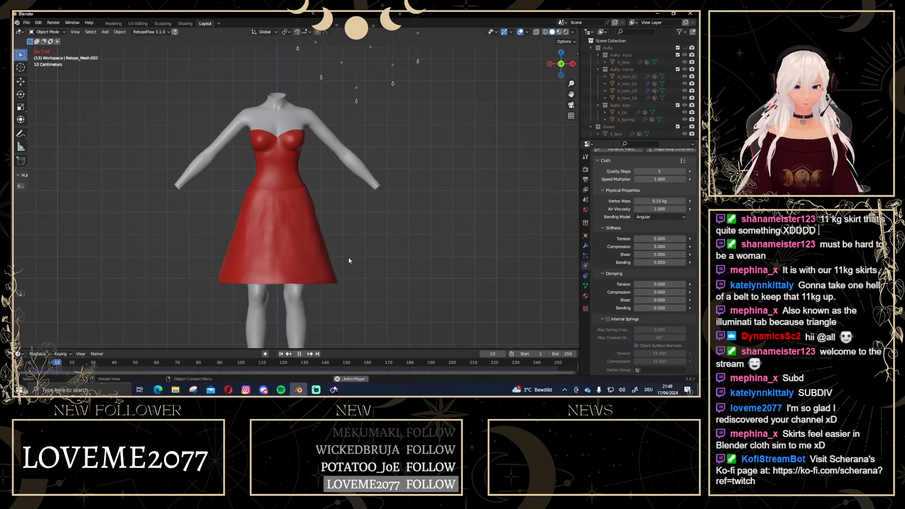
key("space")
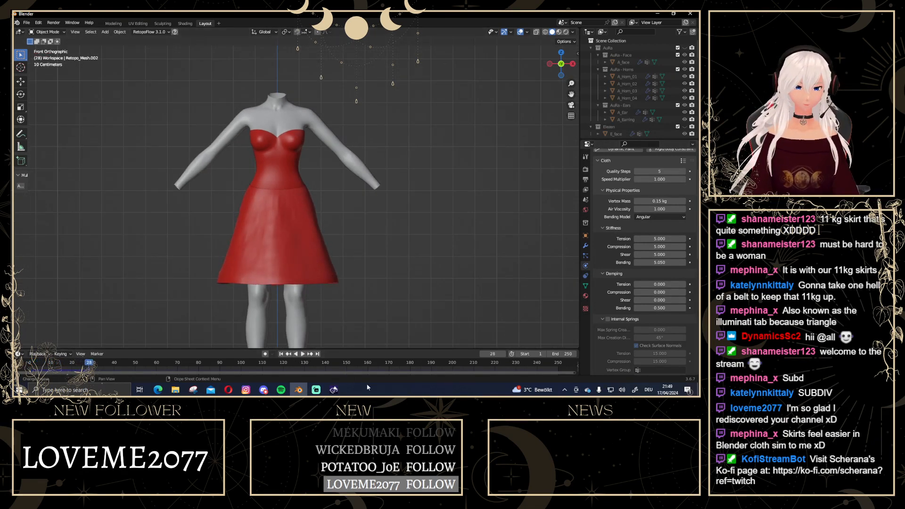
Return to the first frame, set the skirt's Vertex Mass to 4.35 kg and simulate to frame 45
left_click(280, 353)
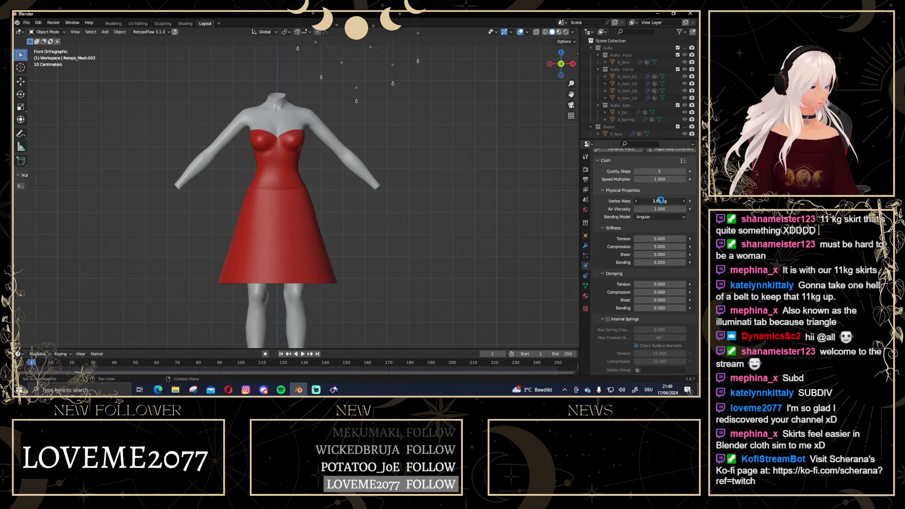
left_click_drag(659, 200, 679, 201)
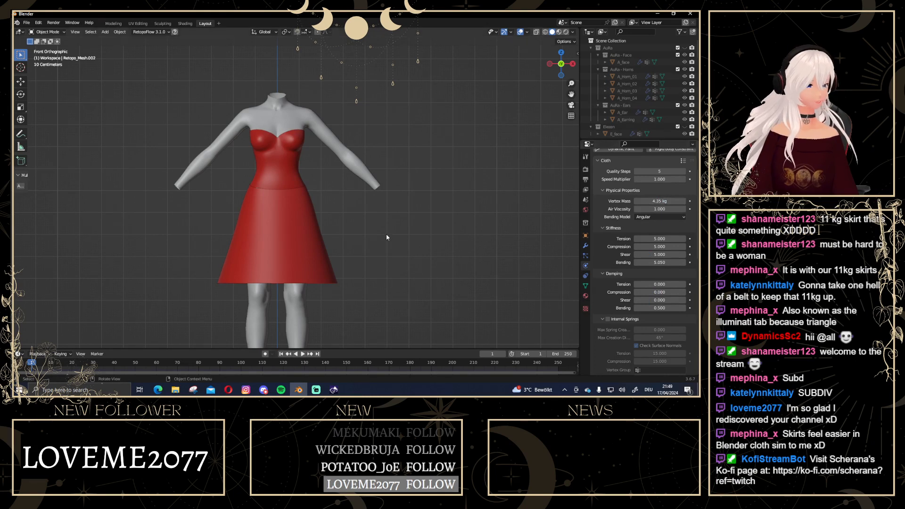
key("space")
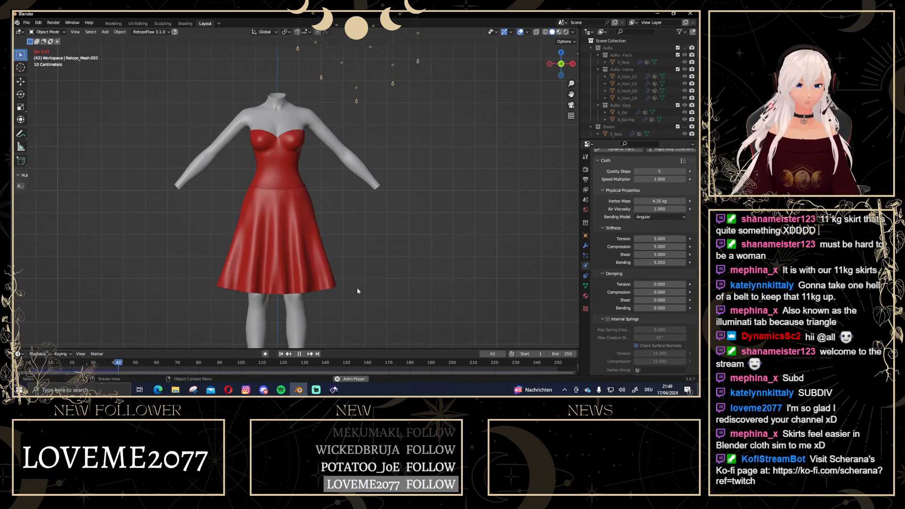
key("space")
Inspect the draped skirt from below and the side, and return to the front view
middle_click_drag(354, 288, 386, 273)
middle_click_drag(309, 268, 288, 230)
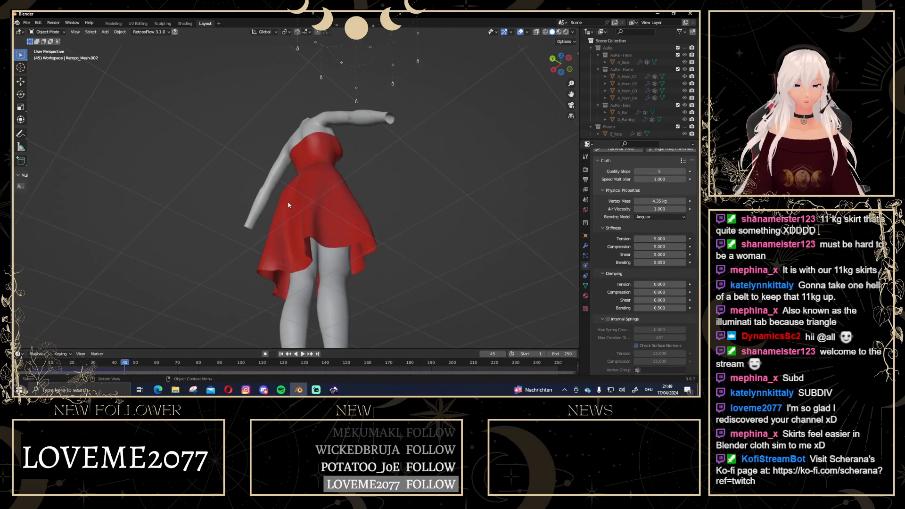
middle_click_drag(329, 203, 283, 259)
left_click(566, 63)
scroll(443, 293, "down", 2)
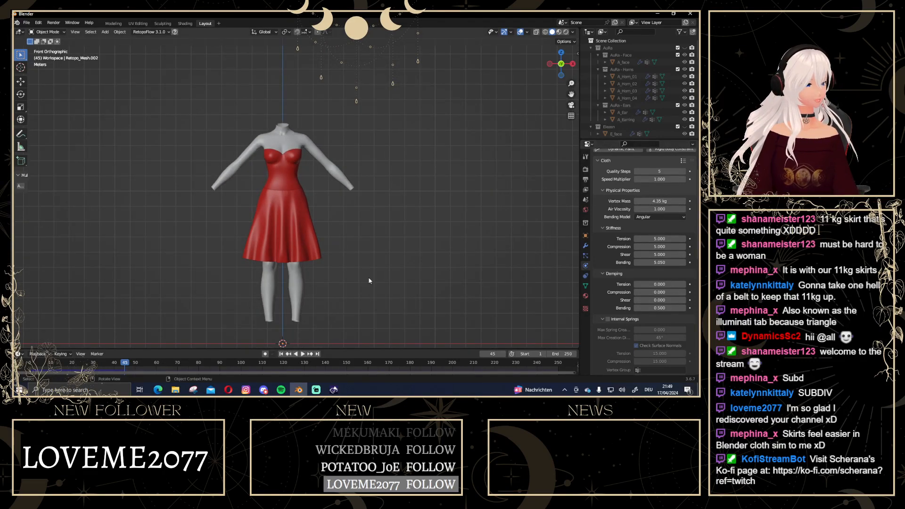
Return to the first frame, set the skirt's Bending stiffness to 3.35 and simulate to frame 152
left_click(280, 354)
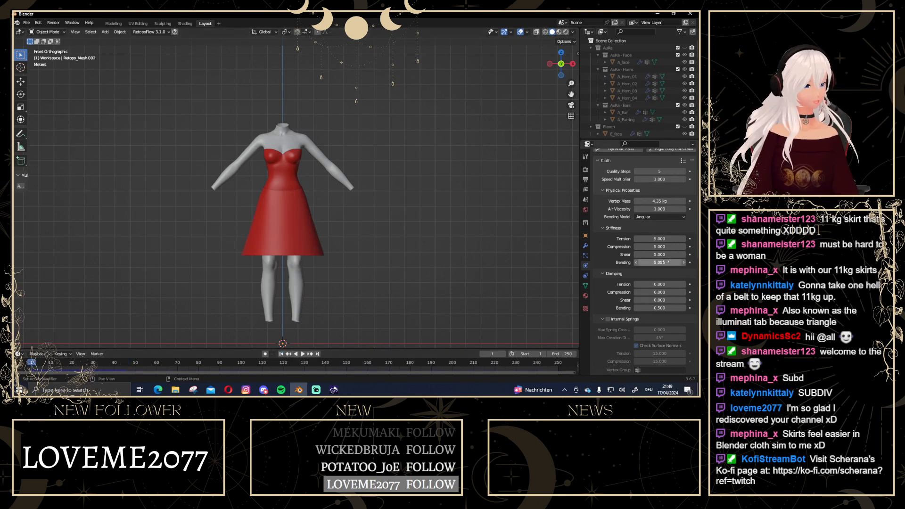
left_click(606, 274)
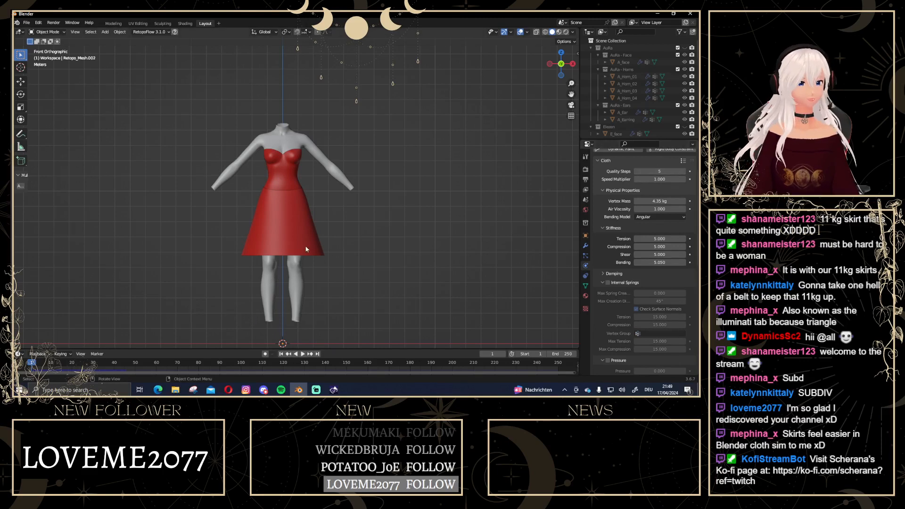
left_click(662, 262)
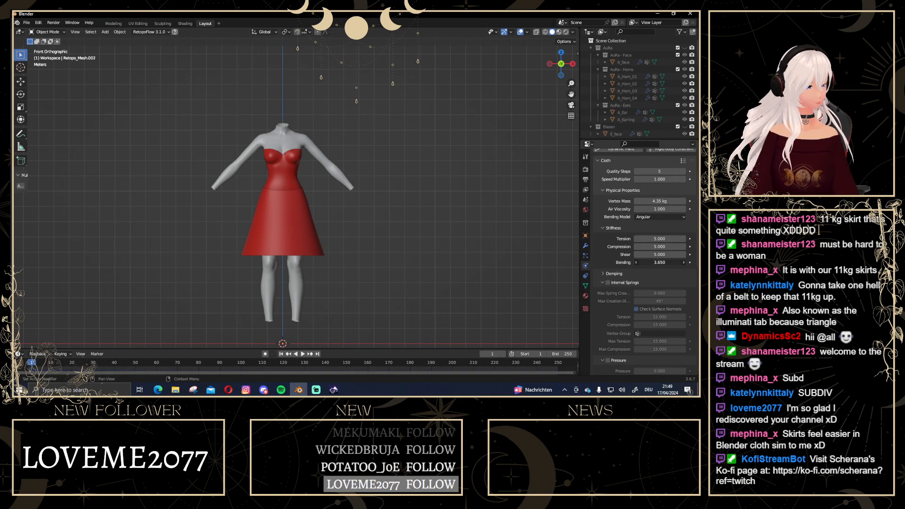
key("space")
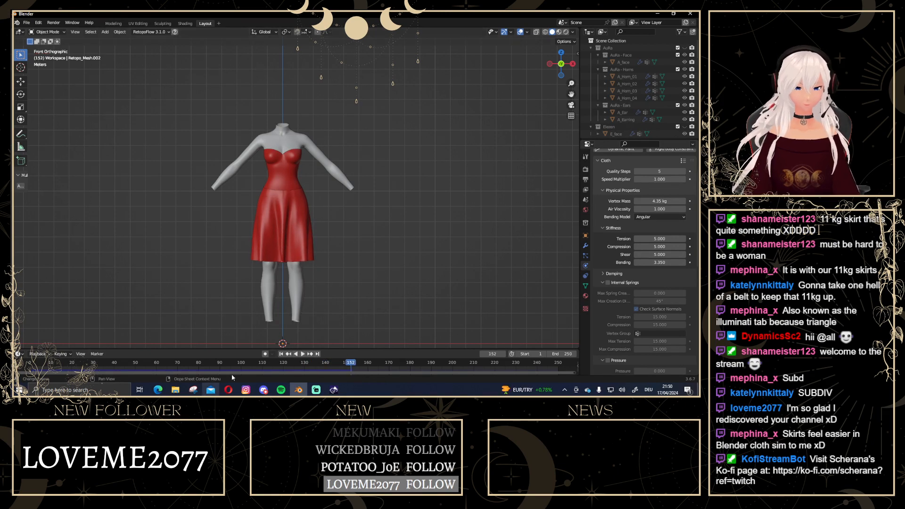
Rewind to the first frame and apply the Denim cloth preset to the skirt
key("Escape")
scroll(660, 212, "up", 3)
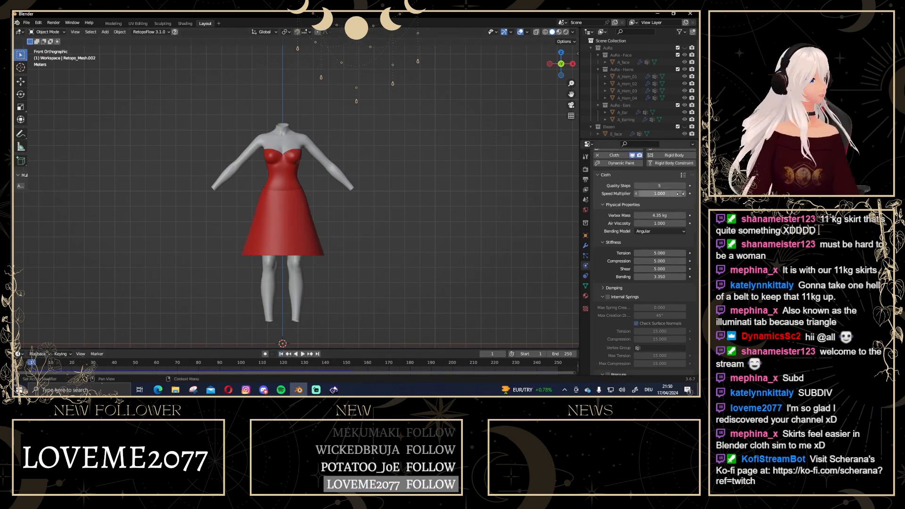
left_click(683, 203)
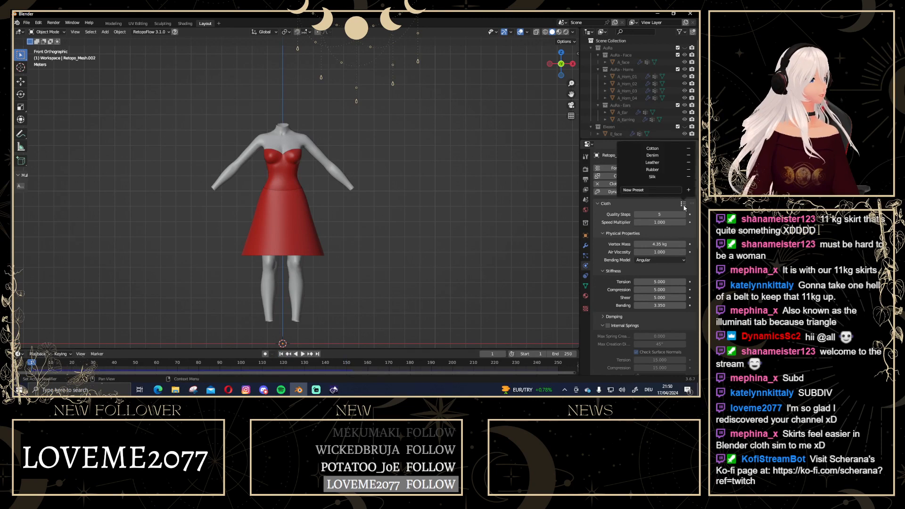
left_click(670, 155)
scroll(576, 247, "down", 1)
scroll(347, 233, "up", 1)
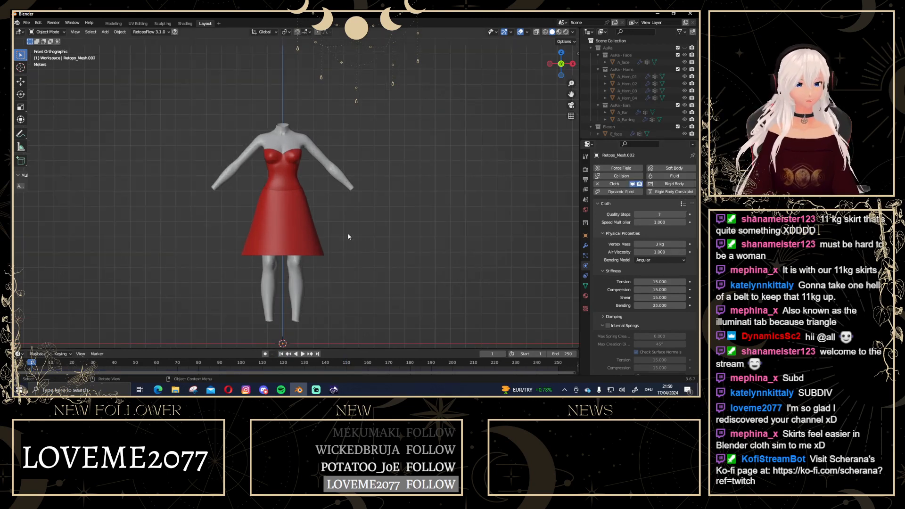
Simulate the Denim skirt to frame 77, inspect its folds from below and the front, and review its collision settings
scroll(358, 233, "up", 1)
key("space")
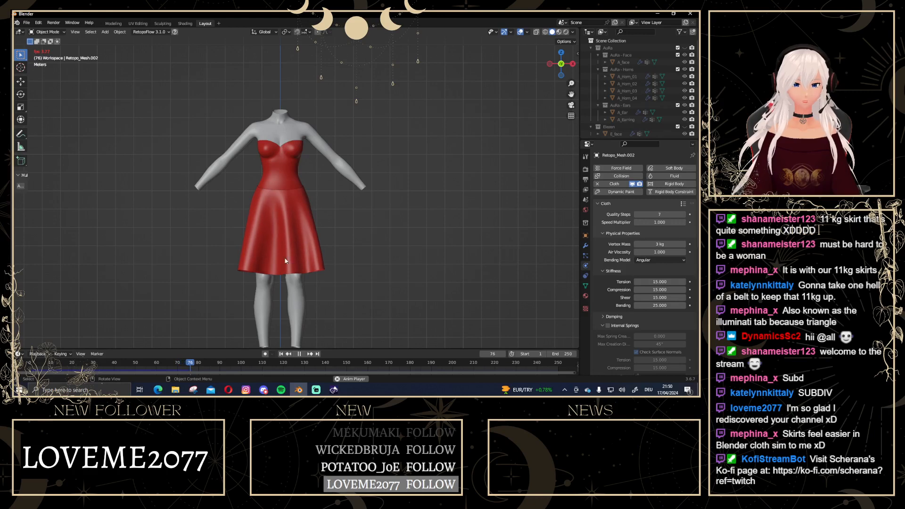
key("space")
middle_click_drag(285, 261, 266, 217)
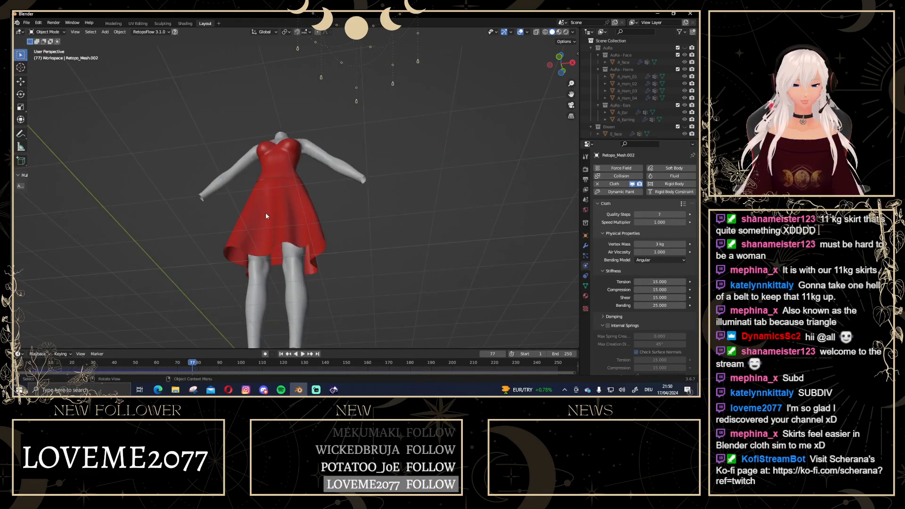
scroll(654, 298, "down", 10)
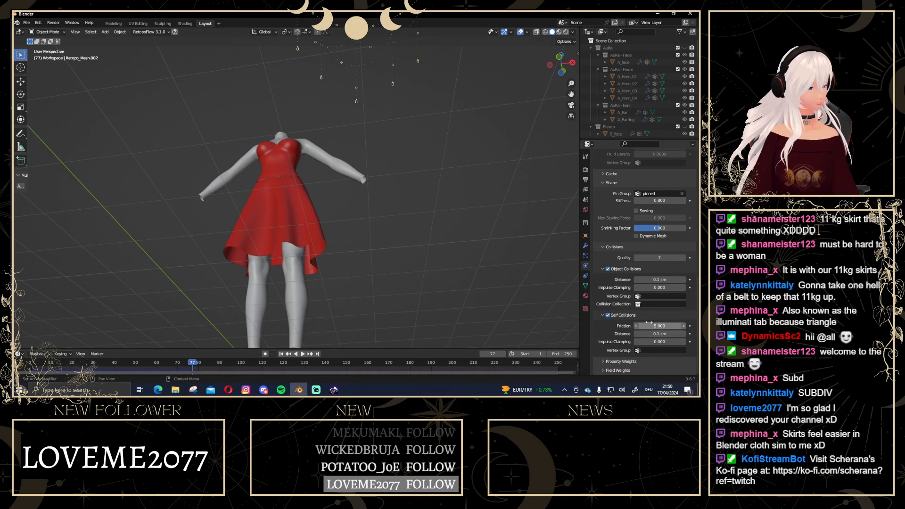
left_click(562, 68)
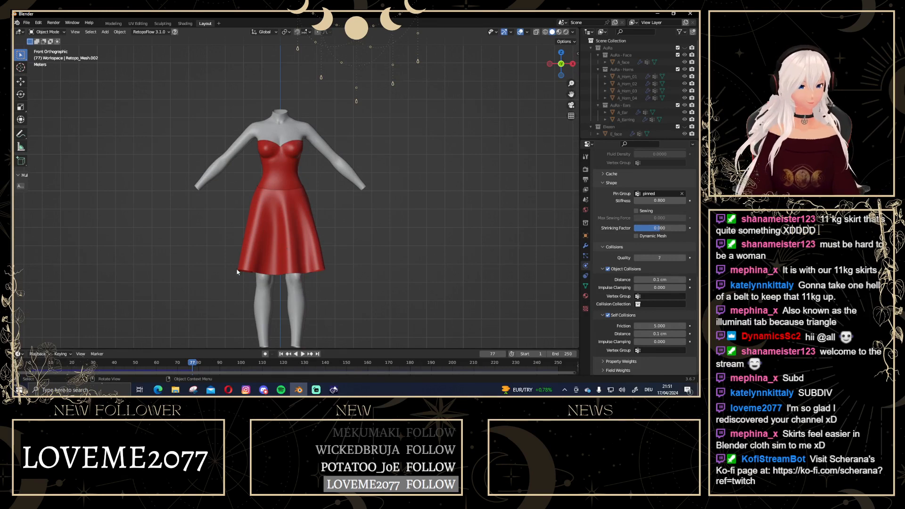
Apply the Silk cloth preset to the skirt and set its Self Collisions Friction to 1
scroll(682, 170, "up", 15)
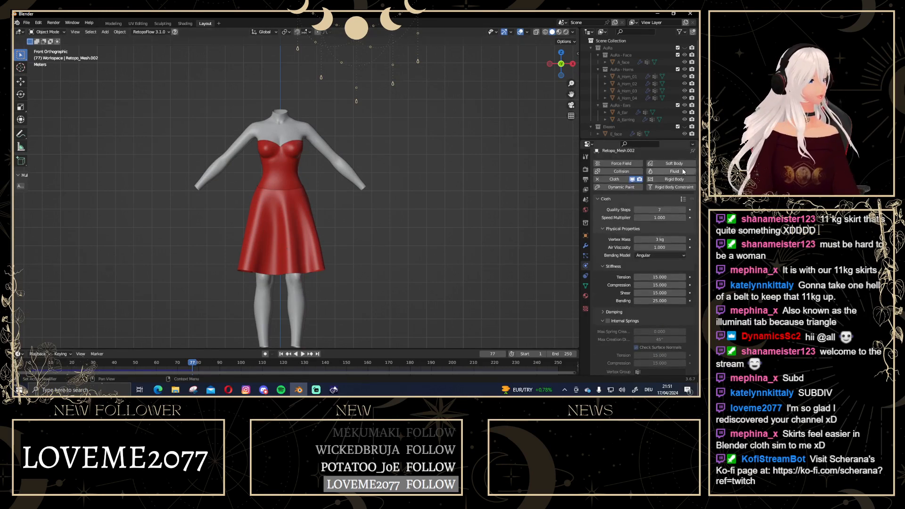
left_click(683, 204)
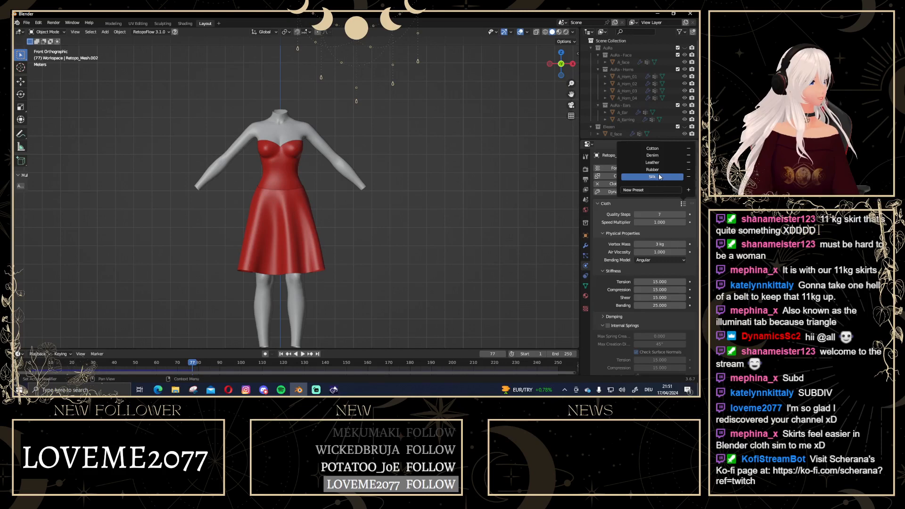
left_click(660, 188)
scroll(657, 264, "down", 5)
scroll(658, 272, "down", 10)
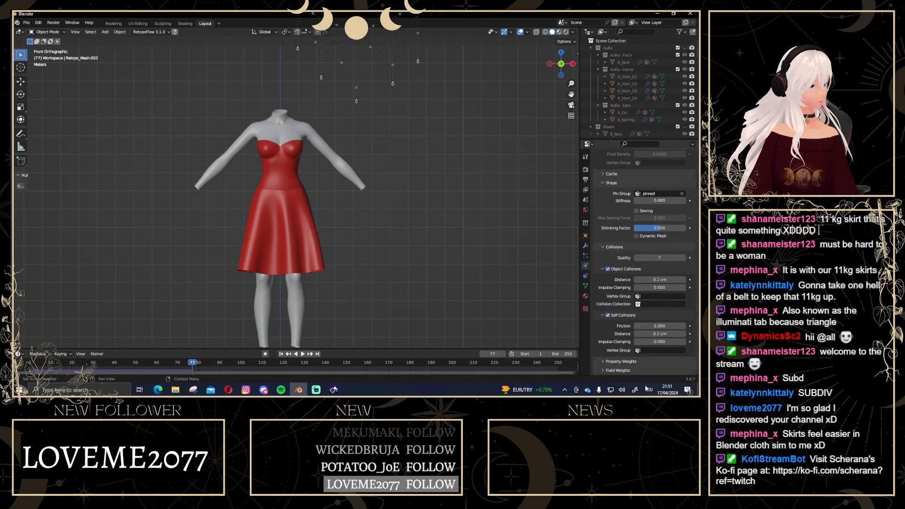
left_click_drag(667, 325, 643, 326)
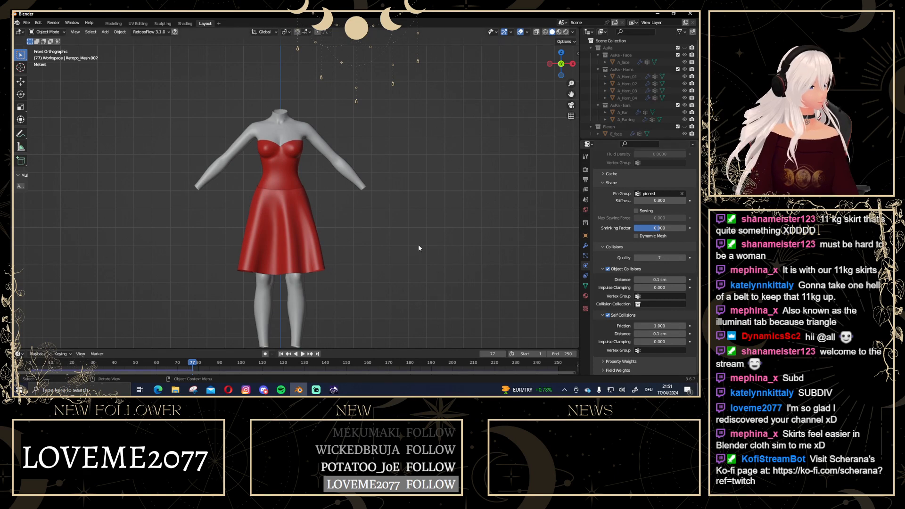
Simulate the Silk skirt from the first frame to frame 90 and inspect its folds from the front and below
left_click(281, 354)
key("space")
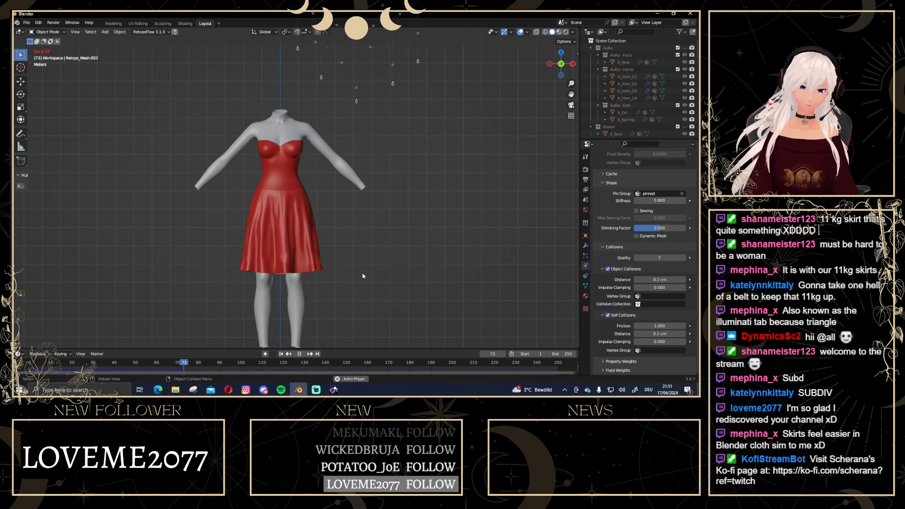
key("space")
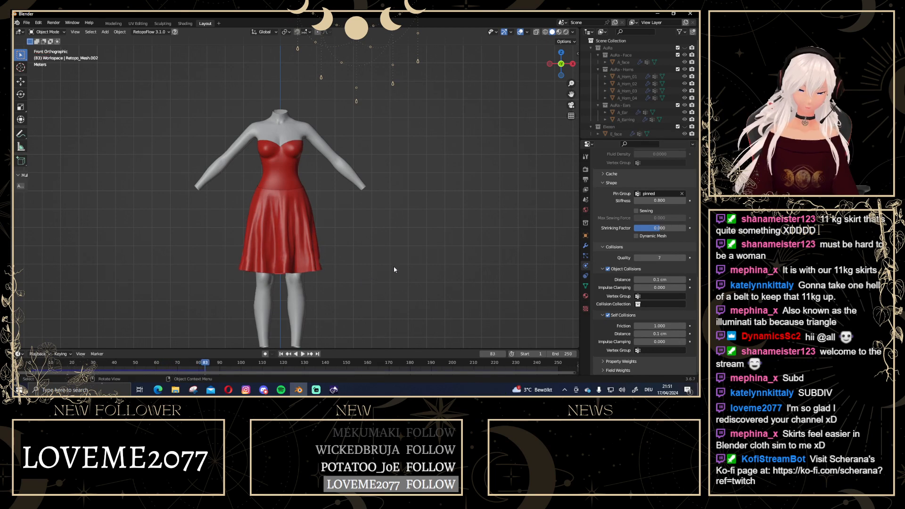
middle_click_drag(370, 276, 267, 178)
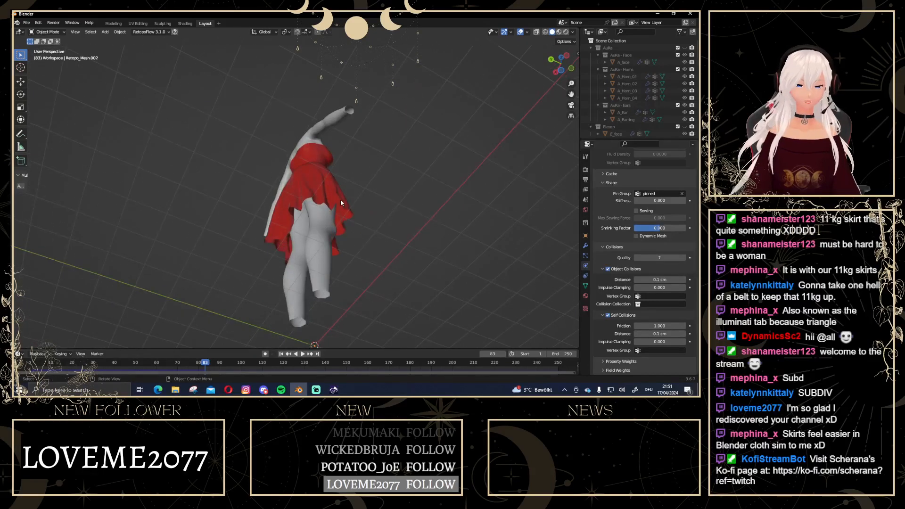
key("space")
key("space")
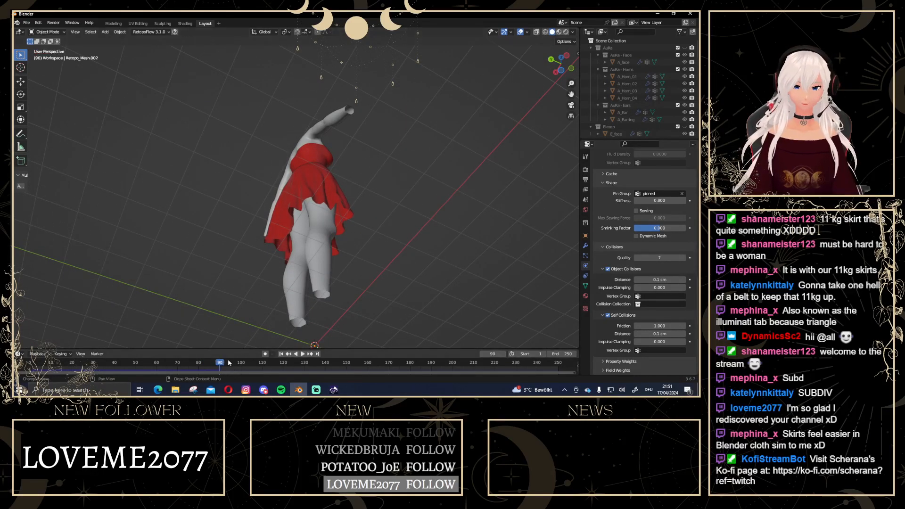
Scrub the simulation back to frame 50 and on to frame 39, comparing the skirt's folds from the front
left_click_drag(222, 364, 138, 366)
middle_click_drag(425, 210, 318, 267)
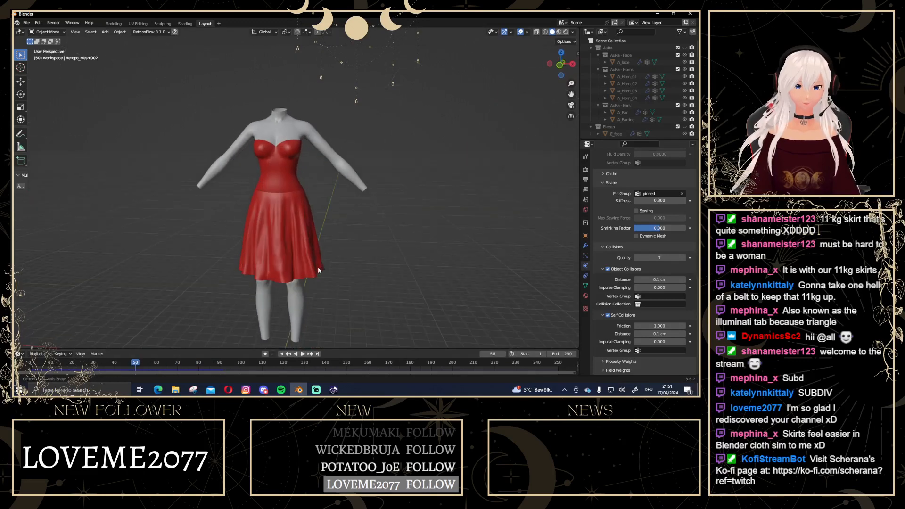
left_click(564, 63)
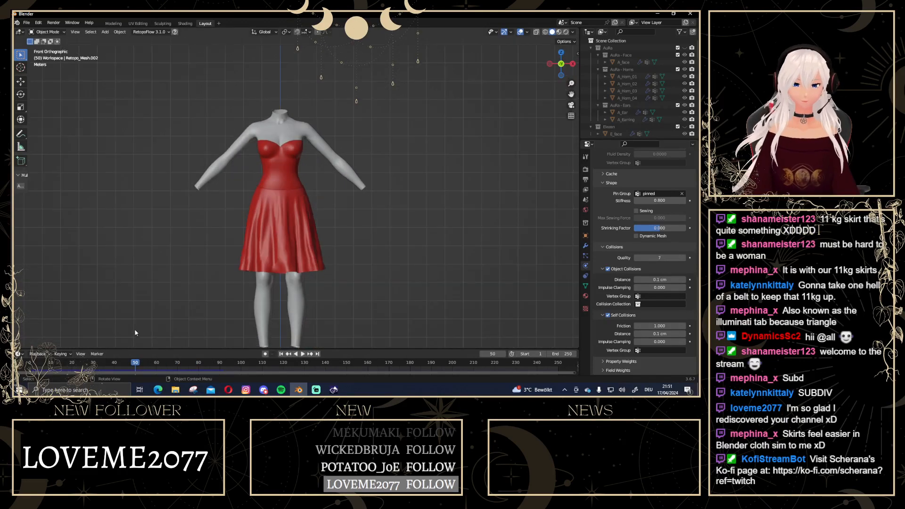
left_click_drag(133, 365, 102, 365)
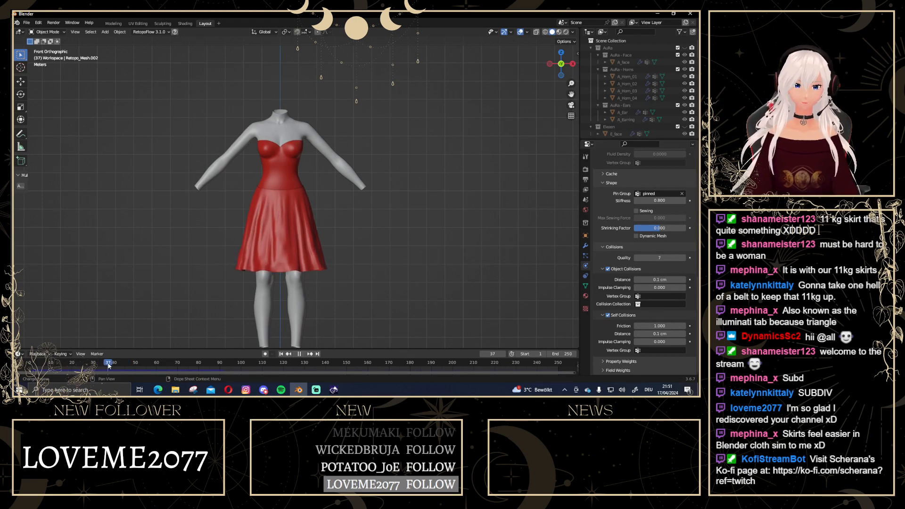
key("space")
scroll(419, 290, "down", 3)
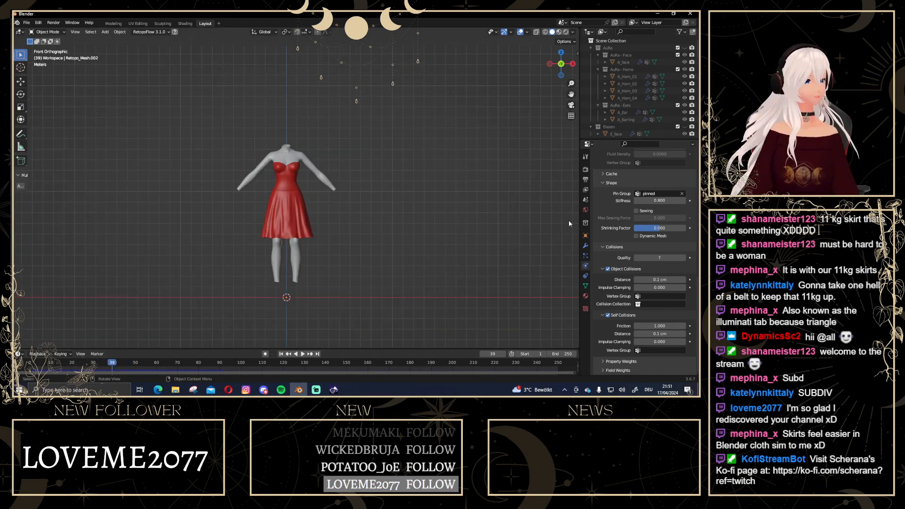
Review the skirt's Subdivision modifier and its cloth physics settings, from quality, mass and stiffness through pinning to collisions
left_click(584, 245)
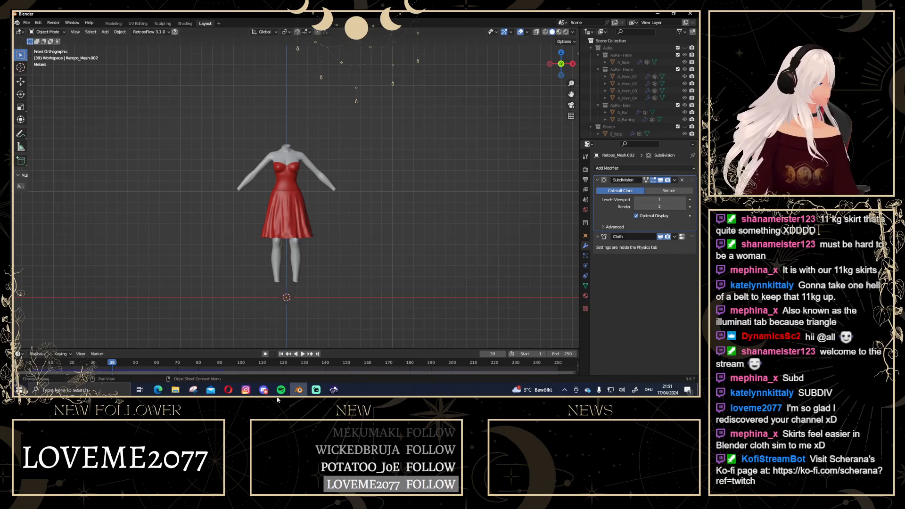
left_click(585, 265)
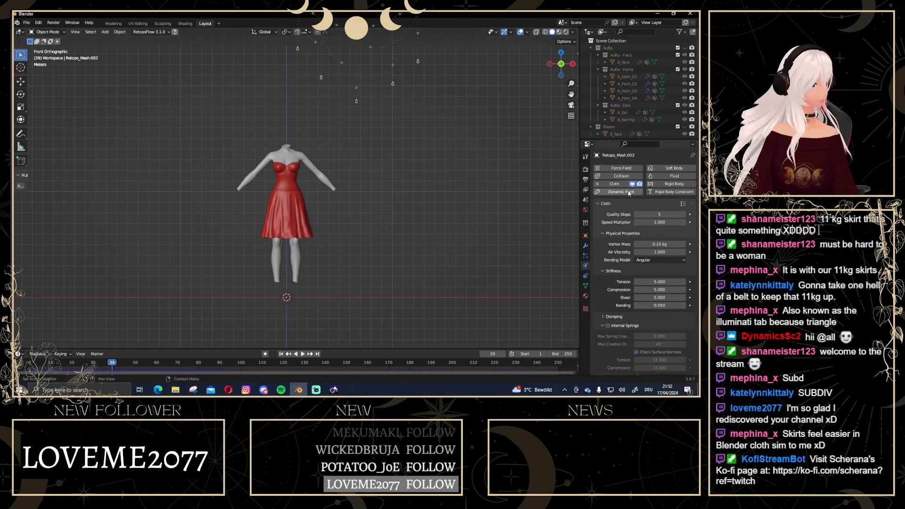
scroll(663, 328, "down", 8)
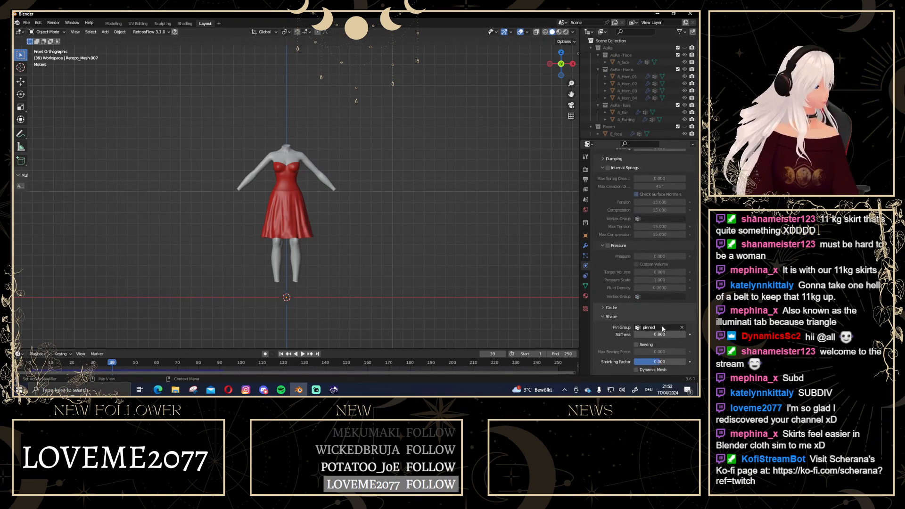
scroll(662, 329, "down", 6)
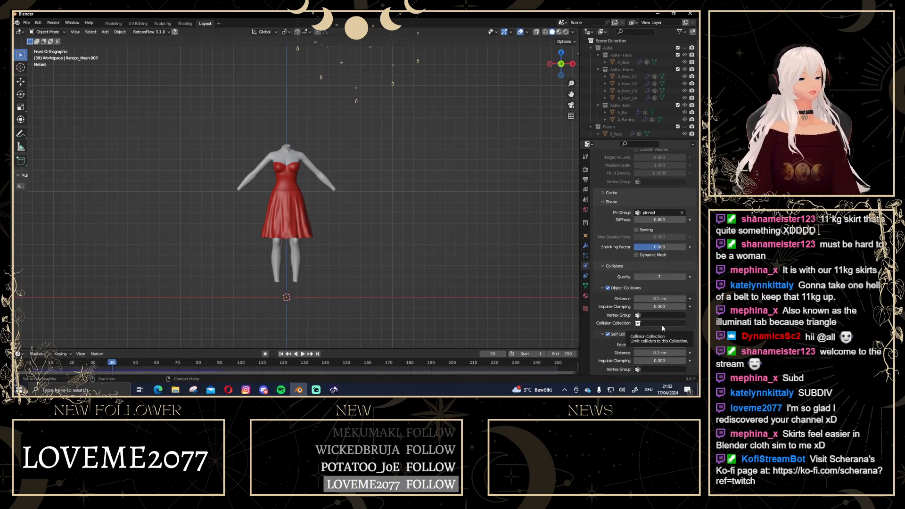
scroll(683, 270, "up", 15)
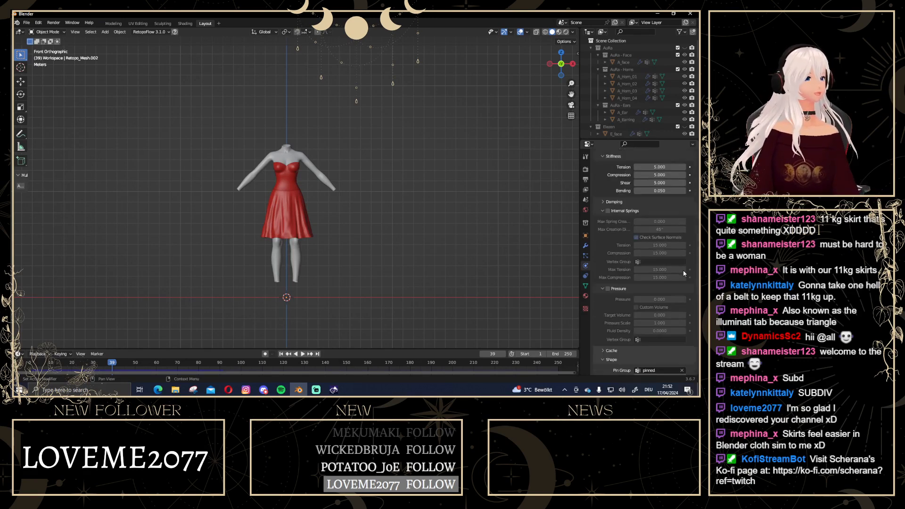
scroll(645, 194, "up", 2)
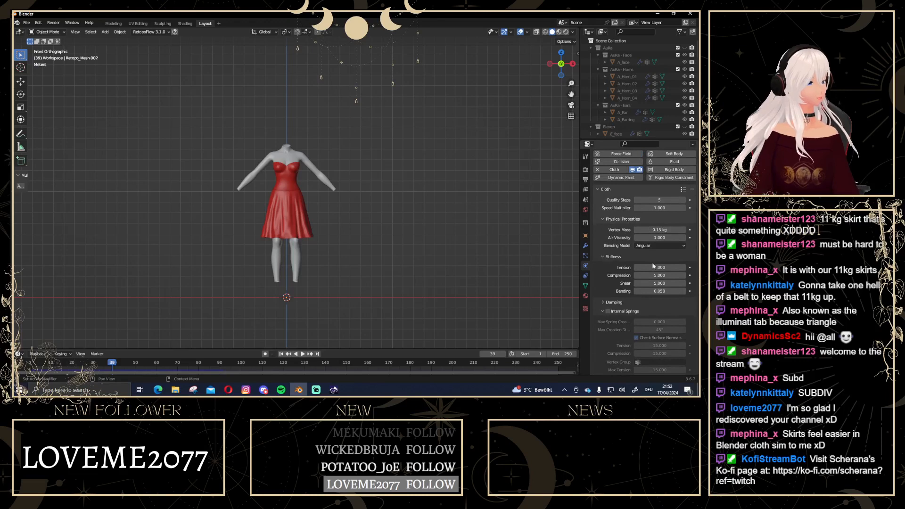
scroll(662, 298, "down", 15)
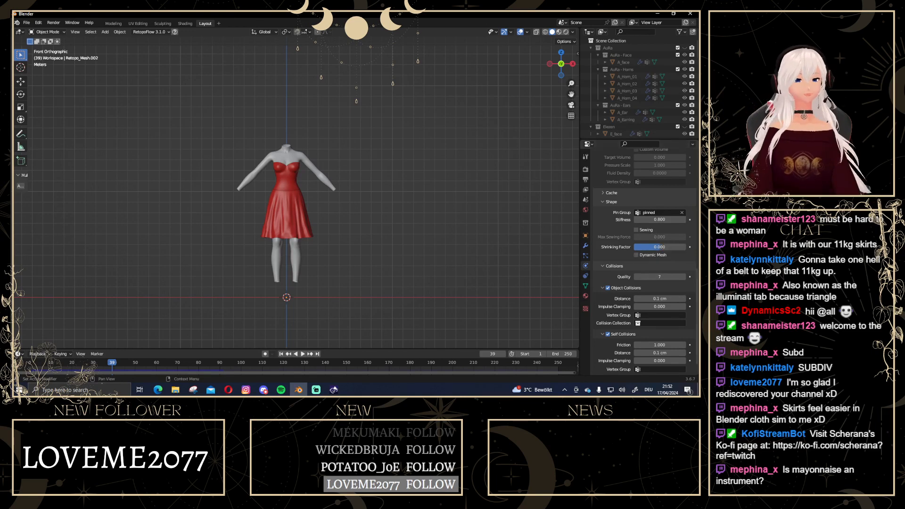
scroll(648, 244, "up", 5)
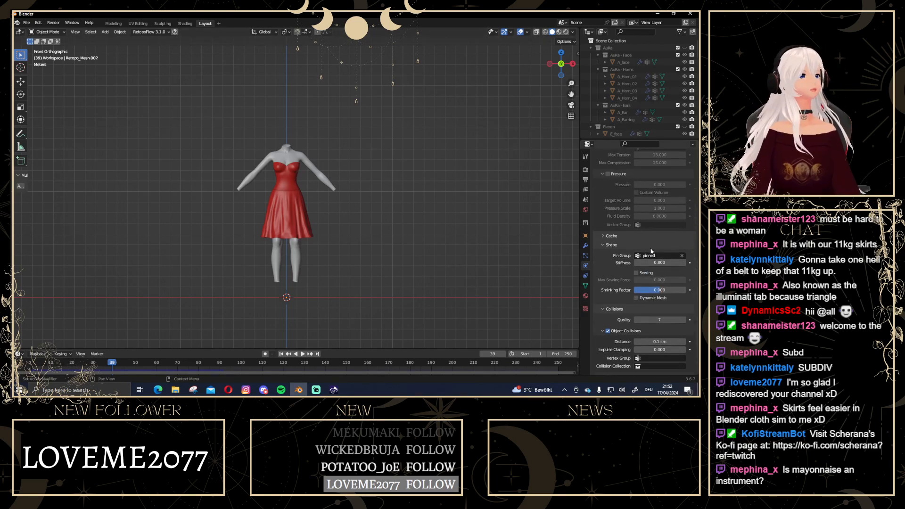
scroll(648, 245, "up", 4)
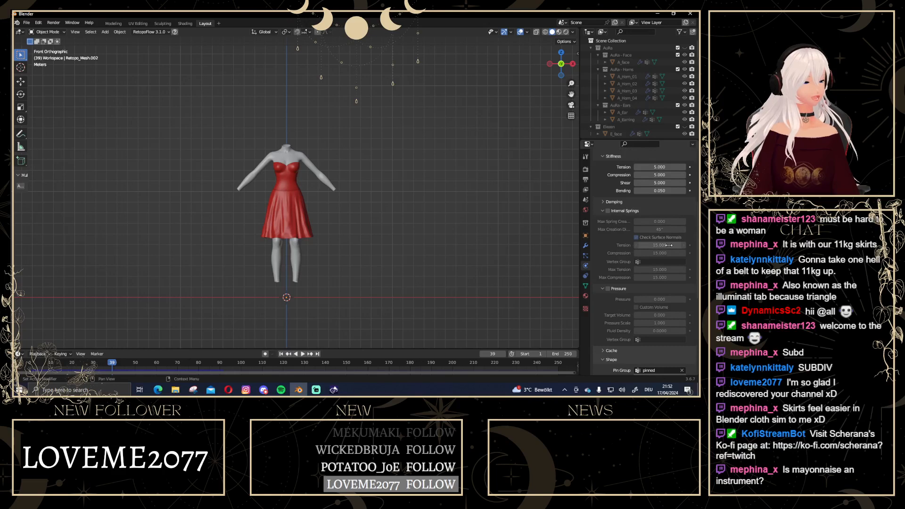
scroll(669, 248, "up", 4)
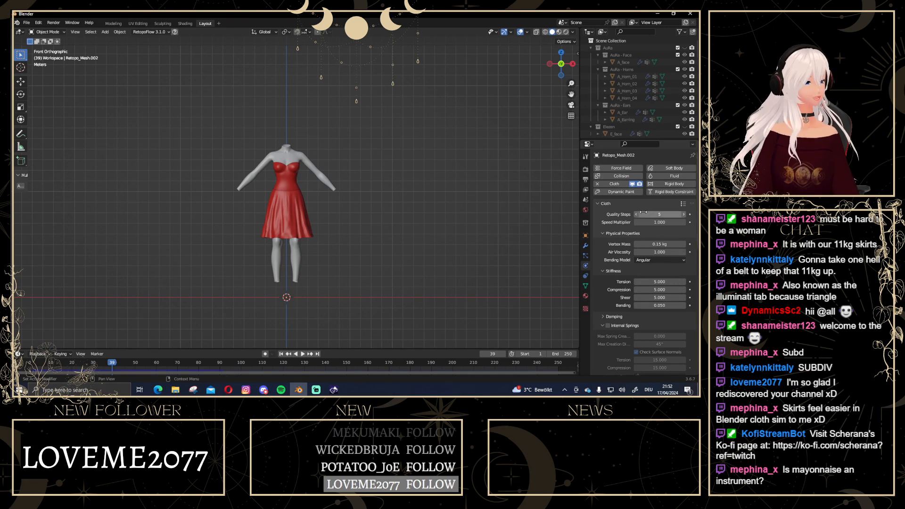
Set the skirt's Air Viscosity to 3.5 and simulate the cloth from the first frame to frame 105
scroll(323, 218, "up", 2)
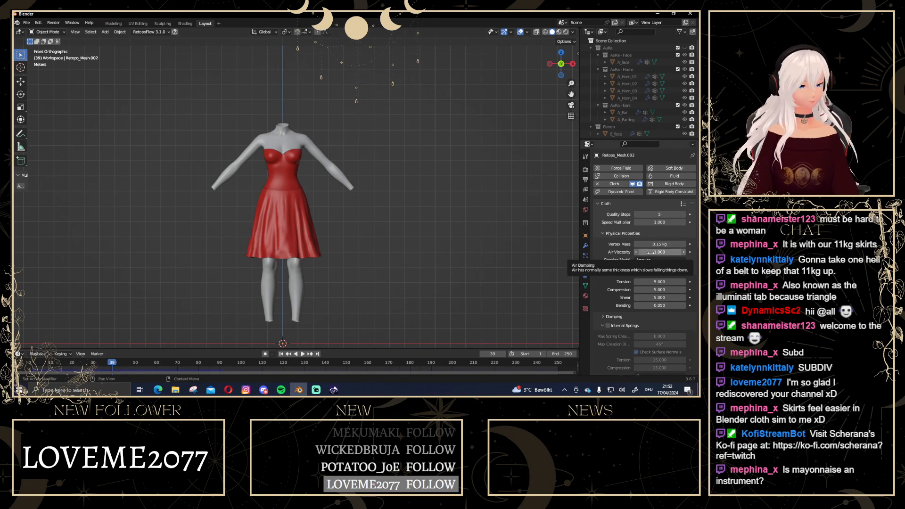
left_click_drag(649, 253, 688, 253)
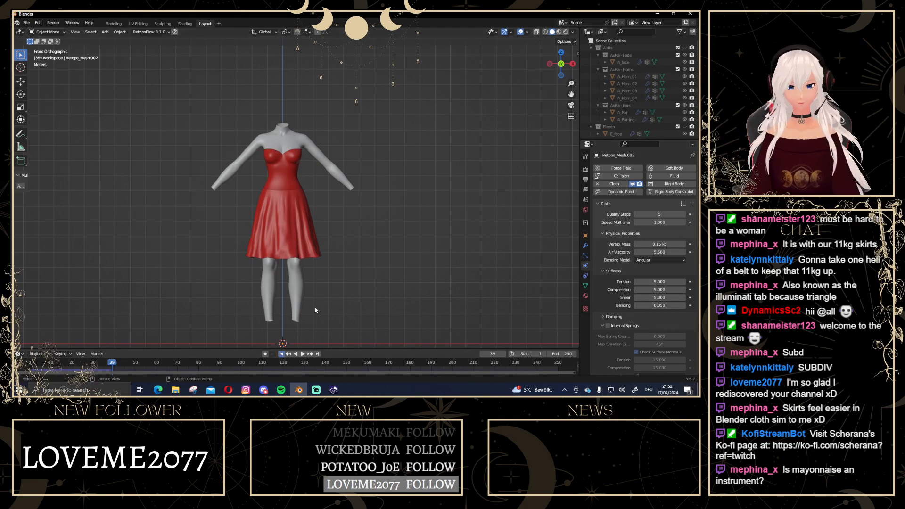
key("shift+Left")
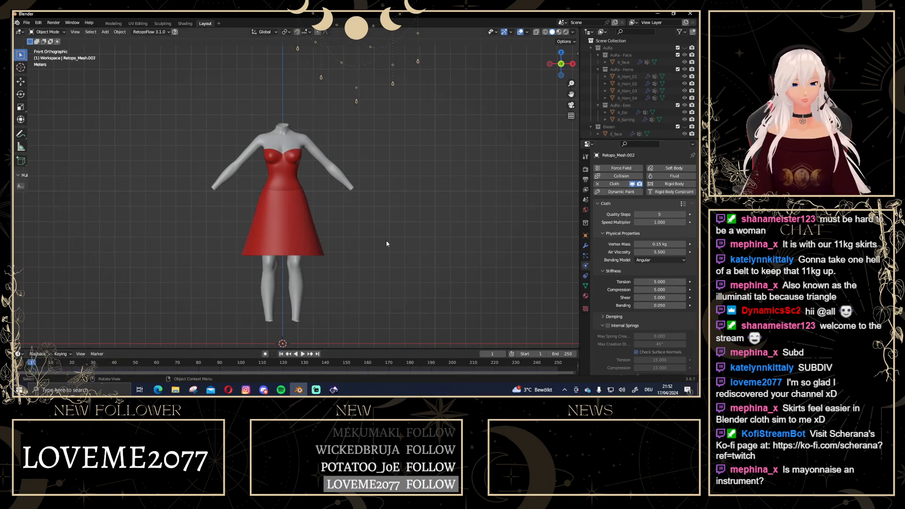
key("space")
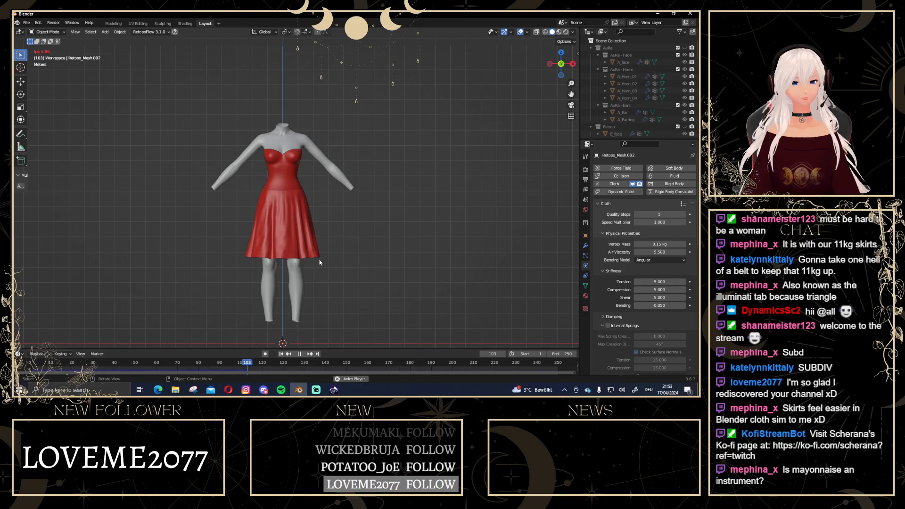
Inspect the skirt's folds at frame 105 from below and return to the front view
middle_click_drag(358, 263, 296, 218)
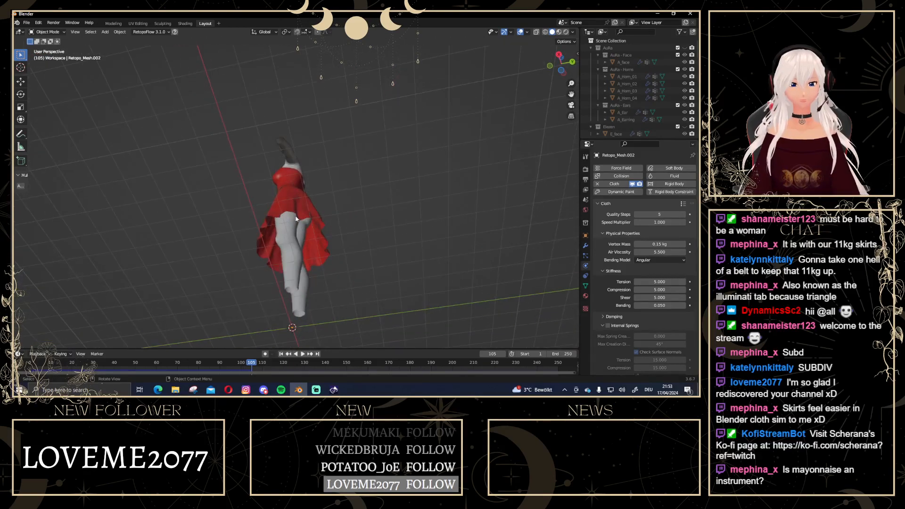
middle_click_drag(363, 243, 288, 219)
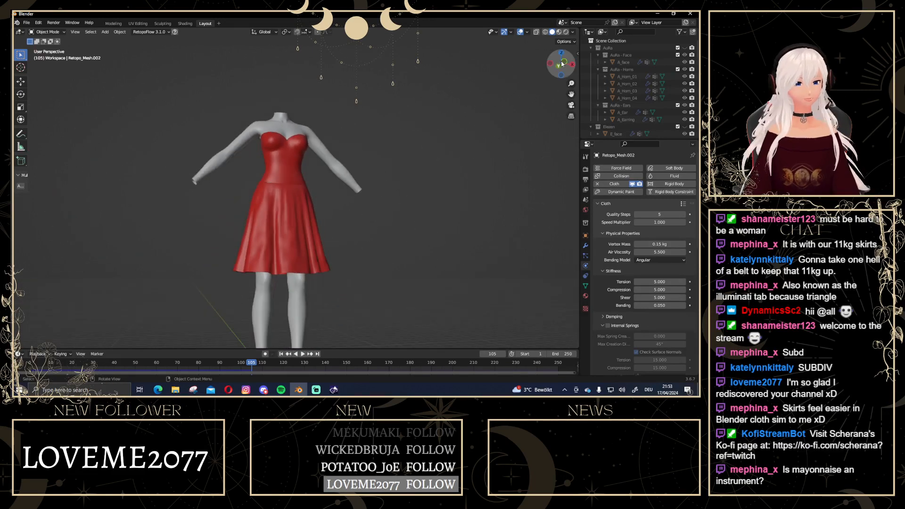
left_click(564, 63)
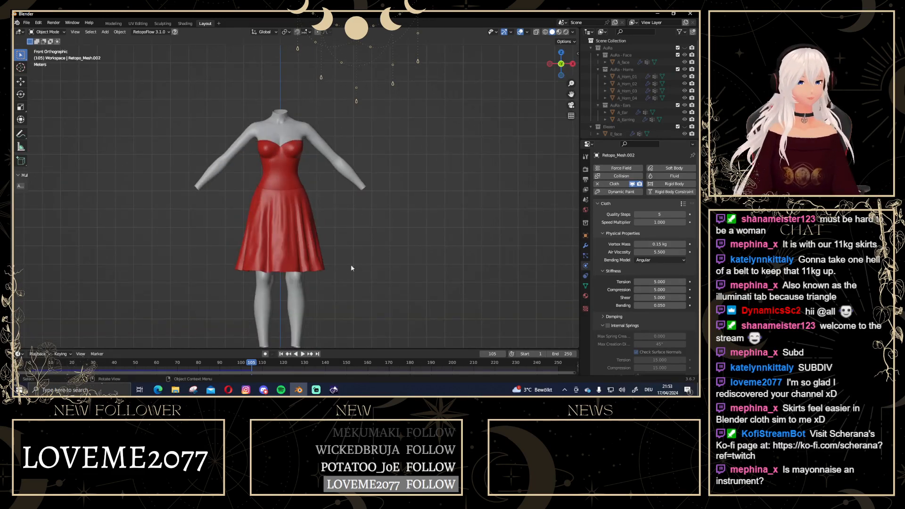
Set the skirt's Subdivision viewport level to 2 and simulate the cloth from the first frame to frame 74
left_click(585, 245)
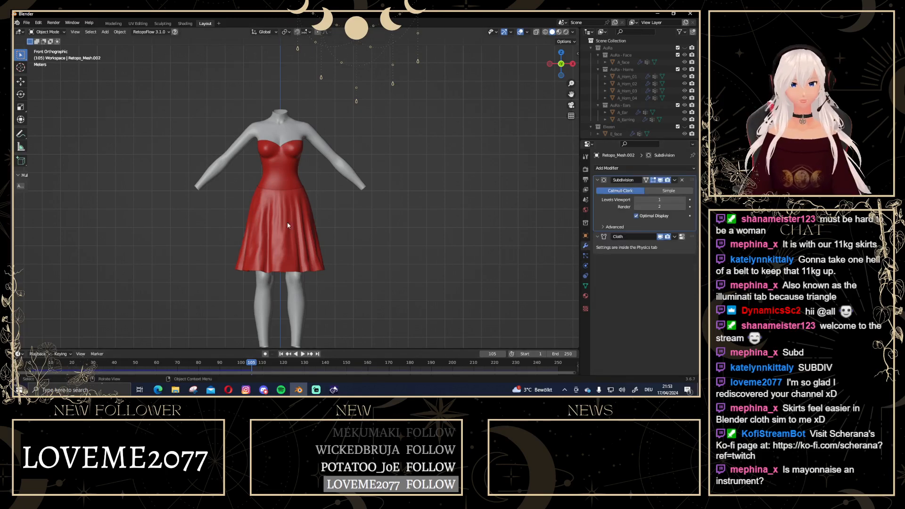
left_click(281, 354)
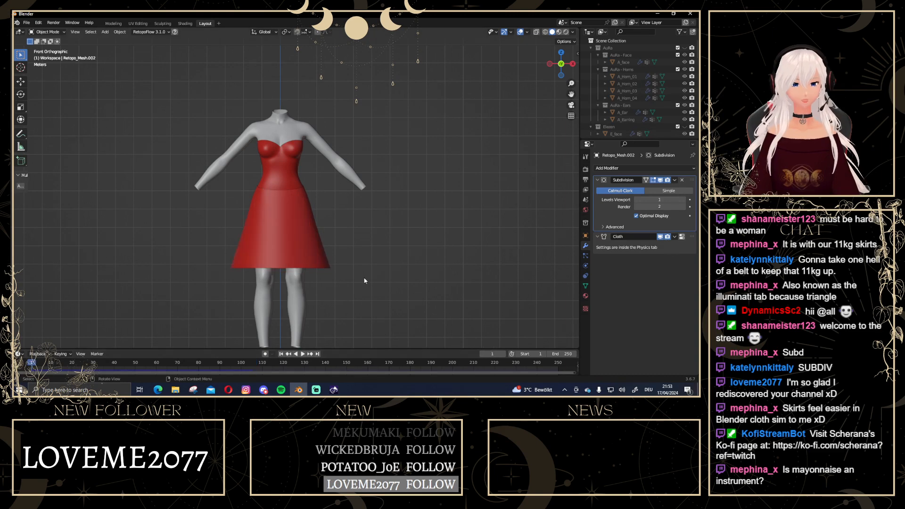
left_click(683, 200)
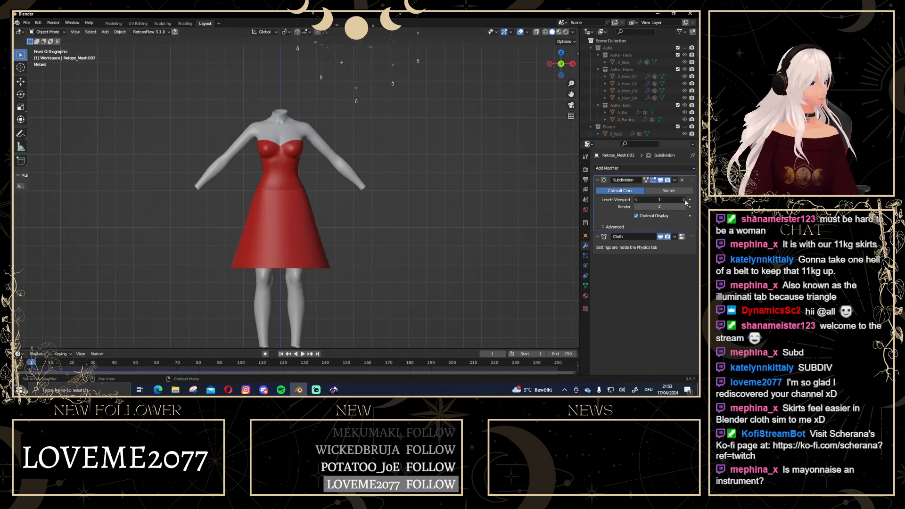
scroll(372, 243, "up", 1)
key("space")
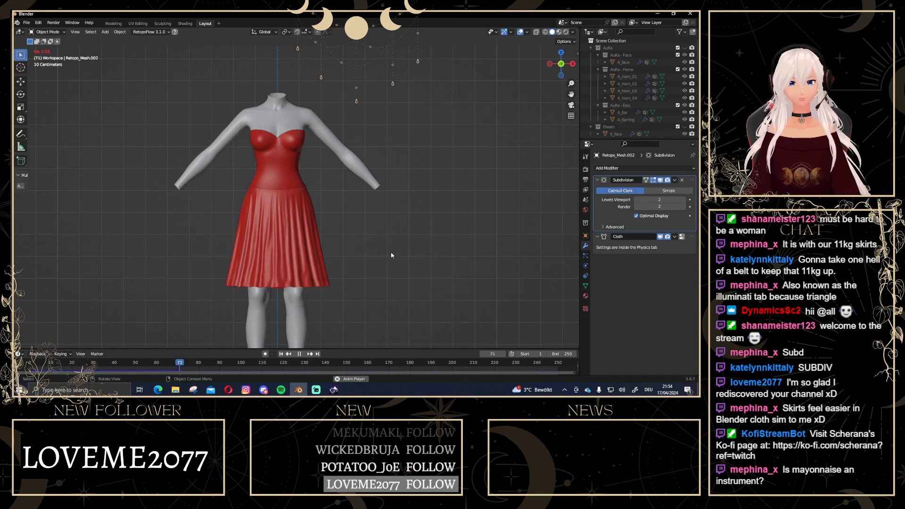
key("space")
middle_click_drag(391, 255, 367, 246)
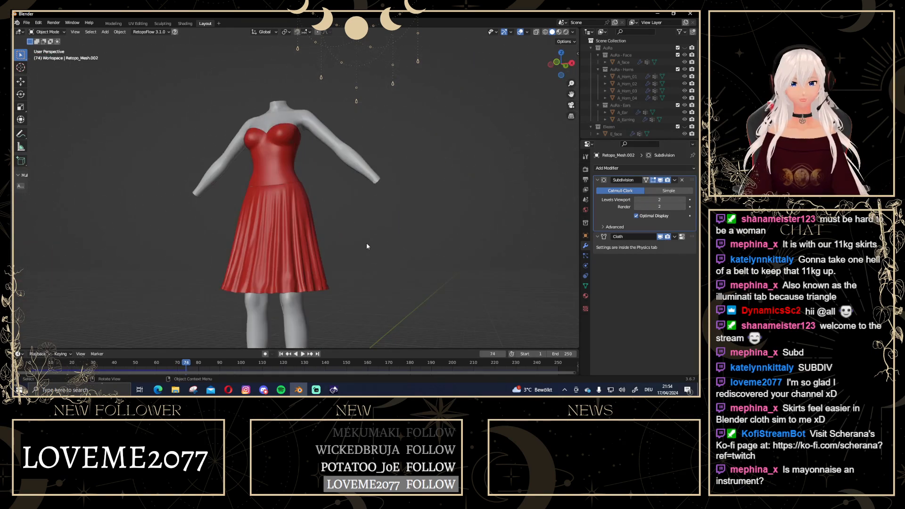
scroll(366, 245, "down", 1)
Return to the first frame and set the skirt's cloth Vertex Mass to 1.55 kg
left_click(281, 353)
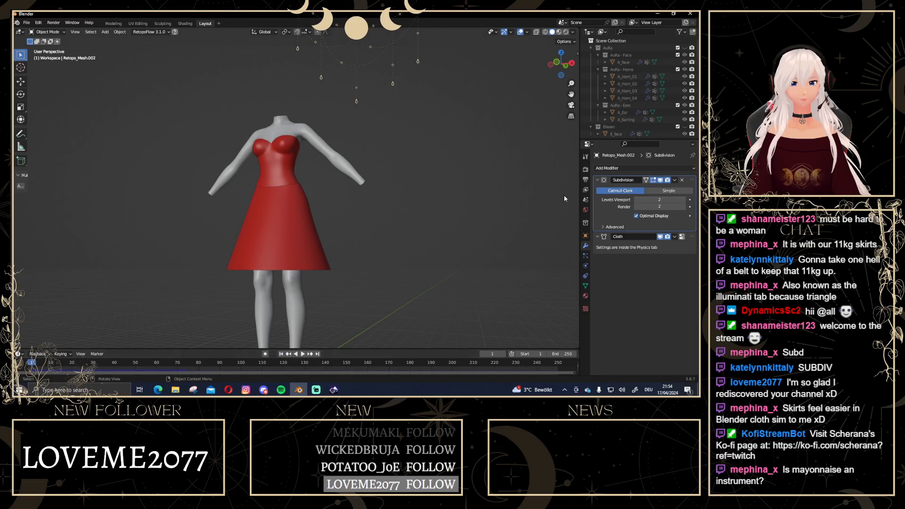
left_click(585, 258)
left_click(584, 246)
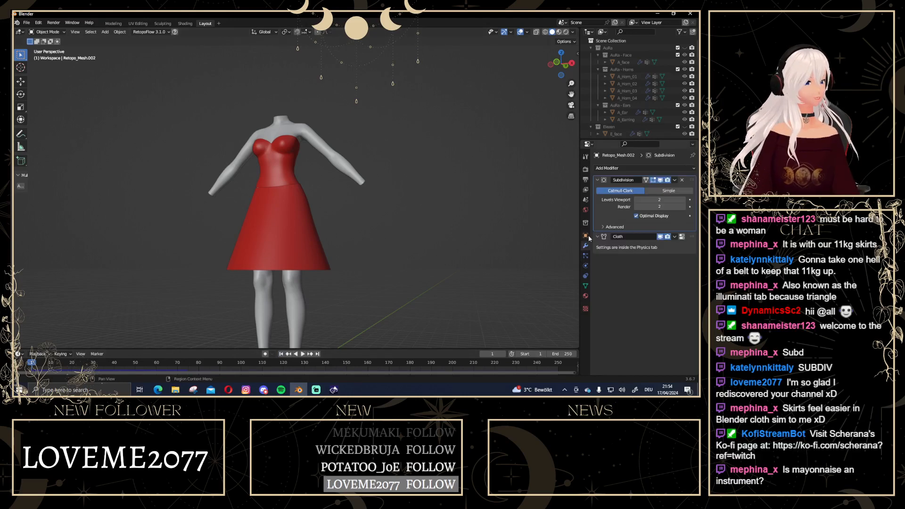
left_click(585, 267)
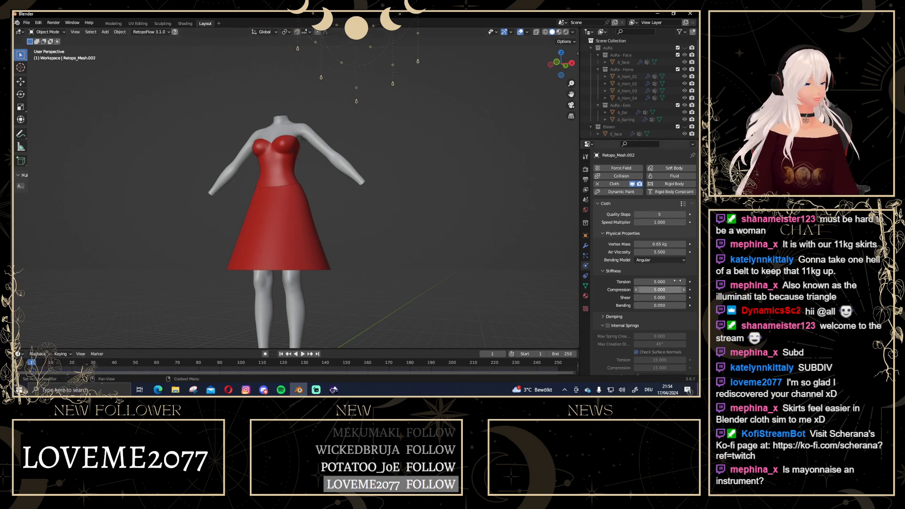
left_click_drag(658, 244, 674, 244)
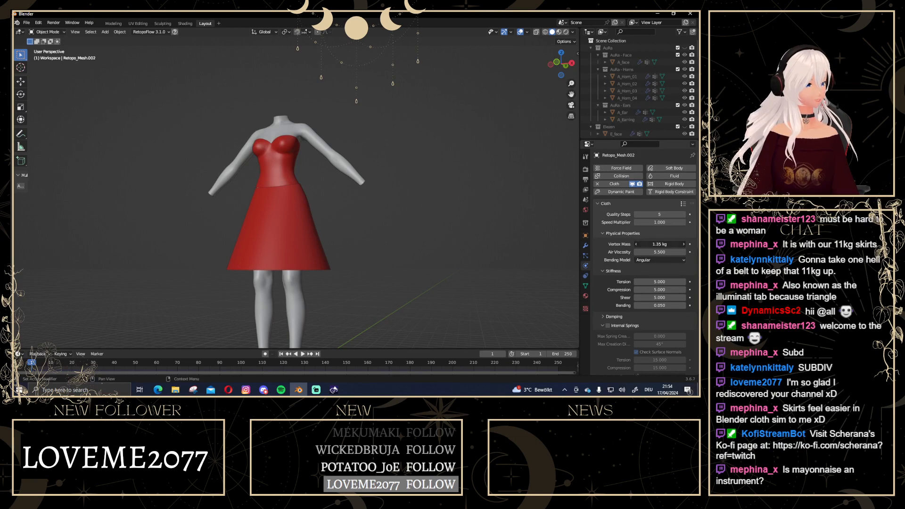
Simulate the heavier skirt to frame 32 and inspect its folds from the front and slightly above
left_click(559, 67)
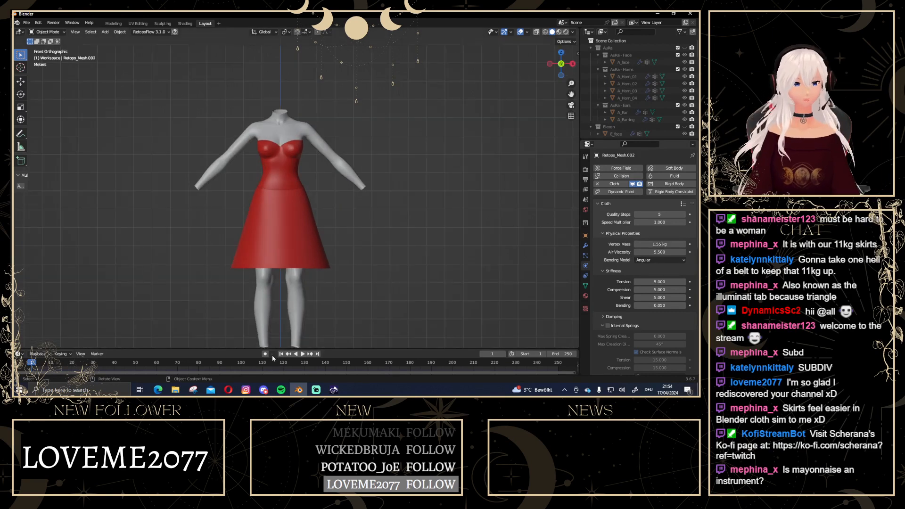
key("space")
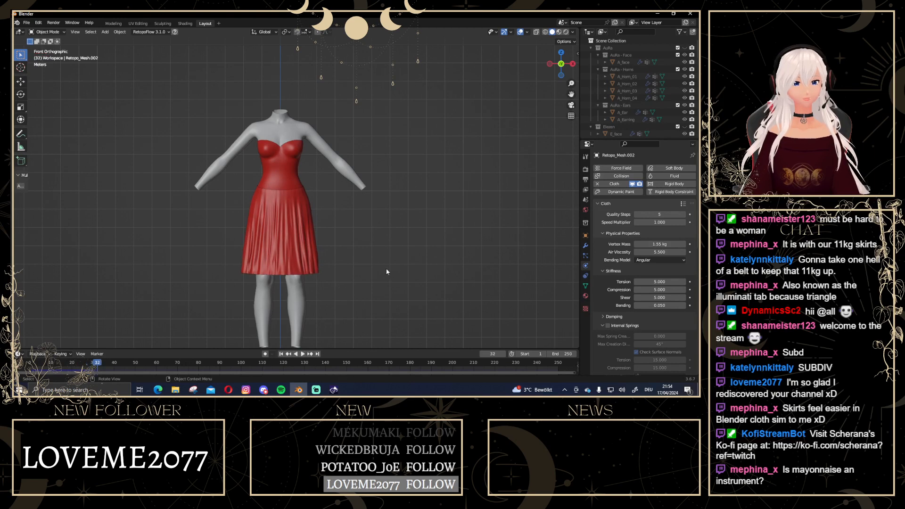
key("space")
scroll(405, 280, "up", 1)
middle_click_drag(405, 280, 358, 269)
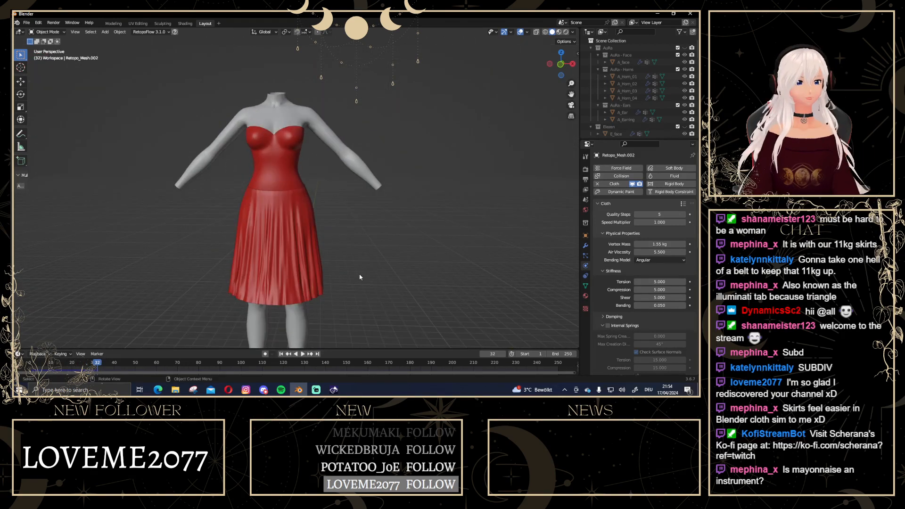
left_click(559, 65)
Apply the skirt's Subdivision modifier and its Cloth modifier at frame 32
left_click(302, 224)
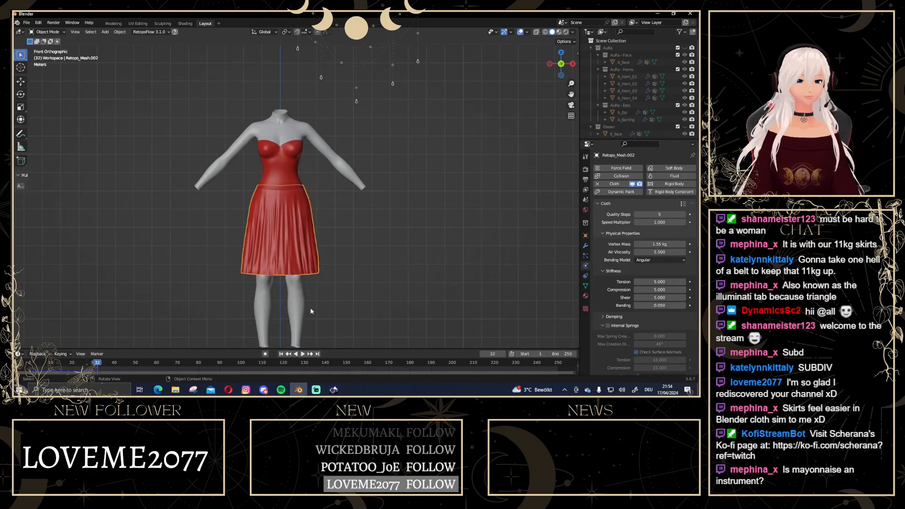
left_click(585, 245)
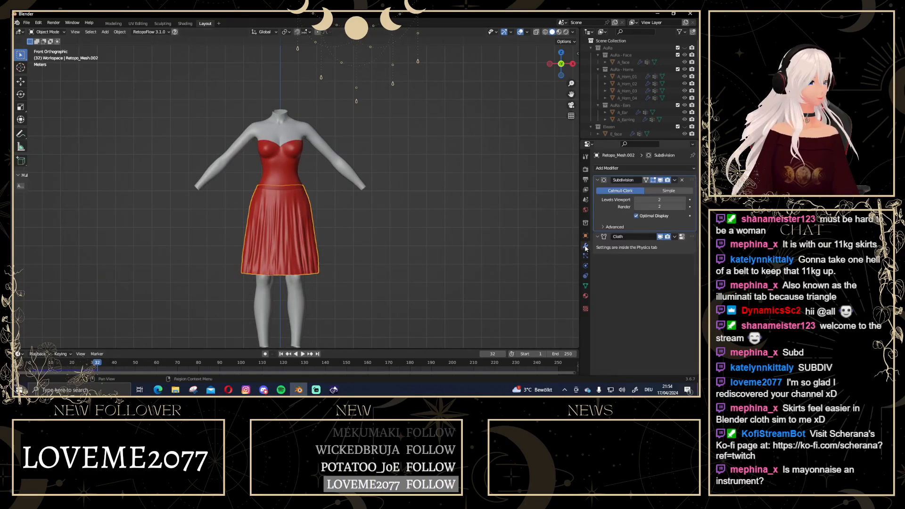
left_click(674, 180)
left_click(664, 187)
left_click(674, 180)
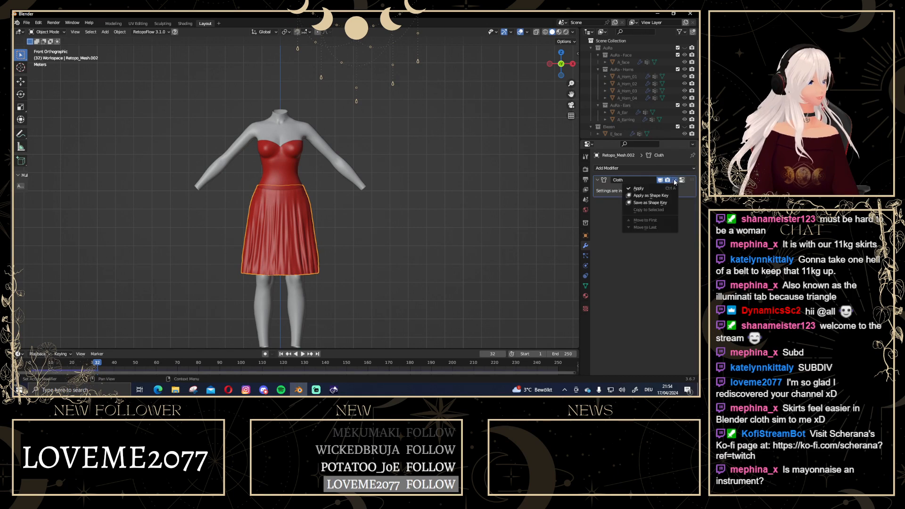
left_click(655, 189)
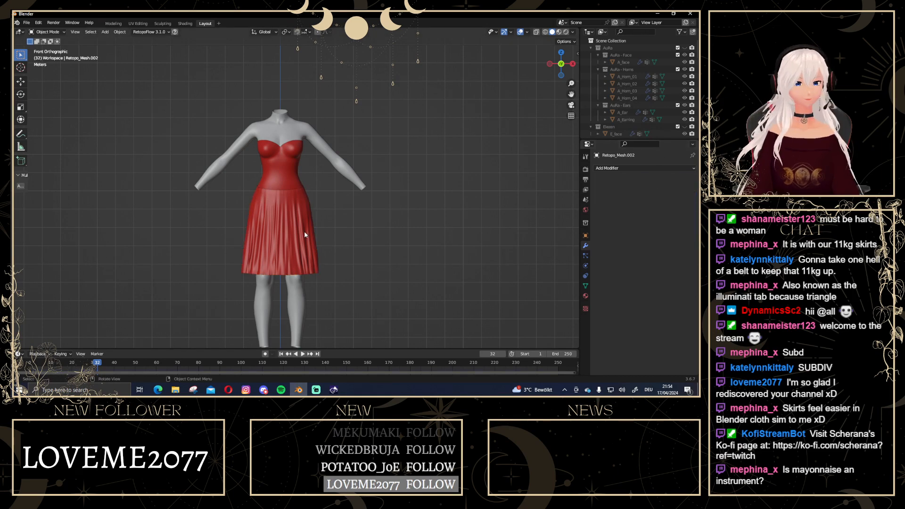
Inspect the skirt's mesh density in Edit Mode from behind, and return to Object Mode in front view
scroll(367, 234, "up", 3)
key("Tab")
scroll(403, 246, "down", 2)
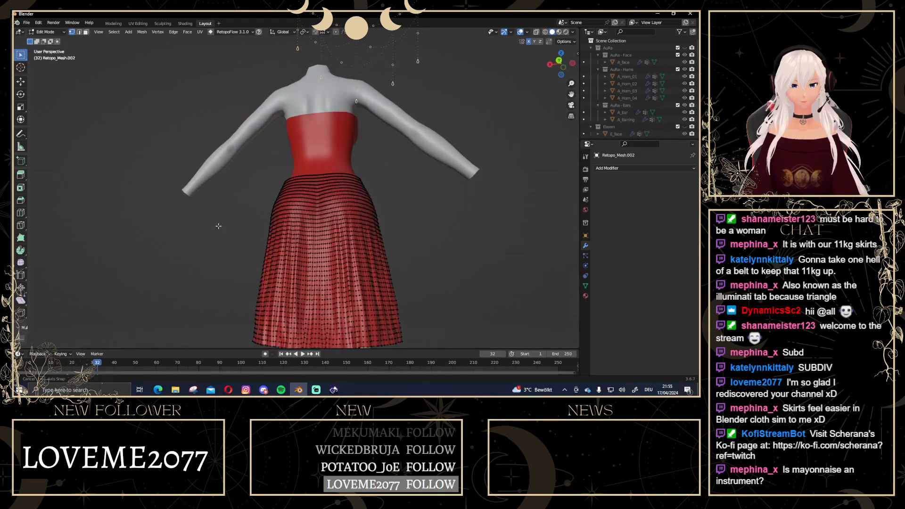
middle_click_drag(403, 246, 464, 145)
key("Tab")
key("KP_1")
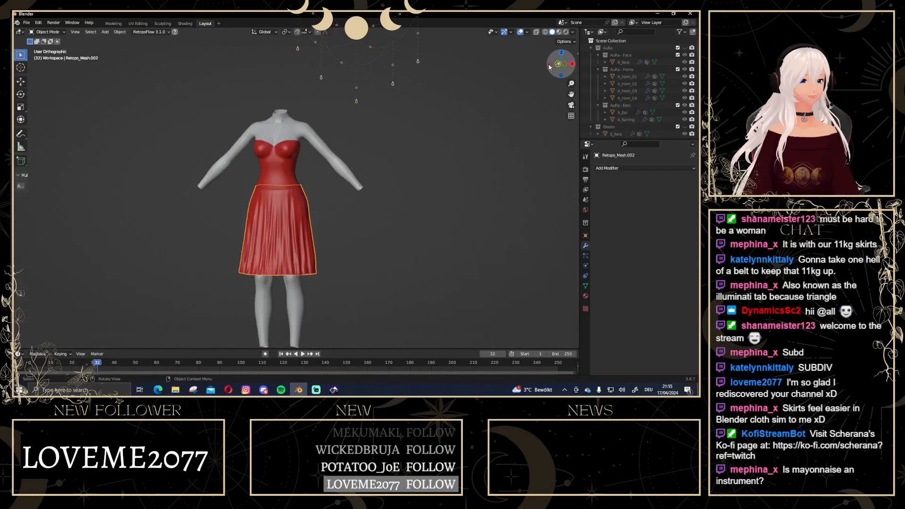
Soften the skirt's folds from several sides in the Sculpting workspace with the Smooth brush at strength 0.156
scroll(283, 269, "up", 2)
left_click(162, 23)
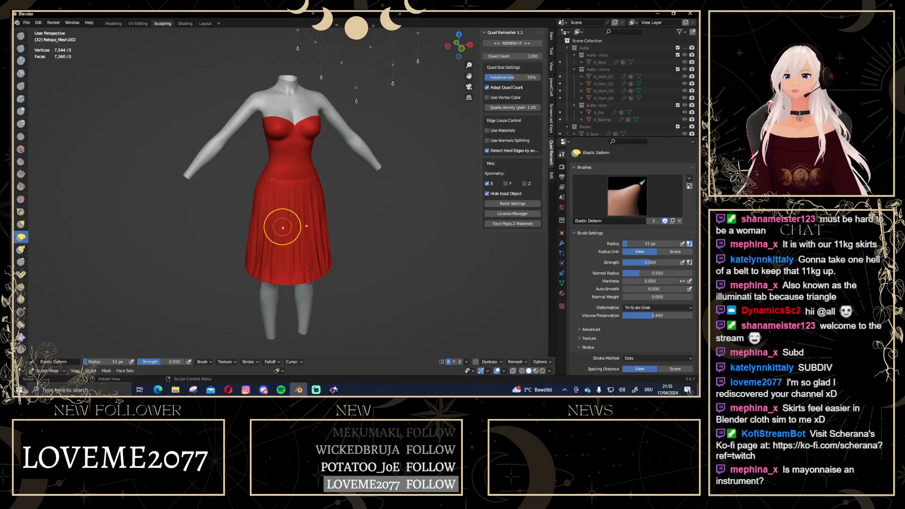
scroll(317, 186, "up", 4)
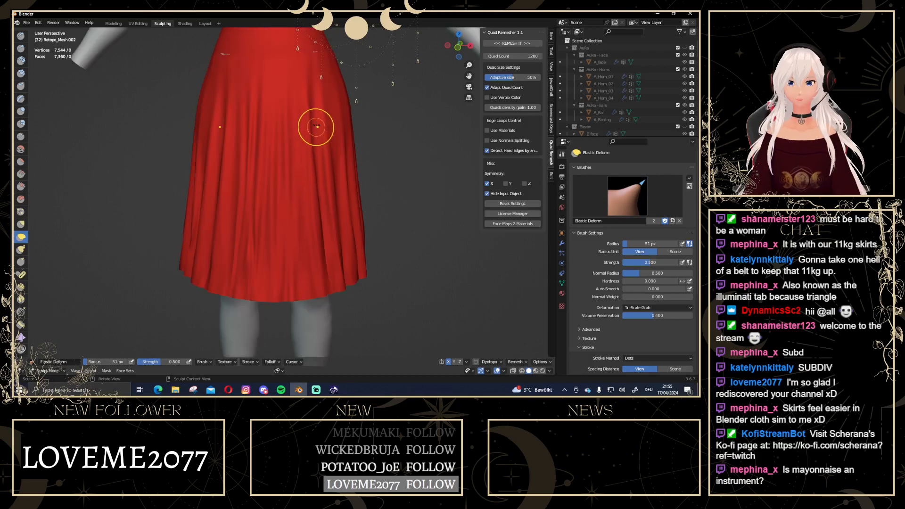
left_click(20, 148)
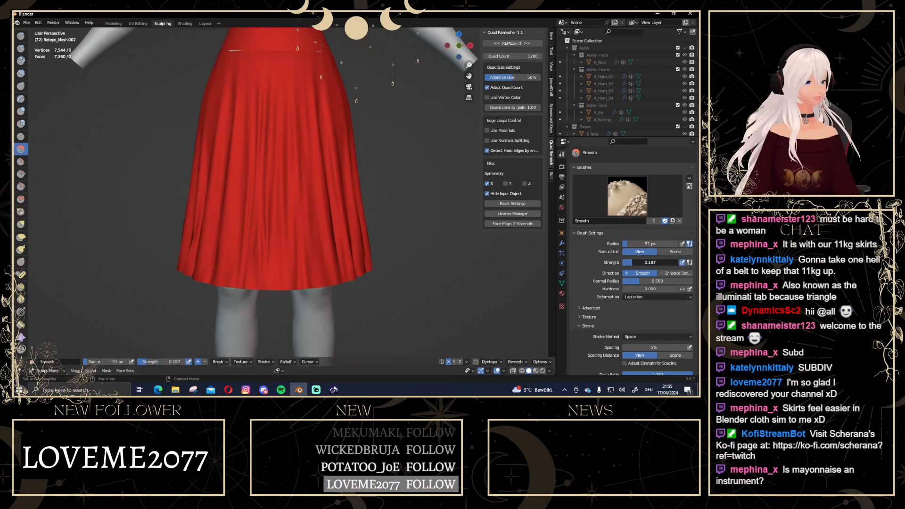
left_click_drag(632, 262, 630, 262)
scroll(283, 193, "down", 2)
left_click_drag(269, 223, 269, 228)
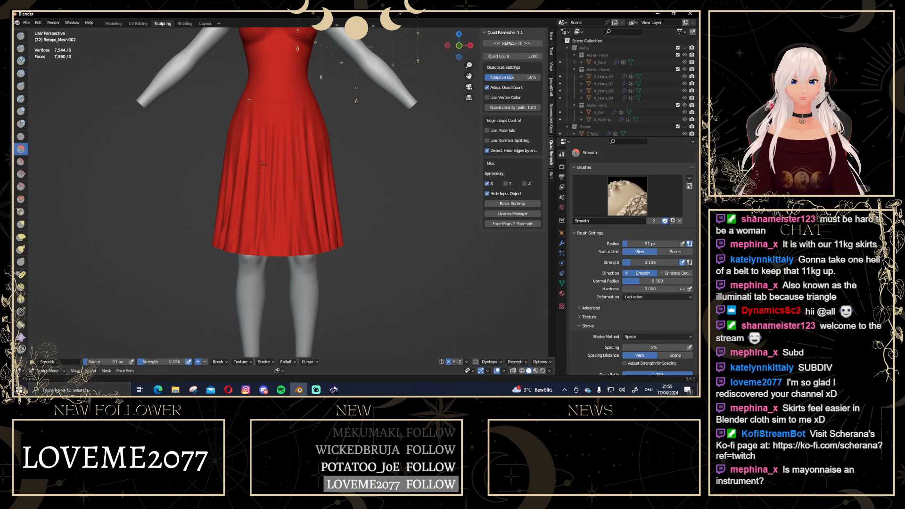
middle_click_drag(293, 230, 277, 133)
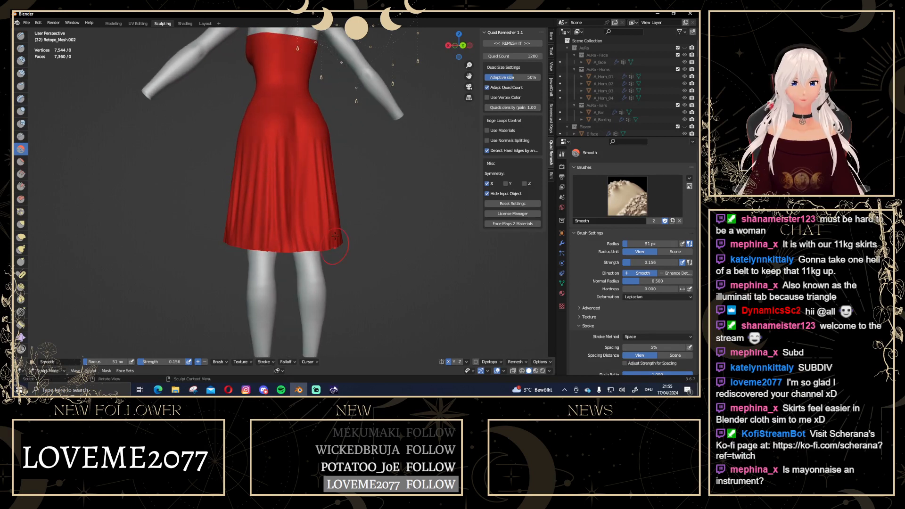
middle_click_drag(295, 219, 256, 208)
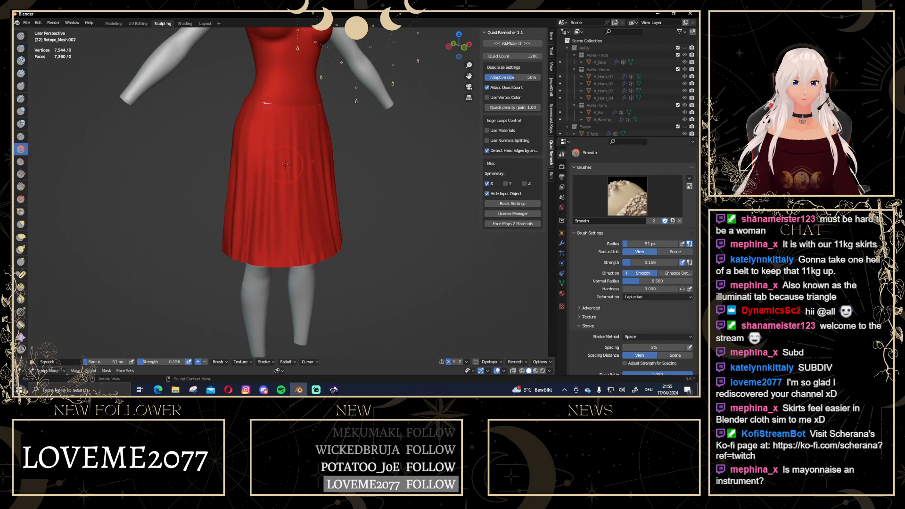
middle_click_drag(285, 110, 286, 100)
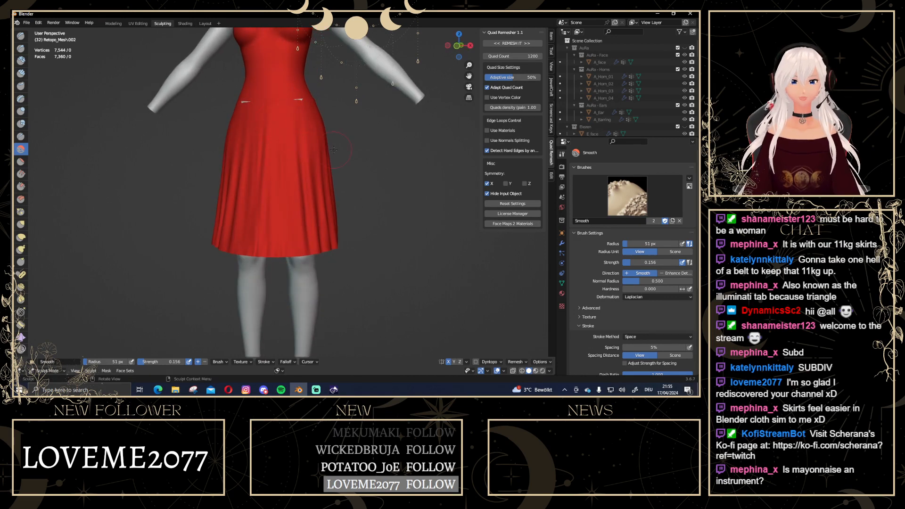
middle_click_drag(301, 115, 118, 152)
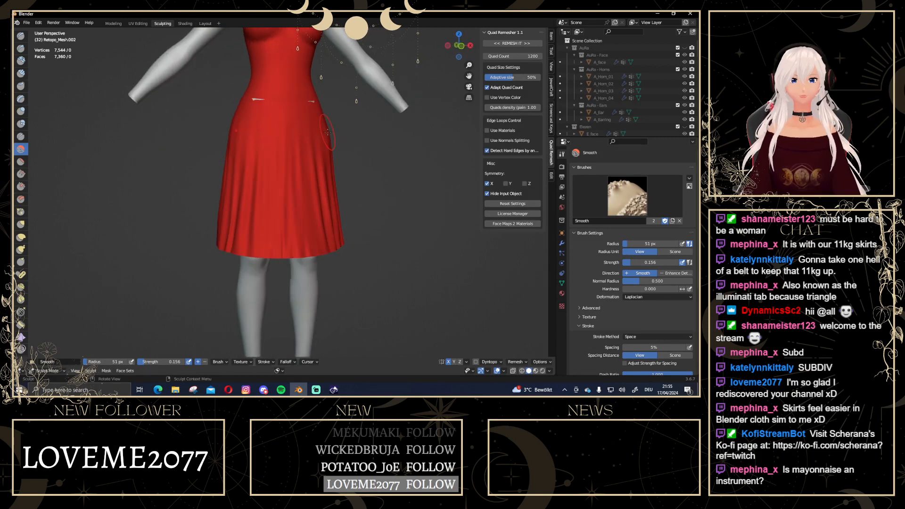
Examine the smoothed skirt's mesh in the Modeling workspace, return to Object Mode and view the whole dress at an angle
scroll(142, 242, "down", 3)
left_click(113, 24)
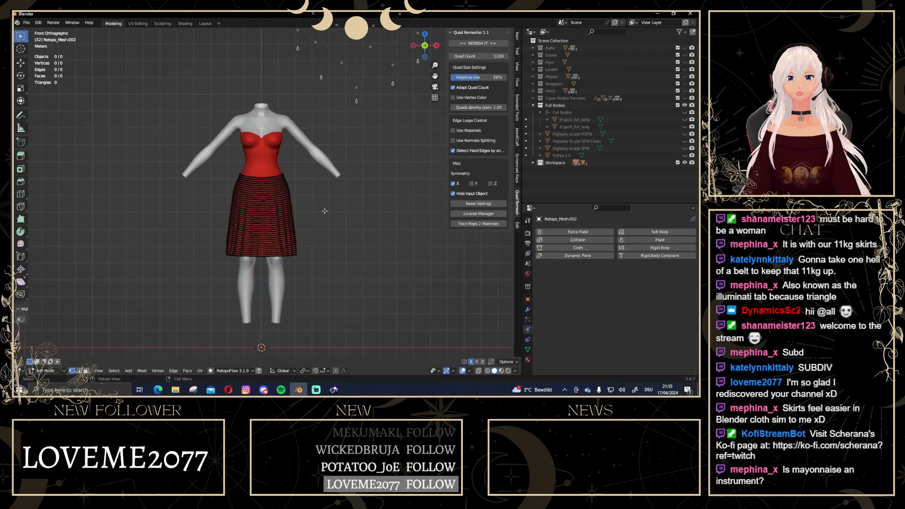
scroll(292, 121, "up", 5)
scroll(270, 179, "down", 4)
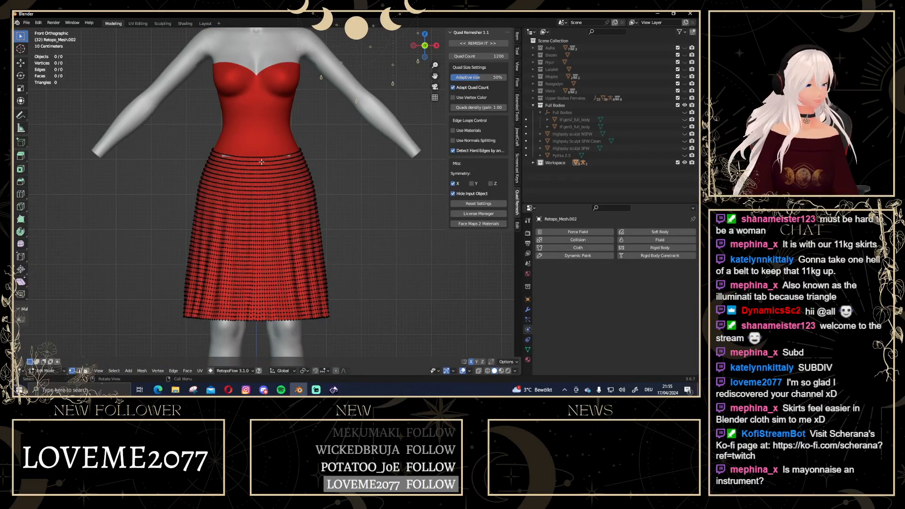
scroll(249, 165, "up", 3)
scroll(263, 127, "down", 3)
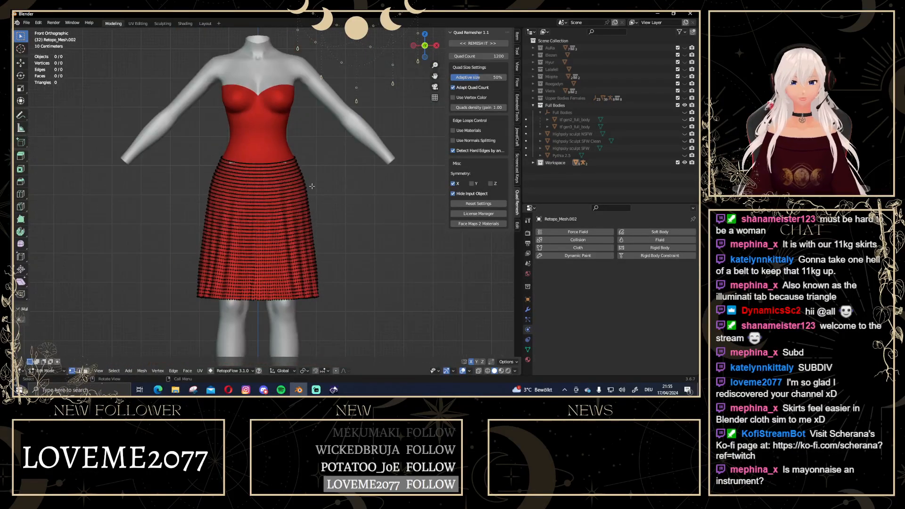
key("Tab")
middle_click_drag(388, 243, 289, 244)
scroll(288, 244, "down", 4)
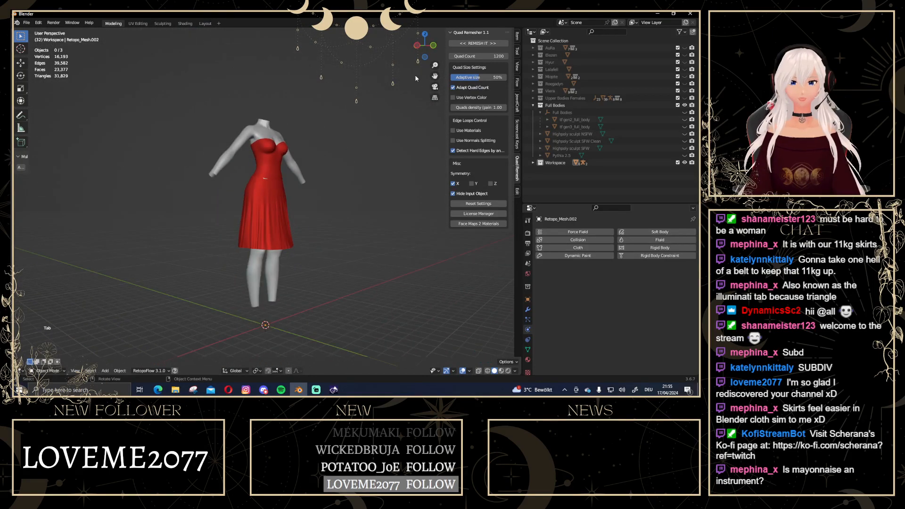
Delete the vertices of the bodice's lowest edge loop in Edit Mode and return to Object Mode
left_click(433, 45)
scroll(299, 286, "up", 8)
middle_click_drag(282, 78, 280, 204, "shift")
scroll(280, 204, "up", 2)
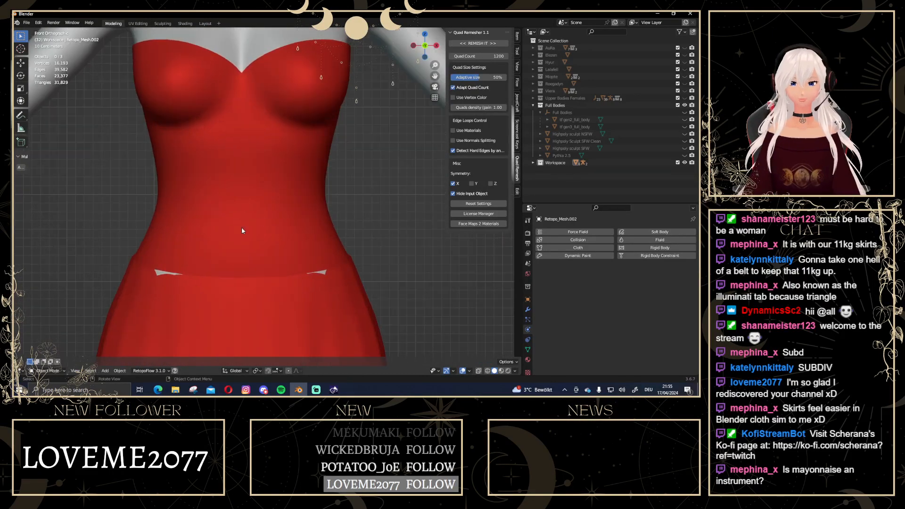
left_click(241, 227)
key("Tab")
middle_click_drag(242, 227, 261, 167, "alt")
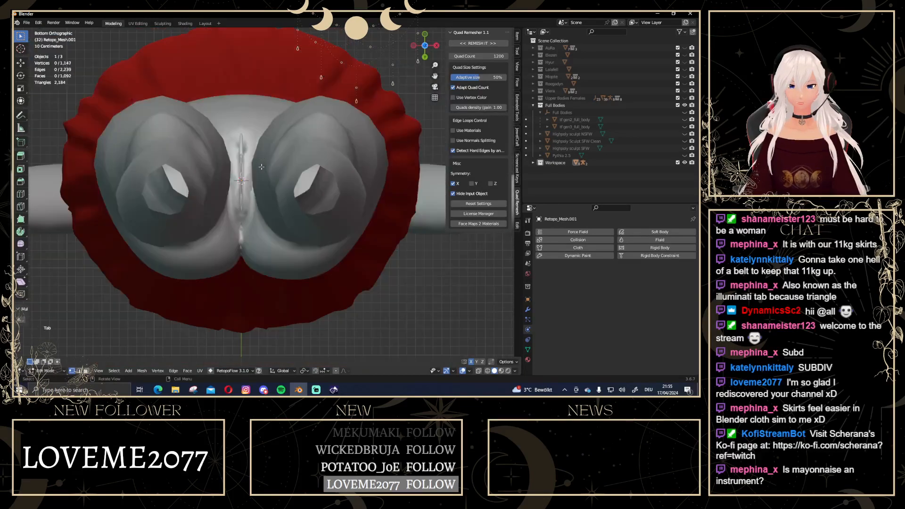
left_click(425, 34)
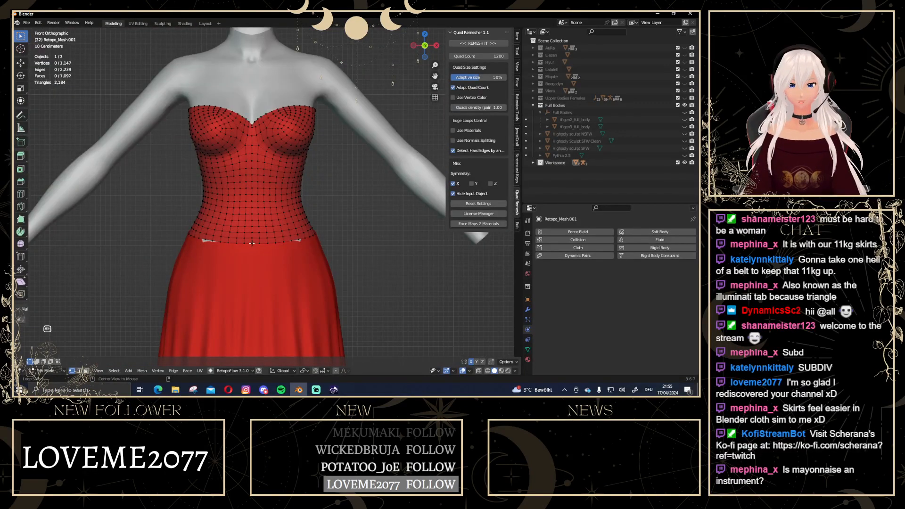
left_click(252, 243, "alt")
left_click(260, 243, "alt")
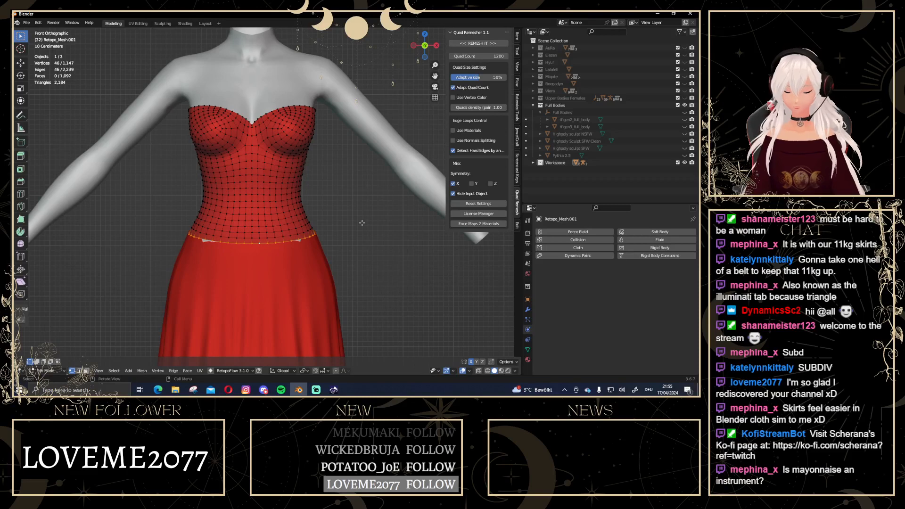
key("x")
left_click(362, 225)
key("Tab")
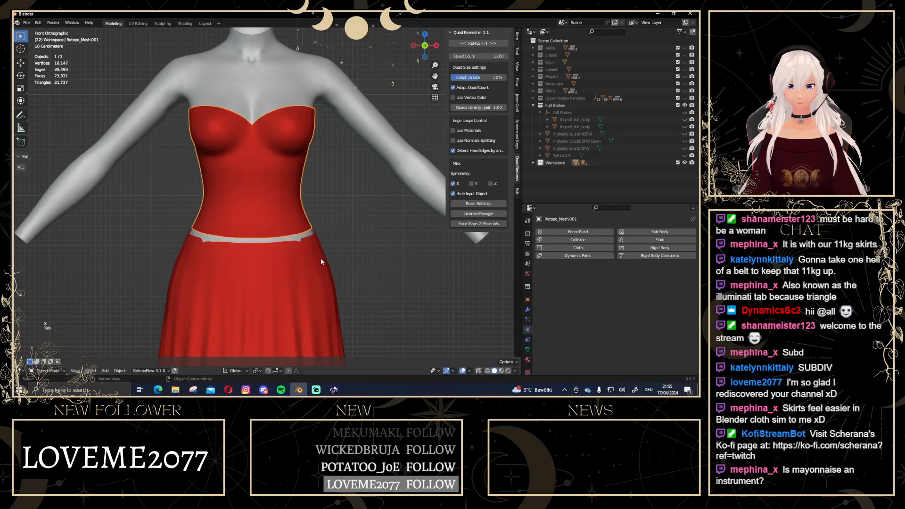
Join the skirt and the bodice into one object, with the bodice as the active object
middle_click_drag(320, 258, 292, 216, "shift")
left_click(314, 200)
scroll(315, 200, "up", 1)
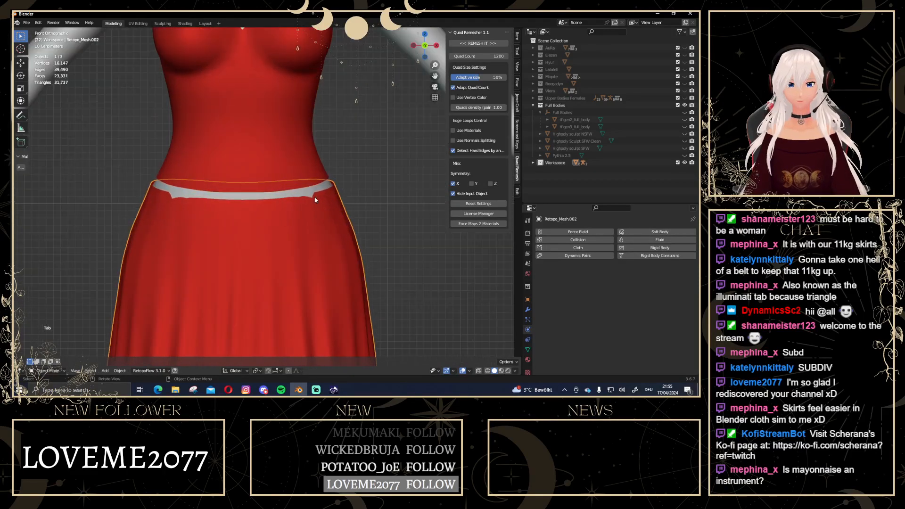
scroll(315, 200, "down", 2)
left_click(274, 151, "shift")
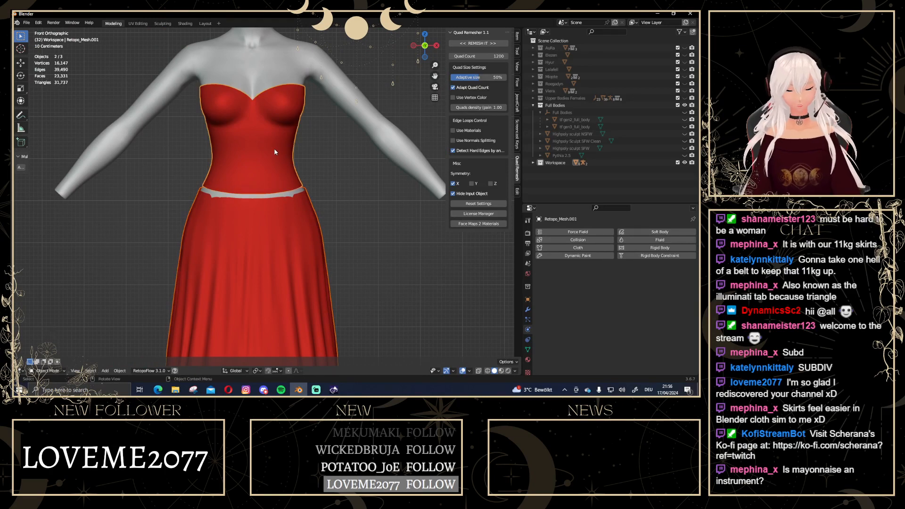
key("ctrl+j")
Scale the skirt's top edge loop slightly outward in Edit Mode so it stands clear of the body
key("Tab")
scroll(349, 226, "up", 3)
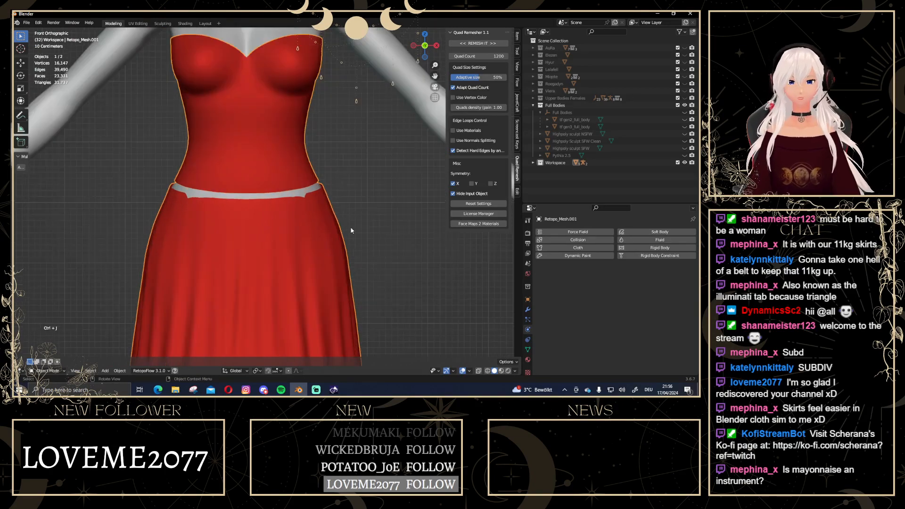
scroll(247, 200, "up", 2)
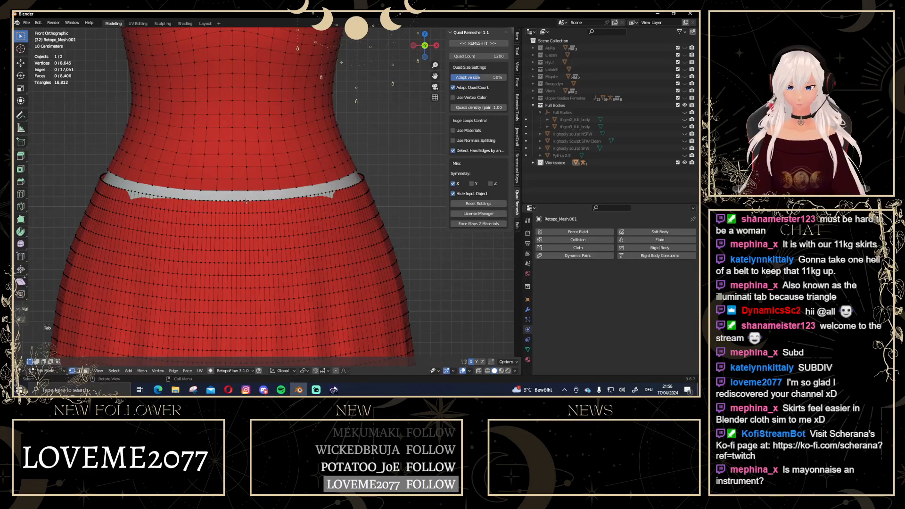
left_click(245, 200, "alt")
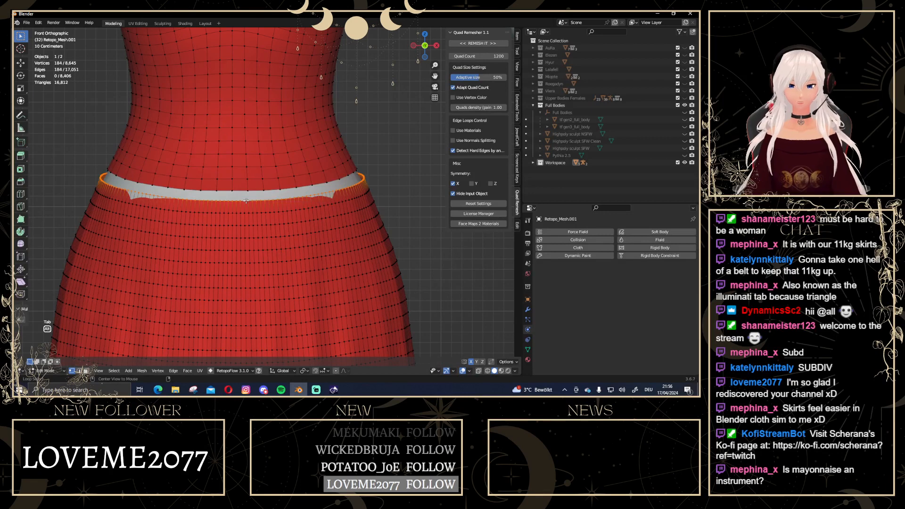
key("s")
left_click(413, 206)
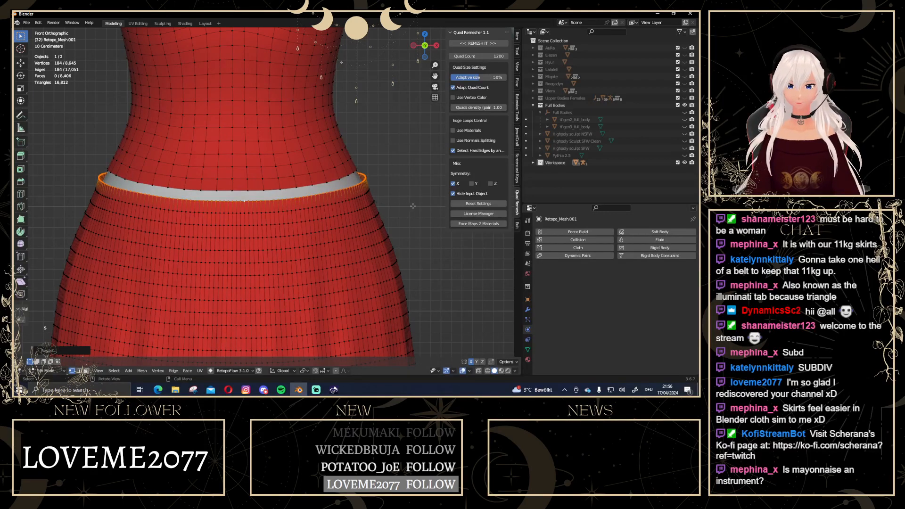
middle_click_drag(413, 207, 358, 205)
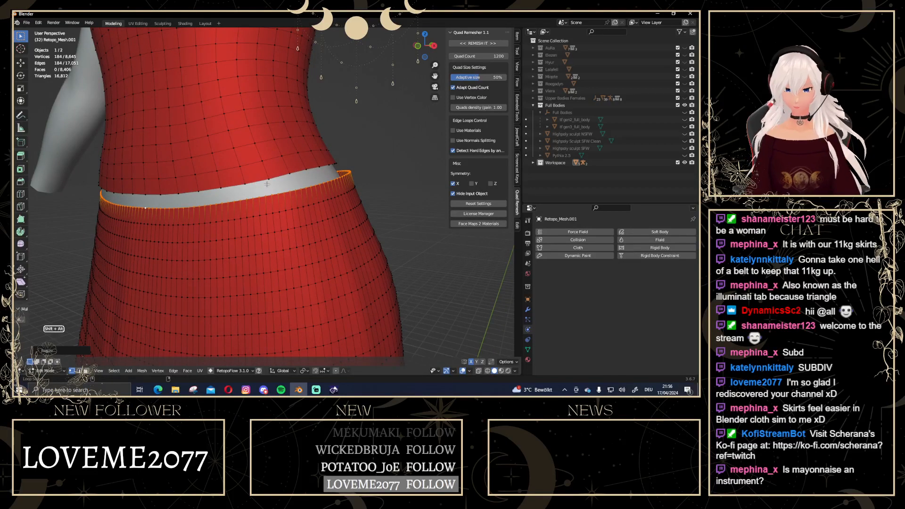
Bridge the skirt's top loop to the bodice's bottom loop with LoopTools, and check the waist seam in Object Mode
left_click(267, 179, "alt+shift")
right_click(267, 182)
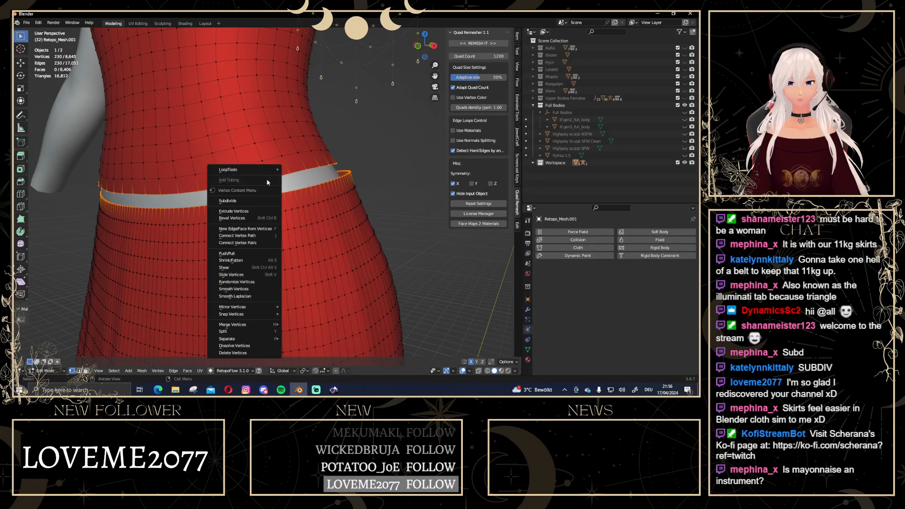
mouse_move(242, 172)
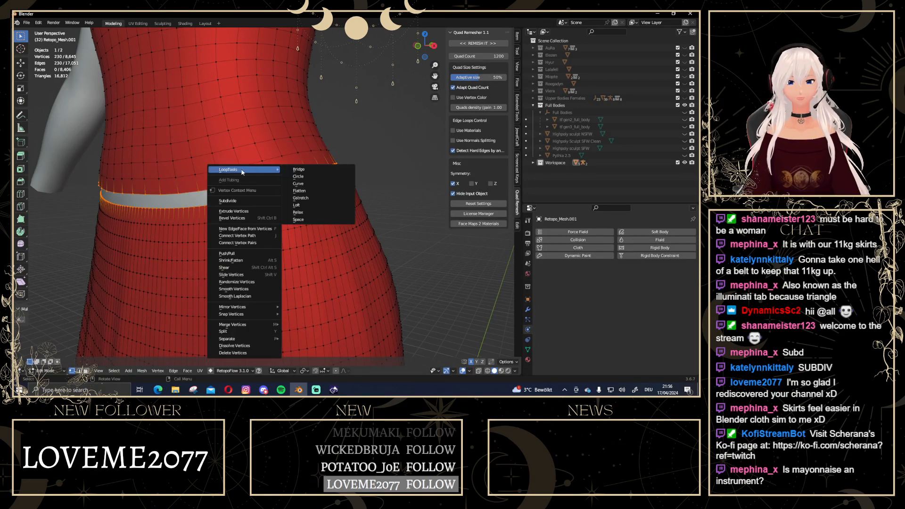
left_click(305, 170)
left_click(430, 237)
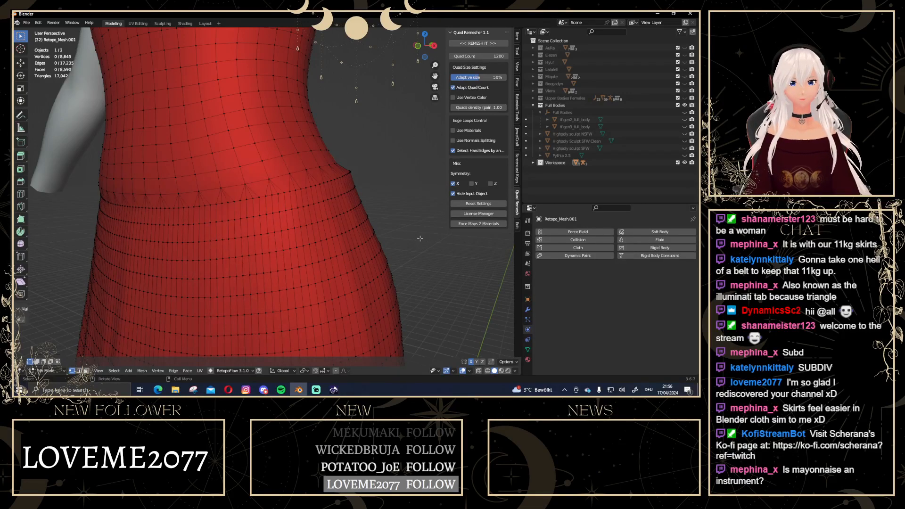
scroll(427, 237, "down", 4)
key("Tab")
middle_click_drag(333, 237, 271, 219)
scroll(271, 219, "up", 3)
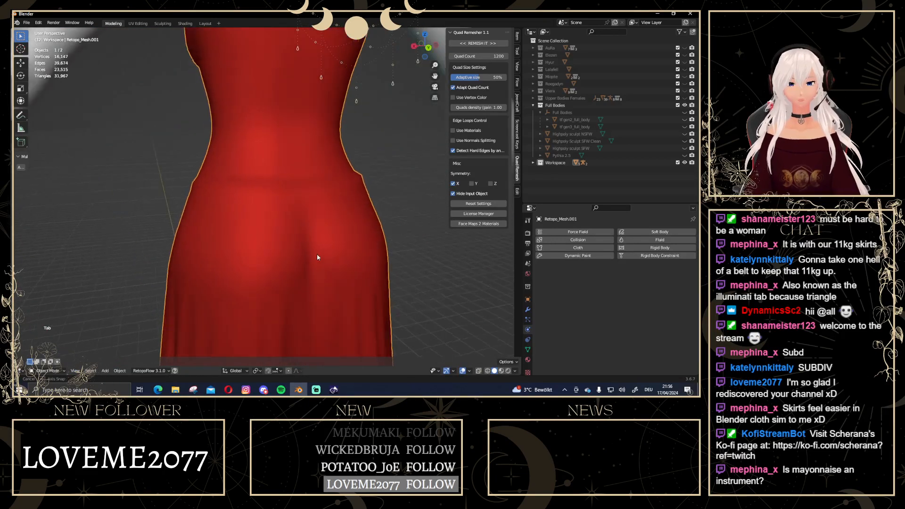
mouse_move(317, 253)
middle_mouse_down()
mouse_move(320, 266)
mouse_move(292, 232)
mouse_move(305, 220)
middle_mouse_up()
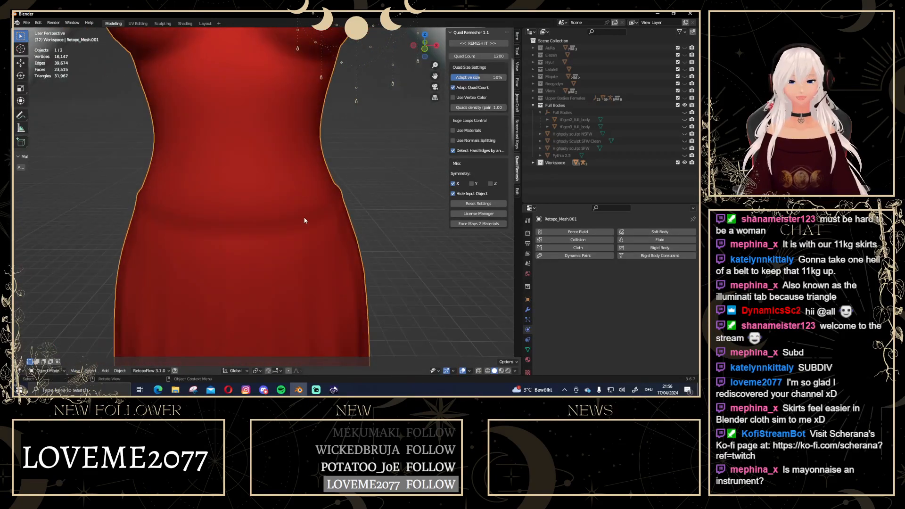
Smooth the bridged waist seam all around the dress with the Smooth brush in the Sculpting workspace
left_click(162, 23)
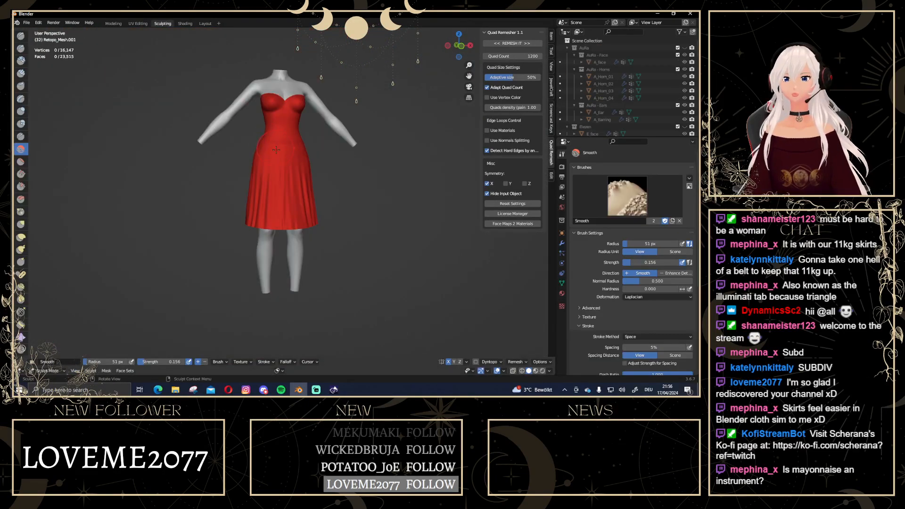
scroll(312, 223, "up", 4)
middle_click_drag(312, 223, 276, 267, "shift")
scroll(282, 189, "up", 4)
middle_click_drag(325, 193, 268, 207)
mouse_move(179, 196)
middle_mouse_down()
mouse_move(251, 194)
mouse_move(325, 153)
mouse_move(235, 163)
middle_mouse_up()
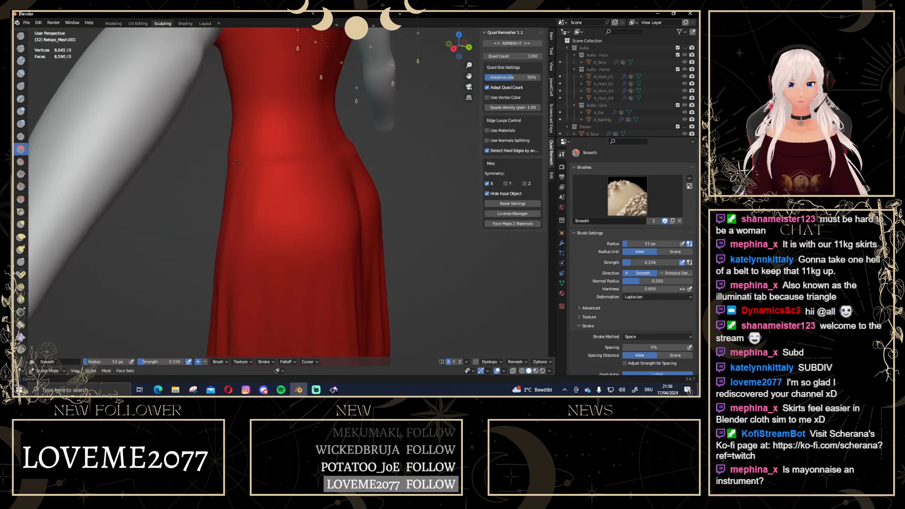
middle_click_drag(302, 162, 407, 176)
middle_click_drag(273, 174, 229, 178)
scroll(229, 179, "down", 3)
key("KP_1")
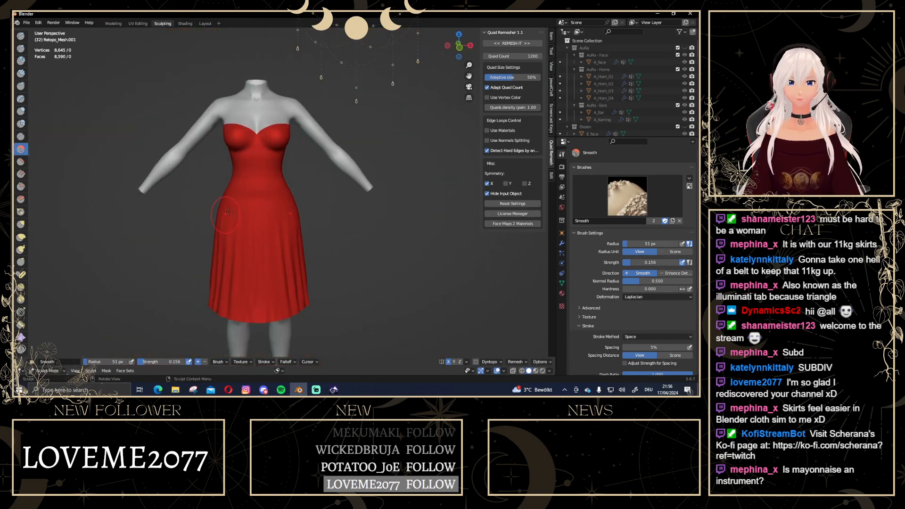
scroll(125, 118, "up", 2)
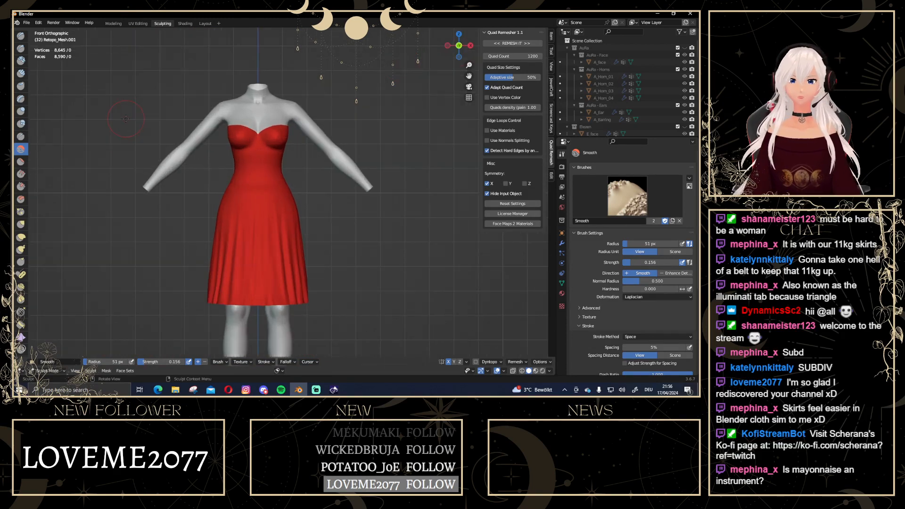
Return to the Modeling workspace and put the joined dress back in Object Mode
left_click(113, 23)
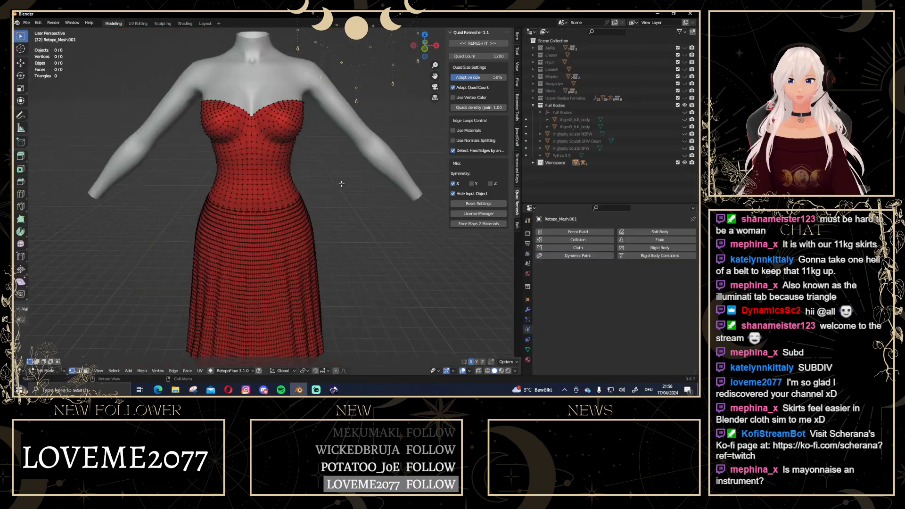
key("Tab")
scroll(342, 187, "down", 5)
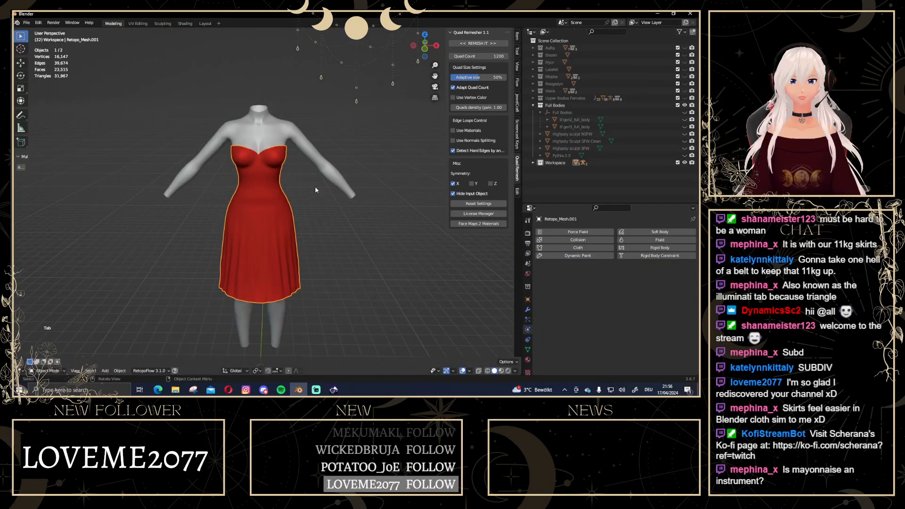
Try remeshing the joined dress with Quad Remesher at a quad count of 4000, and undo the remesh
left_click(424, 49)
key("Tab")
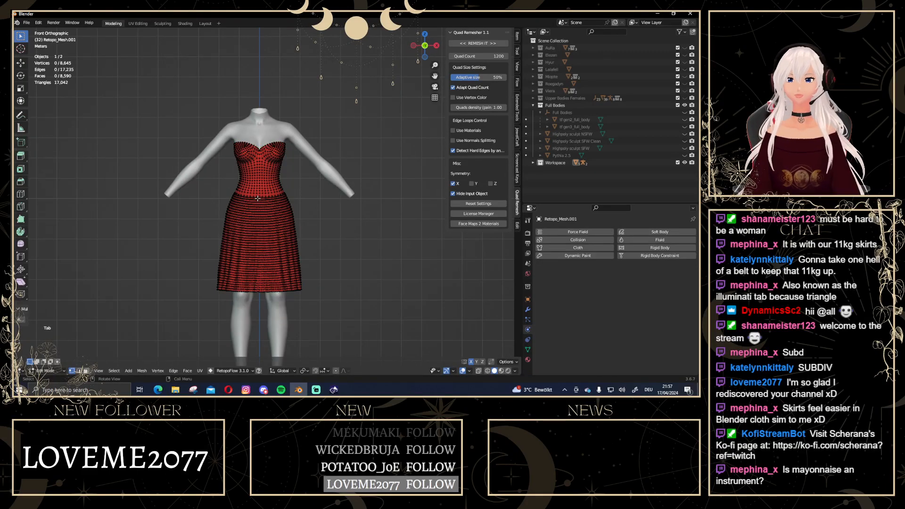
key("Tab")
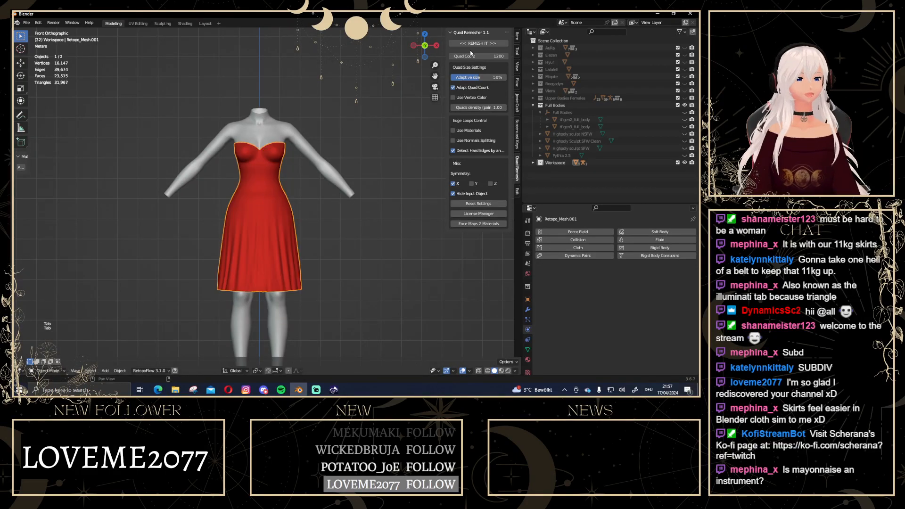
left_click(478, 55)
type("4000")
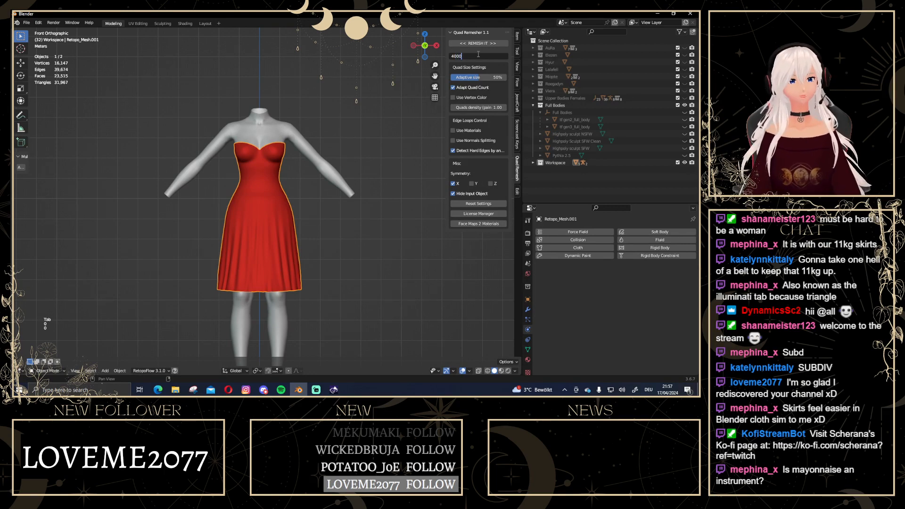
key("Return")
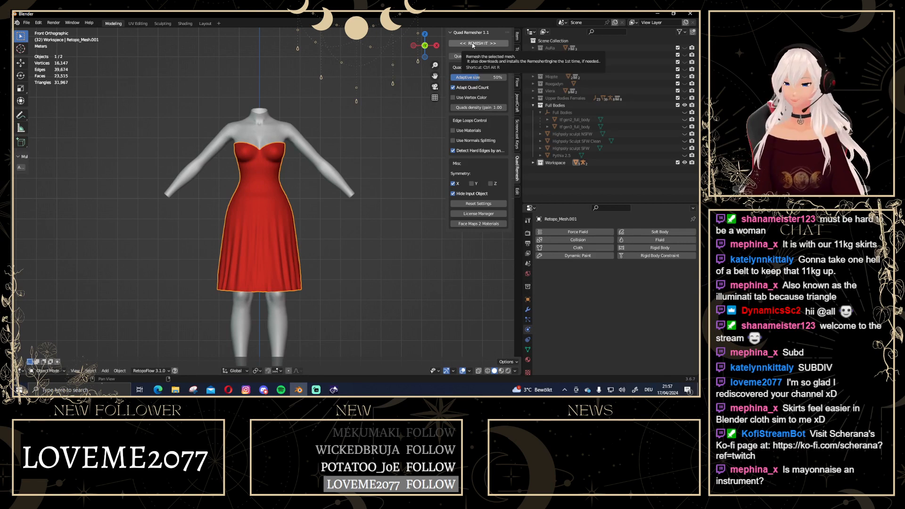
left_click(472, 44)
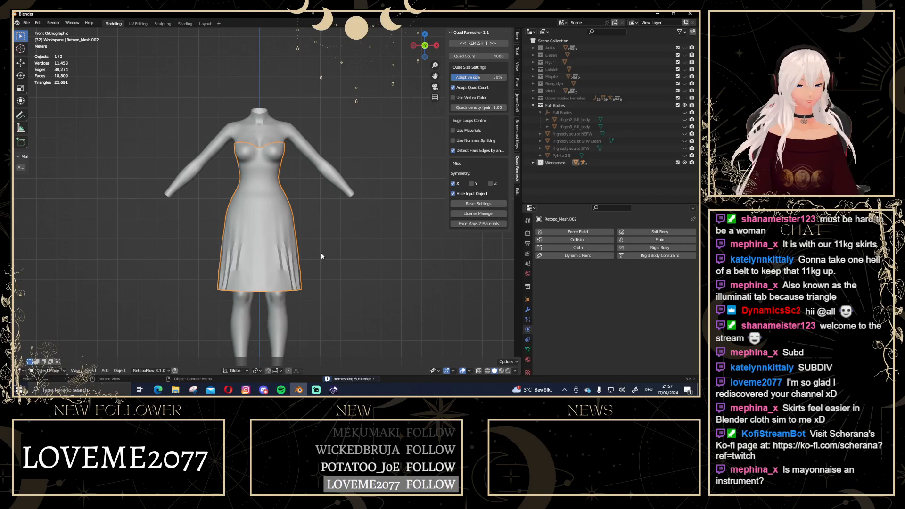
mouse_move(318, 252)
middle_mouse_down()
mouse_move(401, 253)
mouse_move(327, 254)
middle_mouse_up()
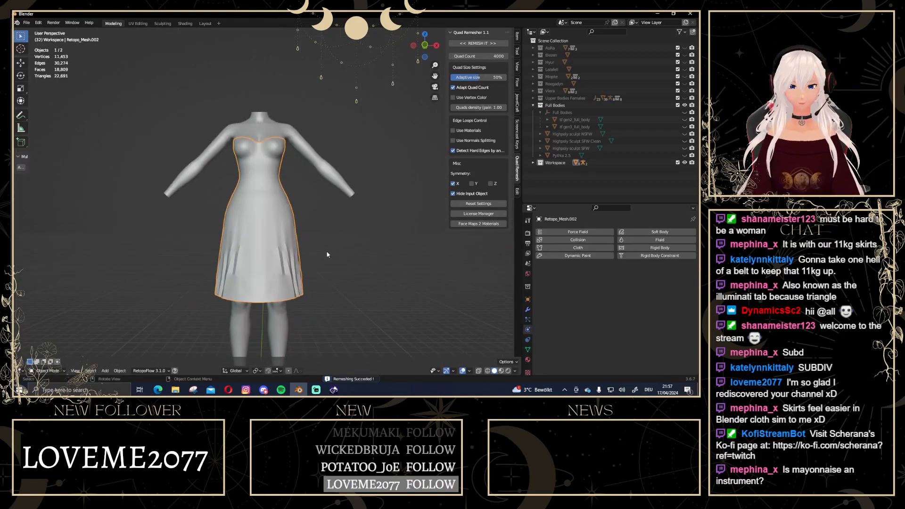
key("ctrl+z")
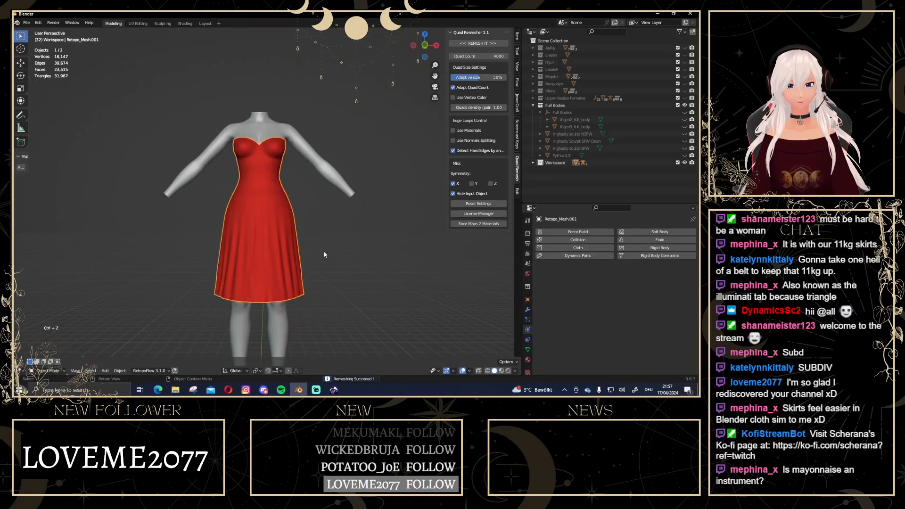
Try remeshing the dress with Quad Remesher at a quad count of 8000
left_click(483, 56)
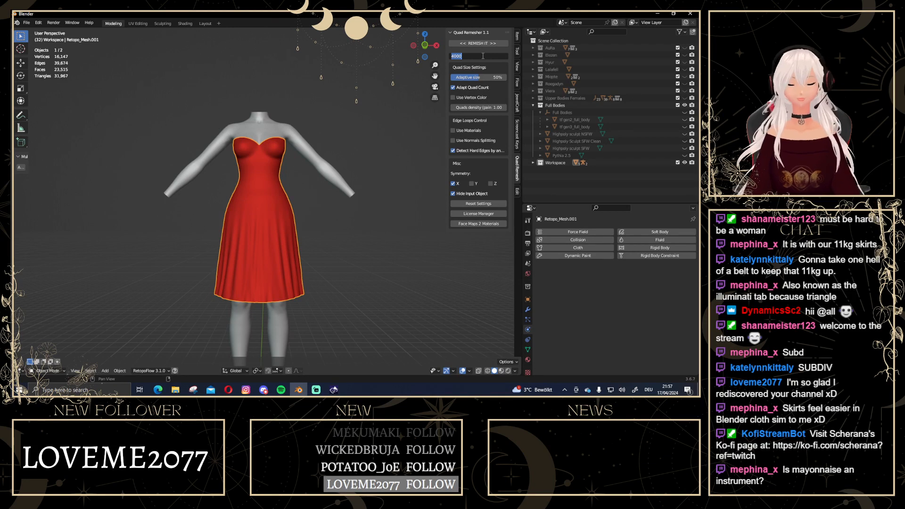
type("8000")
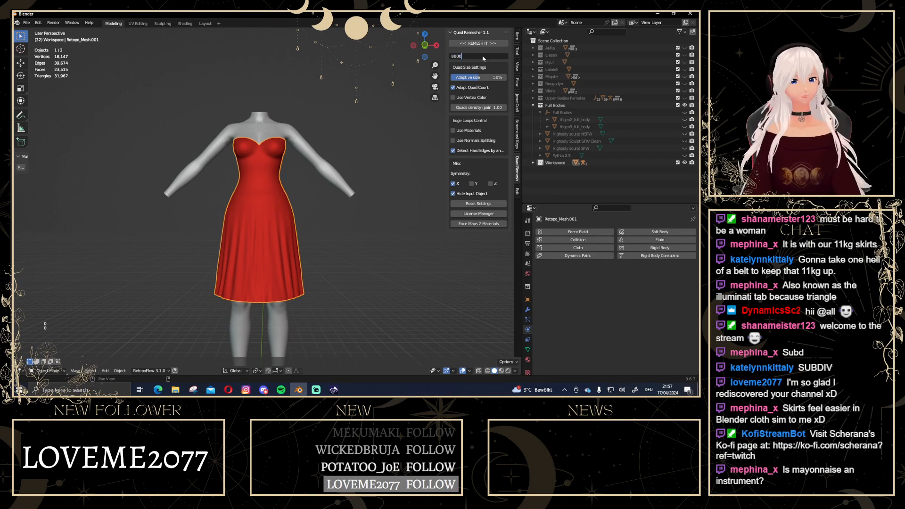
key("Return")
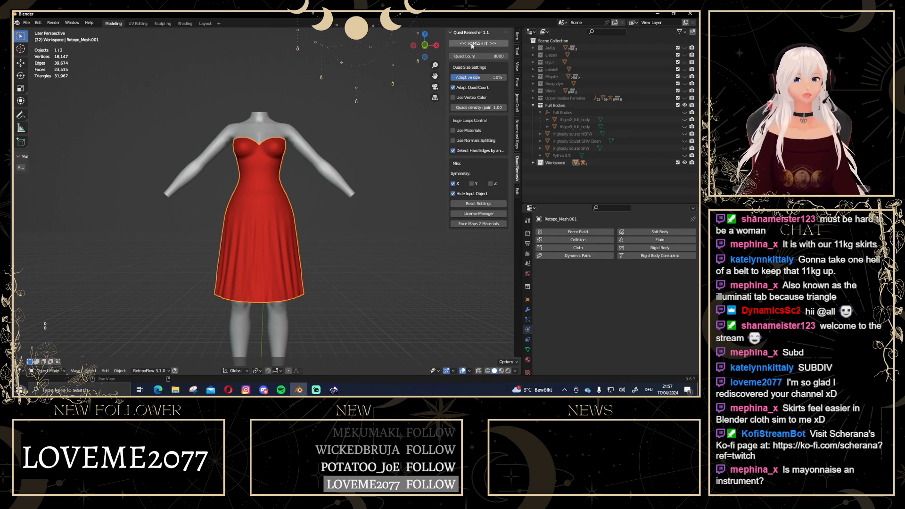
left_click(472, 43)
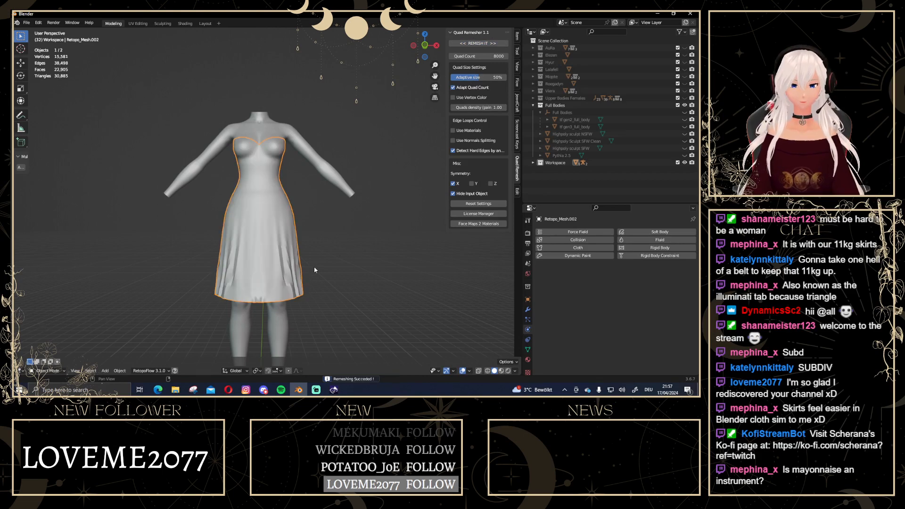
Add a Subdivision Surface modifier to the remeshed dress and inspect its skirt folds from the front
left_click(528, 309)
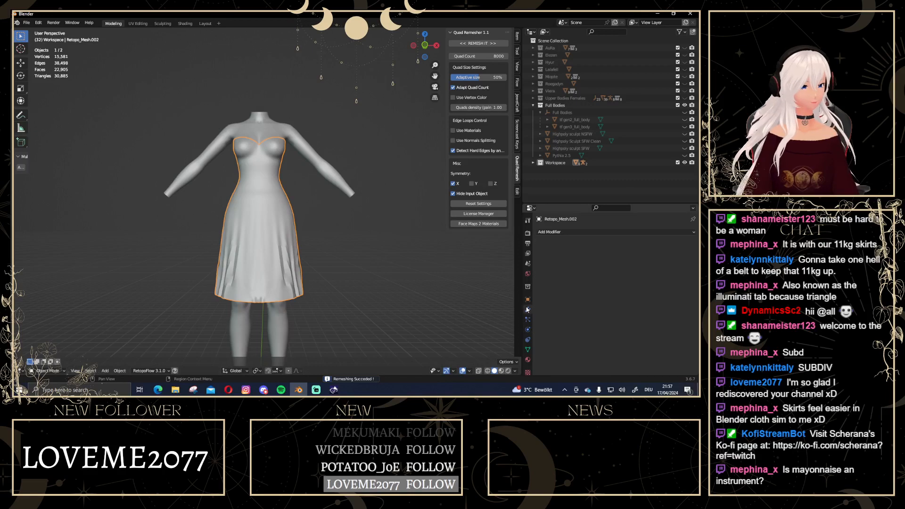
left_click(592, 230)
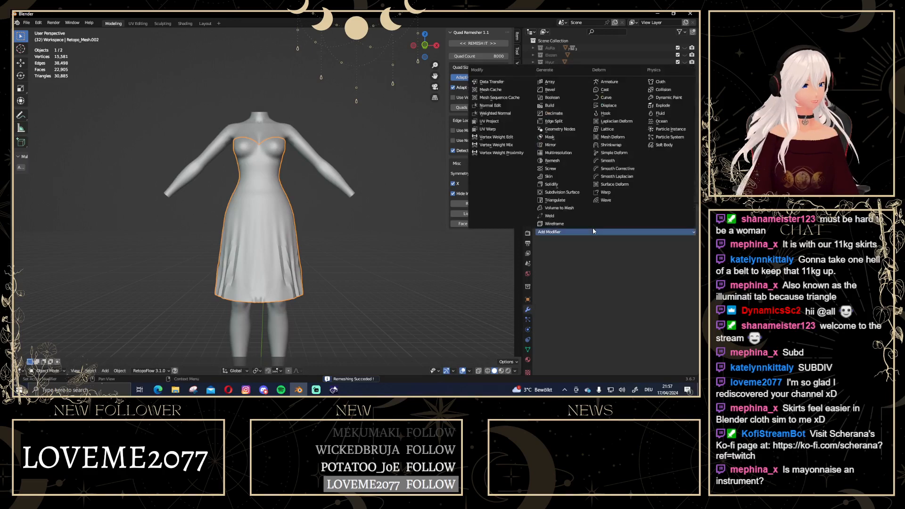
left_click(563, 233)
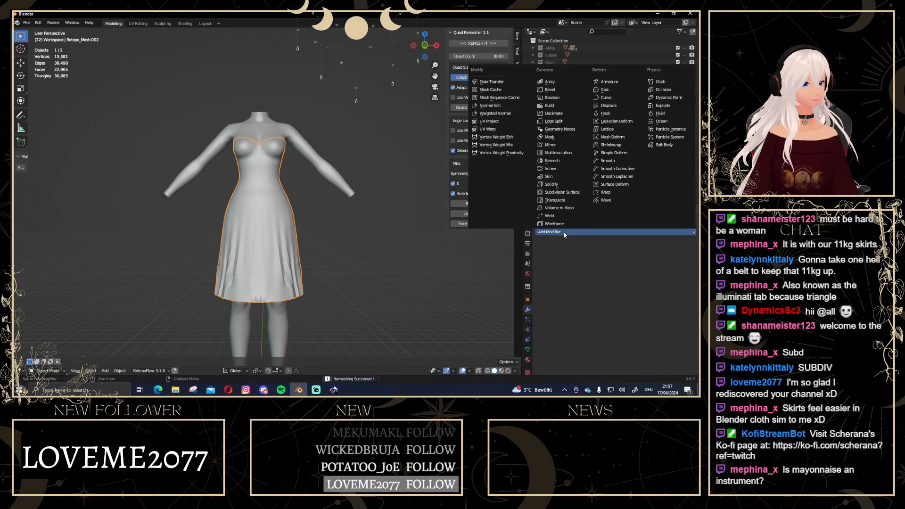
left_click(561, 192)
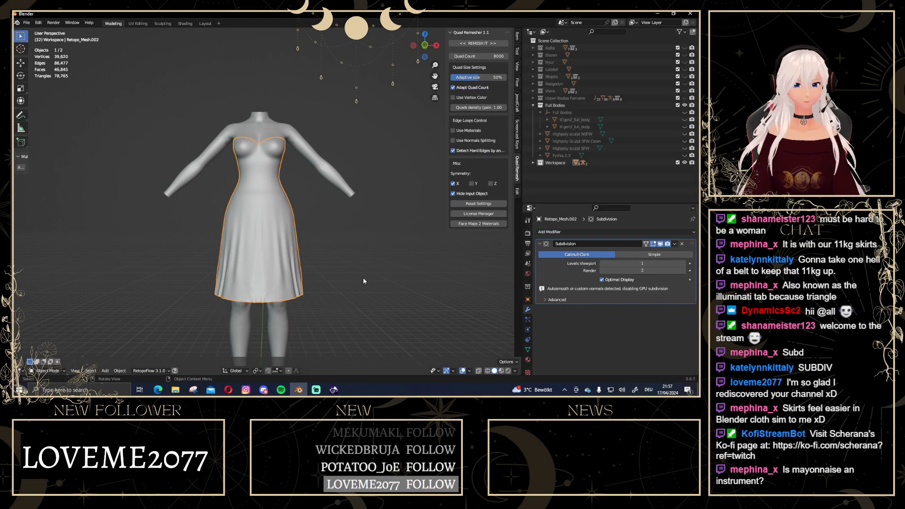
left_click(363, 277)
middle_click_drag(332, 282, 283, 245)
left_click(426, 47)
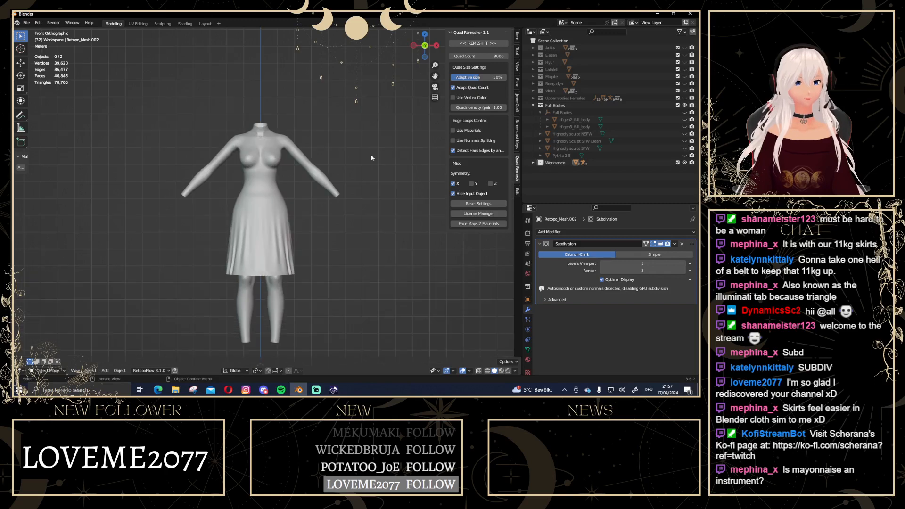
left_click(286, 231)
mouse_move(286, 232)
middle_mouse_down()
mouse_move(339, 235)
mouse_move(160, 244)
mouse_move(281, 238)
mouse_move(283, 226)
middle_mouse_up()
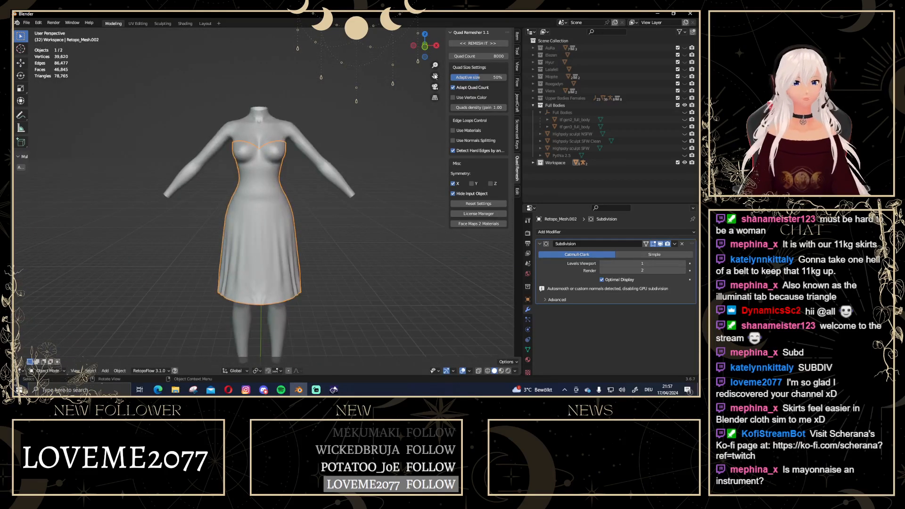
left_click(425, 46)
scroll(271, 233, "up", 2)
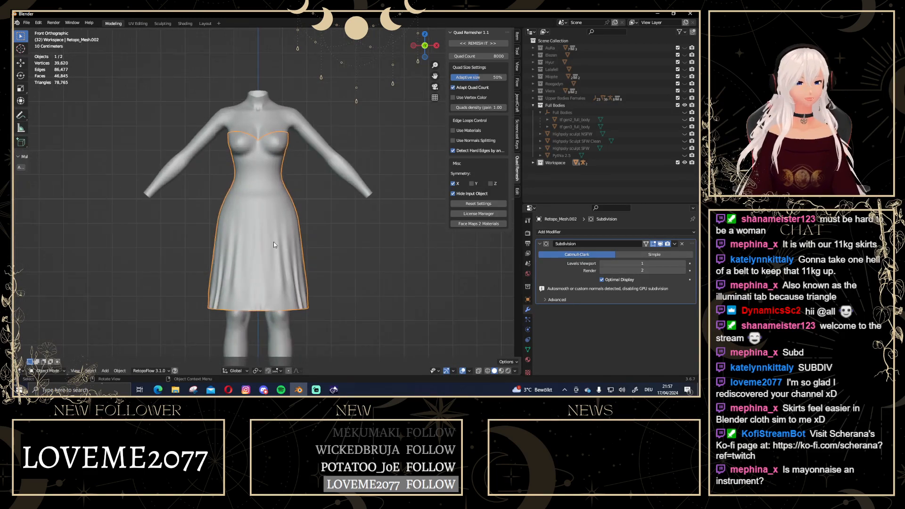
Undo the Subdivision Surface modifier and the dress remesh to restore the red dress mesh
key("ctrl+z")
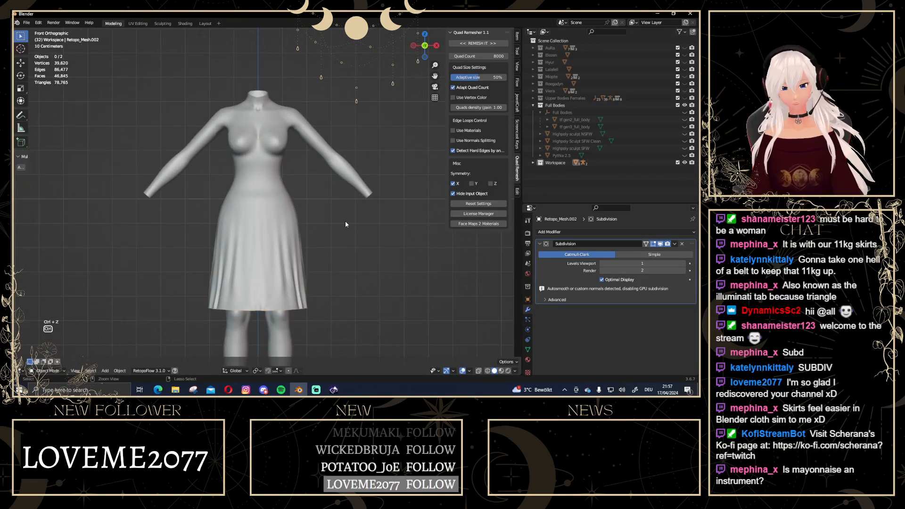
key("ctrl+z")
key("ctrl+z")
key("ctrl+z")
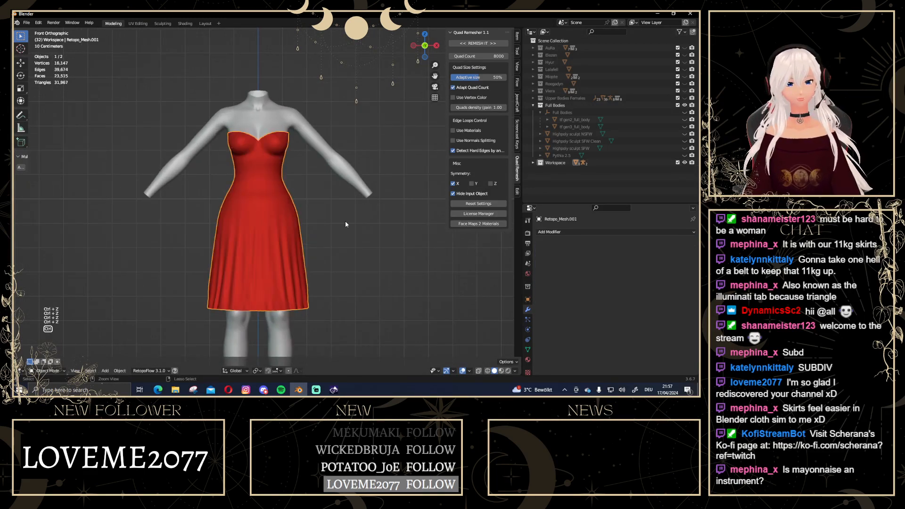
key("ctrl+z")
Select all vertices of the red dress in Edit Mode, merge them by distance, and return to Object Mode
scroll(256, 197, "down", 2)
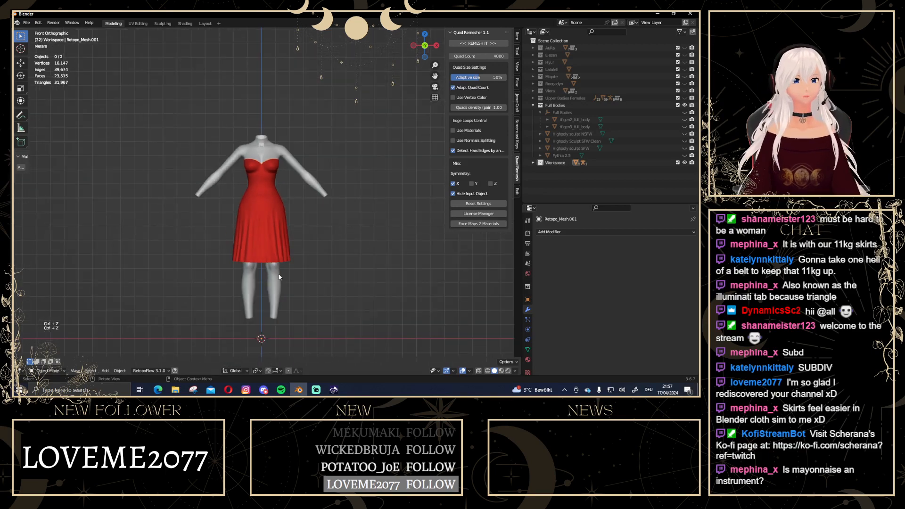
scroll(263, 225, "up", 3)
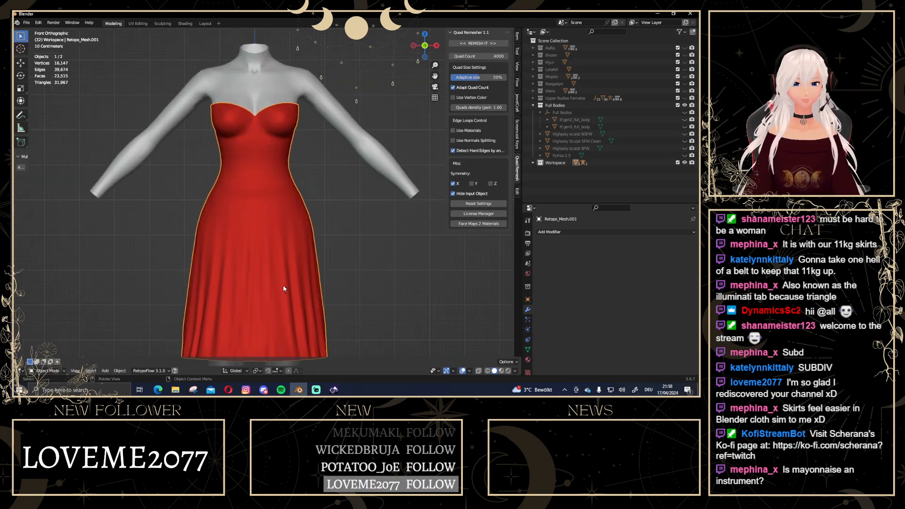
key("Tab")
key("m")
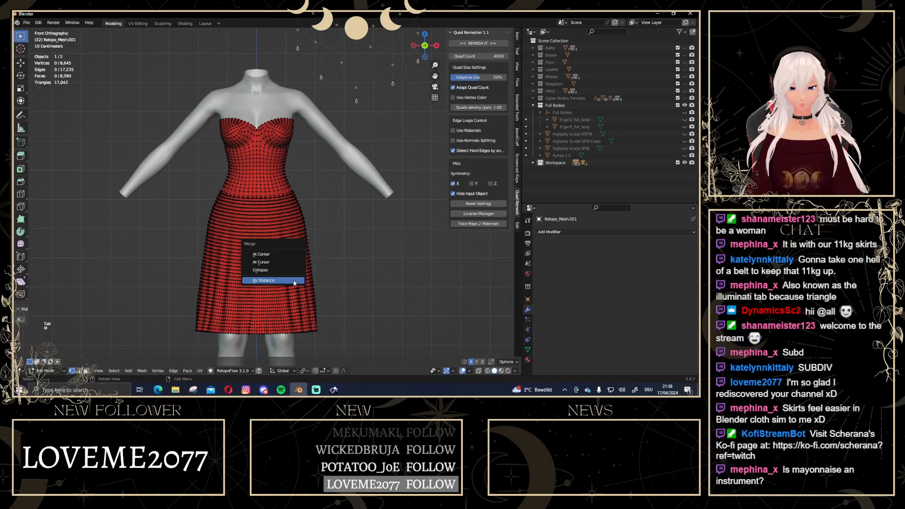
left_click(293, 280)
key("a")
key("m")
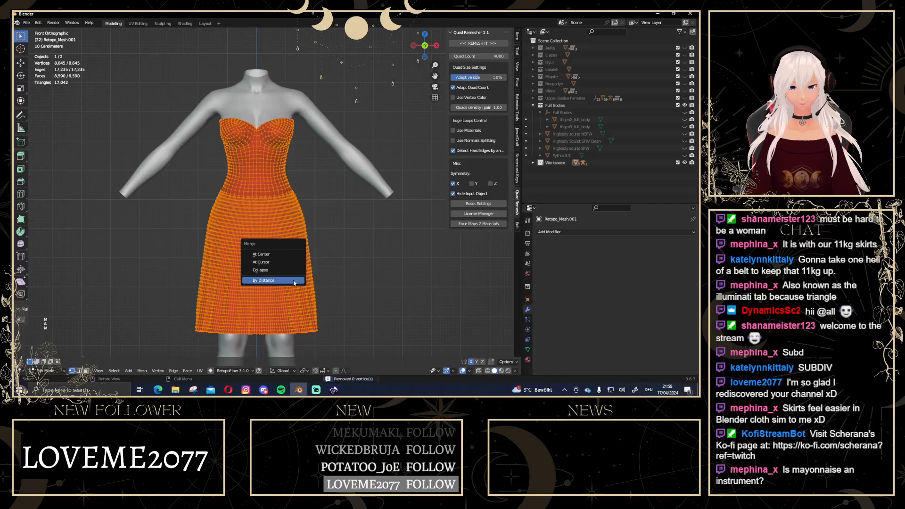
left_click(293, 275)
key("Tab")
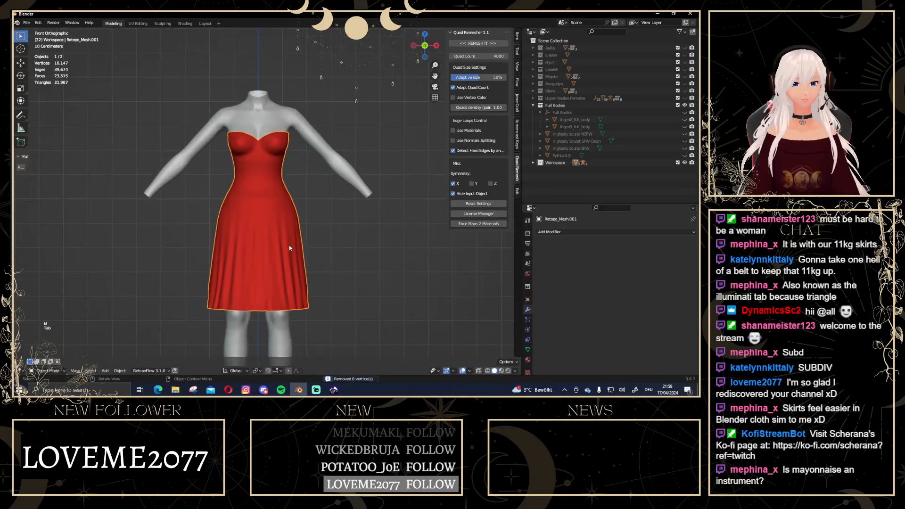
Add a Smooth modifier to the dress with a factor of 0.812 and 3 repeats, and apply it
middle_click_drag(289, 248, 261, 122)
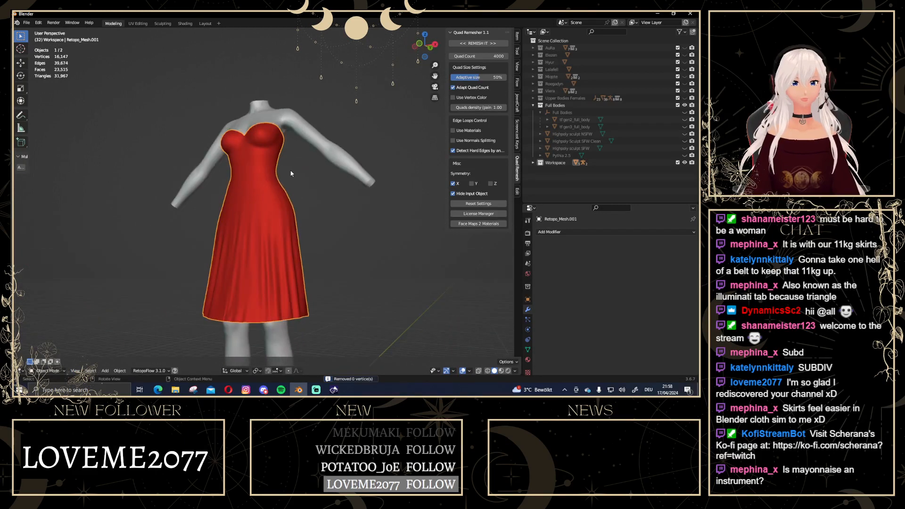
left_click(420, 45)
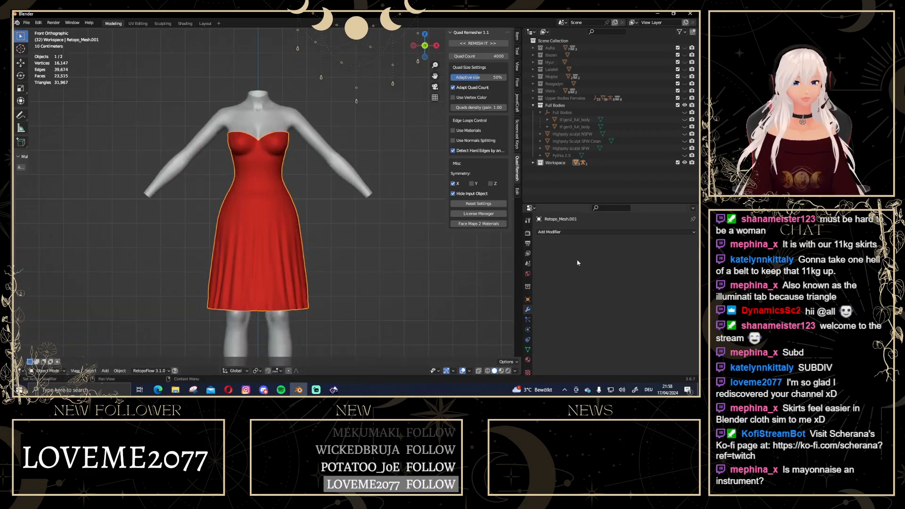
left_click(563, 231)
left_click(608, 161)
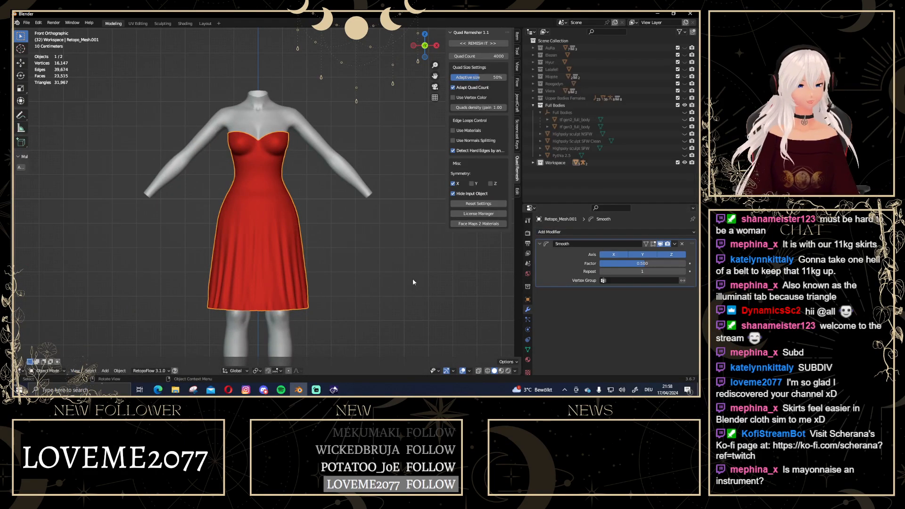
mouse_move(643, 264)
left_mouse_down()
mouse_move(665, 263)
mouse_move(655, 264)
left_mouse_up()
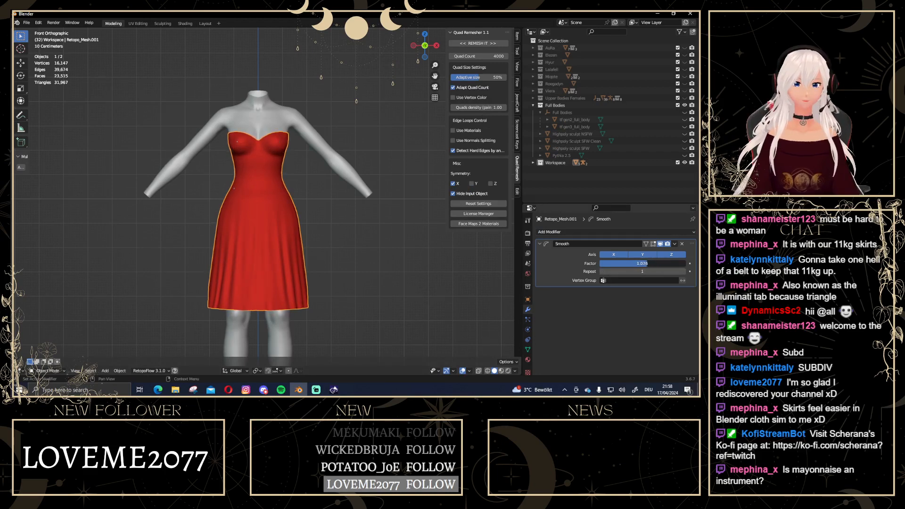
middle_click_drag(323, 260, 249, 261)
left_click_drag(645, 271, 659, 271)
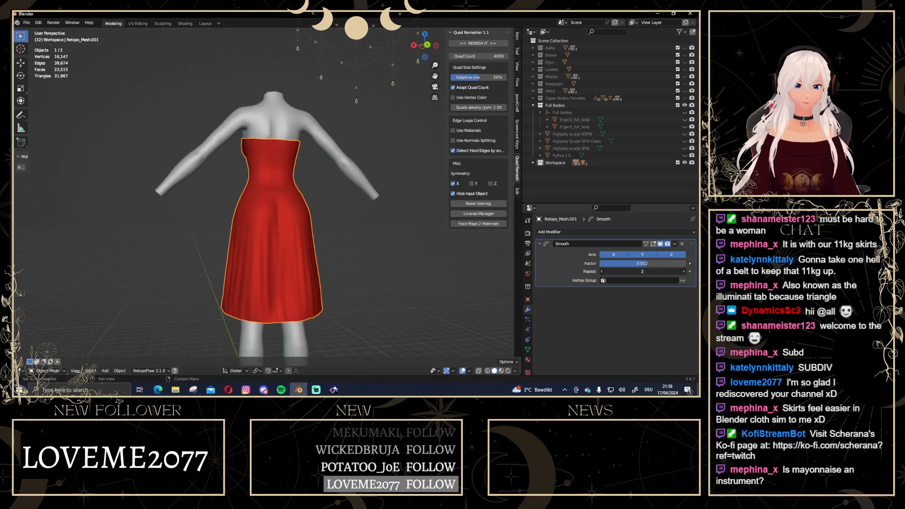
middle_click_drag(187, 222, 337, 235)
scroll(337, 235, "down", 2)
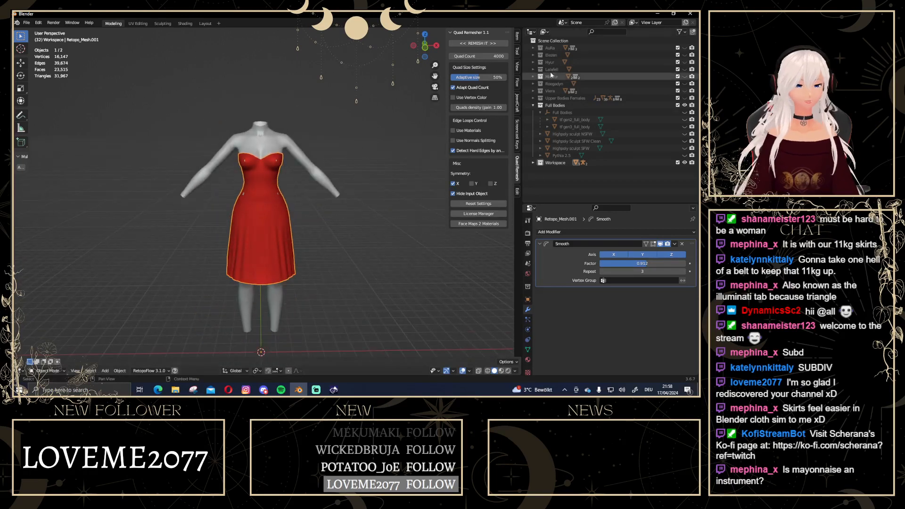
left_click(675, 243)
left_click(650, 251)
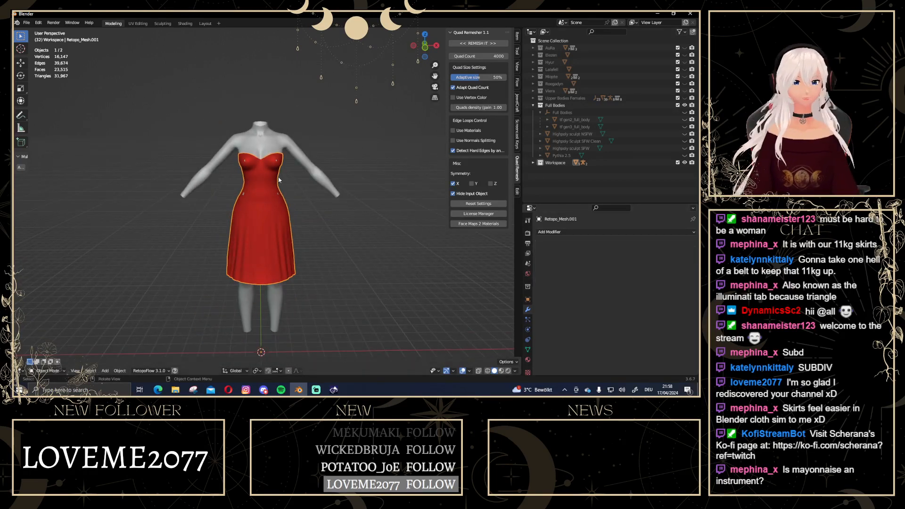
Pull the bust area of the dress outward over the body with the Elastic Deform brush in the Sculpting workspace
left_click(162, 24)
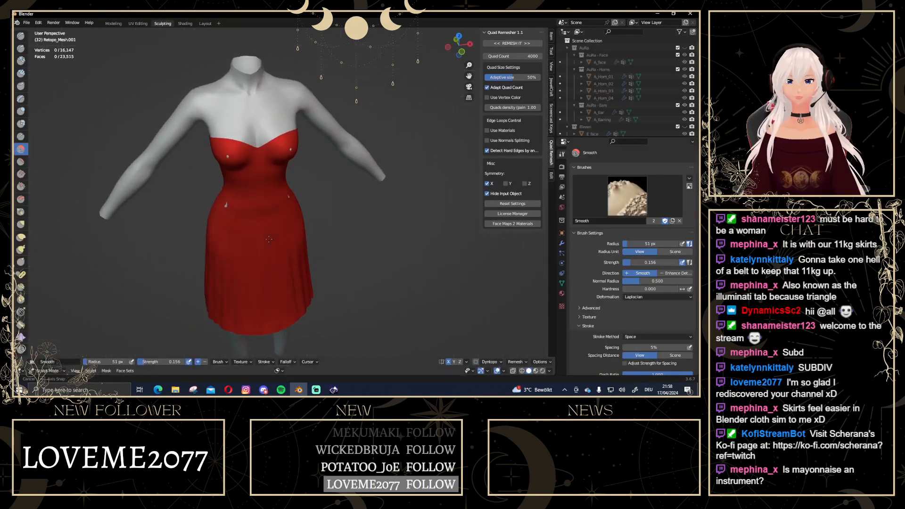
left_click(20, 237)
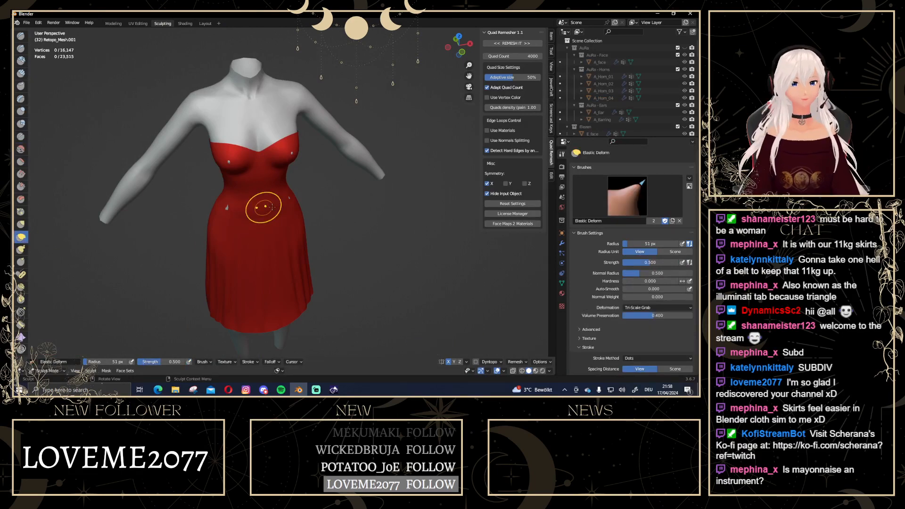
mouse_move(263, 207)
middle_mouse_down()
mouse_move(306, 207)
mouse_move(217, 178)
middle_mouse_up()
left_click_drag(204, 129, 204, 127)
mouse_move(280, 257)
middle_mouse_down()
mouse_move(240, 179)
mouse_move(207, 177)
middle_mouse_up()
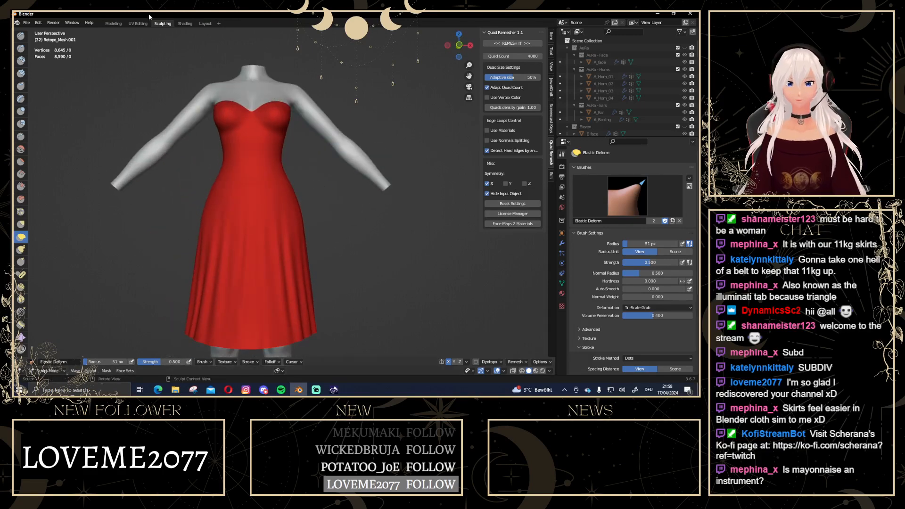
Return to the Modeling workspace, put the dress in Object Mode, and expand the Workspace collection in the Outliner
left_click(113, 23)
left_click(424, 46)
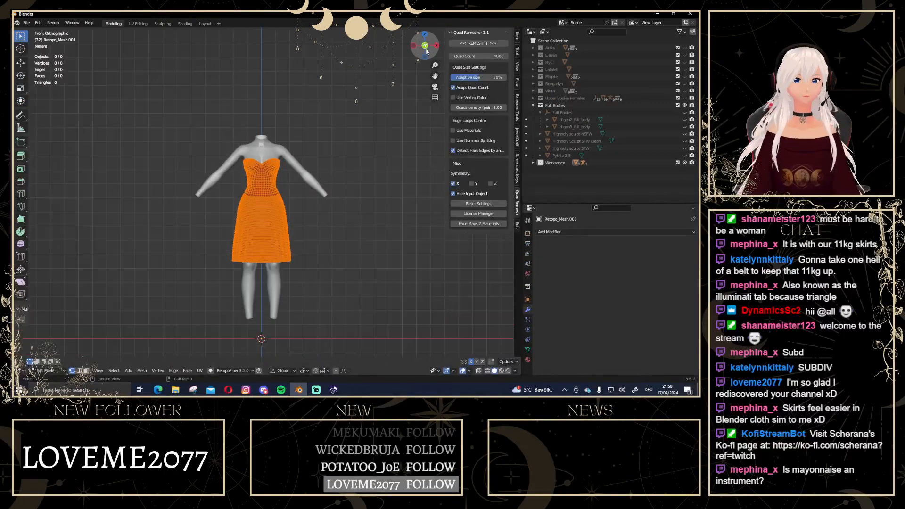
key("Tab")
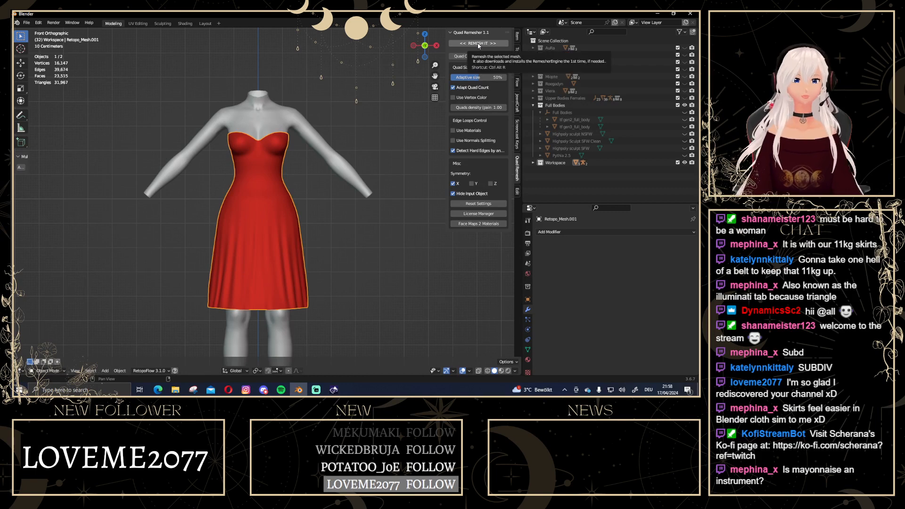
scroll(264, 230, "down", 3)
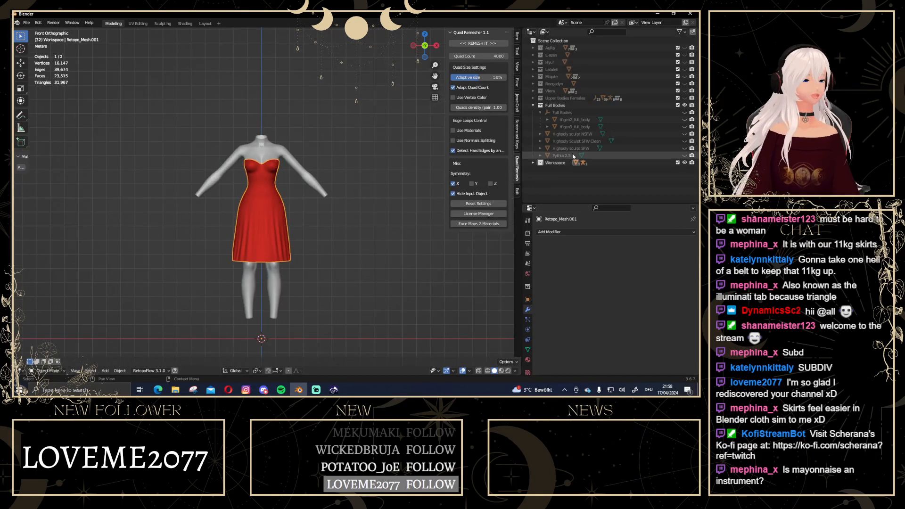
left_click(533, 162)
scroll(565, 141, "down", 2)
scroll(294, 222, "up", 1)
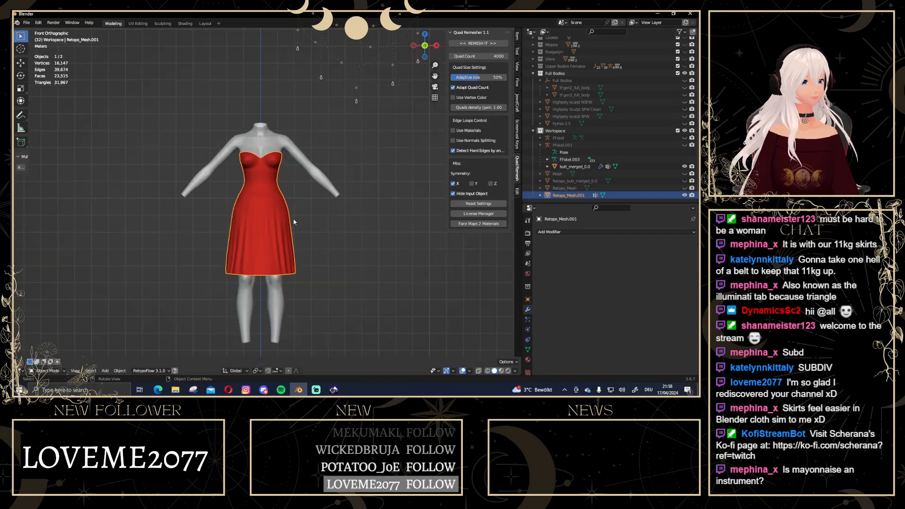
Duplicate the red dress in place and hide the original Retopo_Mesh.001
middle_click_drag(361, 235, 288, 161)
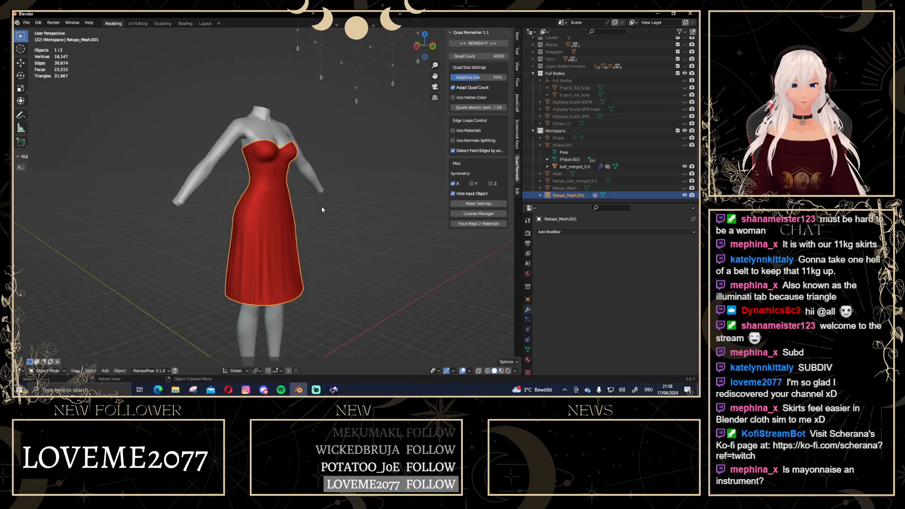
left_click(433, 48)
key("shift+d")
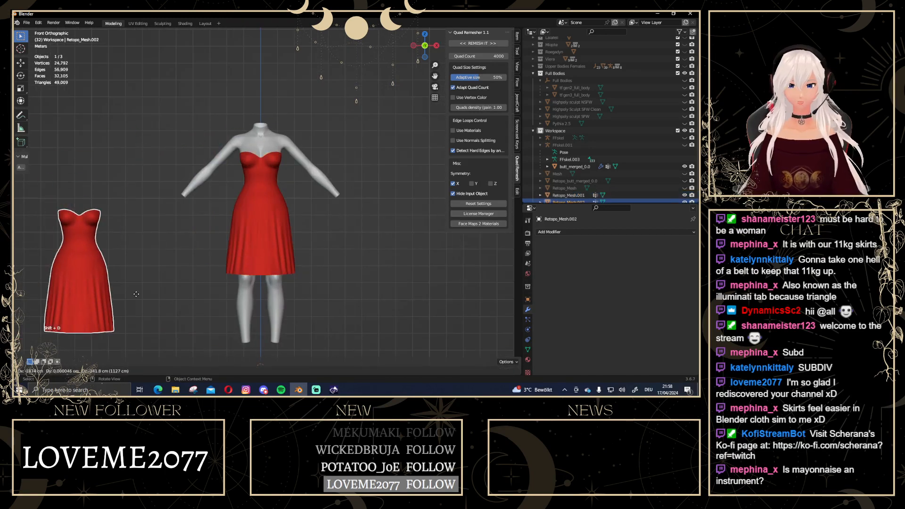
key("Escape")
scroll(595, 143, "down", 1)
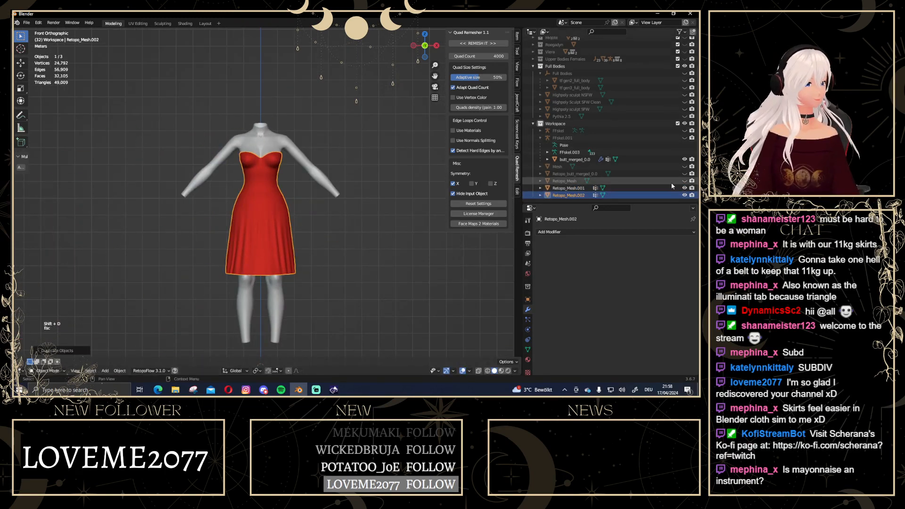
left_click(684, 188)
scroll(324, 244, "up", 1)
middle_click_drag(343, 245, 344, 192, "shift")
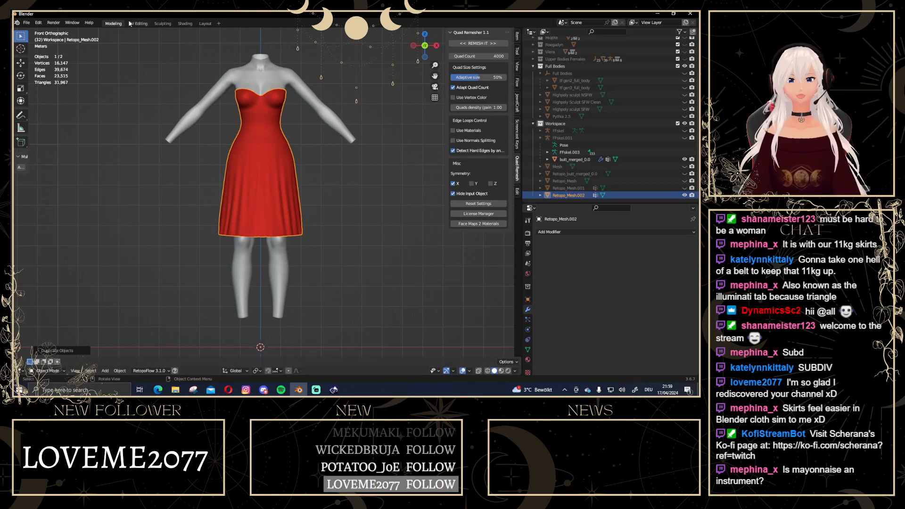
Smooth away the skirt folds all around the duplicated dress with the Smooth brush at strength 0.238 in the Sculpting workspace
left_click(166, 23)
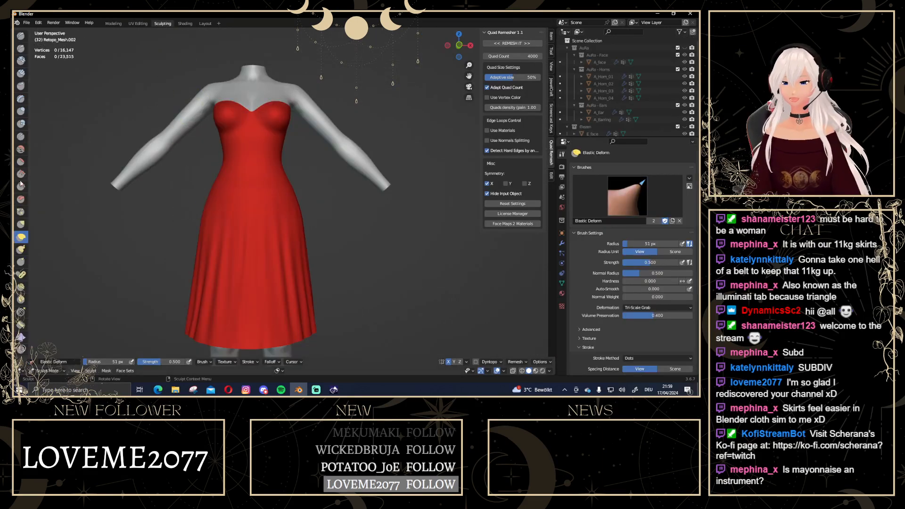
left_click(21, 150)
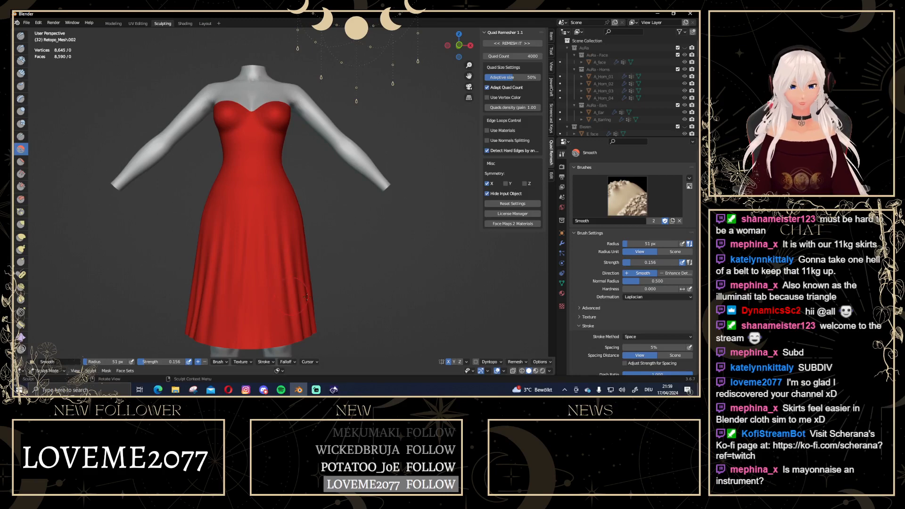
left_click_drag(650, 265, 654, 265)
middle_click_drag(330, 212, 276, 215)
left_click_drag(260, 321, 246, 217)
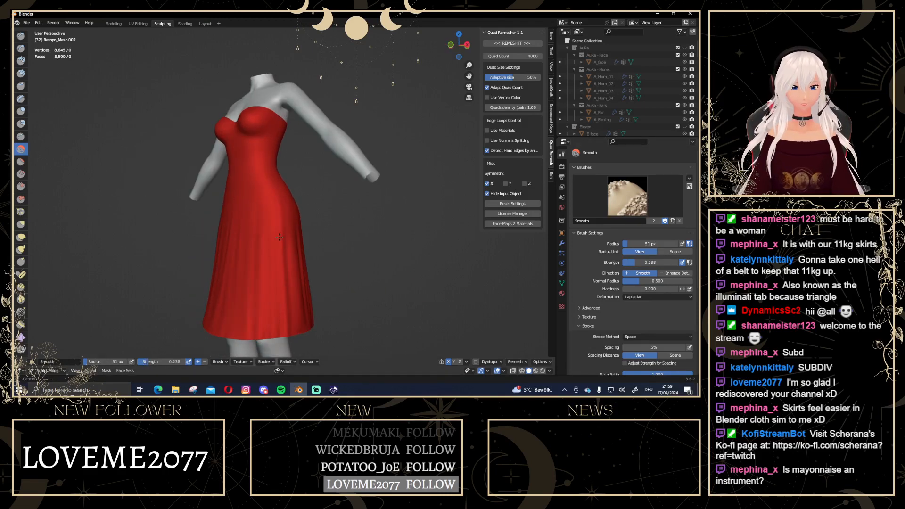
middle_click_drag(279, 237, 232, 211)
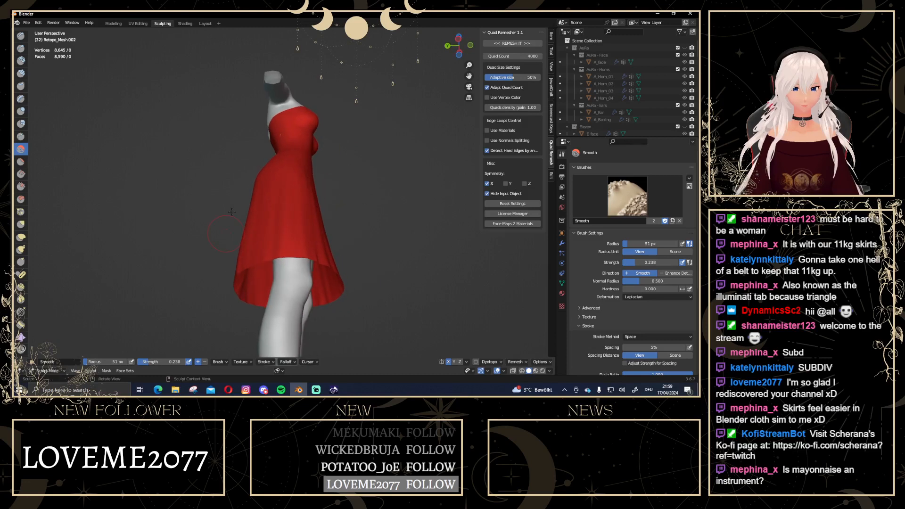
middle_click_drag(275, 187, 260, 223)
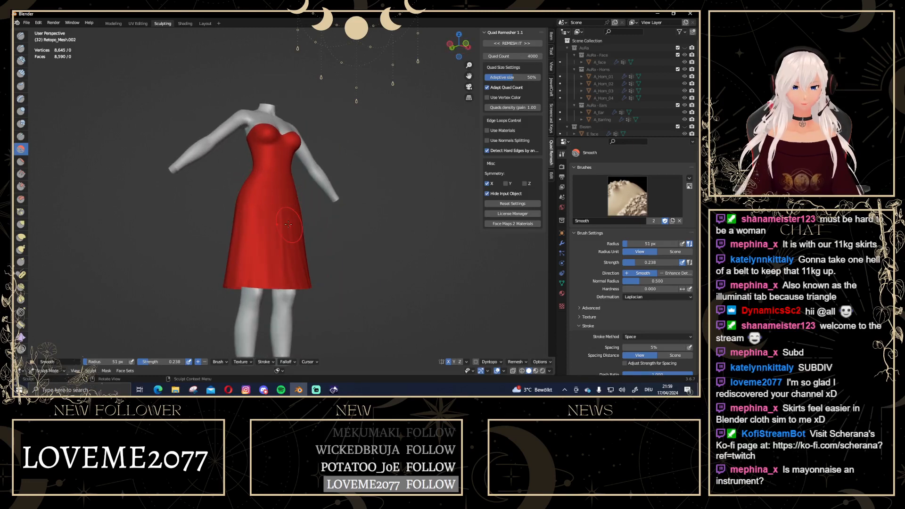
middle_click_drag(246, 289, 258, 186)
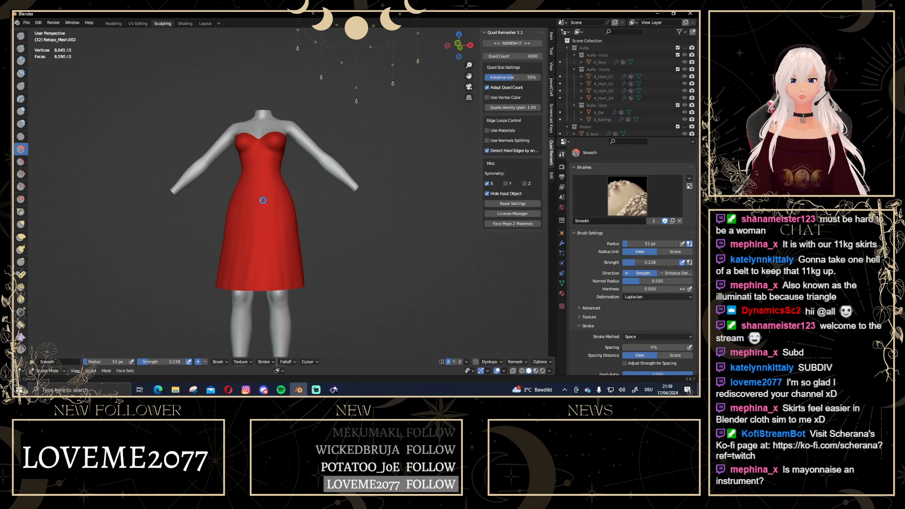
middle_click_drag(332, 224, 119, 14)
Return to the Modeling workspace in Object Mode and run Quad Remesher on the smoothed dress with a quad count of 4000
left_click(119, 24)
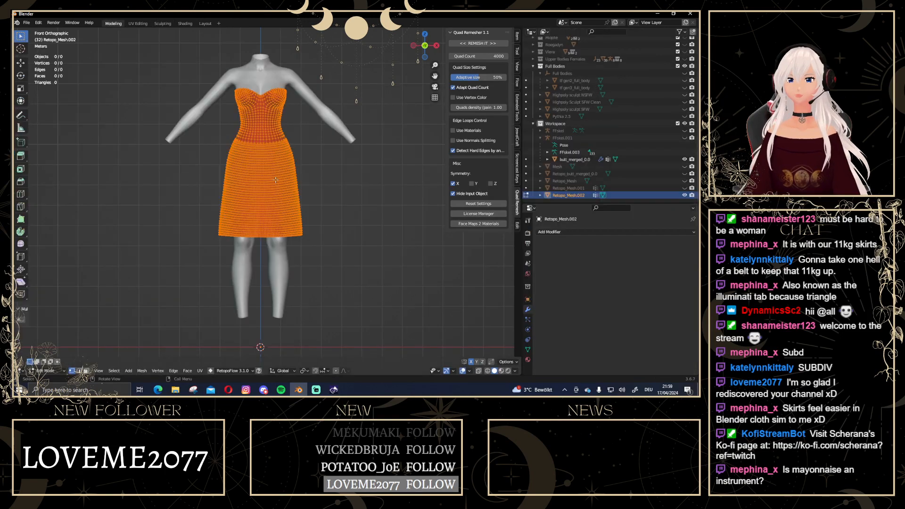
key("Tab")
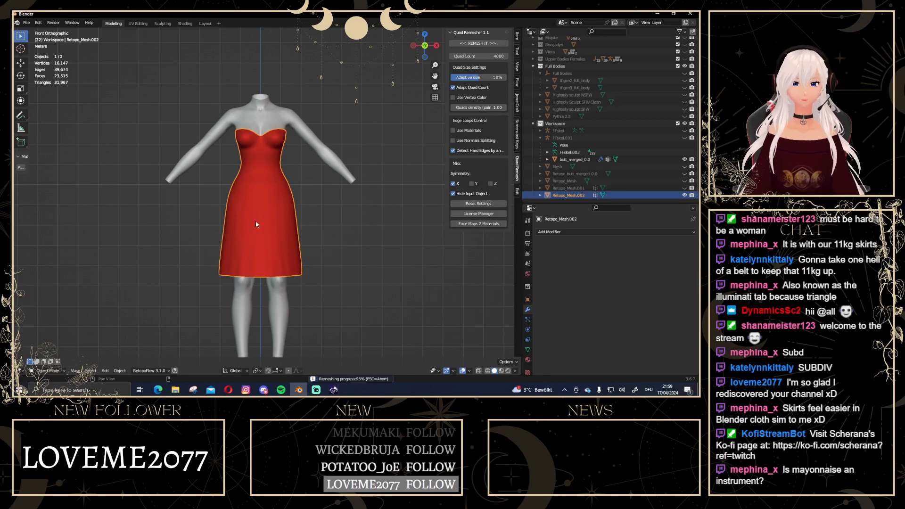
middle_click_drag(330, 228, 250, 234)
left_click(263, 181)
scroll(306, 195, "up", 3)
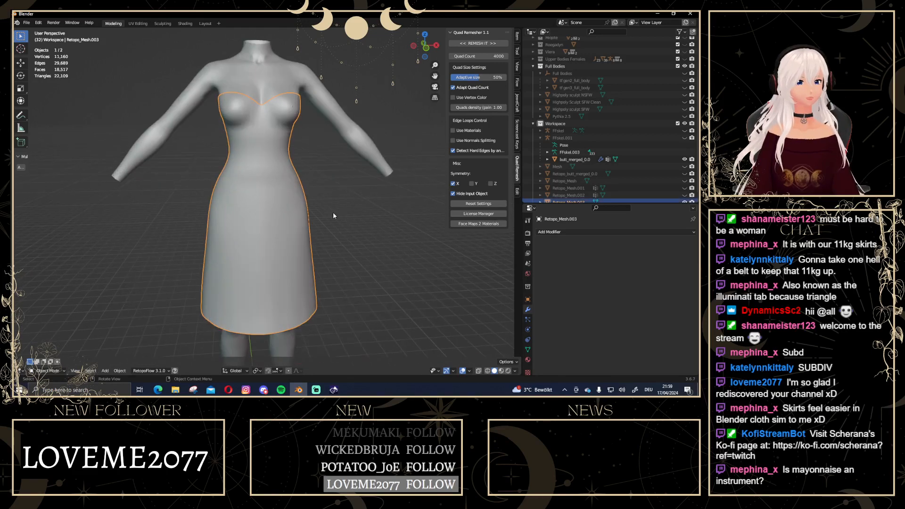
scroll(569, 188, "down", 1)
scroll(525, 312, "down", 1)
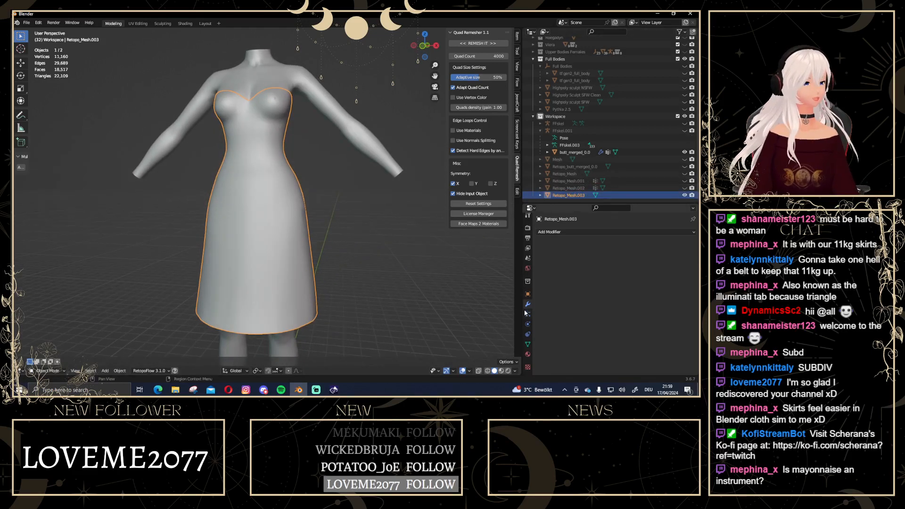
Check which material Retopo_Mesh.001 uses by showing it temporarily, and bring the remeshed dress Retopo_Mesh.003 back into view
left_click(527, 354)
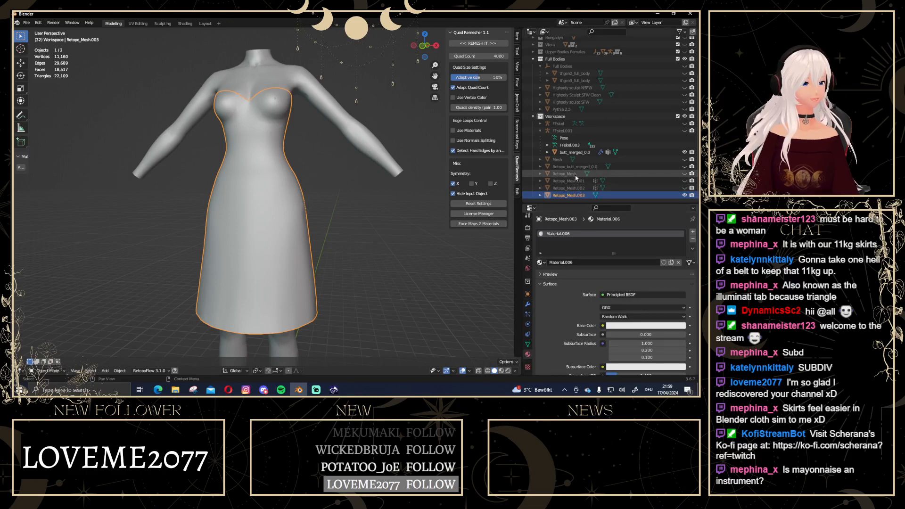
left_click(684, 195)
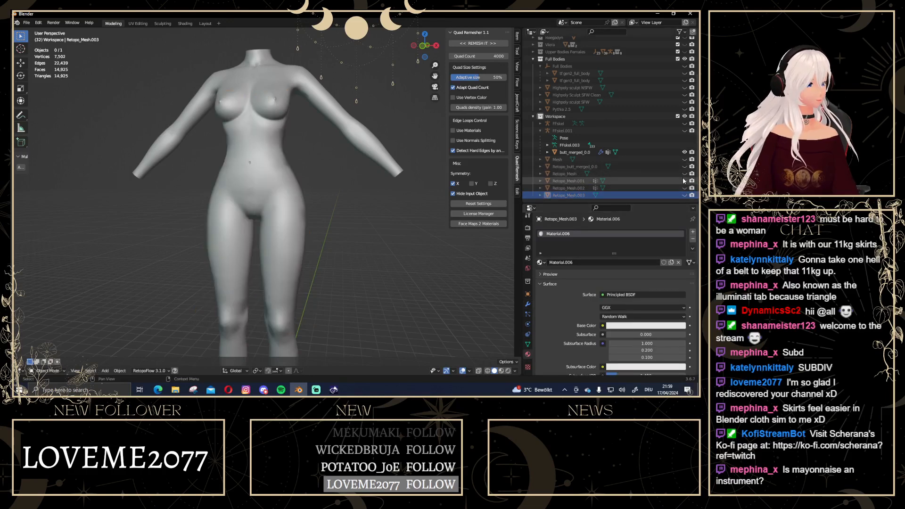
left_click(684, 181)
left_click(568, 181)
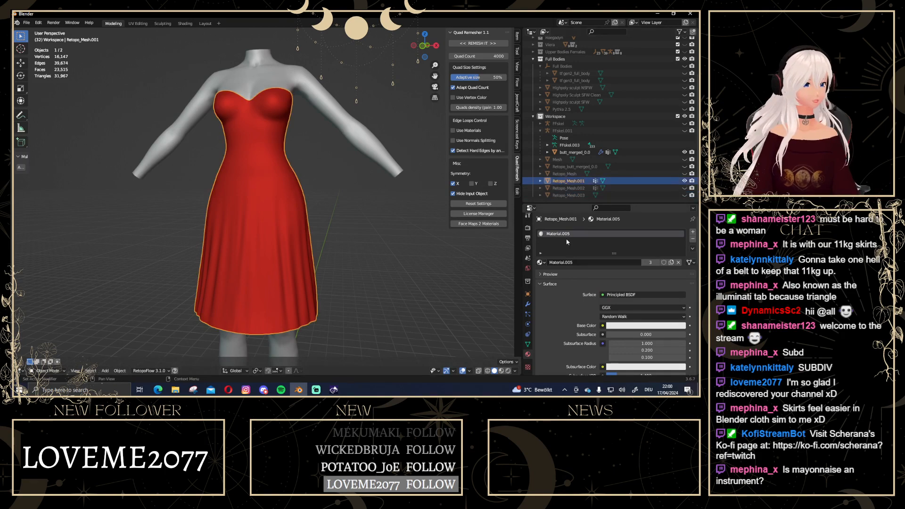
left_click(555, 195)
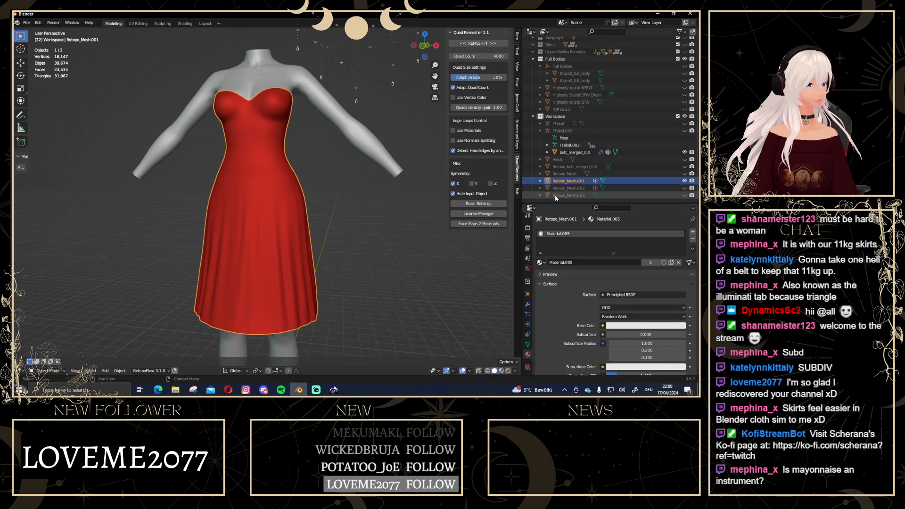
left_click(684, 181)
left_click(684, 194)
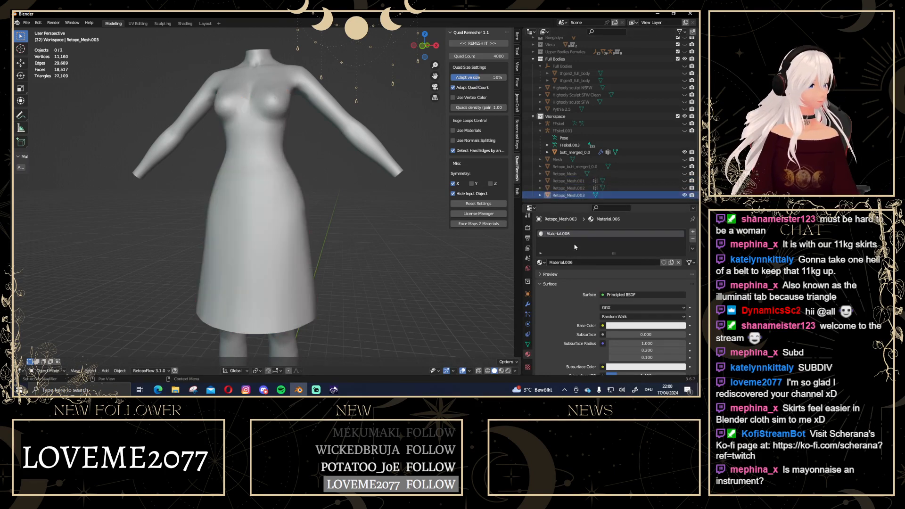
Assign the existing Material.005 to the remeshed dress
left_click(540, 262)
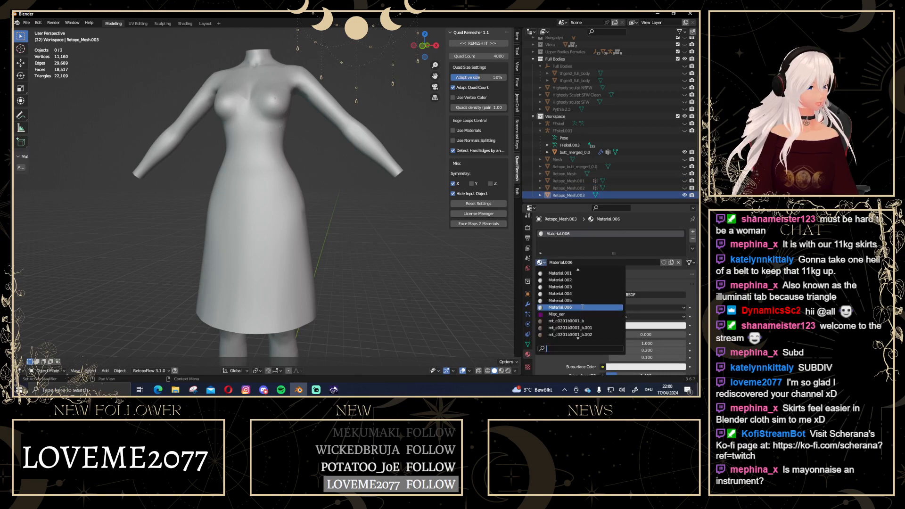
left_click(580, 300)
scroll(363, 233, "down", 4)
middle_click_drag(283, 215, 298, 216)
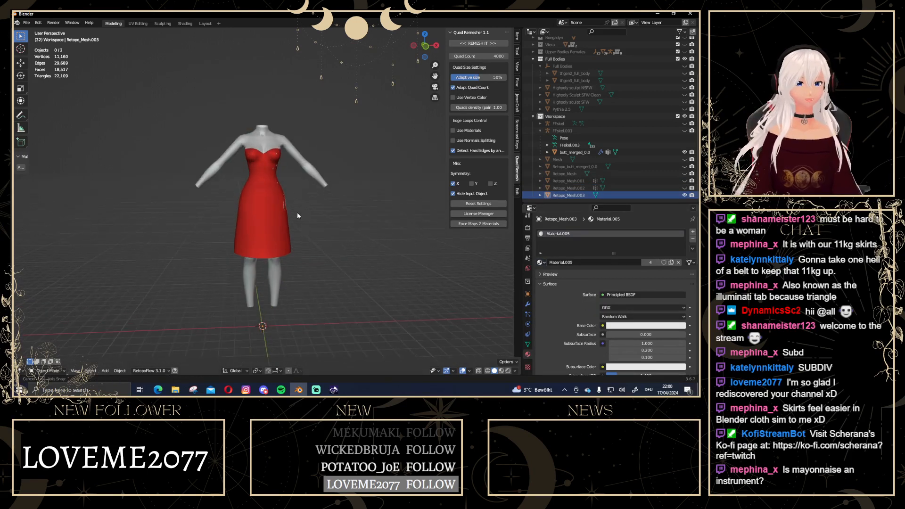
Pull the hip and seat areas of the remeshed dress outward over the body with the Elastic Deform brush and X symmetry enabled
left_click(265, 206)
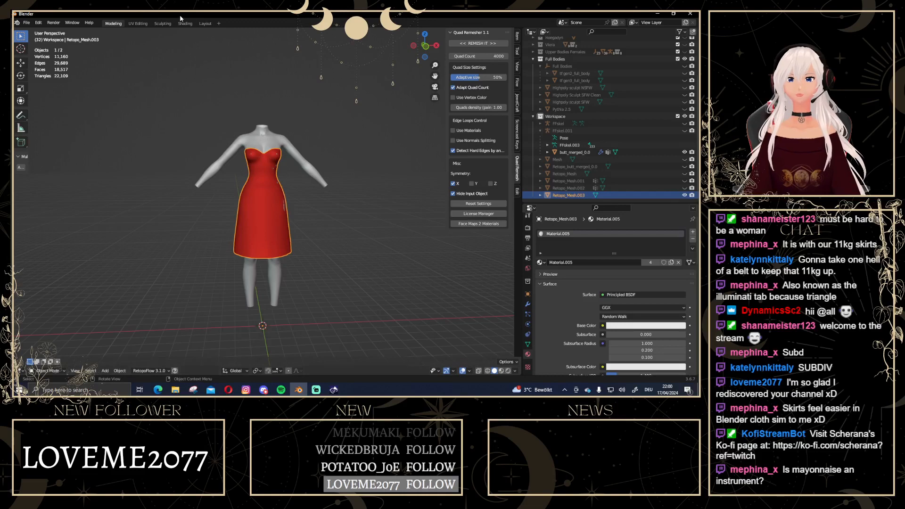
left_click(166, 23)
scroll(255, 188, "up", 2)
middle_click_drag(245, 188, 301, 191)
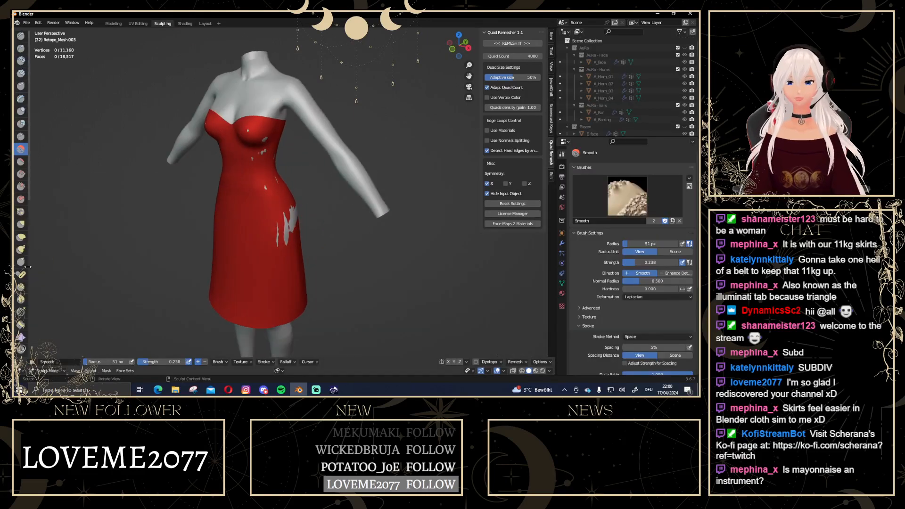
left_click(22, 237)
mouse_move(189, 226)
middle_mouse_down()
mouse_move(303, 235)
mouse_move(329, 199)
mouse_move(464, 199)
mouse_move(471, 264)
mouse_move(456, 375)
middle_mouse_up()
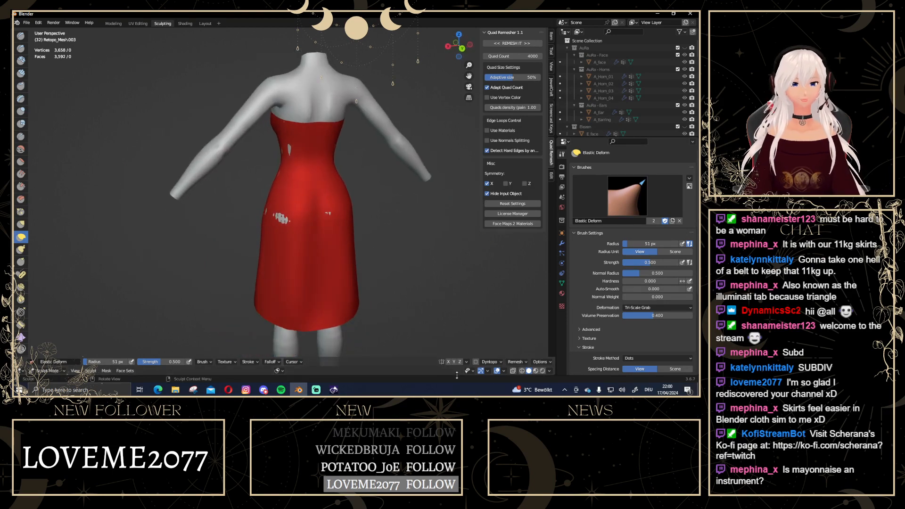
left_click(448, 362)
middle_click_drag(347, 221, 312, 222)
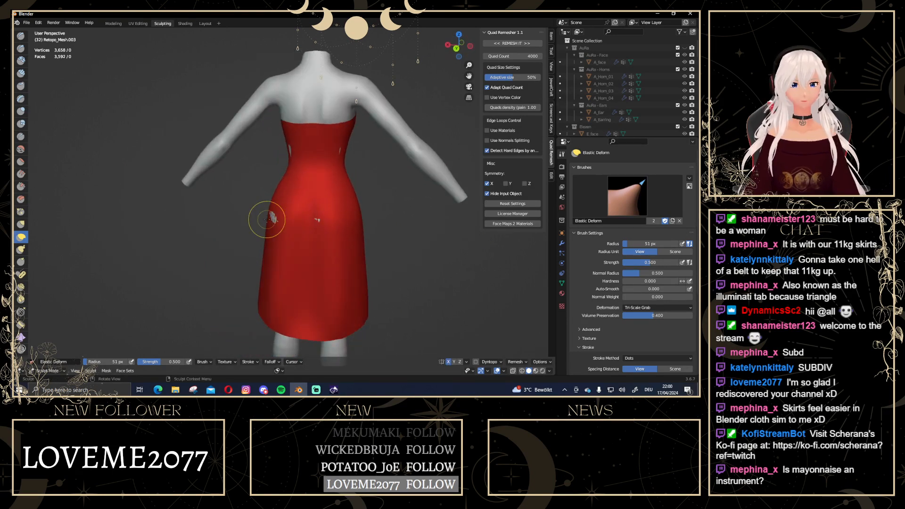
left_click_drag(268, 218, 273, 219)
scroll(318, 221, "down", 1)
middle_click_drag(318, 221, 330, 226)
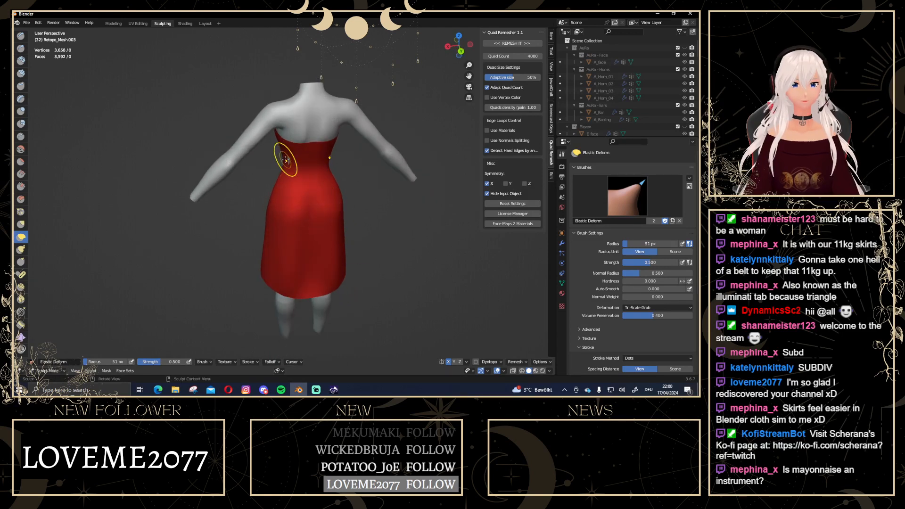
Pull the sides and bust of the bodice outward over the body with the Elastic Deform brush
left_click_drag(288, 158, 282, 160)
scroll(347, 178, "up", 3)
mouse_move(353, 182)
middle_mouse_down()
mouse_move(236, 195)
mouse_move(249, 193)
middle_mouse_up()
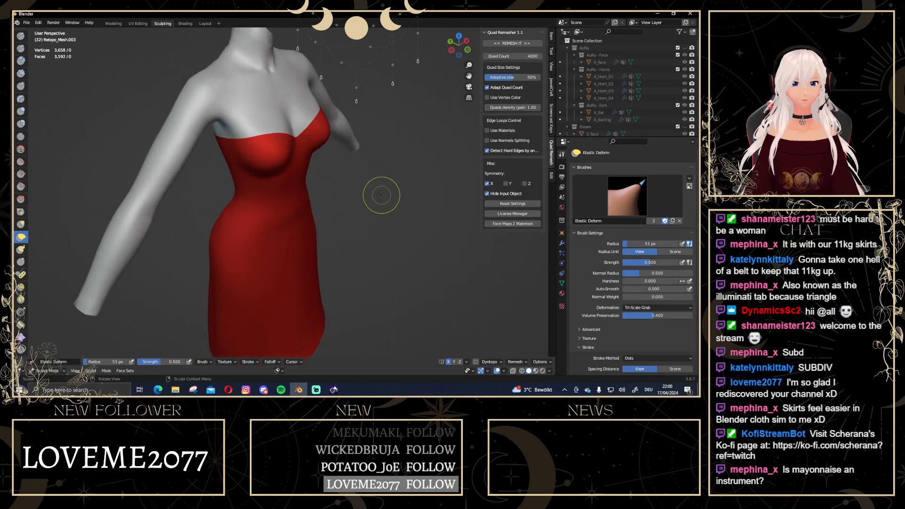
mouse_move(378, 192)
middle_mouse_down()
mouse_move(309, 126)
mouse_move(324, 198)
middle_mouse_up()
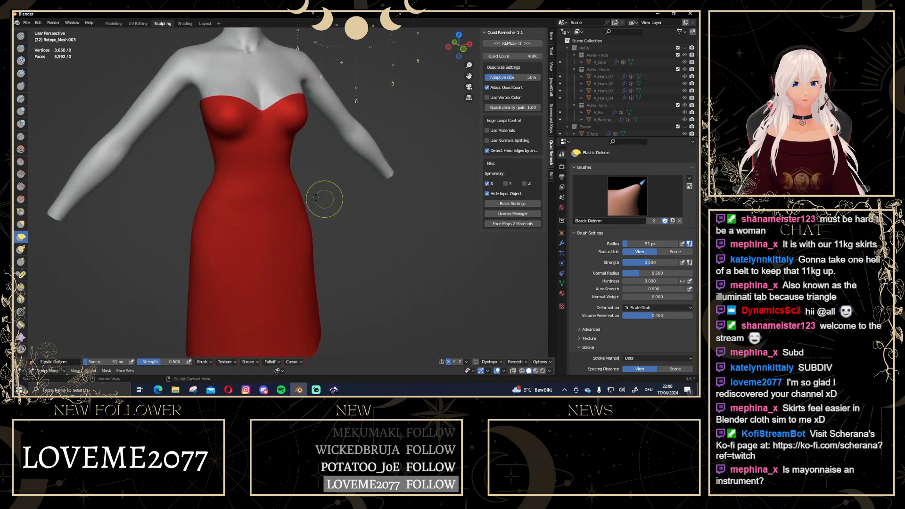
scroll(325, 205, "down", 3)
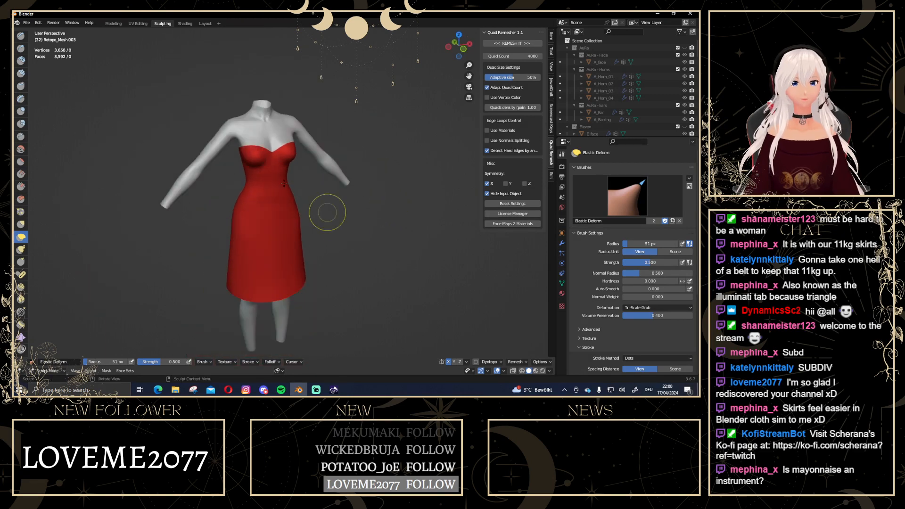
Return to the Modeling workspace and switch the corrected dress to Object Mode
left_click(112, 24)
key("Tab")
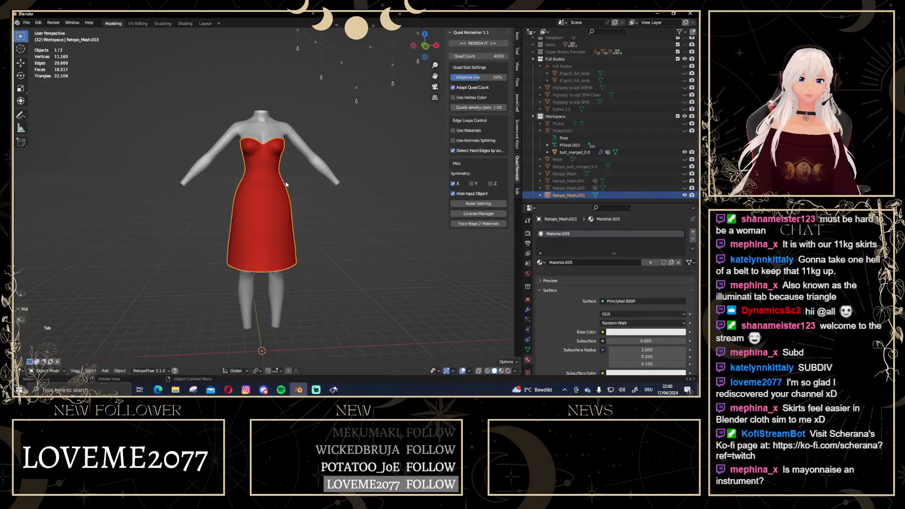
middle_click_drag(320, 228, 243, 71)
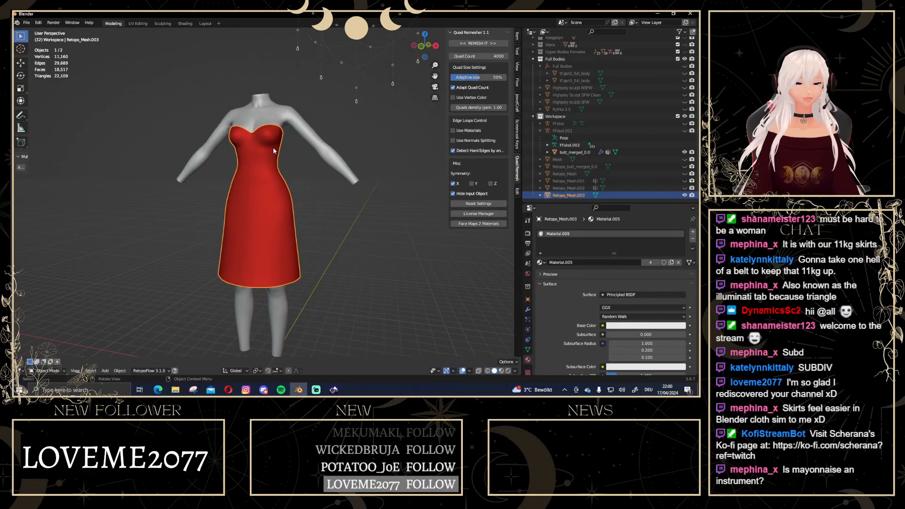
Check the remeshed dress from the front and side, and switch it to Edit Mode
left_click(421, 46)
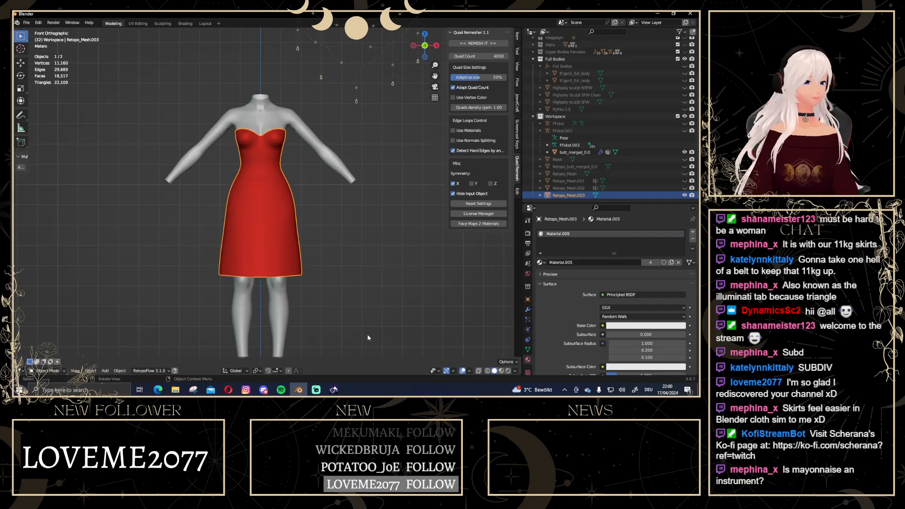
scroll(325, 236, "up", 1)
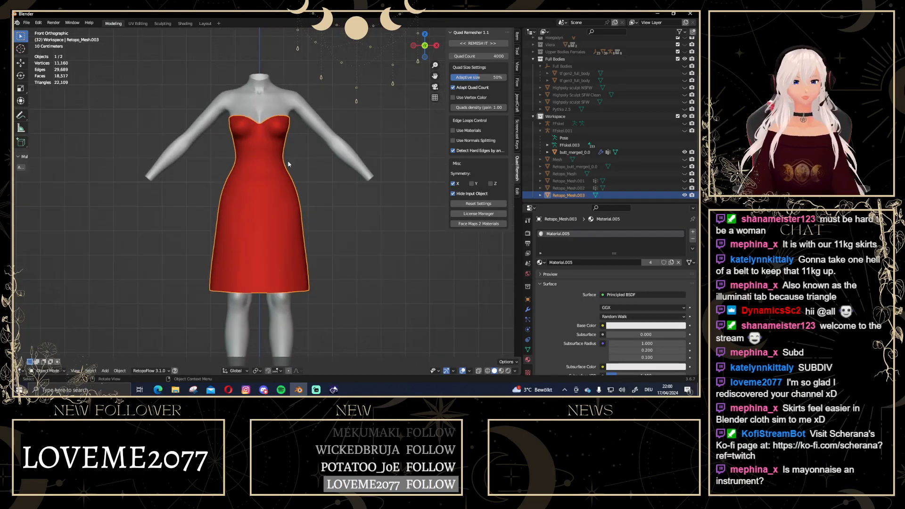
middle_click_drag(280, 170, 231, 165)
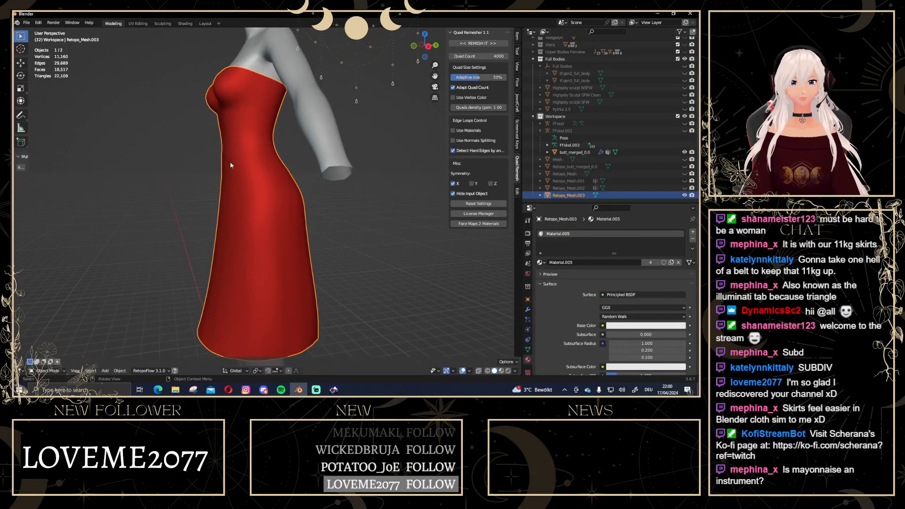
key("Tab")
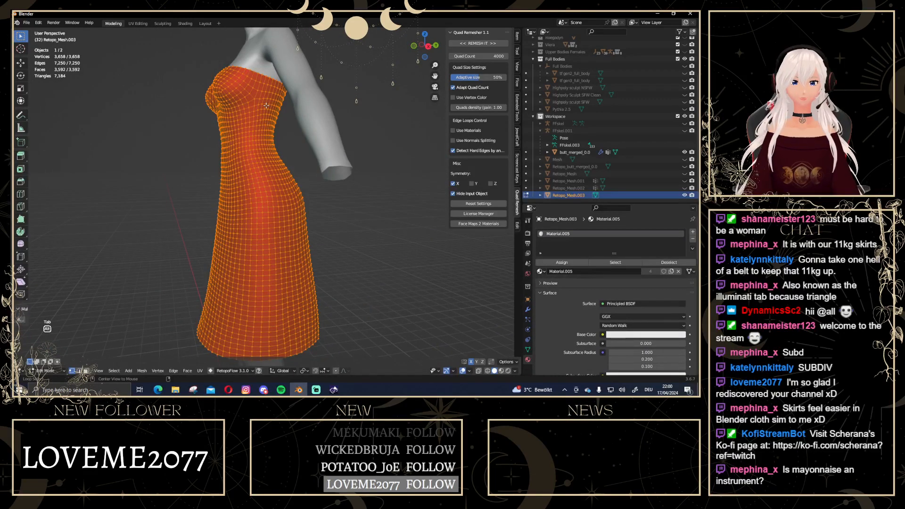
left_click(266, 105, "alt")
middle_click_drag(334, 164, 370, 127)
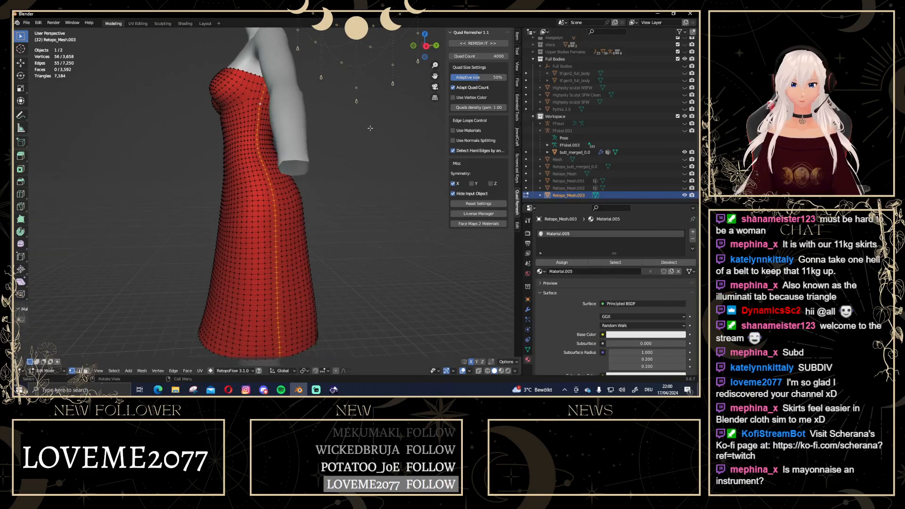
middle_click_drag(239, 87, 262, 163)
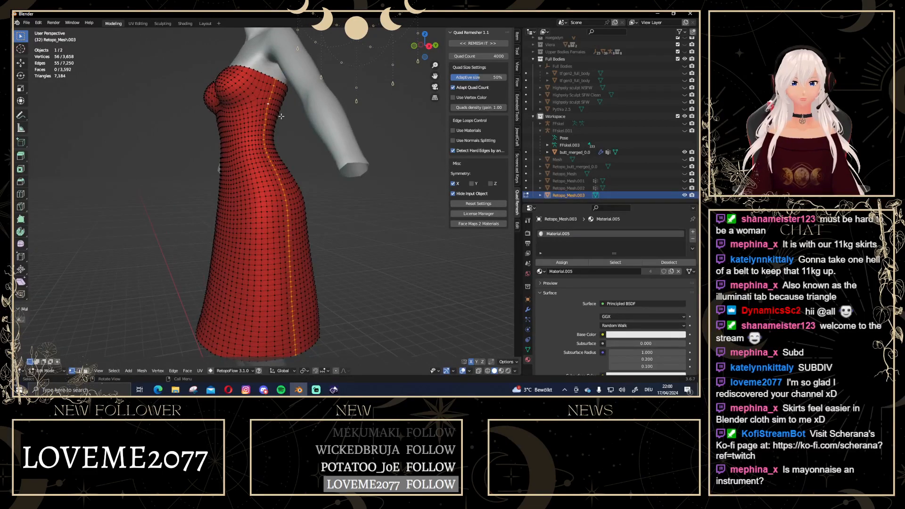
right_click(281, 116)
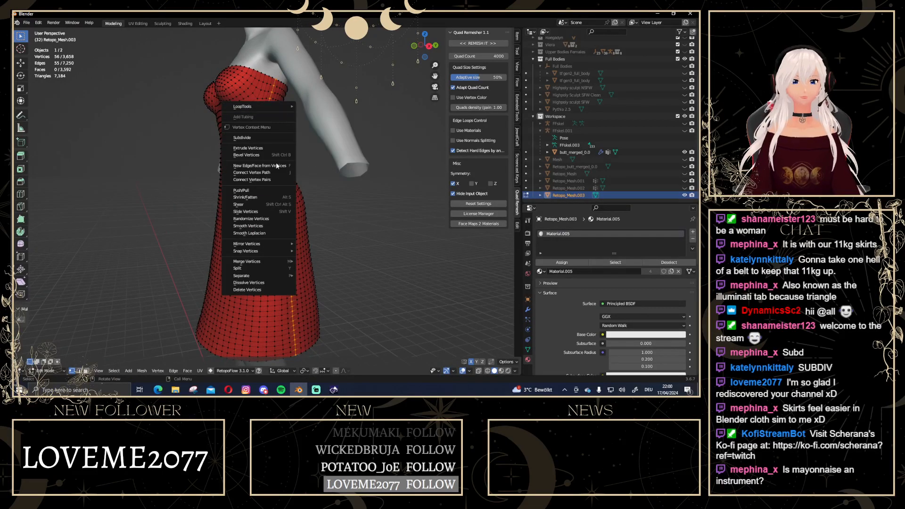
left_click(263, 229)
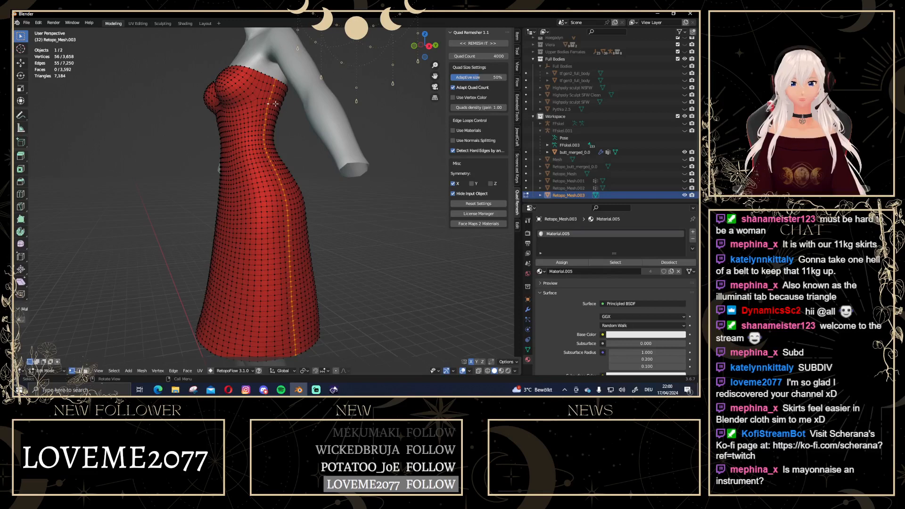
middle_click_drag(286, 122, 288, 122)
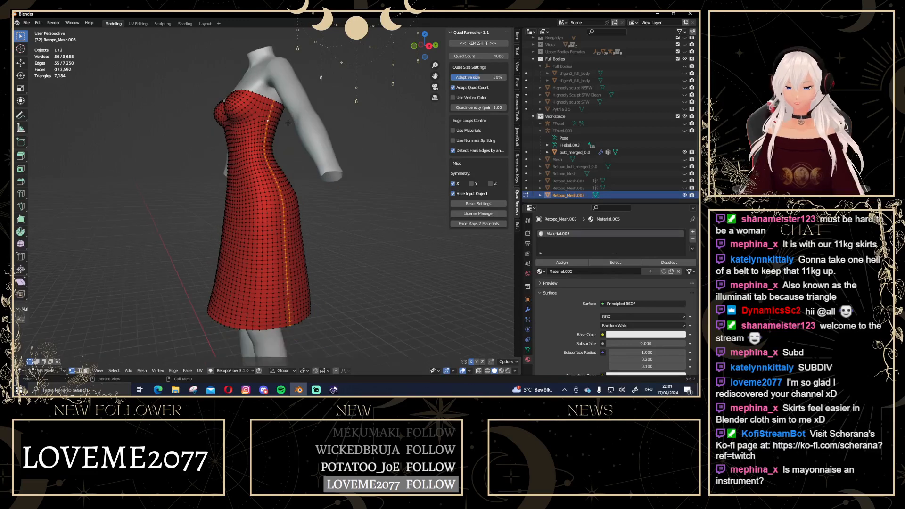
In edge selection mode, mark the vertical edge loop running down the dress's side from neckline to hem as a seam
key("2")
scroll(296, 113, "up", 3)
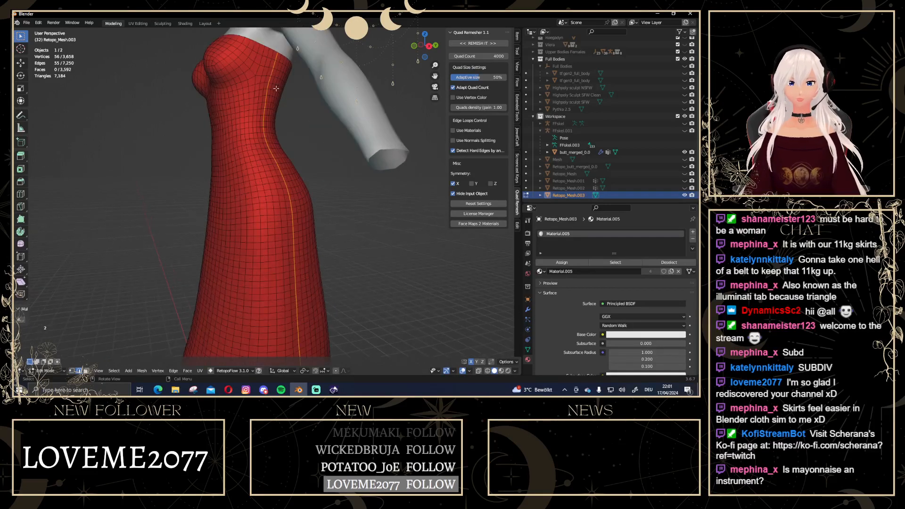
left_click(260, 78)
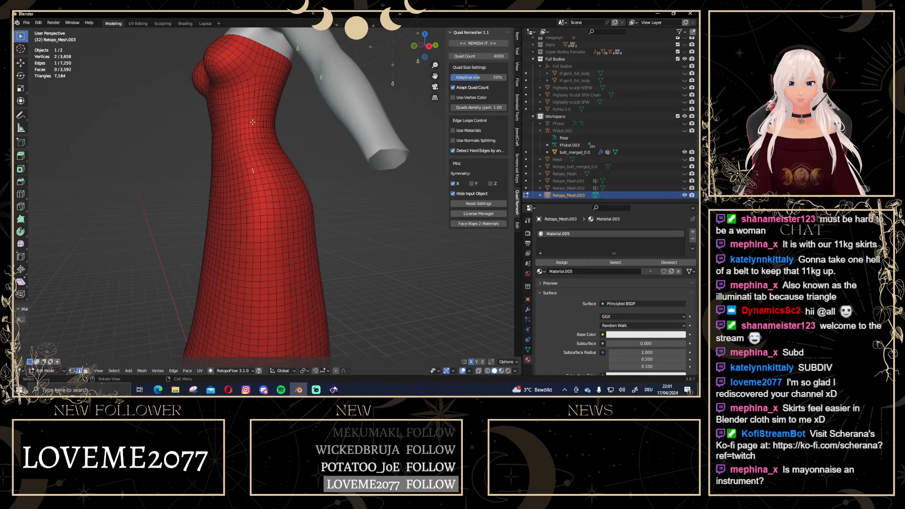
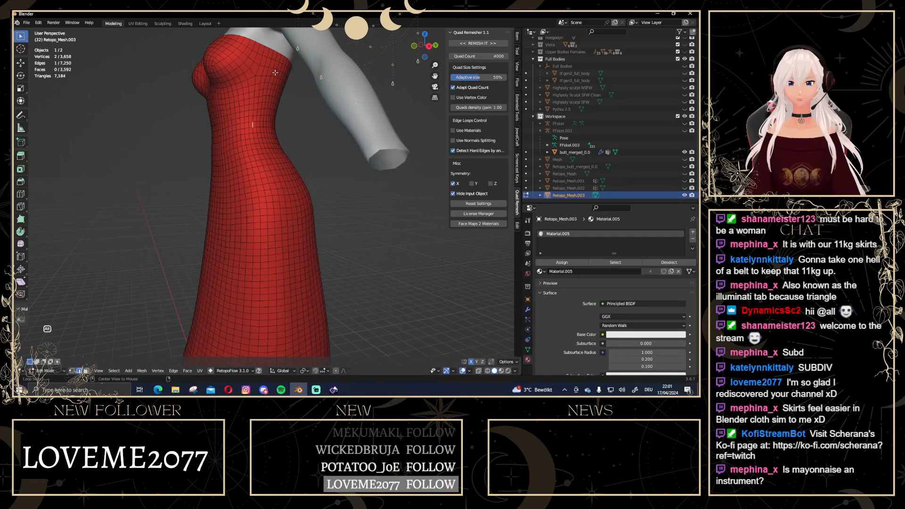
left_click(275, 72, "alt")
scroll(264, 141, "down", 4)
middle_click_drag(256, 188, 250, 196)
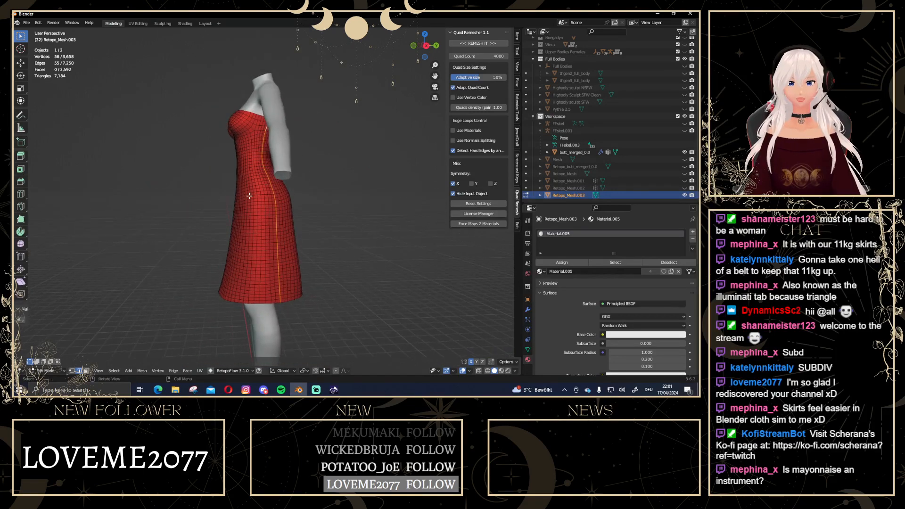
scroll(261, 169, "up", 5)
right_click(274, 100)
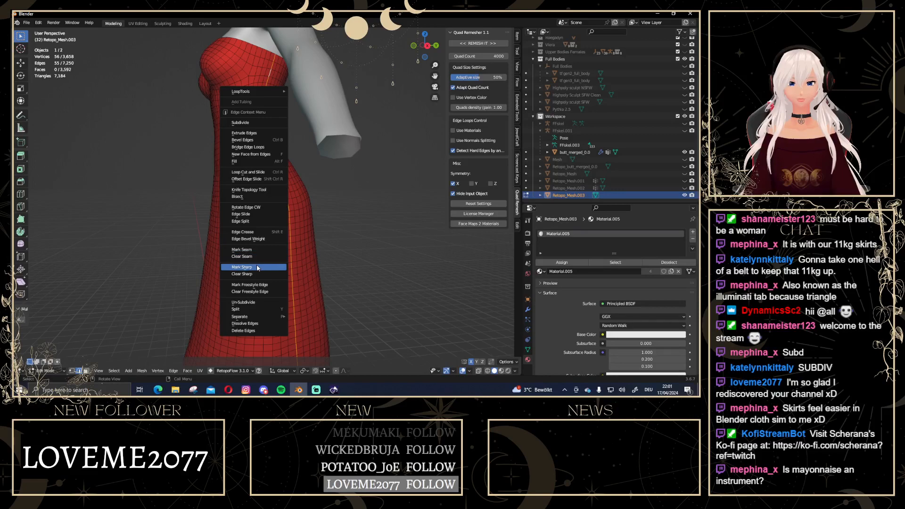
left_click(242, 249)
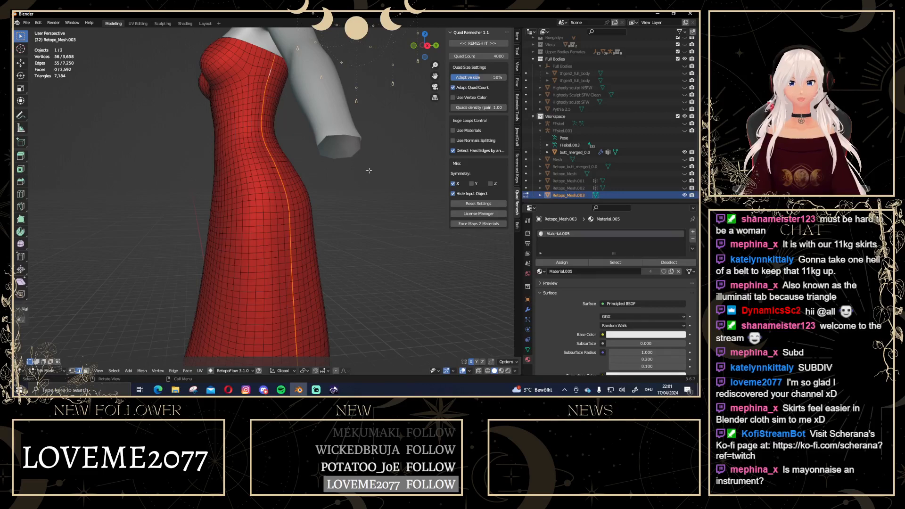
Using X-ray display in the top view, mark the matching vertical edge loop on the dress's opposite side as a seam
middle_click_drag(369, 170, 287, 181)
scroll(287, 181, "down", 4)
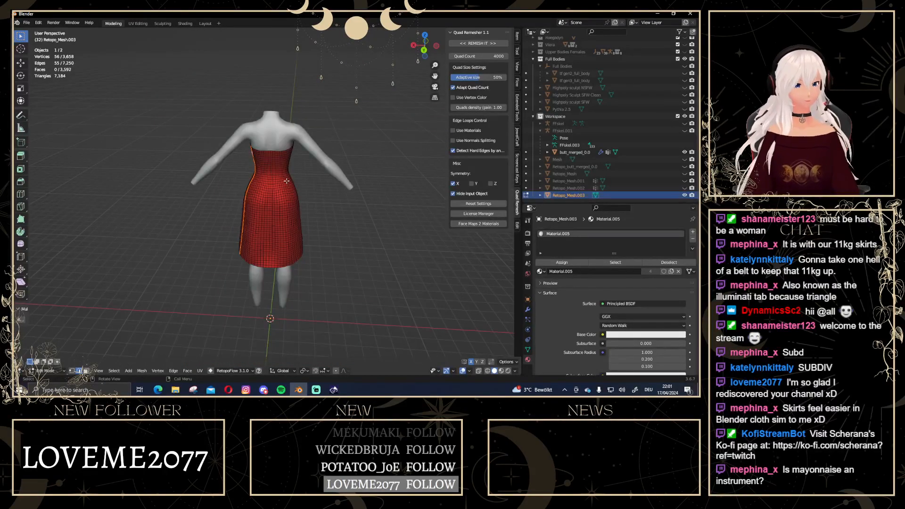
left_click(424, 35)
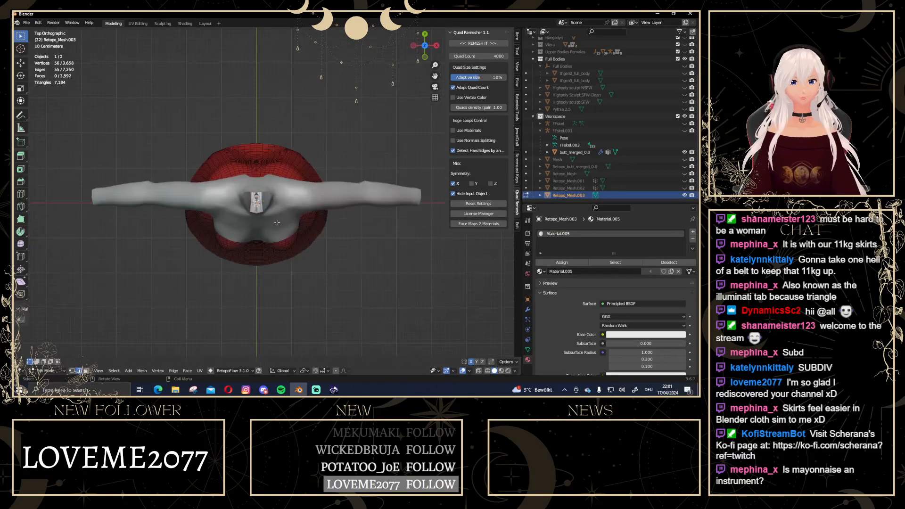
key("alt+z")
scroll(278, 223, "up", 6)
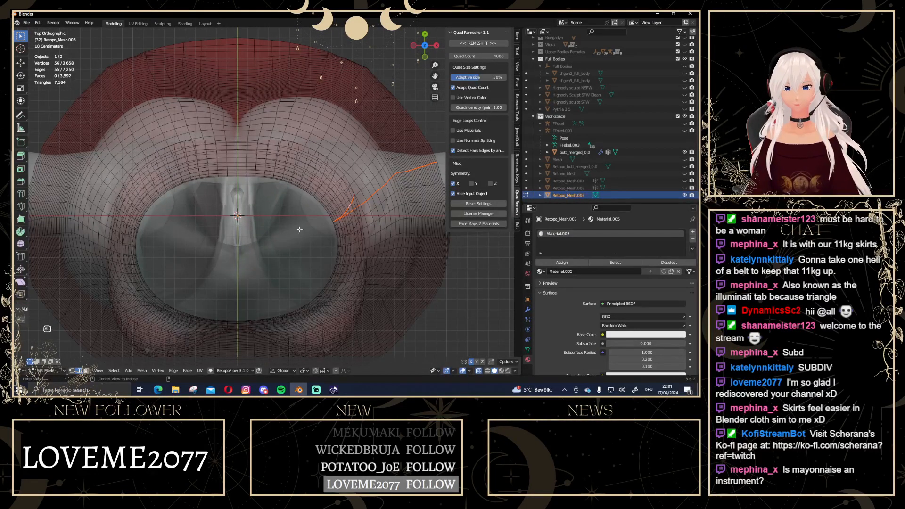
left_click(136, 221, "alt+shift")
left_click(111, 202, "alt")
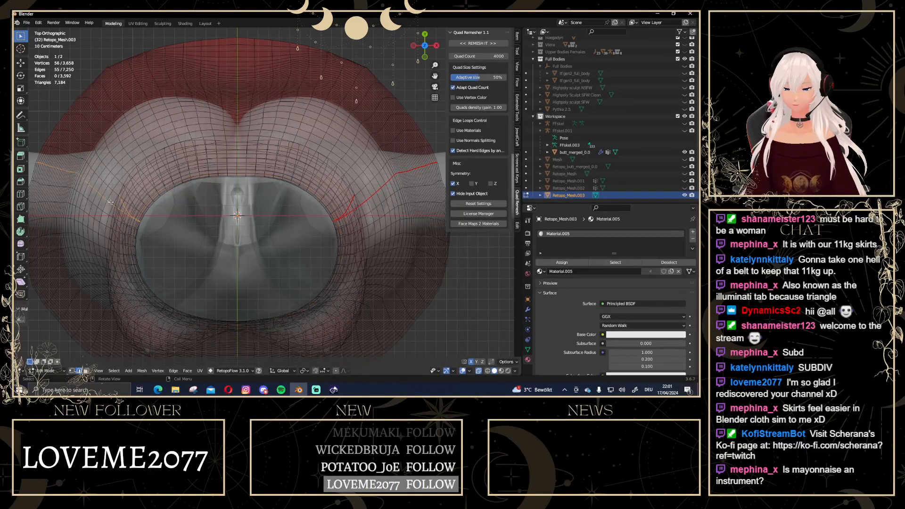
right_click(110, 202)
left_click(111, 202)
scroll(256, 248, "down", 7)
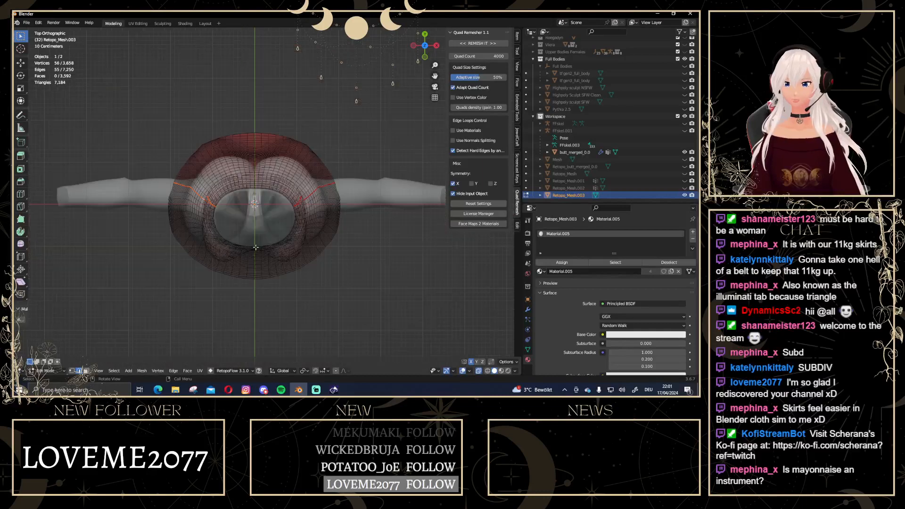
middle_click_drag(256, 248, 240, 130)
key("alt+z")
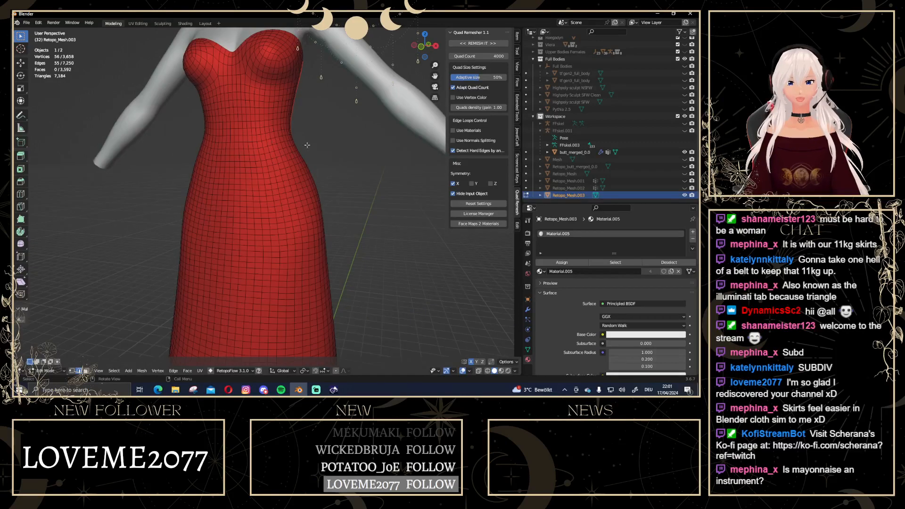
Select the entire dress mesh and bring it up in the UV Editing workspace
middle_click_drag(306, 145, 317, 150)
scroll(317, 150, "down", 4)
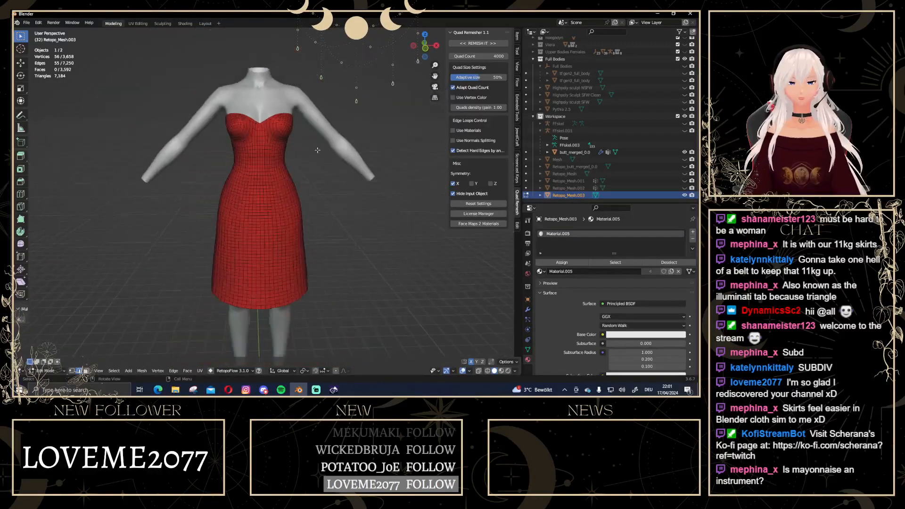
scroll(317, 150, "down", 1)
key("a")
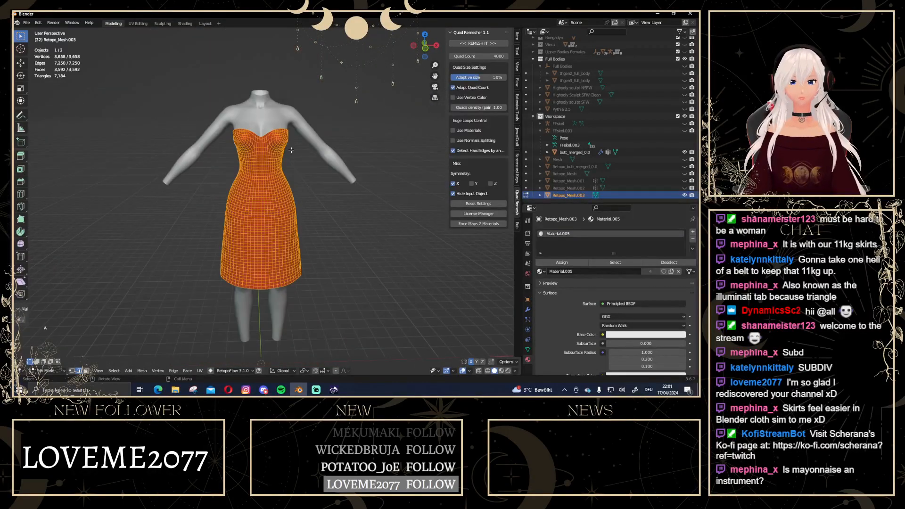
left_click(138, 23)
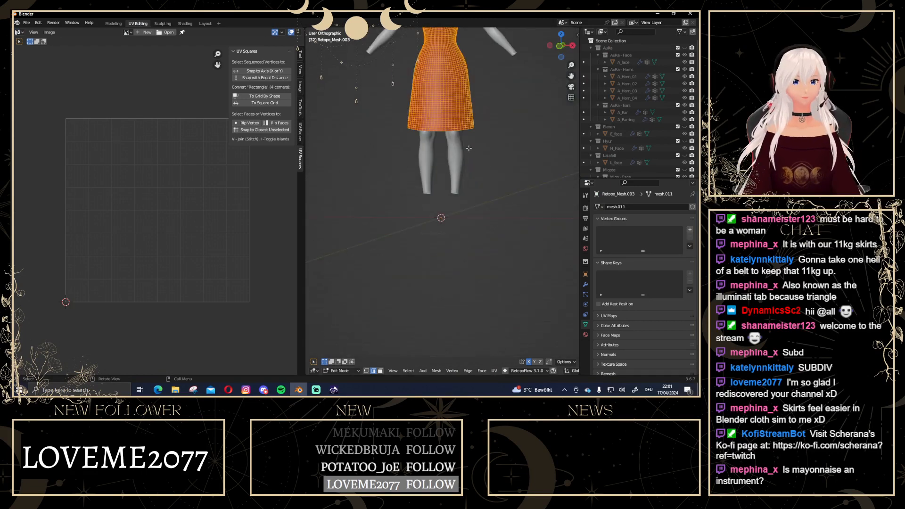
middle_click_drag(468, 148, 453, 291, "shift")
scroll(461, 177, "up", 2)
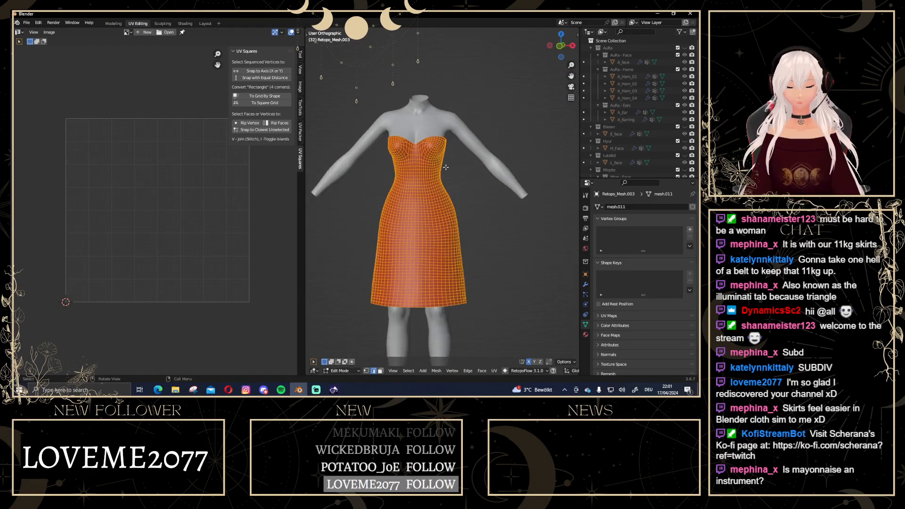
Unwrap the selected dress mesh along its side seams and check the resulting UV islands
key("u")
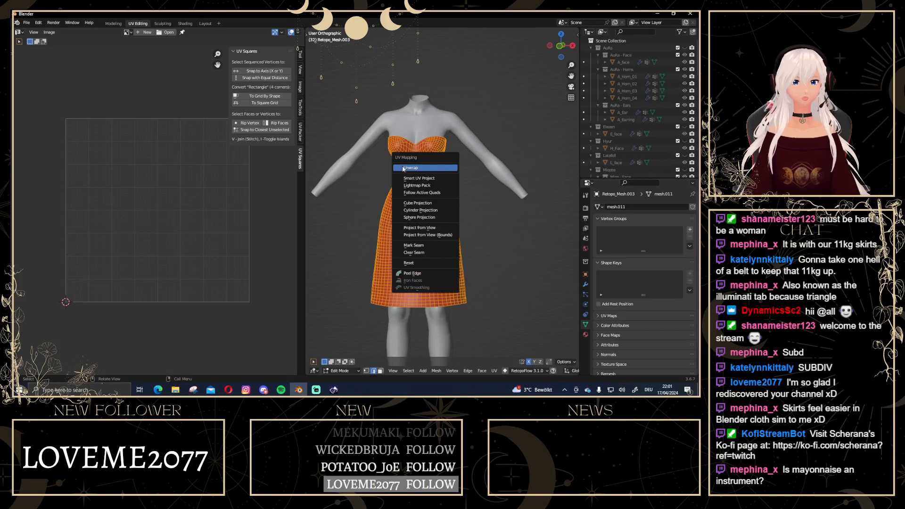
left_click(420, 168)
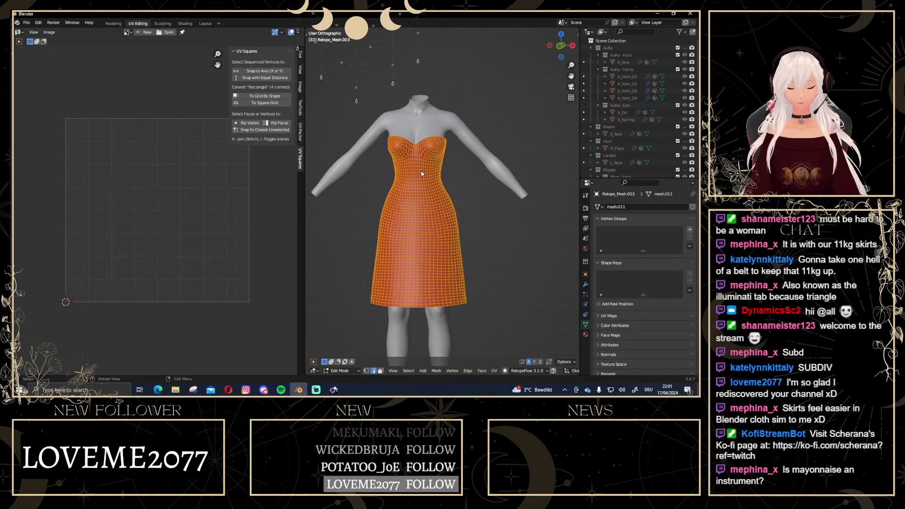
key("z")
key("u")
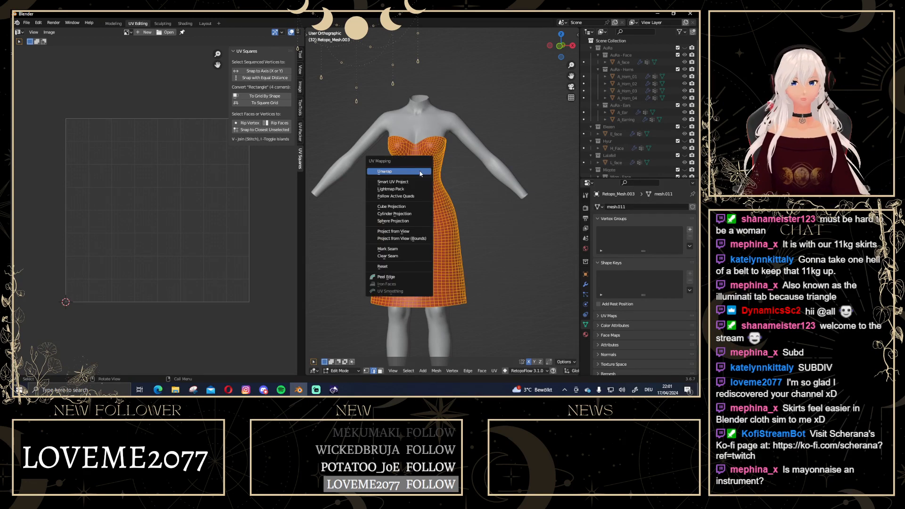
left_click(420, 170)
left_click(162, 174)
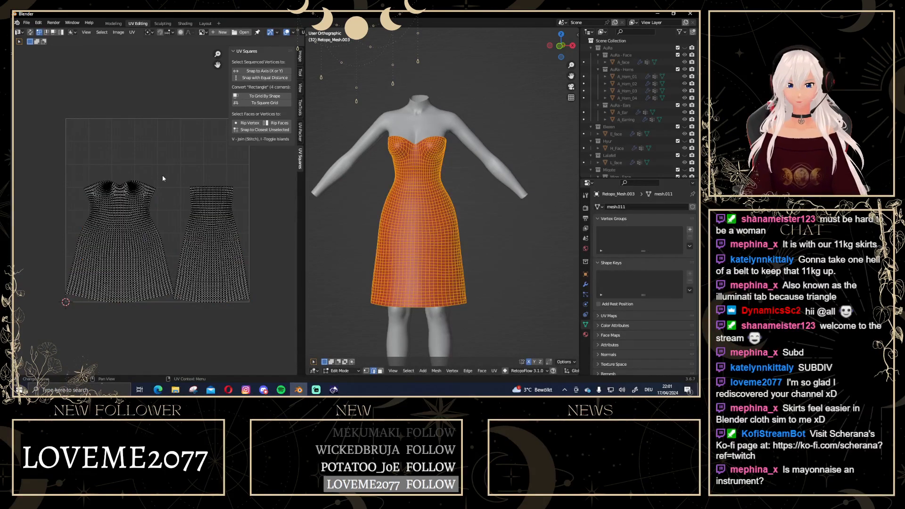
middle_click_drag(171, 182, 151, 169)
scroll(152, 172, "up", 1)
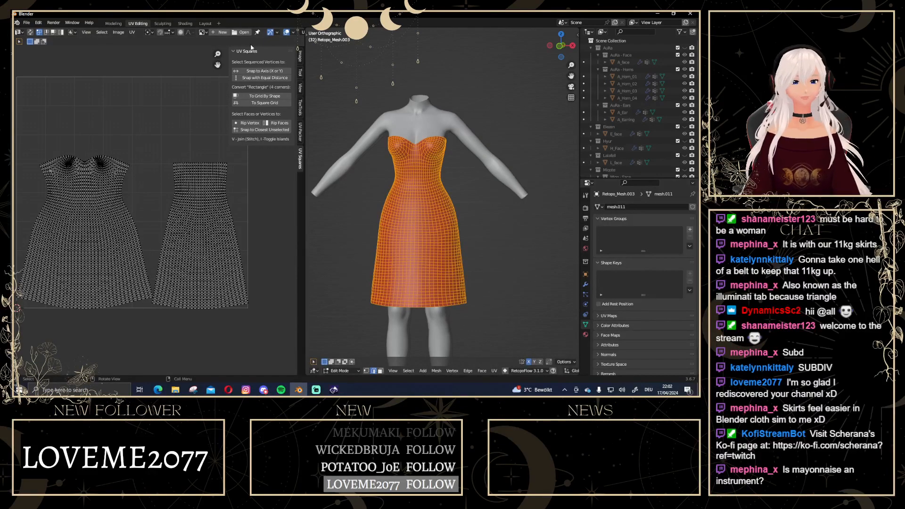
Return to the Modeling workspace, switch the dress to Object Mode and hide Retopo_Mesh.003 in the viewport
left_click(113, 24)
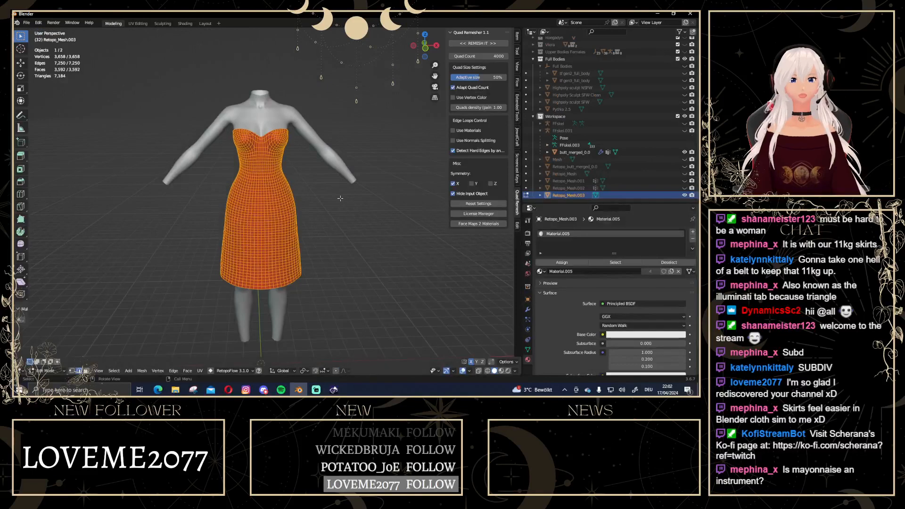
left_click(425, 49)
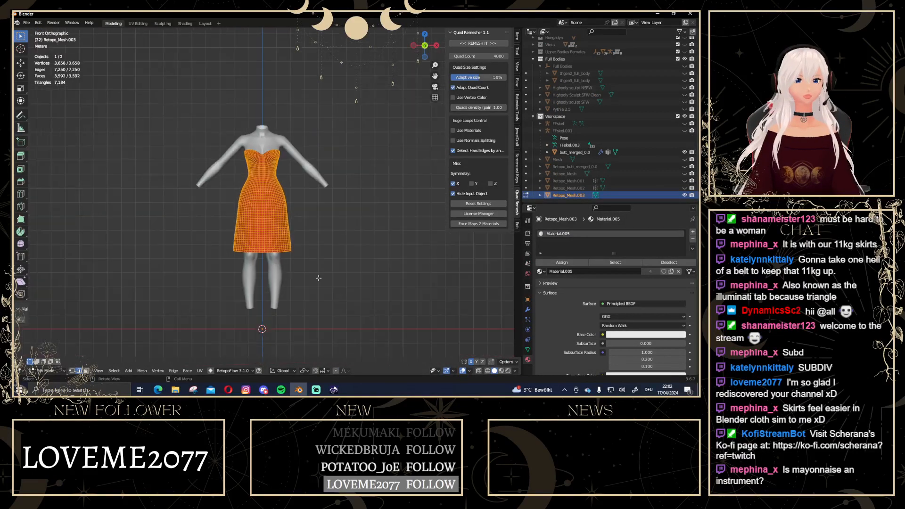
key("Tab")
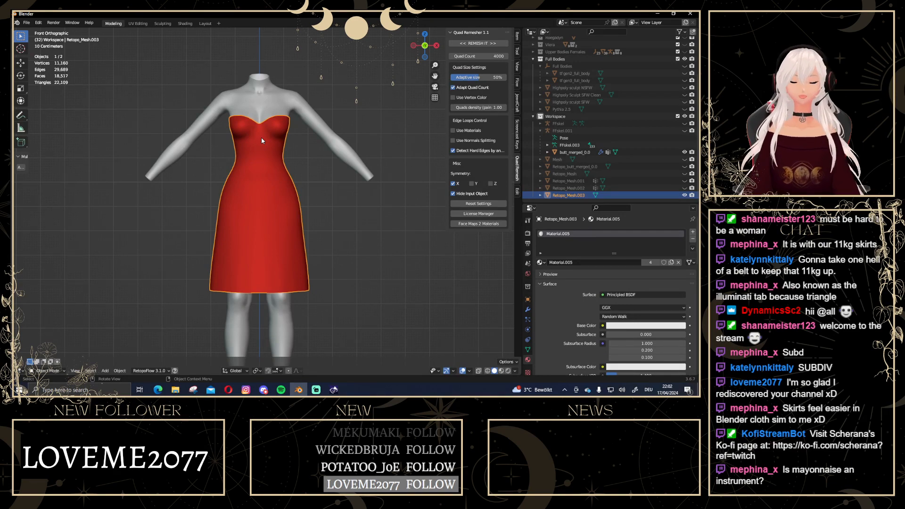
middle_click_drag(261, 137, 358, 179)
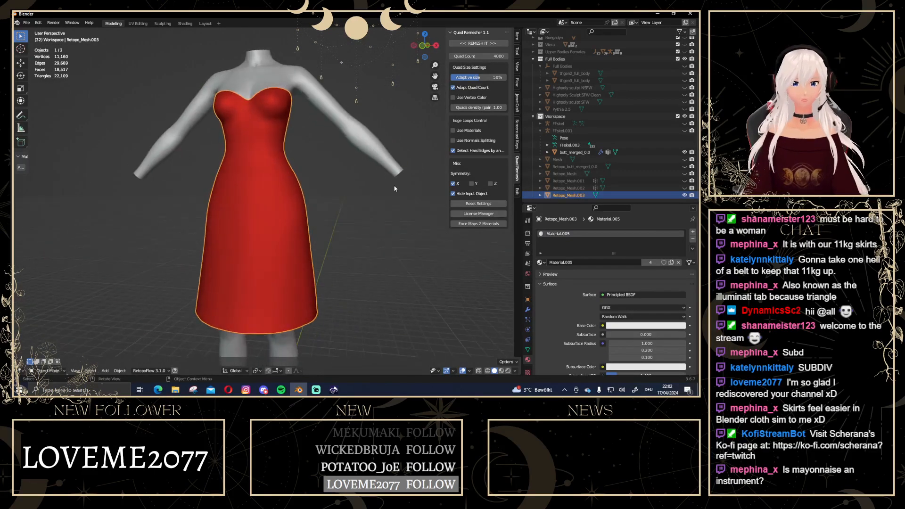
left_click(684, 195)
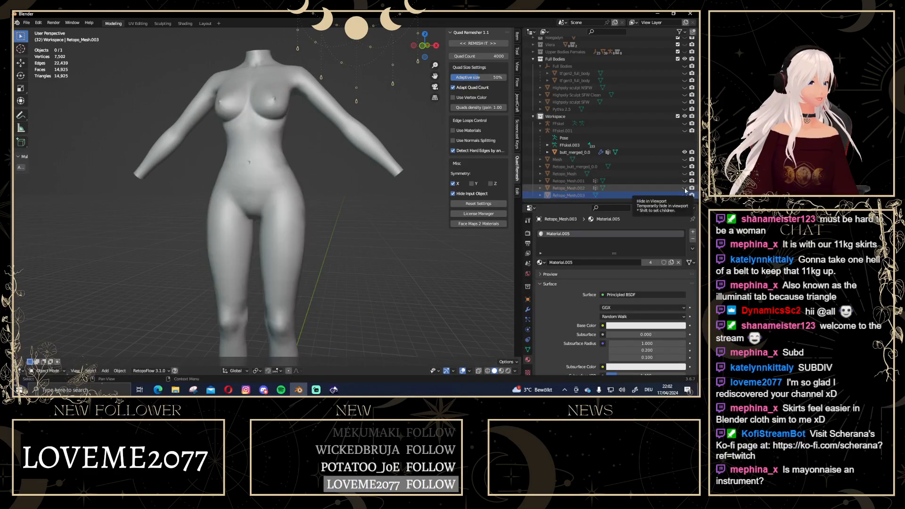
Show the Retopo_Mesh.001 dress on the body, check it from behind, and hide it again
left_click(684, 188)
left_click(684, 188)
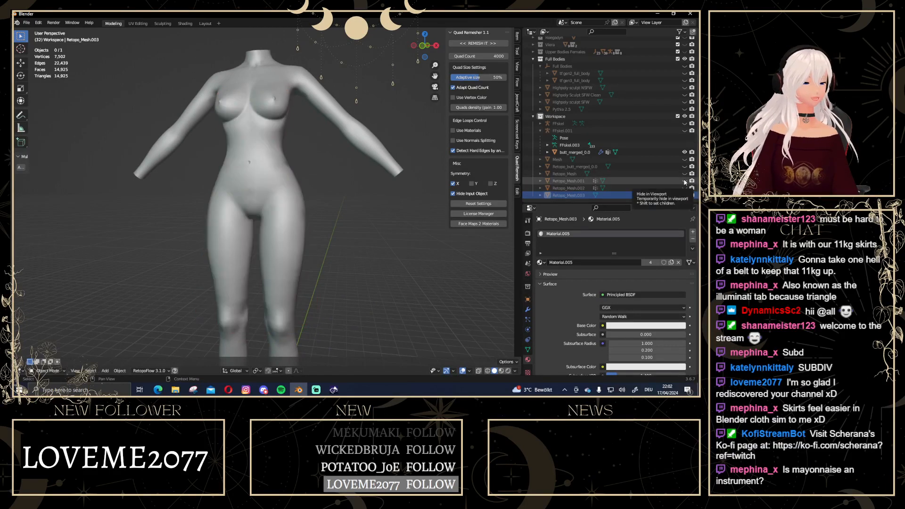
left_click(684, 180)
middle_click_drag(349, 219, 196, 324)
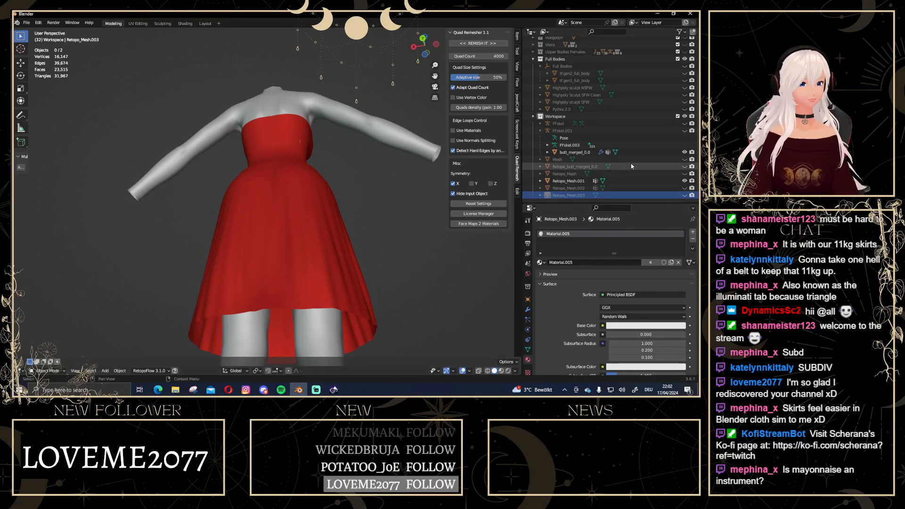
left_click(684, 181)
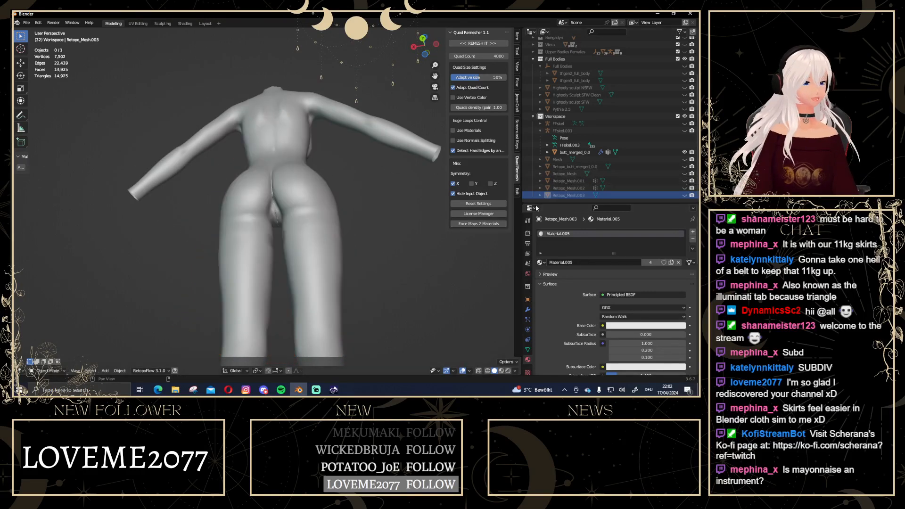
Show the Retopo_Mesh.003 dress on the body and examine its fit from below and in the front view
left_click(684, 194)
middle_click_drag(302, 212, 112, 260)
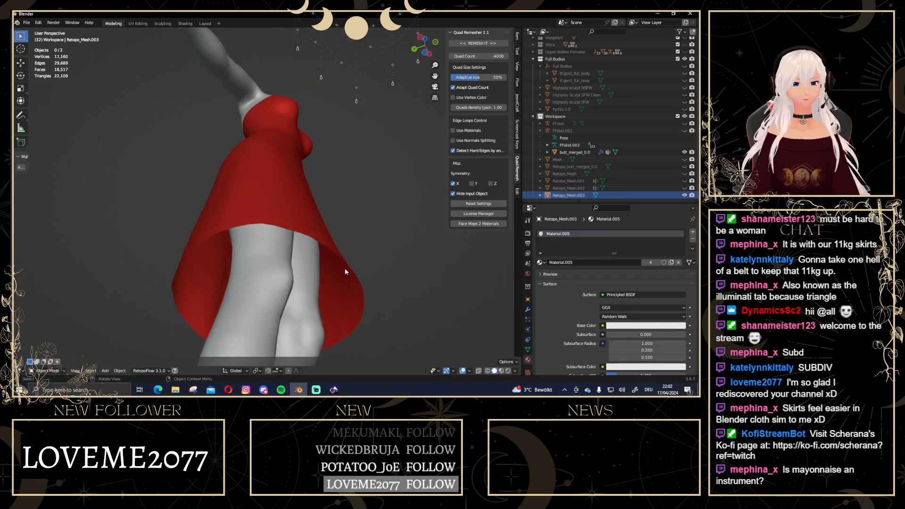
middle_click_drag(279, 240, 267, 292)
scroll(267, 292, "down", 4)
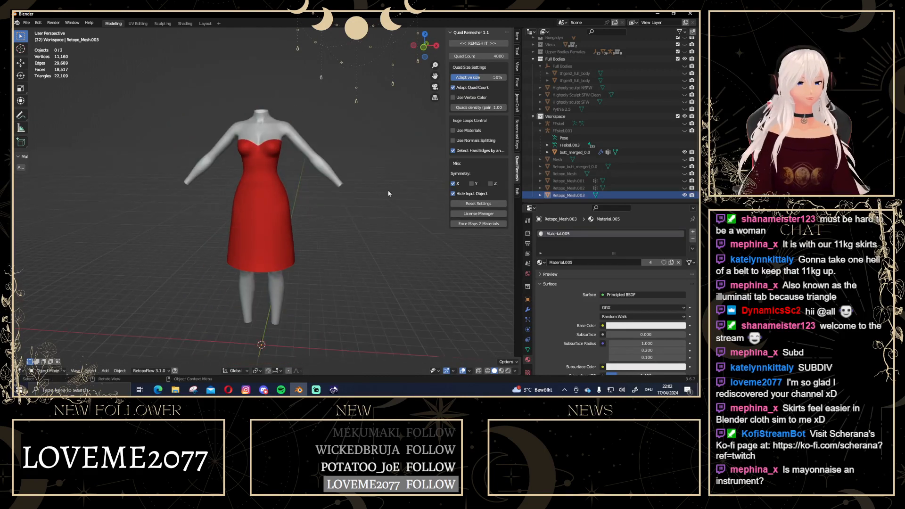
left_click(428, 53)
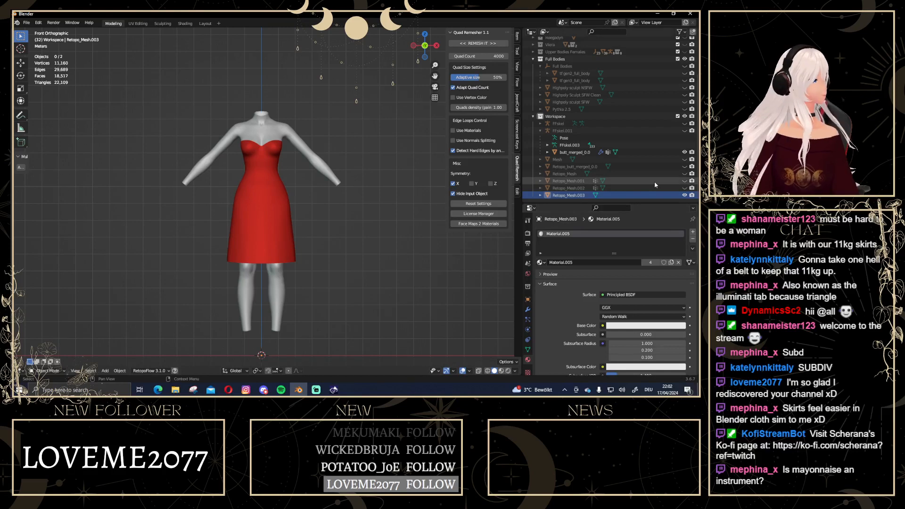
scroll(295, 204, "up", 3)
scroll(315, 177, "up", 3)
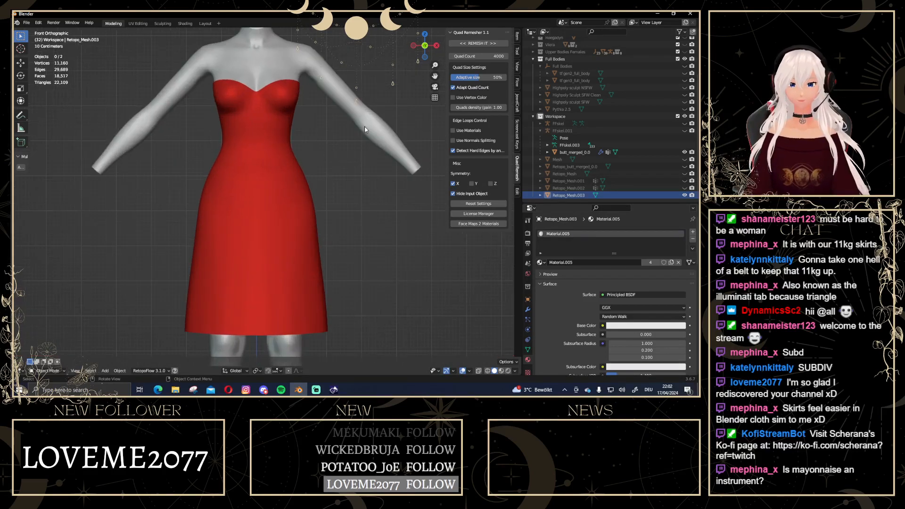
scroll(275, 194, "up", 3)
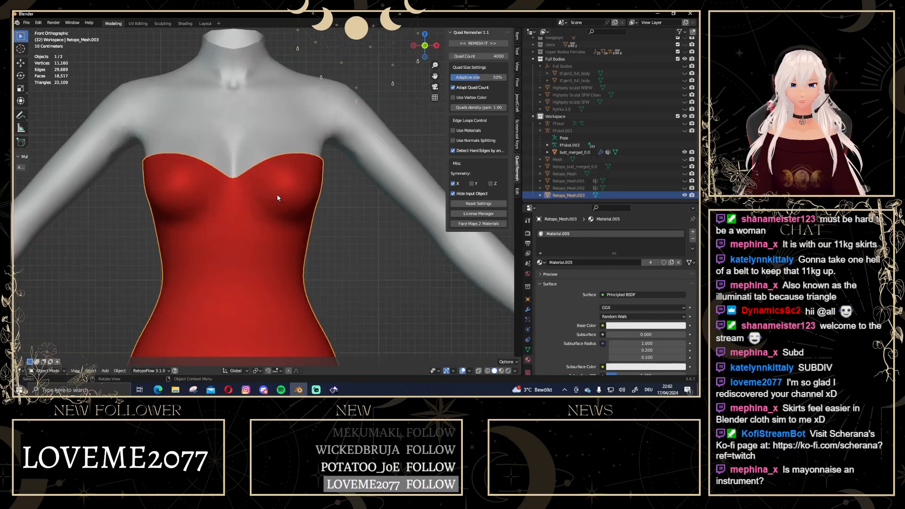
Select the neckline edge loop of Retopo_Mesh.003 in Edit Mode, examine the mesh there, and return to Object Mode
key("Tab")
middle_click_drag(250, 188, 251, 139)
left_click(226, 204, "alt")
middle_click_drag(271, 177, 400, 220)
scroll(240, 202, "up", 3)
middle_click_drag(240, 202, 247, 223)
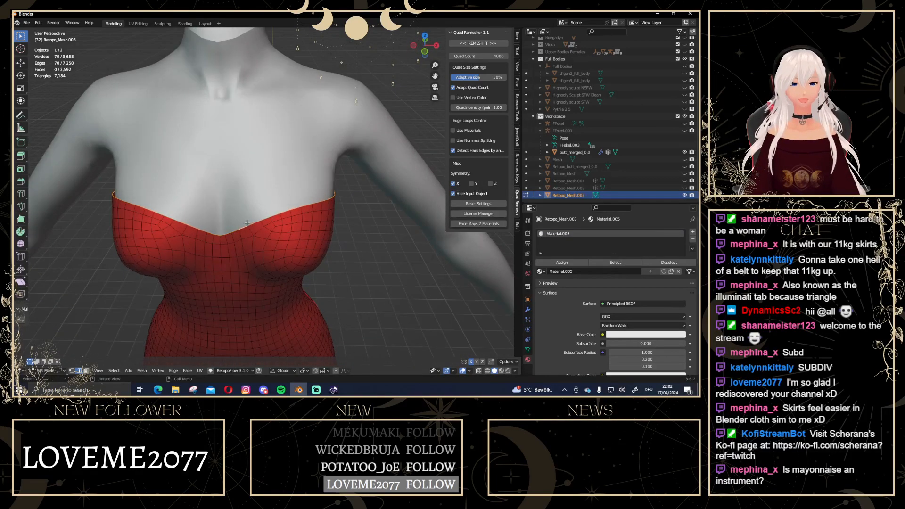
scroll(281, 219, "down", 4)
key("Tab")
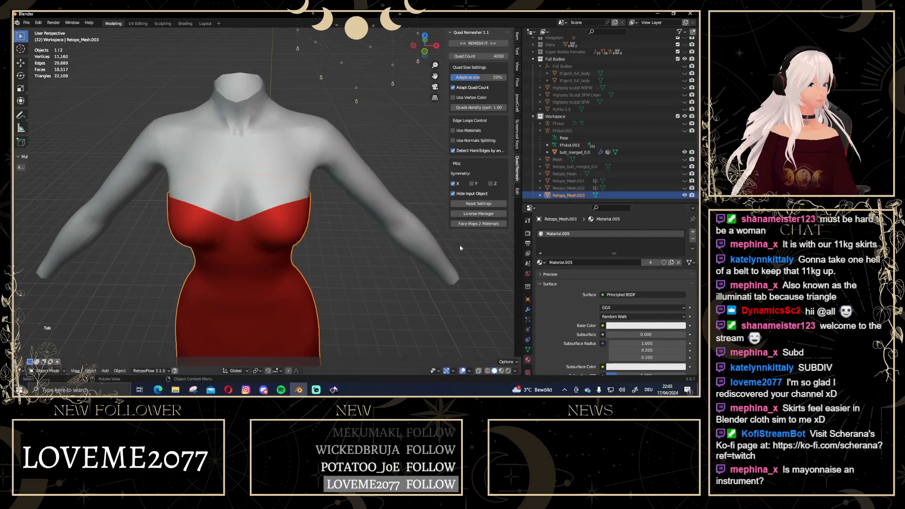
Hide Retopo_Mesh.003 and show Retopo_Mesh.001 in the viewport instead
left_click(684, 195)
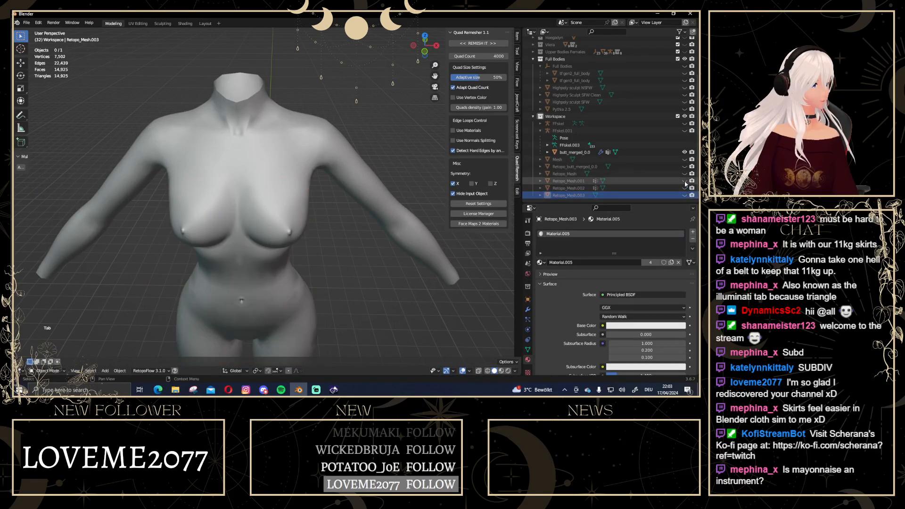
left_click(684, 181)
scroll(279, 196, "down", 3)
middle_click_drag(278, 198, 279, 196)
scroll(244, 186, "up", 5)
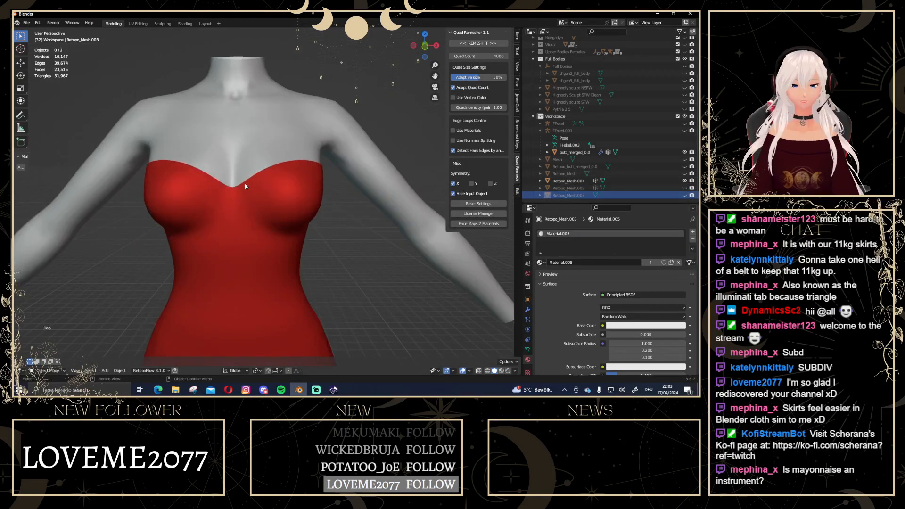
Extrude the neckline edge loop of Retopo_Mesh.001 in place and scale it outward into a wide rim around the chest
left_click(265, 192)
key("Tab")
middle_click(272, 188, "alt")
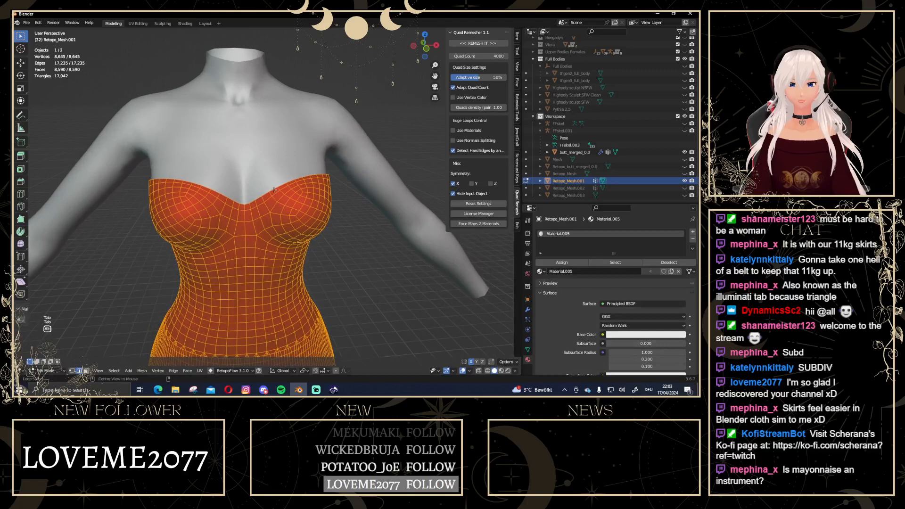
left_click(272, 188, "alt")
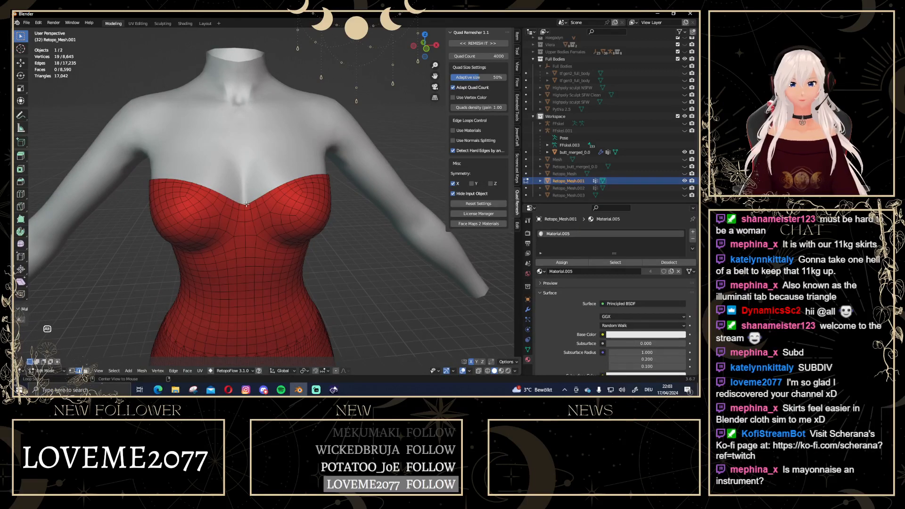
middle_click_drag(292, 198, 318, 198)
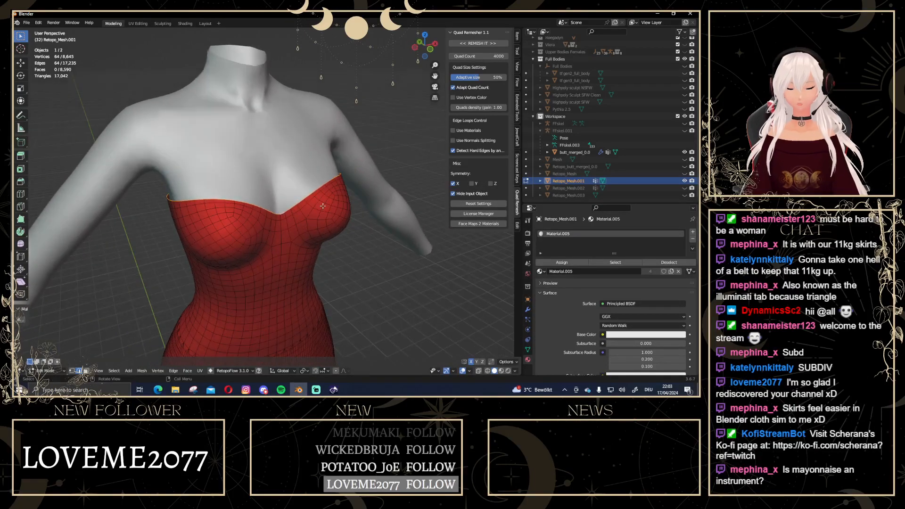
key("e")
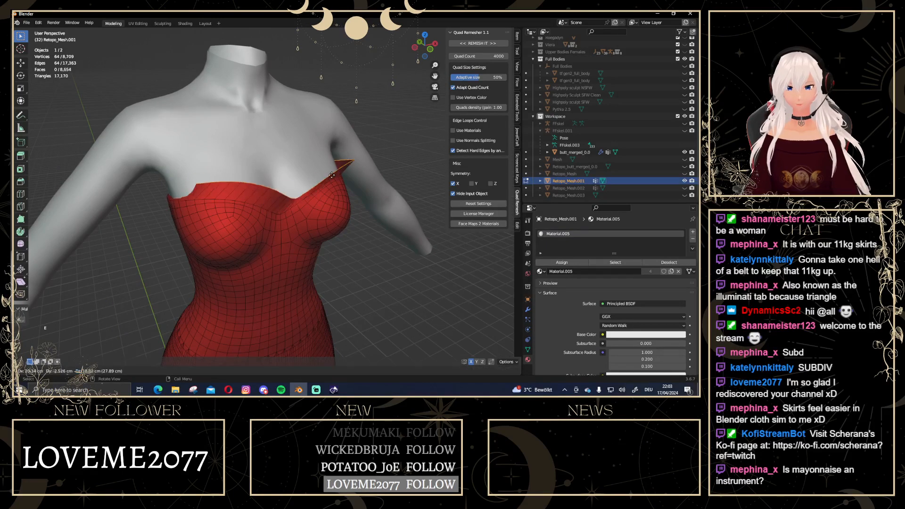
key("Escape")
key("s")
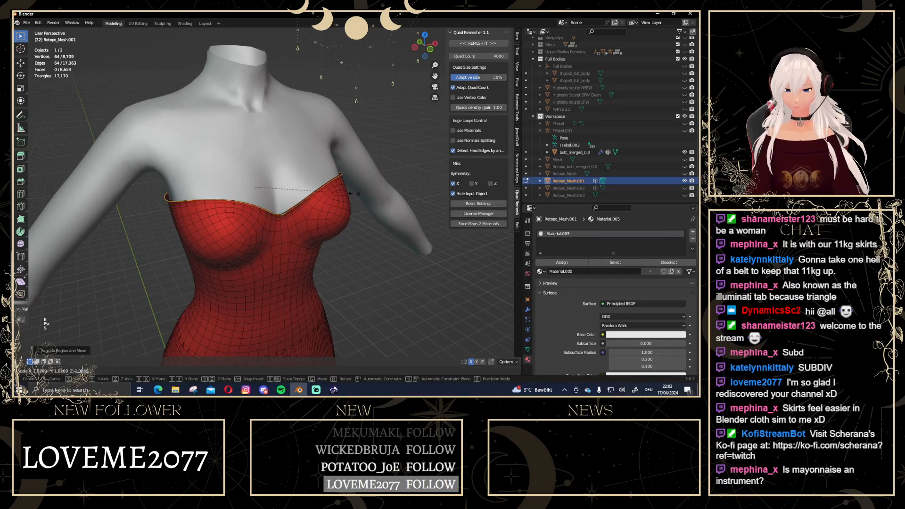
left_click(395, 212)
middle_click_drag(394, 211, 211, 134)
Create a new vertex group on Retopo_Mesh.001 and assign the rim's inner neckline vertices to it
key("1")
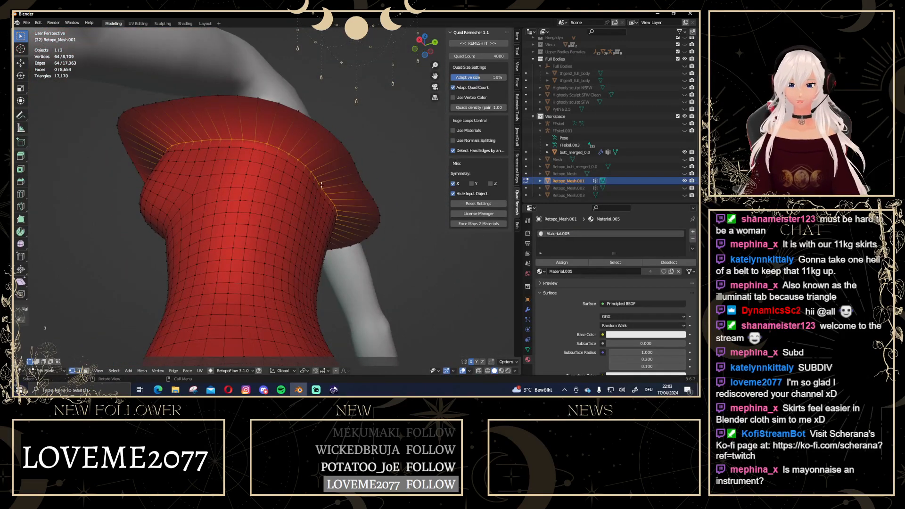
middle_click_drag(321, 184, 502, 186)
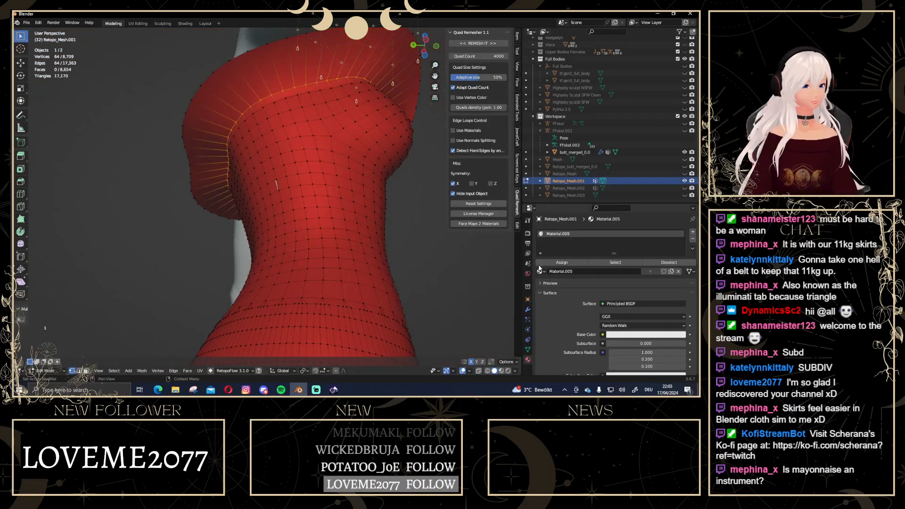
left_click(528, 310)
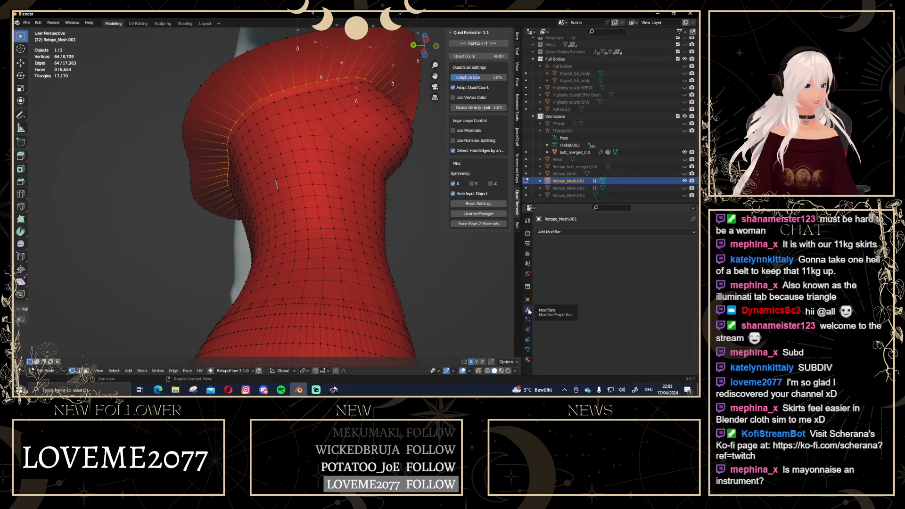
left_click(528, 349)
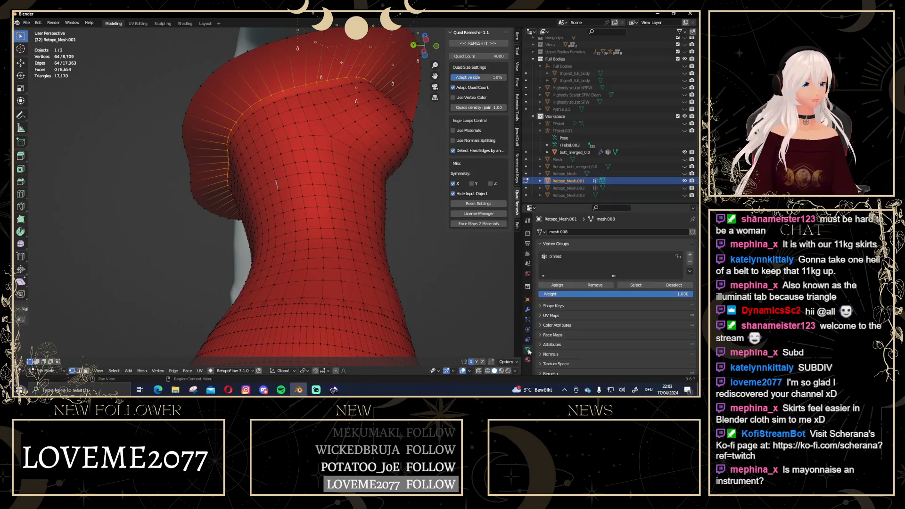
left_click(690, 255)
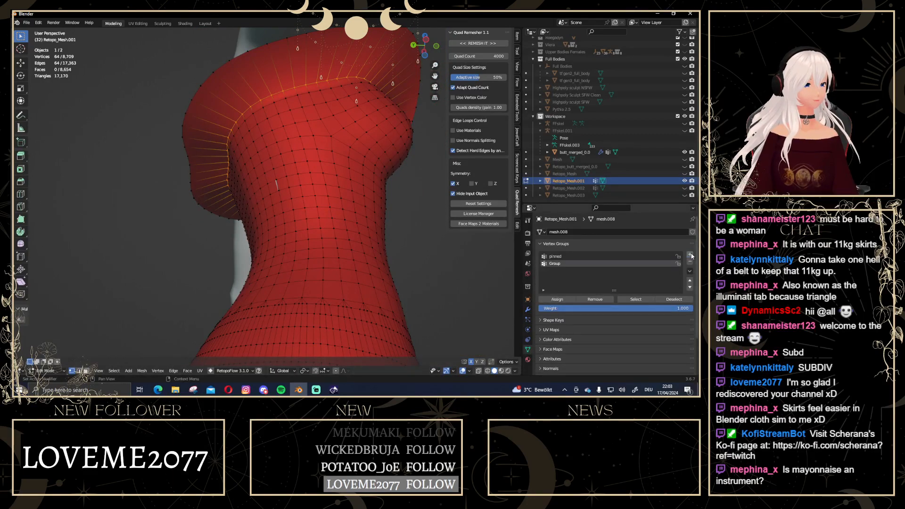
left_click(557, 300)
Scale the rim's outer edge loop inward so only a narrow ledge surrounds the neckline
middle_click_drag(288, 147, 286, 215)
scroll(205, 207, "down", 3)
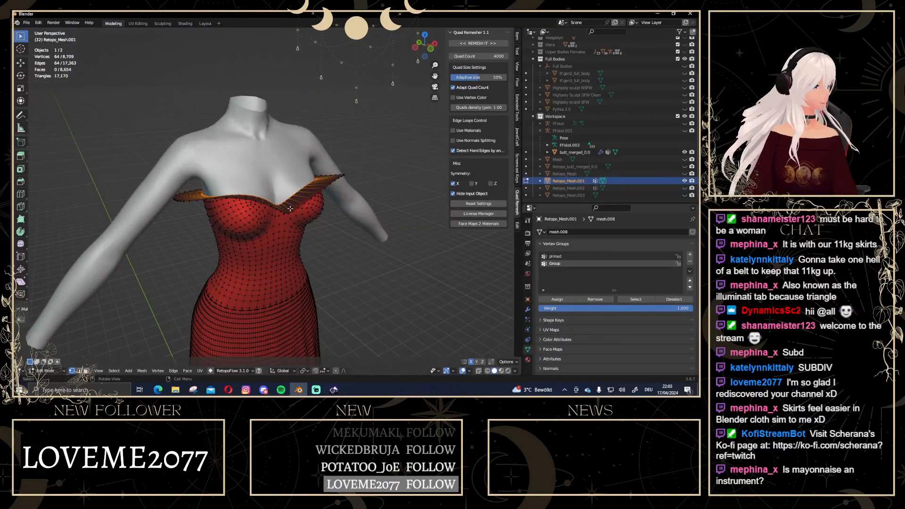
scroll(290, 208, "up", 1)
middle_click_drag(279, 177, 309, 166)
left_click(319, 152, "alt")
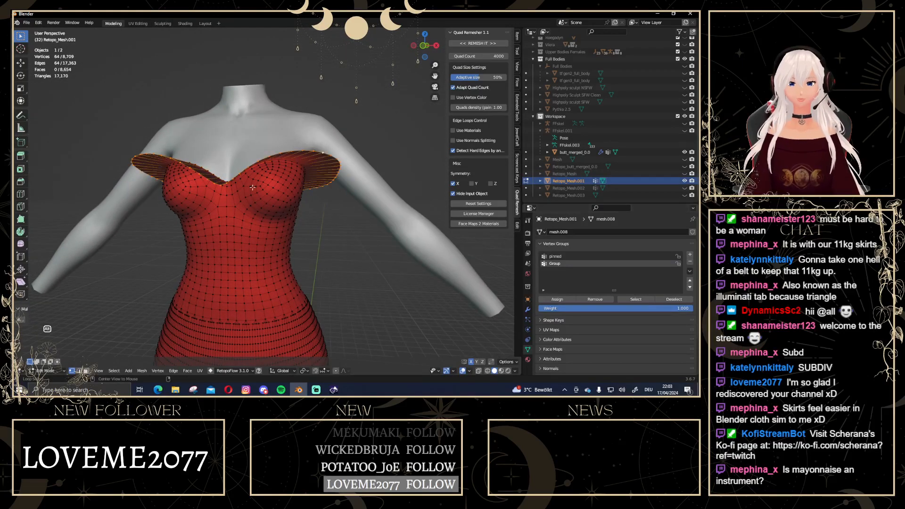
middle_click_drag(252, 187, 405, 234)
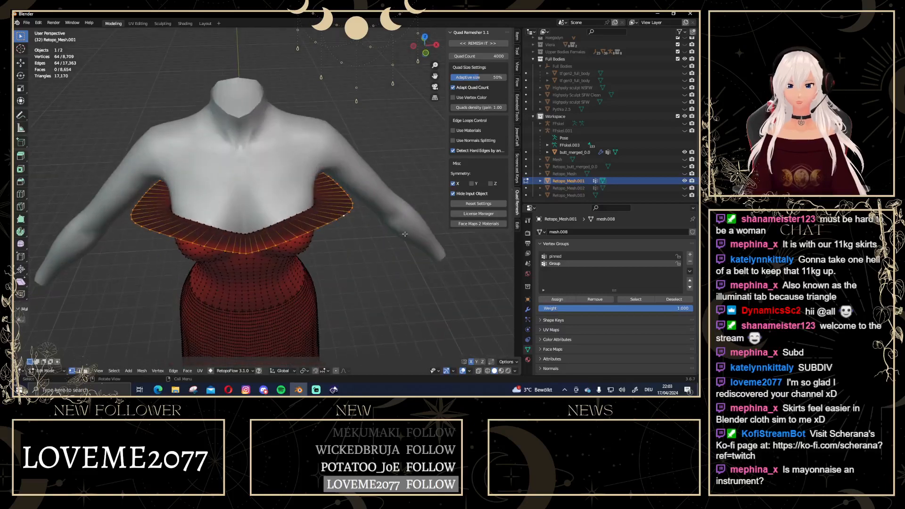
key("s")
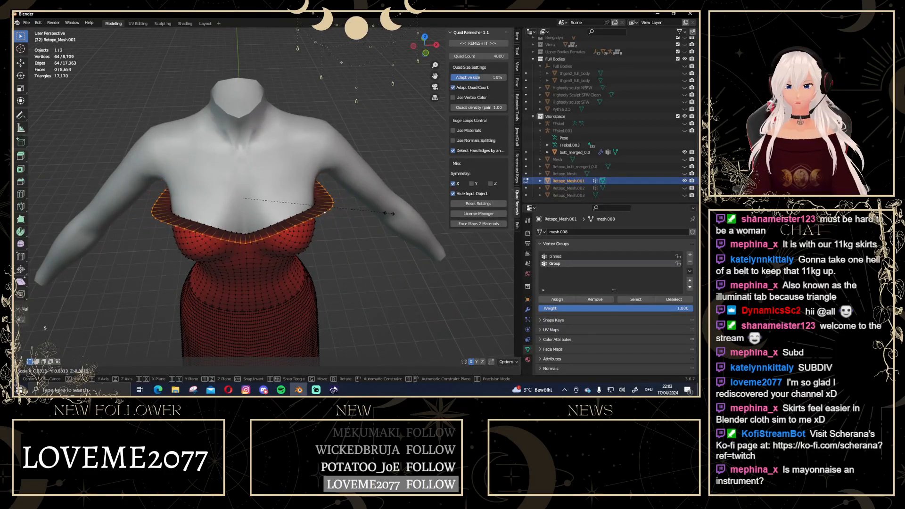
left_click(383, 213)
middle_click_drag(383, 214, 325, 169)
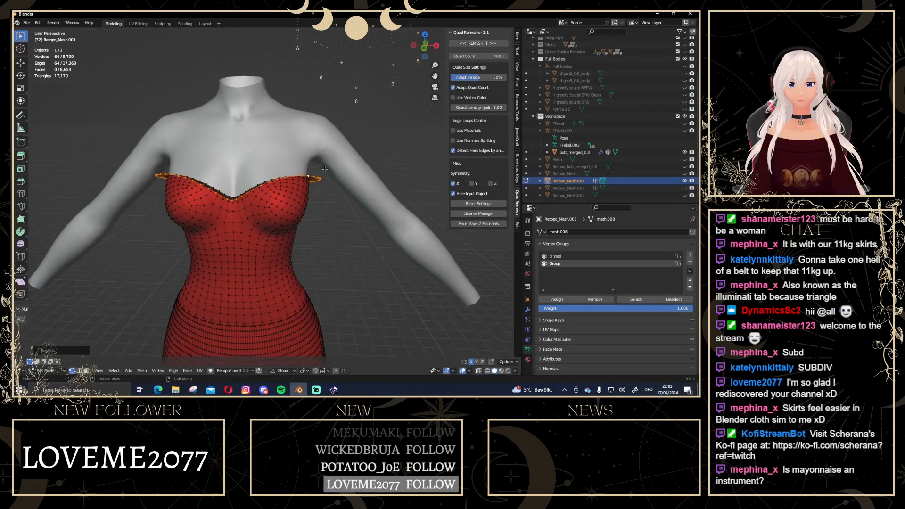
Extrude the ledge's outer edge loop, move it down along Z, and scale it outward into a flared flounce
key("e")
key("Escape")
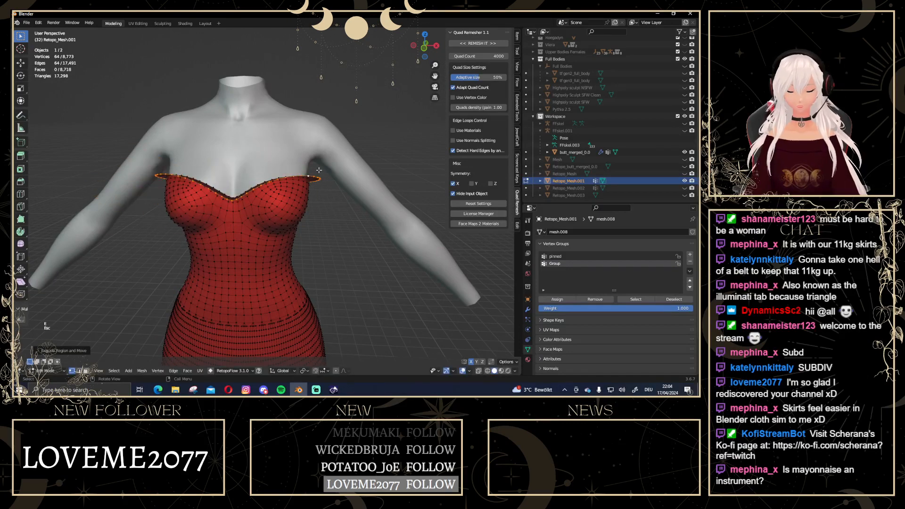
key("g")
key("z")
left_click(319, 199)
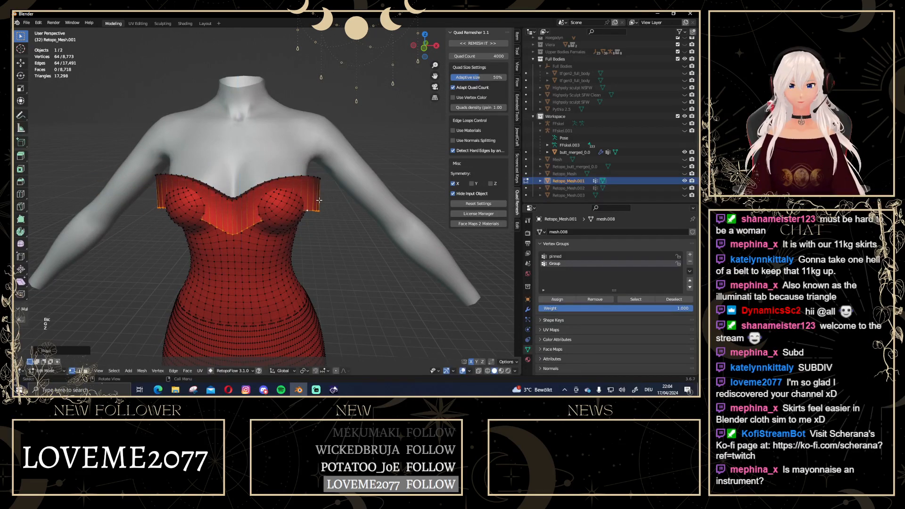
middle_click_drag(318, 200, 269, 215)
key("s")
left_click(371, 216)
Delete only the faces of the narrow ledge loop between the neckline and the flounce, keeping its edges and vertices
scroll(269, 215, "up", 4)
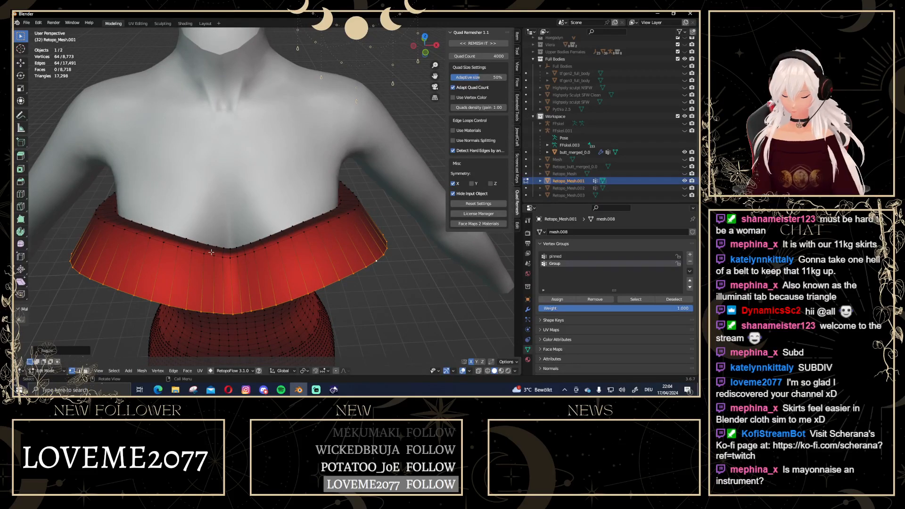
left_click(210, 253, "alt")
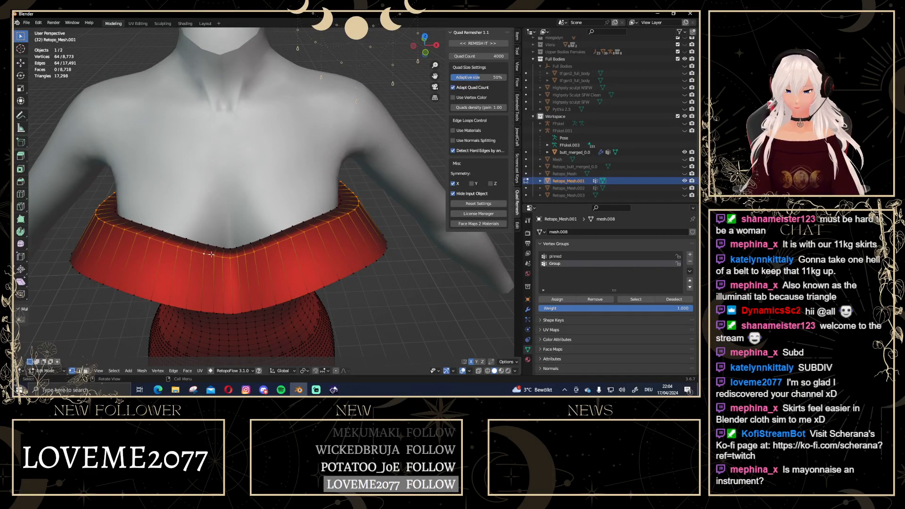
key("3")
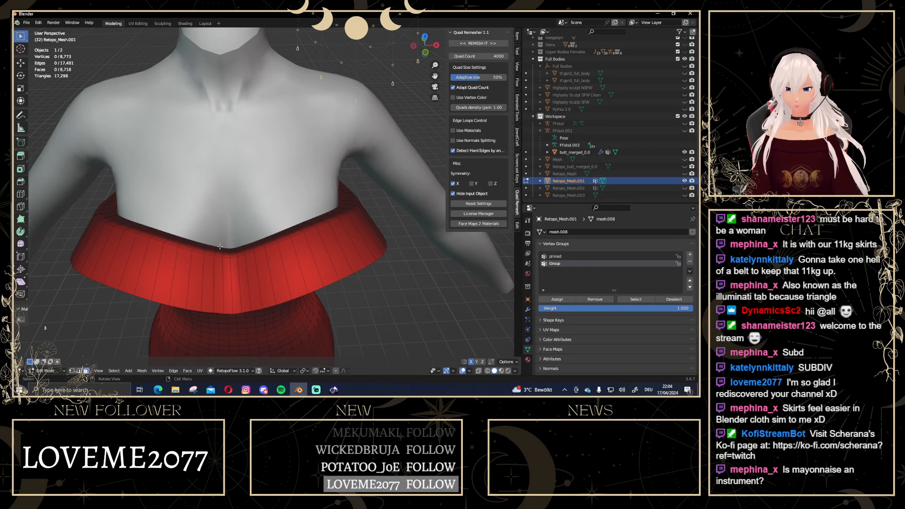
scroll(219, 246, "down", 1)
middle_click_drag(254, 248, 238, 261)
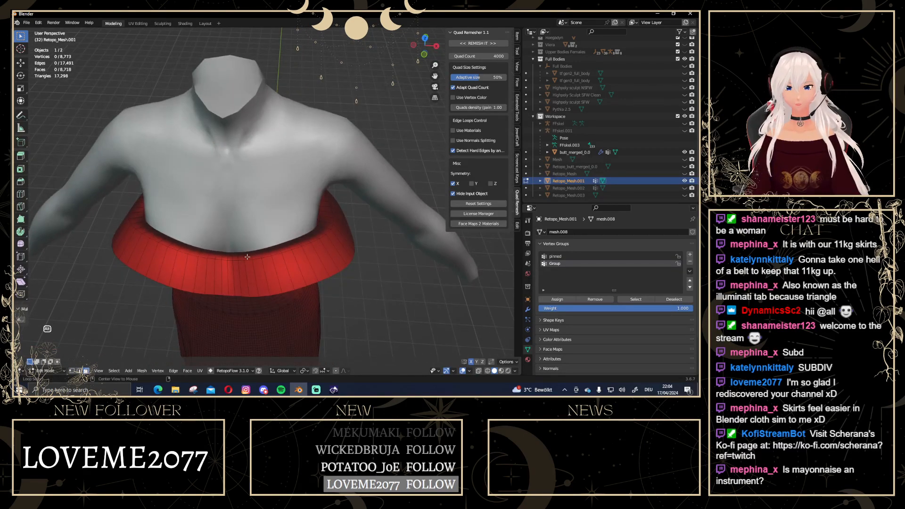
left_click(247, 256, "alt")
left_click(254, 255, "alt")
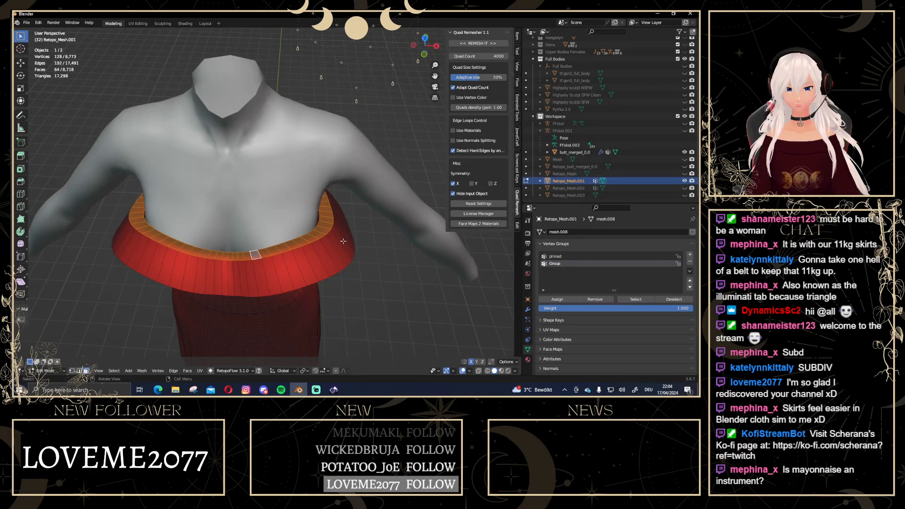
middle_click_drag(343, 241, 321, 224)
scroll(321, 225, "down", 2)
scroll(253, 219, "up", 3)
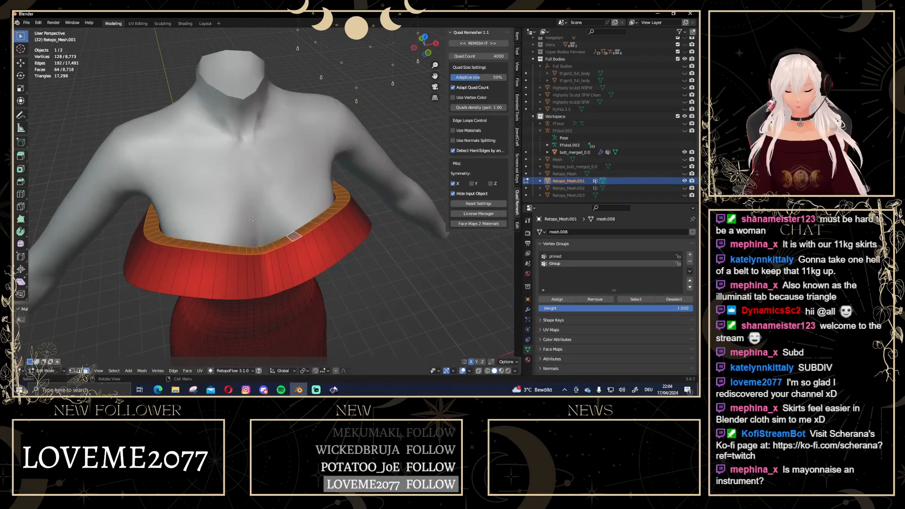
key("x")
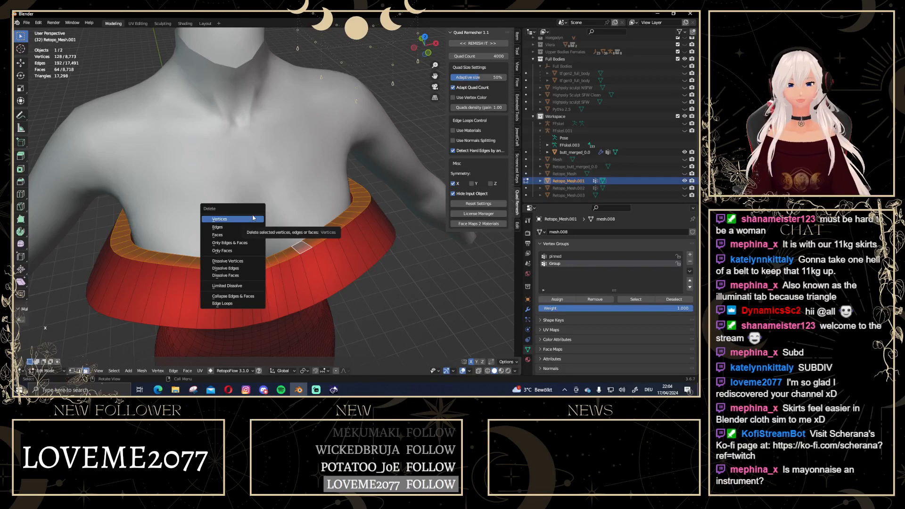
left_click(225, 251)
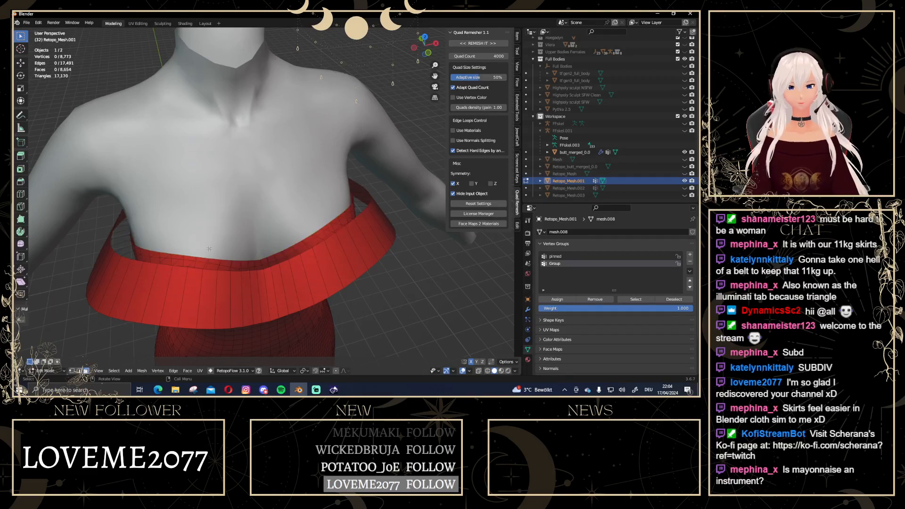
Examine the neckline flounce and the whole dress from several angles, including in Object Mode
middle_click_drag(226, 251, 80, 231)
scroll(278, 207, "down", 4)
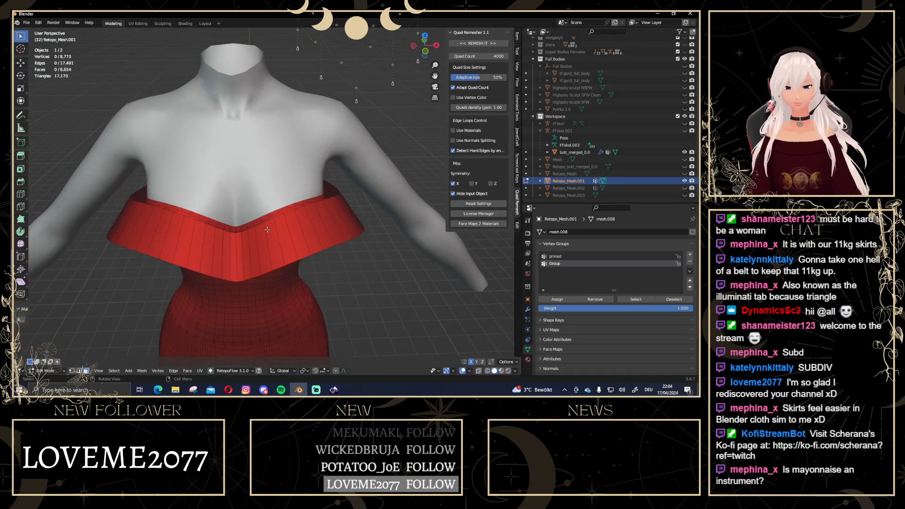
middle_click_drag(283, 207, 295, 229)
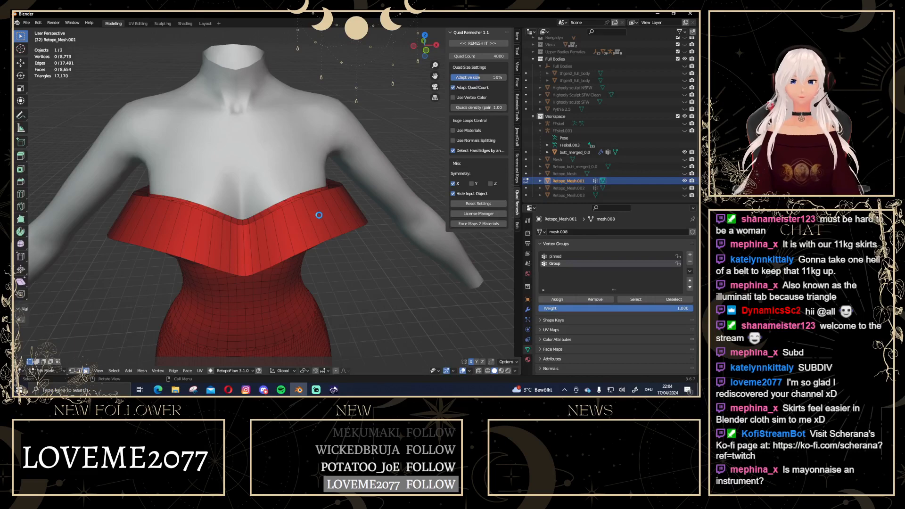
key("Tab")
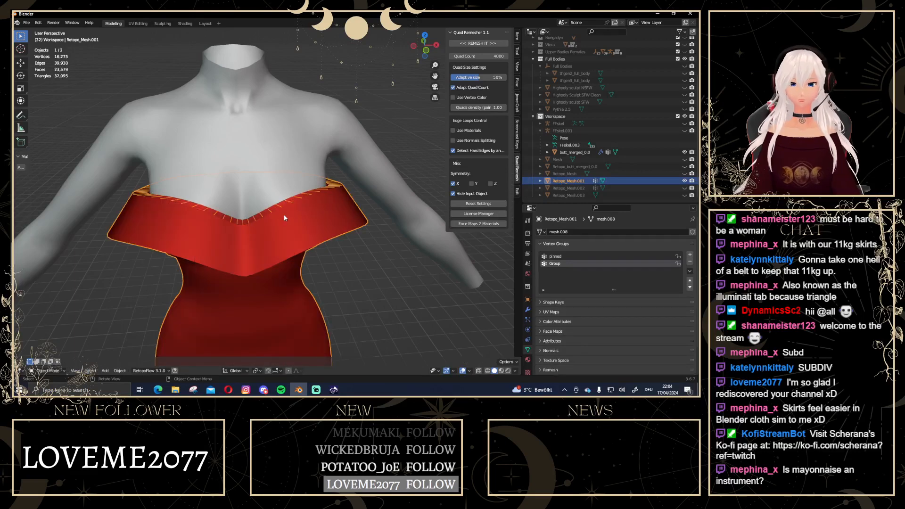
left_click(366, 282)
scroll(365, 283, "down", 3)
middle_click_drag(322, 274, 196, 208)
left_click(279, 240)
scroll(279, 239, "up", 1)
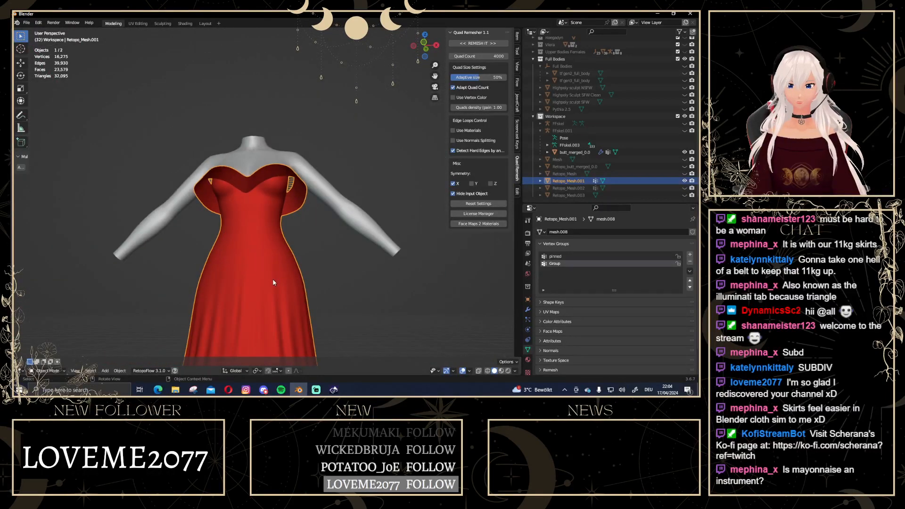
Select the hem's face loop on Retopo_Mesh.001 in Edit Mode and grow the selection up over the lower skirt
key("Tab")
scroll(273, 283, "down", 3)
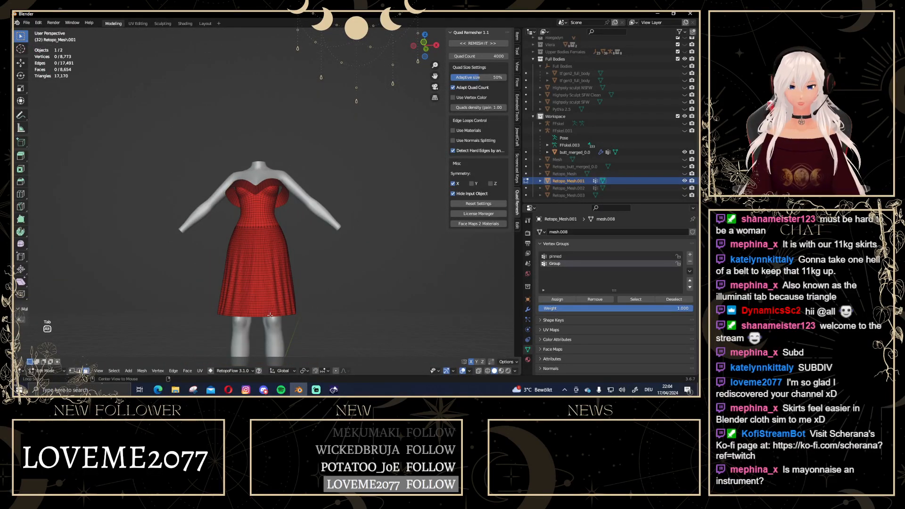
left_click(255, 314, "alt")
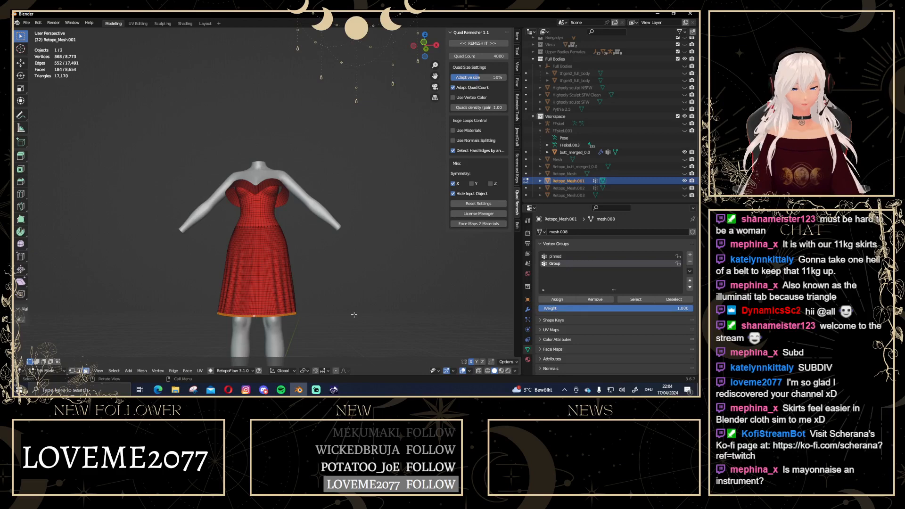
key("ctrl+KP_Add")
key("ctrl+KP_Add")
key("ctrl+KP_Add")
key("ctrl+KP_Add")
key("ctrl+KP_Add")
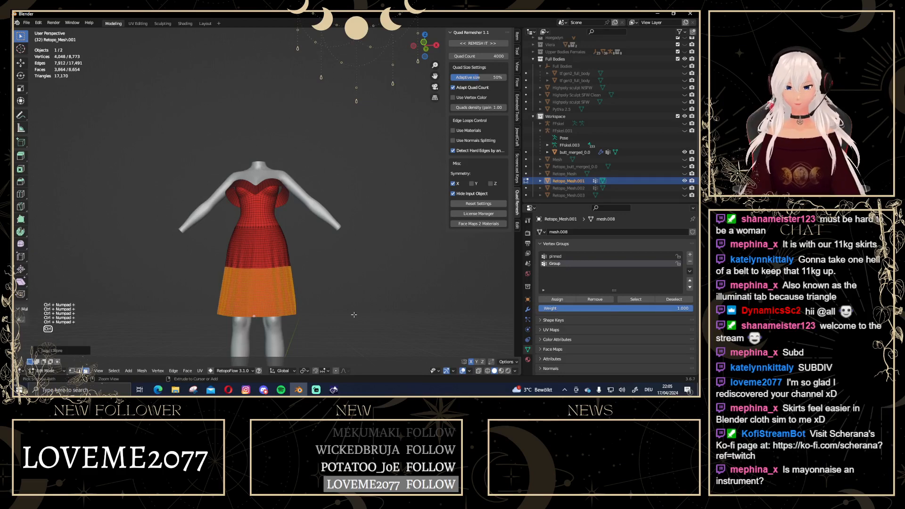
Grow the dress selection from the skirt up to just below the bust and switch to vertex selection
key("ctrl+KP_Add")
key("ctrl+KP_Add")
key("ctrl+KP_Add")
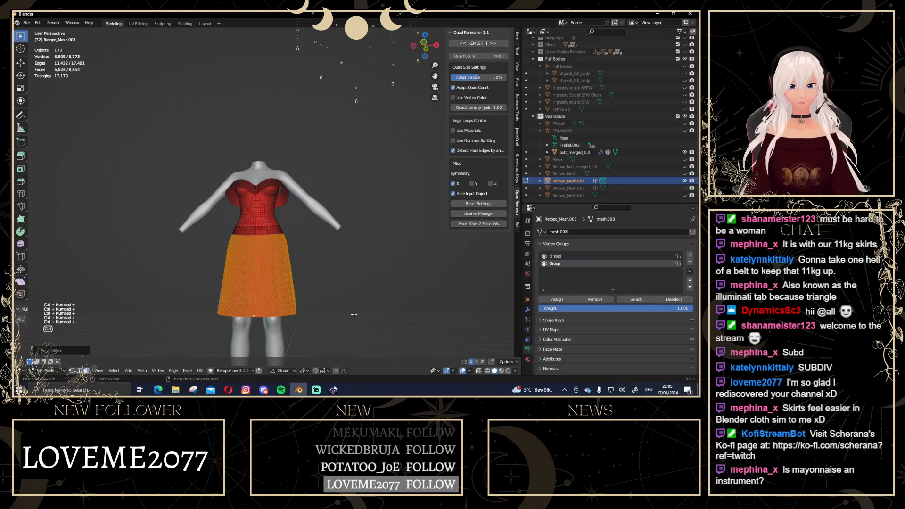
key("ctrl+KP_Add")
key("ctrl+KP_Add")
key("ctrl+KP_Add")
key("ctrl+KP_Add")
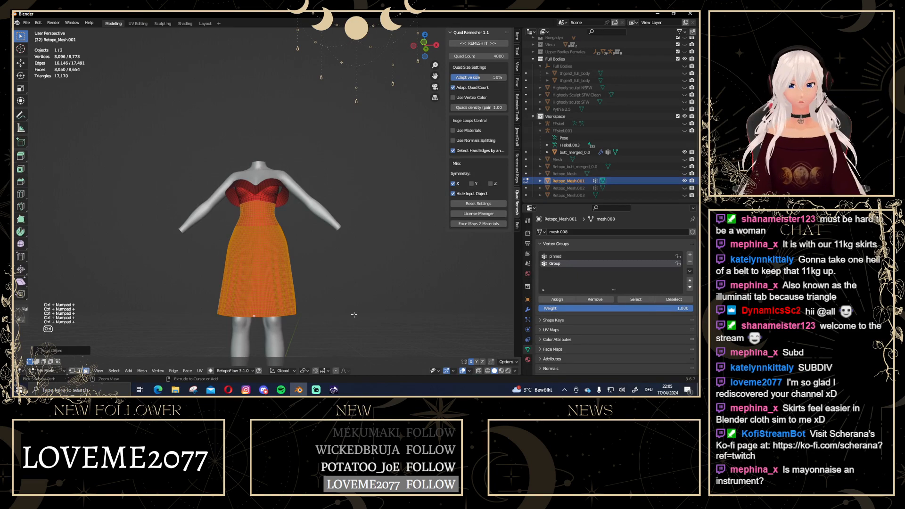
middle_click_drag(353, 314, 336, 198, "ctrl")
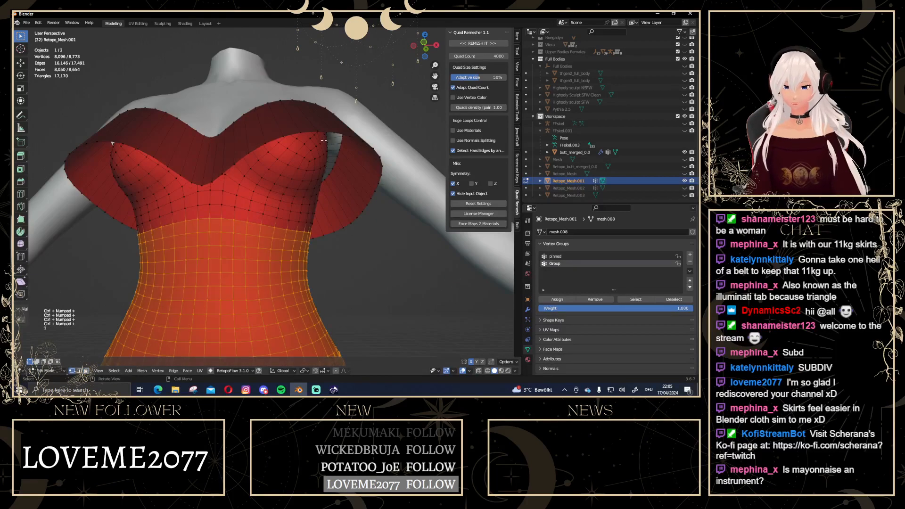
key("1")
middle_click_drag(323, 140, 372, 151)
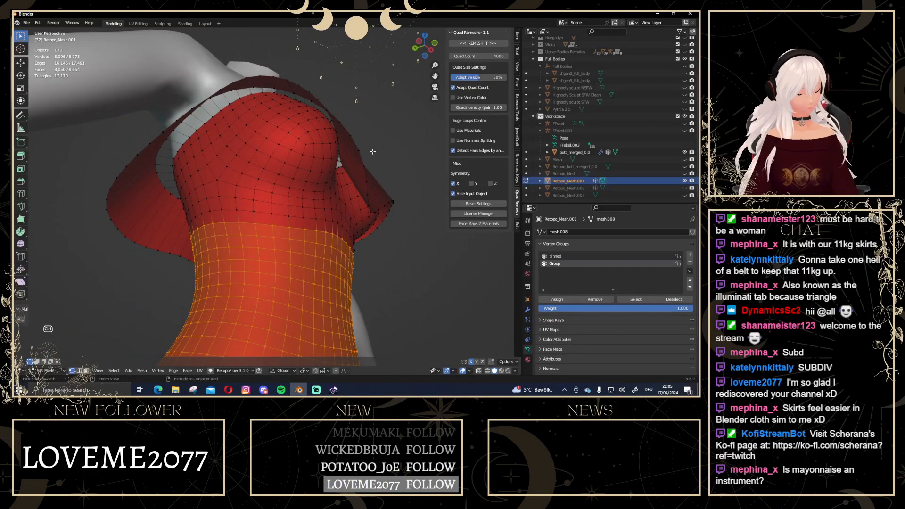
Try to extend the vertex selection over the bust by growing it six more times
key("ctrl+KP_Add")
key("ctrl+KP_Add")
key("ctrl+KP_Add")
key("ctrl+KP_Add")
key("ctrl+KP_Add")
key("ctrl+KP_Add")
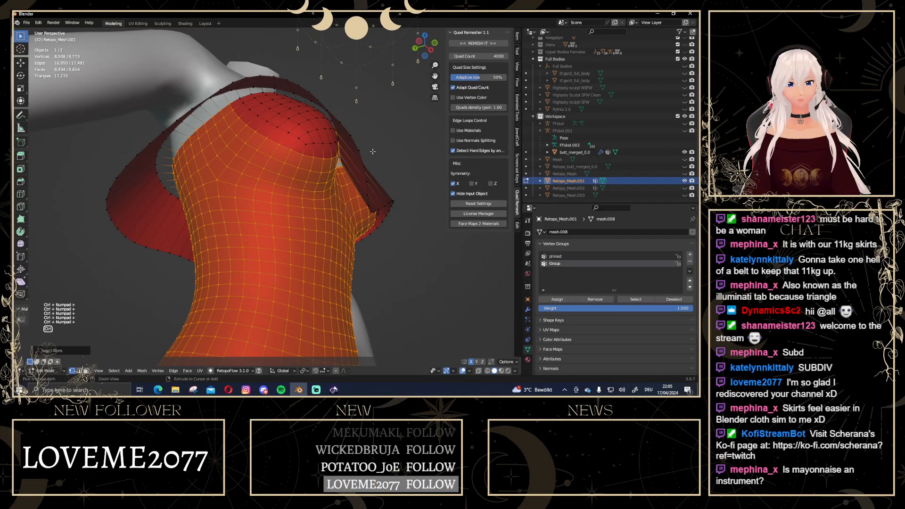
middle_click_drag(372, 152, 284, 215)
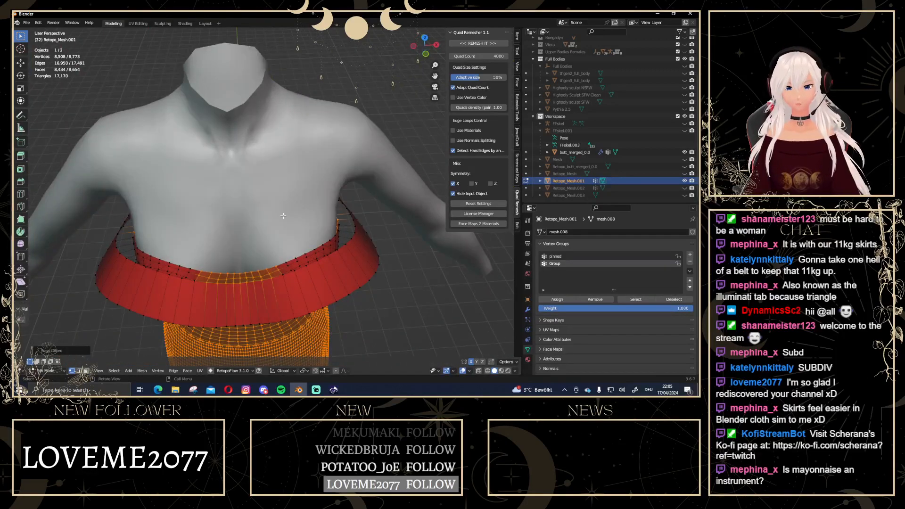
Undo the last three selection growths around the neckline
key("ctrl+z")
key("ctrl+z")
key("ctrl+z")
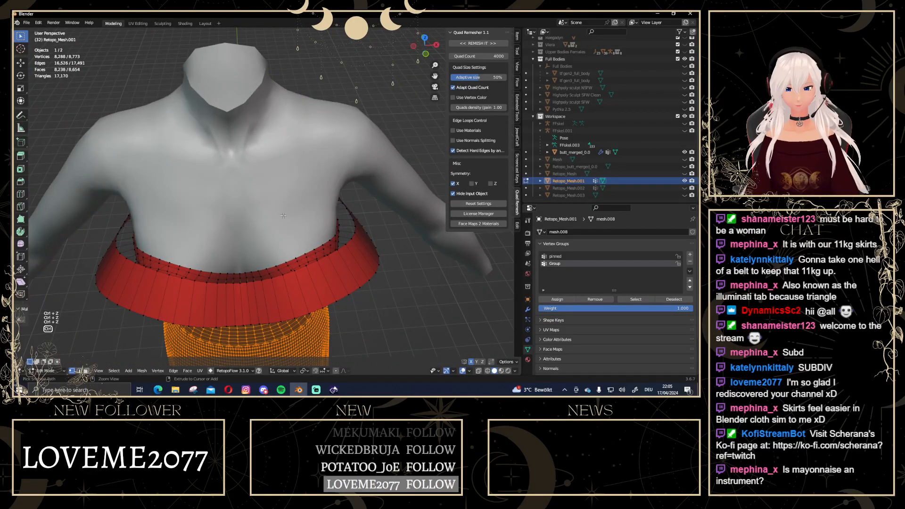
Select the edge loop along the lower outer edge of the off-shoulder collar
mouse_move(283, 215)
middle_mouse_down()
mouse_move(292, 200)
mouse_move(300, 211)
middle_mouse_up()
key("ctrl+l")
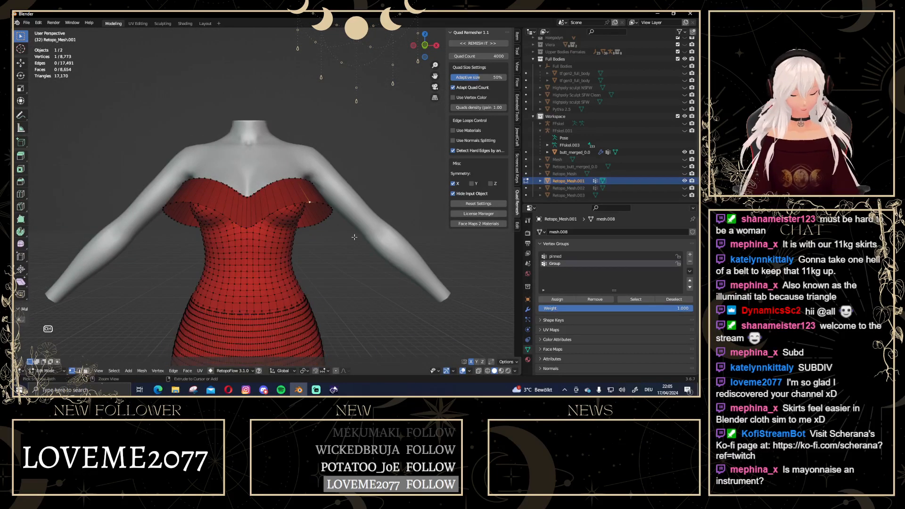
left_click(312, 201)
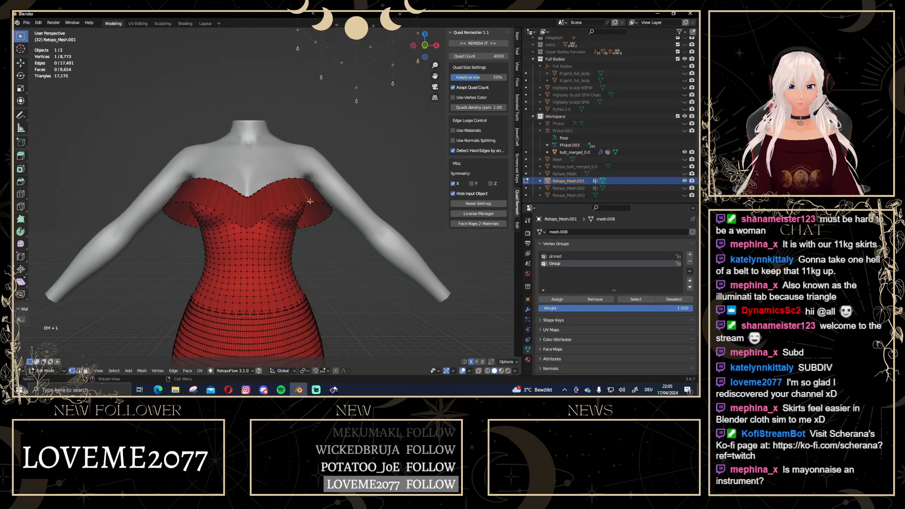
middle_click_drag(312, 201, 300, 202)
left_click(297, 203, "alt")
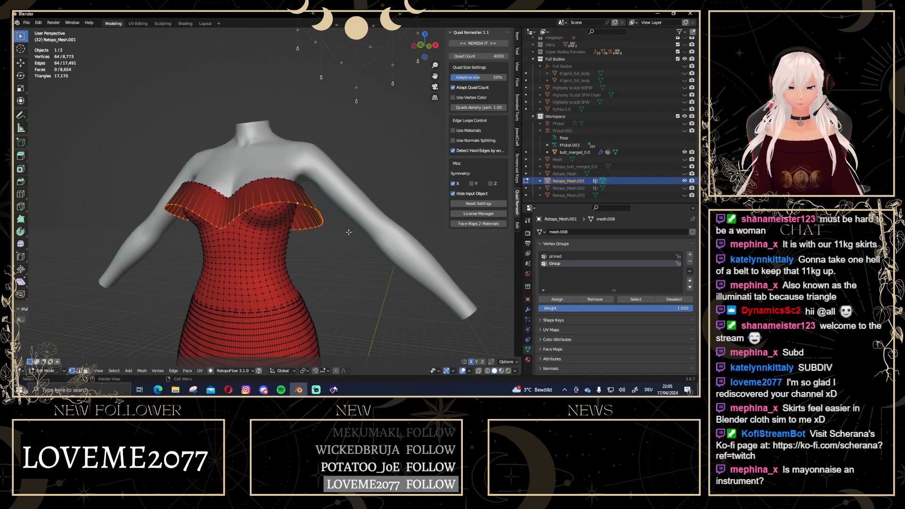
Hide the collar's lower edge loop and its remaining upper edge loop
key("h")
middle_click_drag(348, 232, 292, 152)
scroll(293, 152, "up", 3)
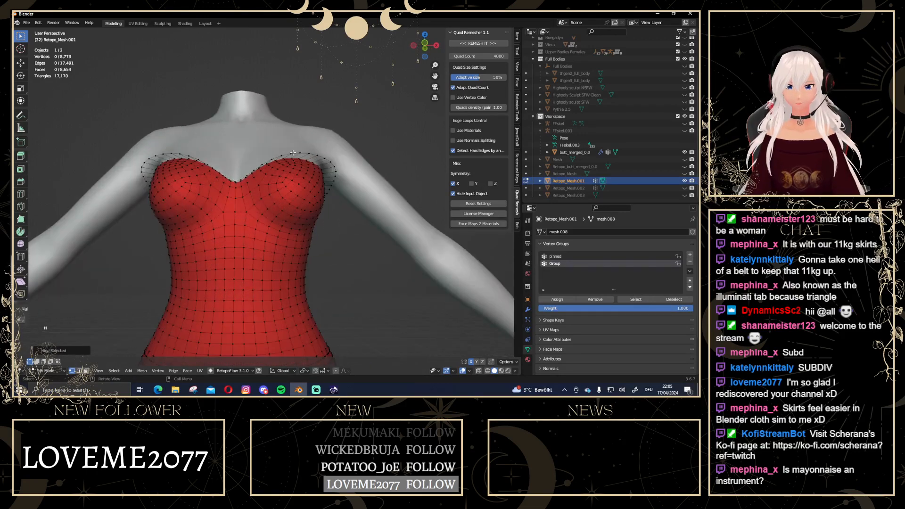
left_click(293, 153, "alt")
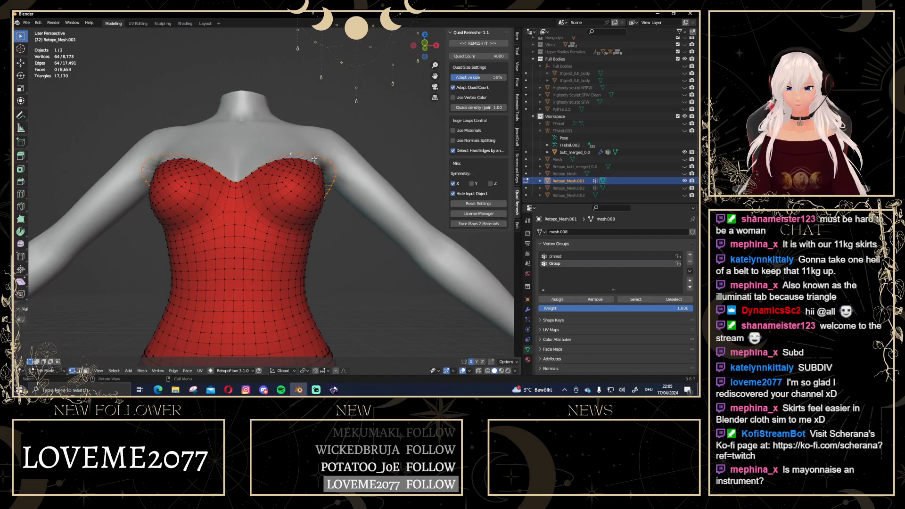
scroll(314, 159, "down", 3)
key("alt+h")
Select all visible vertices of the dress body and assign them to the vertex group Group
key("a")
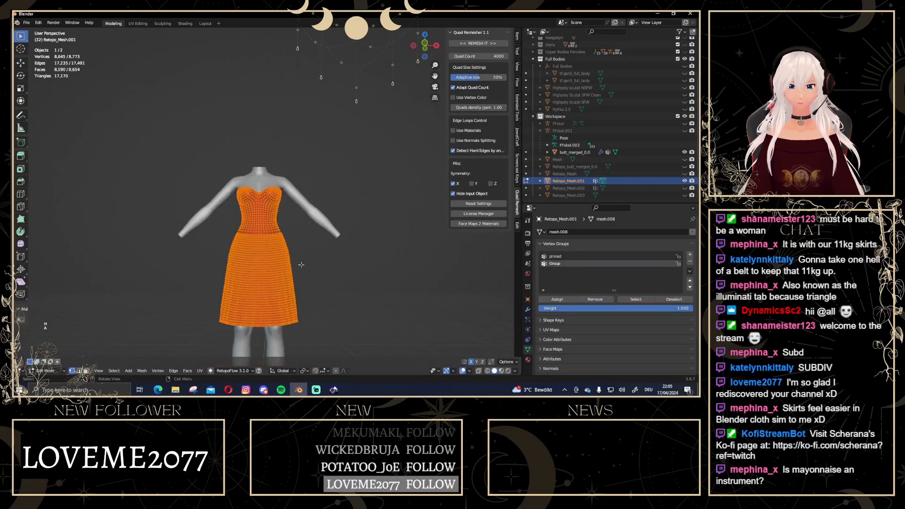
middle_click_drag(319, 253, 330, 264)
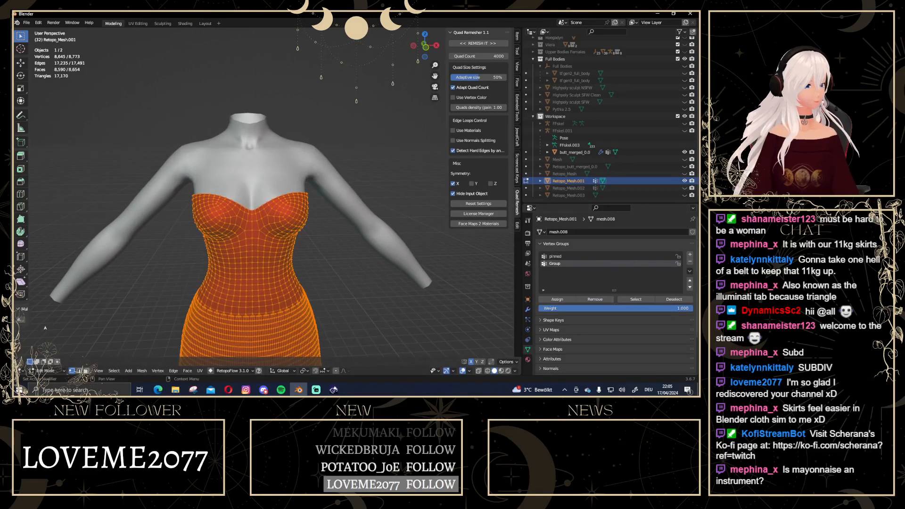
left_click(557, 301)
middle_click_drag(348, 245, 337, 232)
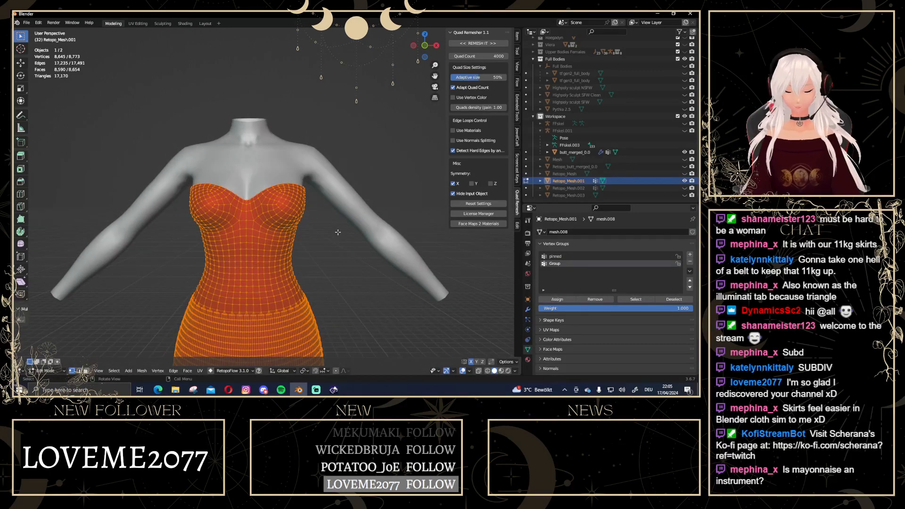
Undo the vertex group assignment and the hiding of the collar, back to the selected lower collar loop
key("alt+h")
key("ctrl+z")
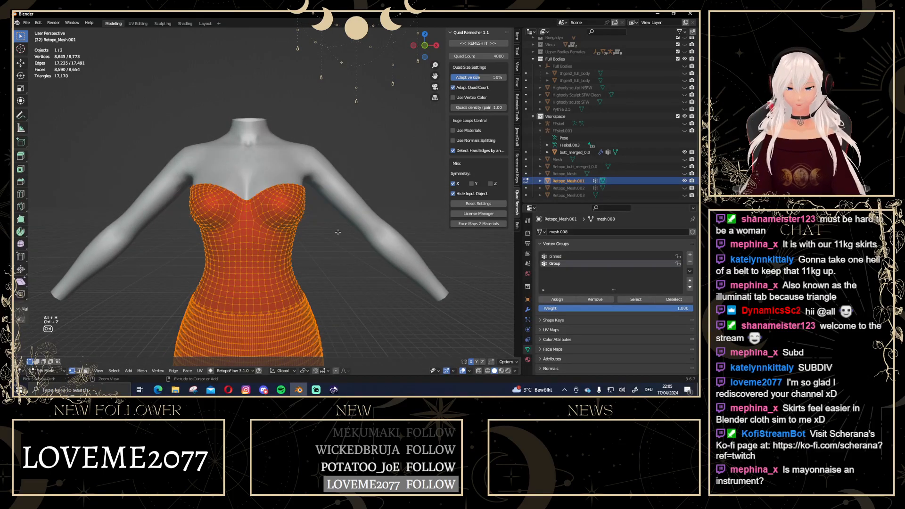
key("ctrl+z")
key("ctrl+z")
key("ctrl+z")
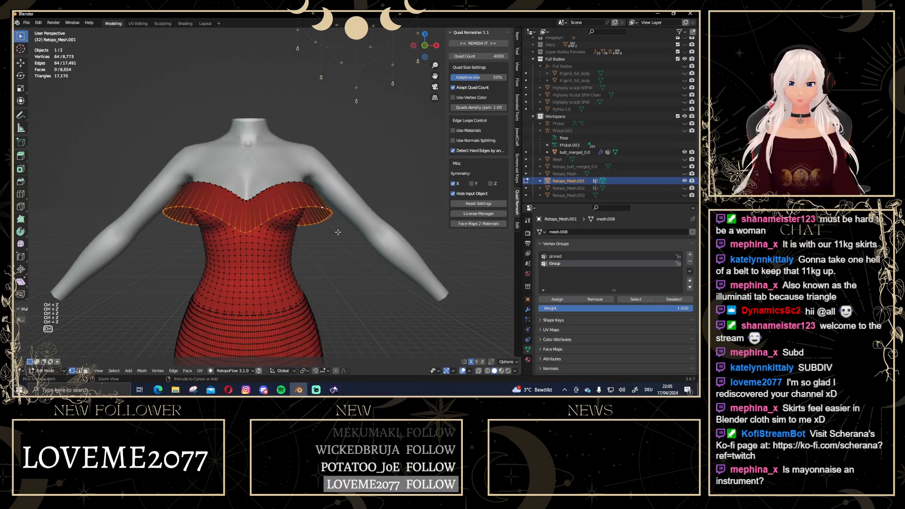
Hide the collar's lower edge loop, then select and hide its remaining upper loop
key("h")
scroll(337, 232, "up", 3)
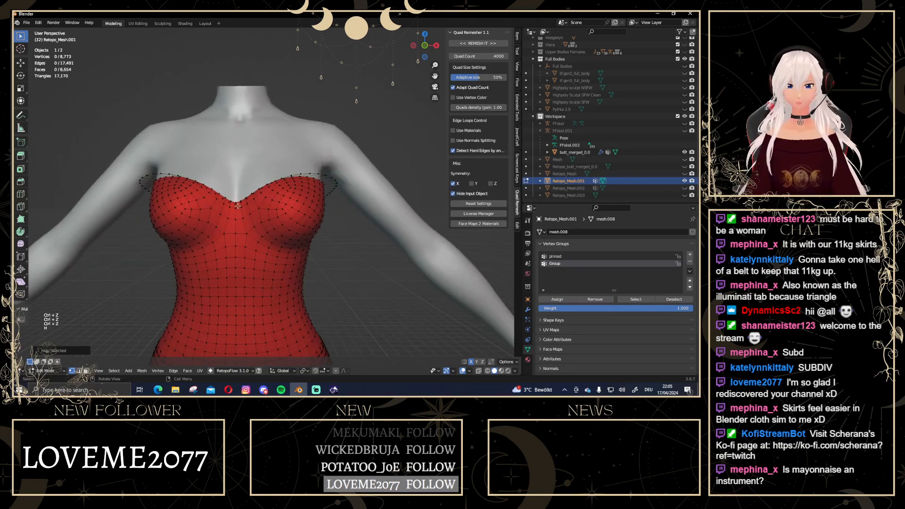
middle_click_drag(338, 232, 152, 230)
left_click(142, 223, "alt")
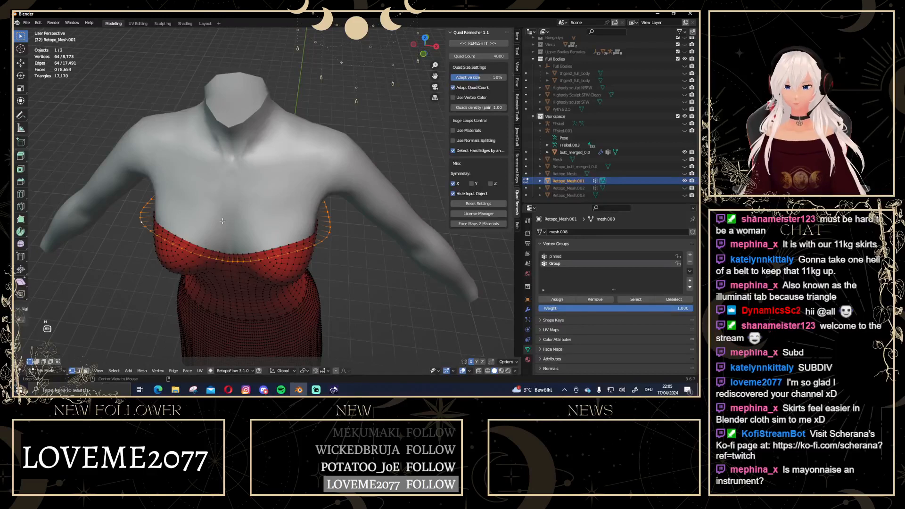
key("h")
In X-ray front view, box-select the whole visible dress body, assign it to the vertex group Group, and deselect it
scroll(282, 215, "down", 2)
scroll(339, 160, "down", 2)
middle_click_drag(321, 206, 361, 127, "shift")
left_click(425, 54)
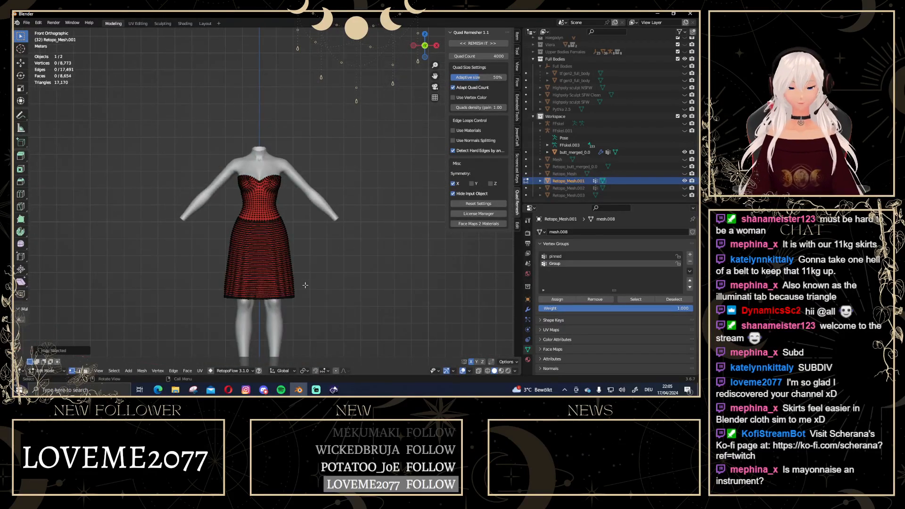
key("alt+z")
left_click_drag(200, 154, 320, 320)
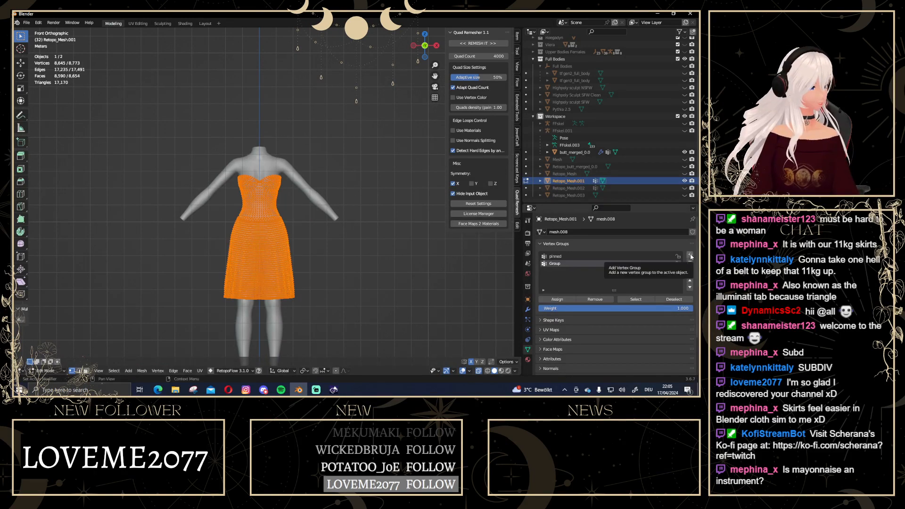
key("alt+a")
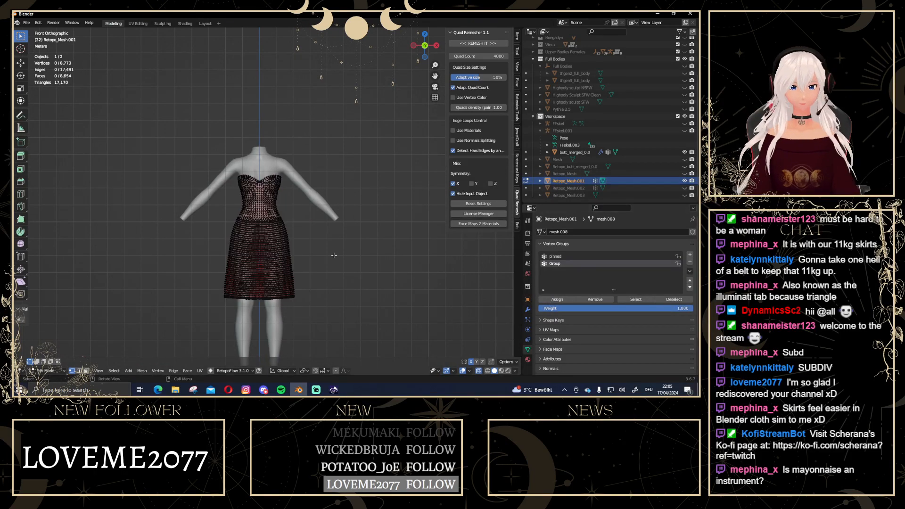
Turn off X-ray, return to Object Mode, and reselect the dress mesh
scroll(334, 255, "up", 2)
key("alt+z")
key("Tab")
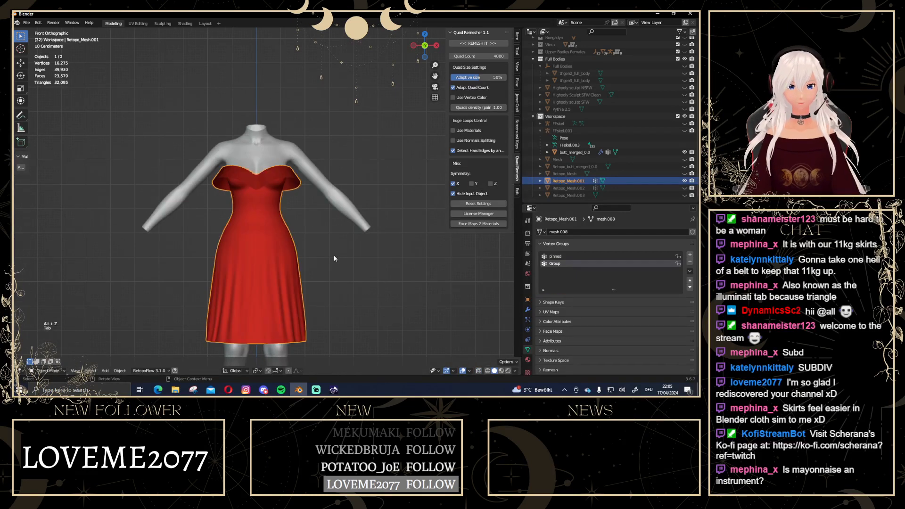
left_click(292, 226)
scroll(292, 226, "up", 3)
middle_click_drag(292, 226, 262, 174)
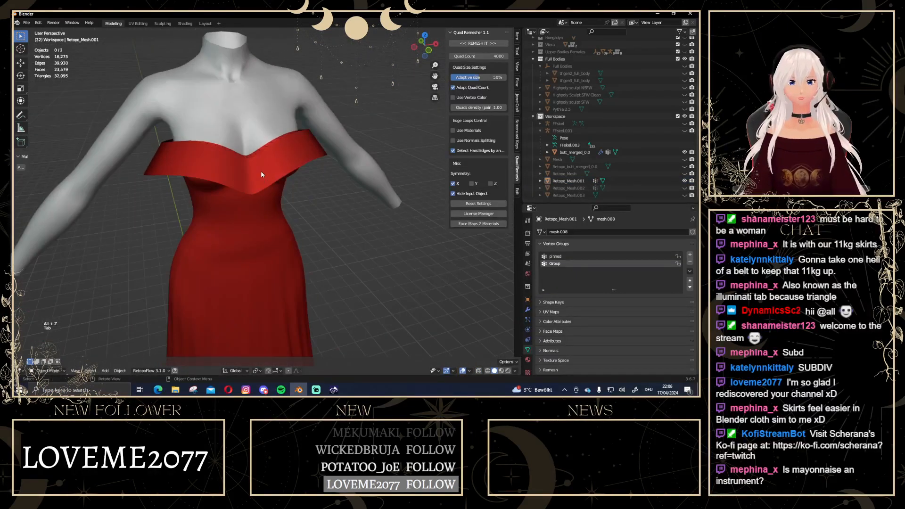
left_click(262, 174)
scroll(242, 221, "down", 3)
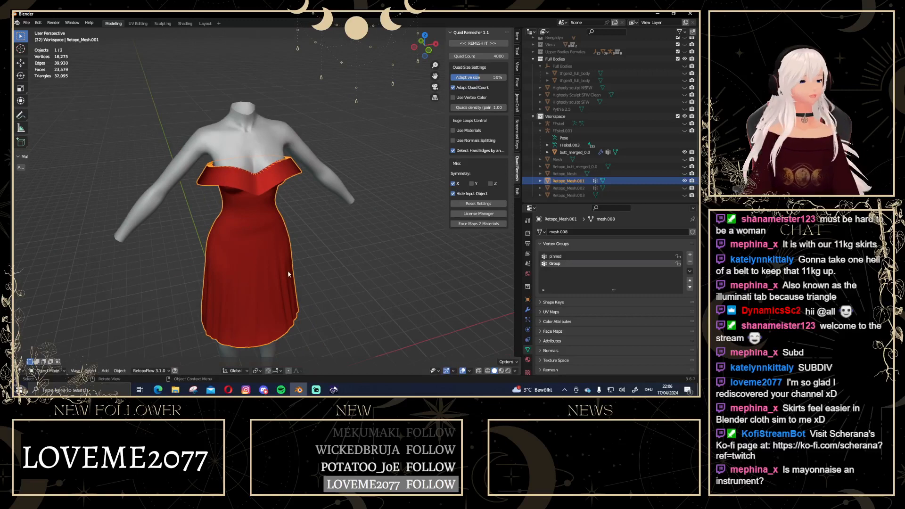
middle_click_drag(361, 188, 245, 156)
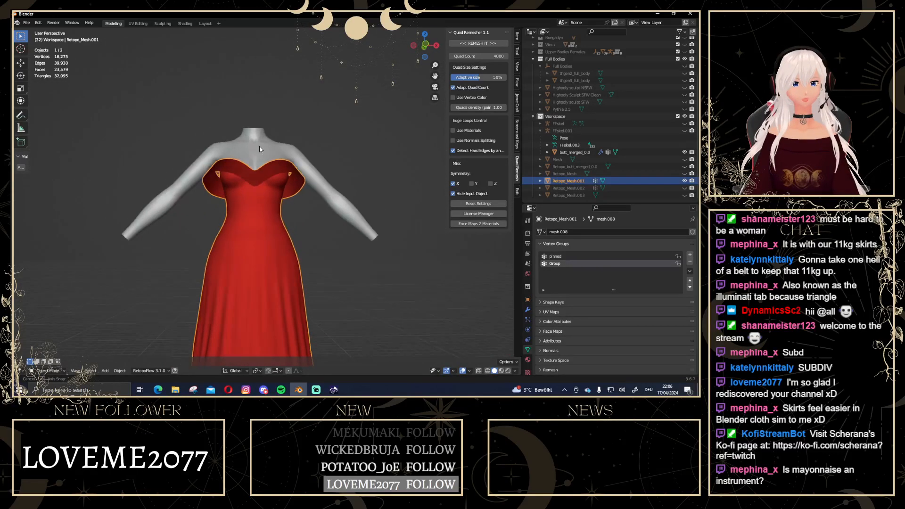
Switch the dress to Weight Paint mode and inspect the group's weights around the collar and inner neckline
left_click(45, 371)
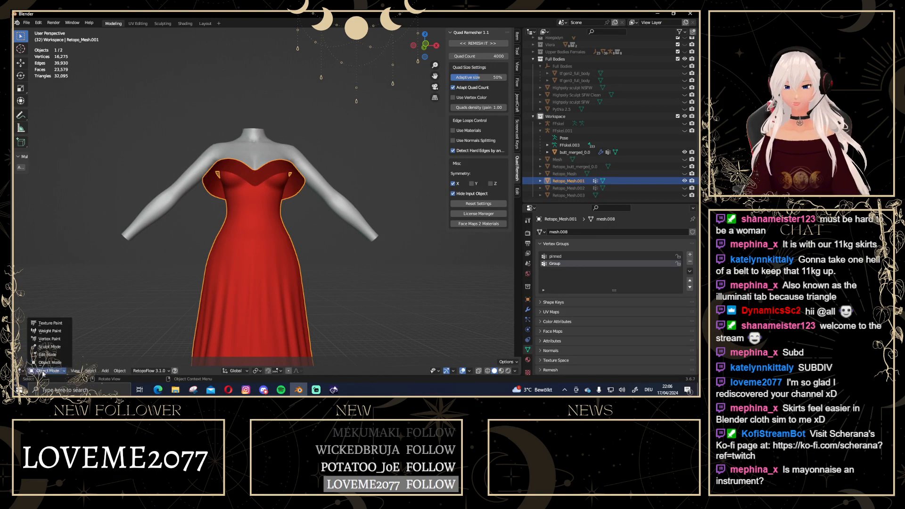
left_click(50, 330)
mouse_move(297, 219)
middle_mouse_down()
mouse_move(264, 219)
mouse_move(296, 223)
middle_mouse_up()
key("alt+h")
scroll(296, 224, "up", 4)
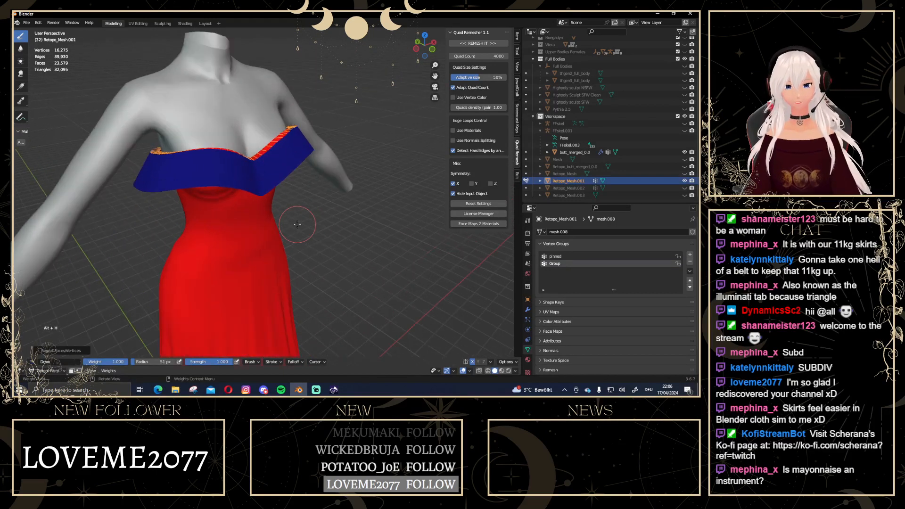
middle_click_drag(355, 225, 270, 150)
middle_click_drag(351, 173, 295, 152)
mouse_move(292, 193)
middle_mouse_down()
mouse_move(249, 259)
mouse_move(249, 238)
middle_mouse_up()
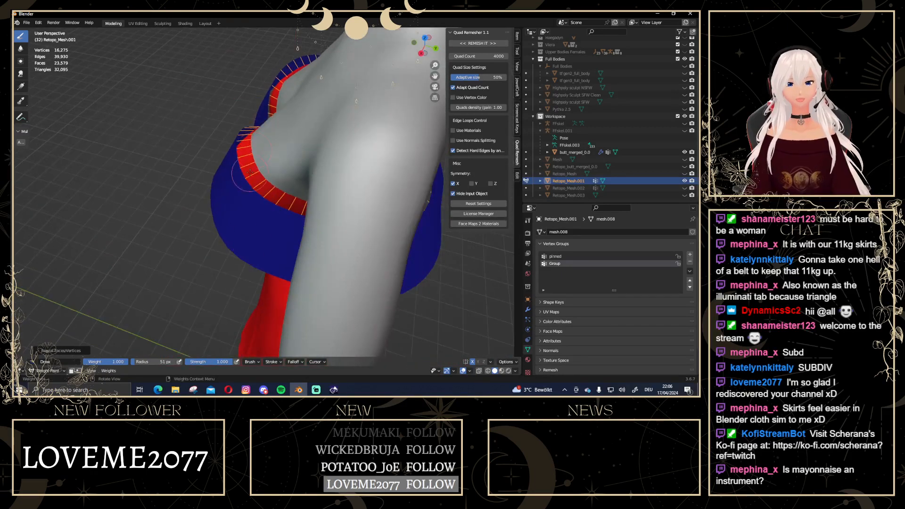
middle_click_drag(143, 168, 249, 164)
scroll(208, 136, "down", 4)
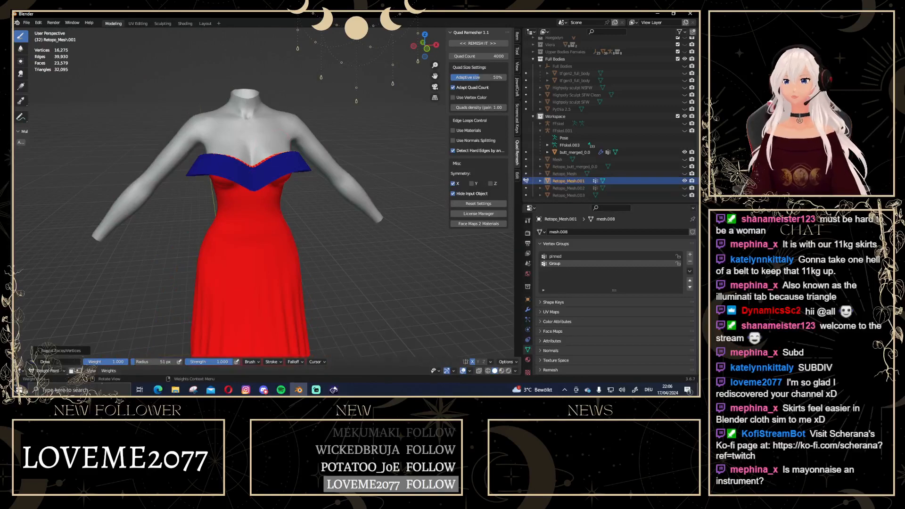
Return the dress to Object Mode and add Cloth physics to it
left_click(45, 370)
left_click(52, 362)
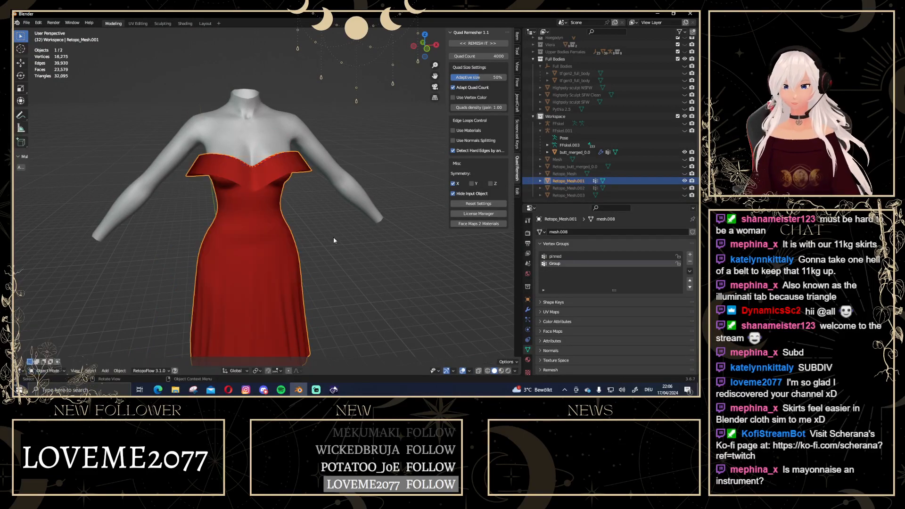
scroll(332, 236, "up", 5)
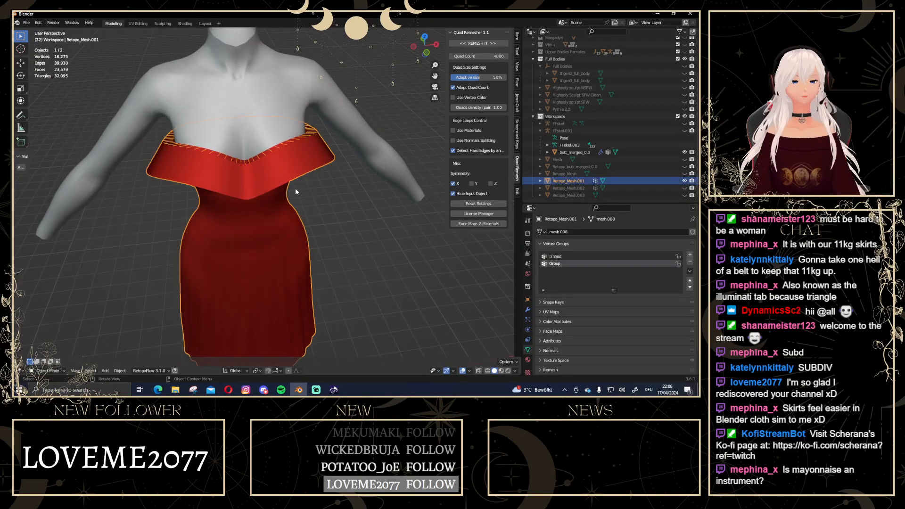
scroll(528, 357, "down", 1)
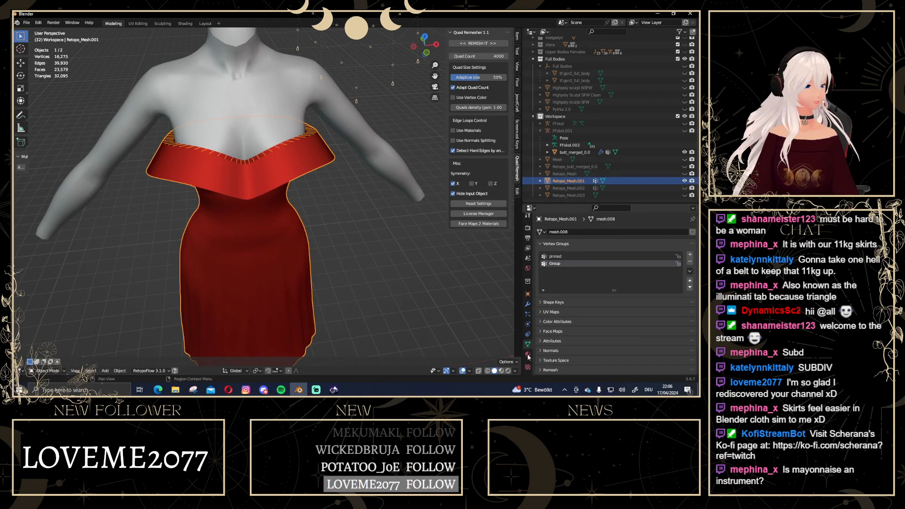
left_click(527, 325)
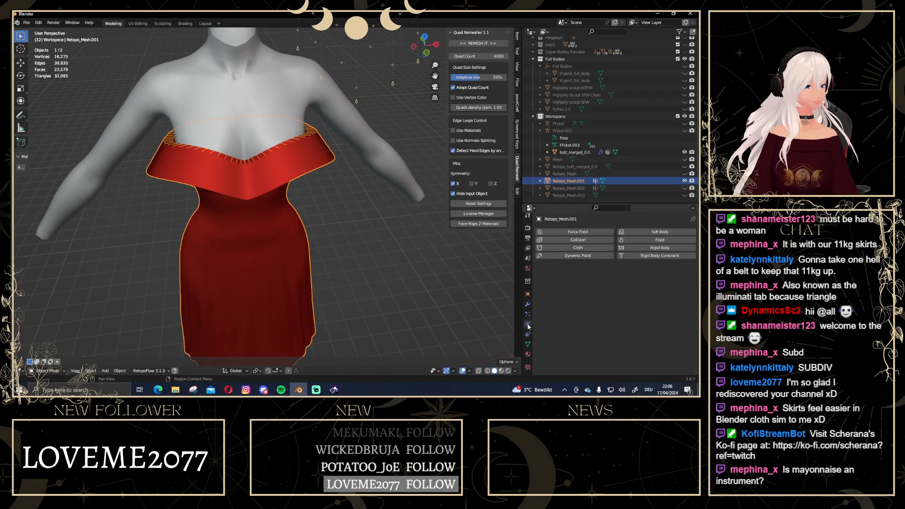
left_click(584, 248)
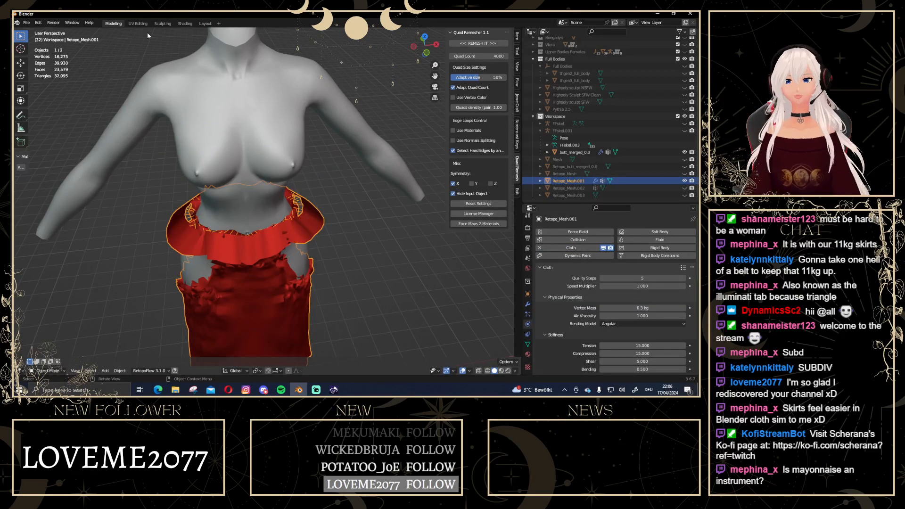
Switch to the Layout workspace and return the timeline to frame 1
left_click(205, 23)
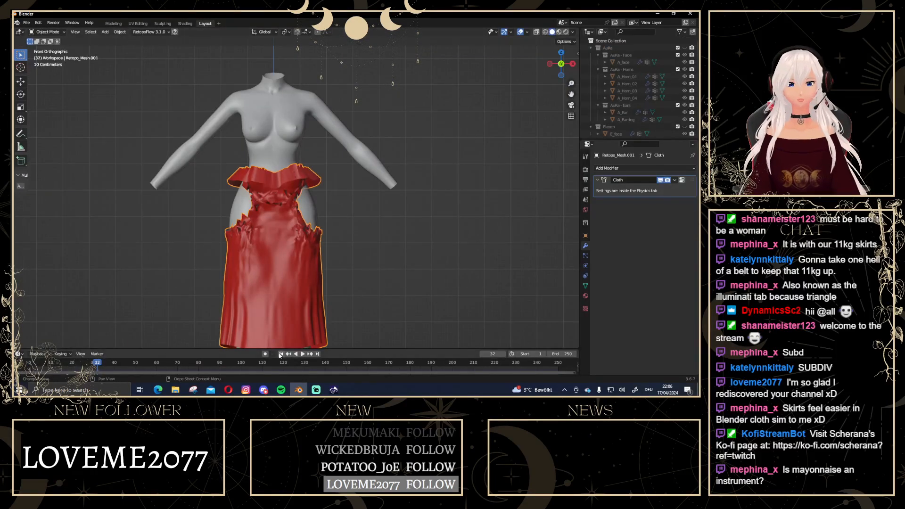
key("shift+Left")
middle_click_drag(291, 157, 321, 141)
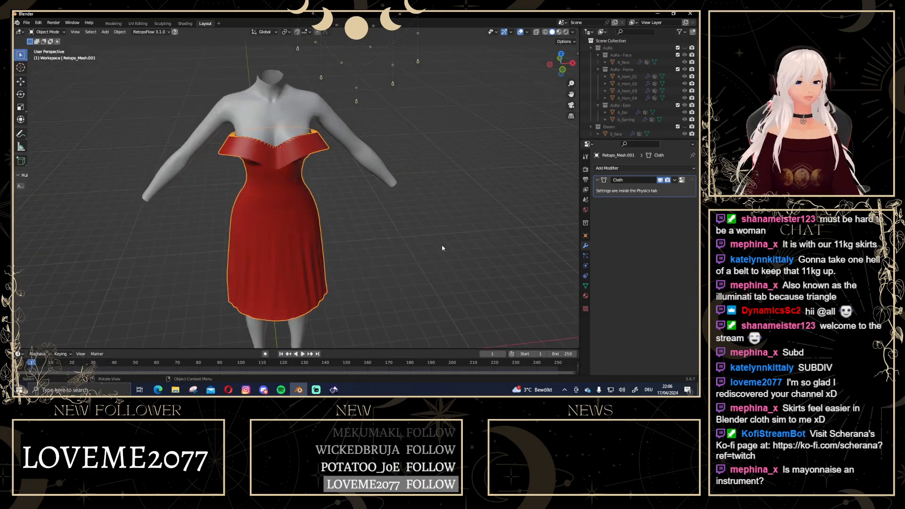
In the dress's cloth physics, set the pin group to Group and enable sewing
left_click(585, 265)
scroll(665, 257, "down", 10)
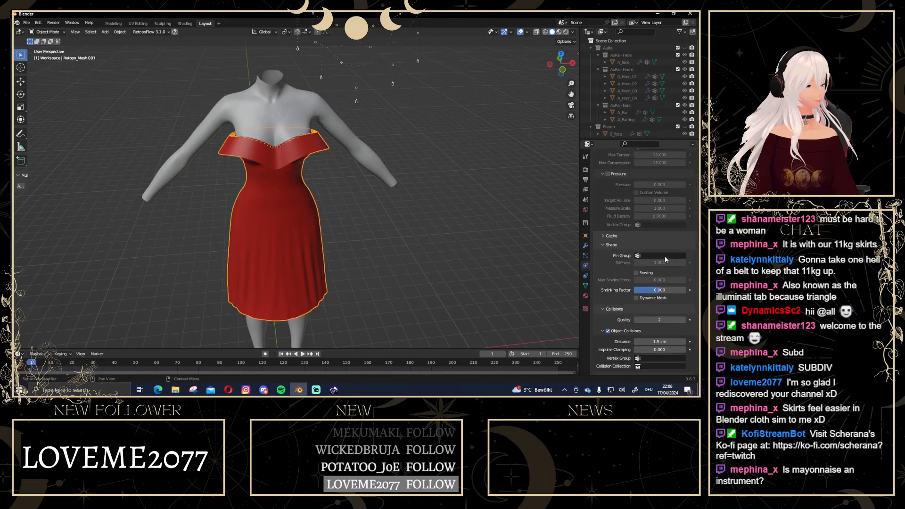
left_click(651, 193)
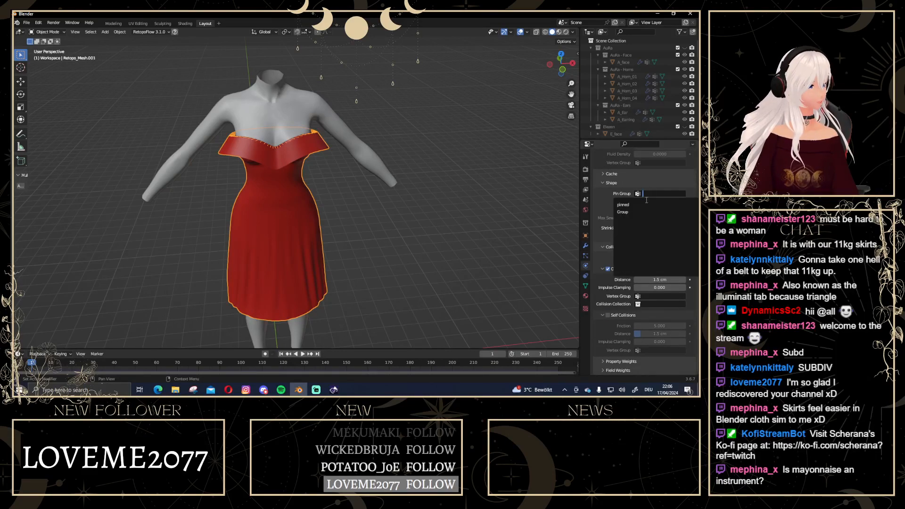
left_click(647, 211)
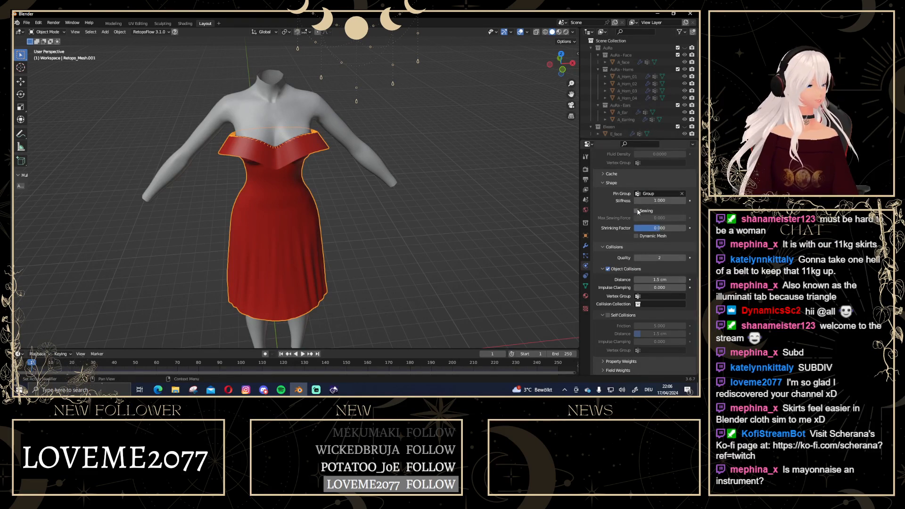
left_click(636, 211)
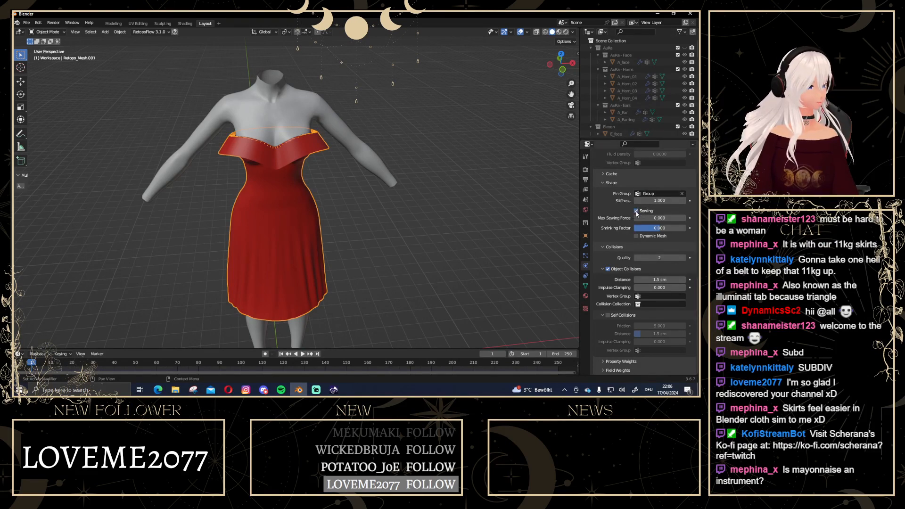
Raise the dress cloth's collision quality to 5 and set its shrinking factor to 0.027
scroll(321, 164, "up", 4)
middle_click_drag(321, 164, 282, 214, "shift")
scroll(317, 234, "up", 2)
scroll(334, 263, "down", 3)
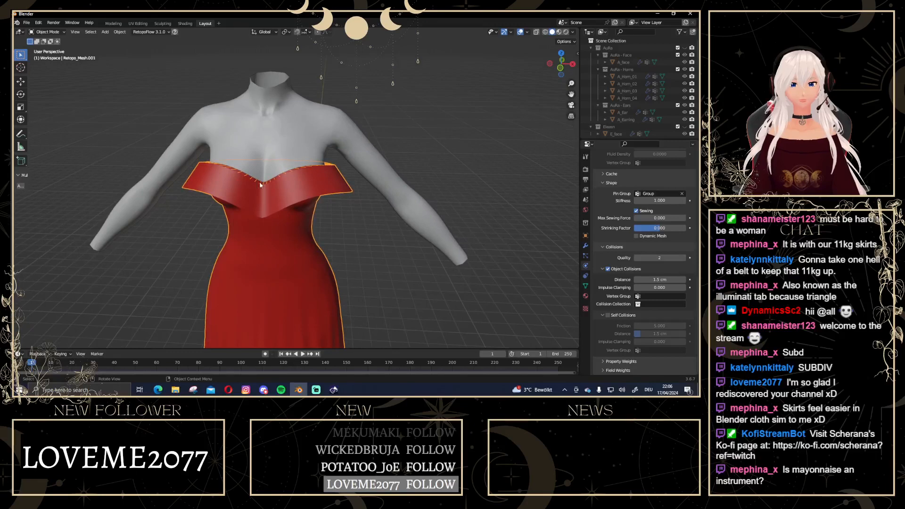
middle_click_drag(259, 185, 334, 152)
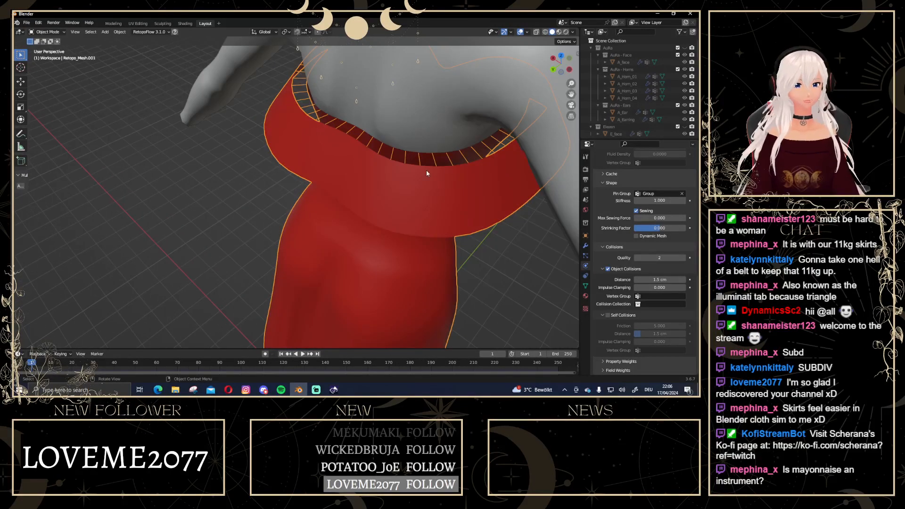
middle_click_drag(426, 173, 287, 159)
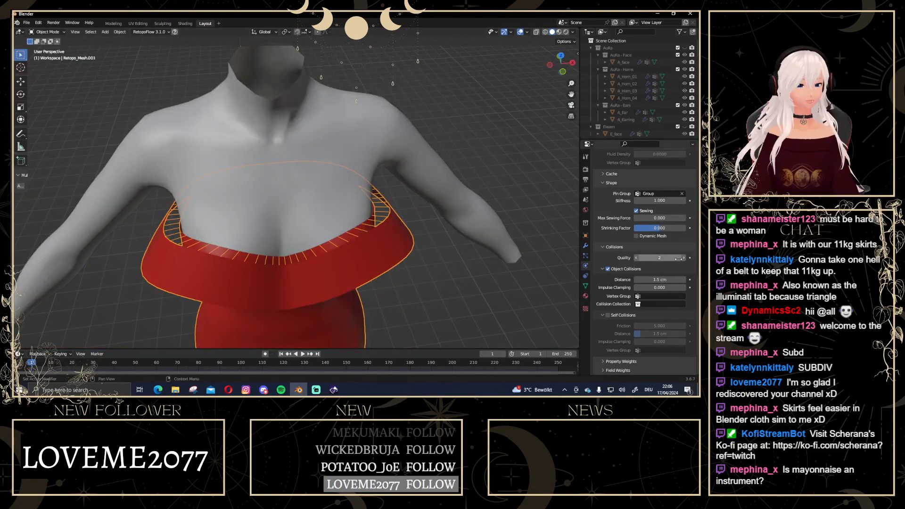
left_click(673, 258)
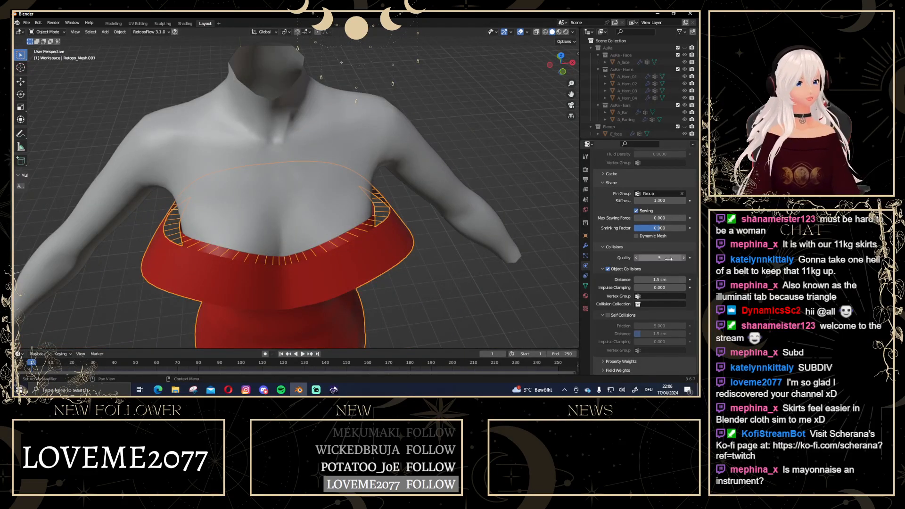
key("Return")
middle_click_drag(414, 256, 391, 254)
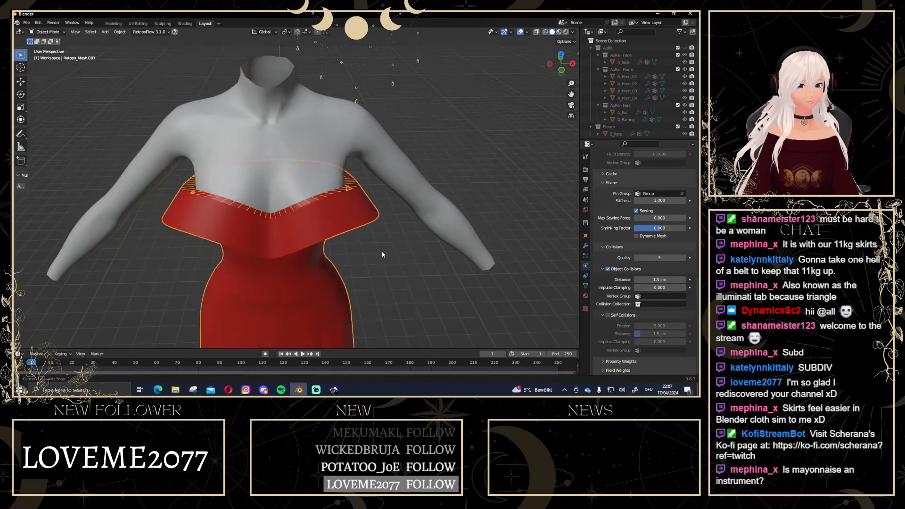
left_click(656, 229)
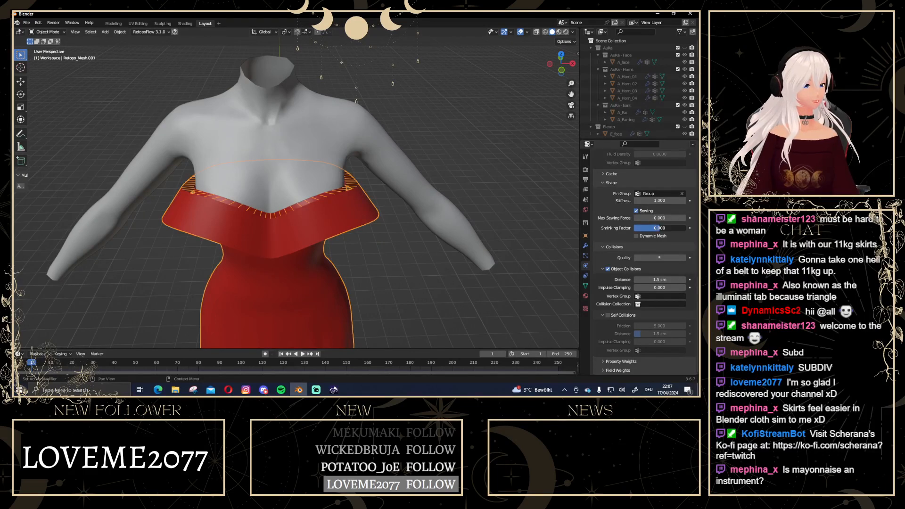
left_click_drag(659, 228, 657, 228)
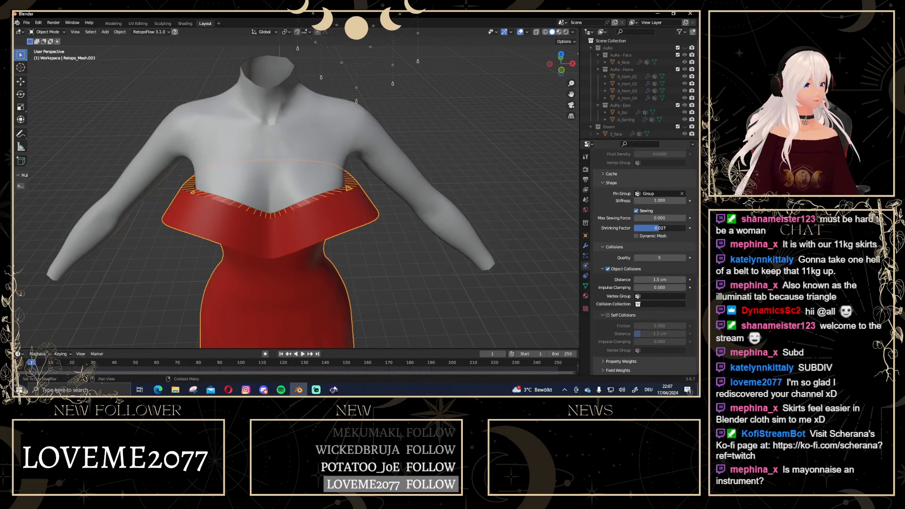
mouse_move(391, 274)
middle_mouse_down()
mouse_move(317, 259)
mouse_move(393, 276)
middle_mouse_up()
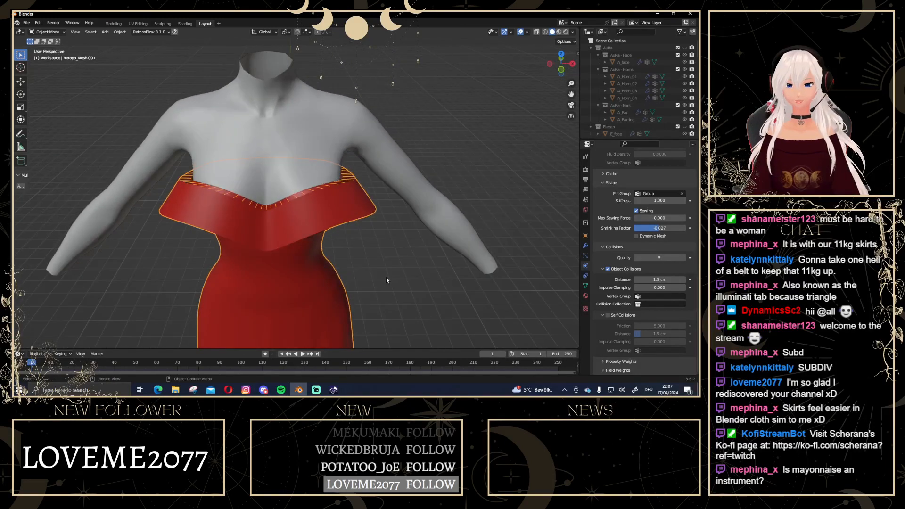
Play the cloth simulation briefly to check how the collar drapes, and return to frame 1
key("space")
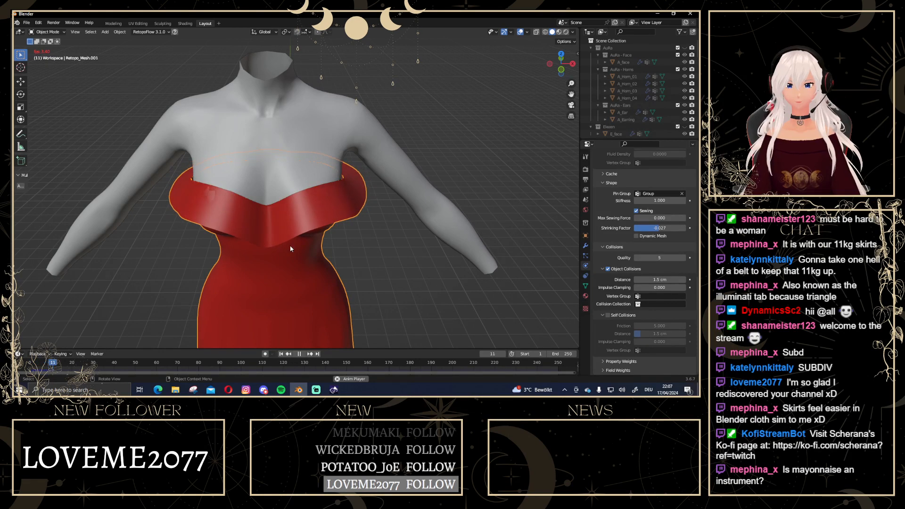
key("space")
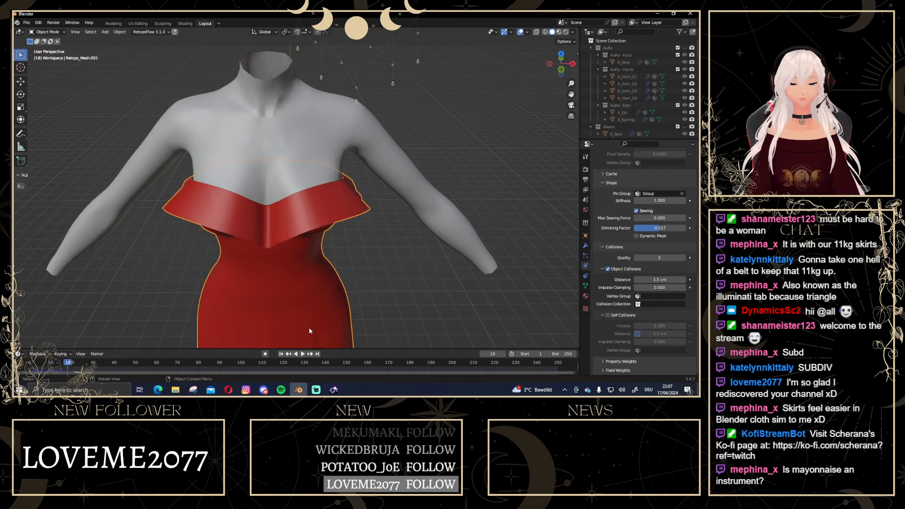
left_click(281, 354)
Add several evenly spaced loop cuts around the off-shoulder collar in Edit Mode, and return to Object Mode
key("Tab")
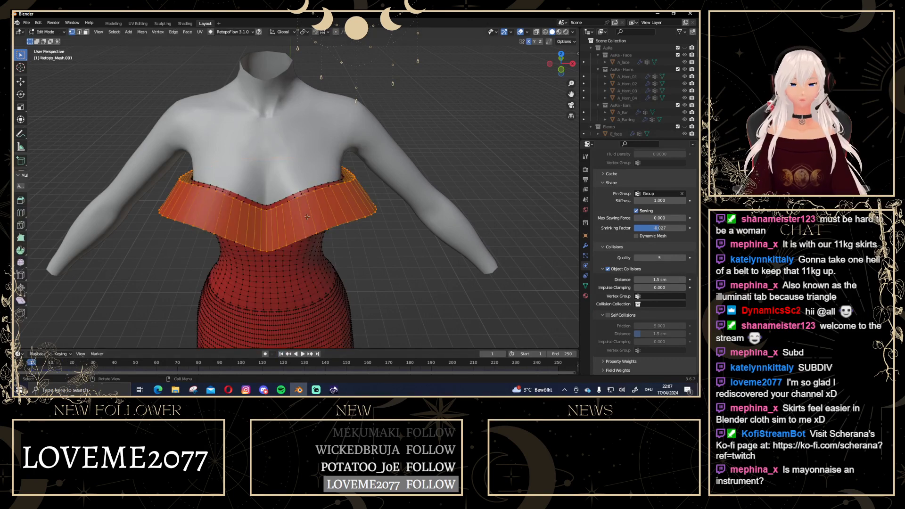
key("ctrl+r")
scroll(290, 223, "up", 6)
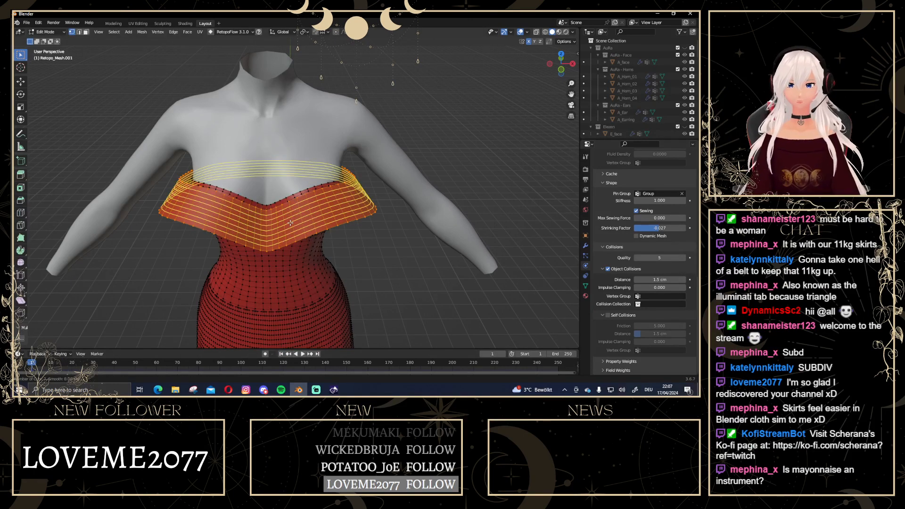
left_click(290, 223)
right_click(290, 223)
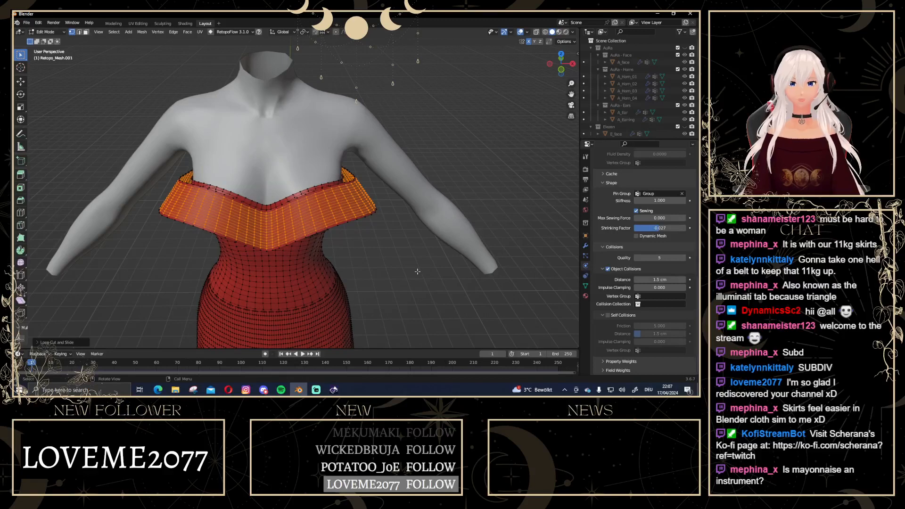
key("Tab")
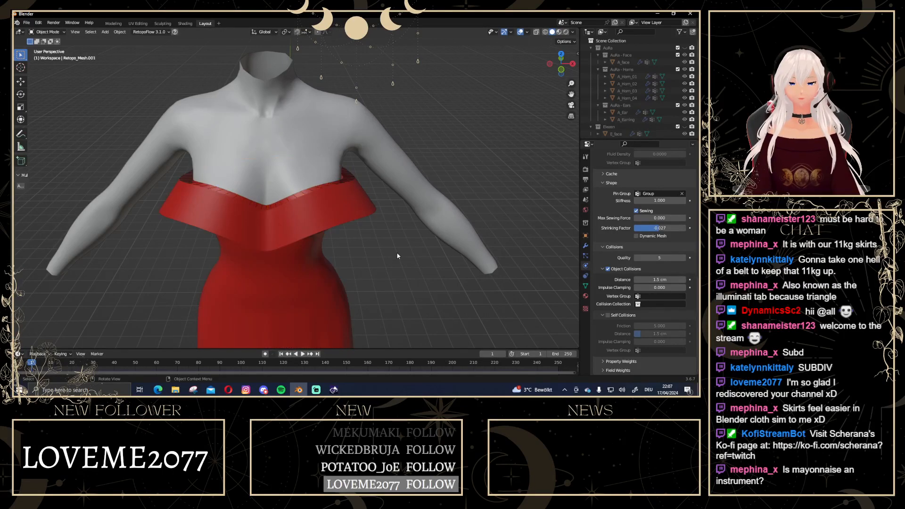
Run the cloth simulation with the subdivided collar to about frame 56, and rewind to the start
key("space")
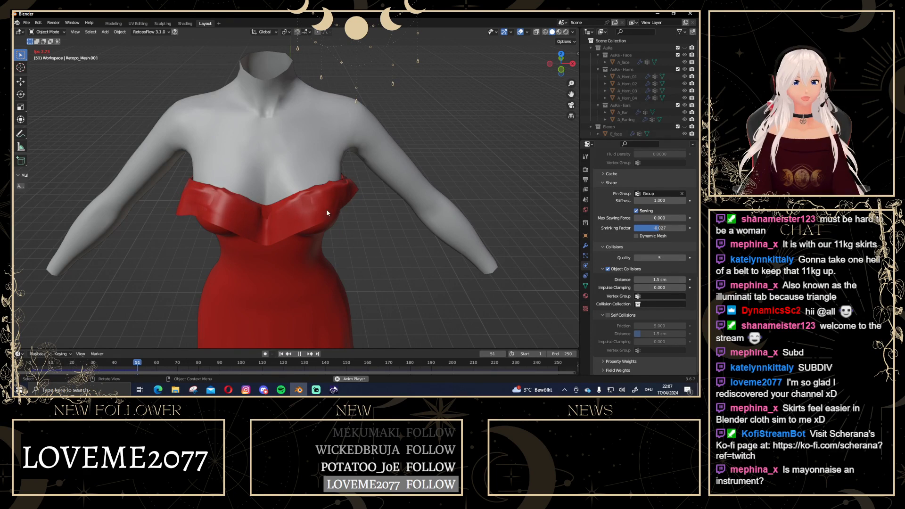
key("space")
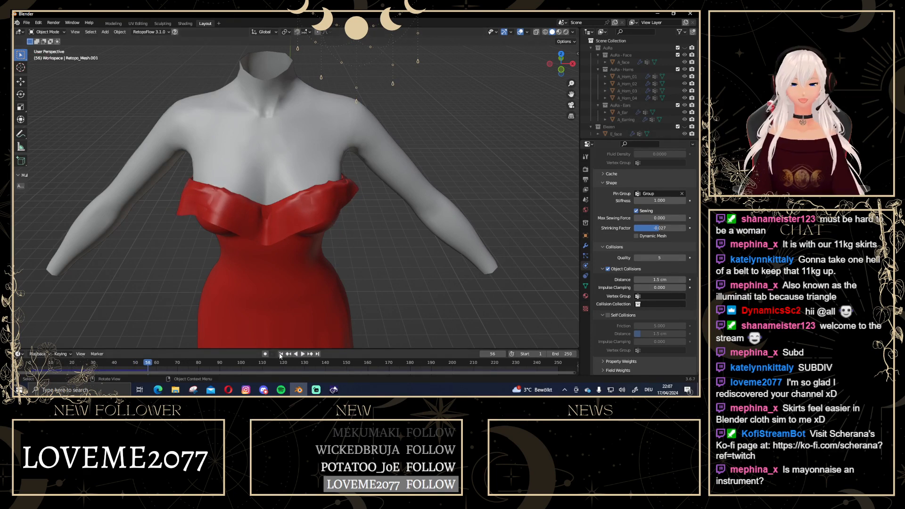
left_click(280, 353)
Enable self collisions on the dress cloth and set both the self and object collision distances to 0.1 cm
middle_click_drag(429, 219, 91, 173)
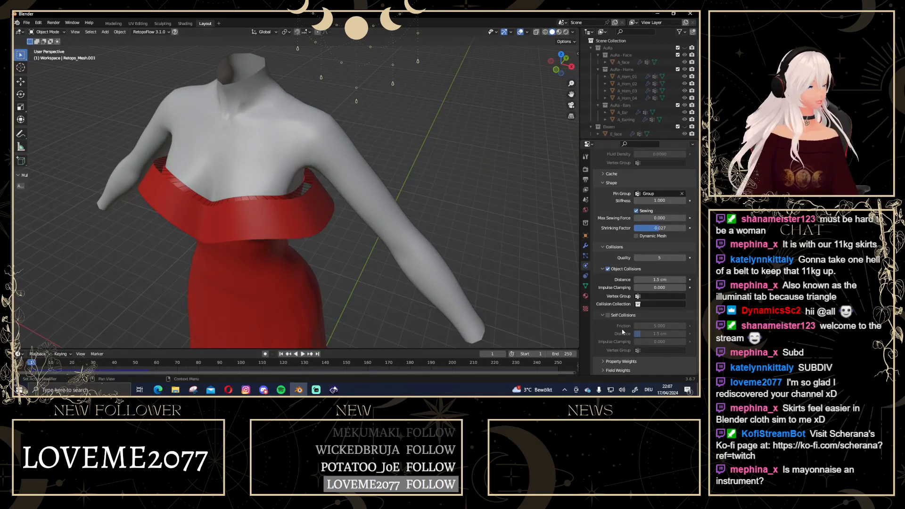
left_click(607, 316)
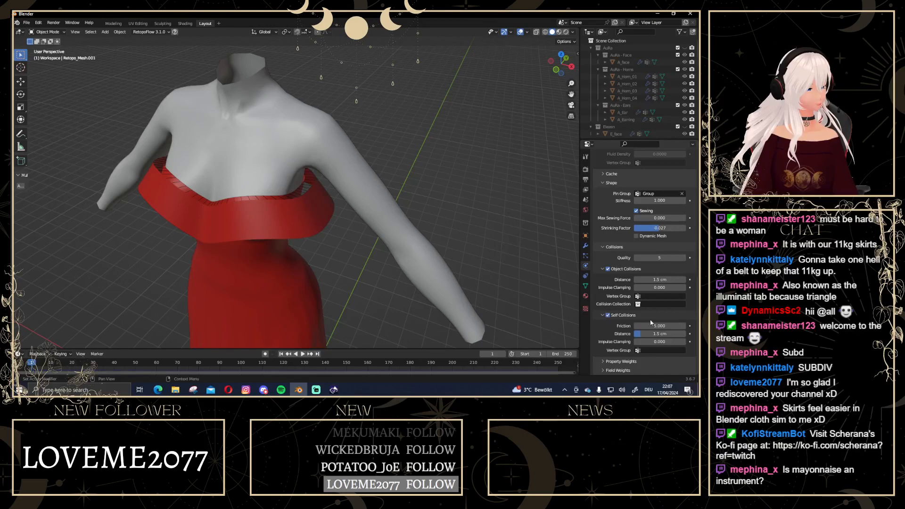
left_click_drag(645, 334, 630, 328)
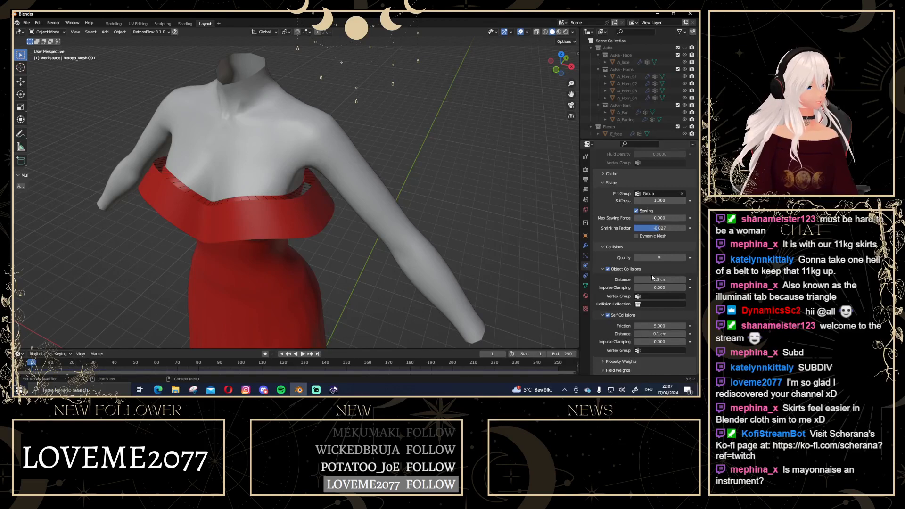
Apply the Silk cloth preset to the dress and set the max sewing force to 0.3
scroll(641, 197, "up", 15)
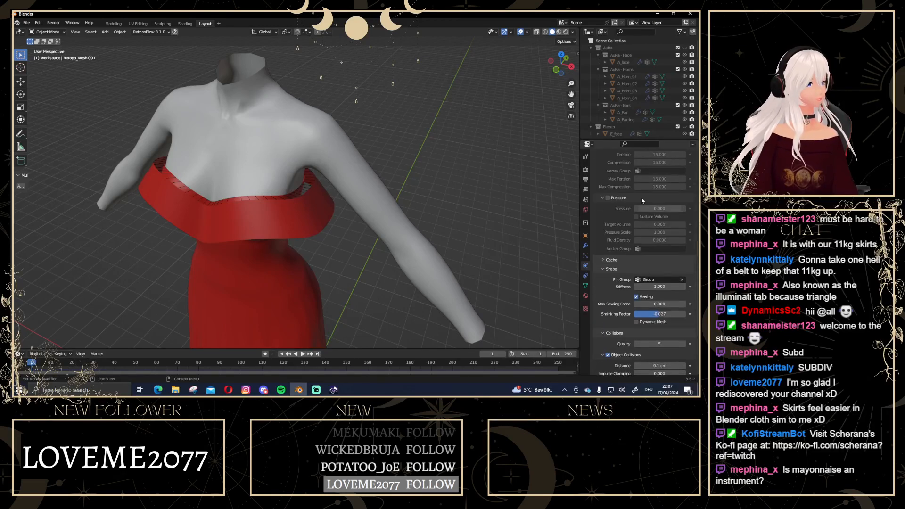
left_click(683, 204)
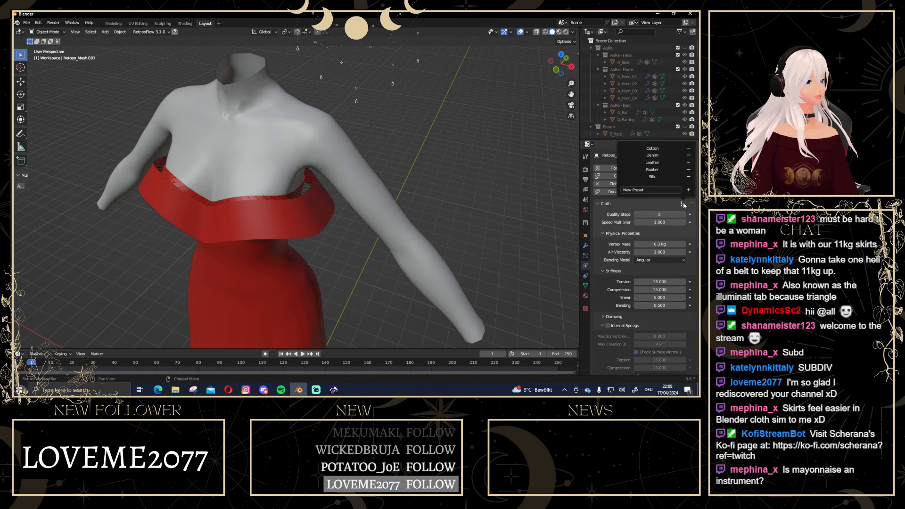
left_click(666, 180)
scroll(671, 294, "down", 4)
scroll(671, 294, "down", 8)
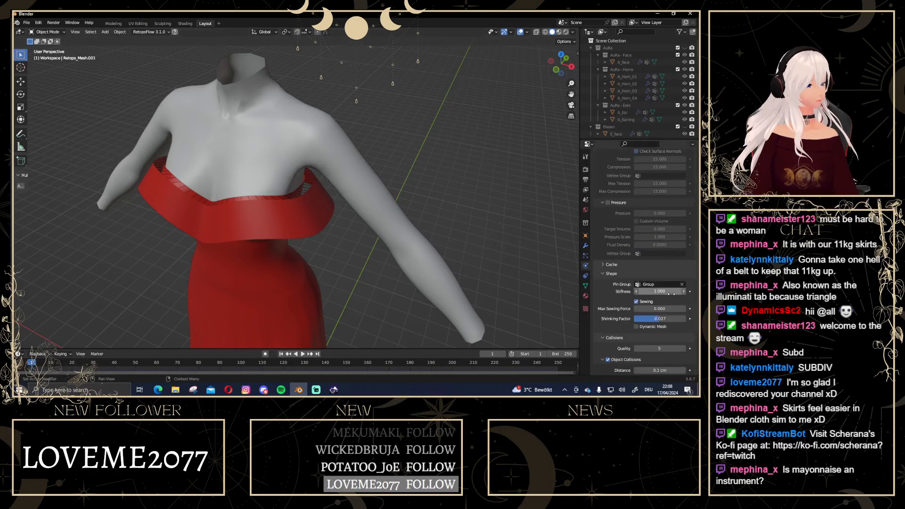
middle_click_drag(530, 278, 427, 249)
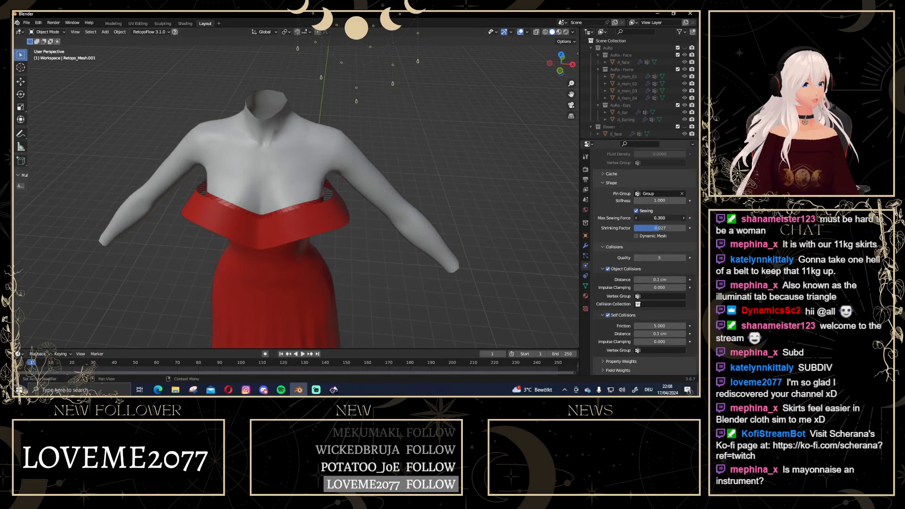
Simulate the silk dress to about frame 38 and examine the collar's folds up close
key("space")
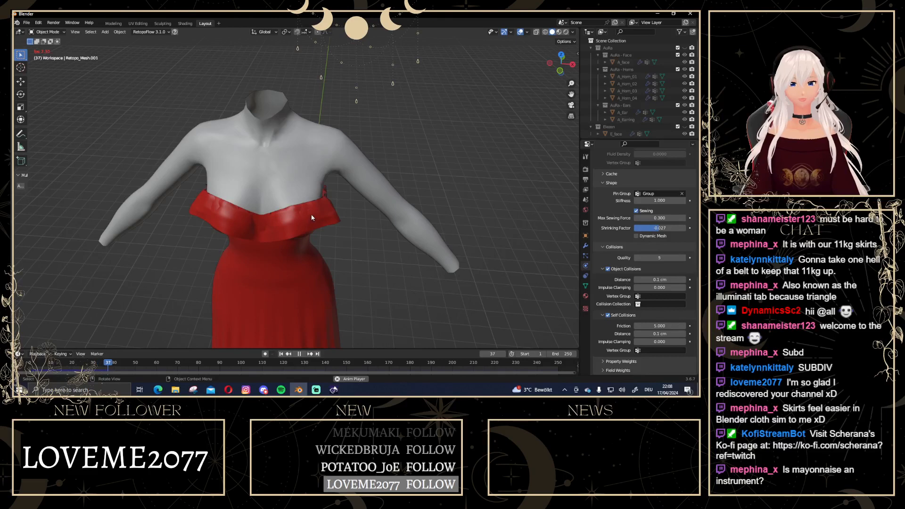
key("space")
scroll(350, 228, "up", 2)
mouse_move(350, 227)
middle_mouse_down()
mouse_move(329, 214)
mouse_move(213, 193)
mouse_move(155, 202)
mouse_move(379, 186)
mouse_move(448, 203)
mouse_move(362, 209)
mouse_move(351, 223)
middle_mouse_up()
scroll(403, 203, "down", 4)
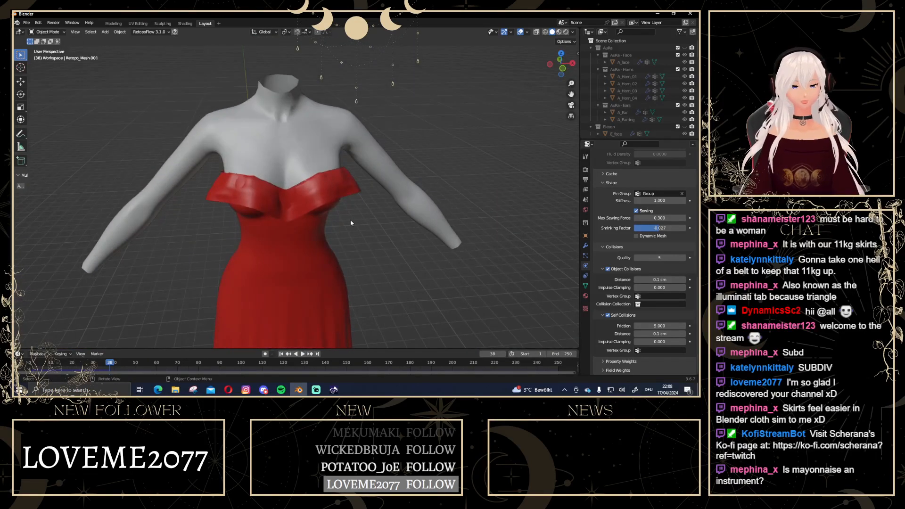
Undo the recent collision, fabric preset and sewing force changes to the dress's cloth settings
key("ctrl+z")
key("ctrl+z")
key("ctrl+z")
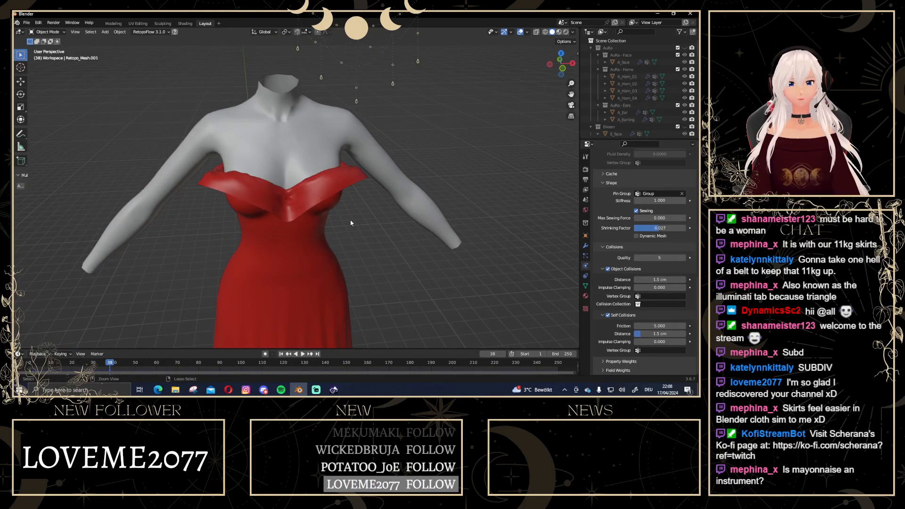
Inspect the sewing edges between the collar and inner neckline, and reselect the dress mesh
scroll(350, 223, "up", 5)
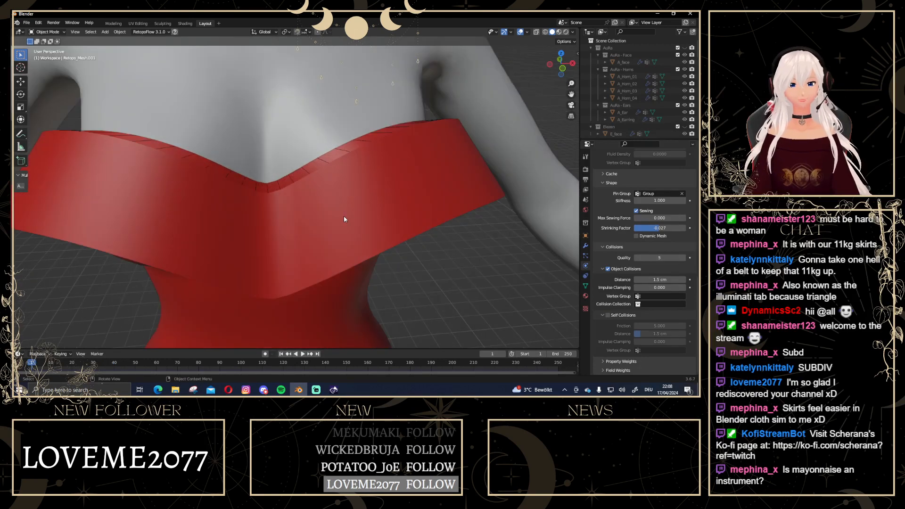
scroll(343, 217, "down", 3)
middle_click_drag(256, 223, 281, 237)
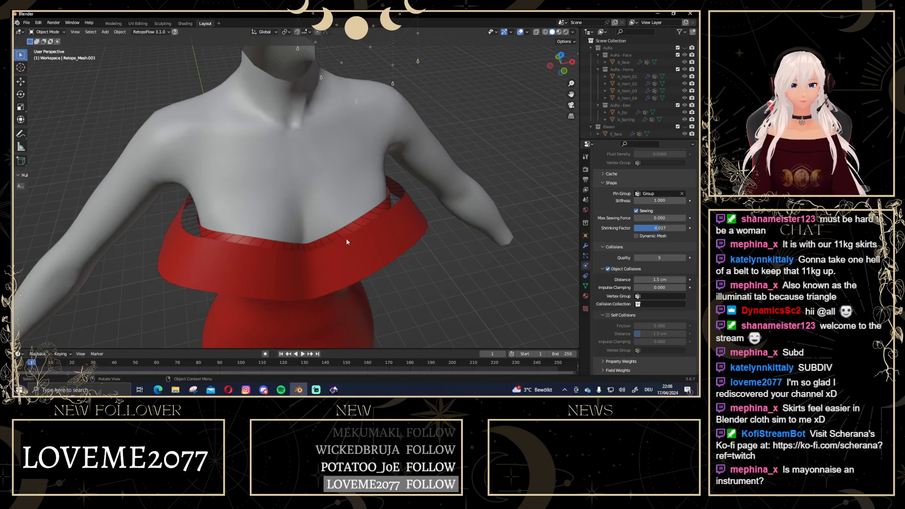
left_click(374, 252)
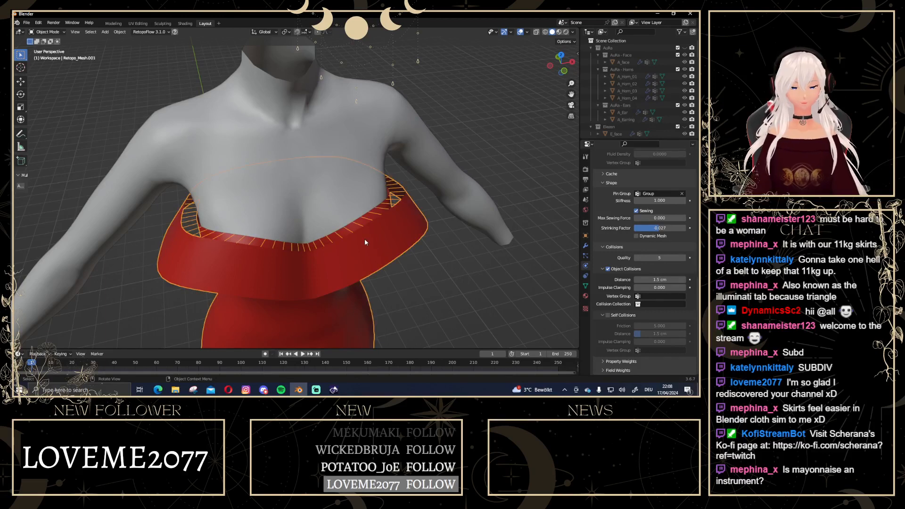
Fill the gap between the collar's inner edge loop and the dress neckline loop with a strip of faces
key("Tab")
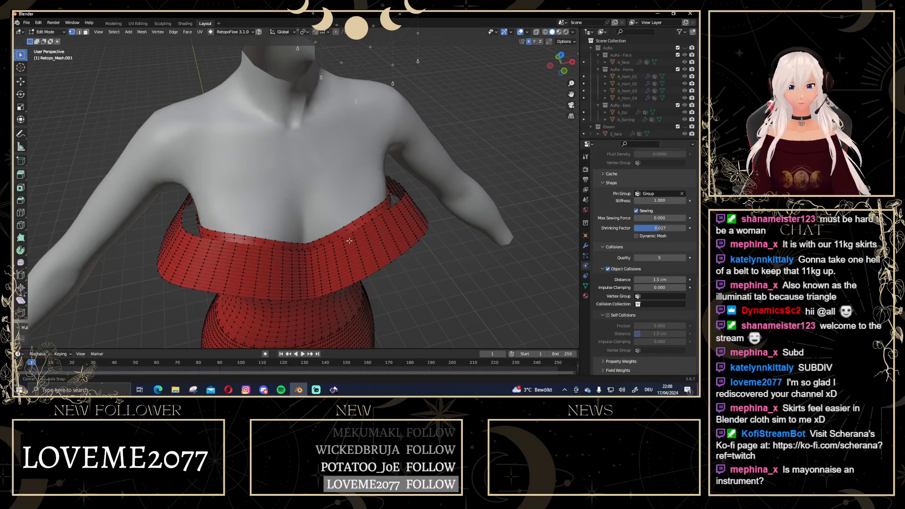
middle_click_drag(361, 232, 322, 249)
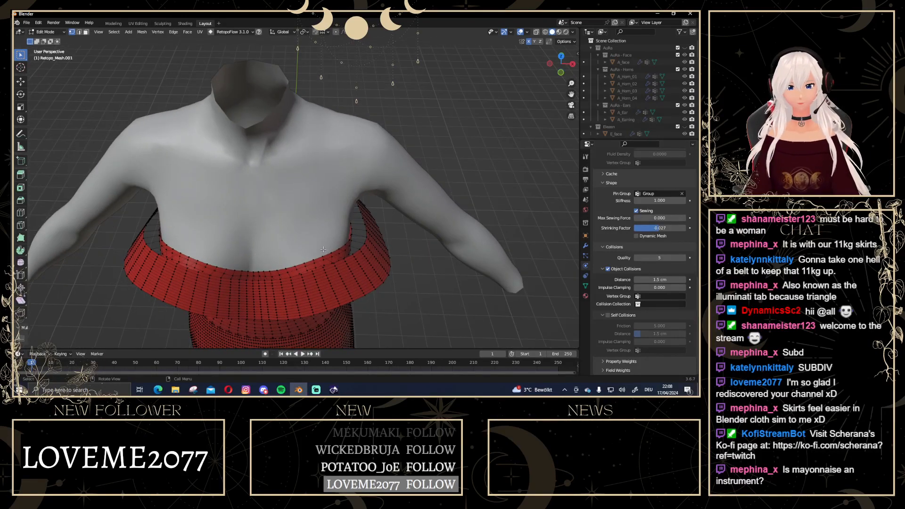
left_click(148, 244, "alt")
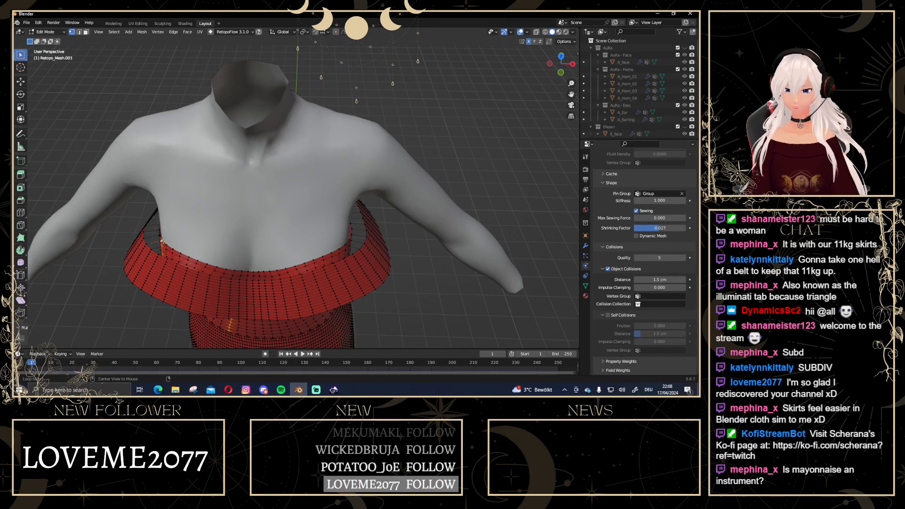
left_click(167, 244, "alt")
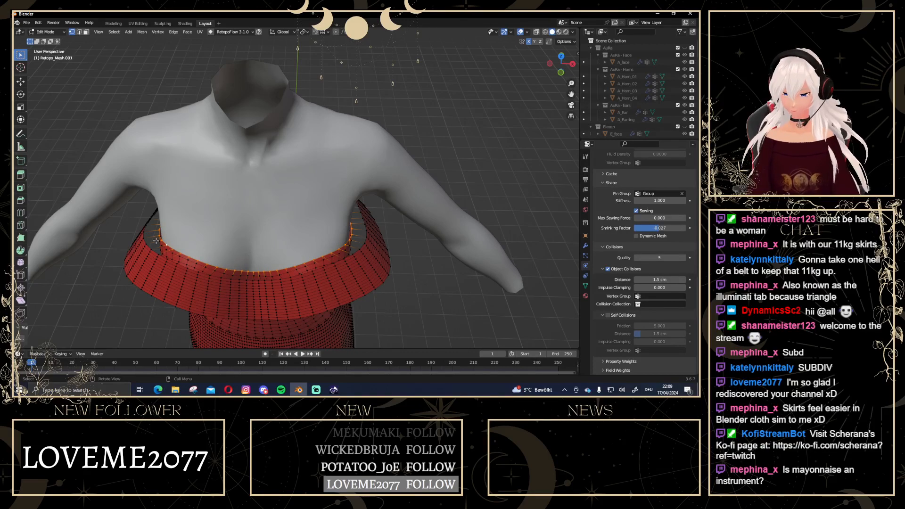
key("2")
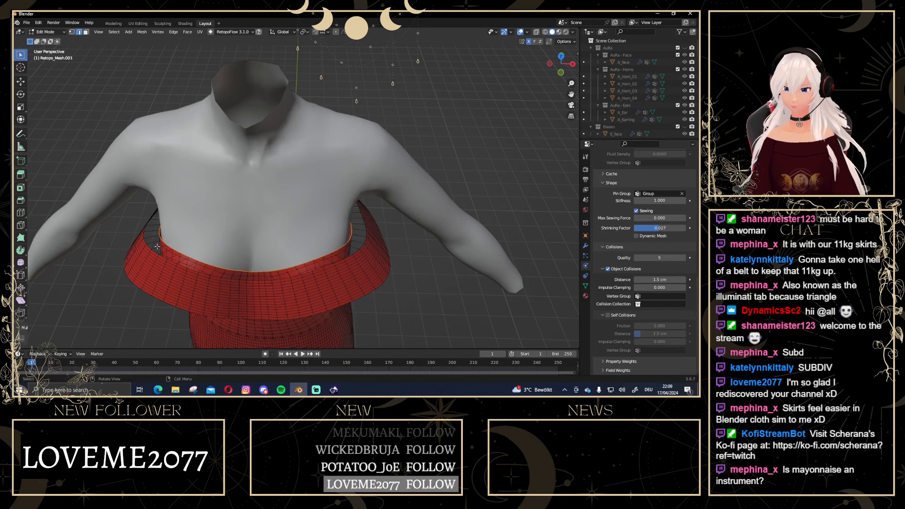
key("alt+a")
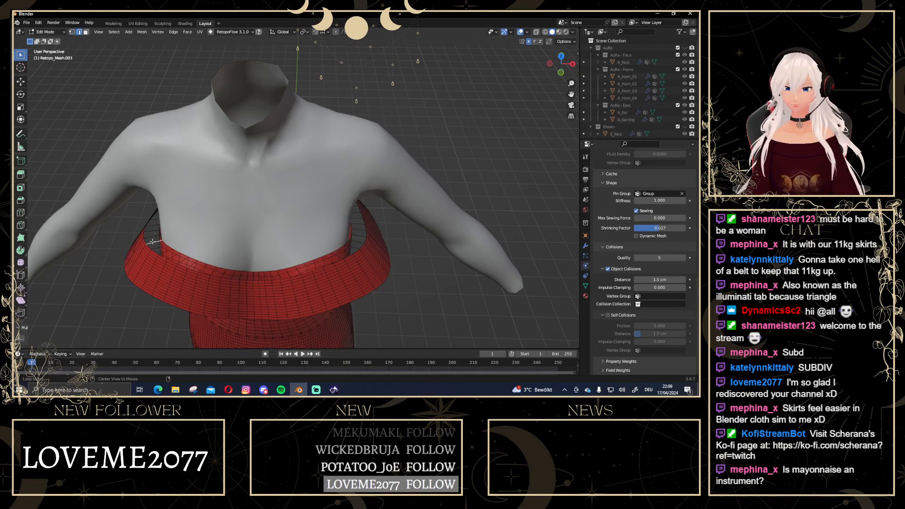
key("1")
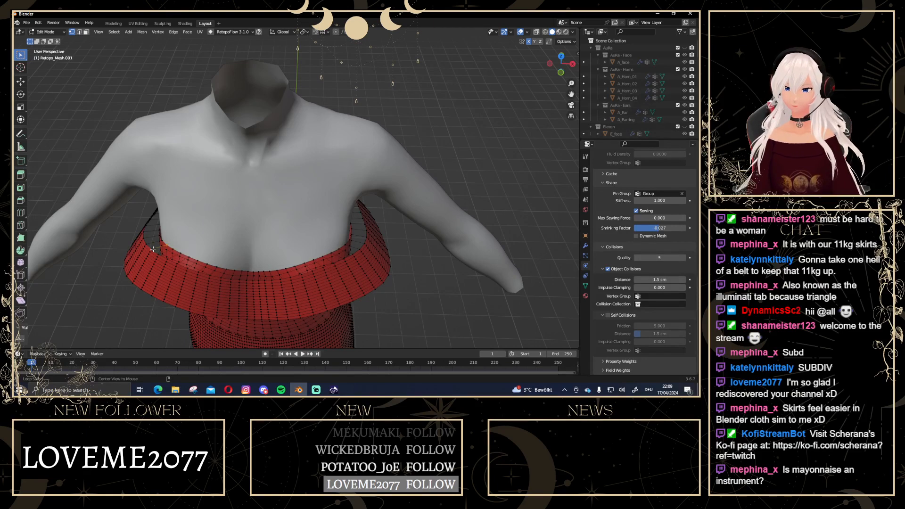
left_click(154, 246, "alt")
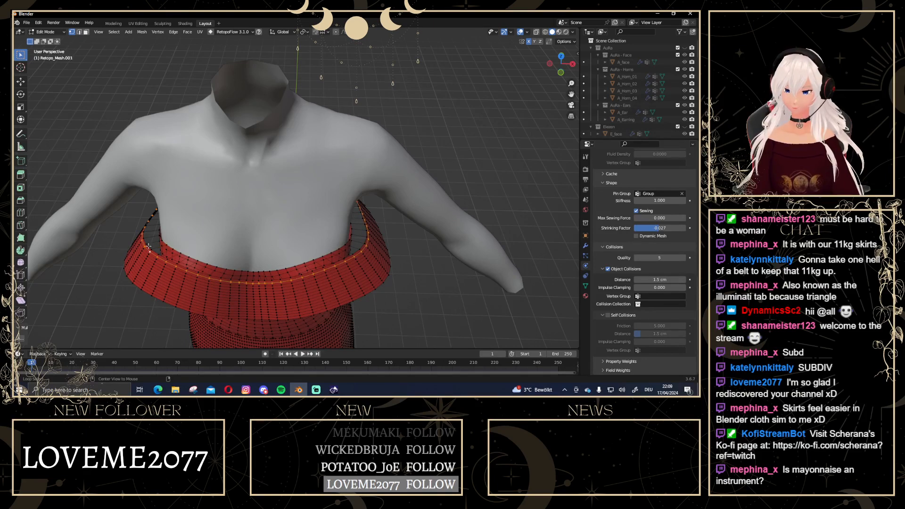
left_click(159, 242, "alt")
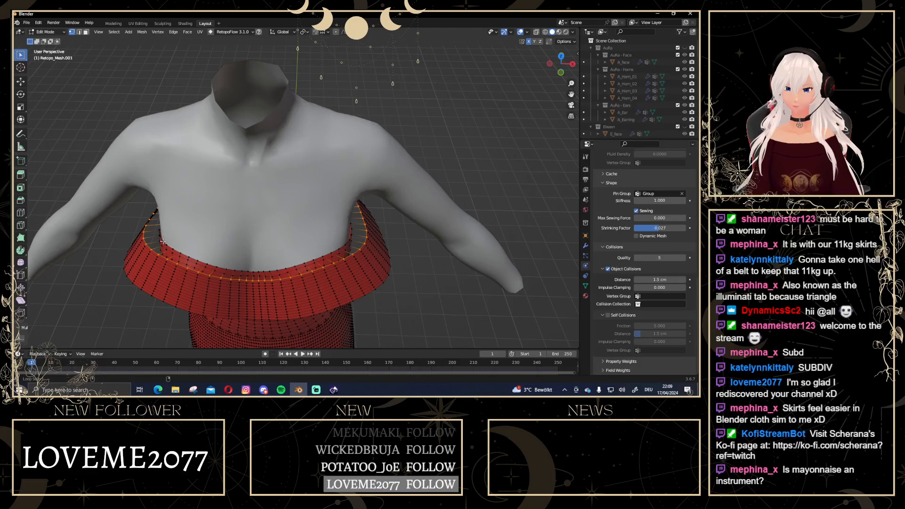
middle_click_drag(163, 241, 315, 235)
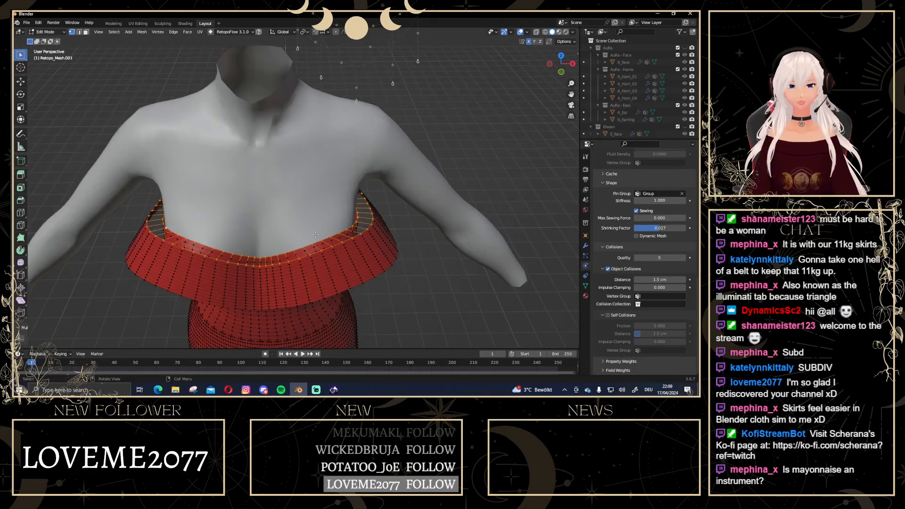
key("f")
middle_click_drag(316, 240, 281, 216)
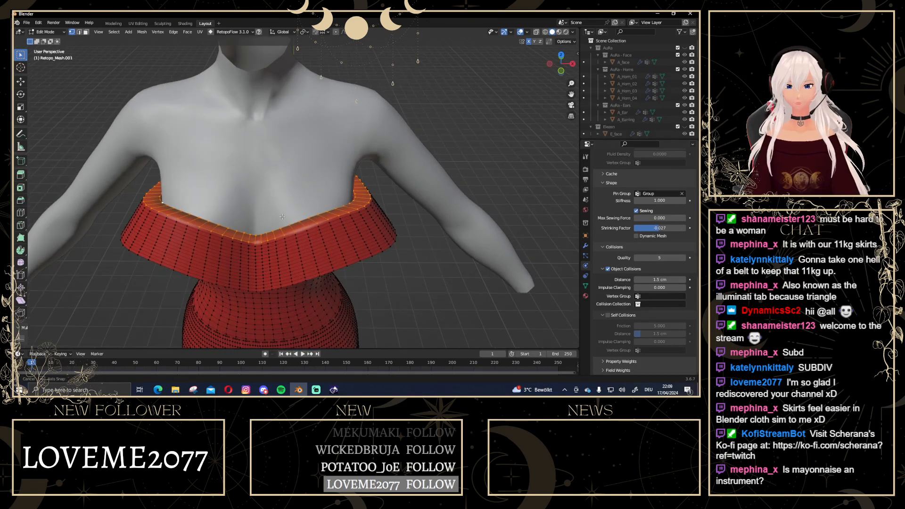
Cut several evenly spaced edge loops around the new strip of faces joining the collar to the neckline
key("Tab")
left_click(385, 293)
middle_click_drag(380, 235, 327, 232)
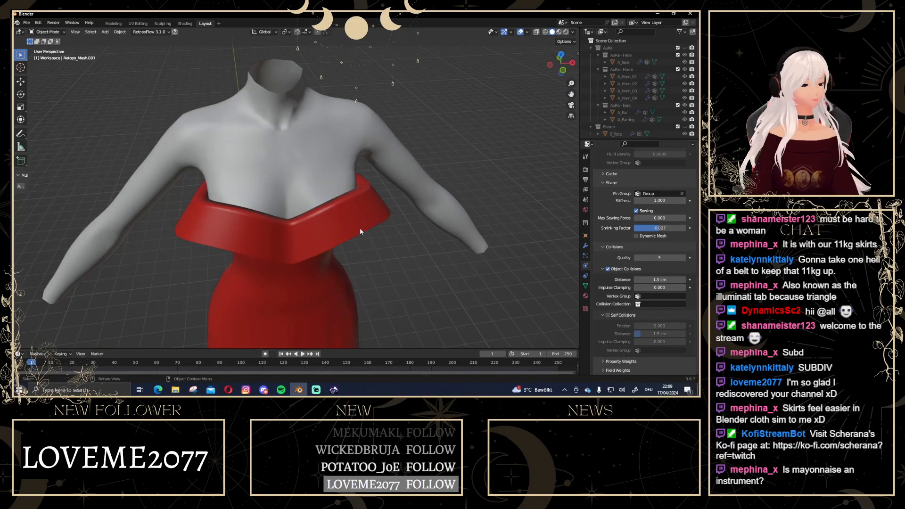
key("Tab")
scroll(348, 218, "up", 5)
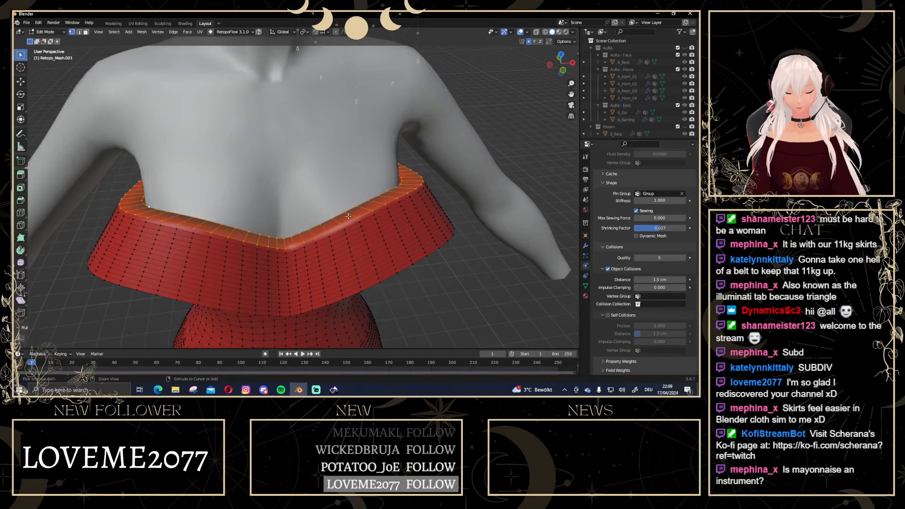
key("ctrl+r")
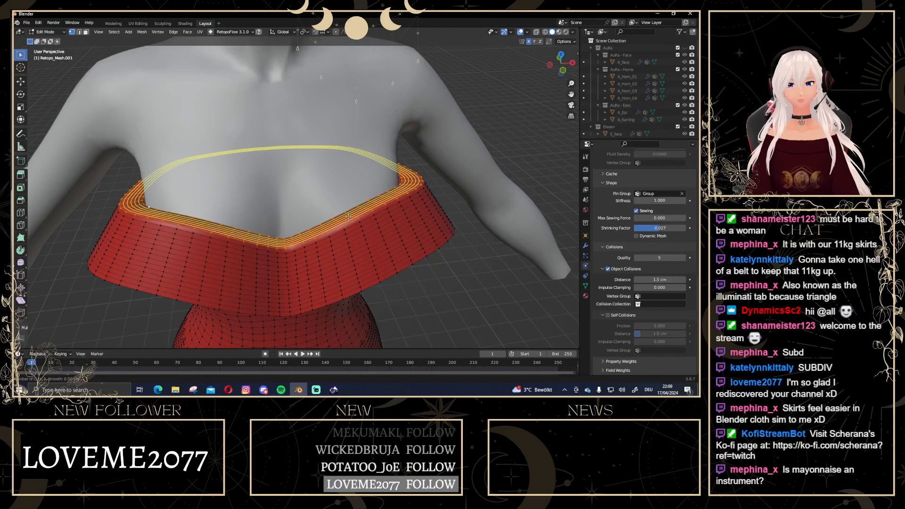
key("g")
key("g")
left_click(364, 200)
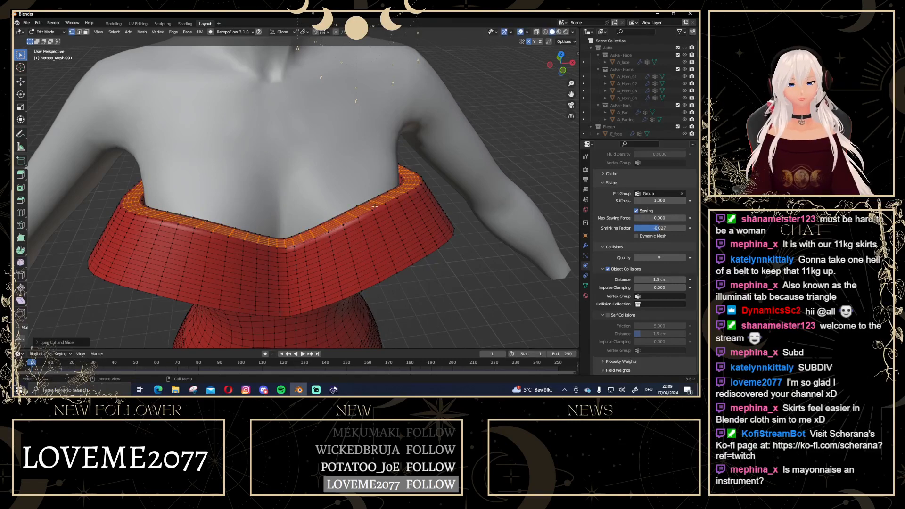
Turn off sewing in the dress's cloth settings, simulate to frame 54 and inspect the collar from the back
key("Tab")
scroll(338, 211, "down", 6)
scroll(338, 211, "up", 2)
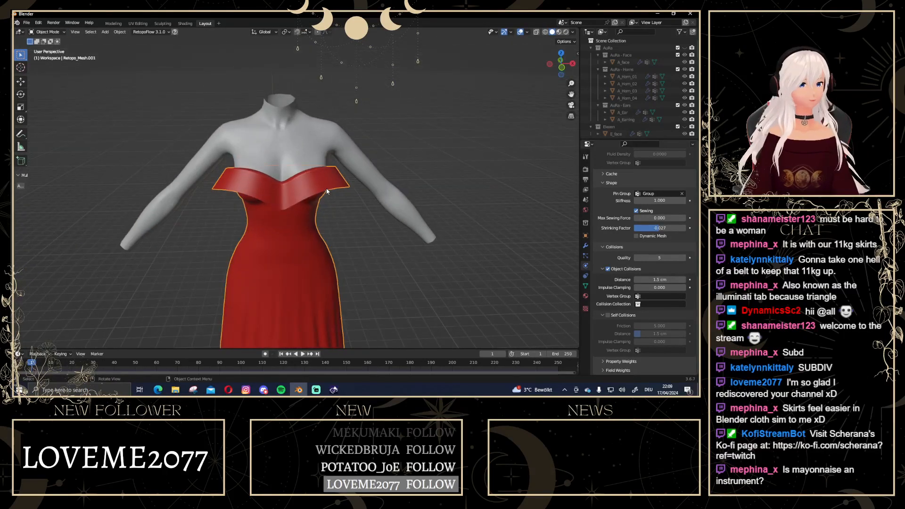
left_click(636, 211)
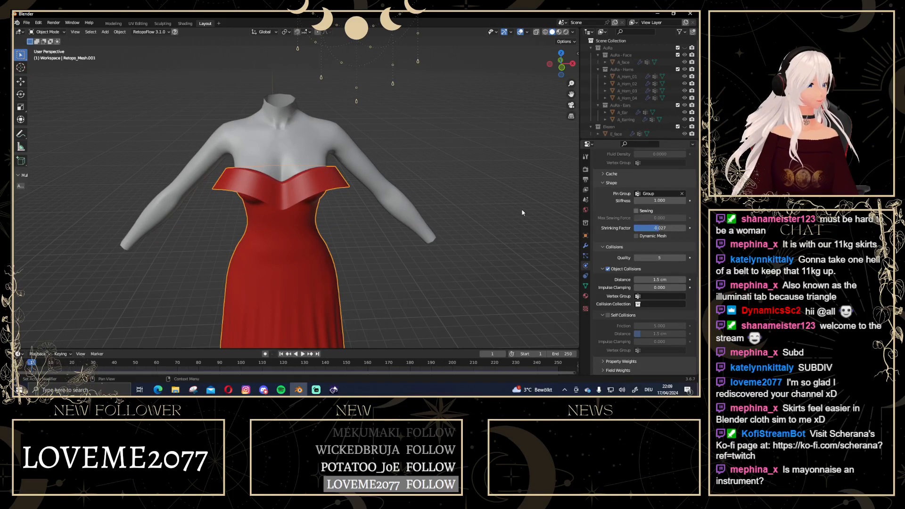
scroll(358, 219, "up", 3)
scroll(360, 225, "down", 2)
key("space")
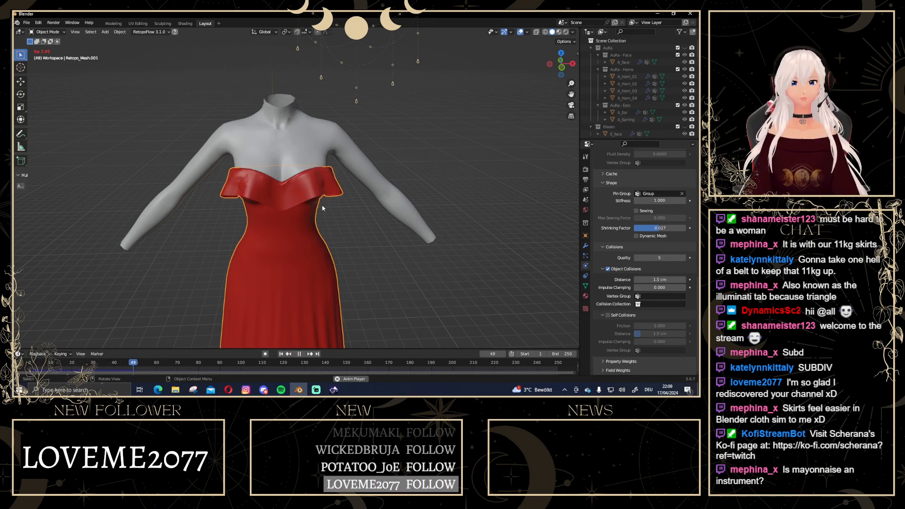
key("space")
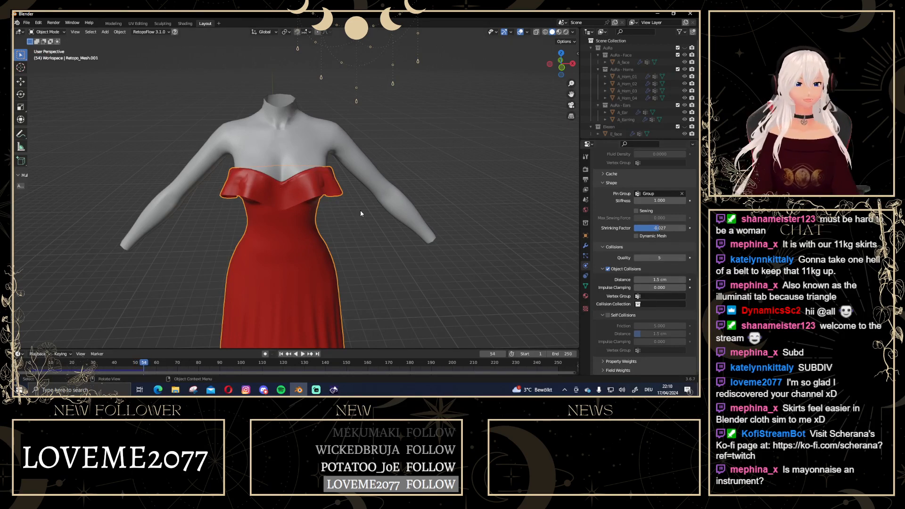
middle_click_drag(359, 213, 462, 247)
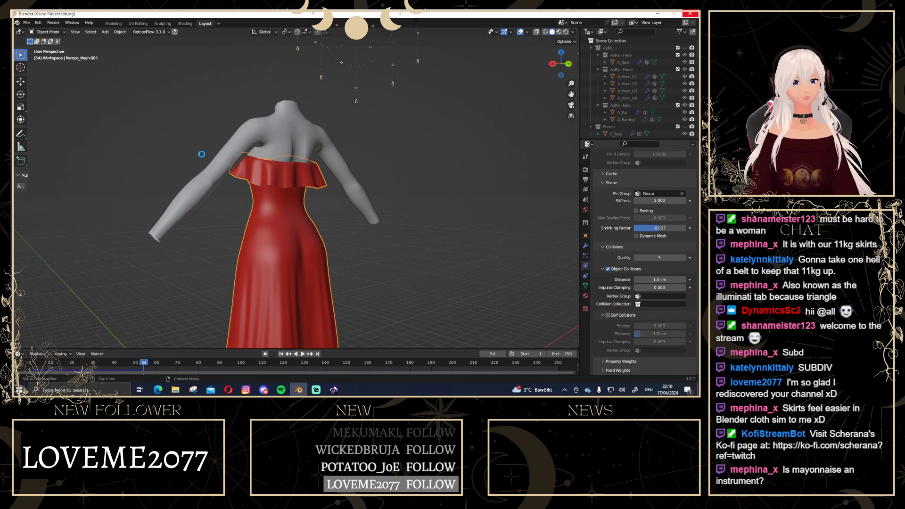
Enable self collisions on the dress with friction 3.3 and distance 0.2 cm, and simulate from frame 1 to frame 43
left_click(555, 62)
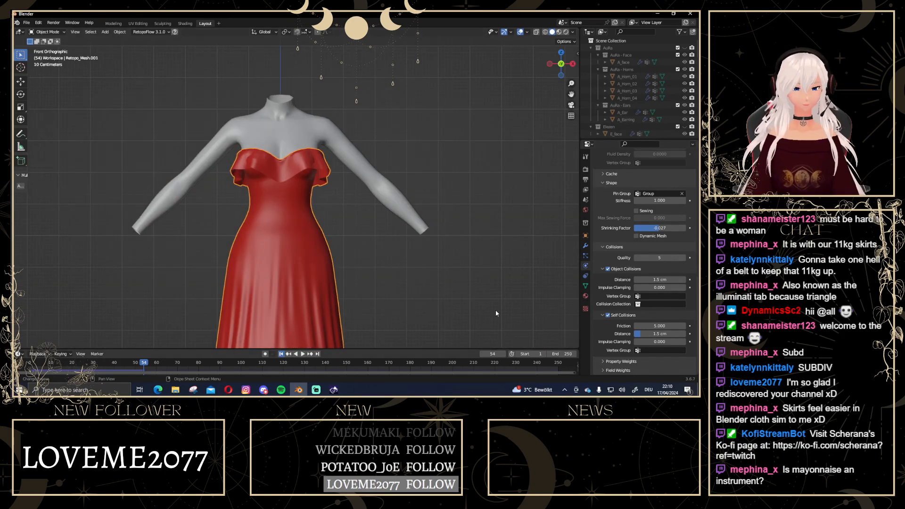
key("shift+Left")
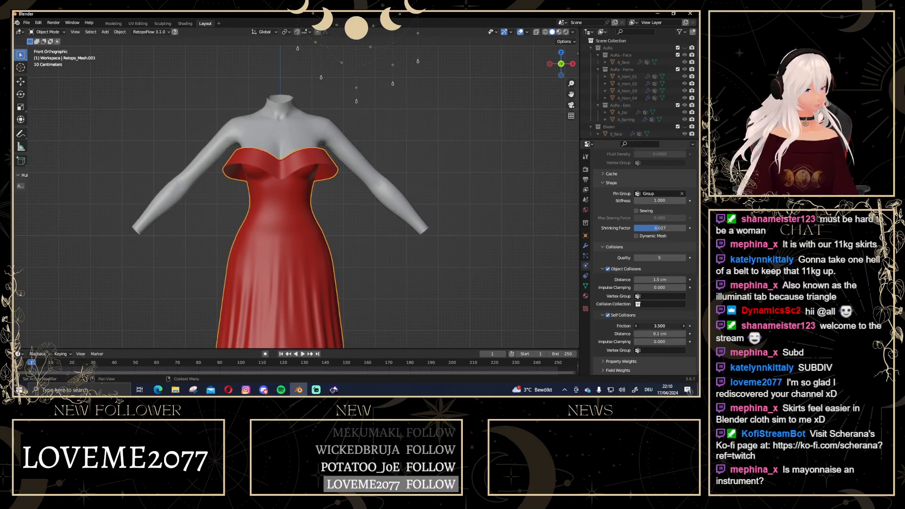
key("space")
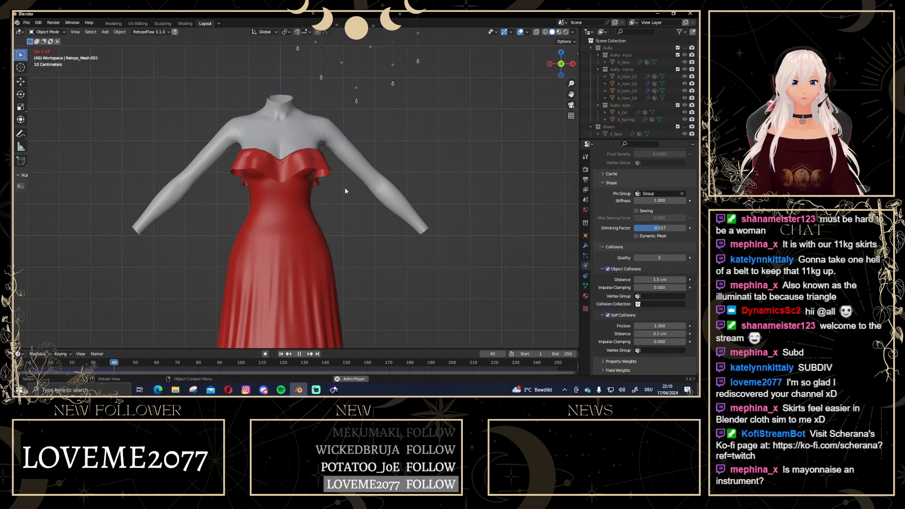
key("space")
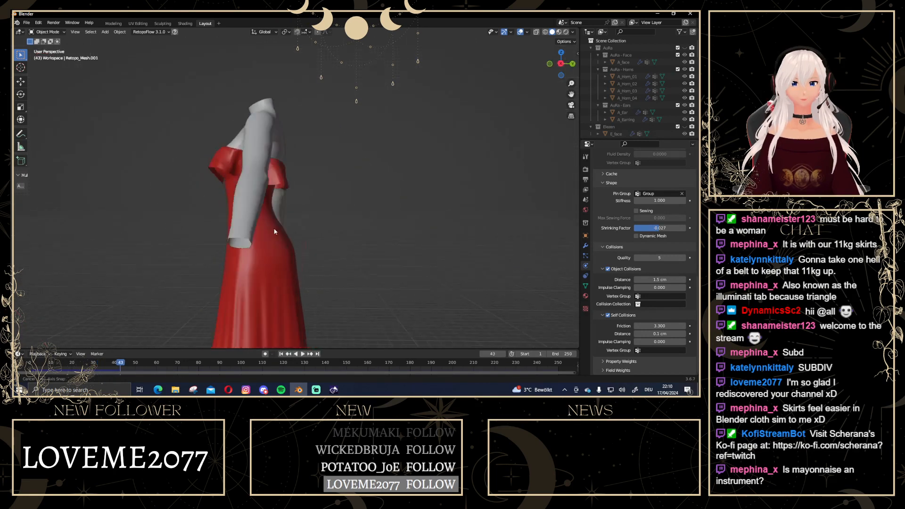
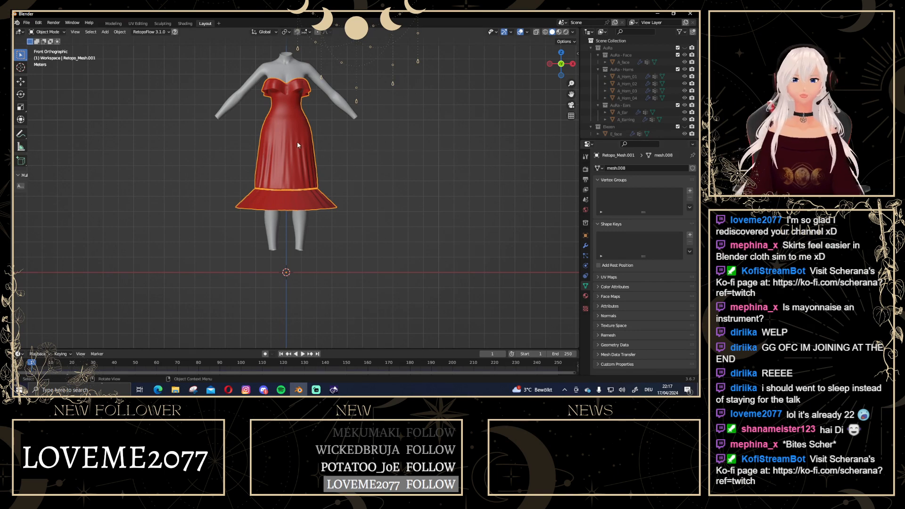
Try to select the dress body by growing the selection from the skirt's lower edge loop above the ruffle
key("Tab")
scroll(258, 198, "up", 6)
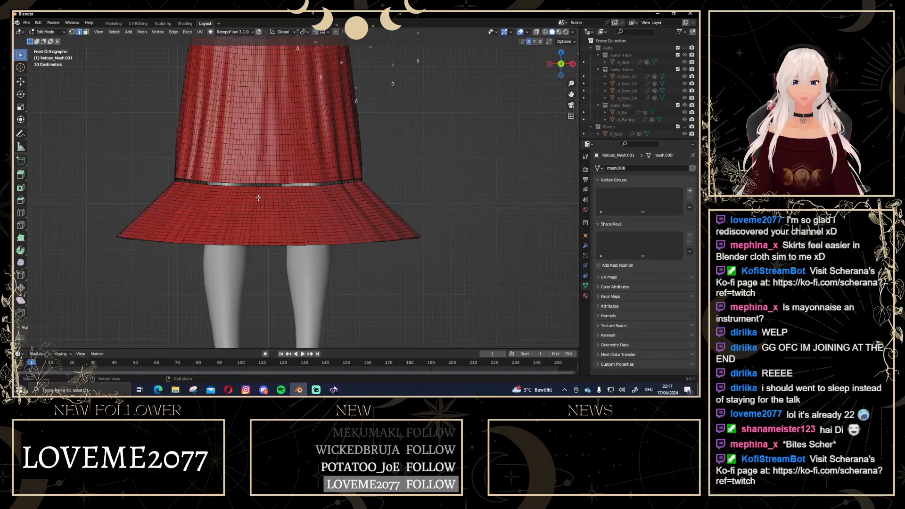
scroll(258, 198, "up", 4)
left_click(260, 172, "alt")
scroll(320, 176, "down", 2, "alt")
scroll(320, 176, "down", 3)
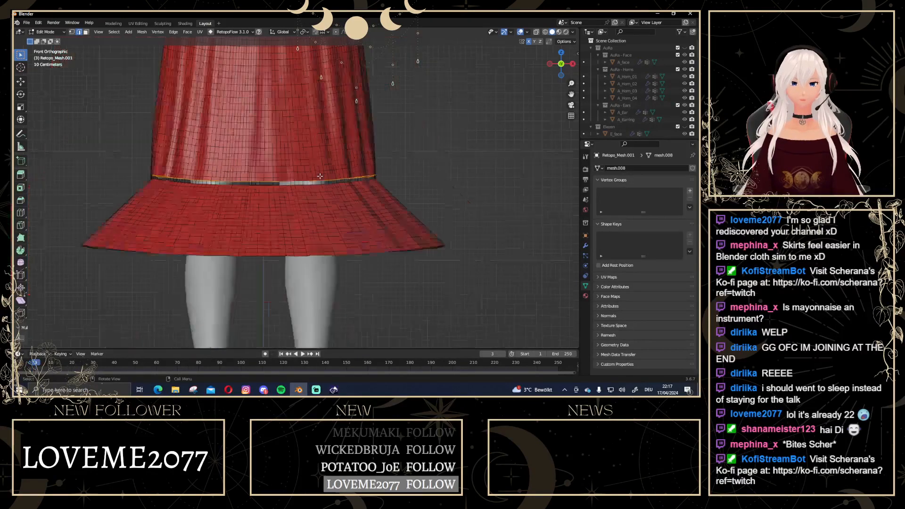
scroll(320, 176, "down", 4)
key("ctrl+KP_Add")
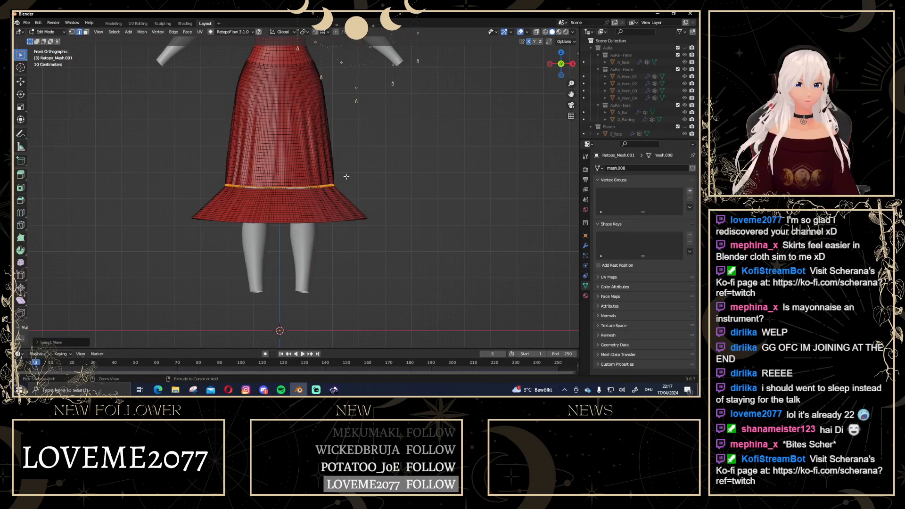
scroll(346, 176, "down", 2)
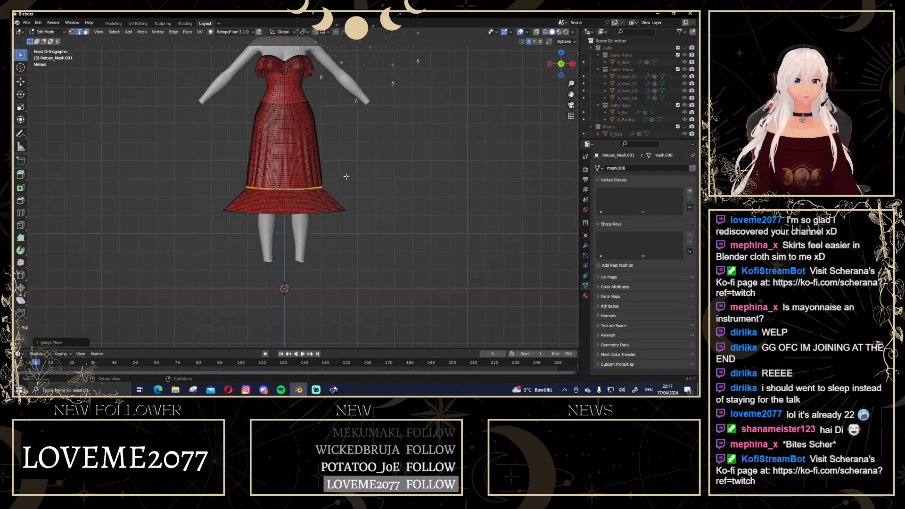
Select the neckline edge loop and grow the selection down the dress body to just above the skirt's lower edge
left_click(279, 56, "alt")
key("ctrl+KP_Add")
key("ctrl+KP_Add")
key("ctrl+KP_Add")
key("ctrl+KP_Add")
key("ctrl+KP_Add")
key("ctrl+KP_Add")
key("ctrl+KP_Add")
key("ctrl+KP_Add")
key("ctrl+KP_Add")
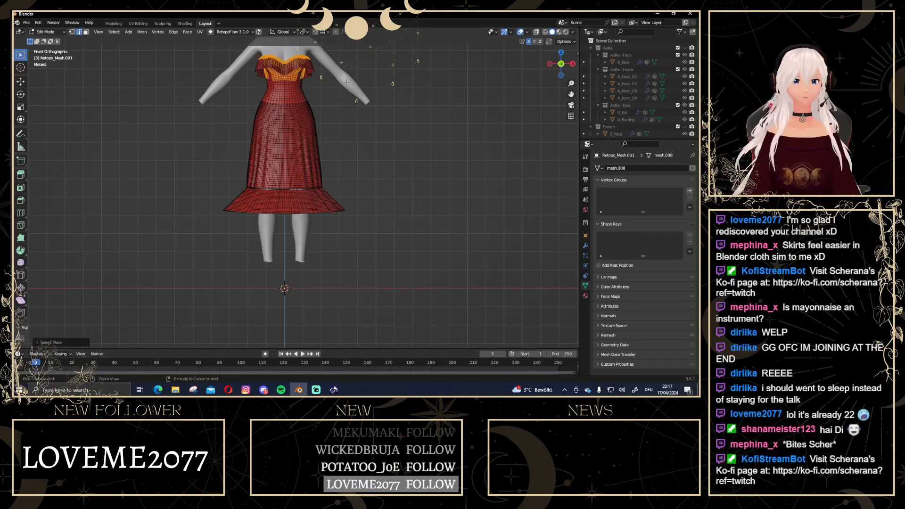
key("ctrl+KP_Add")
key("ctrl+KP_Add")
key("ctrl+KP_Add")
key("ctrl+KP_Add")
key("ctrl+KP_Add")
key("ctrl+KP_Add")
key("ctrl+KP_Add")
key("ctrl+KP_Add")
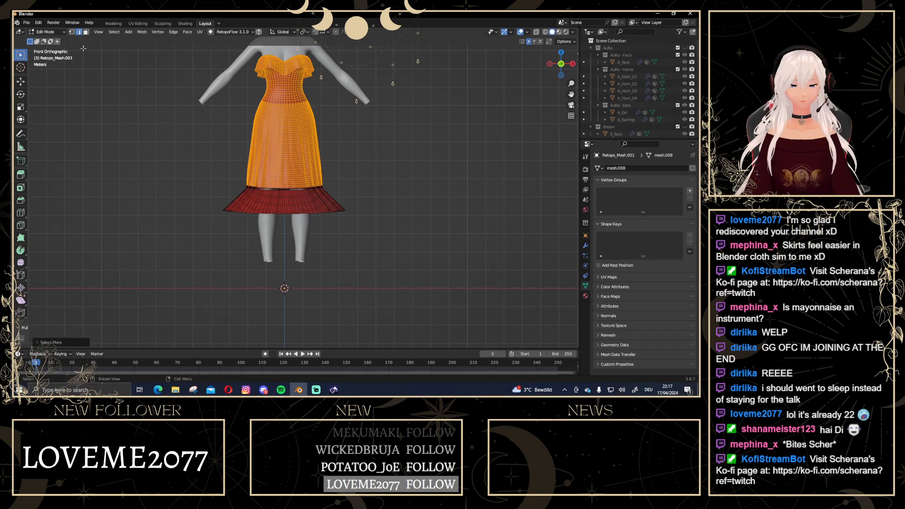
Create a vertex group for the selected dress body, leaving out the hem ruffle, and return to Object Mode
scroll(313, 211, "up", 8)
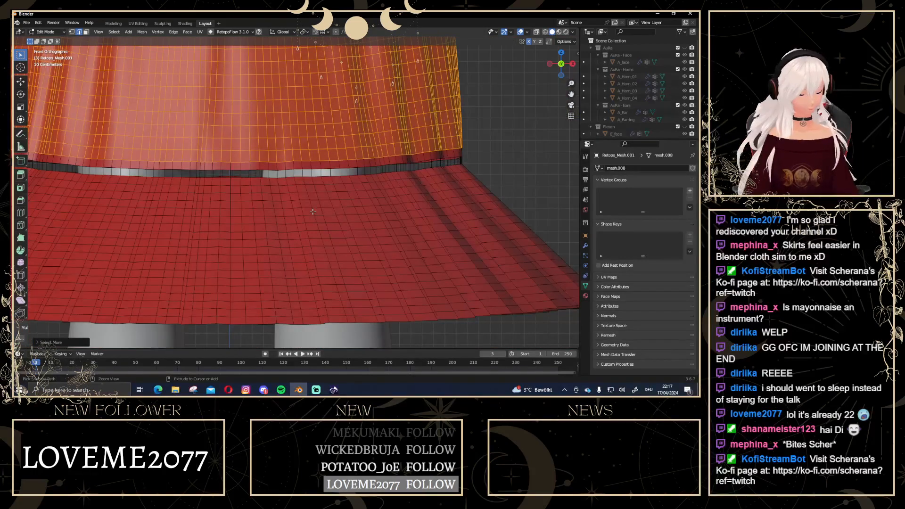
scroll(312, 212, "down", 7)
middle_click_drag(312, 211, 410, 203)
left_click(689, 190)
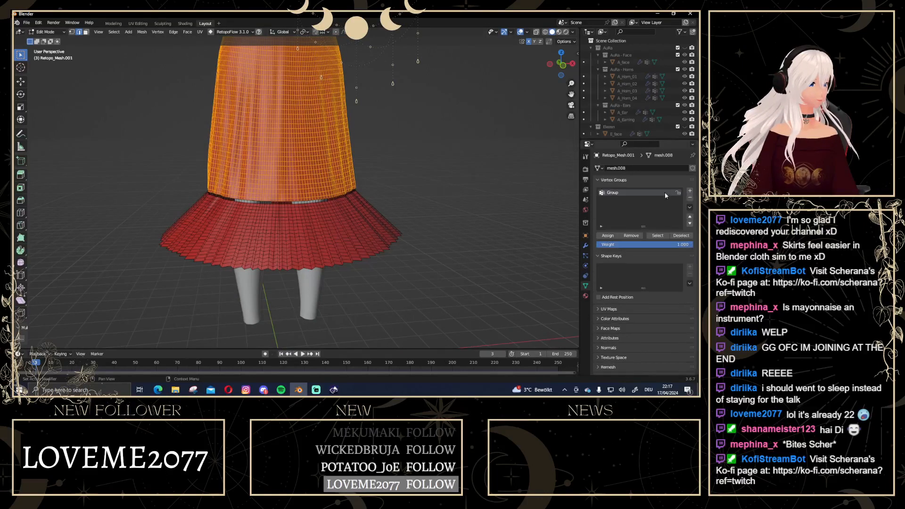
scroll(605, 235, "down", 1)
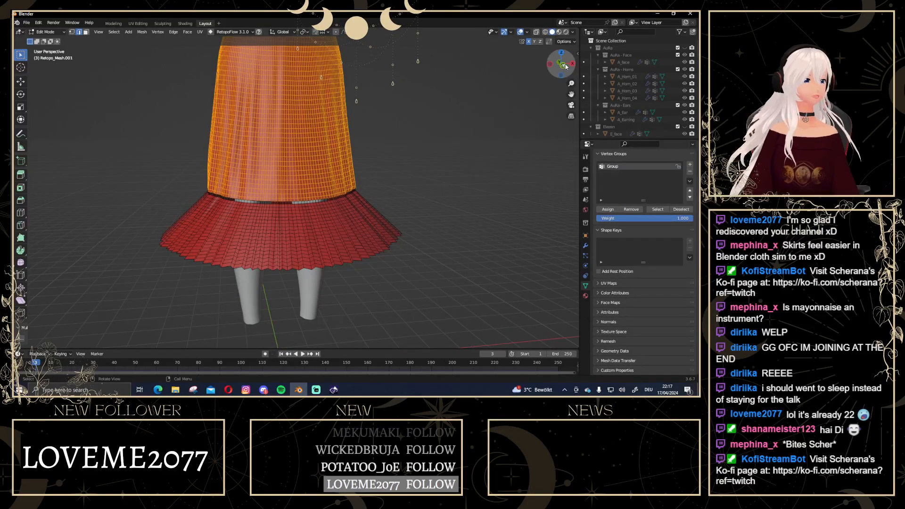
left_click(562, 66)
scroll(291, 153, "down", 5)
key("Tab")
scroll(393, 184, "up", 4)
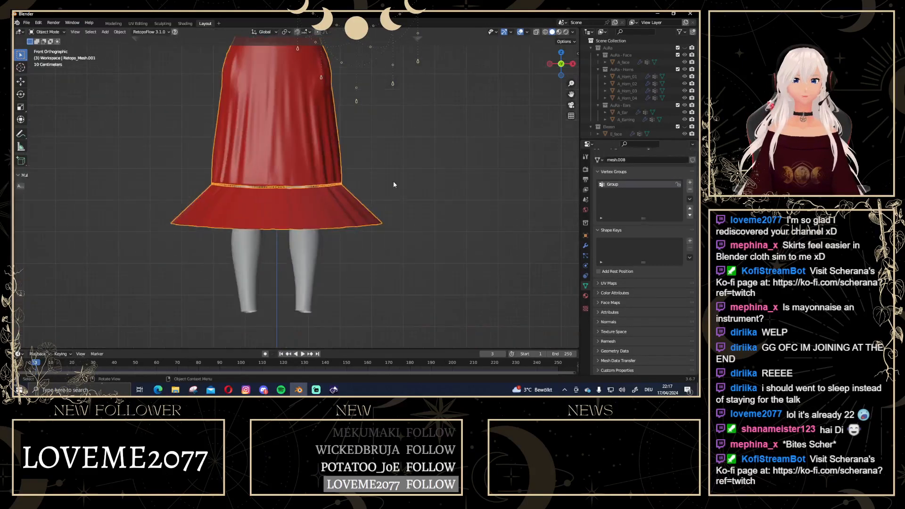
Use the dress body's vertex group as the cloth's pin group and set the pin stiffness to 0.6
left_click(585, 245)
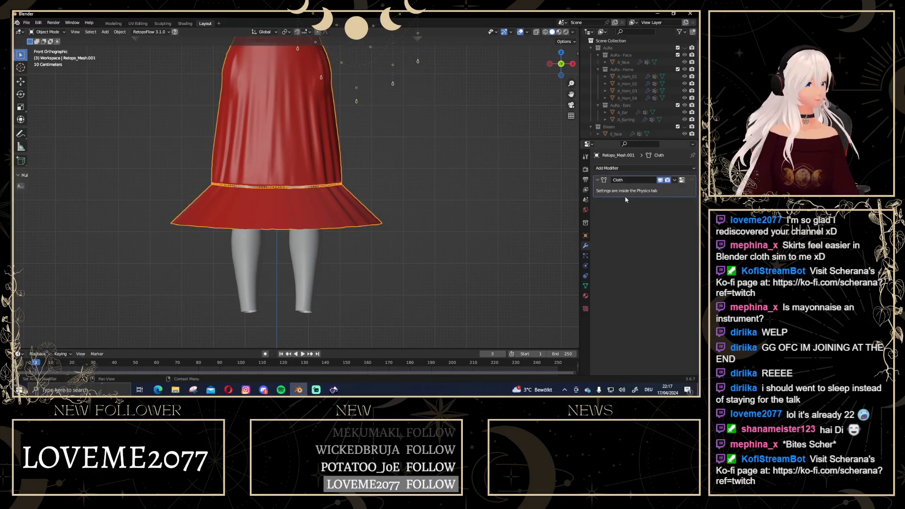
left_click(584, 267)
scroll(659, 270, "down", 10)
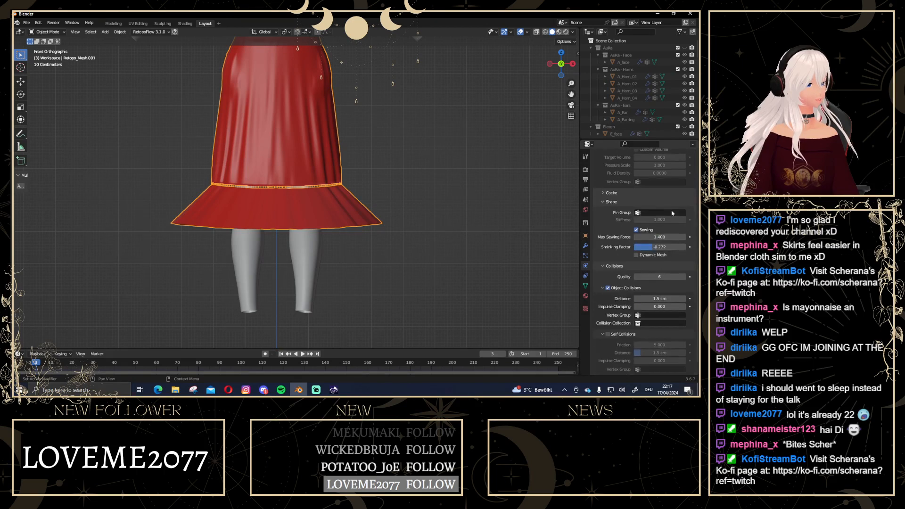
left_click(666, 213)
left_click(661, 220)
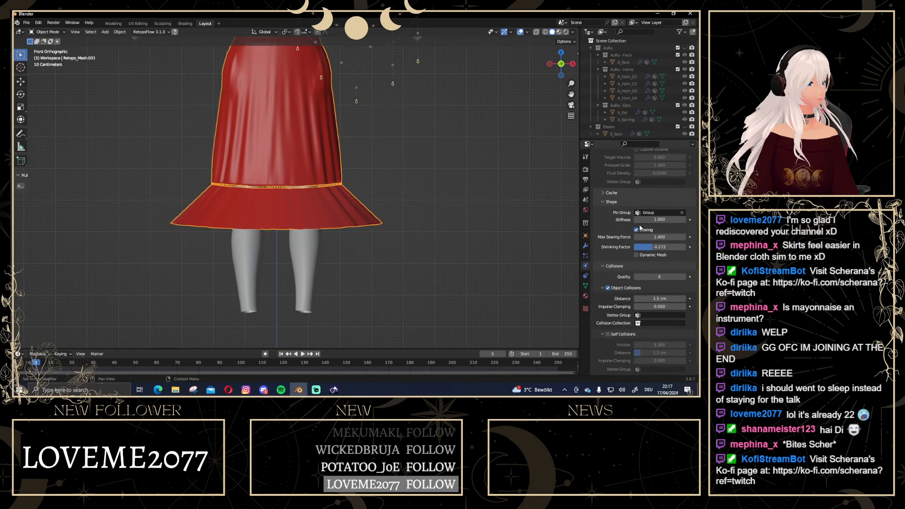
left_click(659, 220)
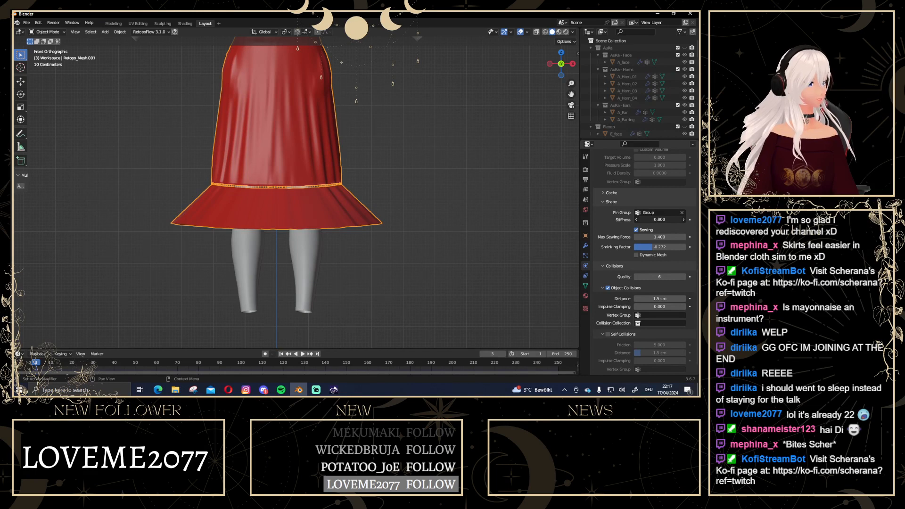
left_click(496, 241)
scroll(496, 241, "up", 1)
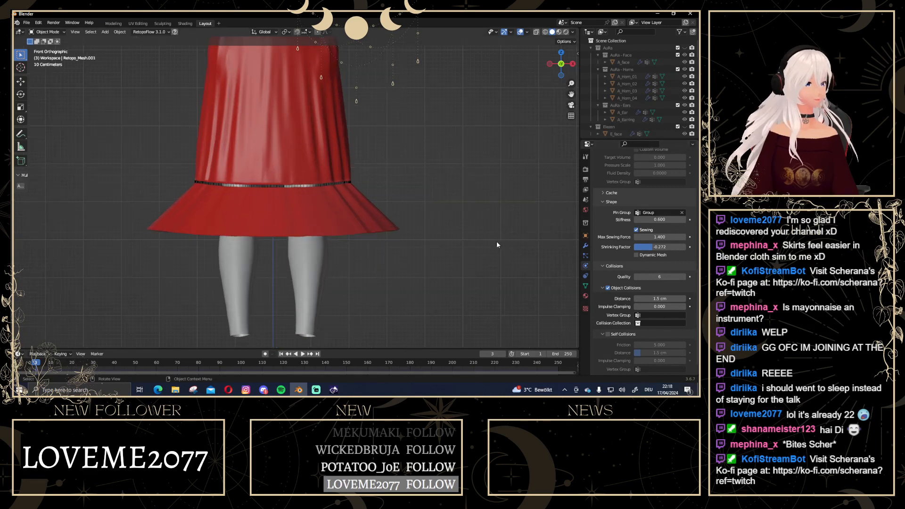
Play the cloth simulation to frame 20, return to the first frame, and review the dress's cloth settings
key("space")
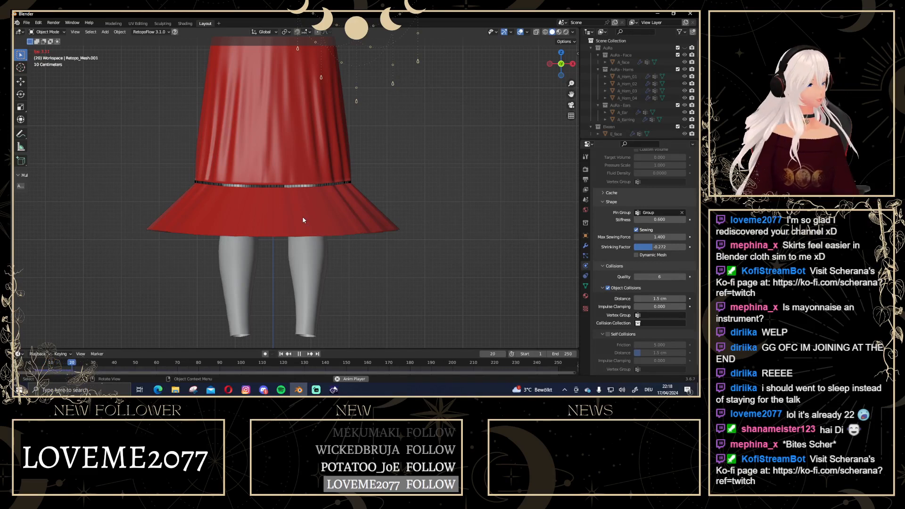
key("space")
left_click(280, 354)
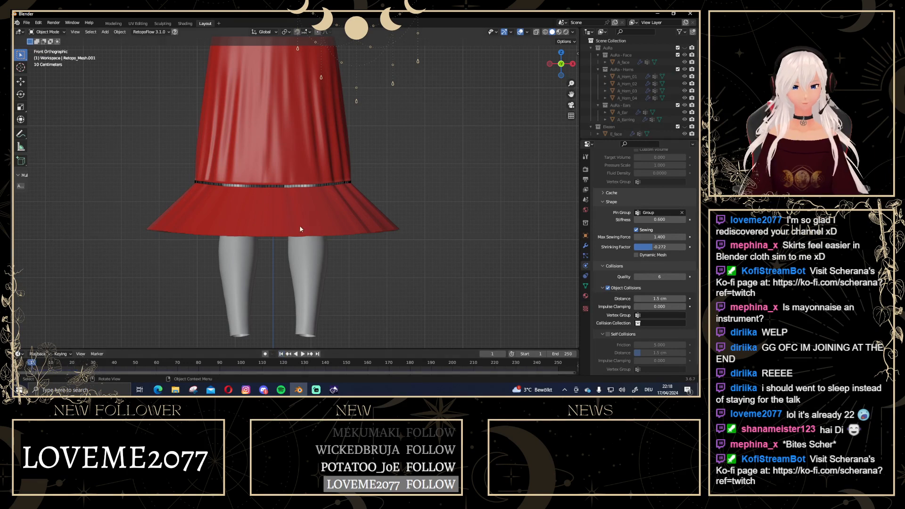
left_click(298, 225)
scroll(693, 261, "up", 15)
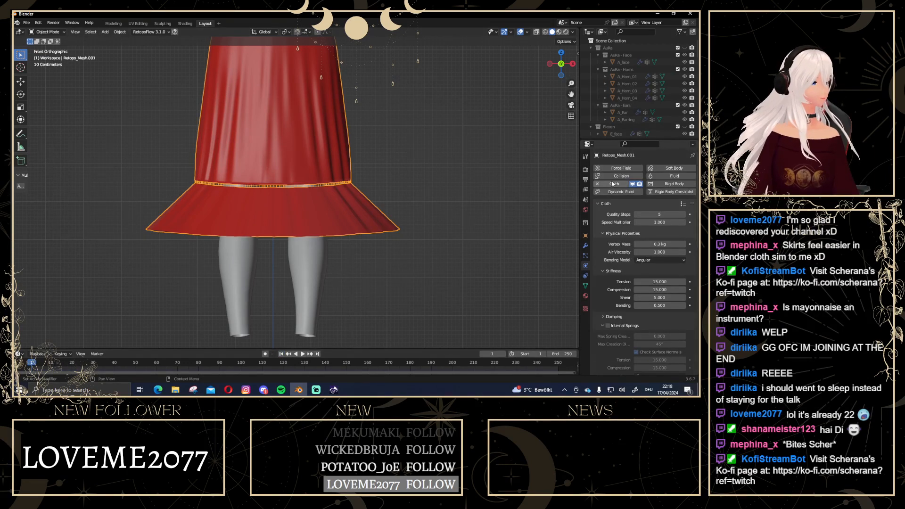
scroll(656, 215, "down", 4)
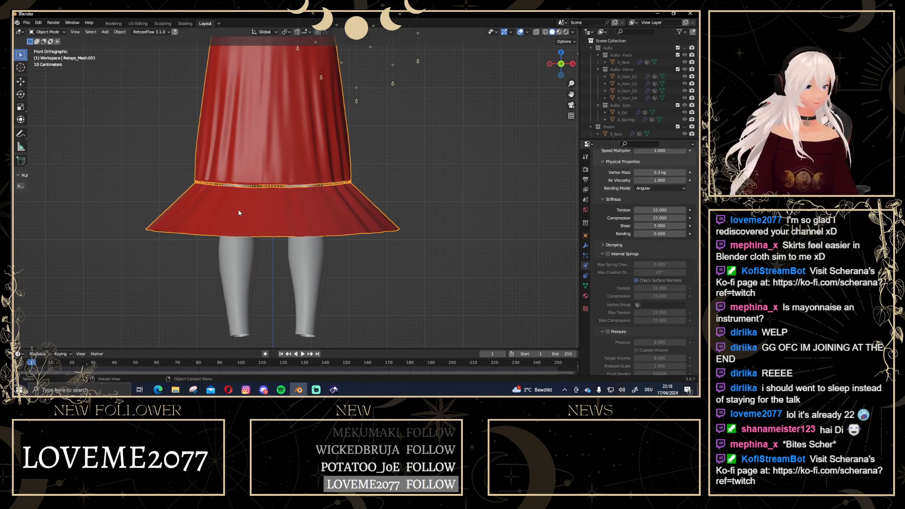
Examine the gap between the skirt's lower edge and the hem ruffle in the dress mesh
key("Tab")
scroll(238, 209, "up", 6)
mouse_move(287, 208)
middle_mouse_down()
mouse_move(286, 248)
mouse_move(284, 217)
middle_mouse_up()
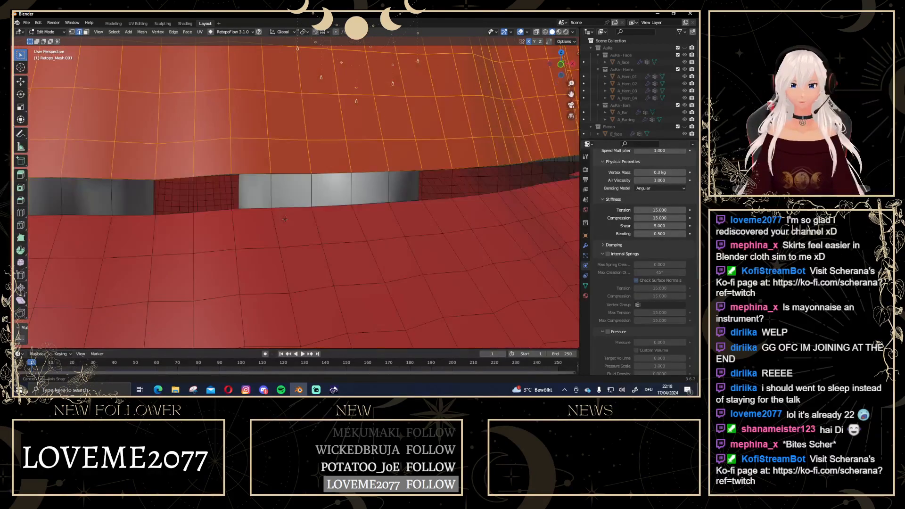
scroll(262, 173, "down", 4)
scroll(269, 183, "up", 2)
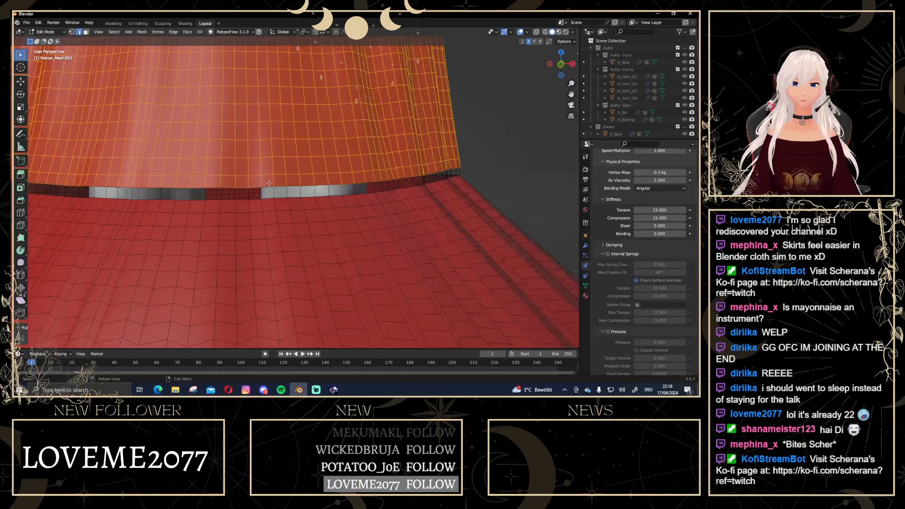
scroll(275, 197, "down", 2)
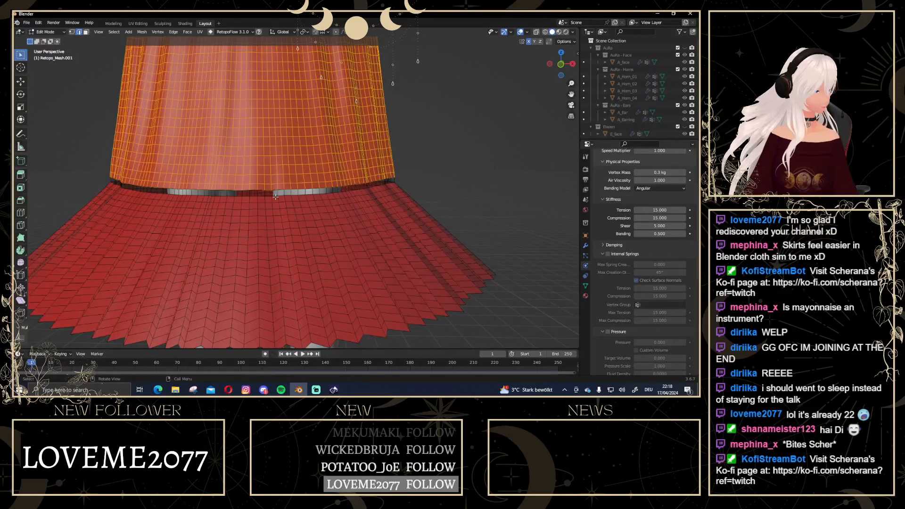
scroll(275, 197, "up", 2)
scroll(282, 193, "down", 5)
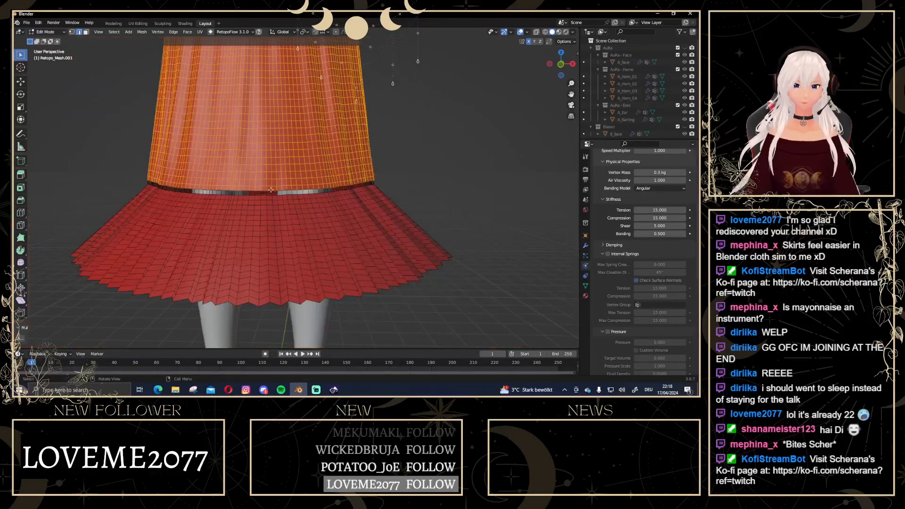
key("Tab")
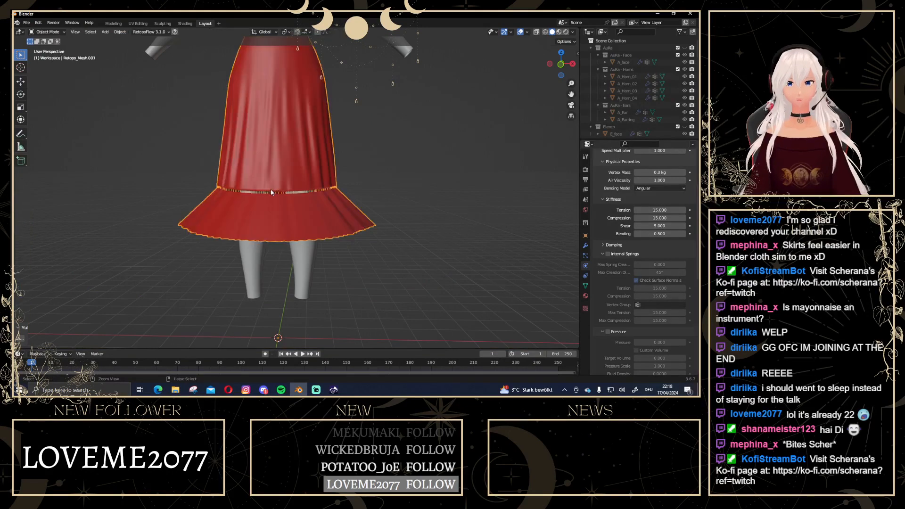
key("space")
key("Escape")
Shrink the dress body selection by one edge ring, assign it to a new vertex group, and return to Object Mode
key("Tab")
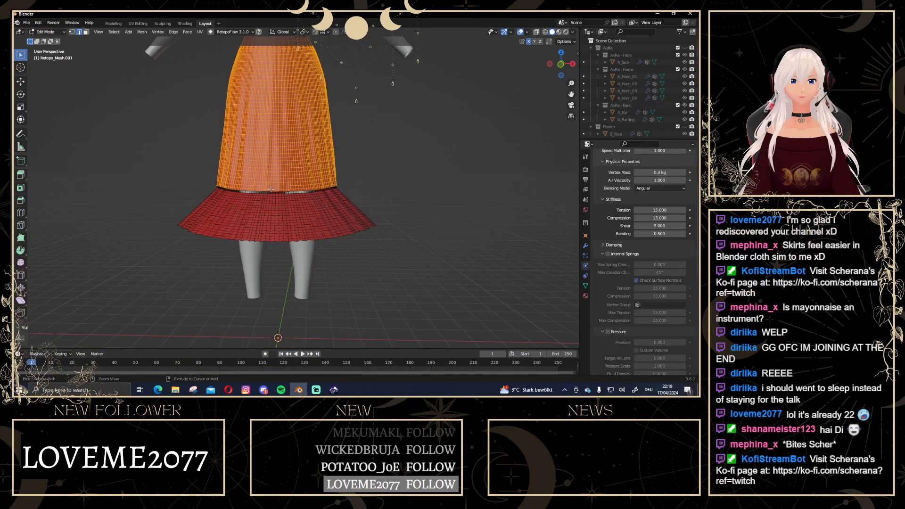
key("ctrl+KP_Subtract")
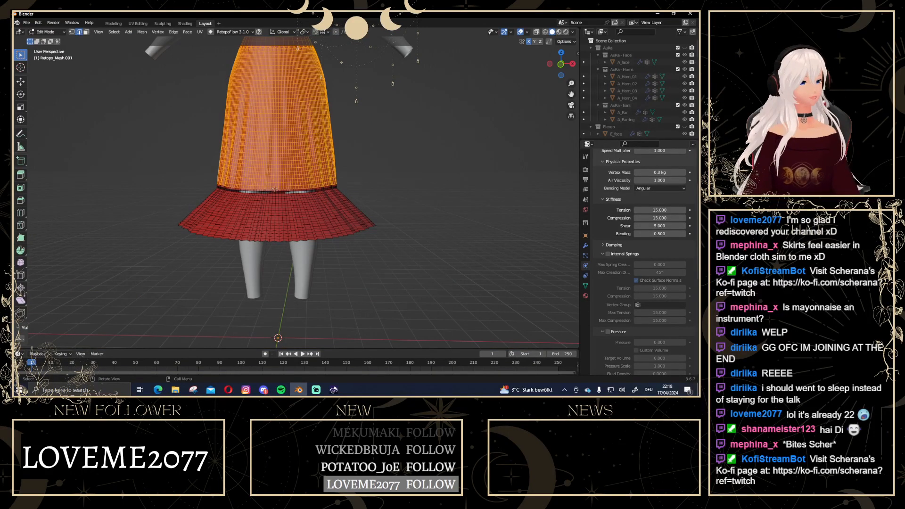
left_click(586, 245)
left_click(585, 285)
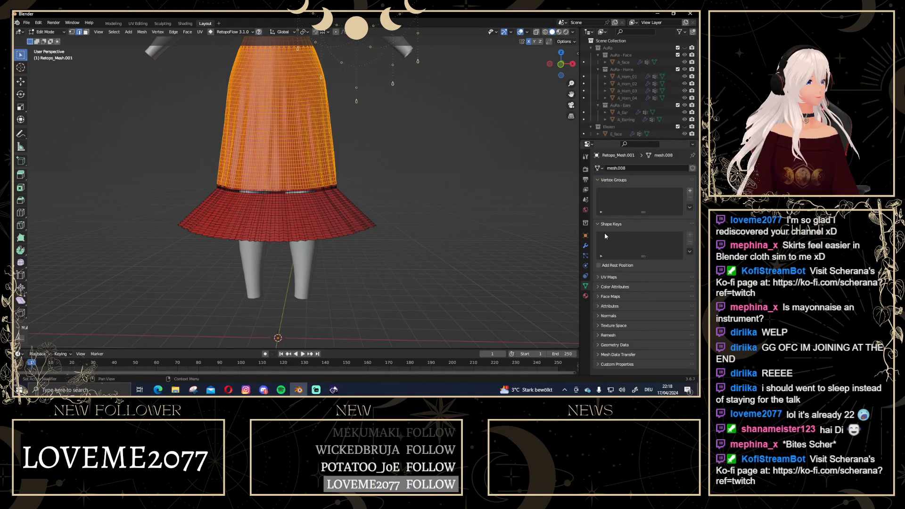
left_click(689, 190)
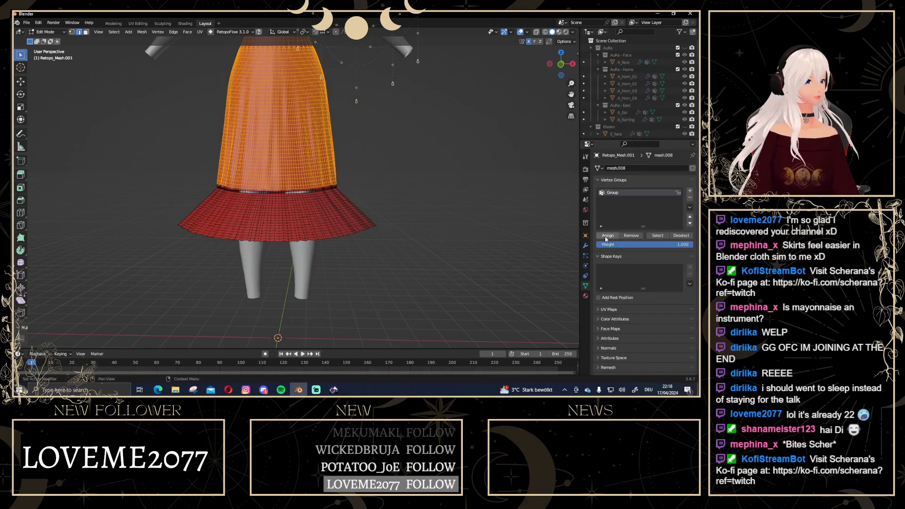
left_click(606, 239)
scroll(426, 191, "up", 3)
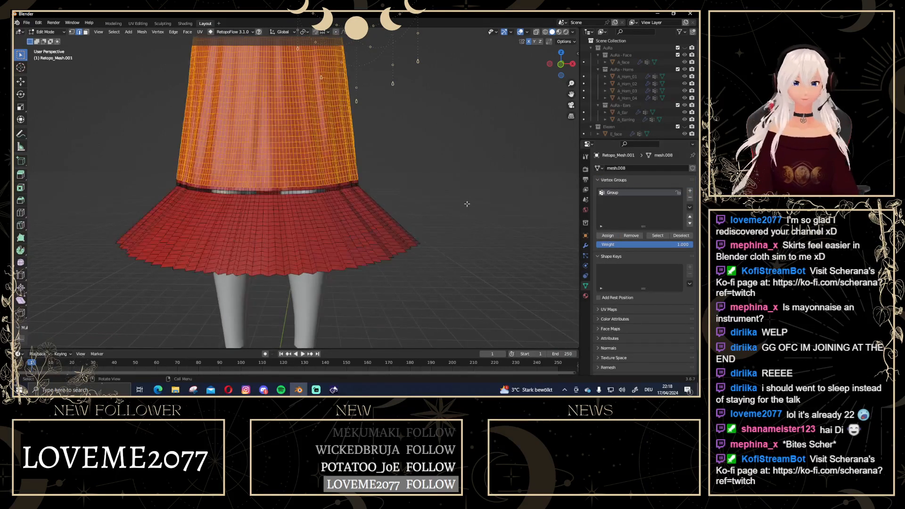
key("Tab")
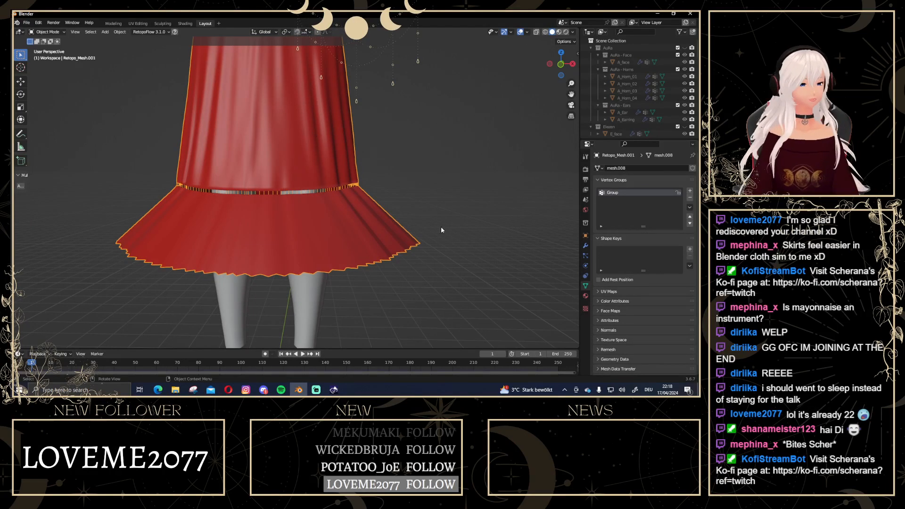
Apply the Silk cloth preset to the dress and set the vertex group named Group as its pin group
left_click(585, 265)
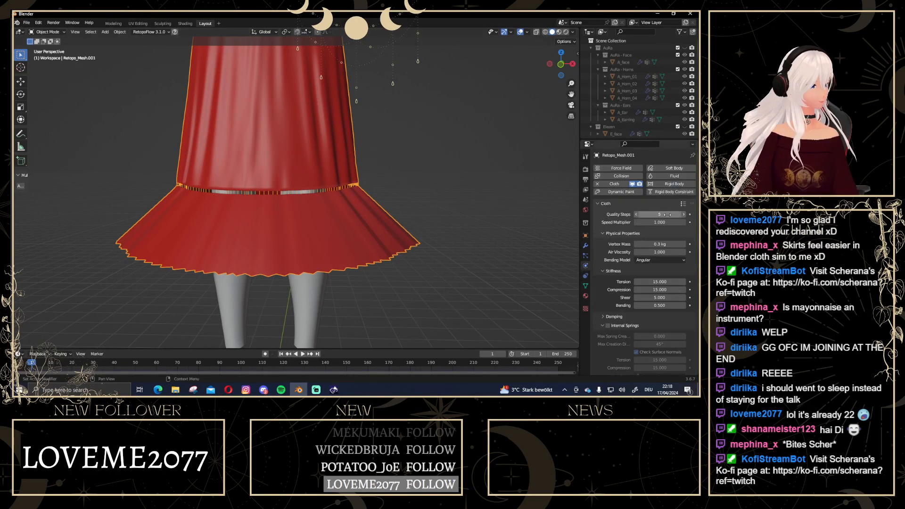
left_click(684, 204)
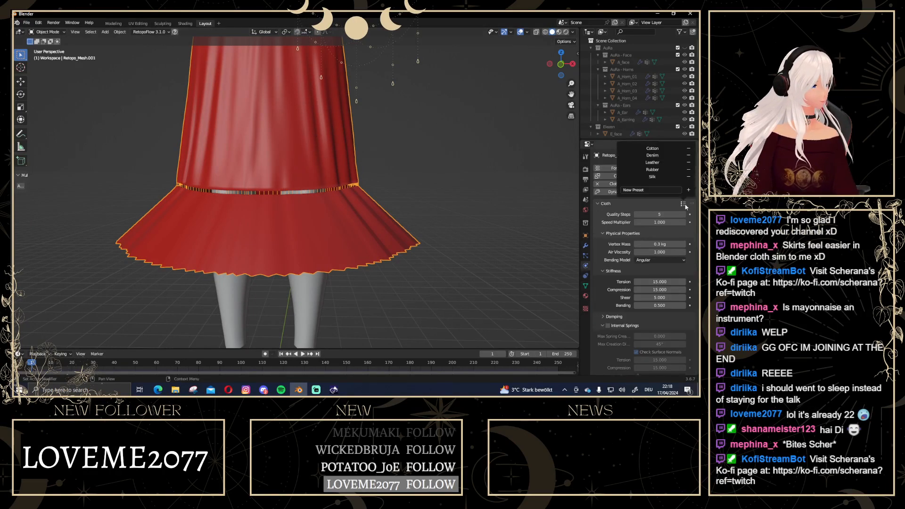
left_click(659, 177)
scroll(676, 233, "down", 8)
scroll(676, 232, "down", 8)
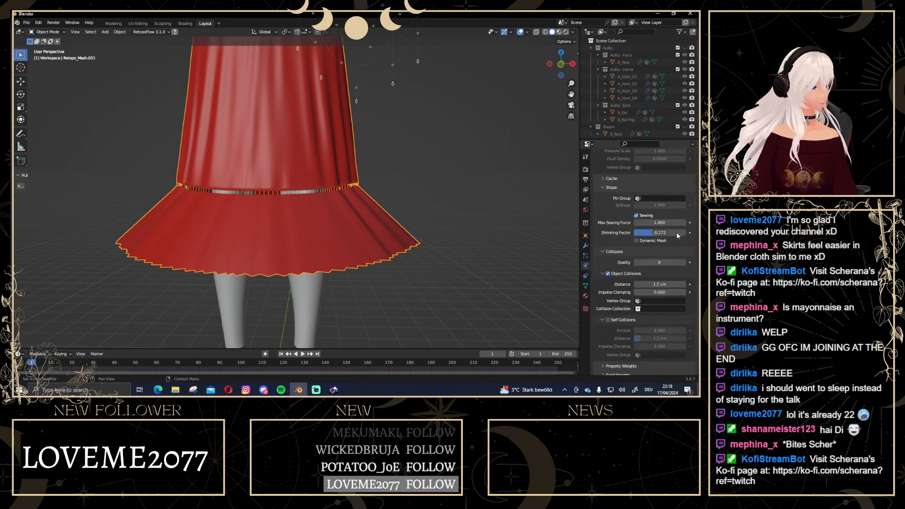
left_click(654, 193)
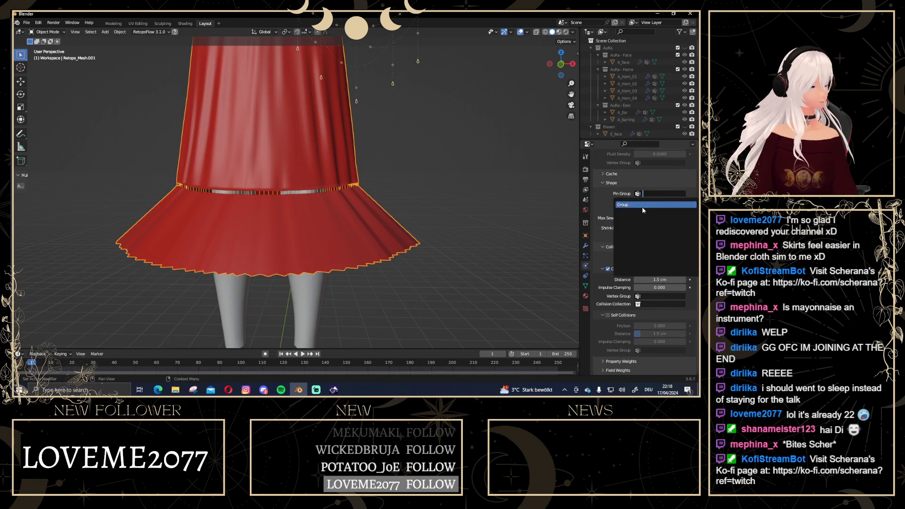
left_click(642, 207)
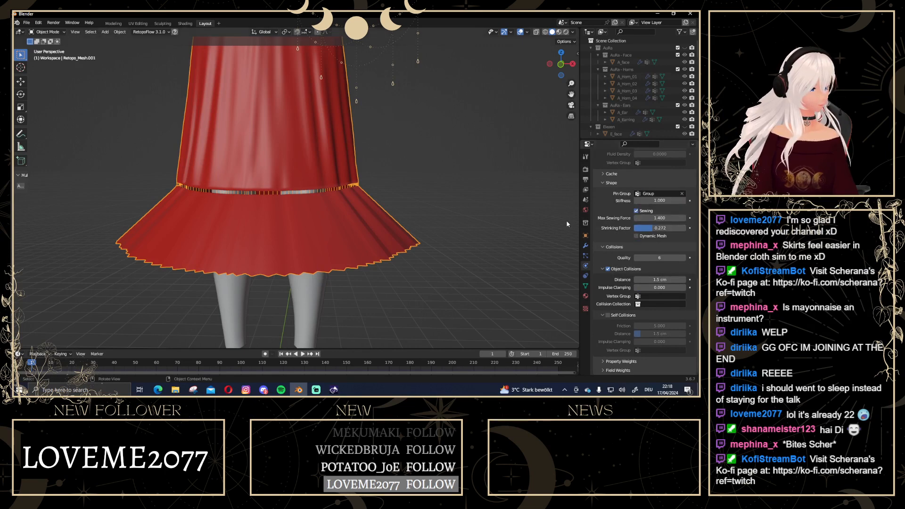
Turn off sewing for the dress cloth, simulate to about frame 12, and return to the first frame
left_click(636, 210)
left_click(511, 216)
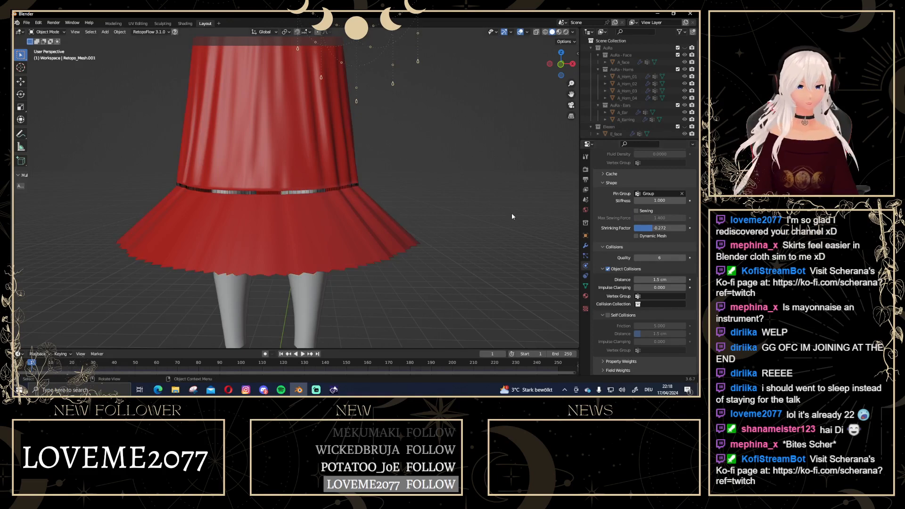
key("space")
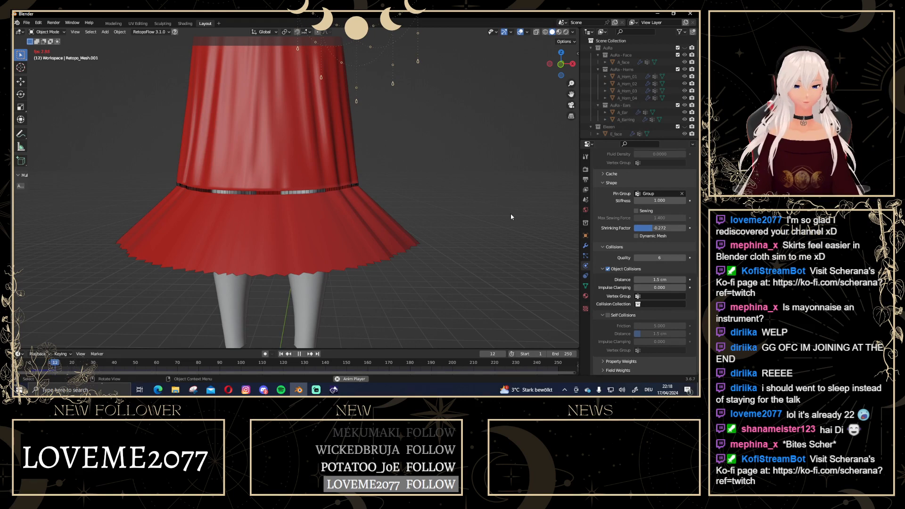
key("space")
key("shift+Left")
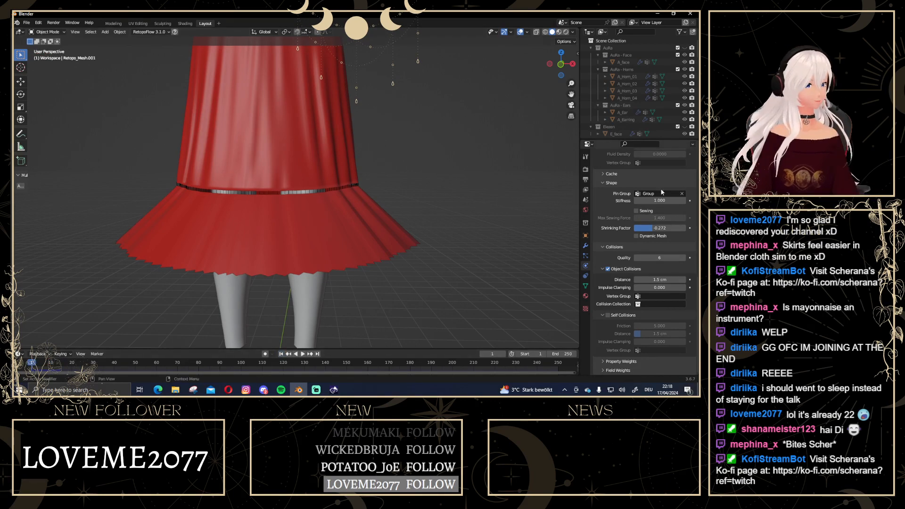
Turn sewing back on for the dress cloth and simulate from frame 1 to frame 18
left_click(636, 211)
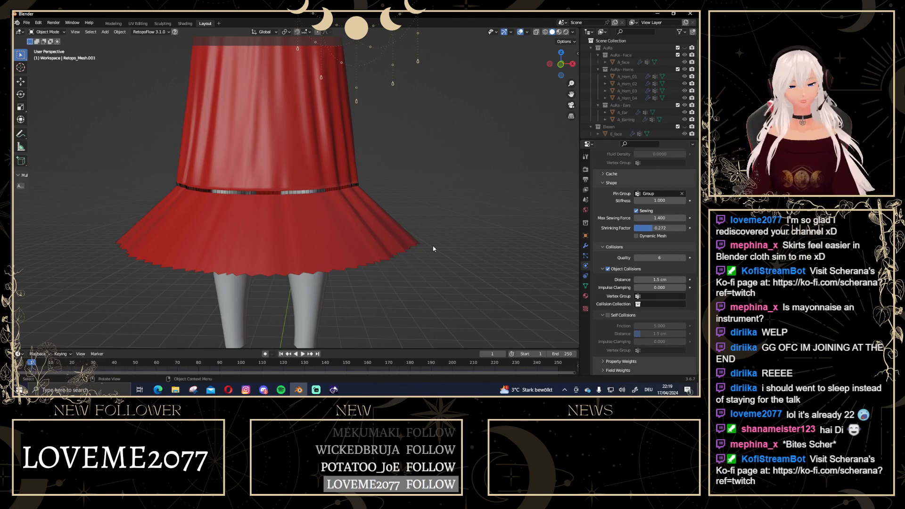
key("space")
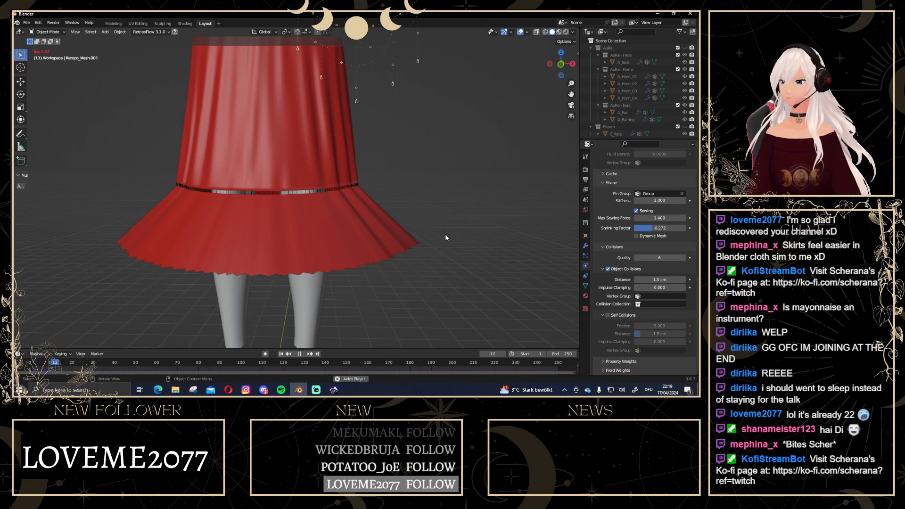
key("space")
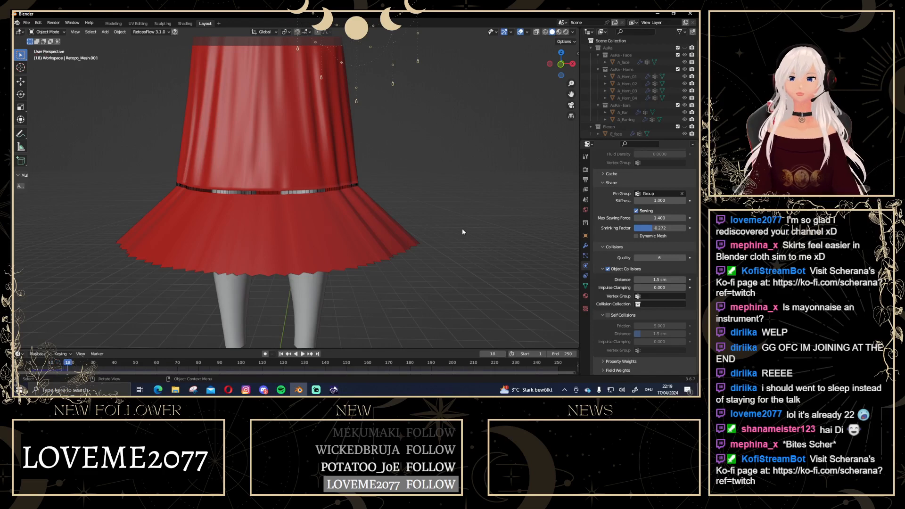
Switch to the Modeling workspace, put the dress in Object Mode there, and inspect the whole dress from an angle
left_click(113, 23)
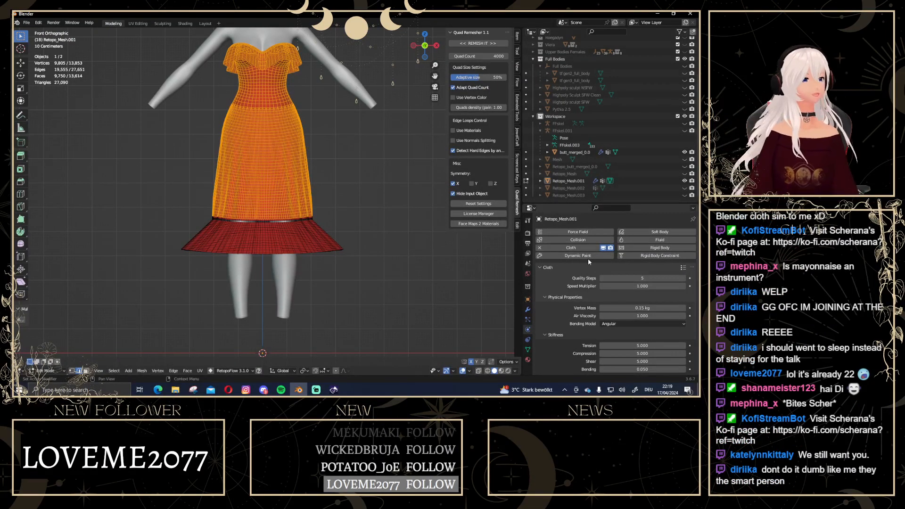
scroll(587, 259, "down", 5)
scroll(587, 260, "down", 5)
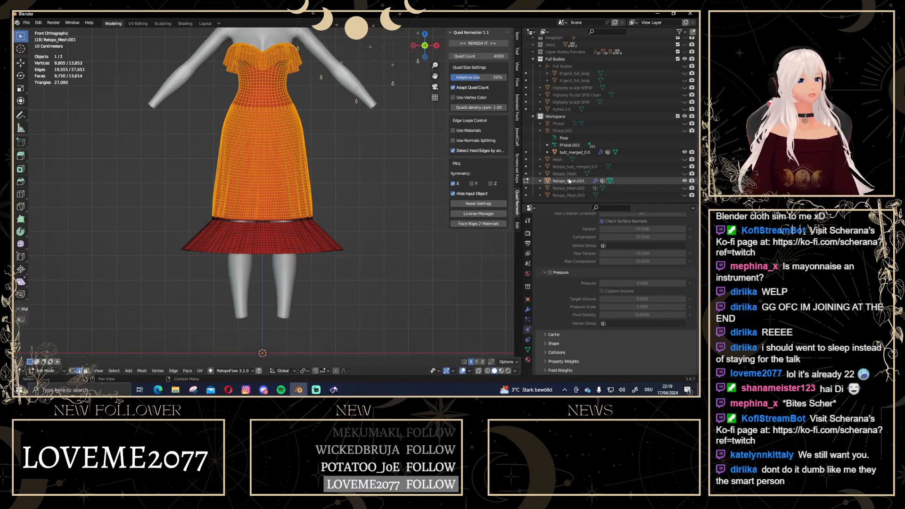
left_click(38, 370)
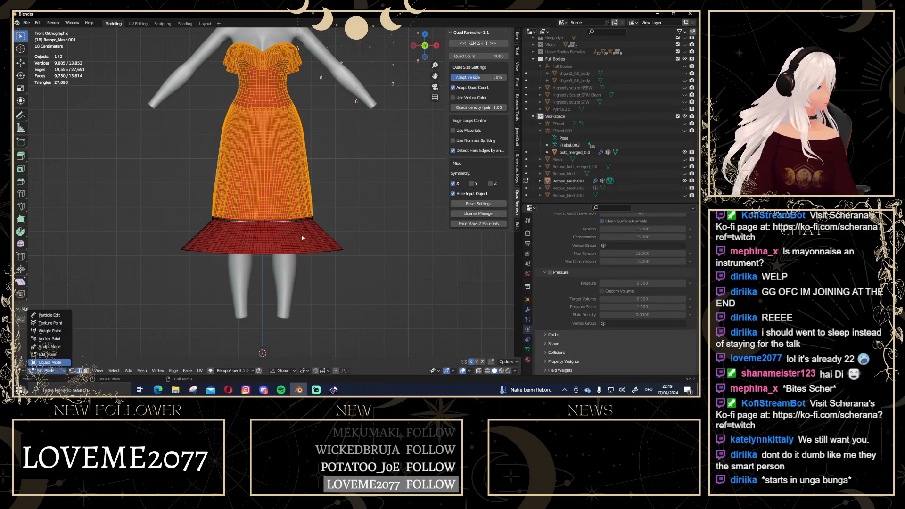
left_click(56, 362)
scroll(312, 231, "up", 1)
middle_click_drag(312, 230, 277, 209)
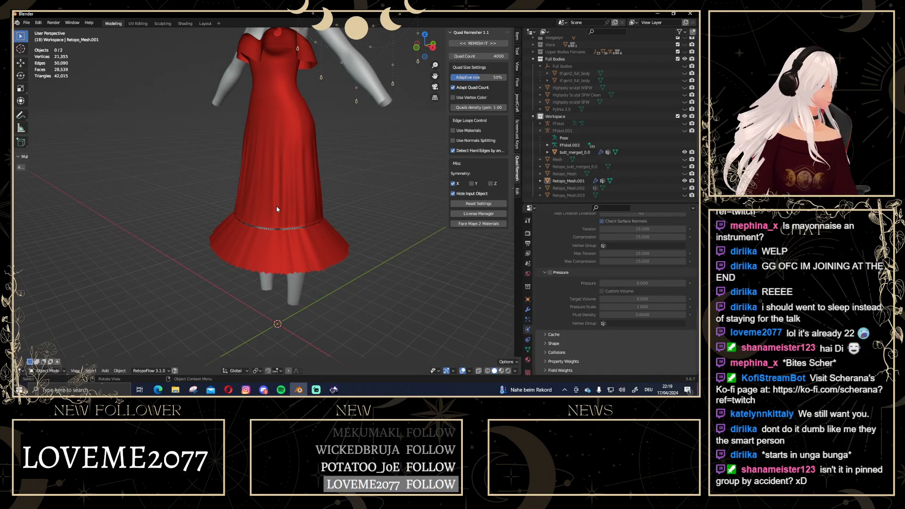
Select the dress mesh and open its list of vertex groups
left_click(303, 251)
middle_click_drag(302, 250, 312, 229)
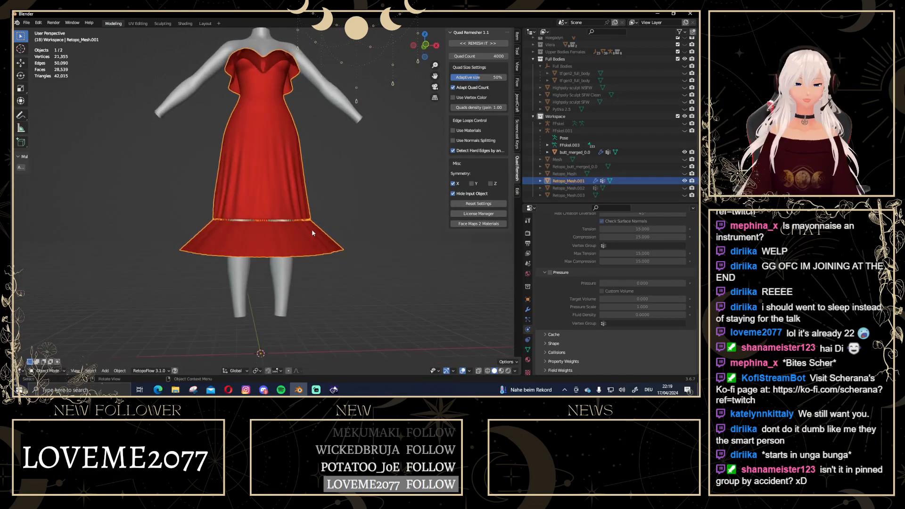
left_click(527, 309)
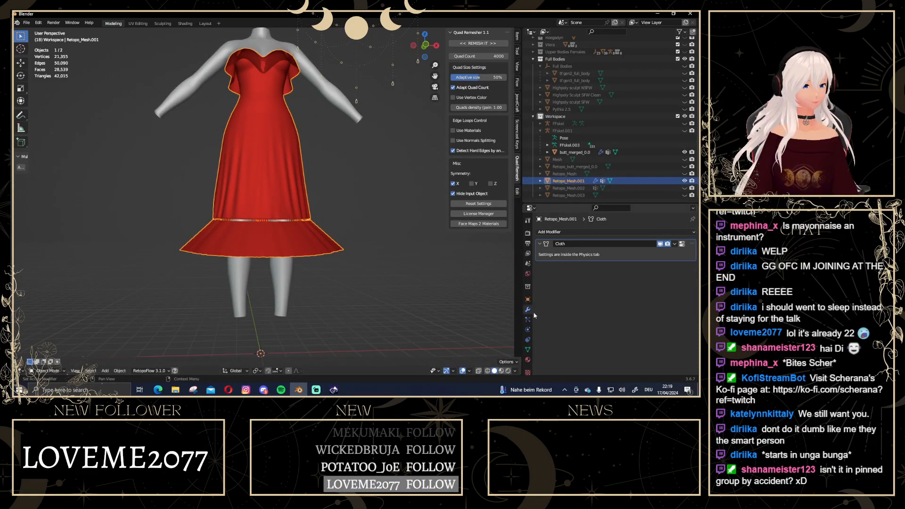
left_click(527, 349)
left_click(527, 360)
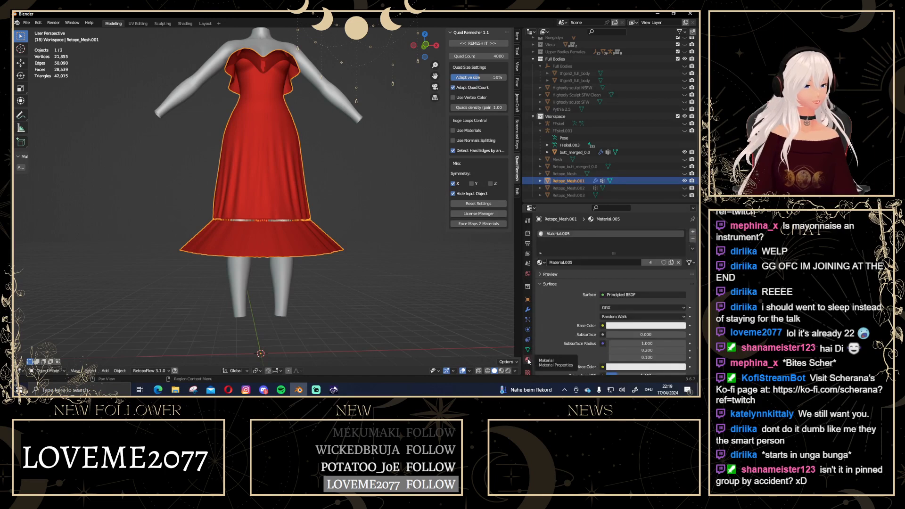
left_click(527, 349)
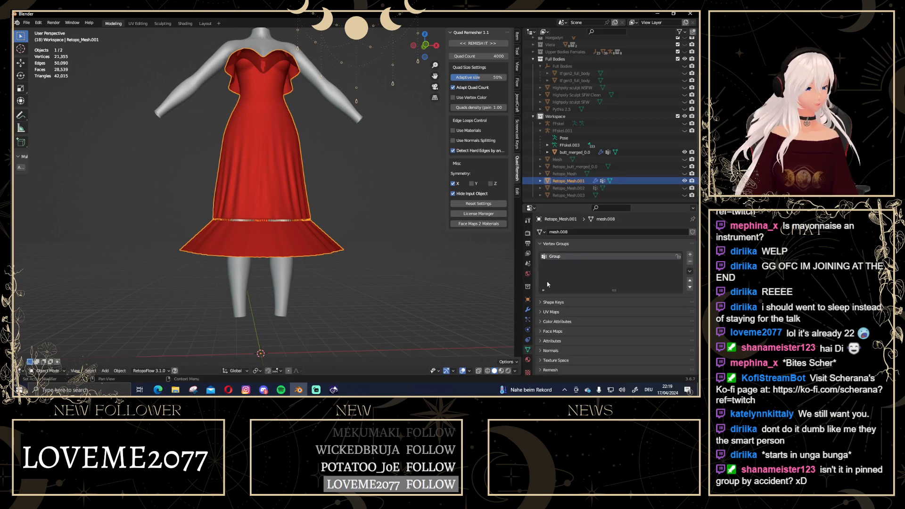
scroll(379, 264, "up", 1)
In Edit Mode, select the whole hem ruffle starting from its lower edge loop, remove it from the vertex group Group, and return to Object Mode
key("Tab")
middle_click_drag(380, 264, 380, 234, "shift")
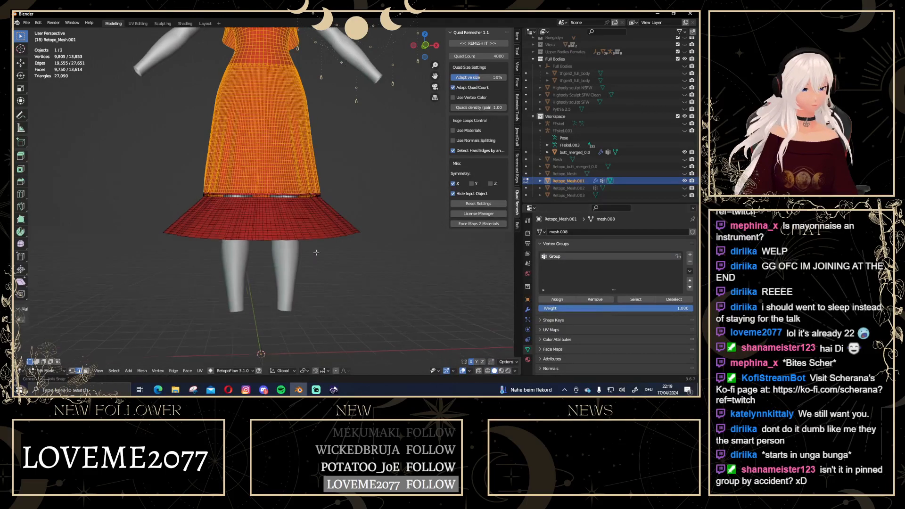
middle_click(300, 250, "alt")
left_click(300, 249, "alt")
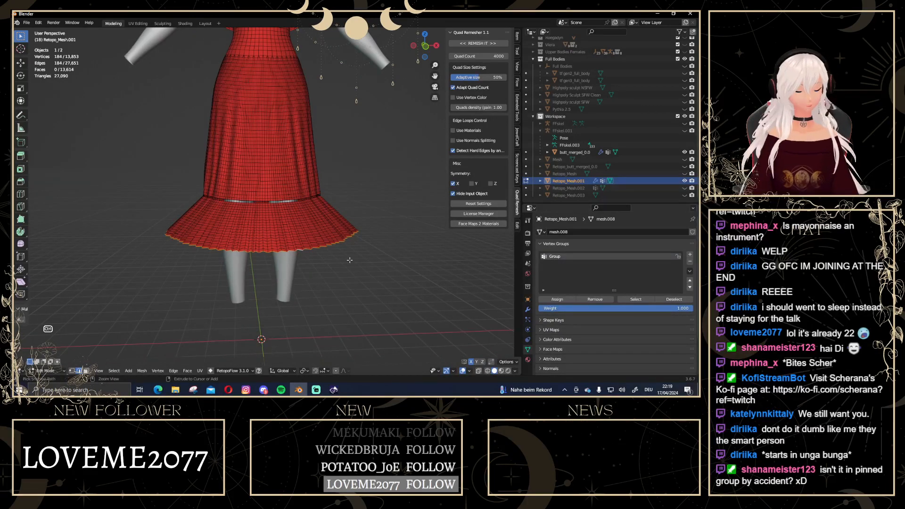
key("ctrl+KP_Add")
key("ctrl+KP_Add")
key("ctrl+KP_Add")
key("ctrl+KP_Add")
key("ctrl+KP_Add")
key("ctrl+KP_Add")
key("ctrl+KP_Add")
key("ctrl+KP_Add")
key("ctrl+KP_Add")
key("ctrl+KP_Add")
key("ctrl+KP_Add")
key("ctrl+KP_Add")
key("ctrl+KP_Add")
key("ctrl+KP_Add")
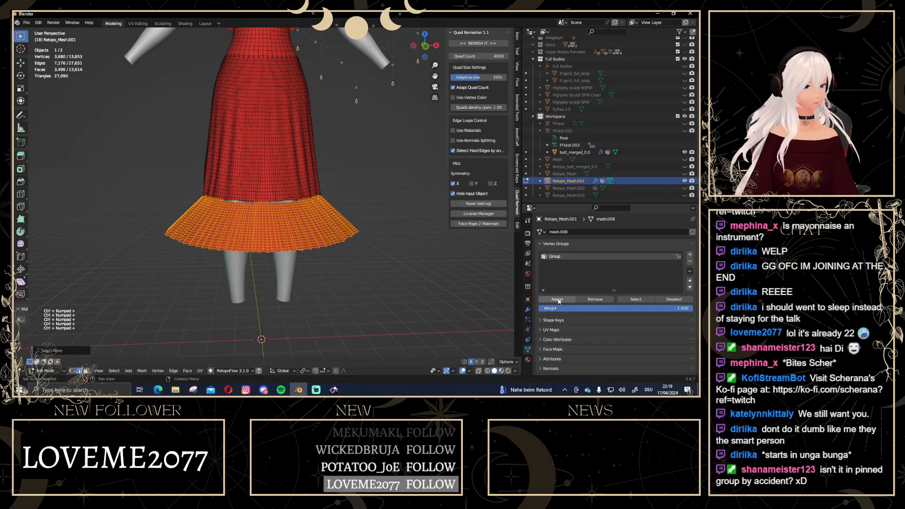
left_click(599, 299)
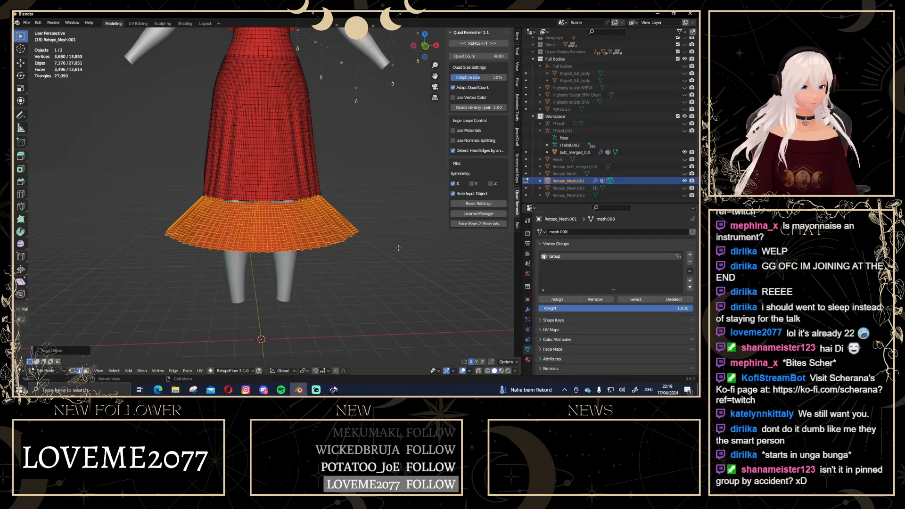
left_click(380, 254)
middle_click_drag(380, 255, 362, 248)
key("Tab")
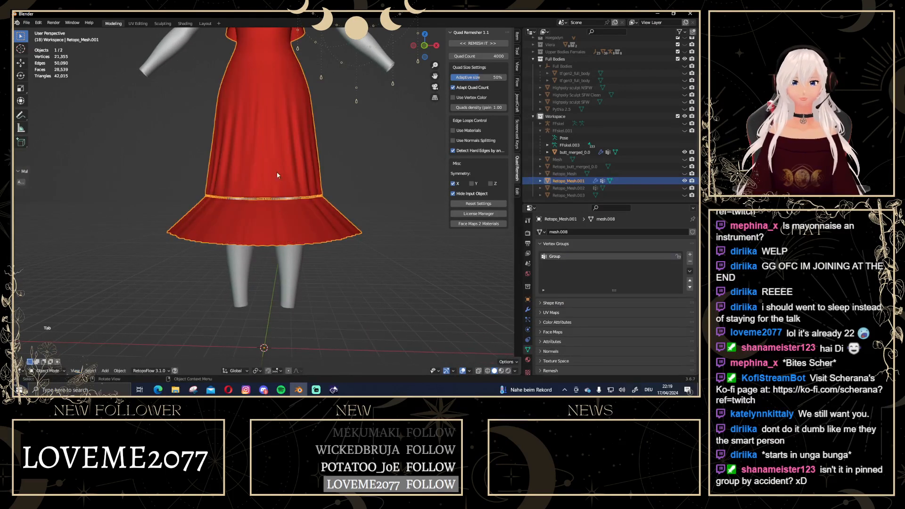
Check the weights of the vertex group Group across the dress and ruffle in Weight Paint mode, and return to Object Mode
left_click(47, 371)
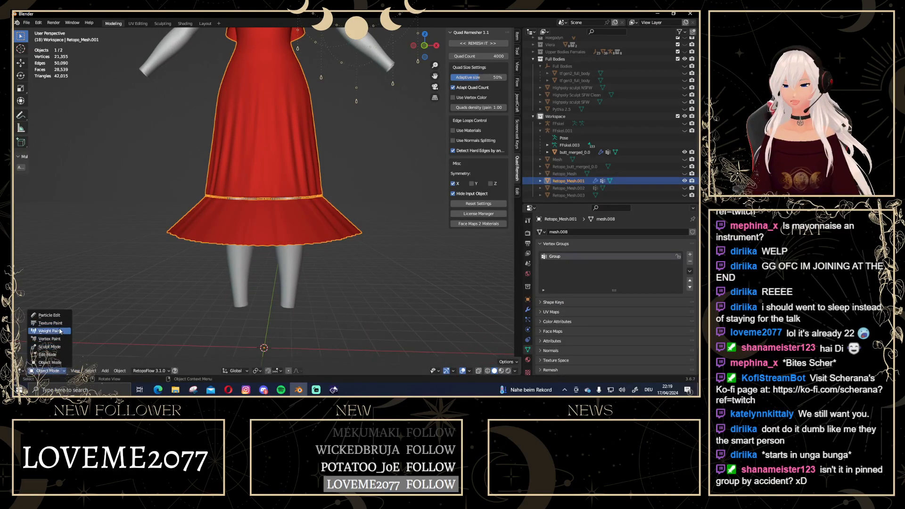
scroll(325, 207, "up", 2)
mouse_move(282, 212)
middle_mouse_down()
mouse_move(124, 221)
mouse_move(224, 222)
middle_mouse_up()
scroll(224, 222, "down", 6)
middle_click_drag(292, 92, 367, 81)
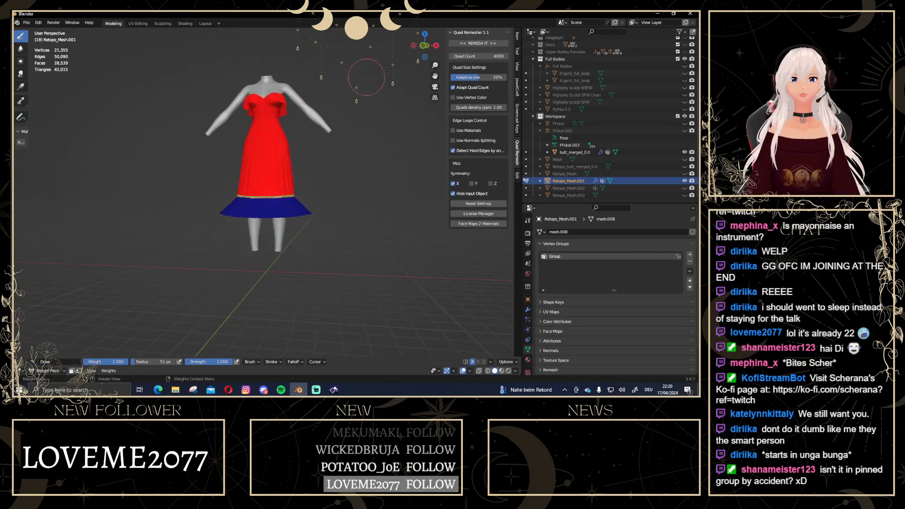
left_click(423, 45)
scroll(278, 193, "up", 3)
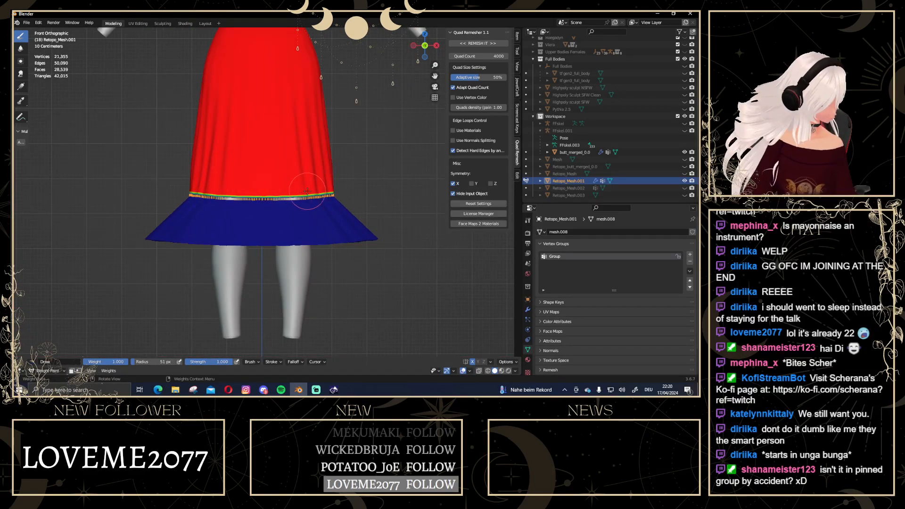
scroll(306, 192, "up", 2)
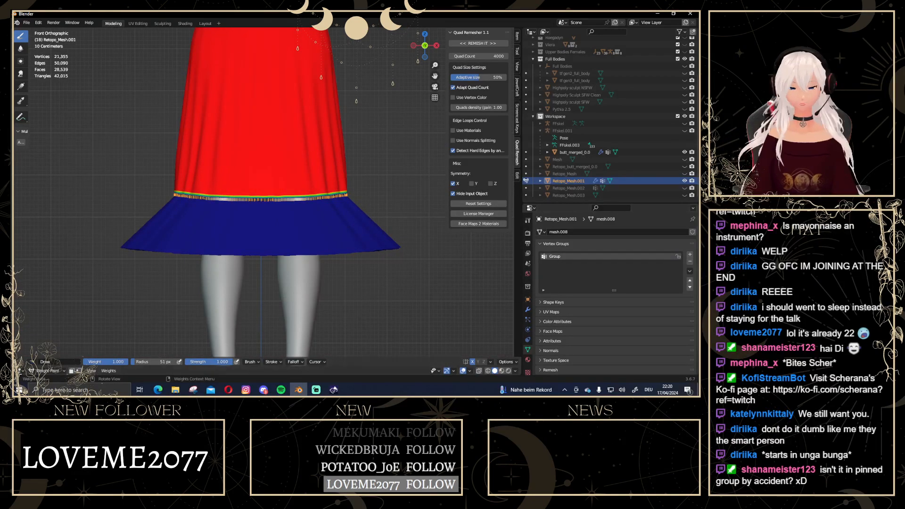
left_click(48, 370)
left_click(47, 365)
left_click(398, 298)
scroll(342, 271, "down", 3)
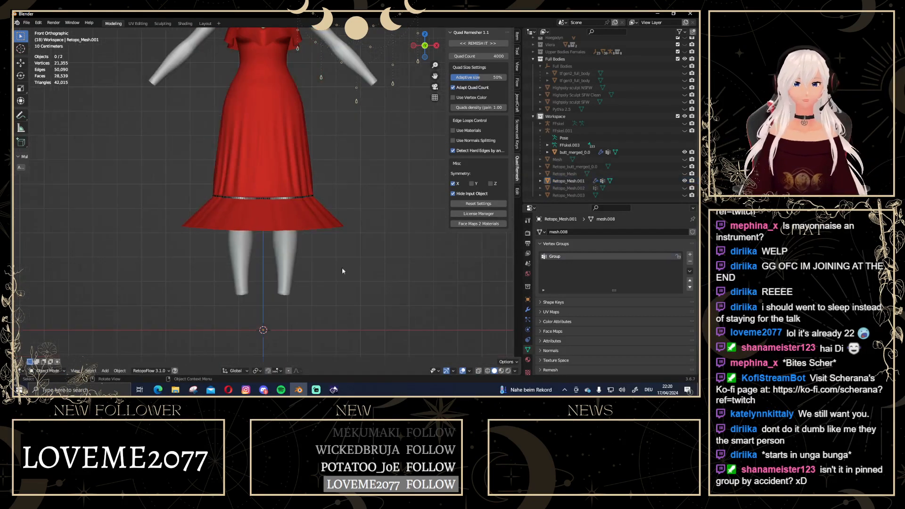
Select the dress and review its cloth physics settings, including the available cloth presets
left_click(290, 229)
scroll(290, 228, "down", 1)
left_click(527, 309)
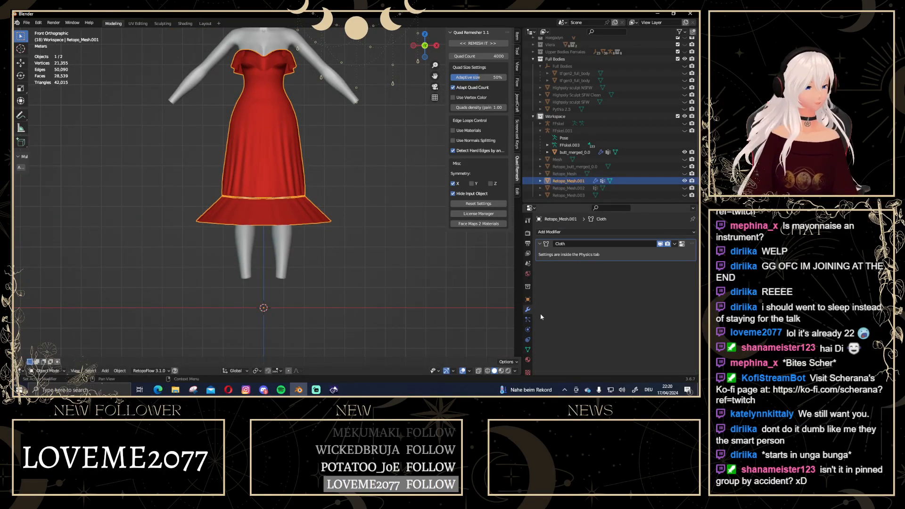
left_click(527, 330)
scroll(610, 270, "down", 4)
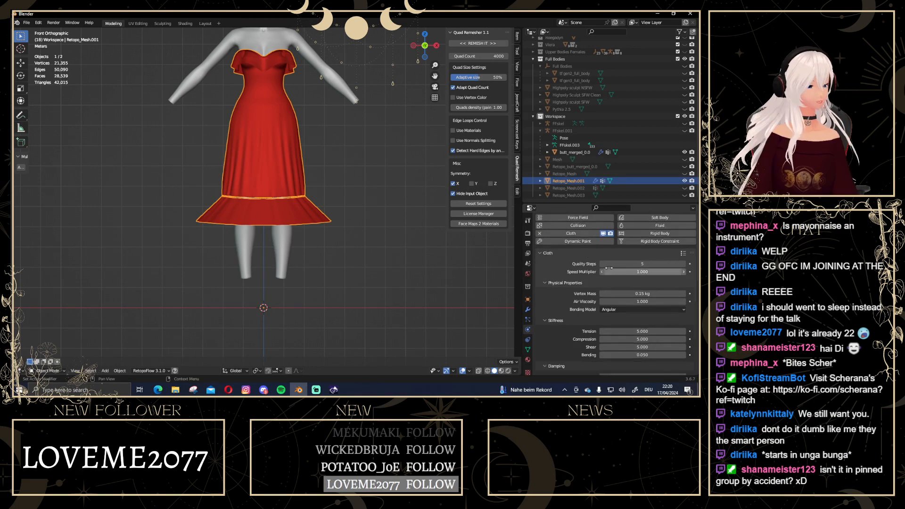
scroll(615, 268, "up", 4)
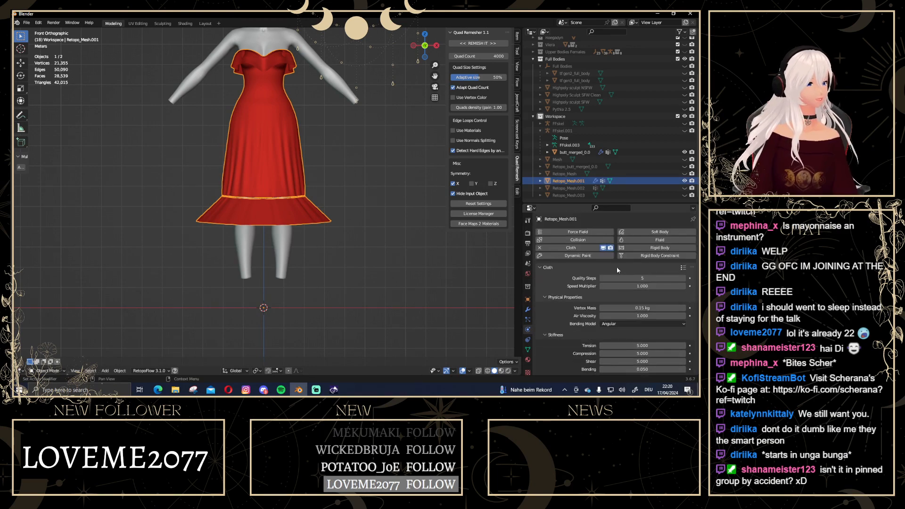
left_click(683, 267)
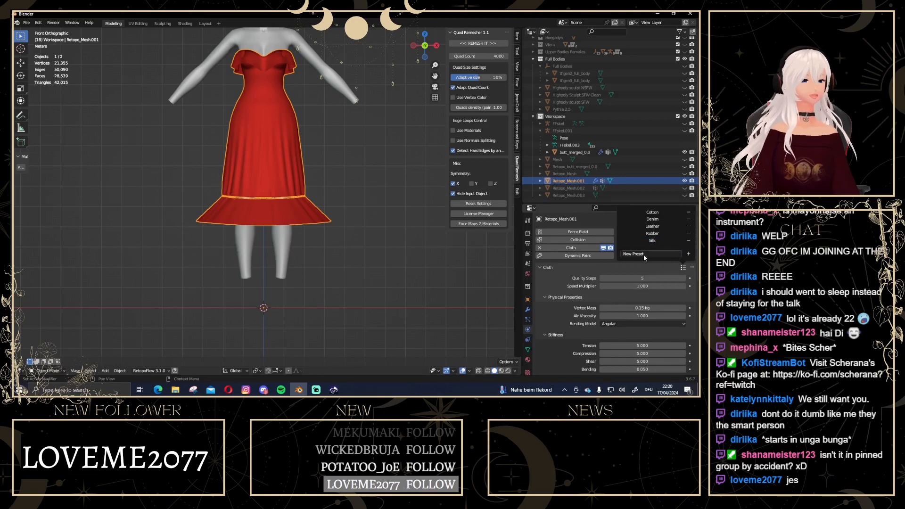
scroll(587, 285, "down", 8)
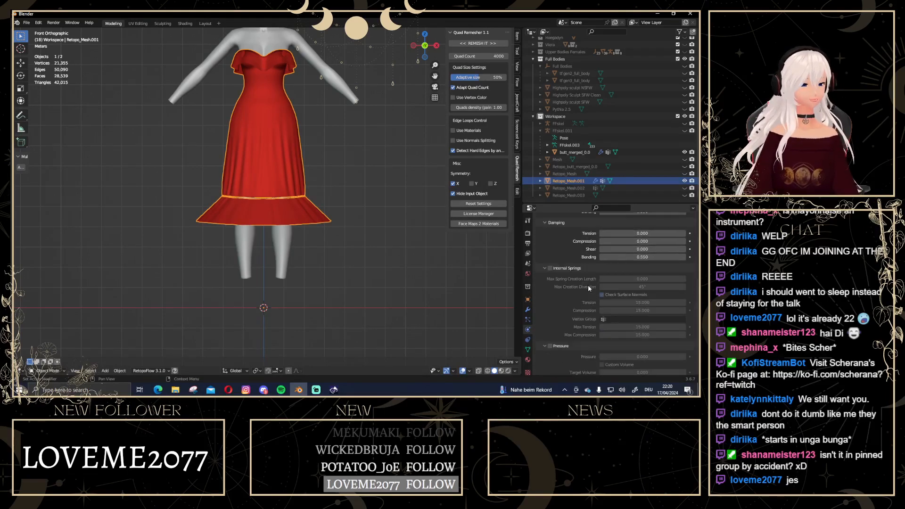
scroll(587, 285, "down", 4)
Deselect the dress and continue its cloth simulation to about frame 33
left_click(372, 245)
scroll(375, 243, "up", 2)
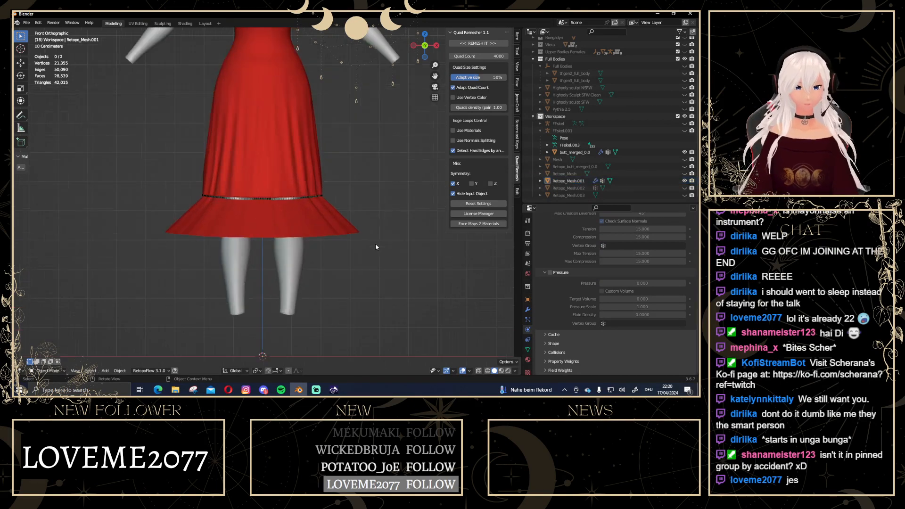
scroll(375, 243, "down", 3)
key("space")
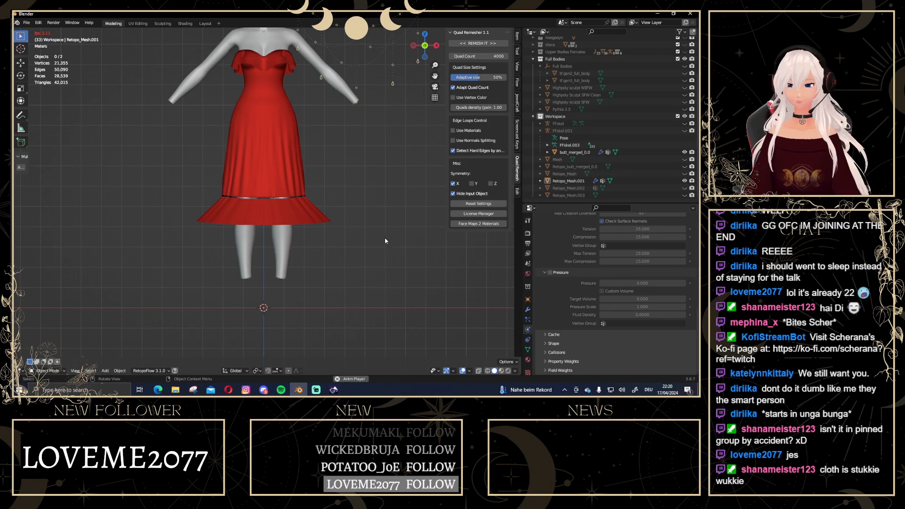
Switch to the Layout workspace, return to the first frame, and simulate the dress to frame 10 in front view
left_click(205, 24)
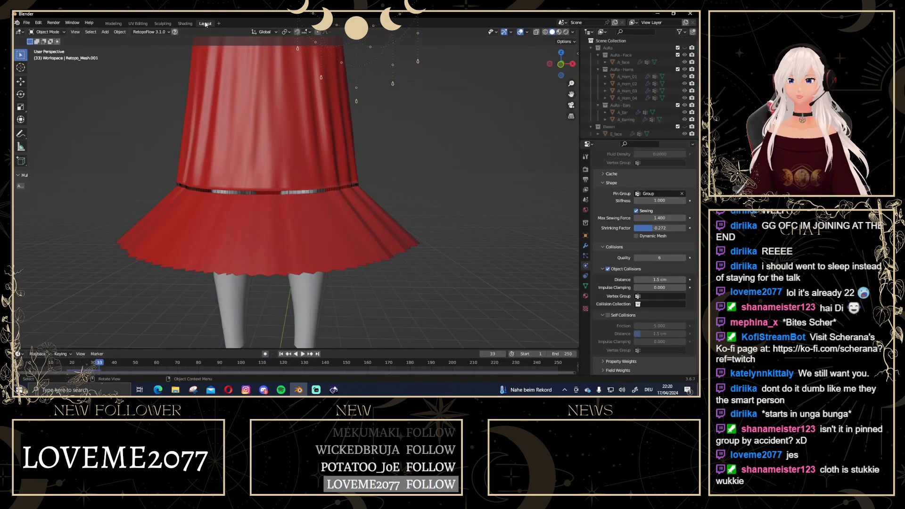
left_click(560, 64)
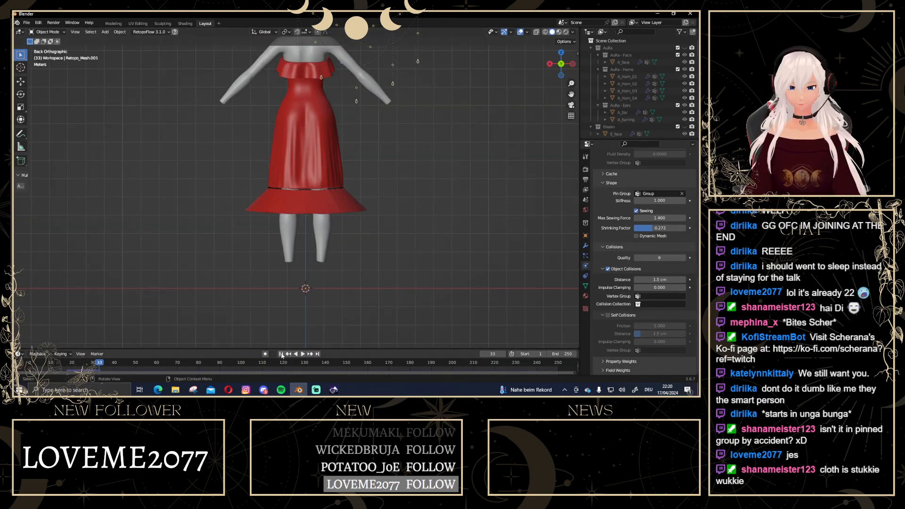
left_click(281, 353)
left_click(560, 65)
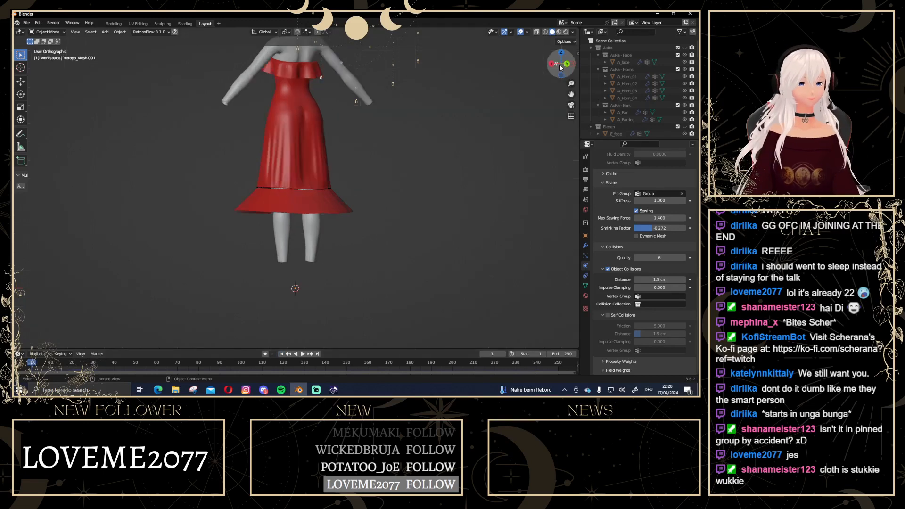
key("space")
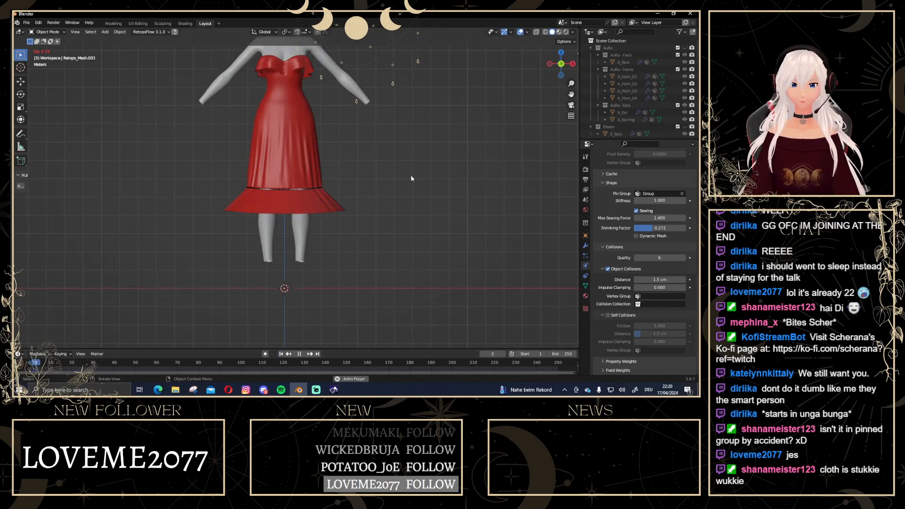
key("space")
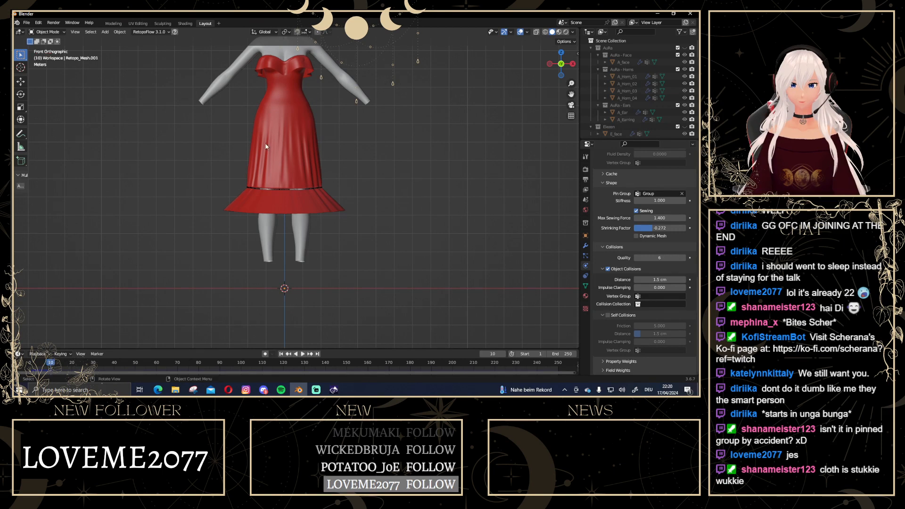
Remove the Cloth modifier from the dress and return to the first frame
left_click(275, 137)
left_click(586, 245)
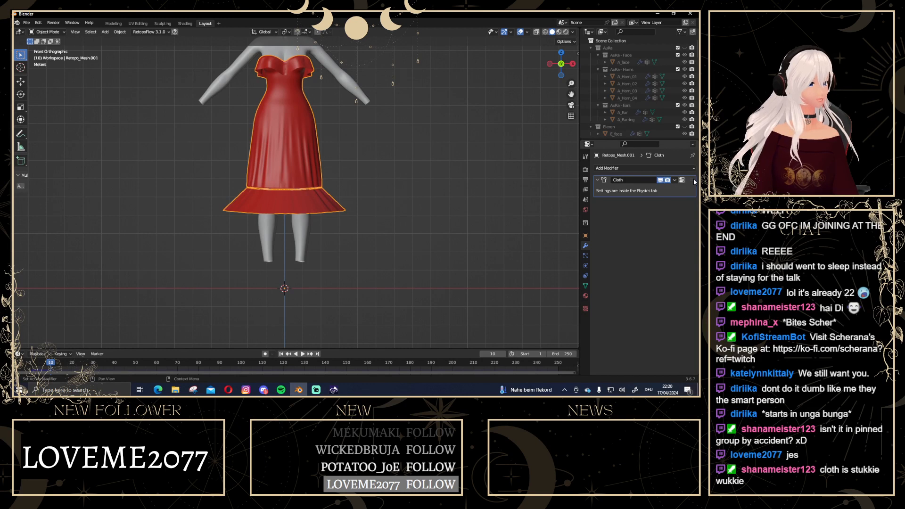
key("ctrl+x")
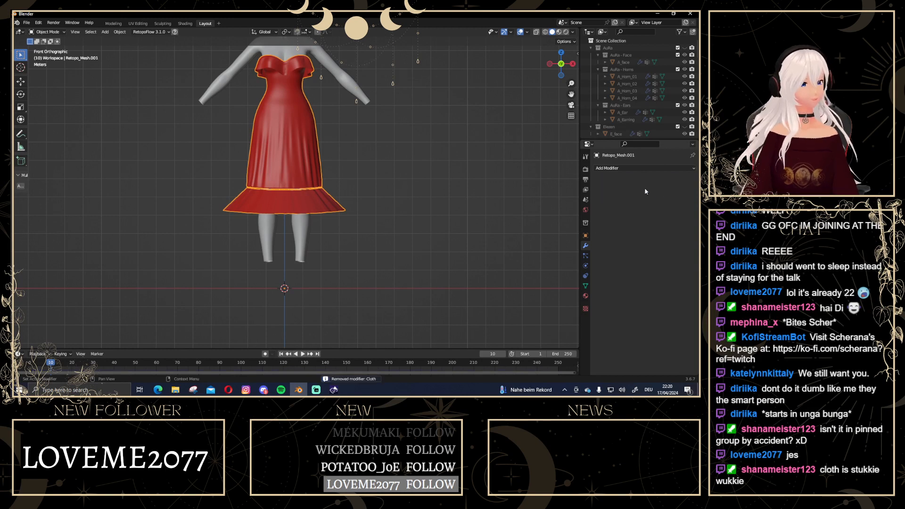
left_click(367, 220)
left_click(281, 354)
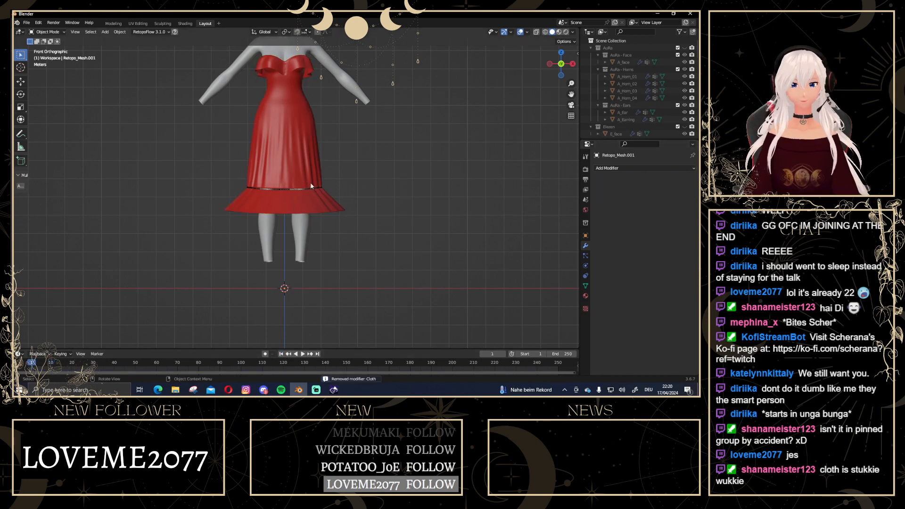
Add fresh cloth physics with default settings to the dress
left_click(300, 163)
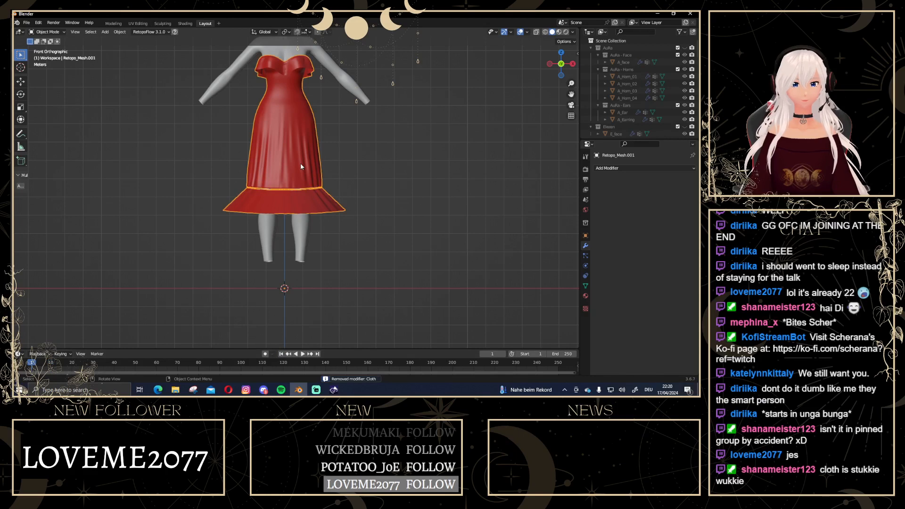
left_click(585, 266)
left_click(621, 184)
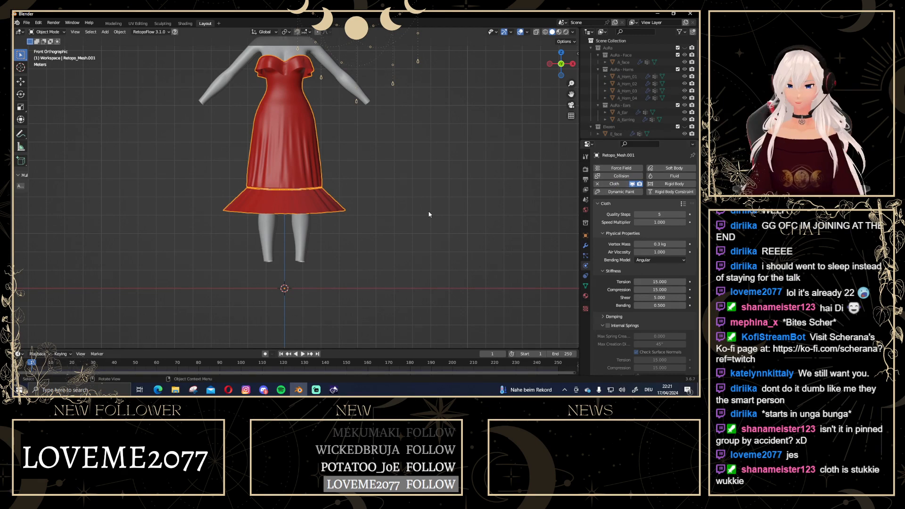
Simulate the dress to frame 14, check its cloth shape settings, and switch to the Modeling workspace in Object Mode
key("space")
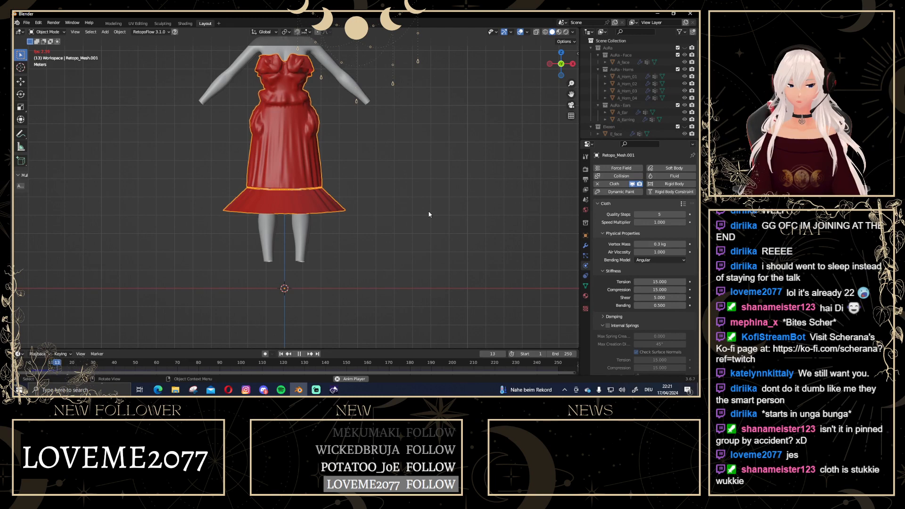
key("space")
scroll(650, 221, "down", 8)
scroll(651, 221, "down", 7)
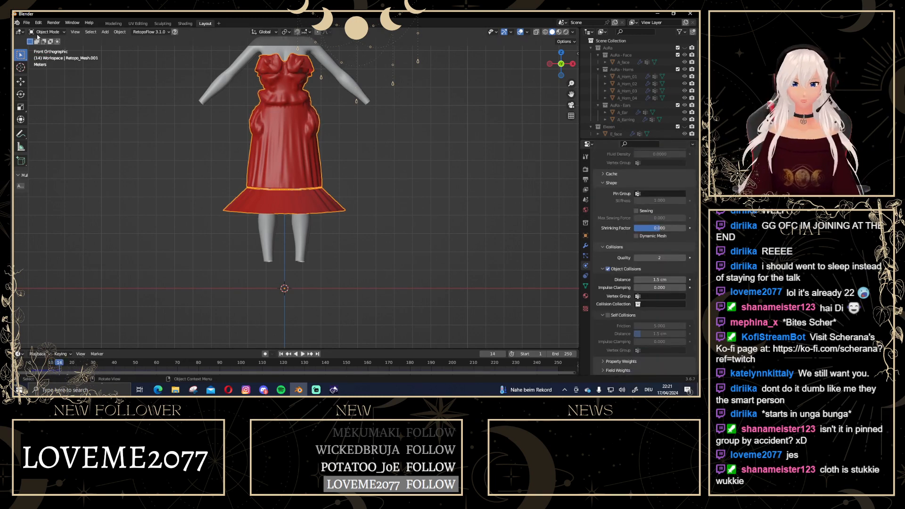
left_click(114, 23)
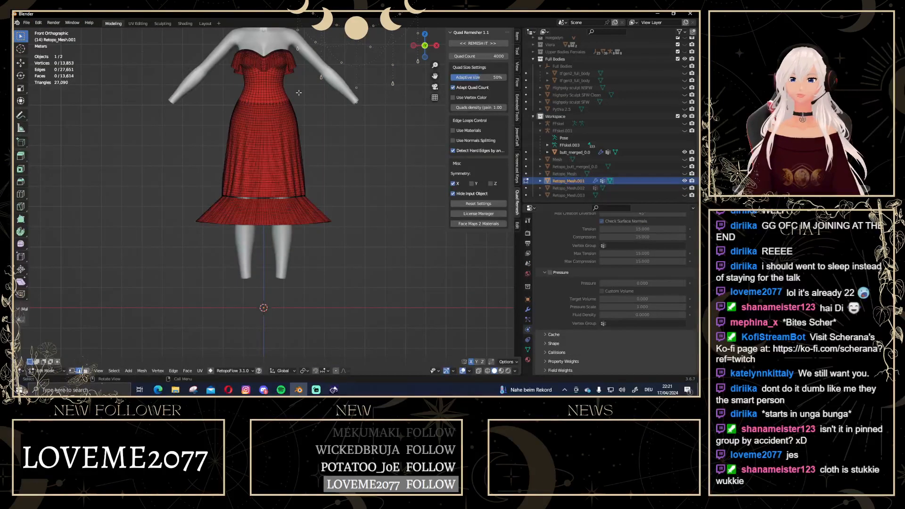
key("Tab")
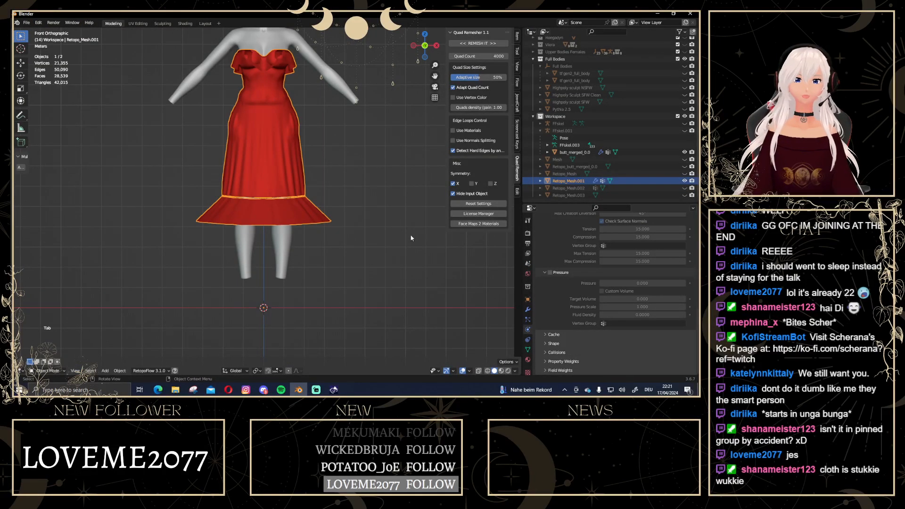
Check the dress's modifier stack, switch to the Layout workspace, and return the timeline to the first frame
left_click(527, 311)
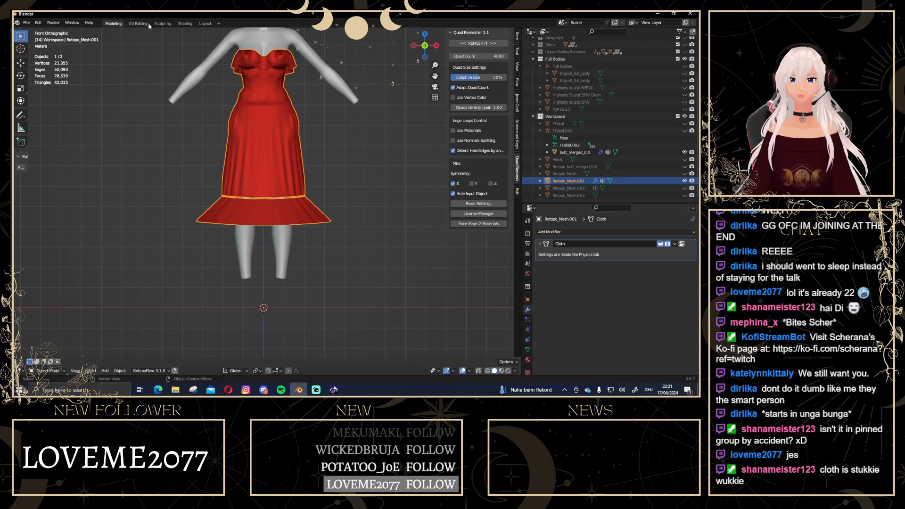
left_click(205, 23)
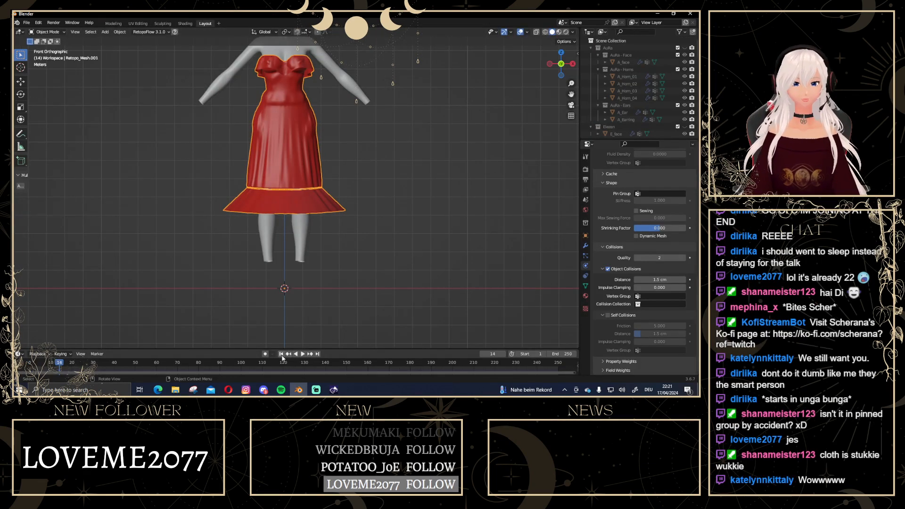
scroll(501, 196, "up", 2)
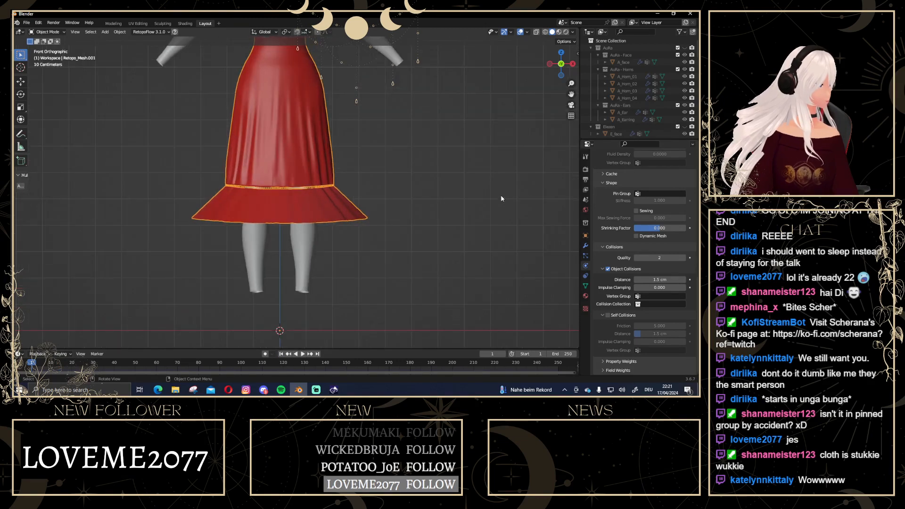
scroll(501, 196, "down", 1)
middle_click_drag(493, 188, 483, 213, "shift")
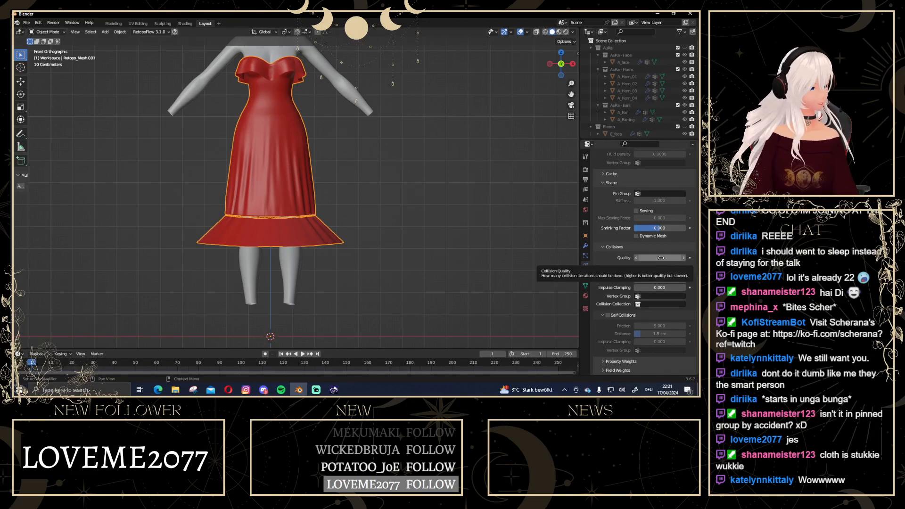
Inspect the mesh of the skirt and hem ruffle in Edit Mode, and return to Object Mode
key("Tab")
scroll(437, 167, "up", 4)
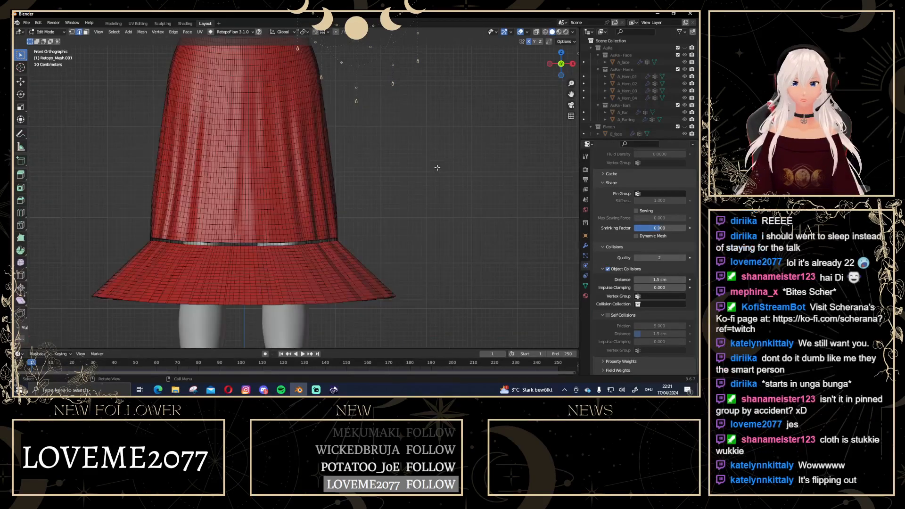
scroll(437, 167, "down", 2)
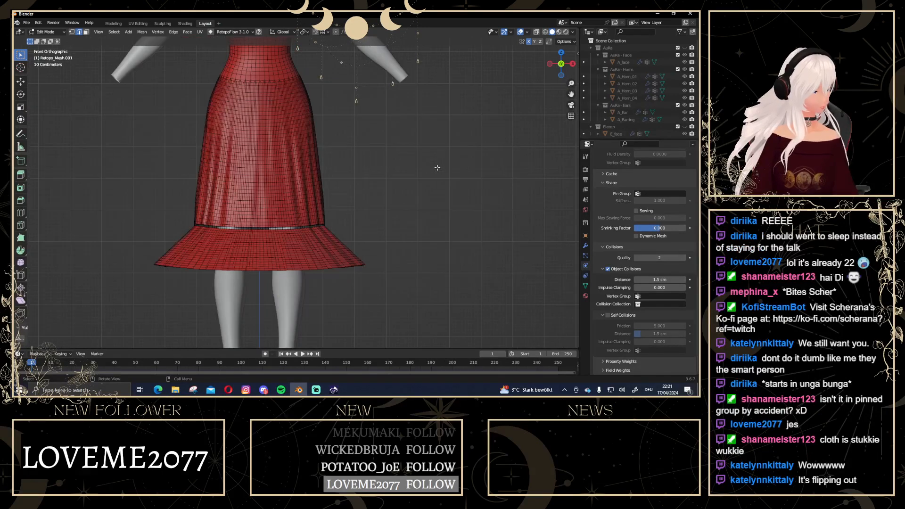
key("Tab")
scroll(256, 176, "down", 4)
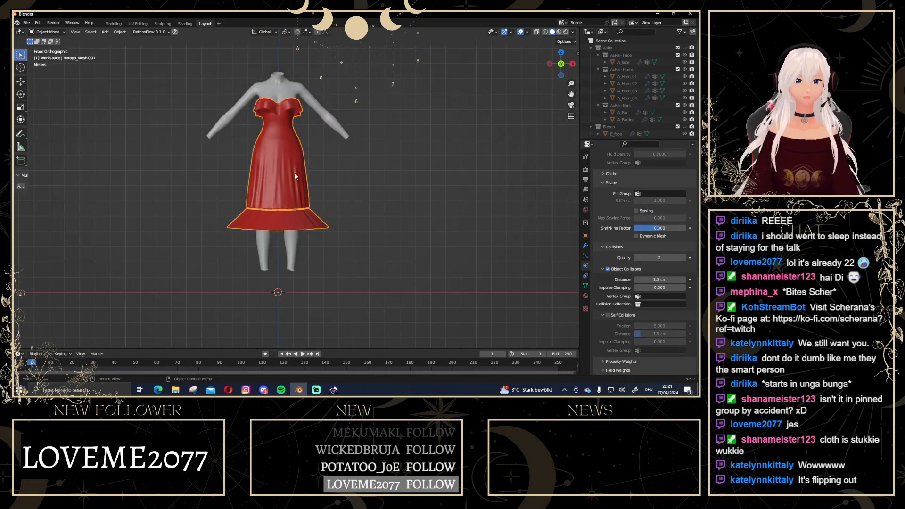
Switch to the Modeling workspace and turn on the Face Orientation overlay to examine the dress's normals
left_click(113, 23)
key("Tab")
scroll(267, 160, "down", 2)
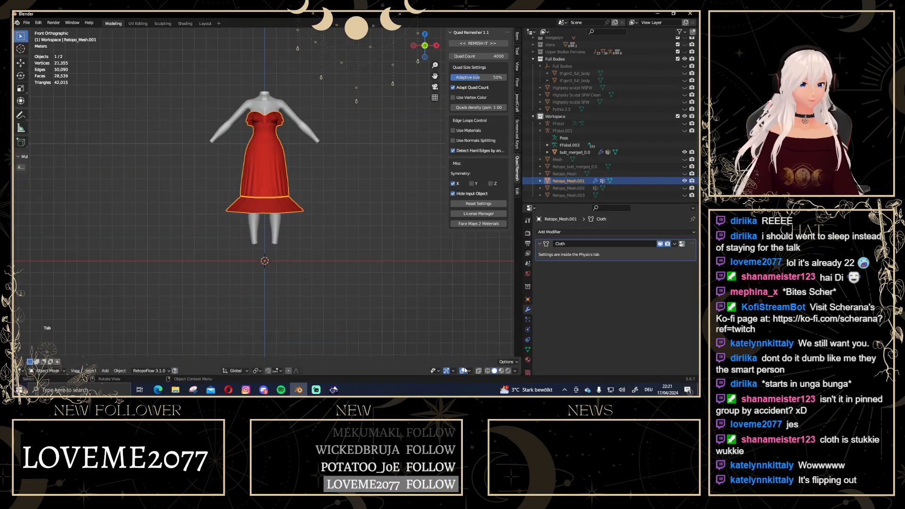
left_click(469, 370)
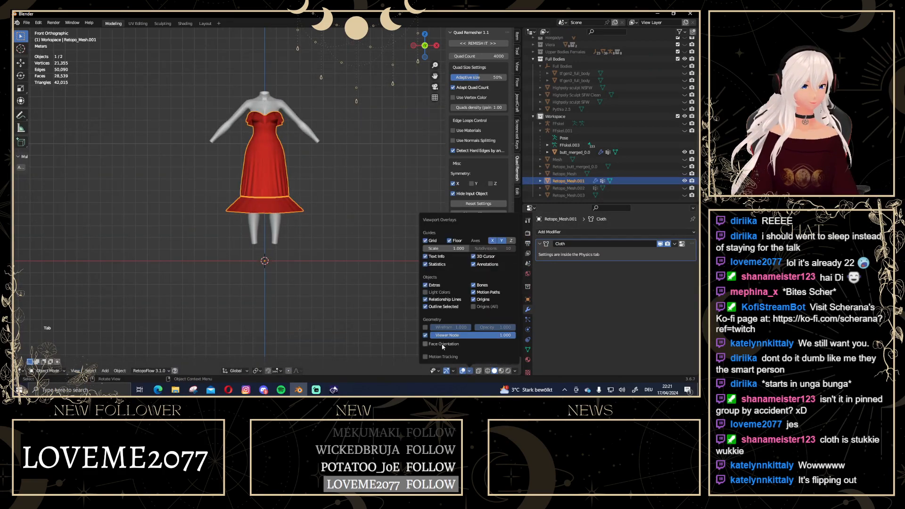
left_click(443, 344)
scroll(322, 180, "up", 3)
middle_click_drag(344, 179, 280, 204)
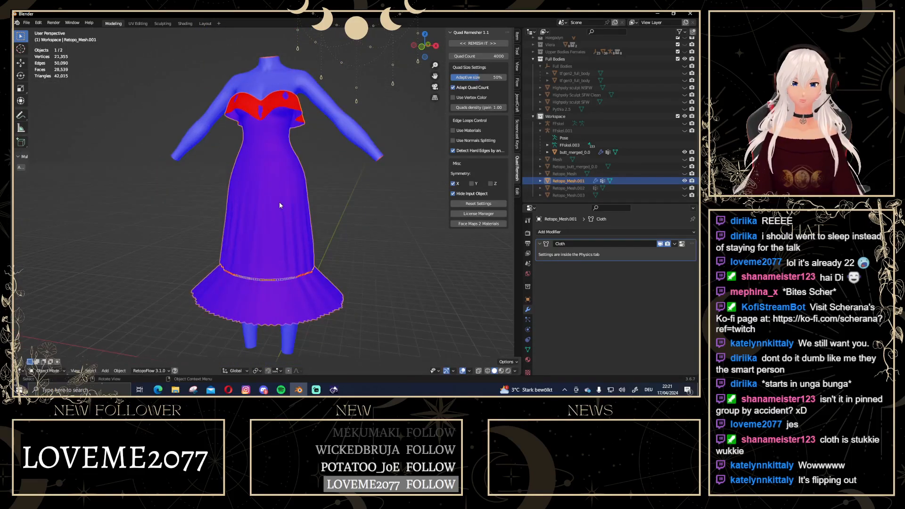
left_click(515, 371)
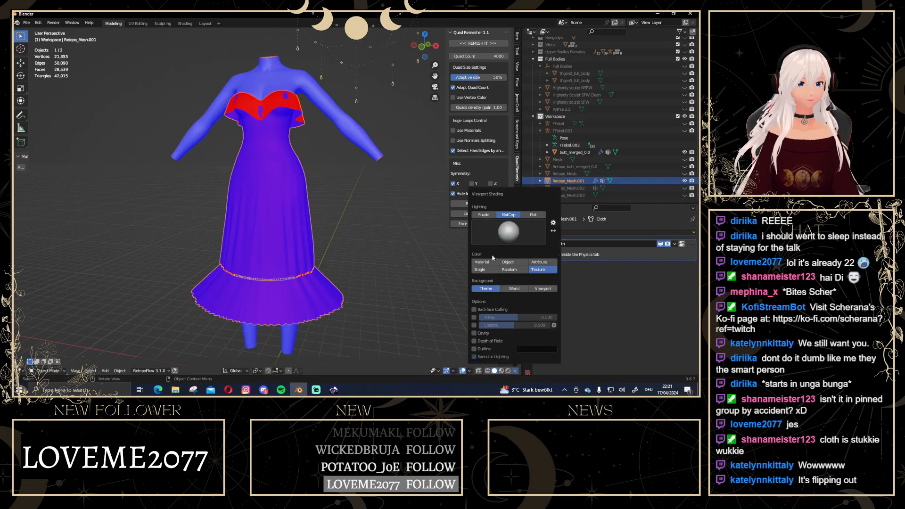
left_click(514, 371)
middle_click_drag(348, 198, 325, 200)
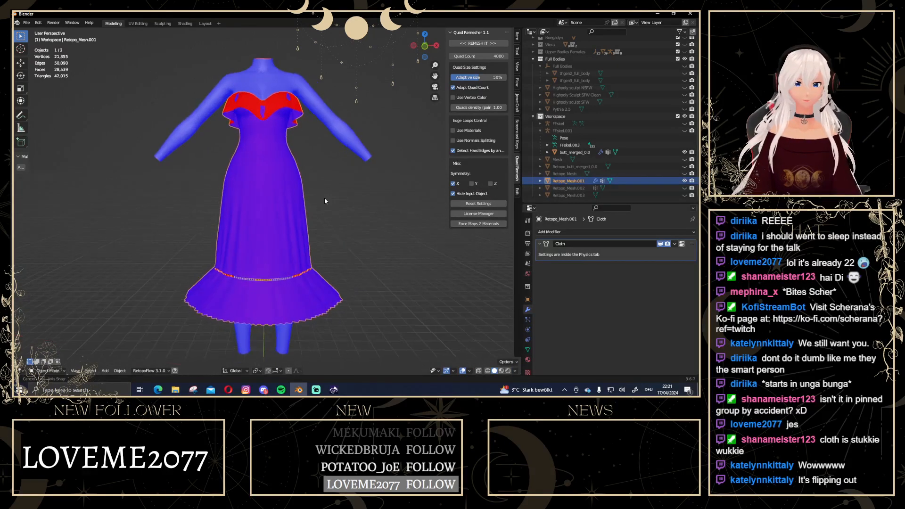
Try recalculating the normals of the entire dress mesh with the Inside option enabled
key("Tab")
key("F3")
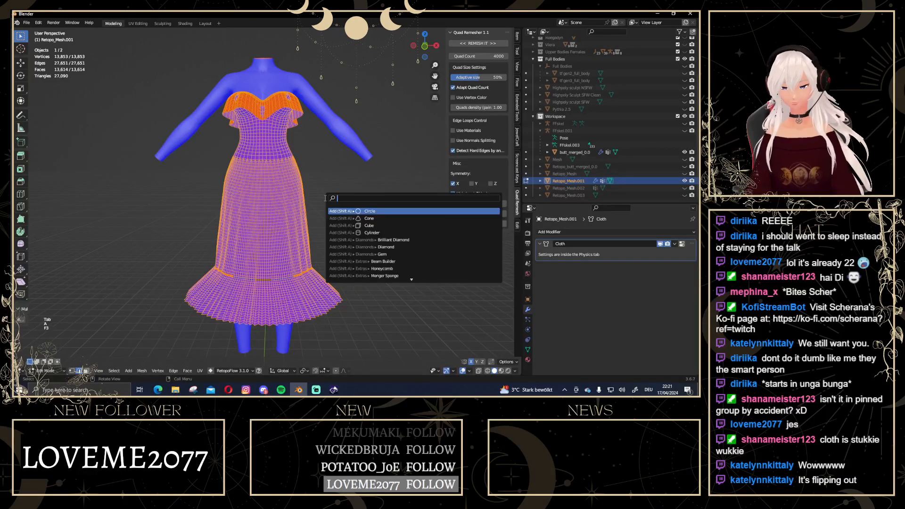
type("reca")
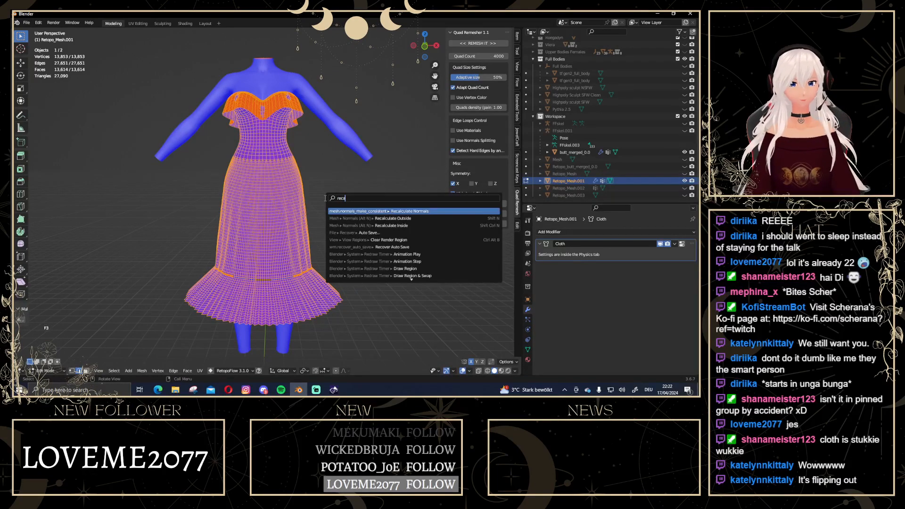
key("Return")
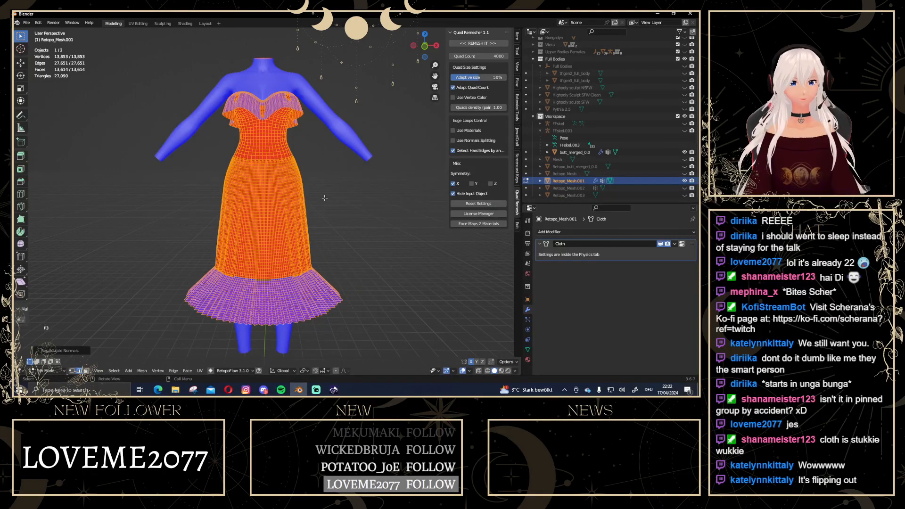
left_click(60, 351)
left_click(78, 348)
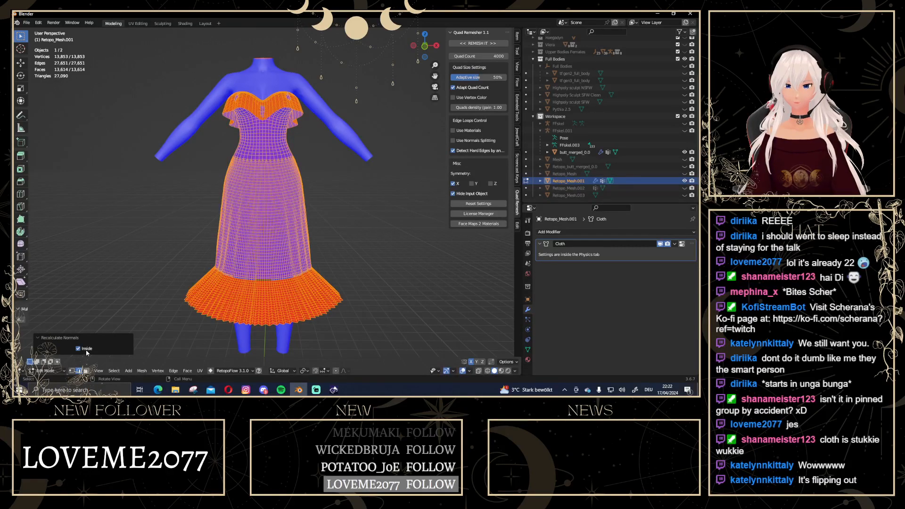
Undo the normals recalculation and the full mesh selection, and return to Object Mode
key("ctrl+z")
key("ctrl+z")
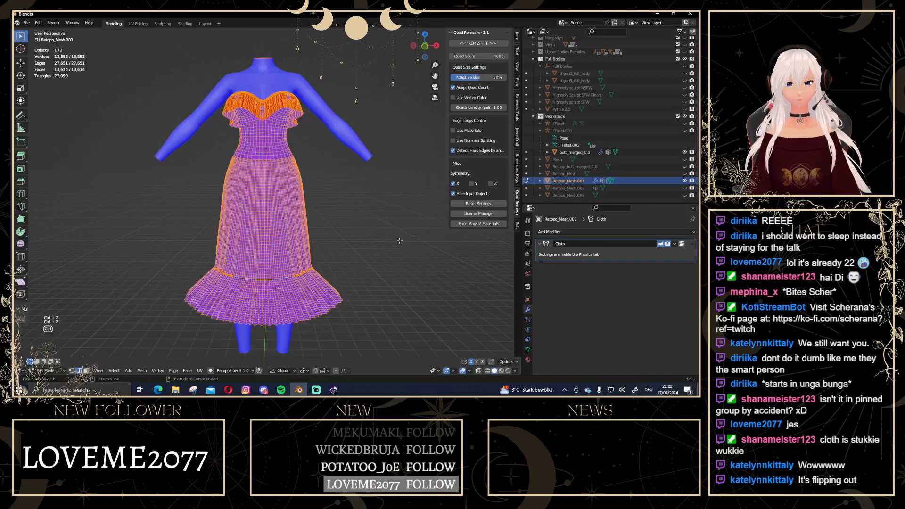
key("ctrl+z")
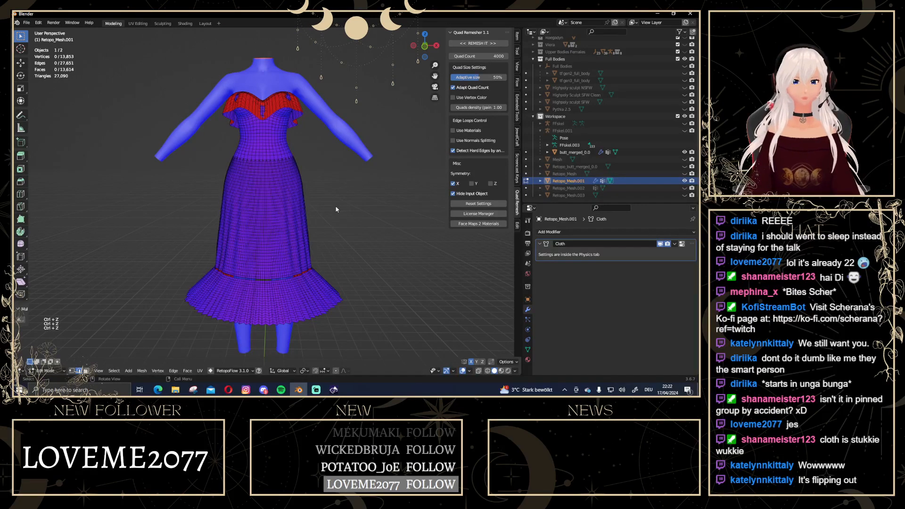
key("Tab")
Turn off the Face Orientation overlay and deselect the dress
scroll(355, 208, "down", 3)
middle_click_drag(355, 208, 349, 158, "shift")
scroll(349, 159, "up", 2)
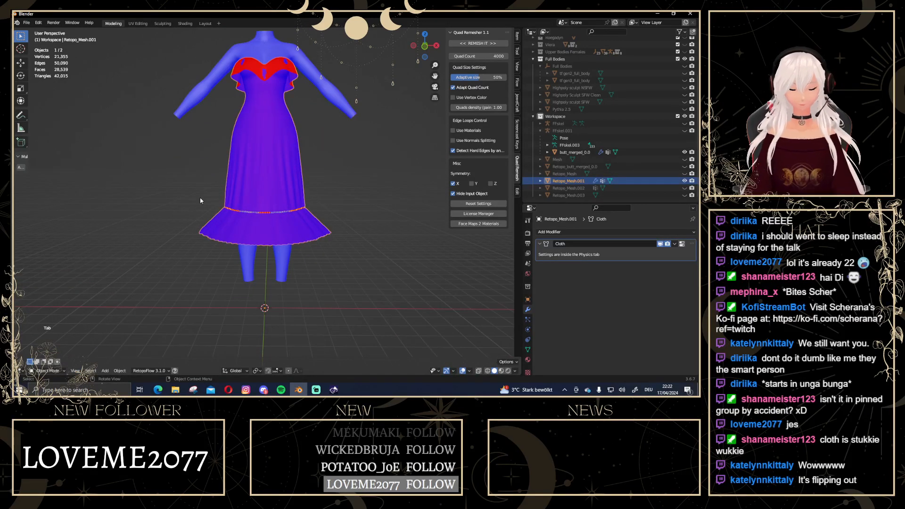
left_click(469, 371)
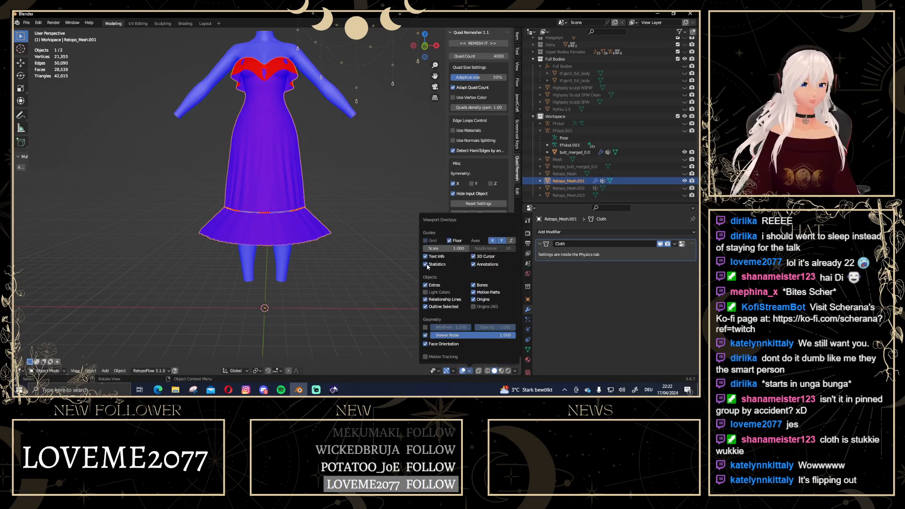
left_click(427, 344)
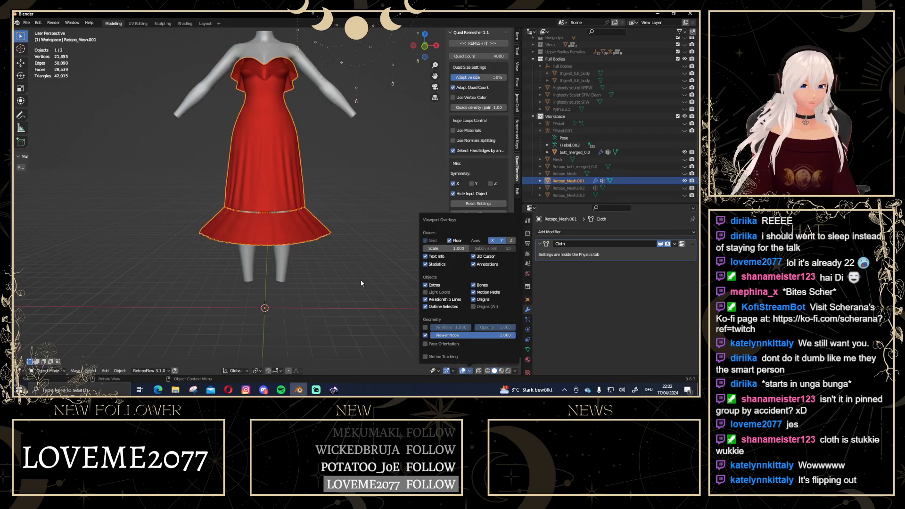
scroll(336, 255, "up", 3)
left_click(380, 271)
scroll(379, 271, "down", 3)
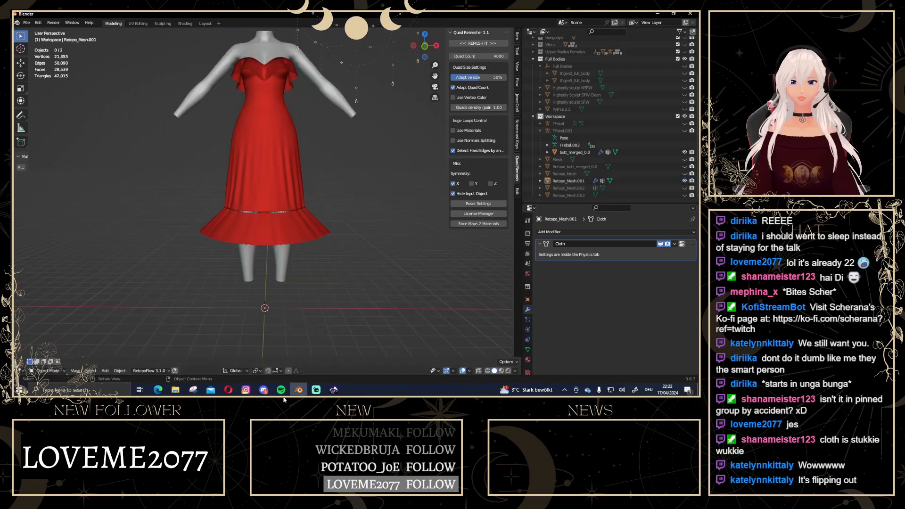
In the Layout workspace, set the dress cloth's collision quality to 5 and enable self collisions
left_click(206, 24)
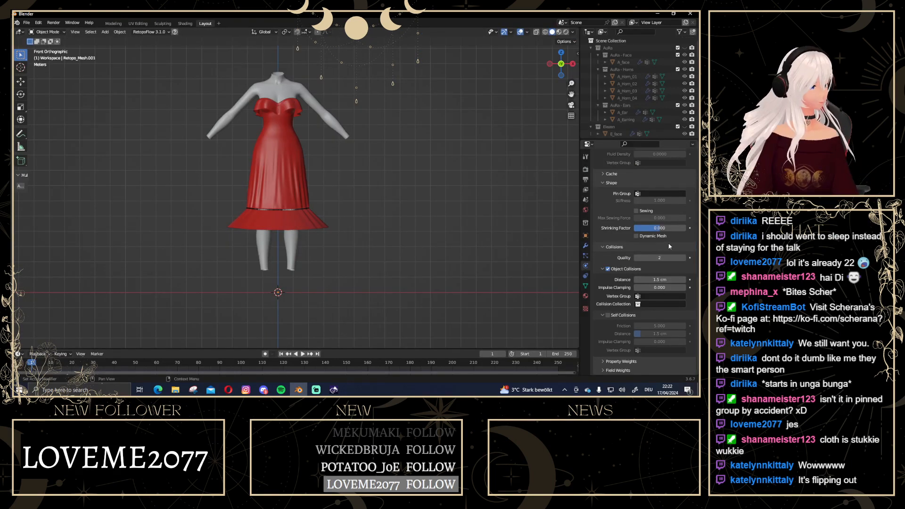
scroll(678, 239, "up", 8)
scroll(677, 239, "down", 8)
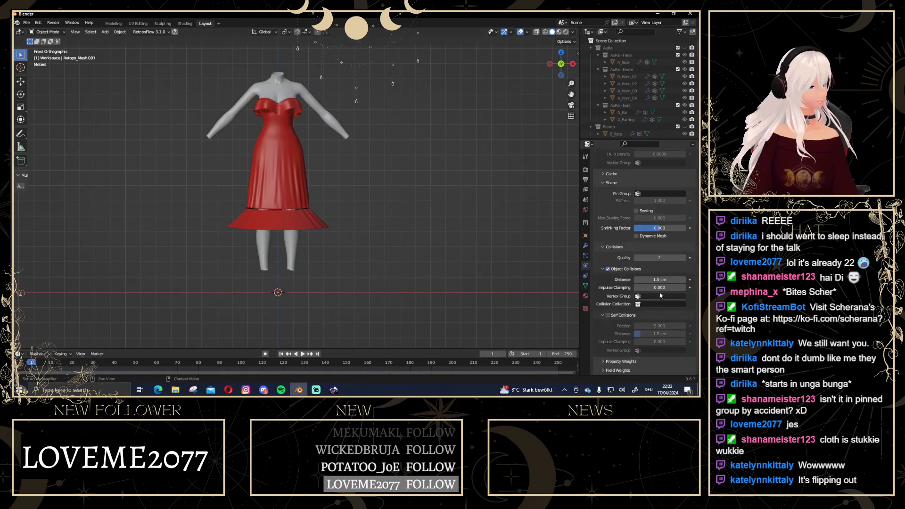
left_click(663, 257)
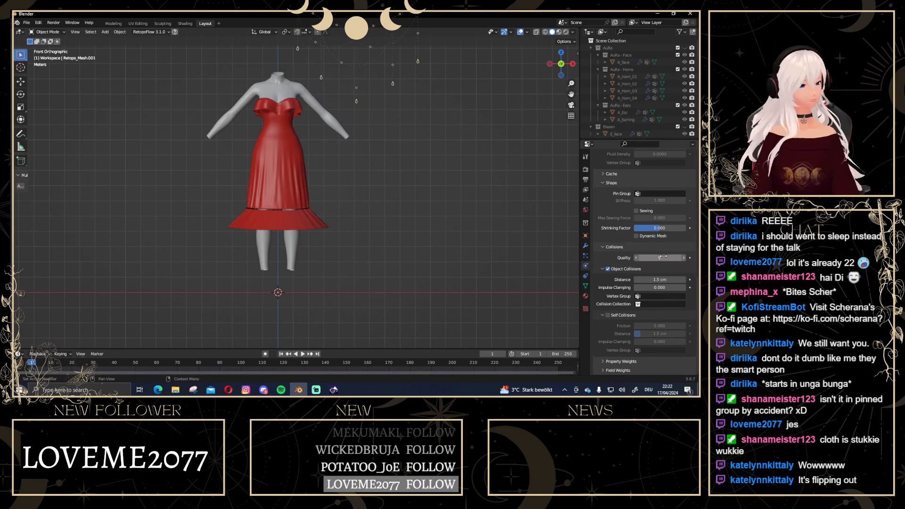
type("5")
key("Return")
left_click(608, 315)
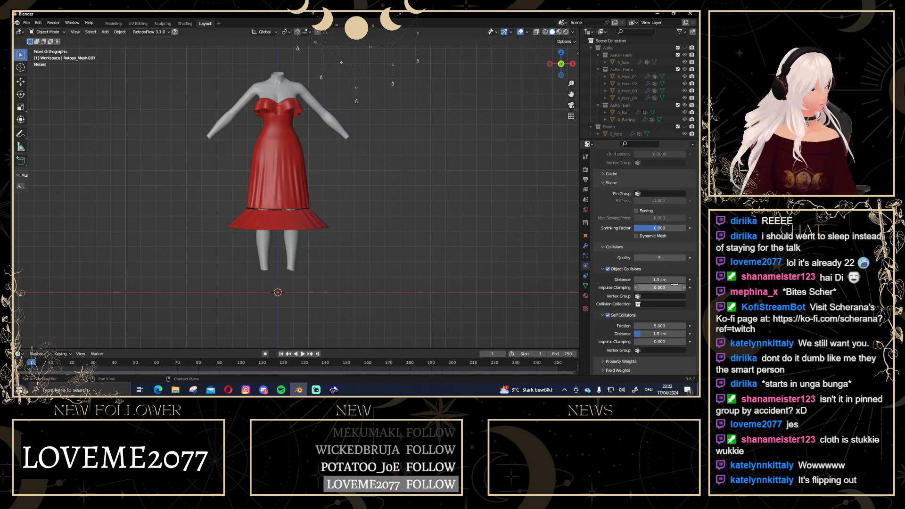
Assign the vertex group named Group as the dress cloth's pin group
scroll(655, 288, "up", 2)
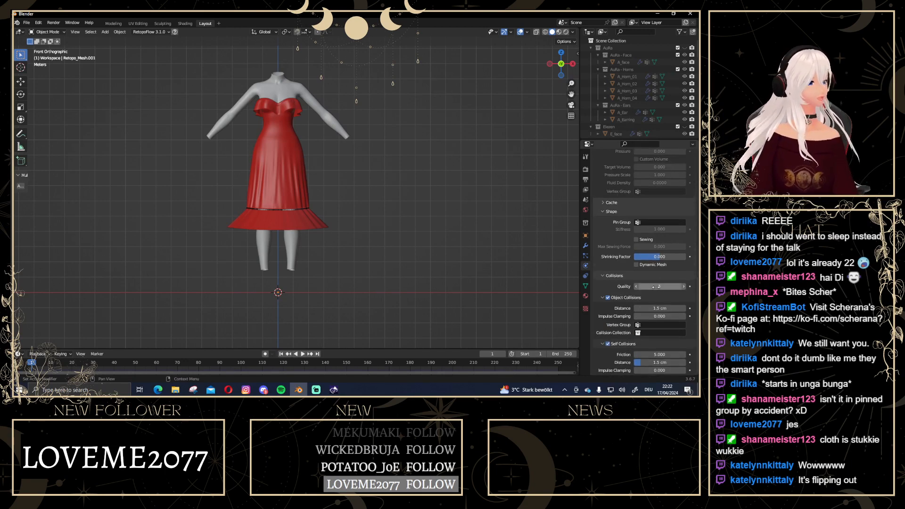
left_click(655, 222)
key("Return")
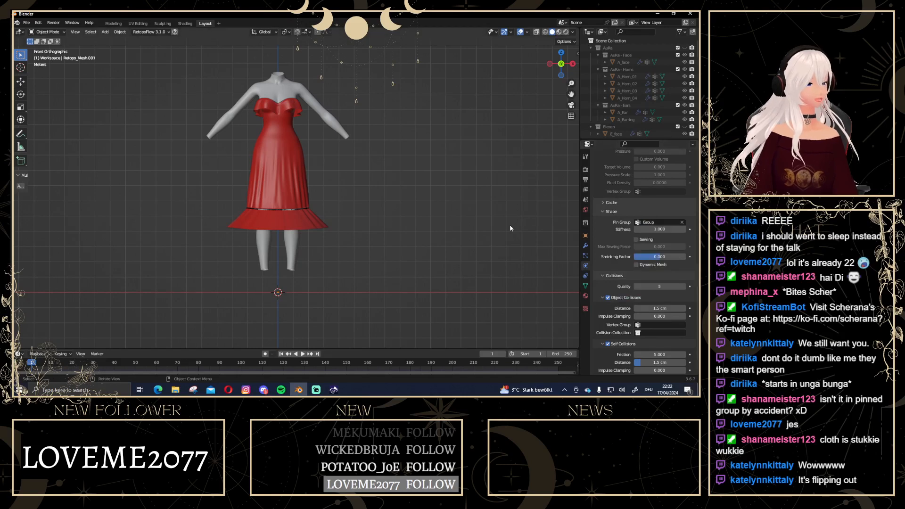
Simulate the pinned dress to frame 19 while viewing the hem ruffle up close
scroll(470, 213, "up", 3)
scroll(432, 209, "up", 1)
key("space")
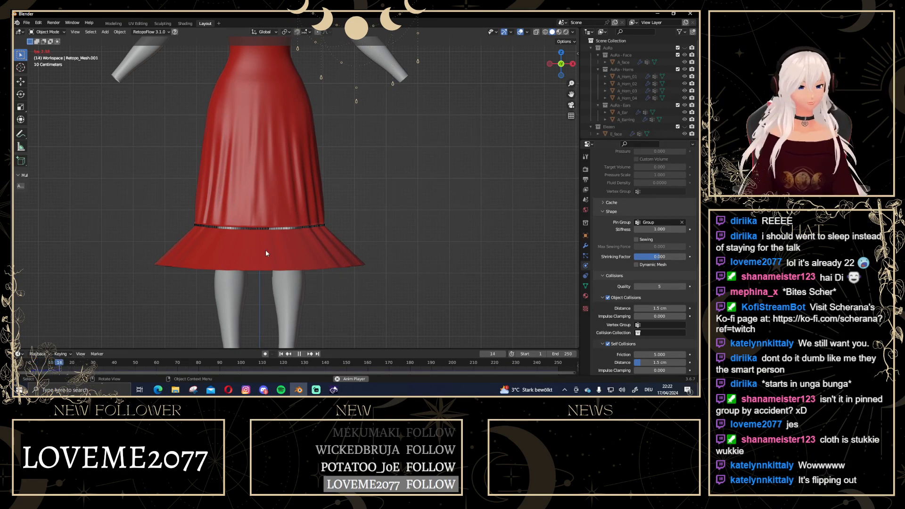
key("space")
Set the dress cloth's vertex mass to 10.2 kg
scroll(655, 238, "up", 15)
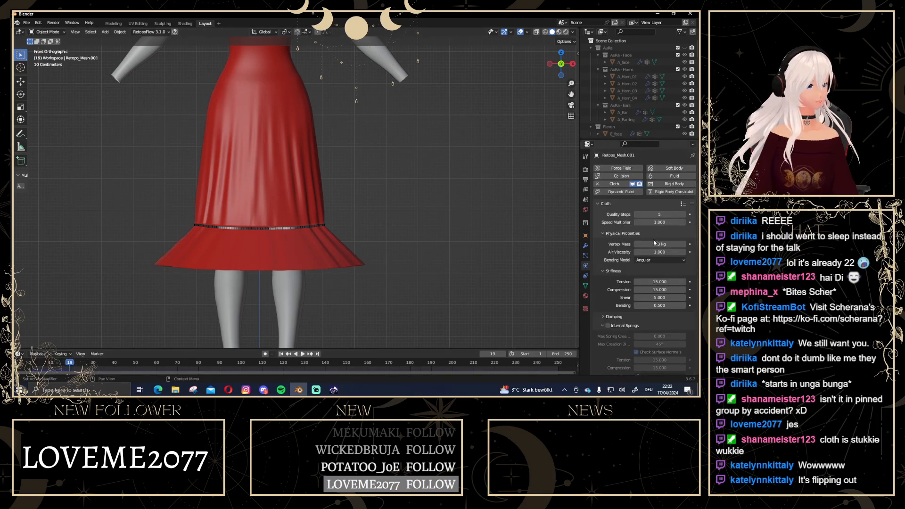
left_click(654, 242)
type("10.2")
key("Return")
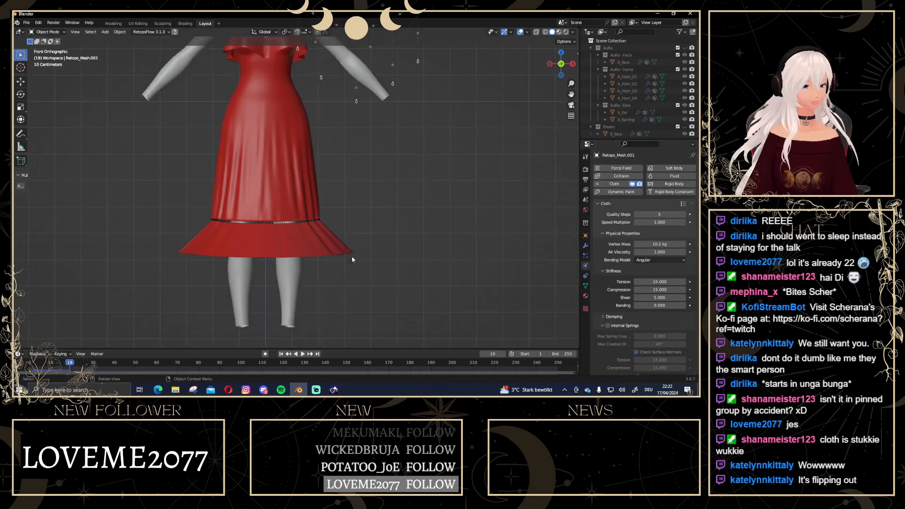
Simulate the dress from the first frame to frame 13, return to the first frame, and select the dress
scroll(353, 259, "down", 1)
key("shift+Left")
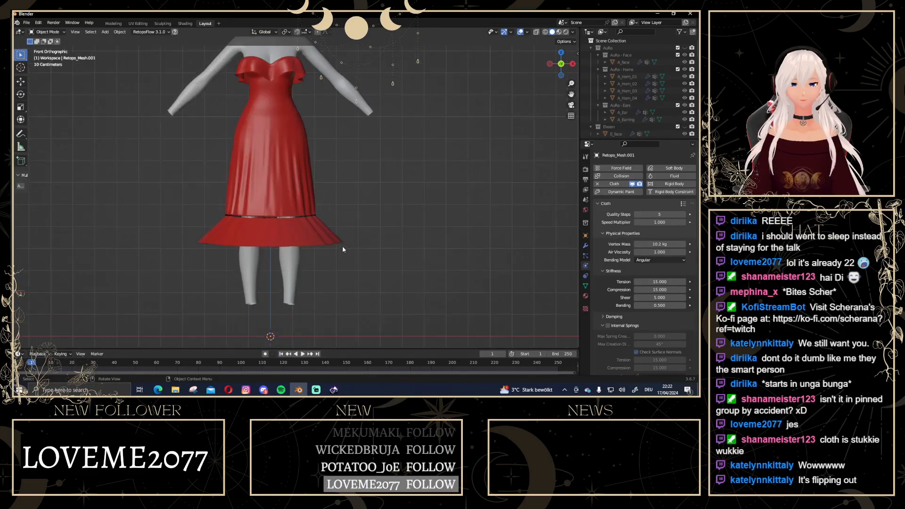
key("space")
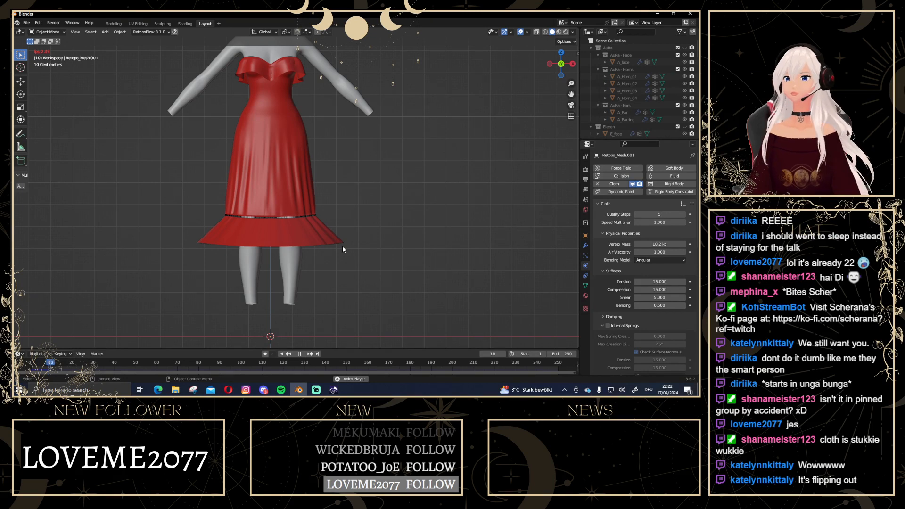
key("space")
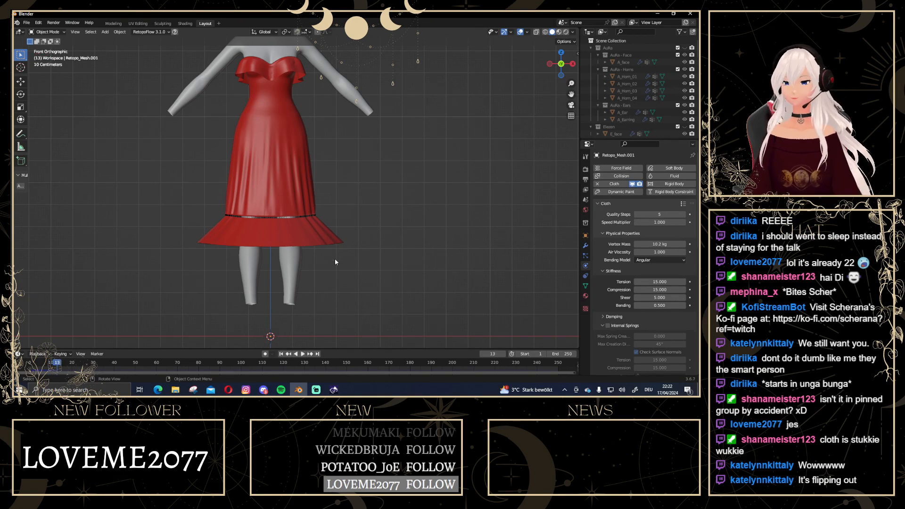
left_click(282, 354)
left_click(282, 139)
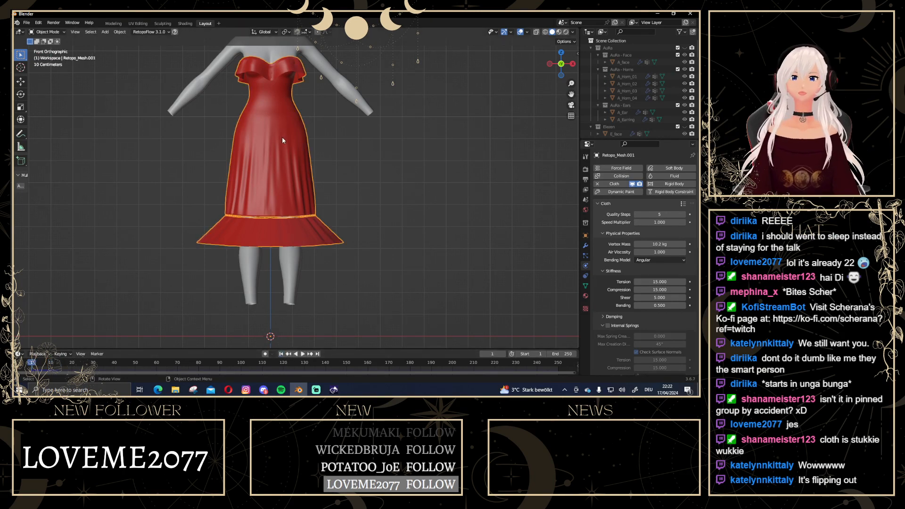
Inspect the dress in the UV Editing workspace with its whole mesh selected, and in object mode in the Modeling workspace
left_click(184, 24)
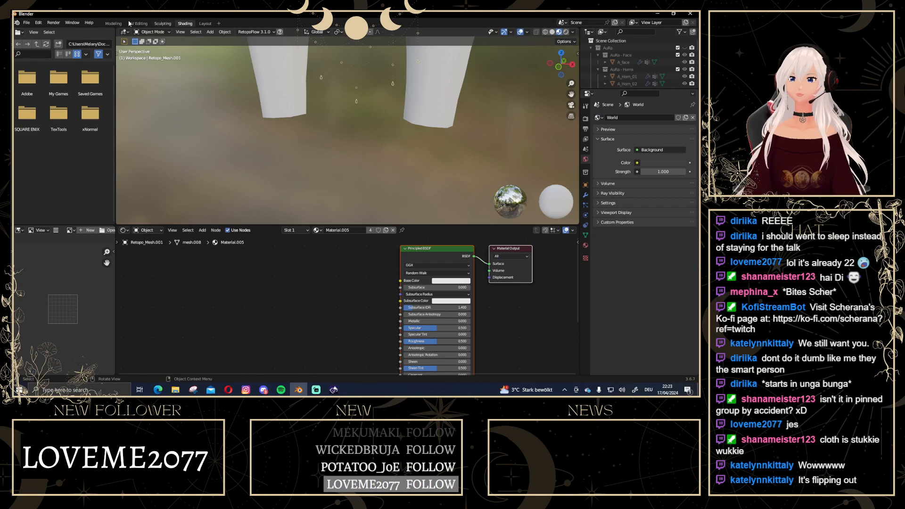
left_click(158, 23)
left_click(137, 23)
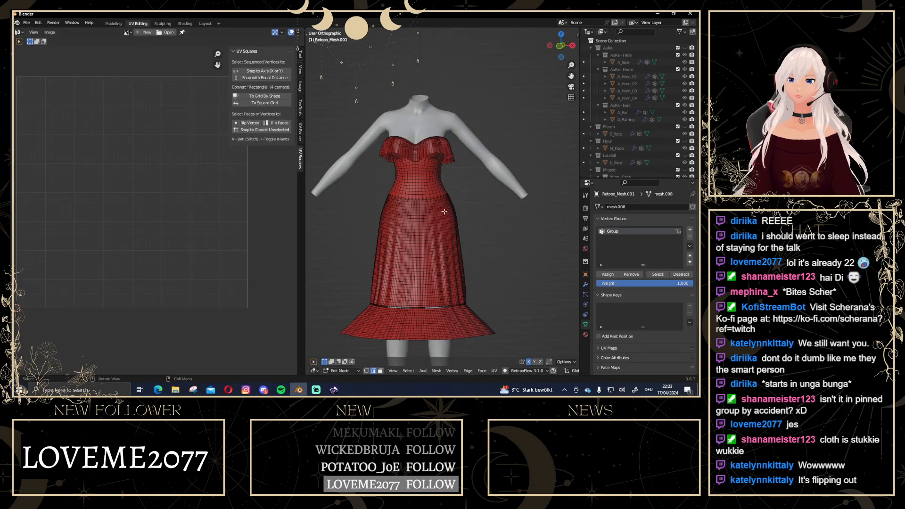
key("a")
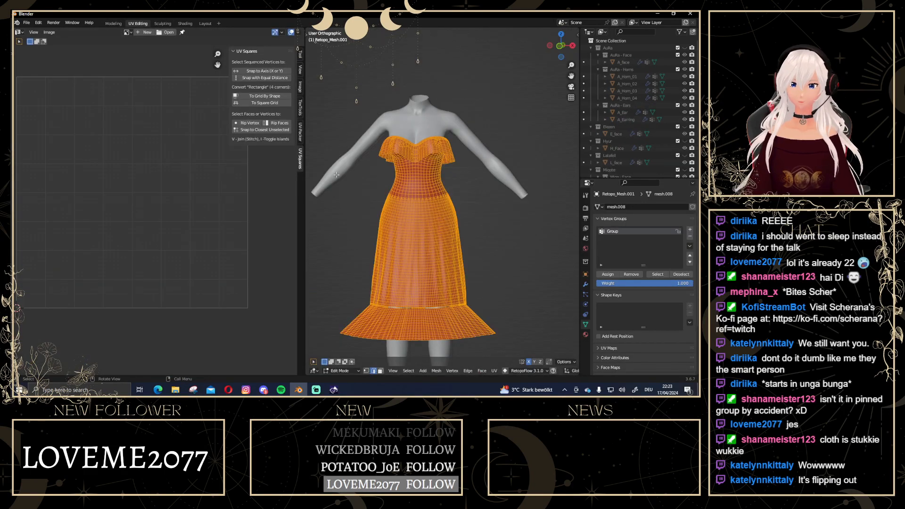
left_click(114, 23)
scroll(364, 146, "up", 3)
key("Tab")
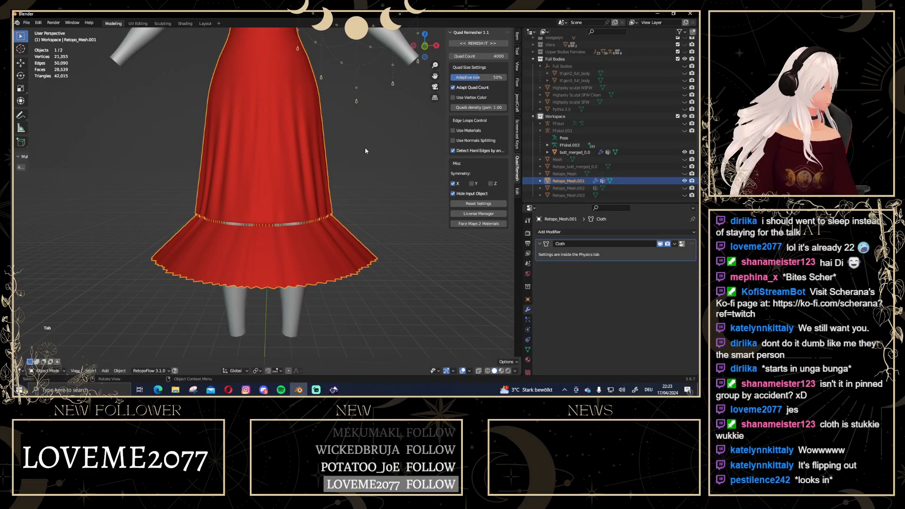
scroll(364, 148, "down", 5)
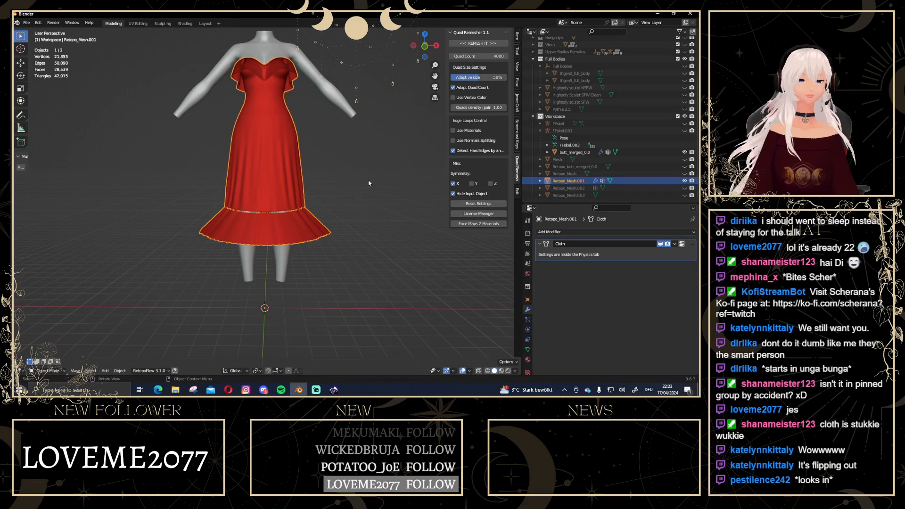
scroll(367, 179, "up", 3)
middle_click_drag(366, 179, 349, 162)
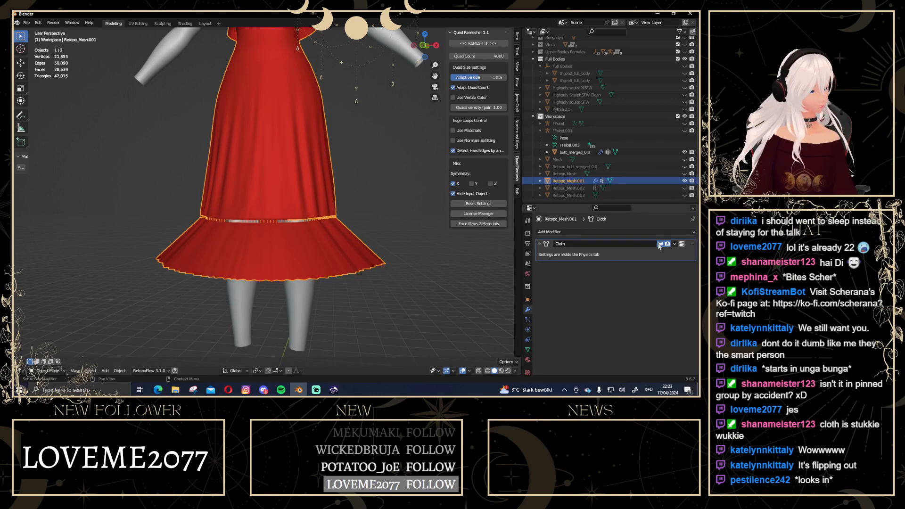
Expand the dress's cloth cache settings and look over its simulation range and bake options
left_click(527, 329)
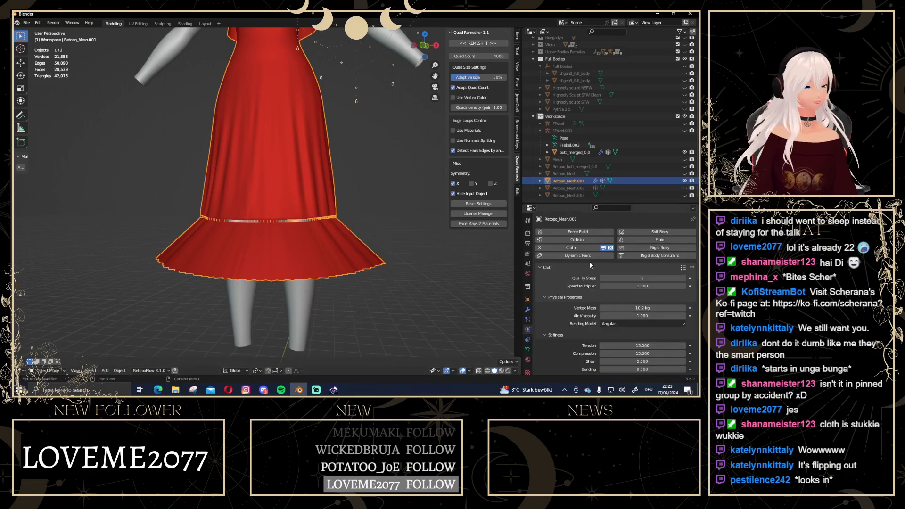
scroll(615, 252, "down", 2)
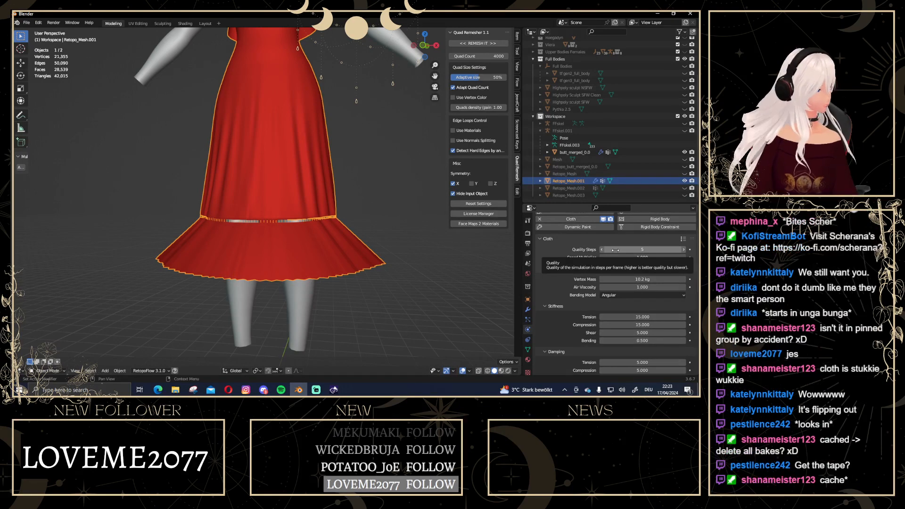
scroll(614, 250, "down", 10)
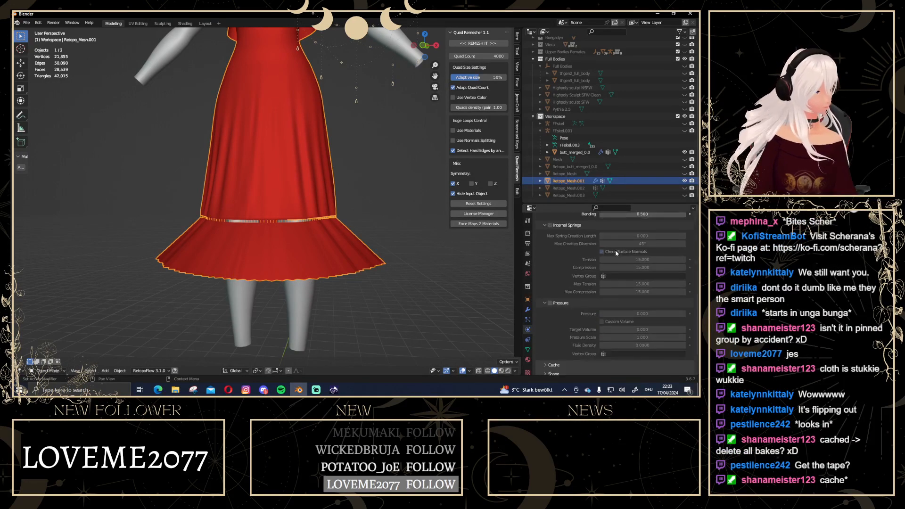
left_click(554, 335)
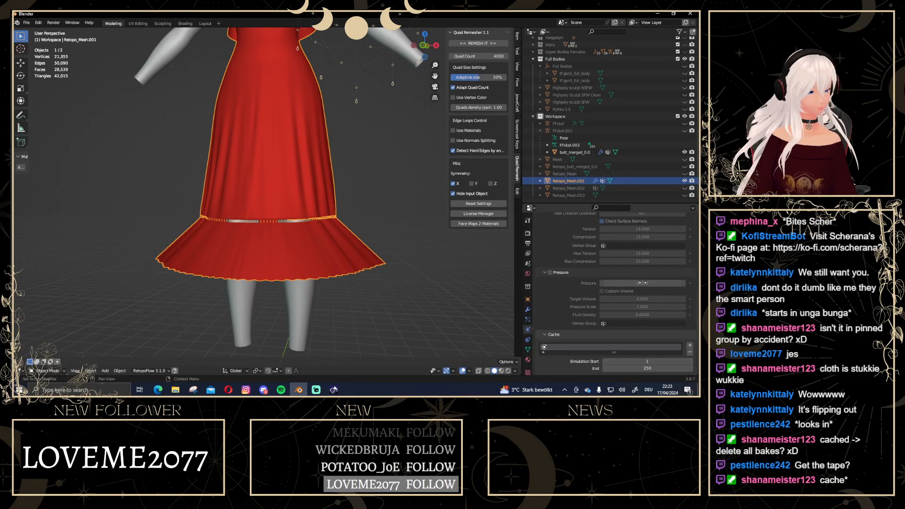
scroll(607, 325, "down", 5)
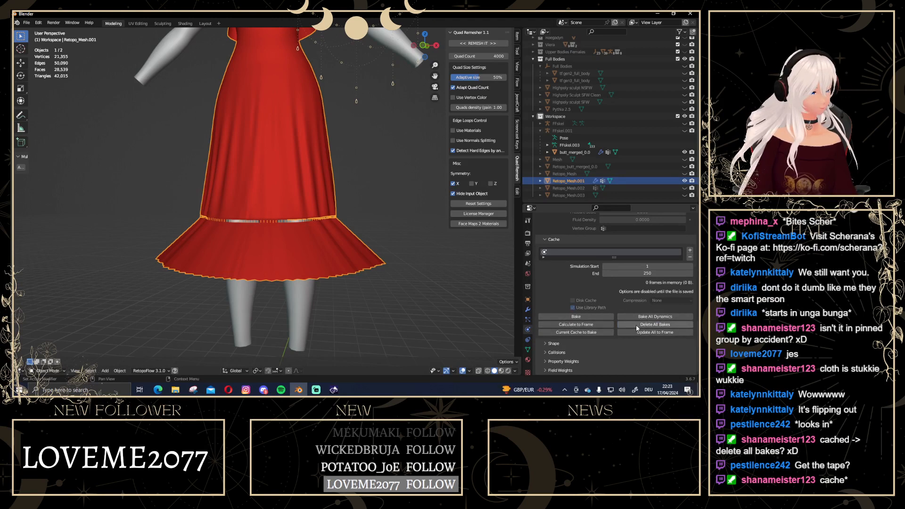
Simulate the dress to frame 16 in front view, and return to the first frame in the Layout workspace
key("KP_1")
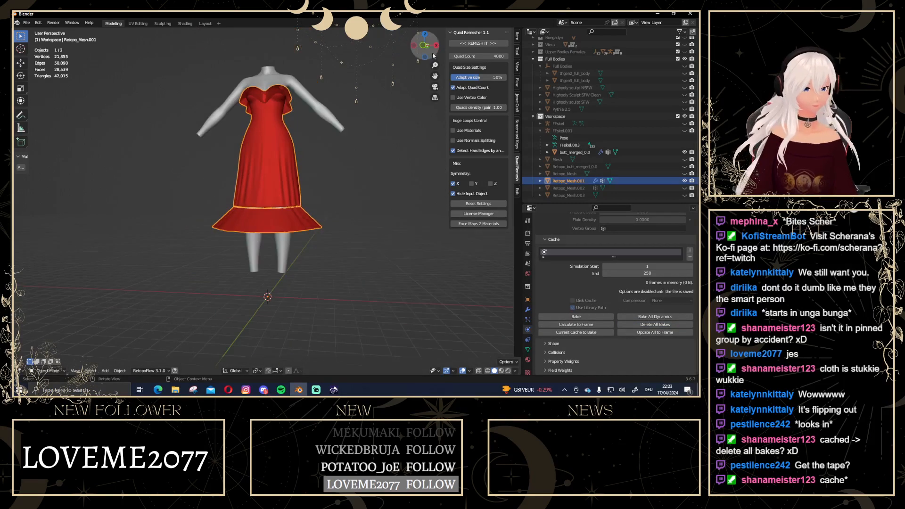
left_click(382, 259)
scroll(368, 231, "up", 3)
key("space")
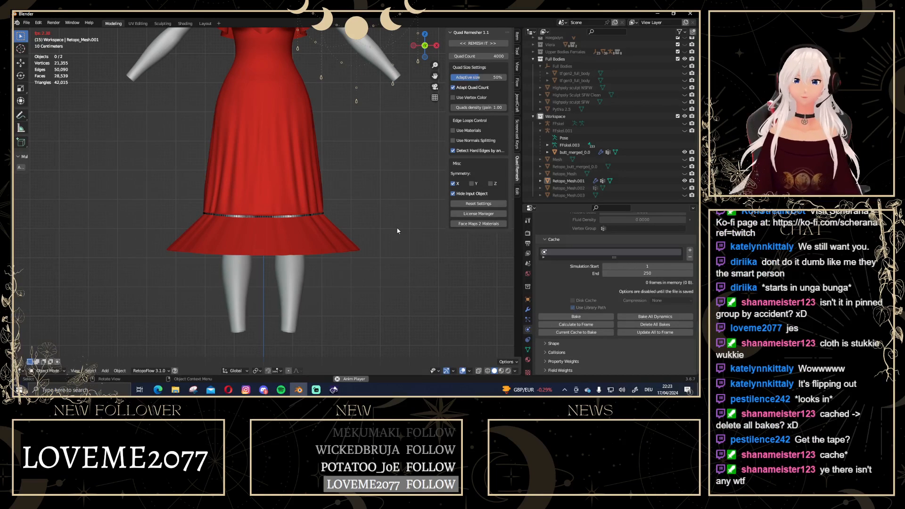
left_click(185, 23)
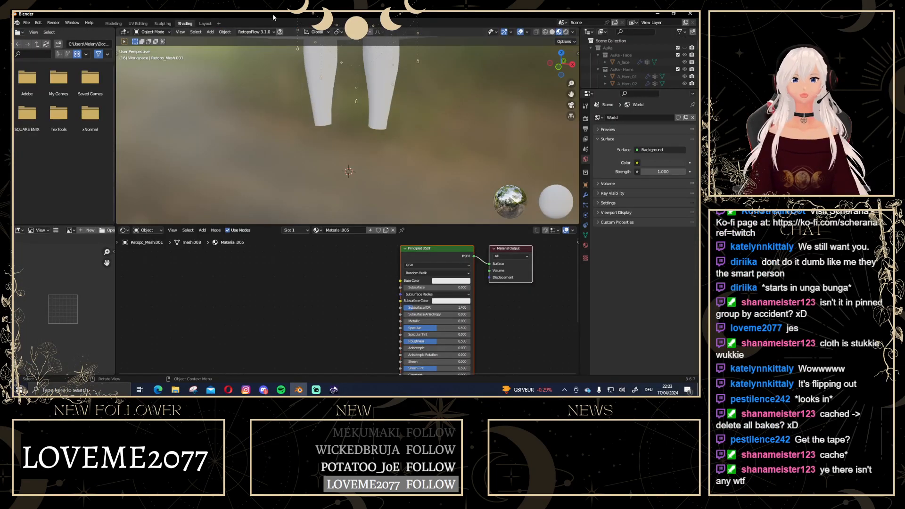
left_click(205, 23)
scroll(394, 173, "down", 3)
scroll(394, 174, "up", 2)
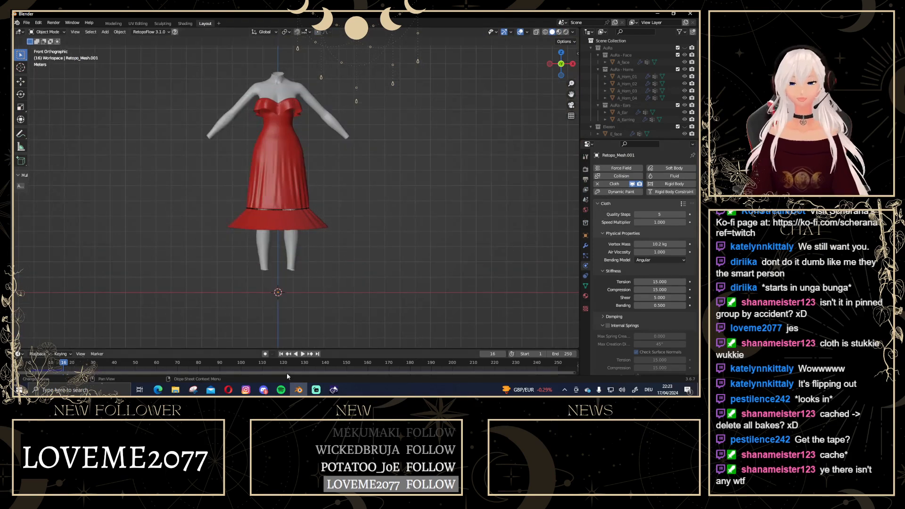
left_click(281, 354)
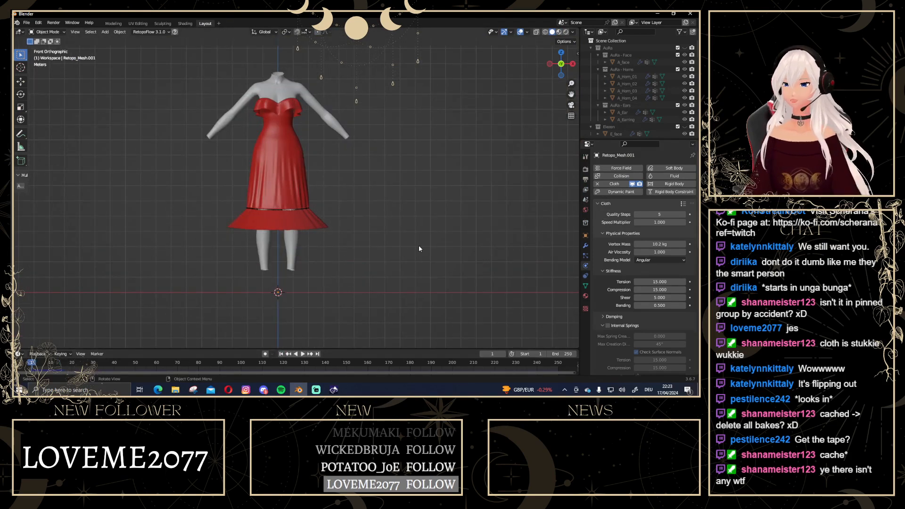
Enlarge the timeline area and fit its whole frame range into view
scroll(419, 246, "up", 2)
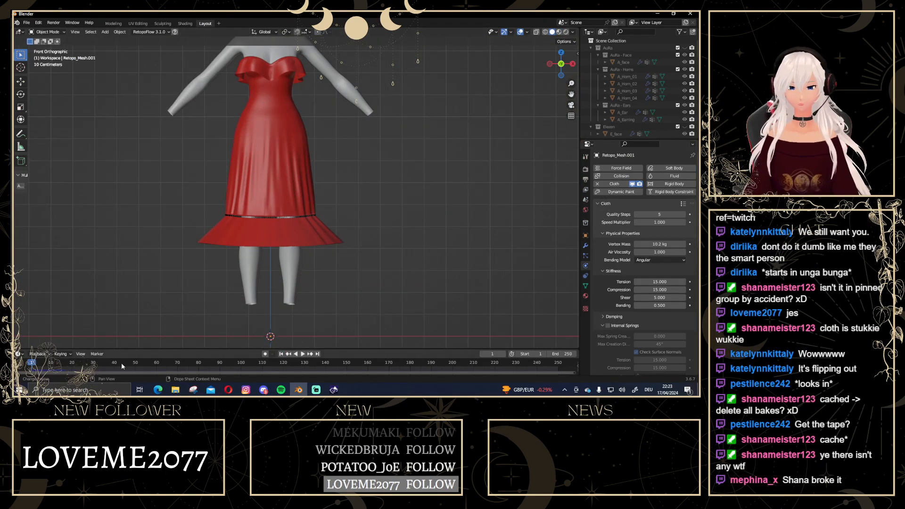
left_click_drag(149, 348, 125, 334)
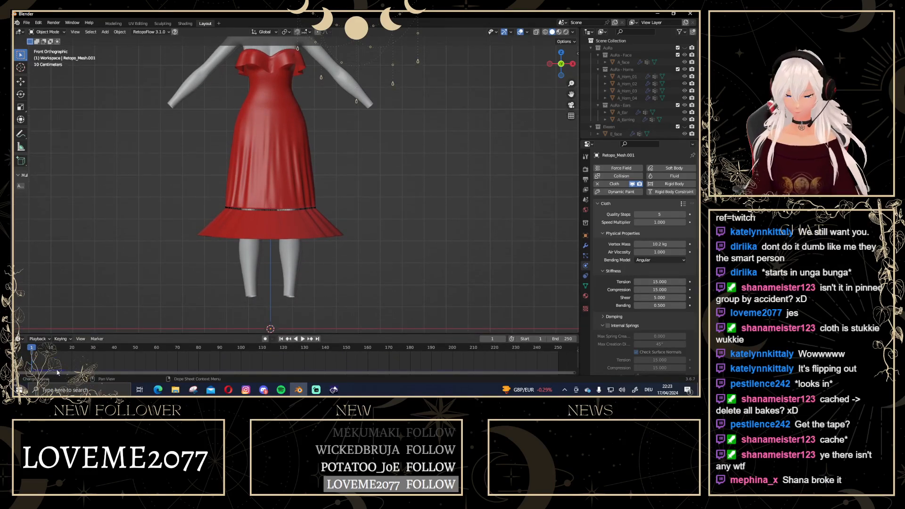
scroll(516, 356, "down", 2)
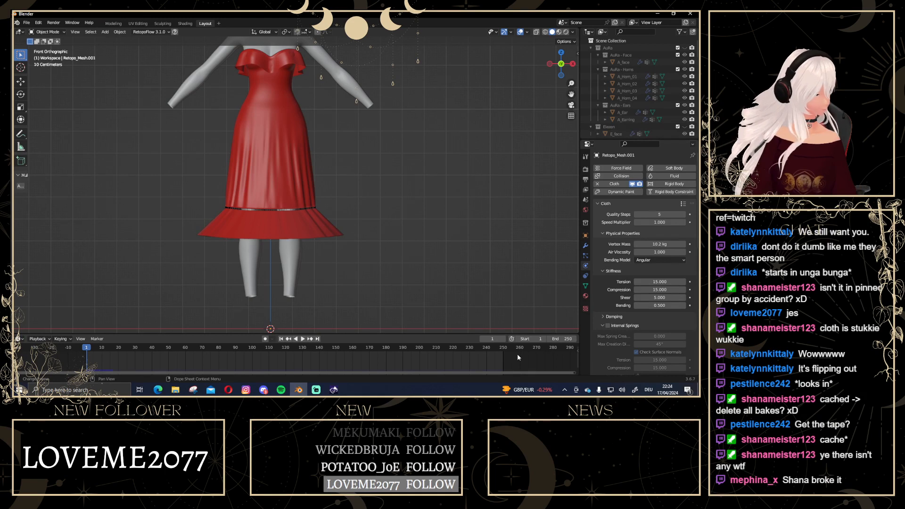
key("Home")
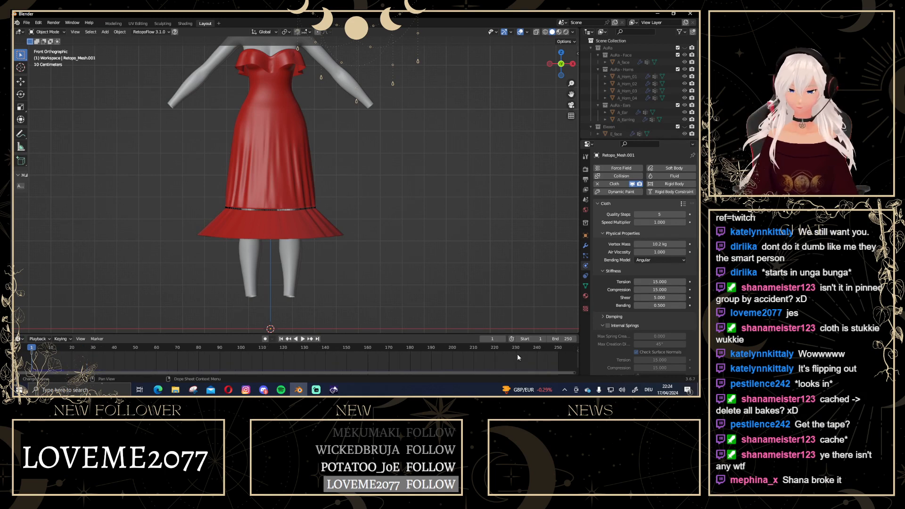
Apply the Silk cloth preset to the dress and set its pin group stiffness to 0
left_click(683, 203)
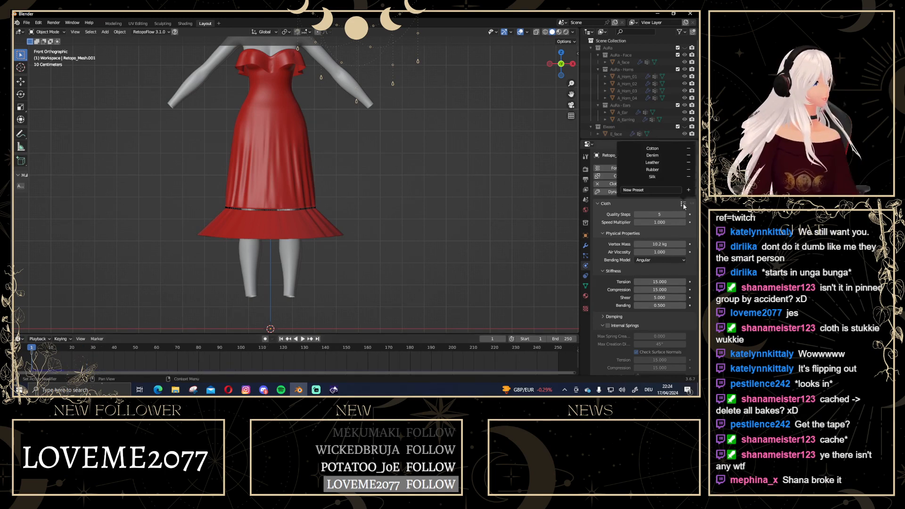
left_click(669, 176)
scroll(626, 292, "down", 10)
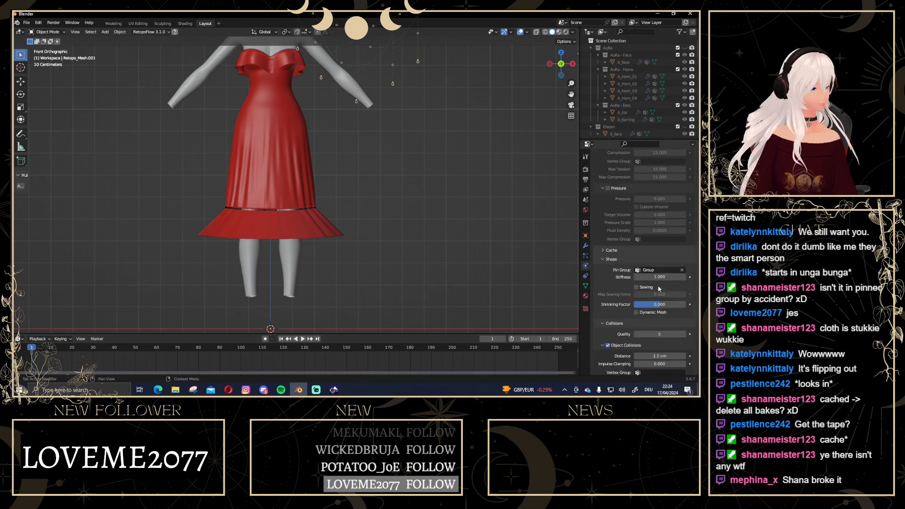
scroll(658, 288, "down", 3)
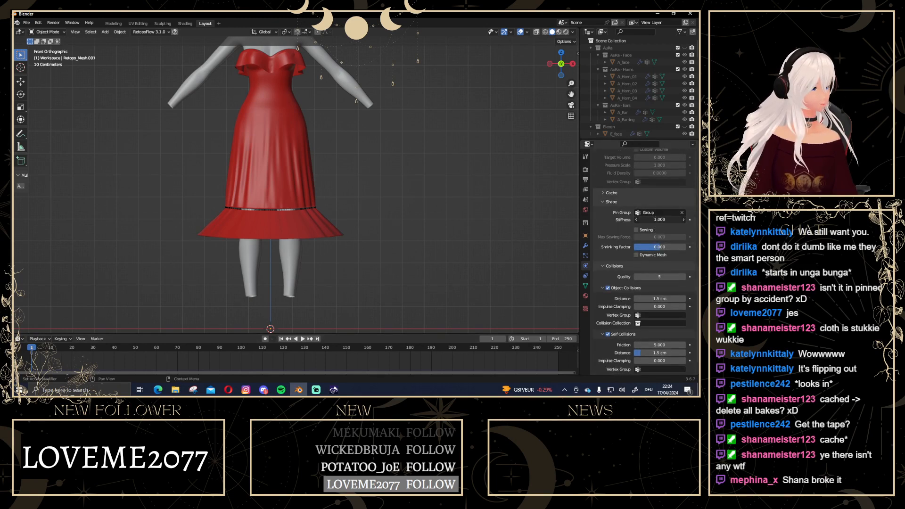
Simulate the dress to frame 14 and return to the first frame
key("space")
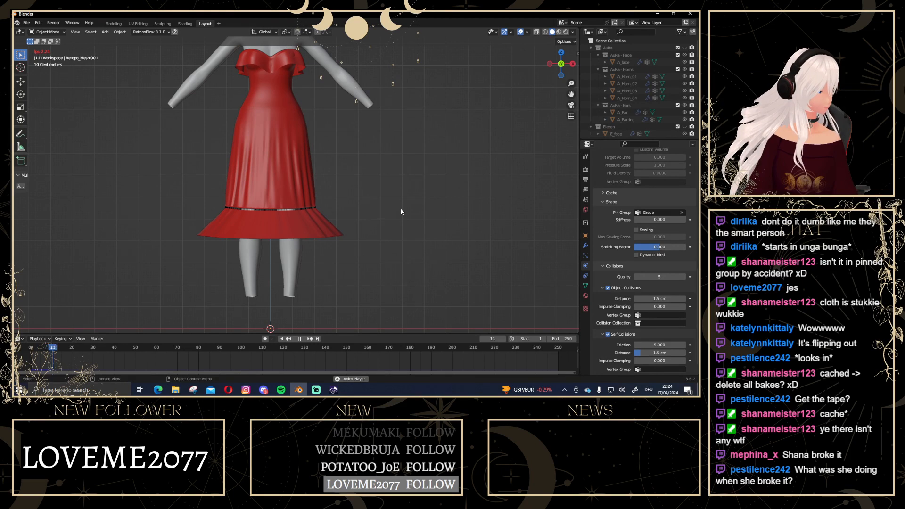
key("space")
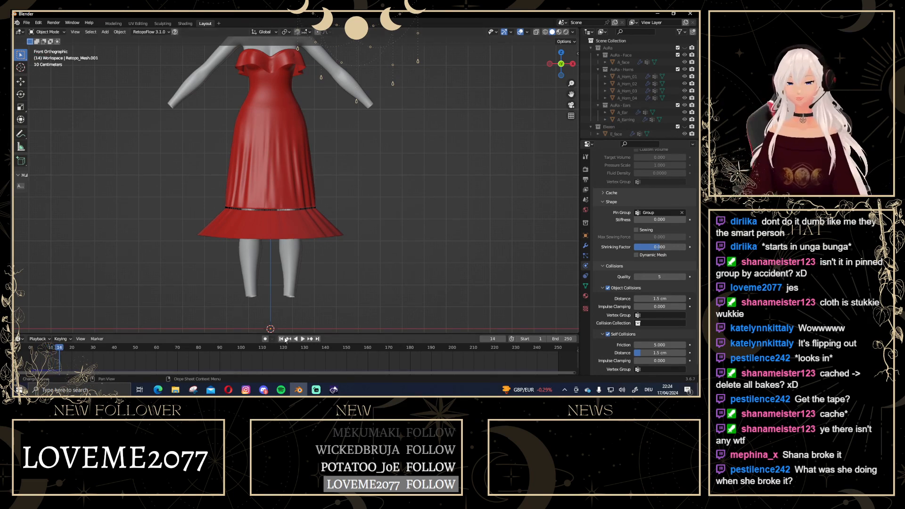
key("shift+Left")
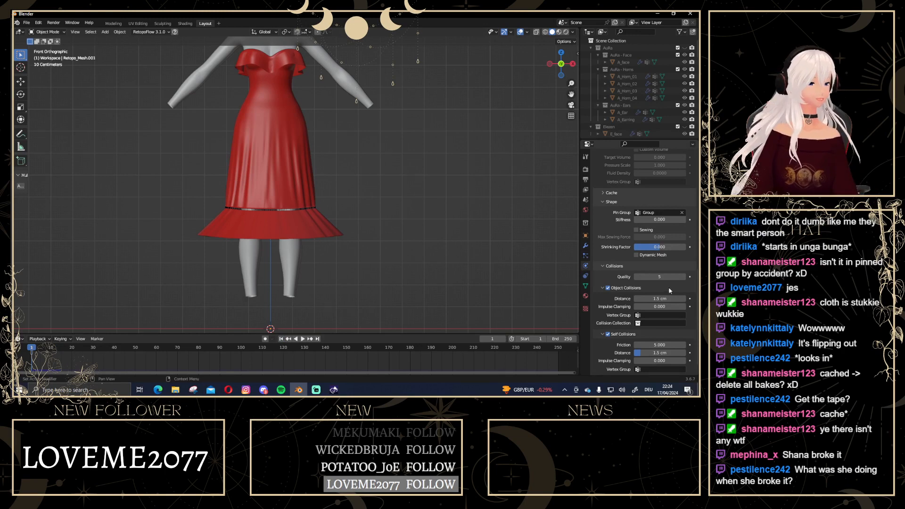
Enable Sewing in the dress cloth's shape settings and simulate to frame 8
scroll(669, 287, "down", 2)
scroll(669, 288, "up", 3)
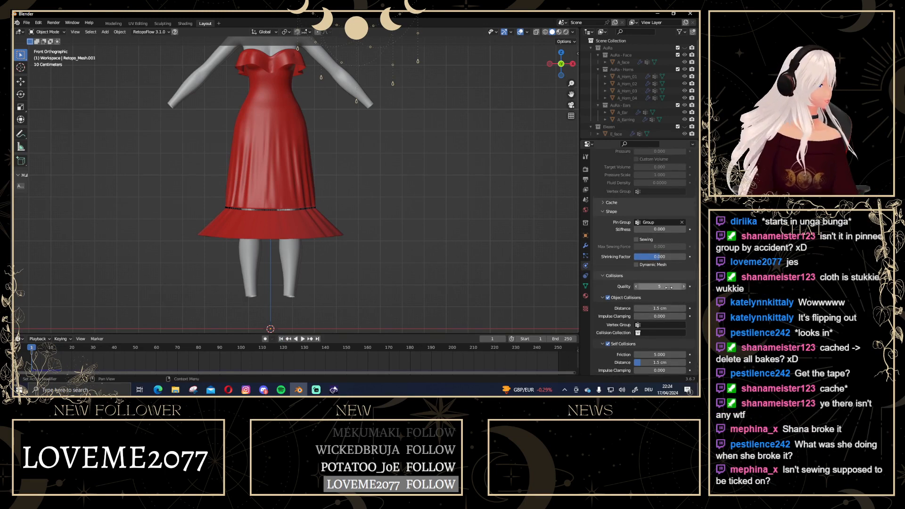
left_click(636, 239)
key("space")
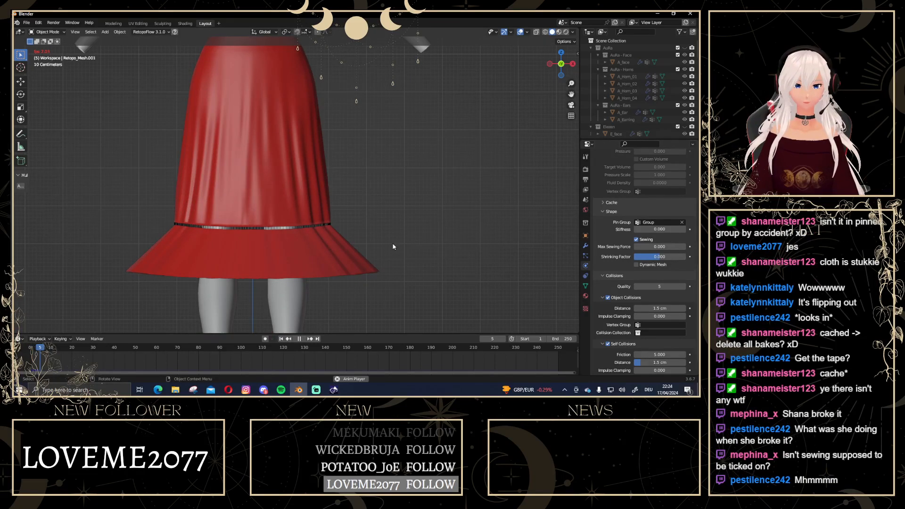
scroll(322, 245, "down", 5)
key("space")
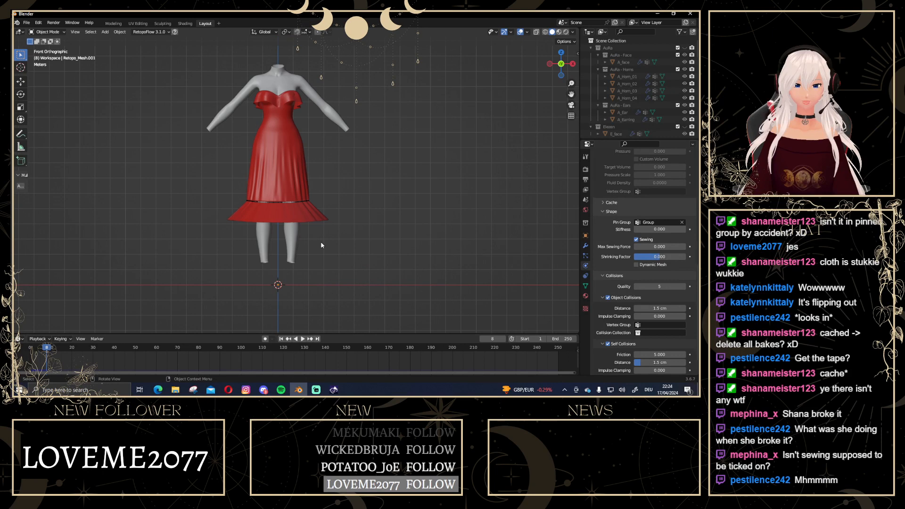
Open the dress mesh in Edit Mode with the hem ruffle in close view
left_click(293, 211)
key("Tab")
scroll(291, 238, "up", 3)
Try to select the hem ruffle by growing the selection outward from one edge at its front
left_click(280, 250)
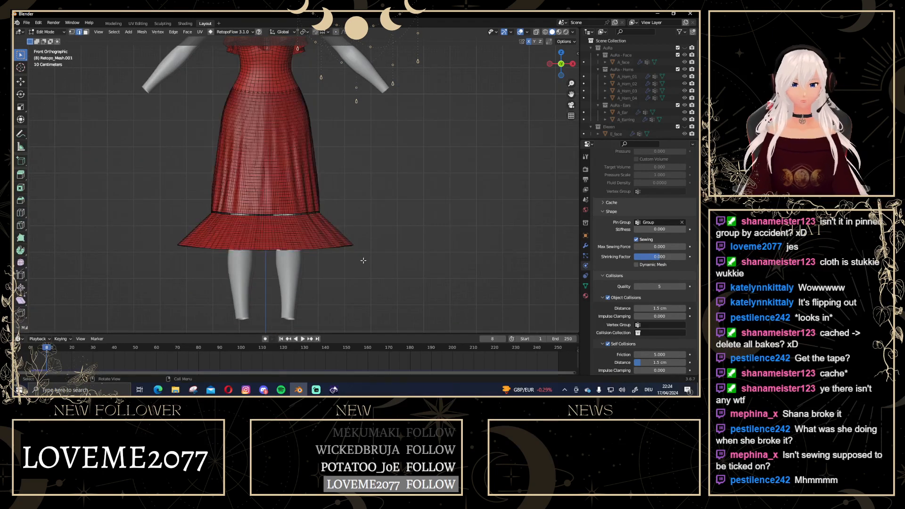
key("ctrl+KP_Add")
key("ctrl+KP_Add")
key("ctrl+KP_Add")
key("ctrl+KP_Add")
key("ctrl+KP_Add")
key("ctrl+KP_Add")
key("ctrl+KP_Add")
key("ctrl+KP_Add")
key("ctrl+KP_Add")
key("ctrl+KP_Add")
key("ctrl+KP_Add")
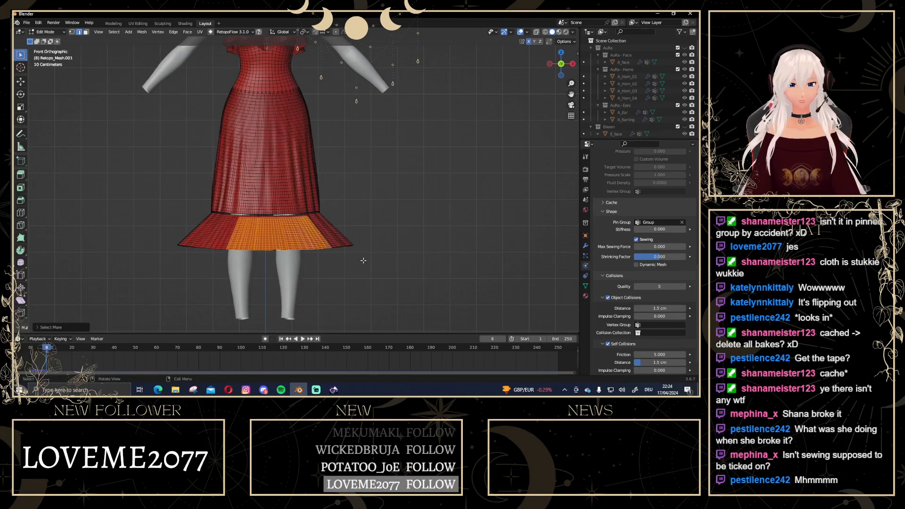
Select the hem ruffle's lower edge loop, grow the selection over the whole ruffle, and delete it from the dress mesh
left_click(339, 245, "alt")
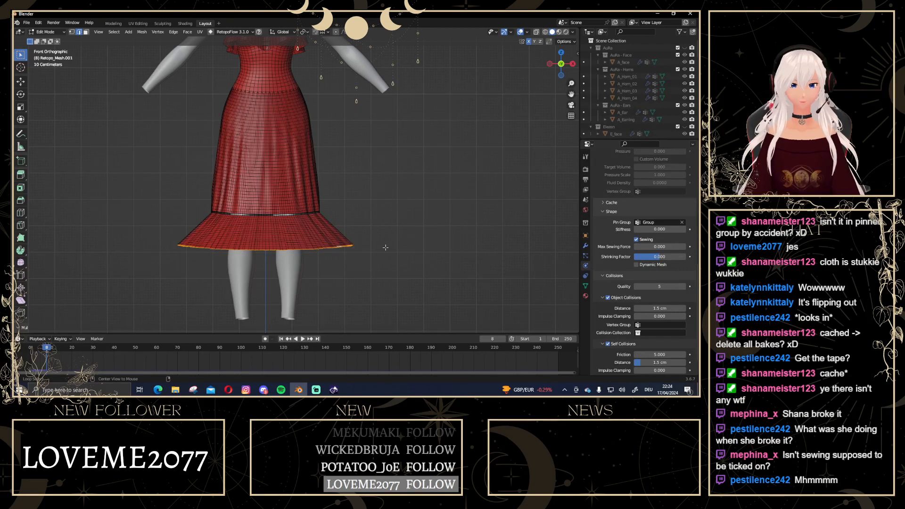
scroll(385, 247, "down", 1, "ctrl")
key("ctrl+KP_Add")
key("ctrl+KP_Add")
key("ctrl+KP_Add")
key("ctrl+KP_Add")
key("ctrl+KP_Add")
key("ctrl+KP_Add")
key("ctrl+KP_Add")
key("ctrl+KP_Add")
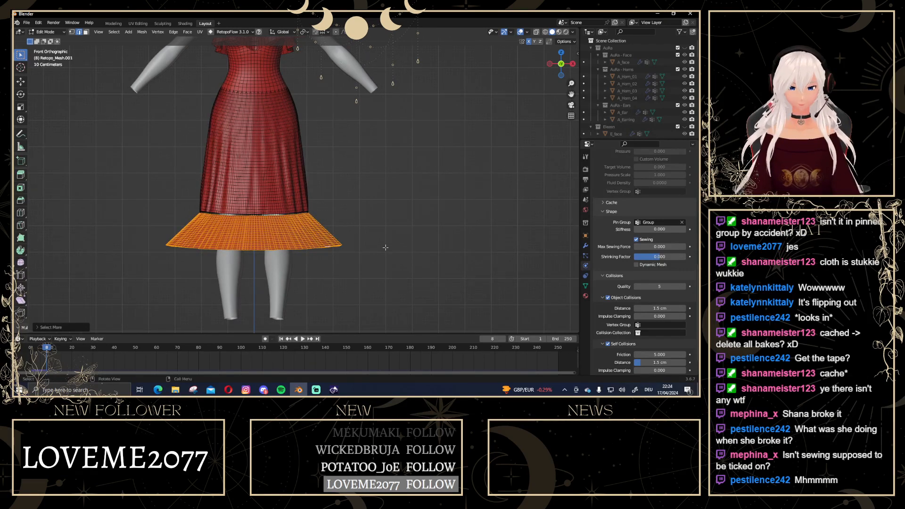
key("x")
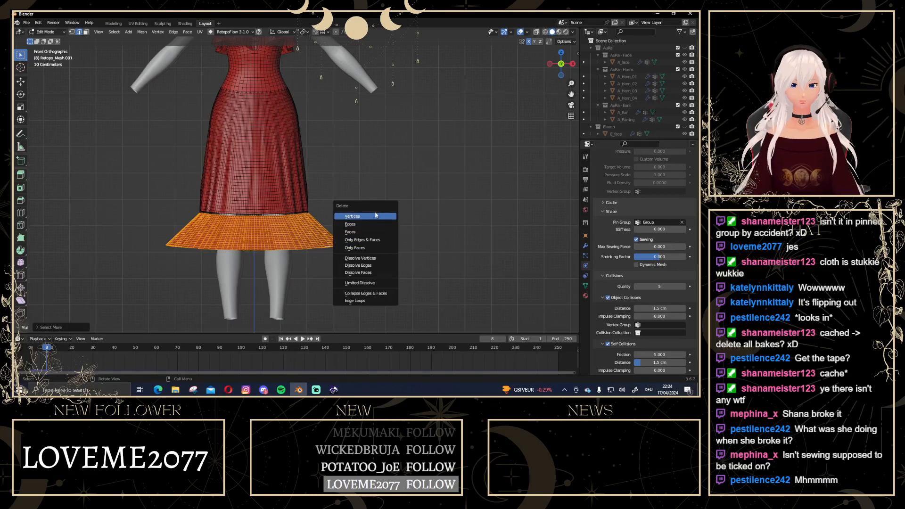
left_click(374, 228)
scroll(267, 212, "up", 6)
scroll(304, 220, "down", 2)
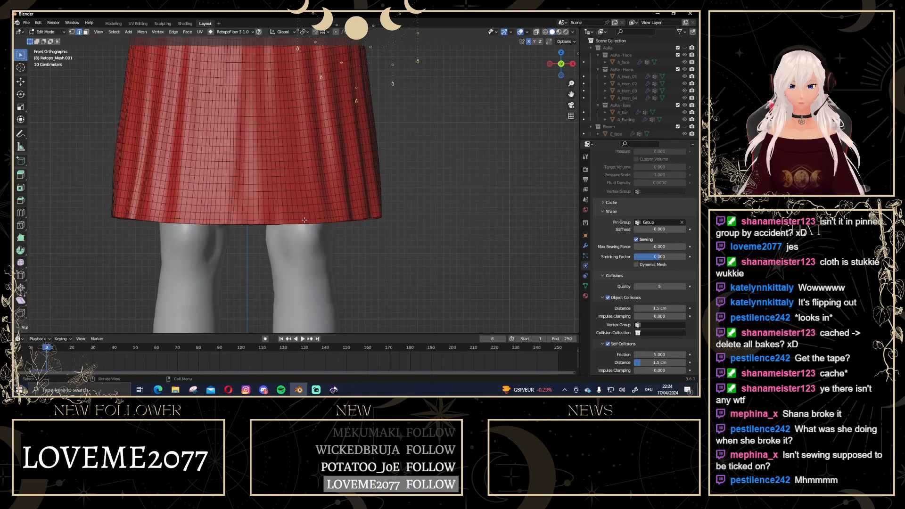
Delete the leftover edge loops along the skirt's lower edge and return the dress to Object Mode
left_click(267, 224, "alt")
key("x")
left_click(373, 230)
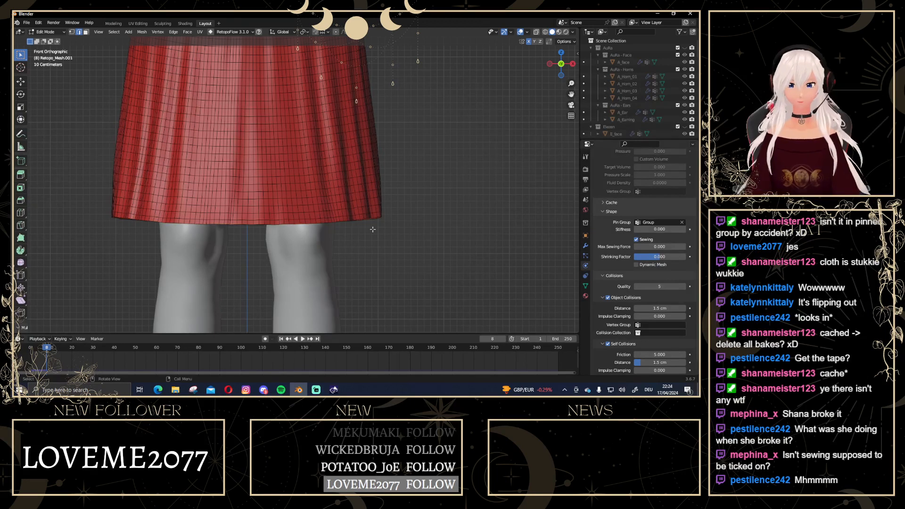
scroll(372, 228, "up", 3)
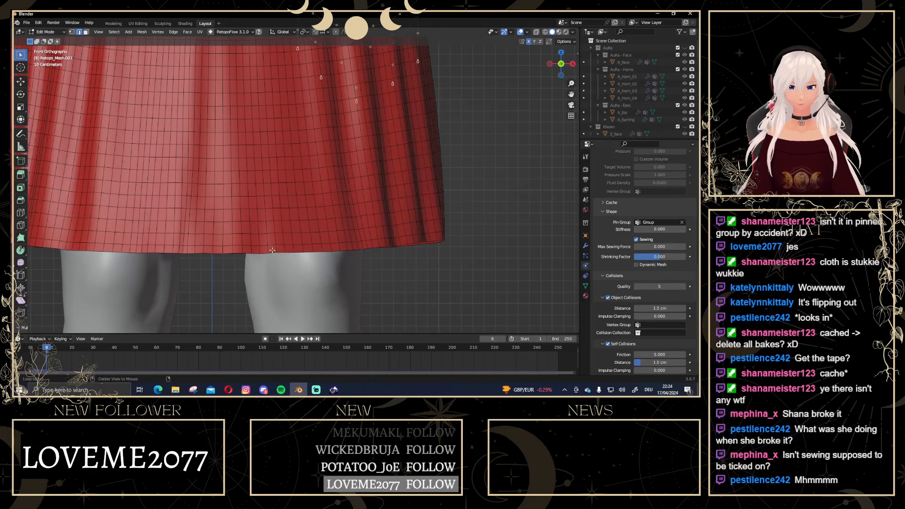
left_click(279, 253, "alt")
key("x")
left_click(282, 249)
scroll(309, 253, "down", 4)
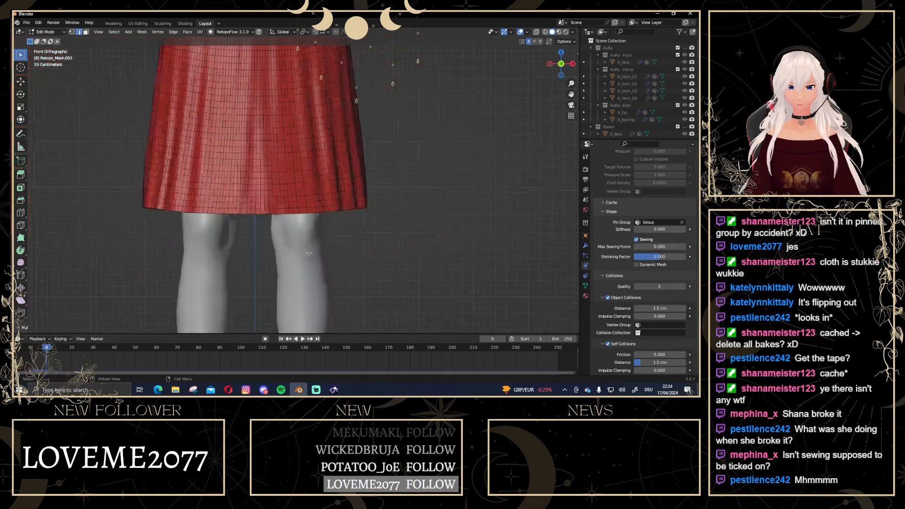
key("Tab")
scroll(309, 253, "down", 5)
scroll(344, 188, "up", 2)
middle_click_drag(343, 155, 329, 206, "shift")
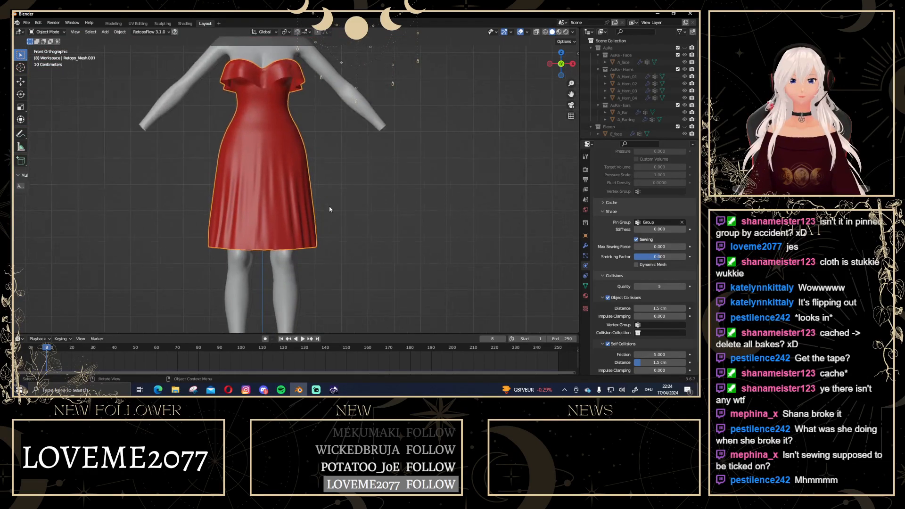
Select the dress's collar and upper bodice through the mesh in Edit Mode, and grow the selection down to the waist
key("Tab")
scroll(304, 178, "down", 3)
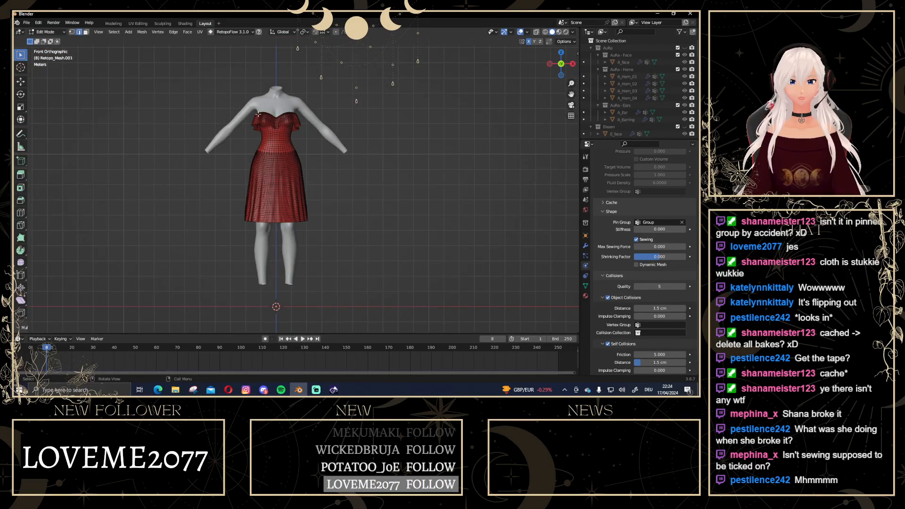
key("alt+z")
left_click_drag(238, 104, 335, 136)
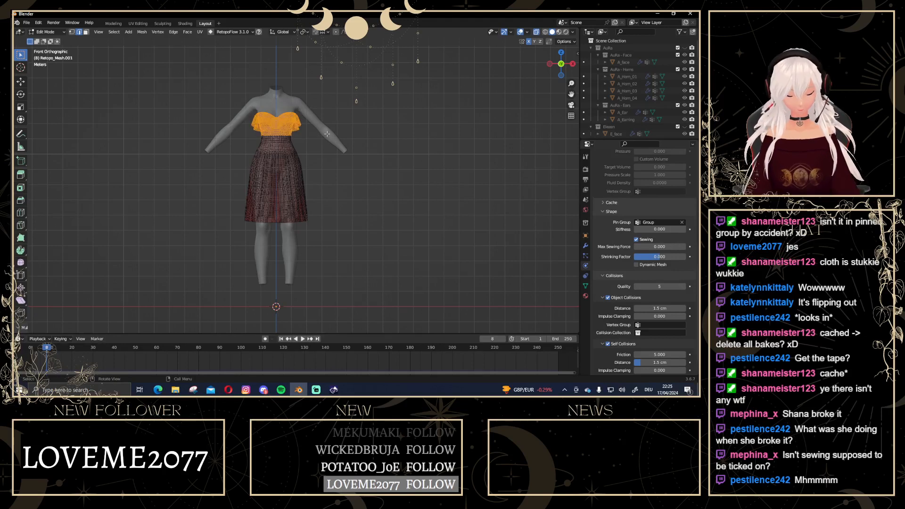
key("alt+z")
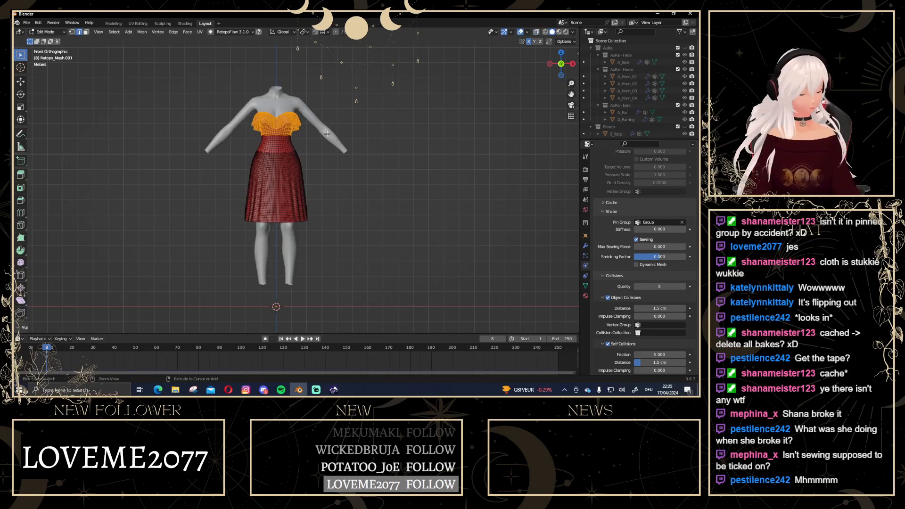
key("ctrl+KP_Add")
key("ctrl+KP_Add")
key("ctrl+KP_Add")
key("ctrl+KP_Add")
key("ctrl+KP_Add")
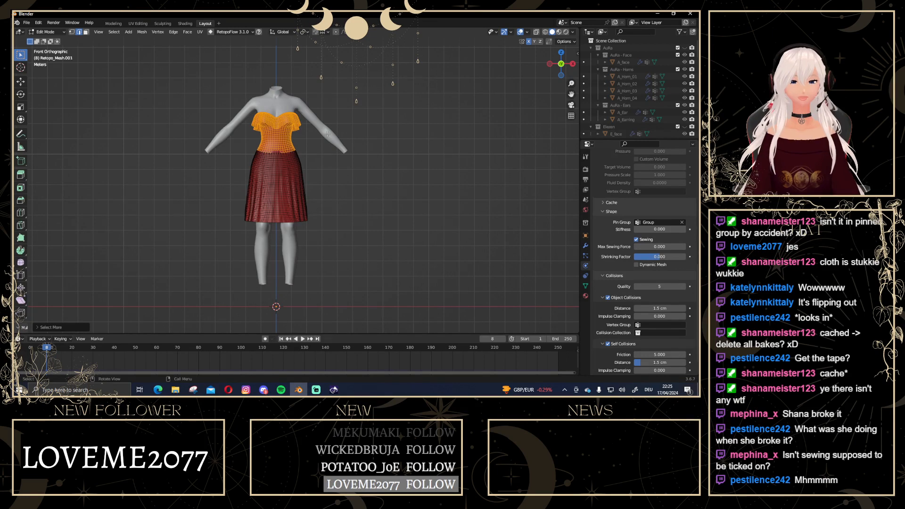
Add the unselected faces at the front of the waist seam to the bodice selection in face select mode
scroll(274, 63, "up", 6)
scroll(275, 63, "down", 2)
scroll(207, 153, "up", 5)
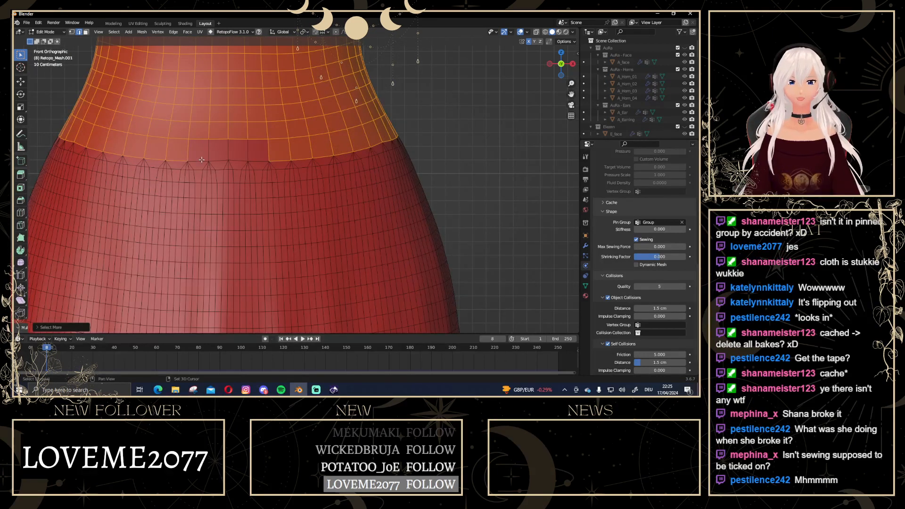
key("3")
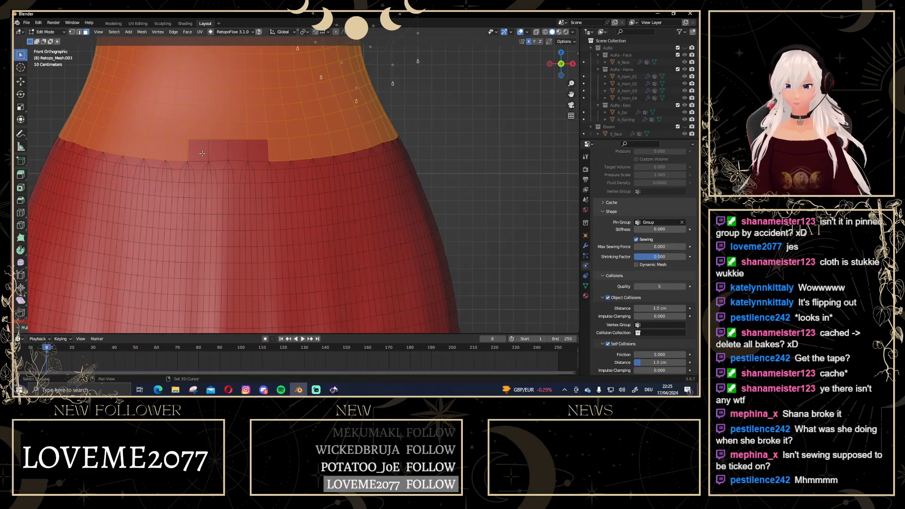
left_click(203, 153, "shift")
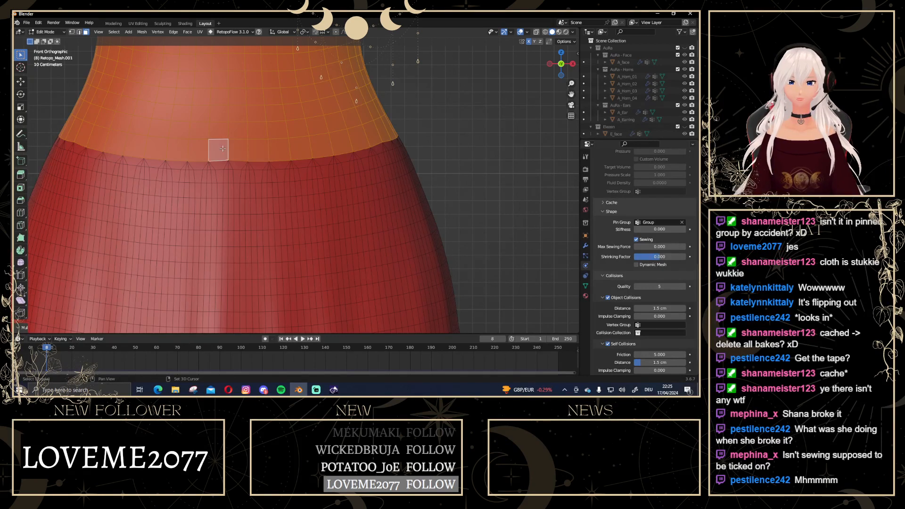
Replace the dress's existing vertex group with a new one and assign the selected collar and bodice to it at weight 1.000
scroll(442, 180, "down", 4)
middle_click_drag(441, 180, 518, 94)
scroll(523, 90, "down", 5)
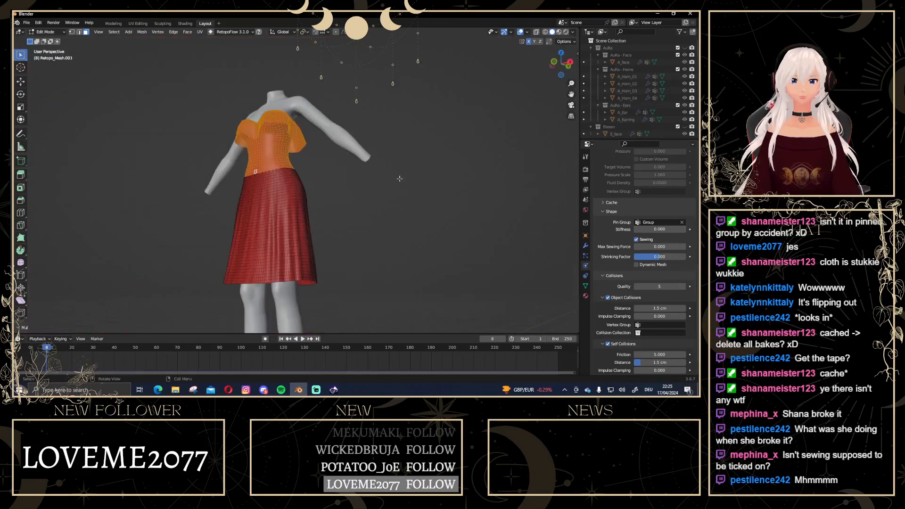
left_click(555, 61)
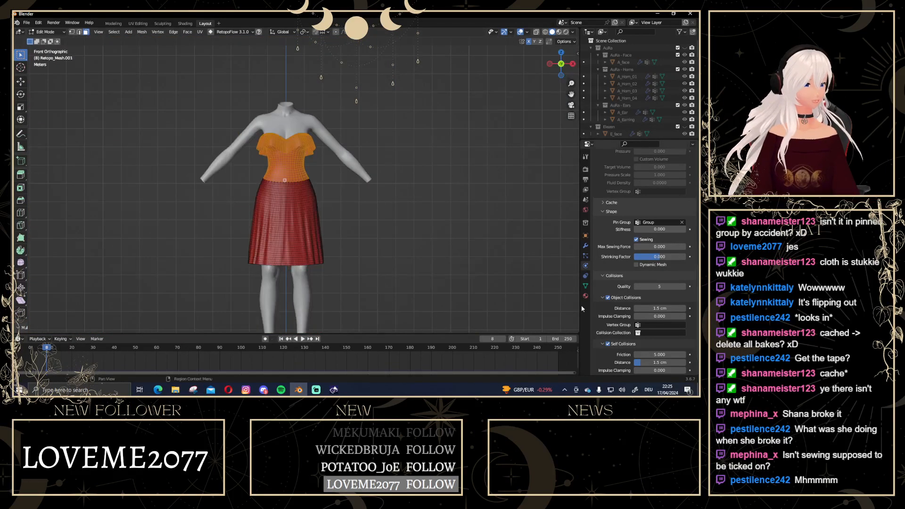
left_click(585, 285)
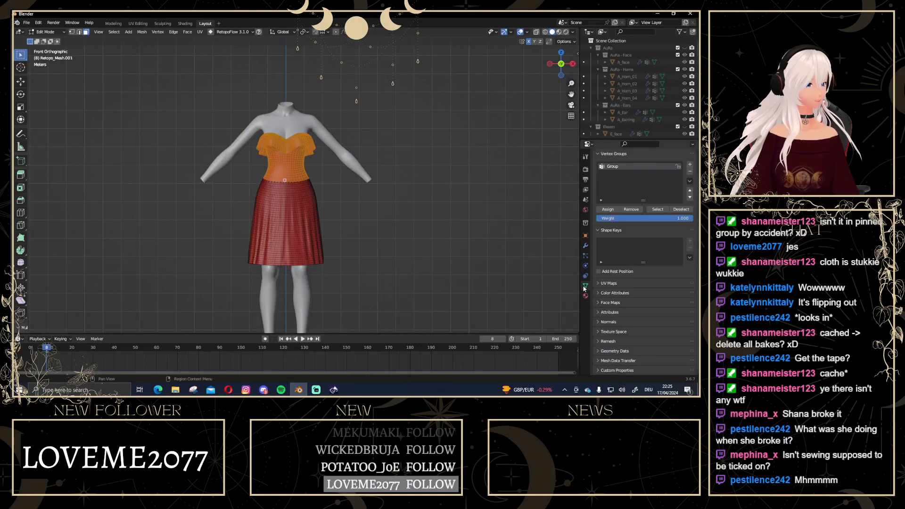
left_click(689, 171)
left_click(690, 190)
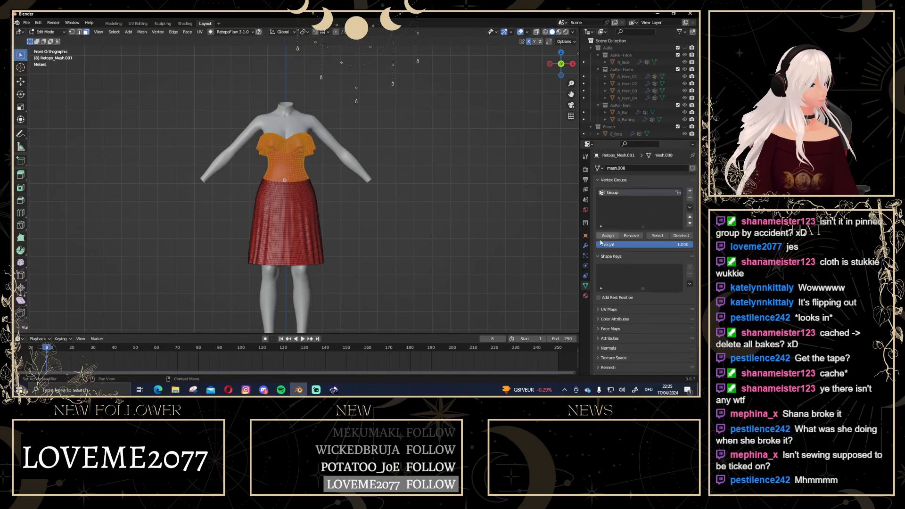
left_click(608, 235)
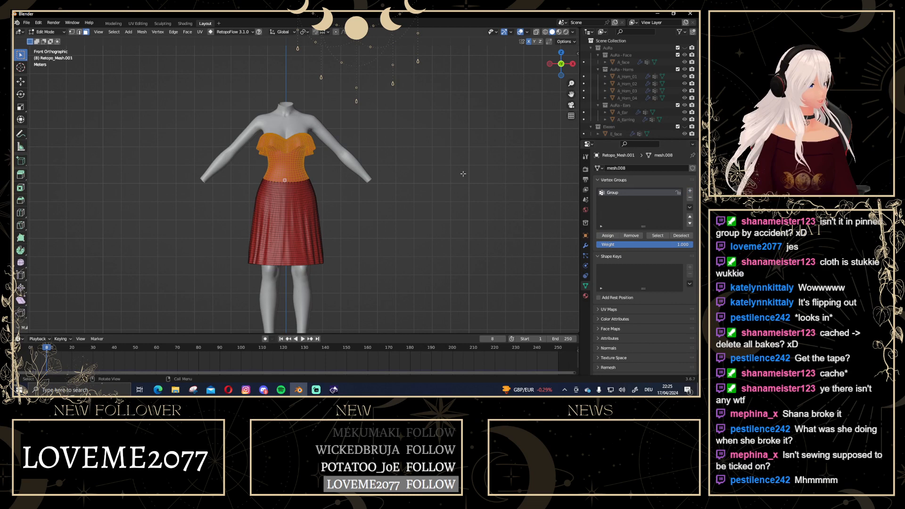
Check the bodice selection from the back and front, and return the dress to Object Mode
left_click(561, 64)
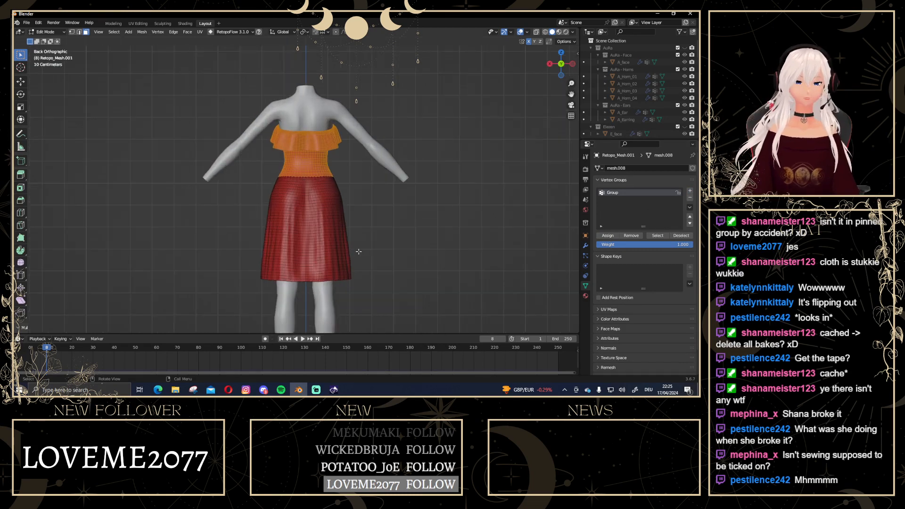
left_click(561, 63)
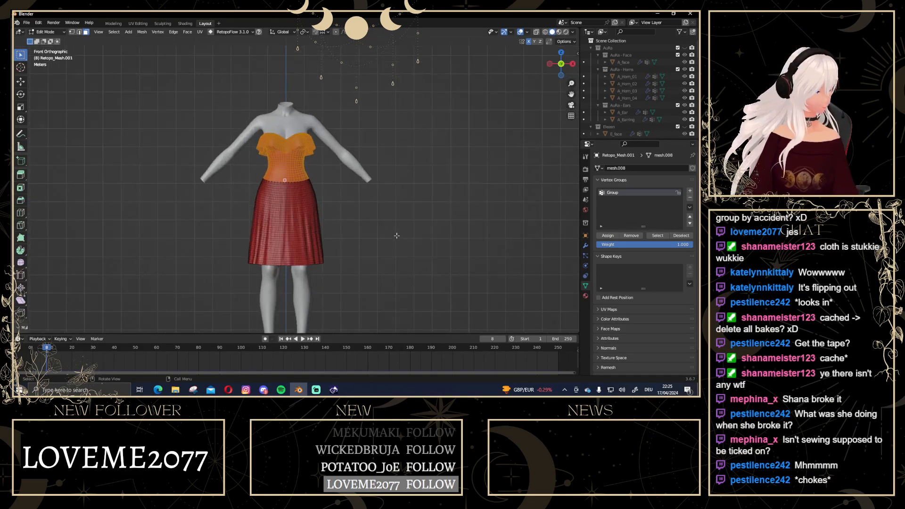
scroll(396, 235, "up", 1)
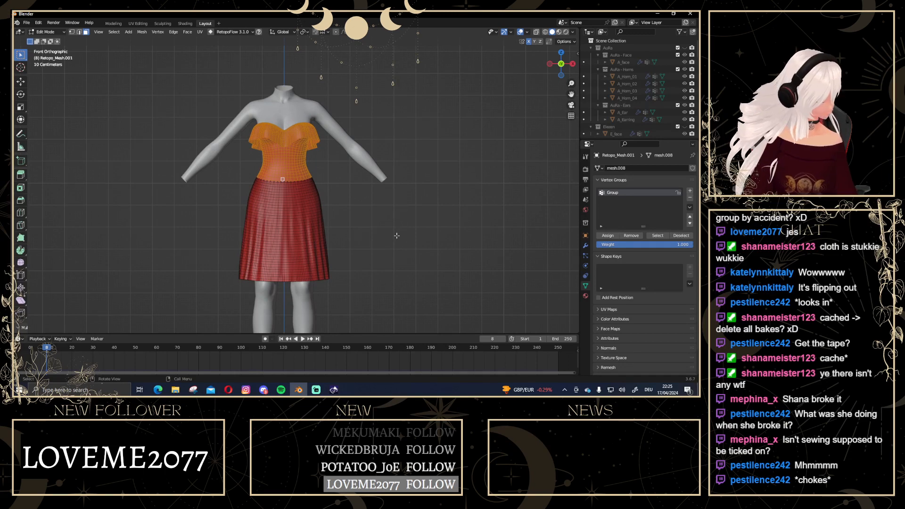
scroll(396, 236, "up", 1)
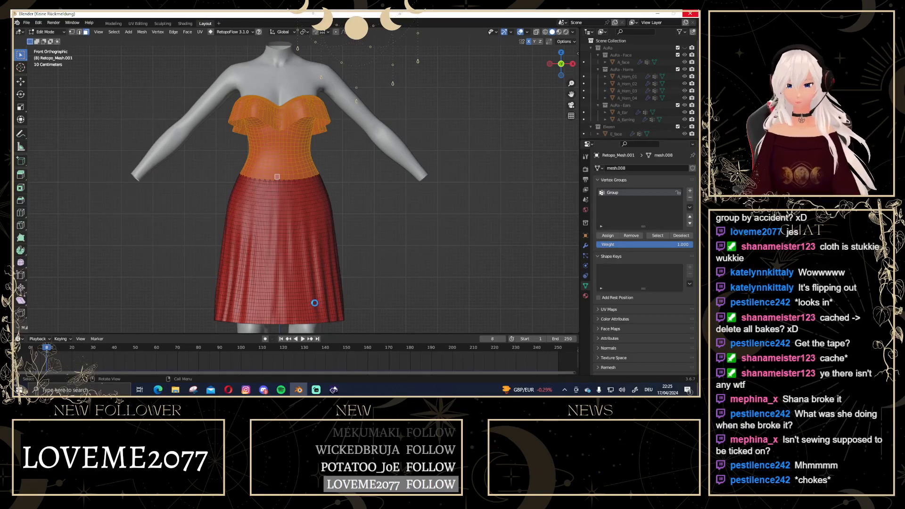
key("Tab")
scroll(391, 202, "down", 3)
scroll(369, 230, "up", 2)
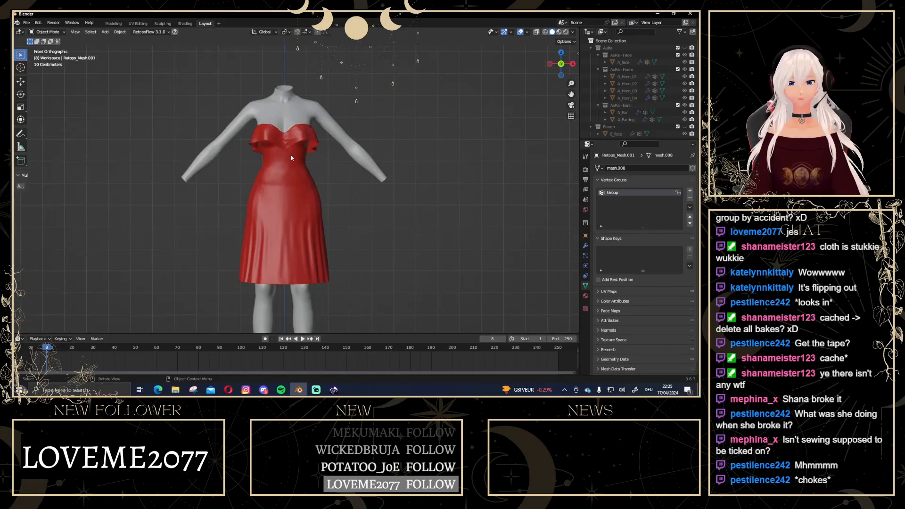
scroll(369, 233, "up", 2)
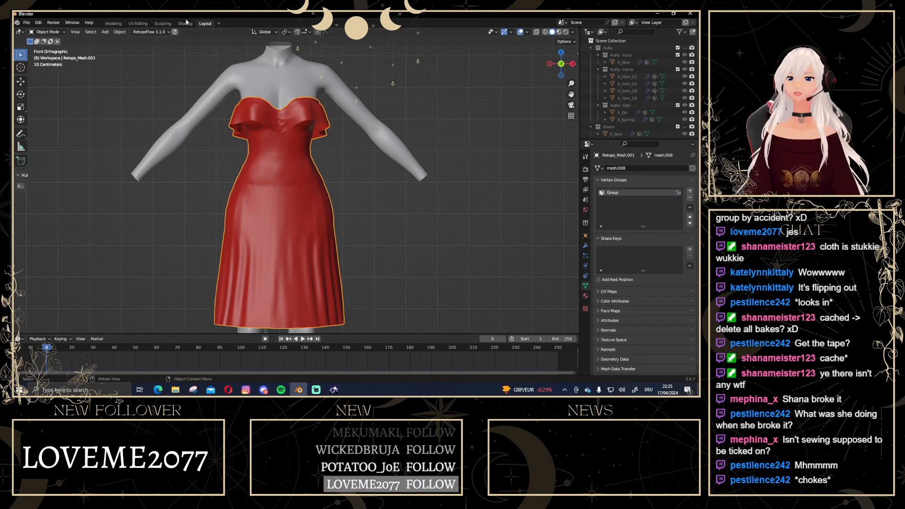
left_click(163, 23)
scroll(370, 139, "down", 4)
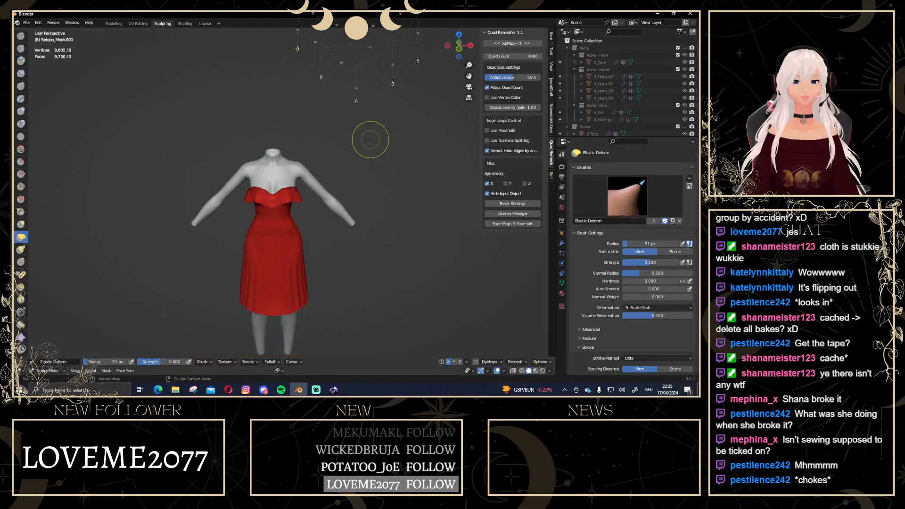
left_click(204, 24)
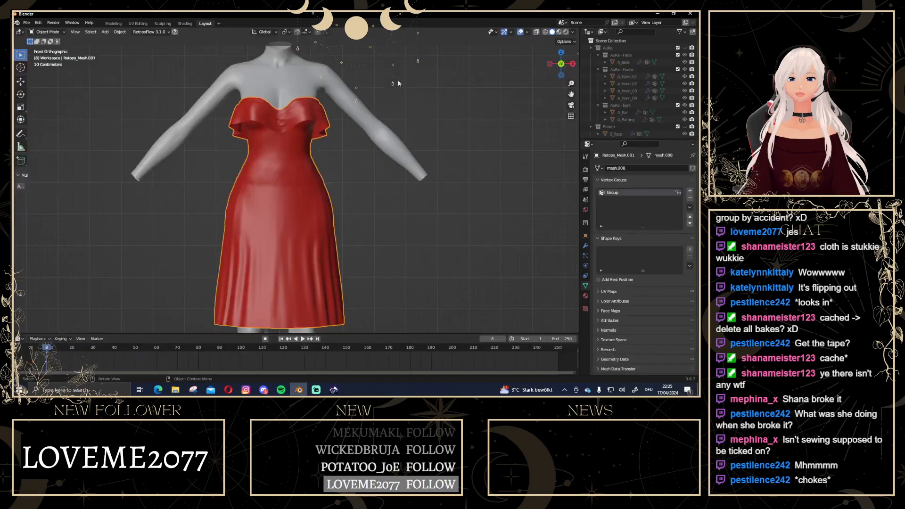
Remove the cloth physics from the dress and add a fresh cloth simulation to it
scroll(343, 166, "down", 2)
scroll(297, 179, "up", 1)
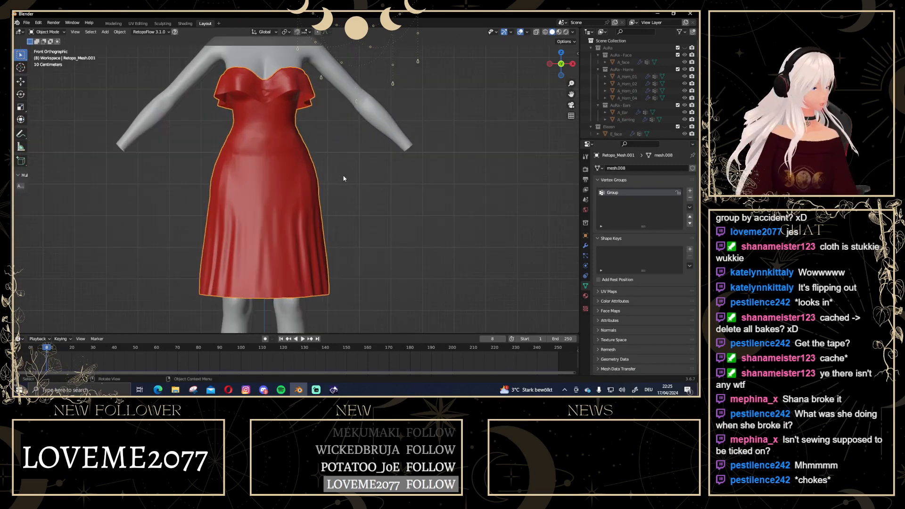
middle_click_drag(296, 174, 319, 180)
scroll(319, 180, "down", 5)
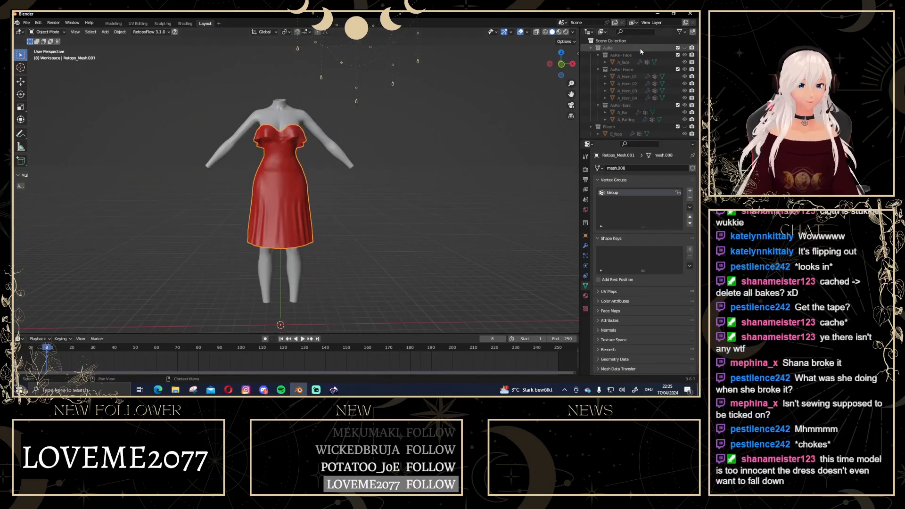
left_click(563, 66)
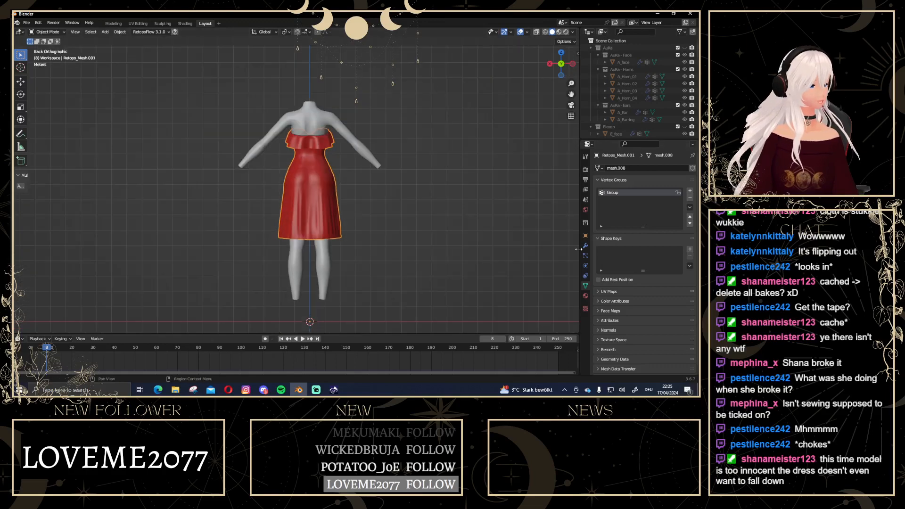
left_click(561, 65)
left_click(585, 266)
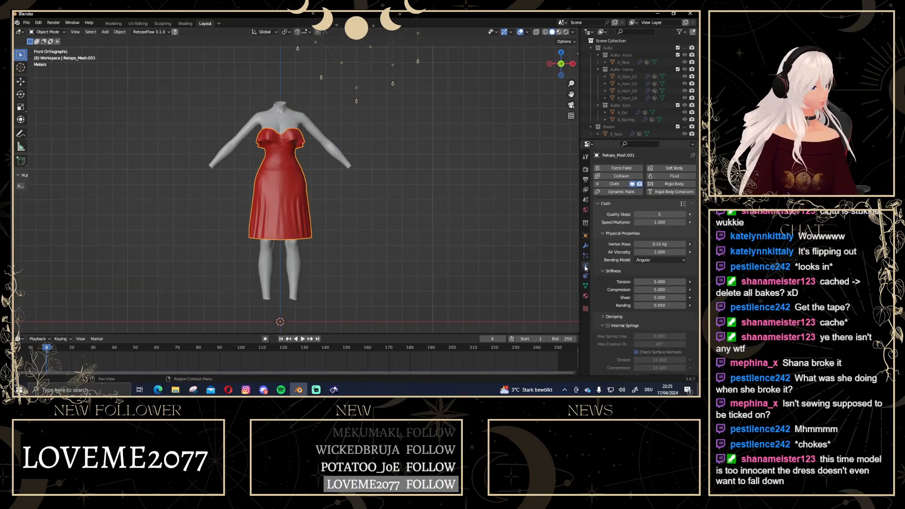
left_click(597, 184)
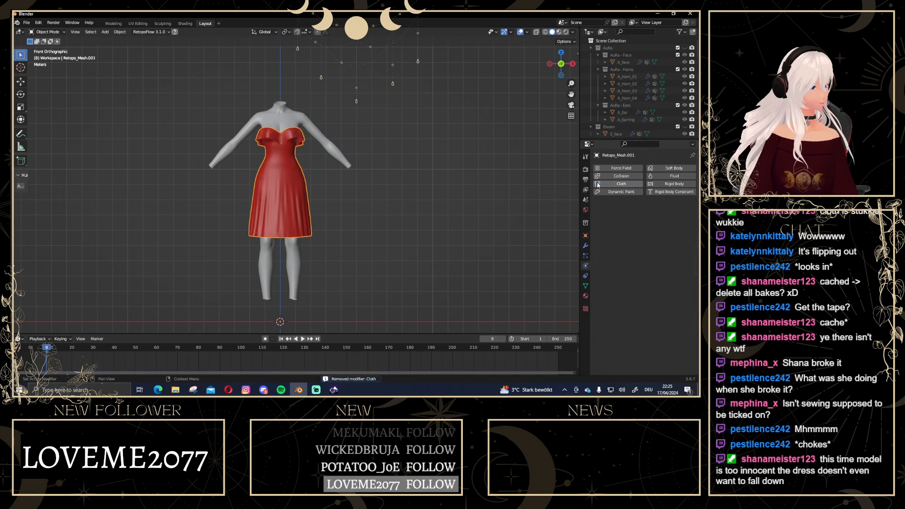
left_click(281, 114)
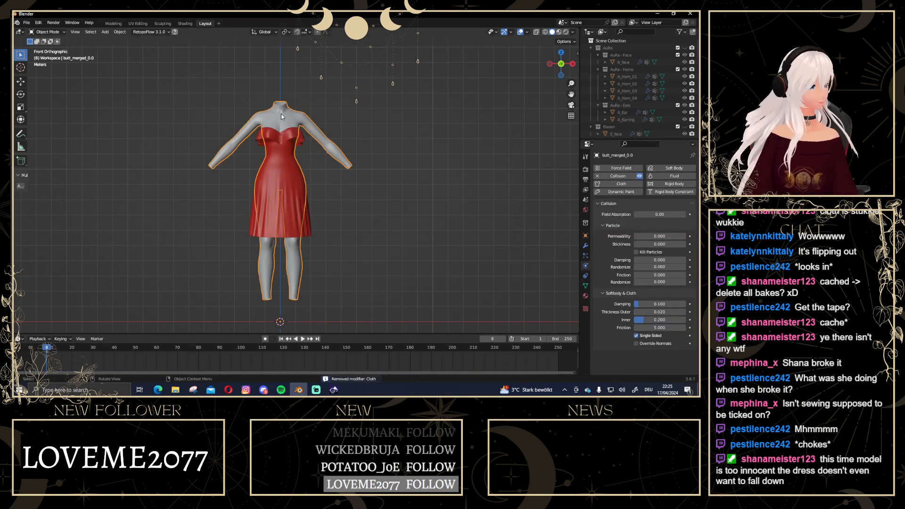
left_click(274, 180)
left_click(626, 185)
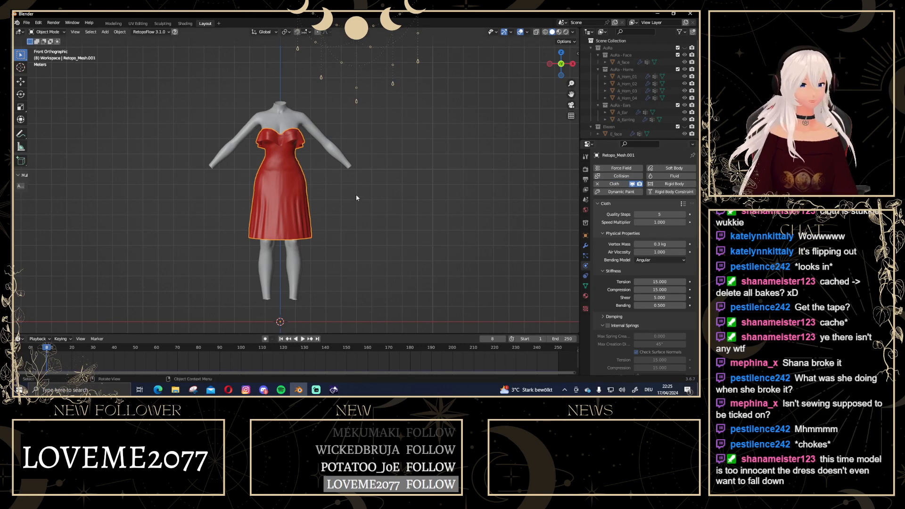
Return the timeline to frame 1 and set the dress cloth's pin group to the vertex group Group
scroll(274, 112, "up", 2)
left_click(281, 338)
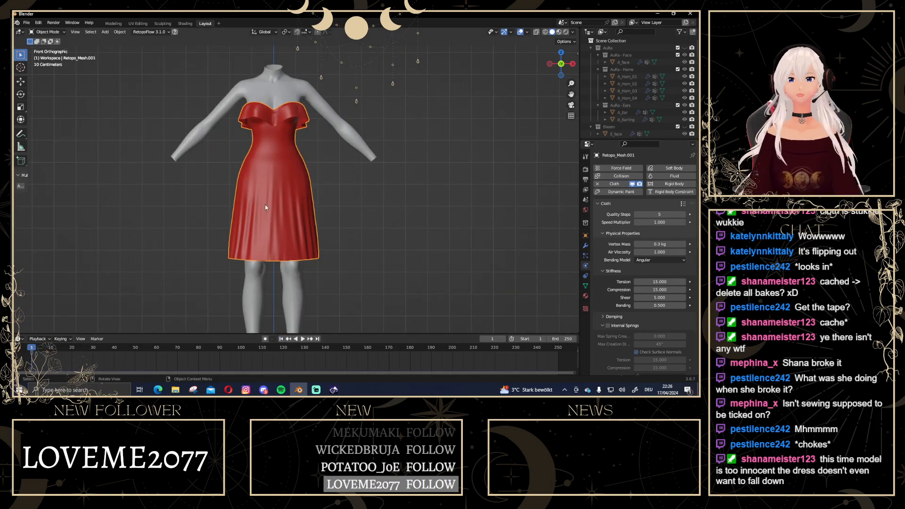
scroll(674, 265, "down", 4)
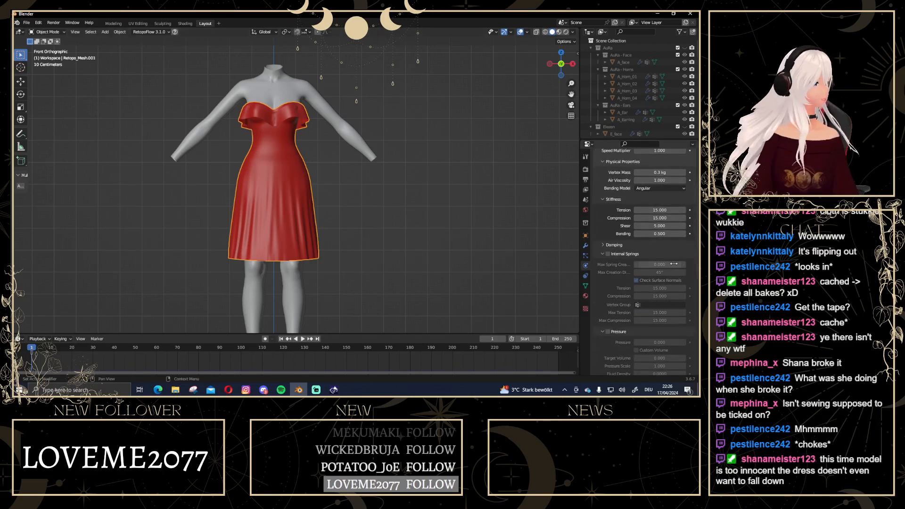
scroll(673, 264, "down", 3)
scroll(673, 264, "down", 3)
scroll(674, 264, "down", 3)
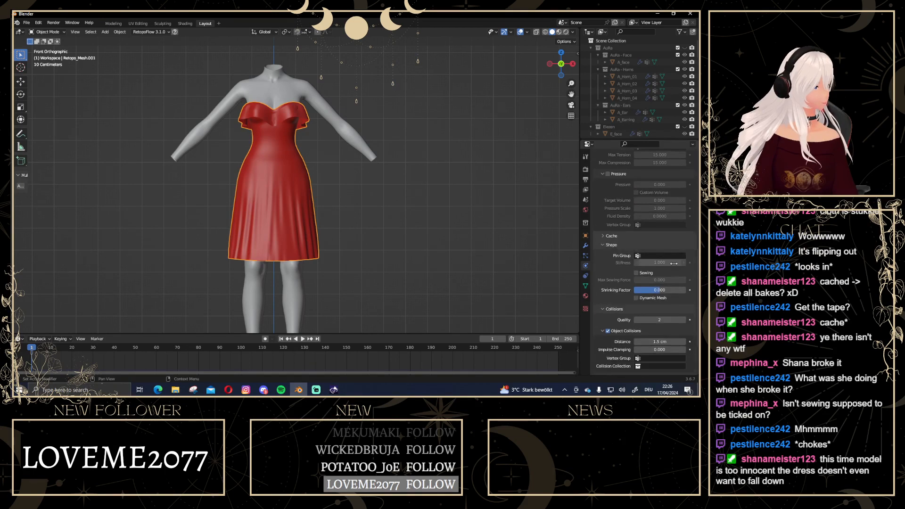
left_click(660, 255)
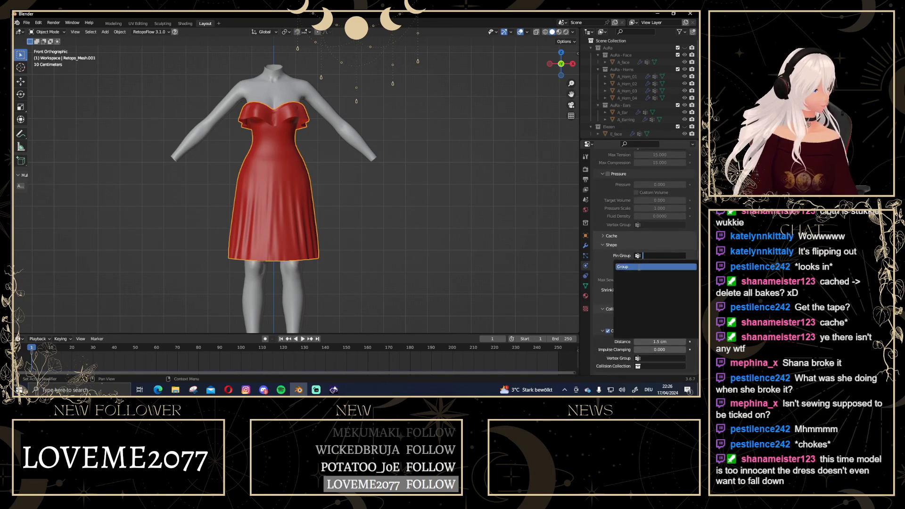
left_click(655, 265)
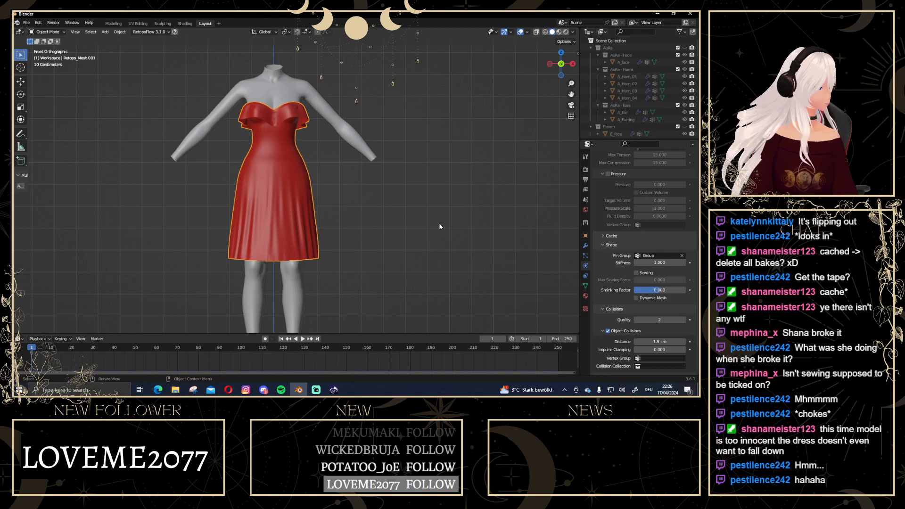
Run the cloth simulation to frame 21, stop it there and check the draped skirt
key("space")
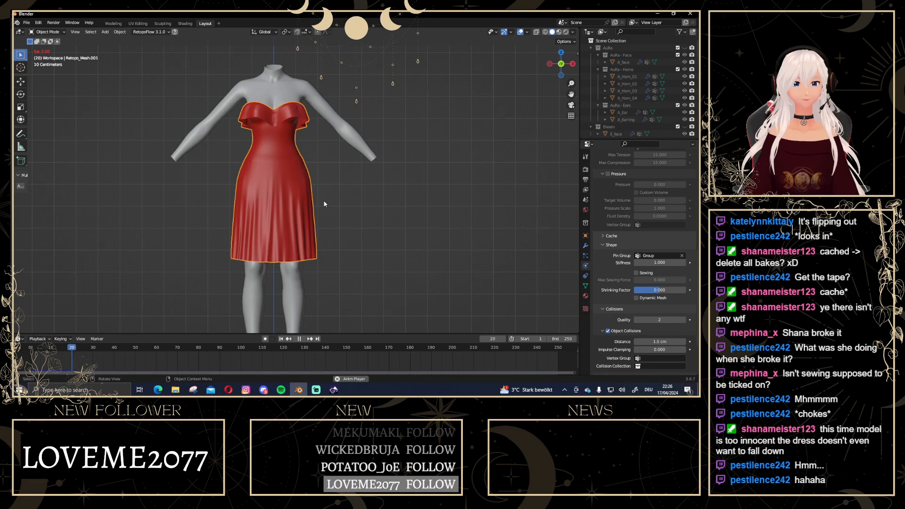
key("space")
middle_click_drag(333, 201, 378, 212)
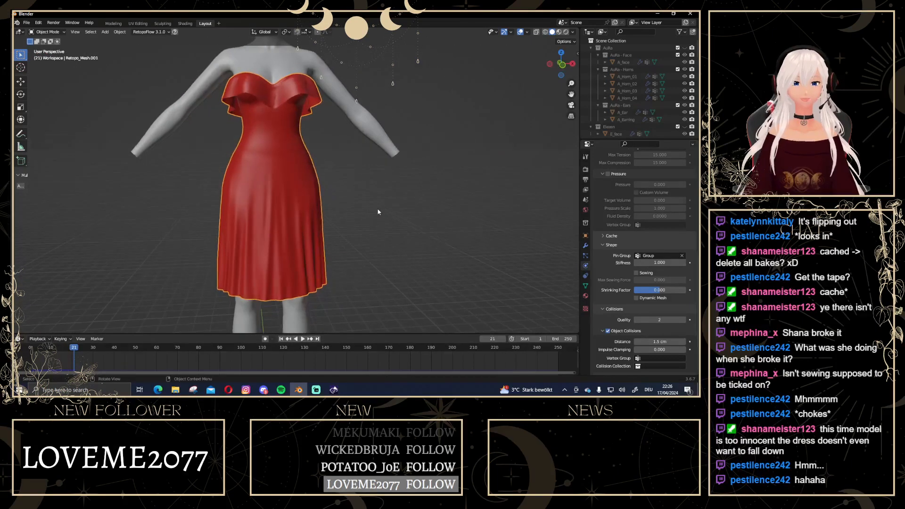
scroll(378, 212, "down", 3)
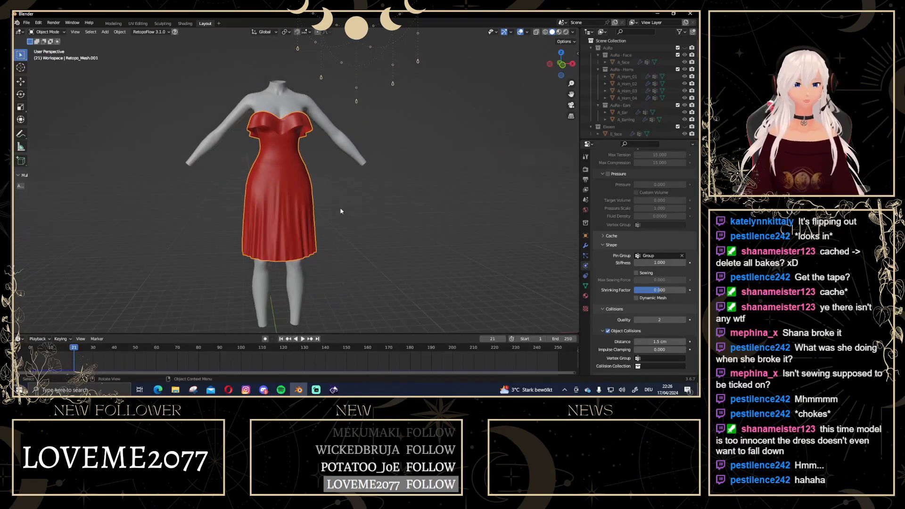
Apply the dress's Cloth modifier to keep the shape simulated at frame 21
left_click(561, 65)
scroll(613, 245, "up", 10)
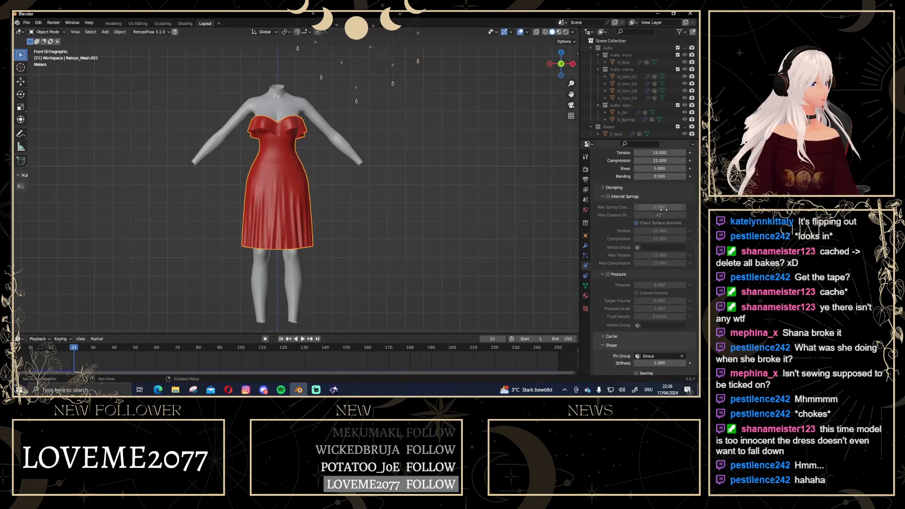
left_click(585, 246)
left_click(674, 180)
left_click(633, 188)
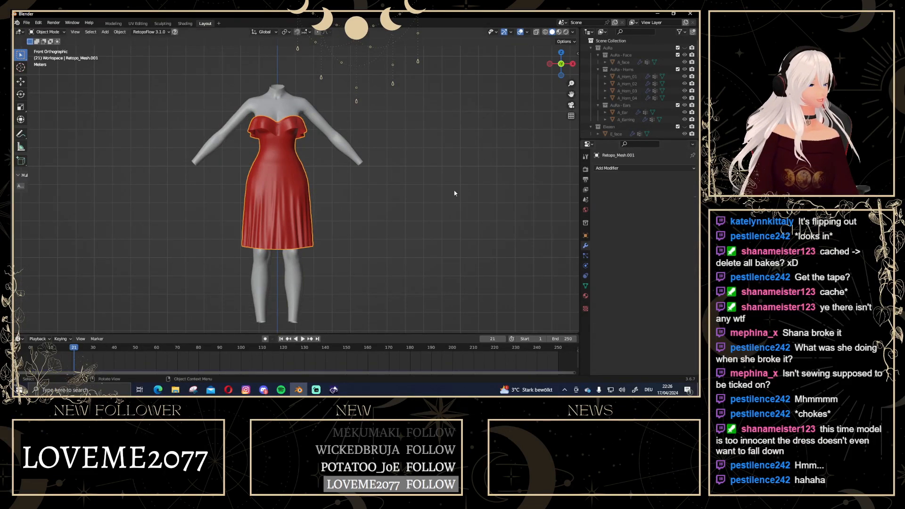
Replace the dress's vertex group with a new one, assign the entire mesh at weight 1.000, and return to Object Mode
middle_click_drag(283, 167, 287, 155, "shift")
key("Tab")
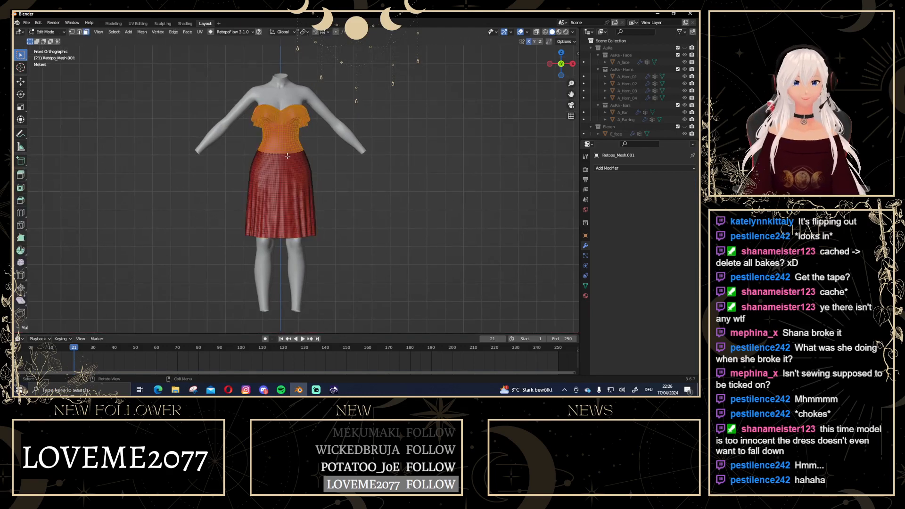
key("a")
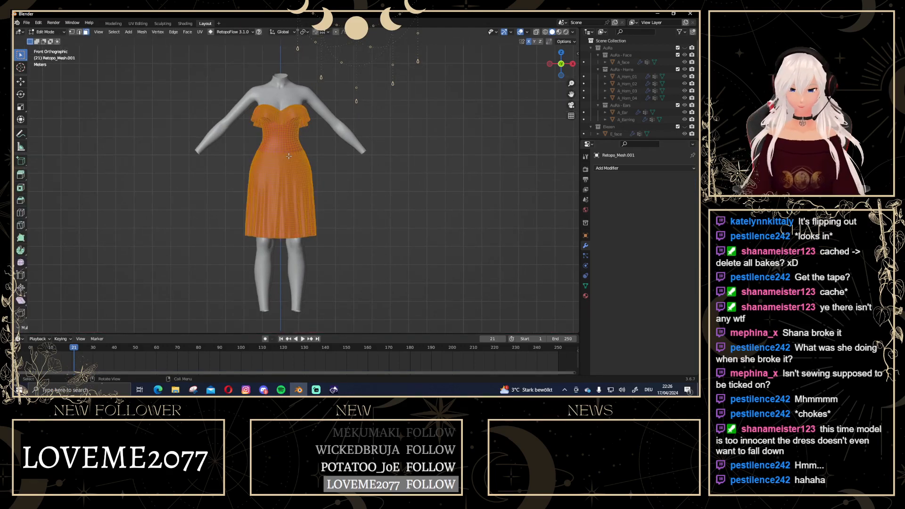
left_click(585, 285)
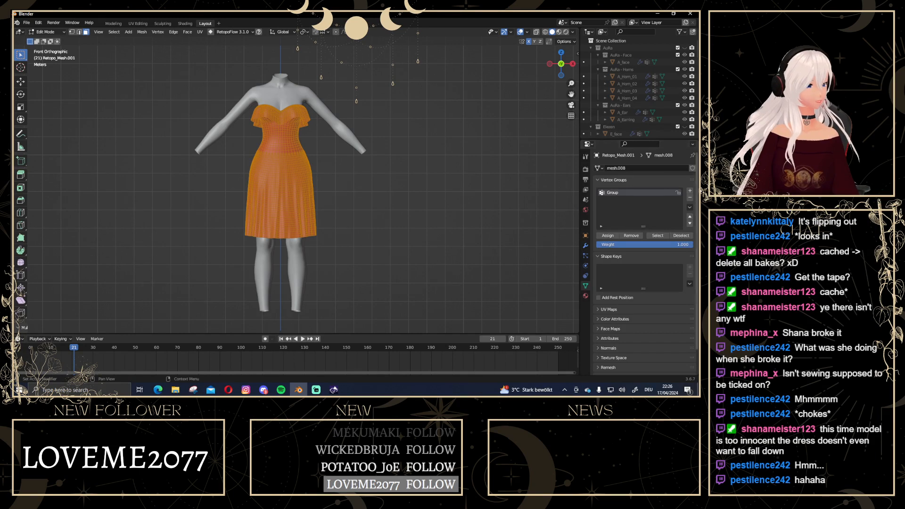
left_click(689, 197)
left_click(689, 190)
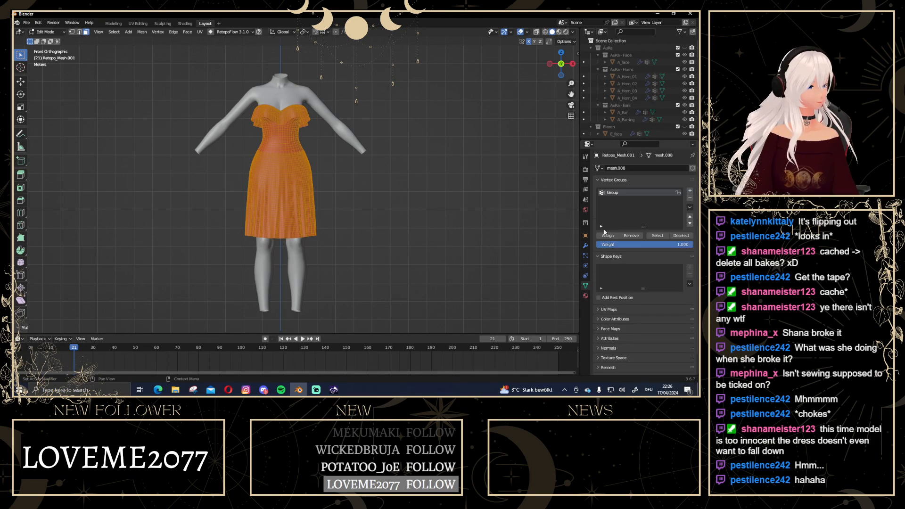
left_click(608, 235)
key("Tab")
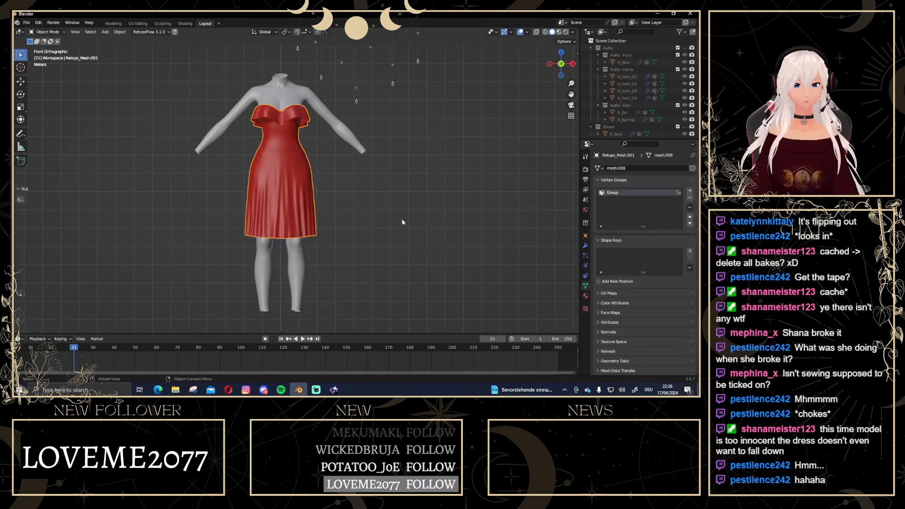
Select the skirt's bottom hem edge loop in edge select mode
scroll(385, 223, "up", 3)
middle_click_drag(384, 222, 389, 109, "shift")
scroll(408, 149, "up", 1)
middle_click_drag(411, 144, 418, 182, "shift")
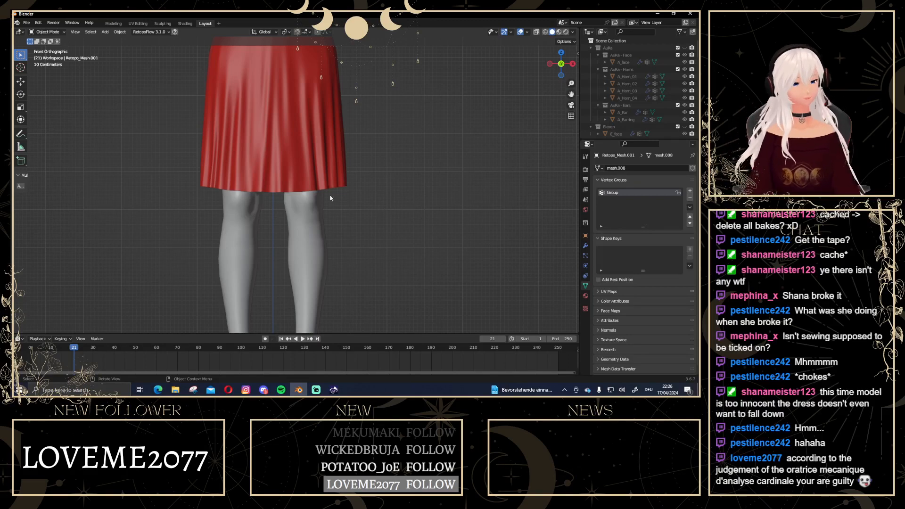
key("Tab")
scroll(301, 191, "up", 2)
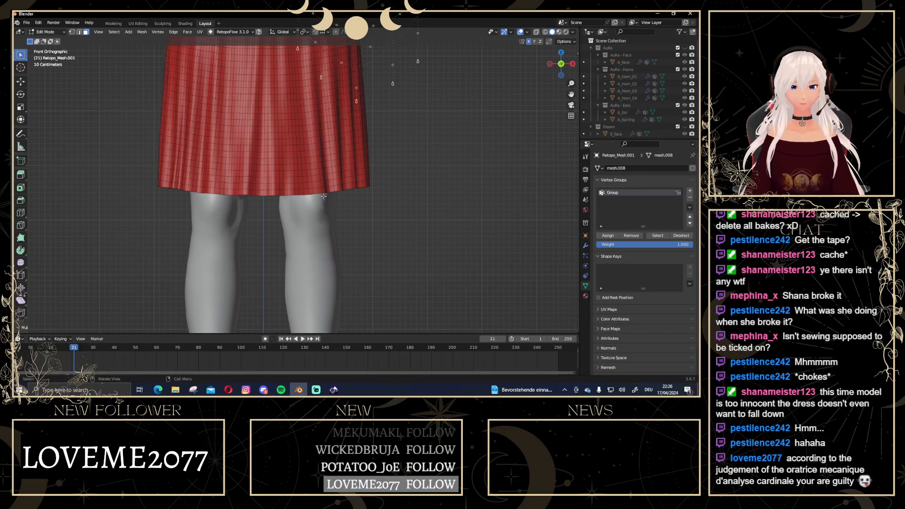
key("2")
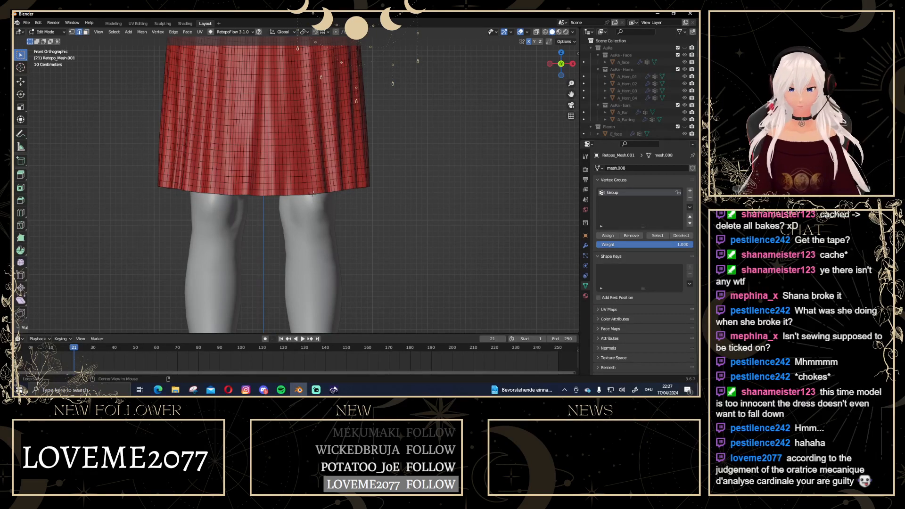
left_click(328, 193, "alt")
left_click(326, 192, "alt")
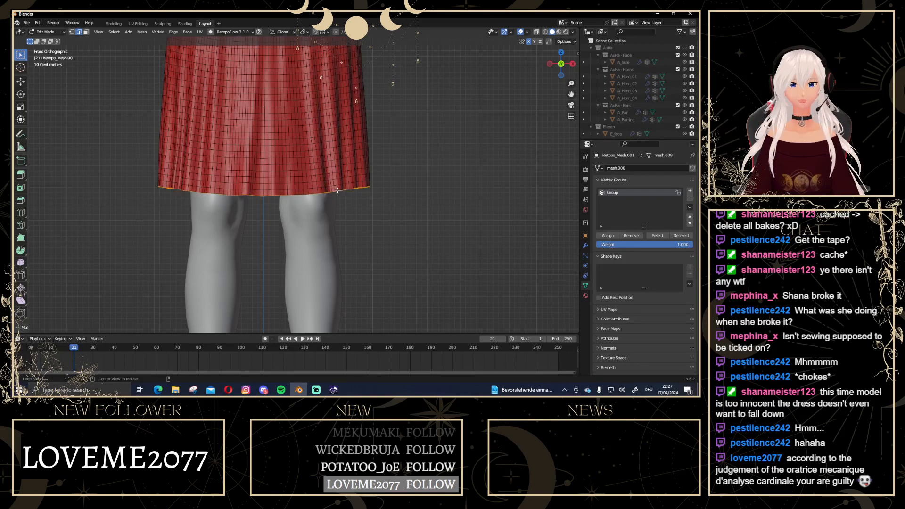
Extrude the hem edge loop in place and scale it outward into a wide, flat ruffle around the legs
middle_click_drag(330, 195, 398, 220)
key("e")
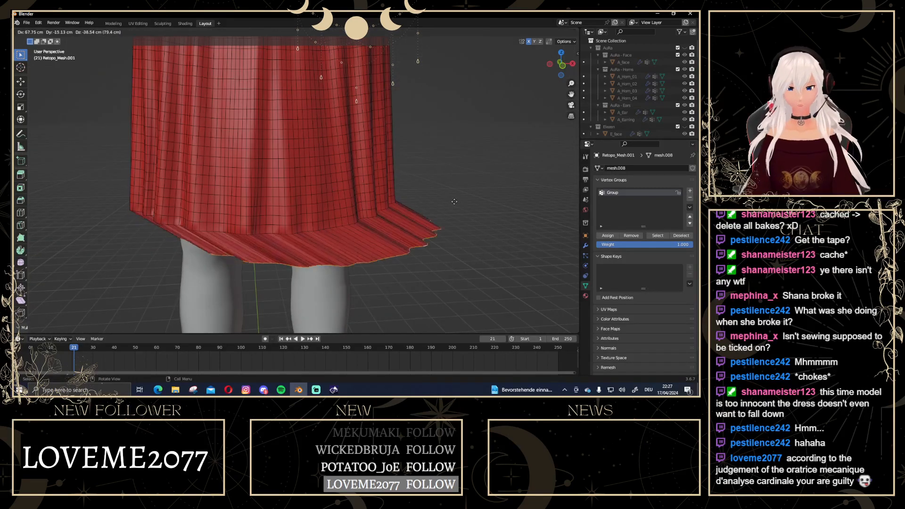
right_click(438, 200)
key("s")
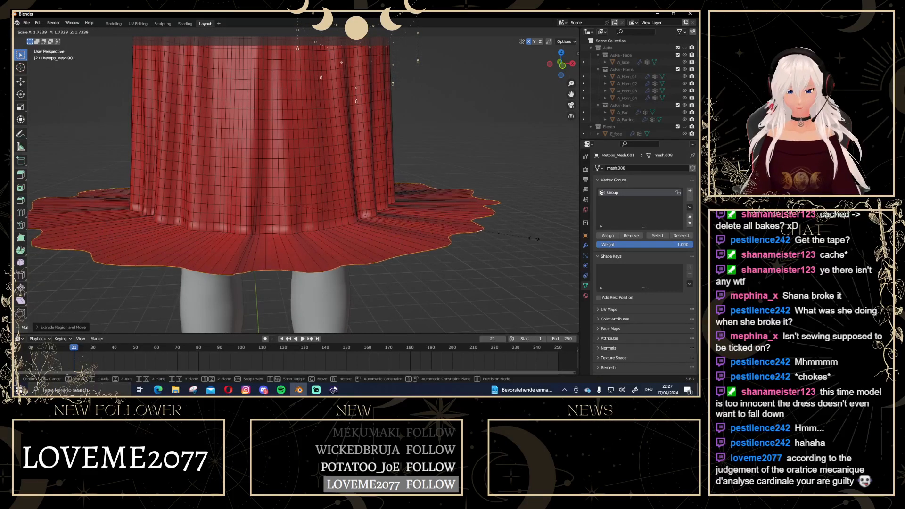
left_click(550, 250)
Add a loop cut around the ruffle and slide it close to the skirt's hem
middle_click_drag(283, 264, 276, 232, "shift")
left_click(278, 224, "alt")
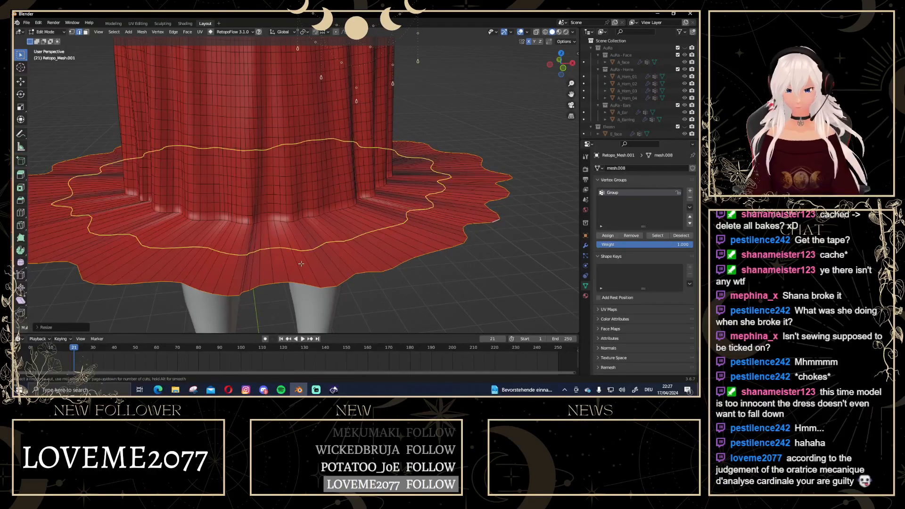
key("g")
key("g")
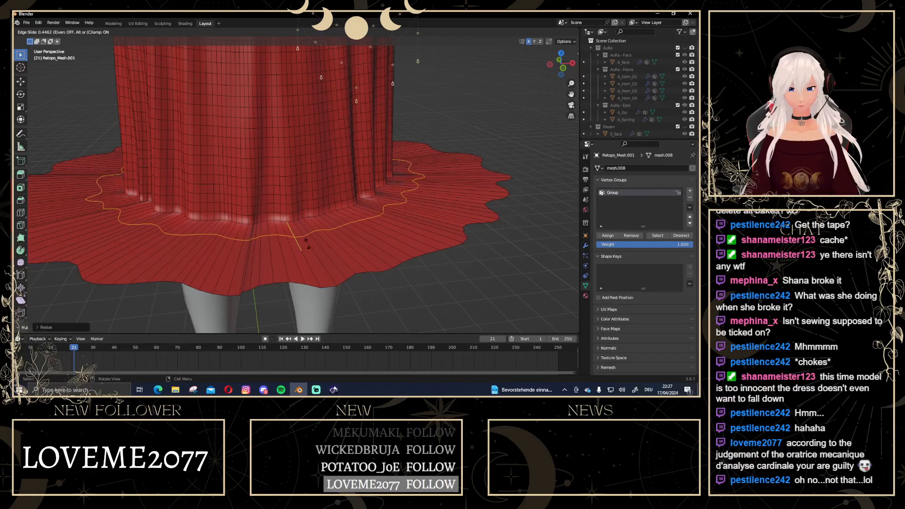
left_click(303, 239)
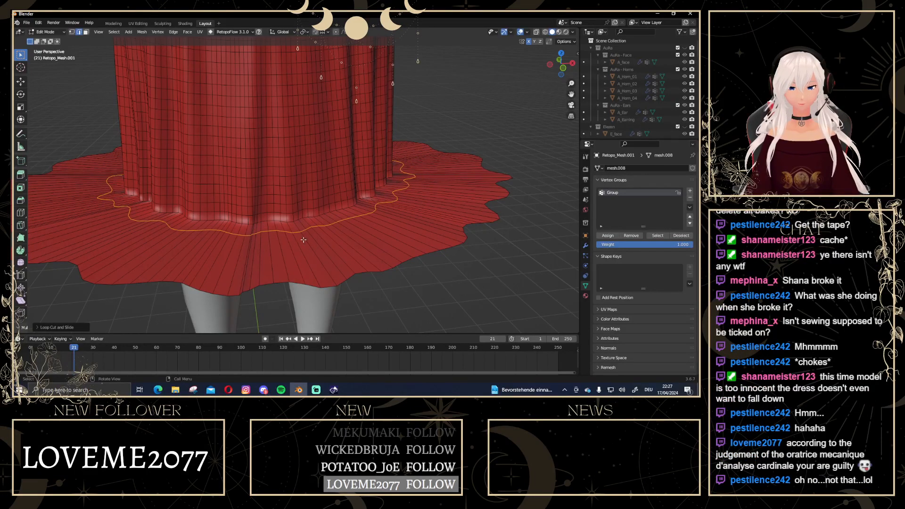
Select the narrow face ring between the hem and the ruffle and delete only its faces, keeping the connecting edges
key("3")
left_click(276, 226, "alt")
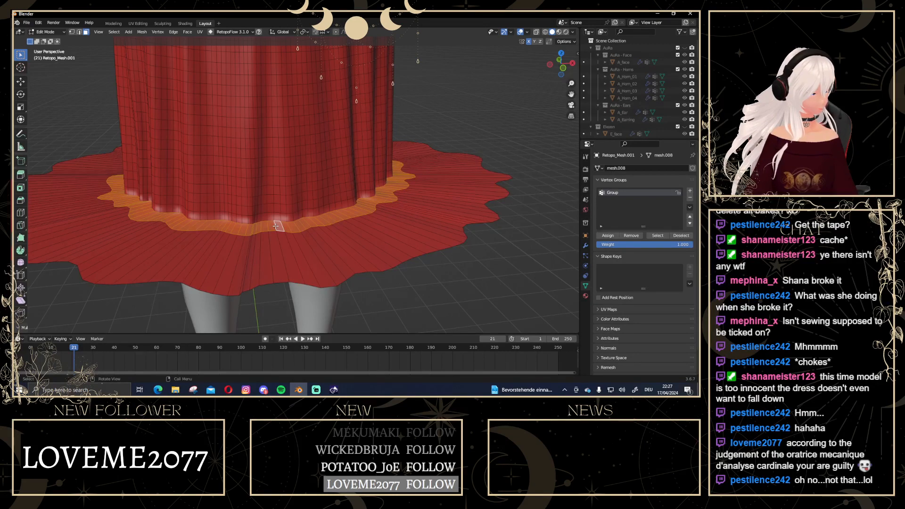
right_click(277, 226)
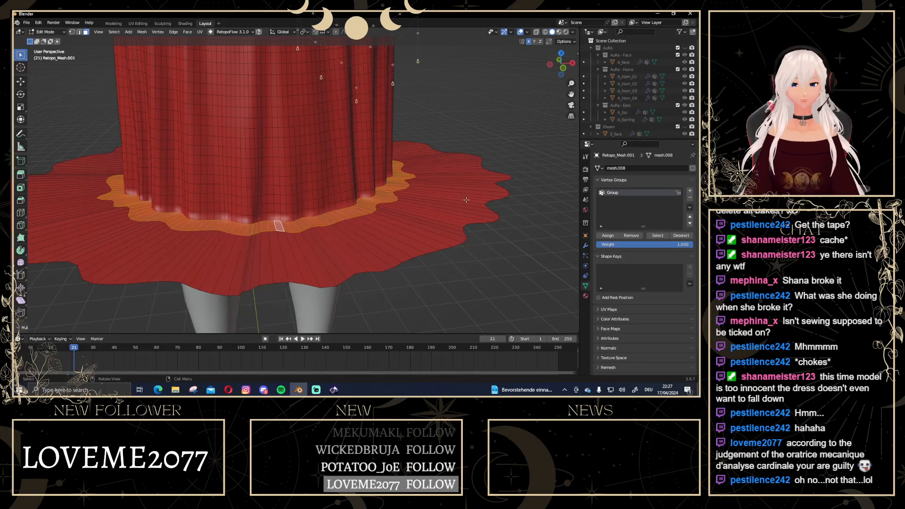
right_click(300, 221)
key("x")
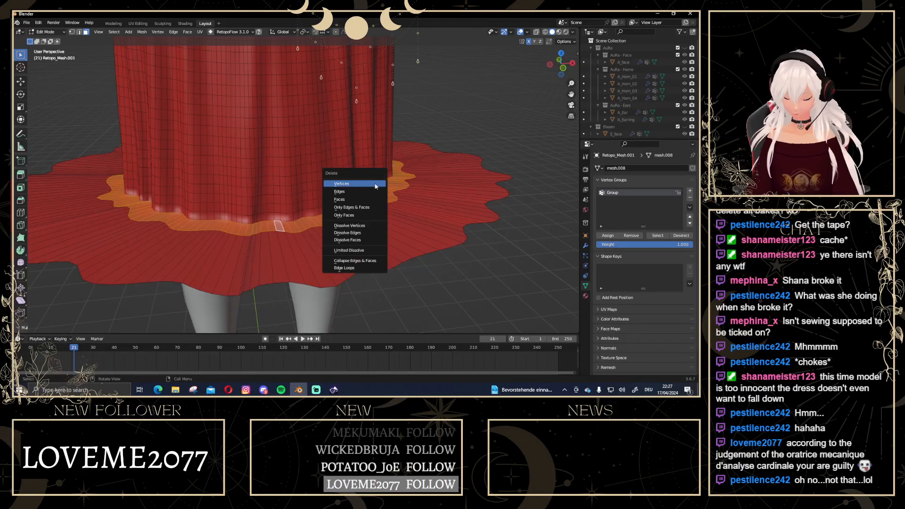
left_click(371, 207)
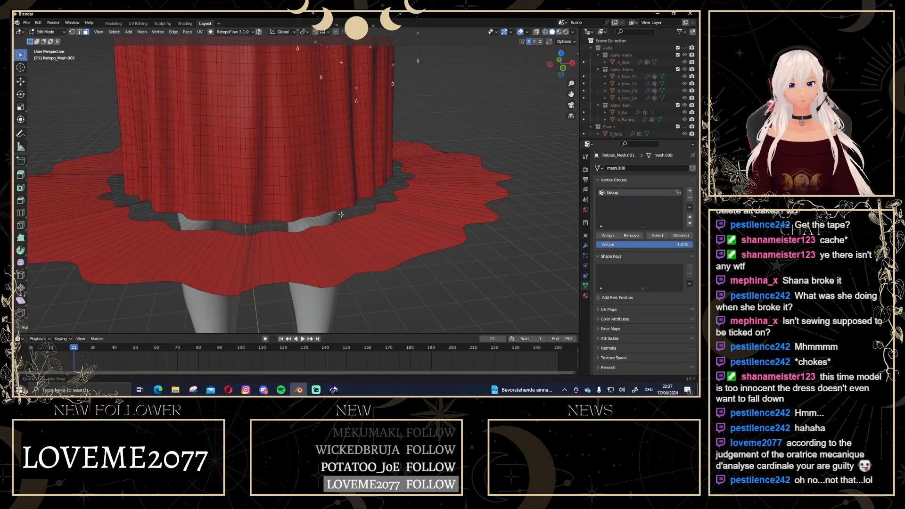
Return the dress to Object Mode and check its skirt and ruffle weights in Weight Paint mode
middle_click_drag(371, 207, 341, 212)
key("Tab")
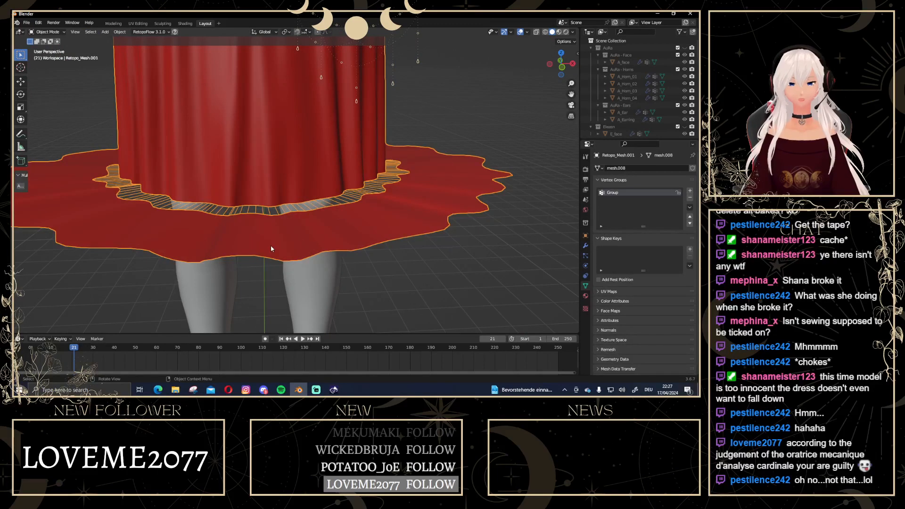
scroll(270, 244, "down", 2)
left_click(585, 246)
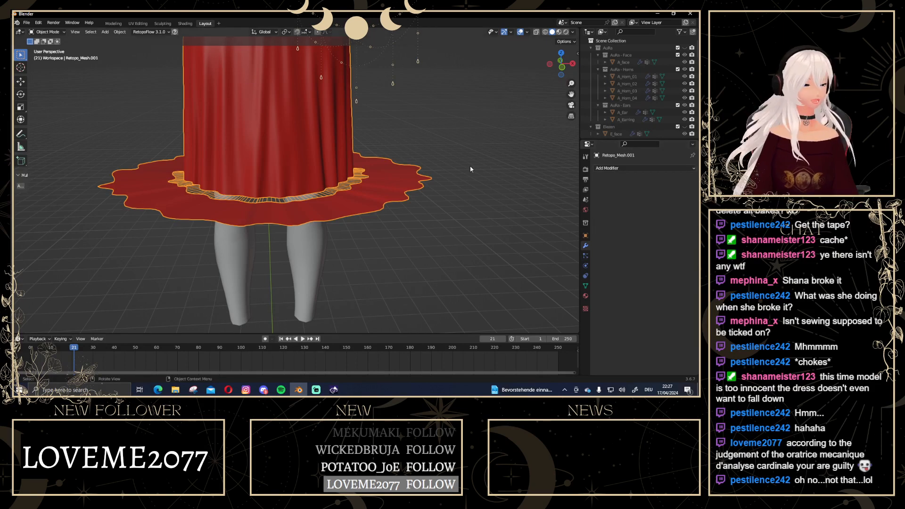
left_click(47, 31)
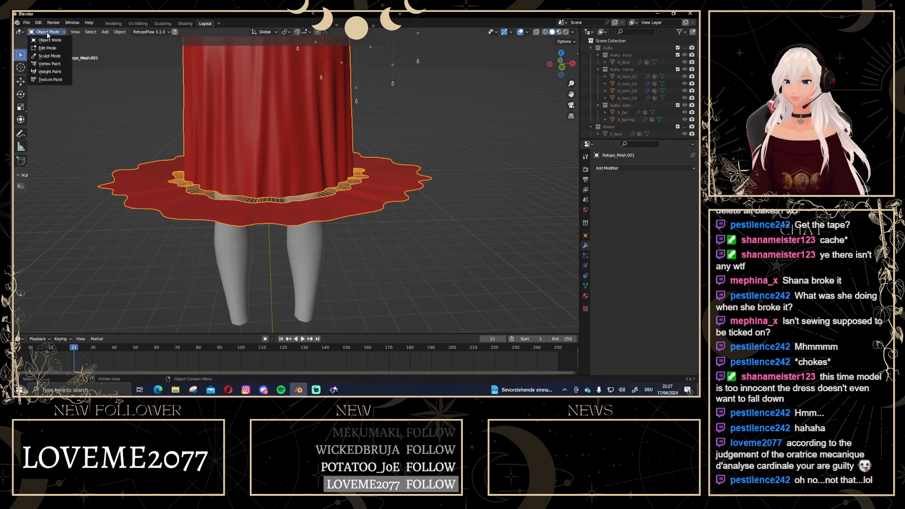
left_click(50, 72)
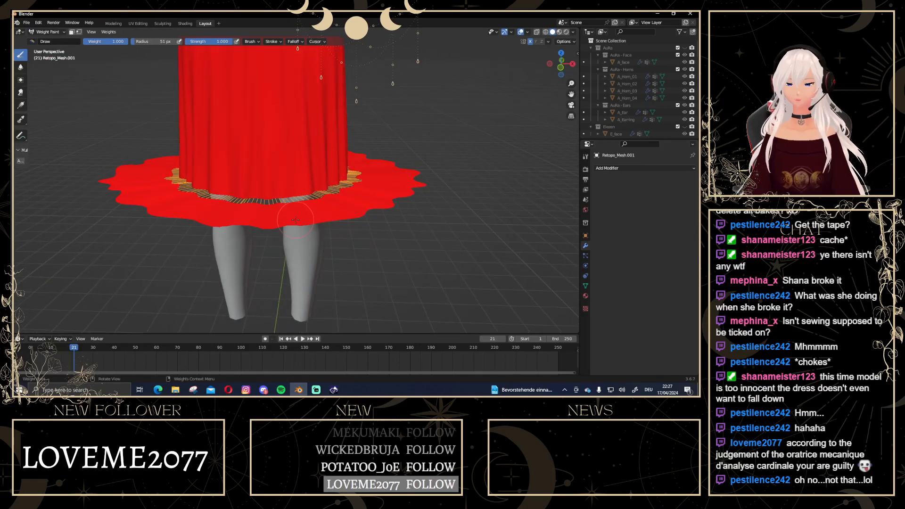
Select the whole connected ruffle in Edit Mode and remove its vertices from the vertex group named Group
key("Tab")
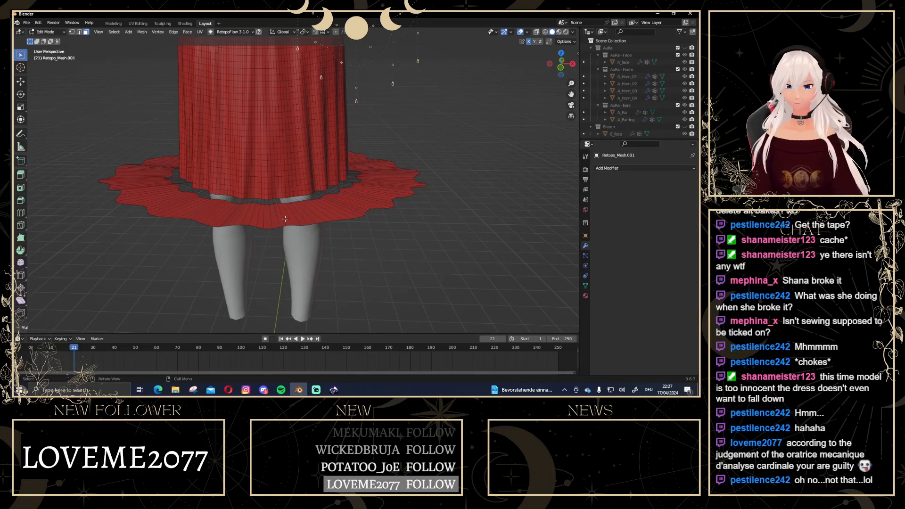
left_click(285, 219)
key("ctrl+l")
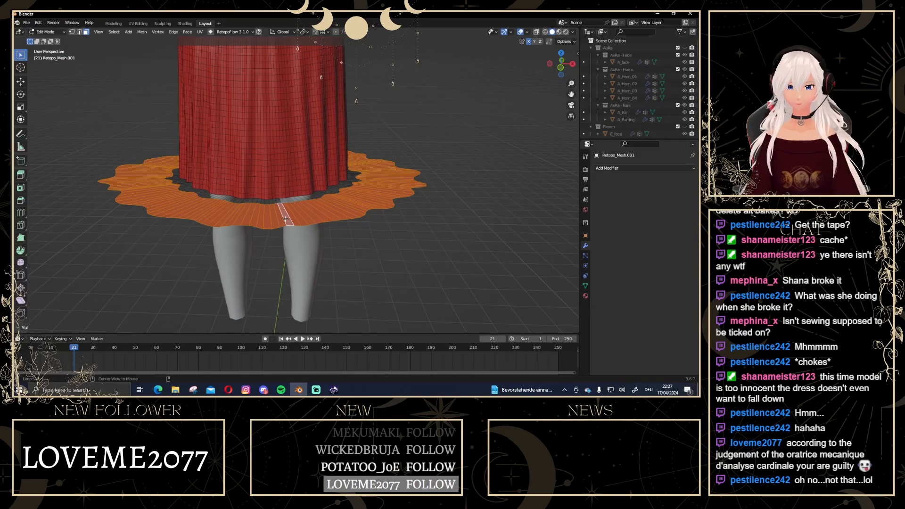
left_click(586, 286)
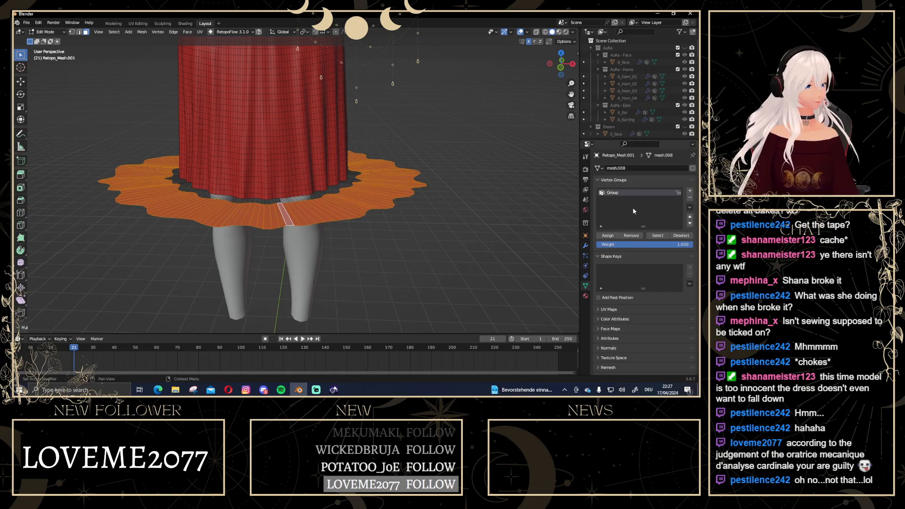
left_click(634, 239)
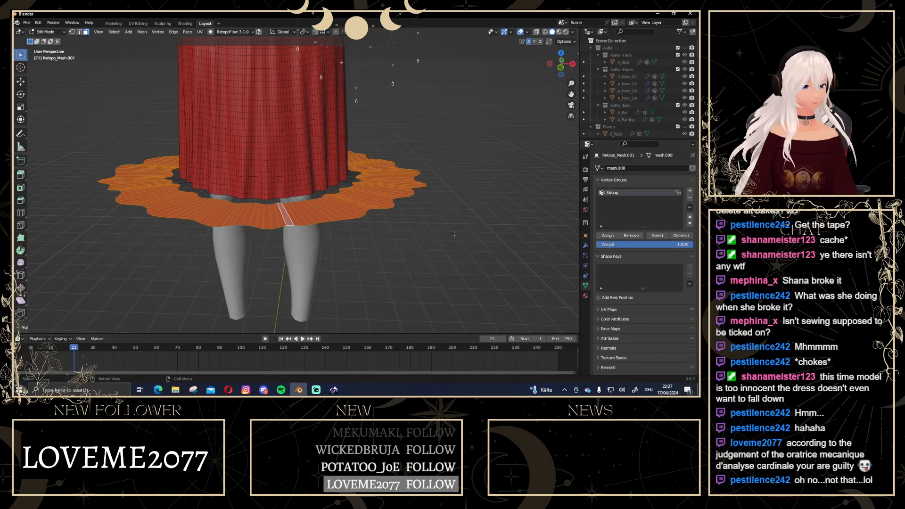
Check the ruffle and skirt weights in Weight Paint mode and return the dress to Object Mode, keeping it selected
key("Tab")
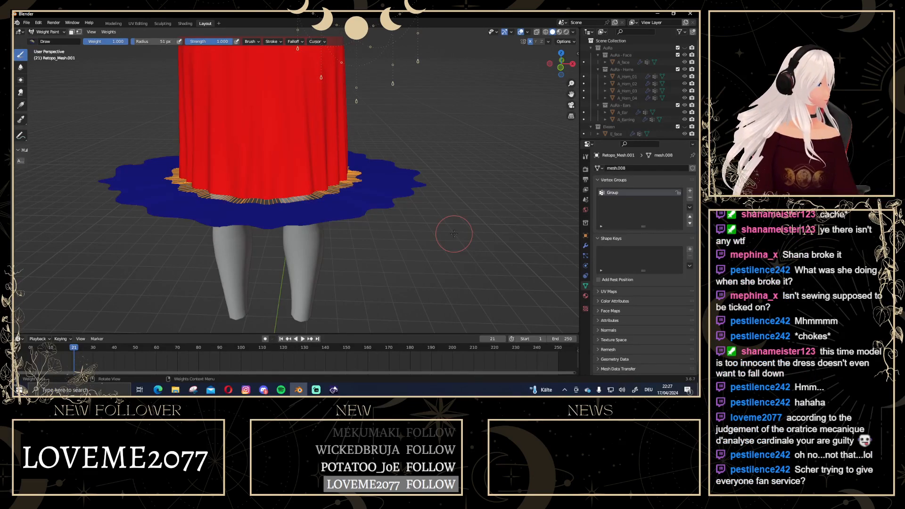
mouse_move(453, 233)
middle_mouse_down()
mouse_move(330, 107)
mouse_move(352, 200)
mouse_move(356, 178)
mouse_move(349, 198)
mouse_move(394, 168)
mouse_move(408, 194)
middle_mouse_up()
scroll(353, 198, "up", 4)
left_click(50, 32)
left_click(54, 42)
left_click(414, 199)
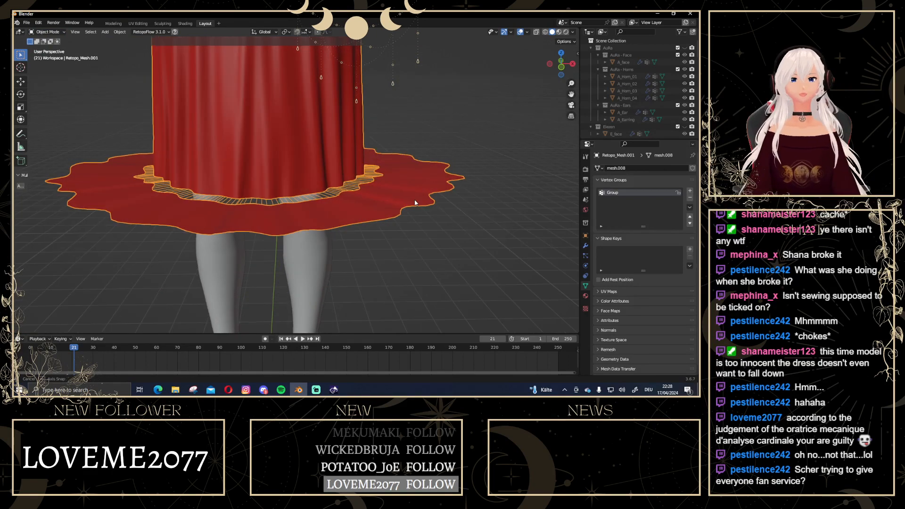
Add Cloth physics to the dress and apply the Rubber preset with 3 kg vertex mass and 25 bending stiffness
left_click(585, 246)
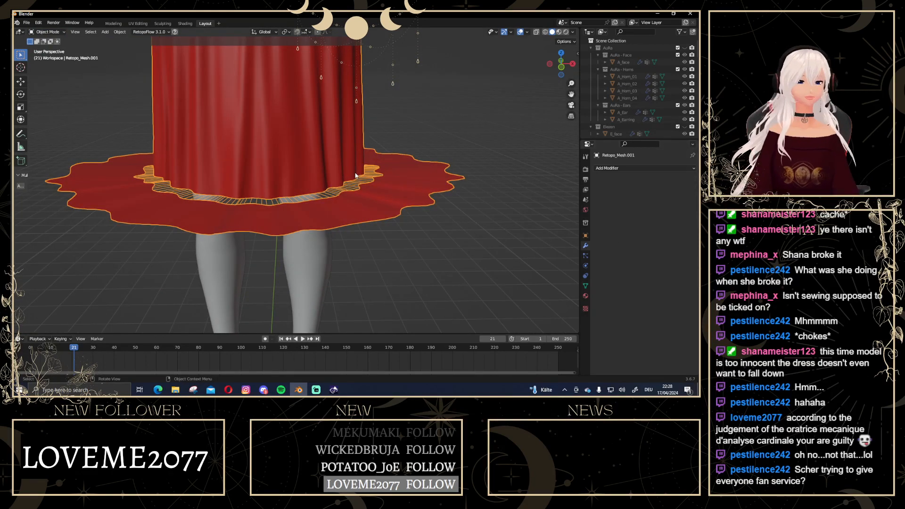
scroll(355, 175, "down", 1)
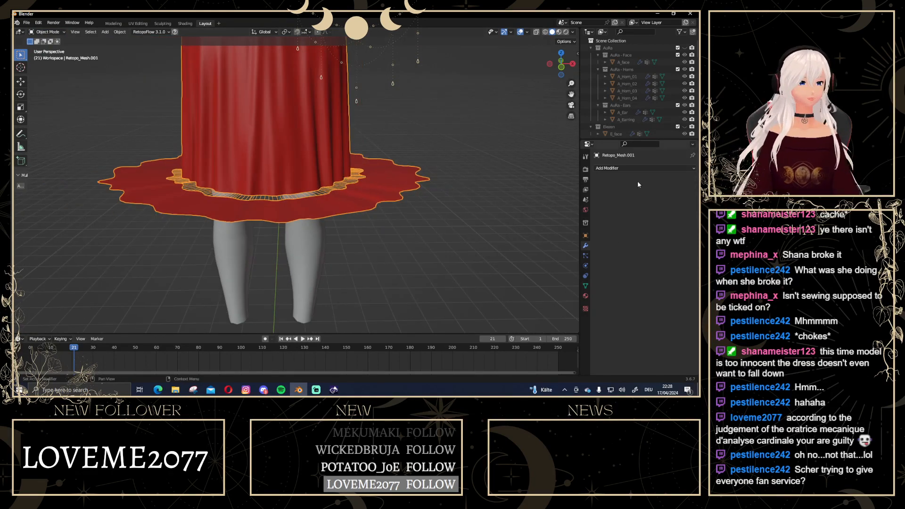
left_click(586, 266)
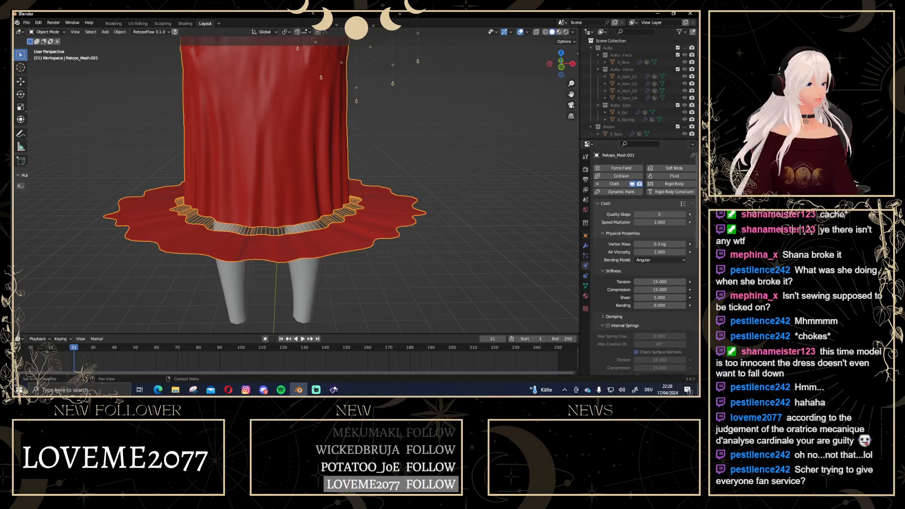
left_click(682, 203)
left_click(666, 170)
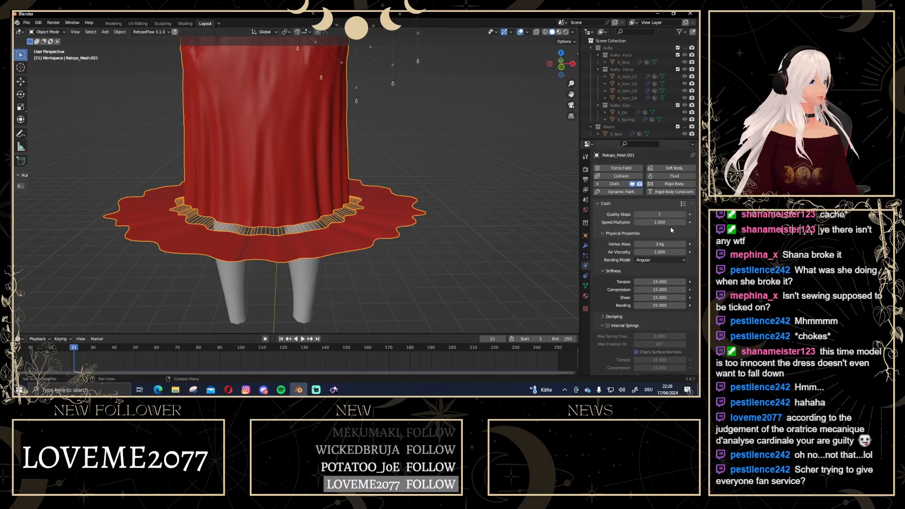
Set the cloth's Pin Group to the vertex group named Group
scroll(670, 226, "down", 10)
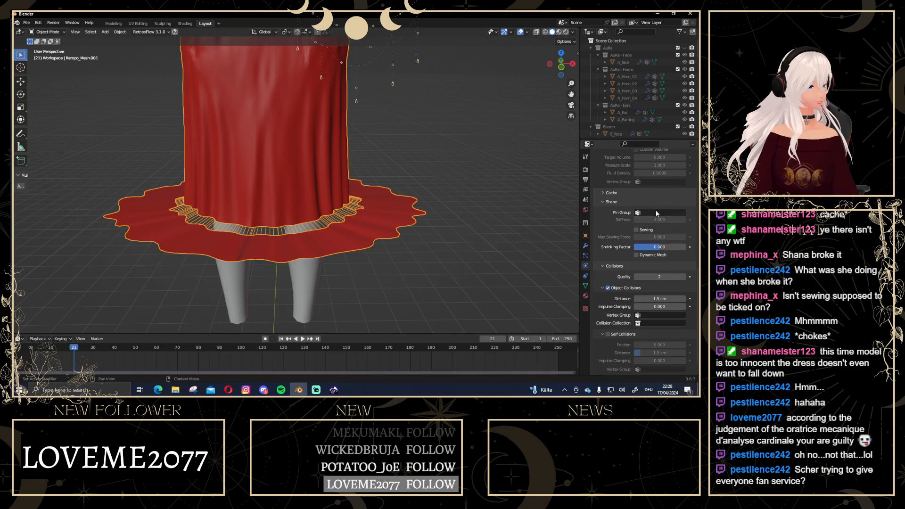
left_click(656, 213)
left_click(629, 227)
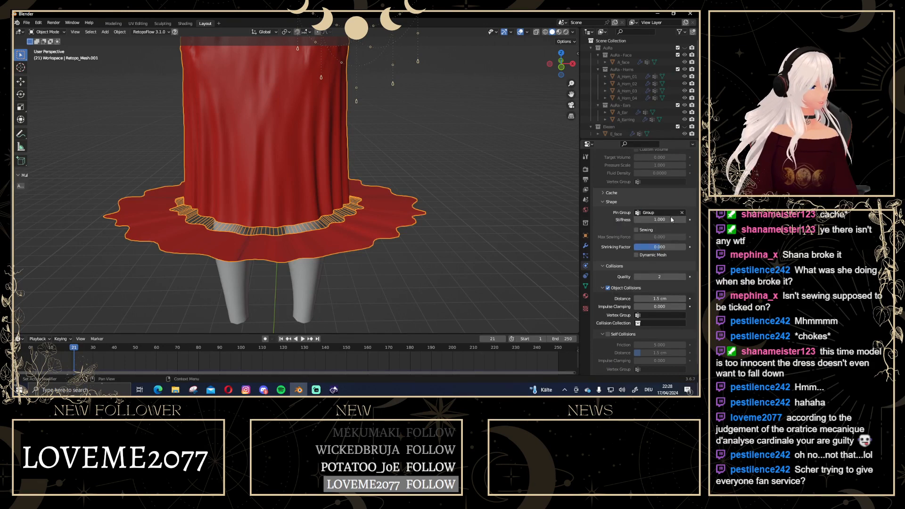